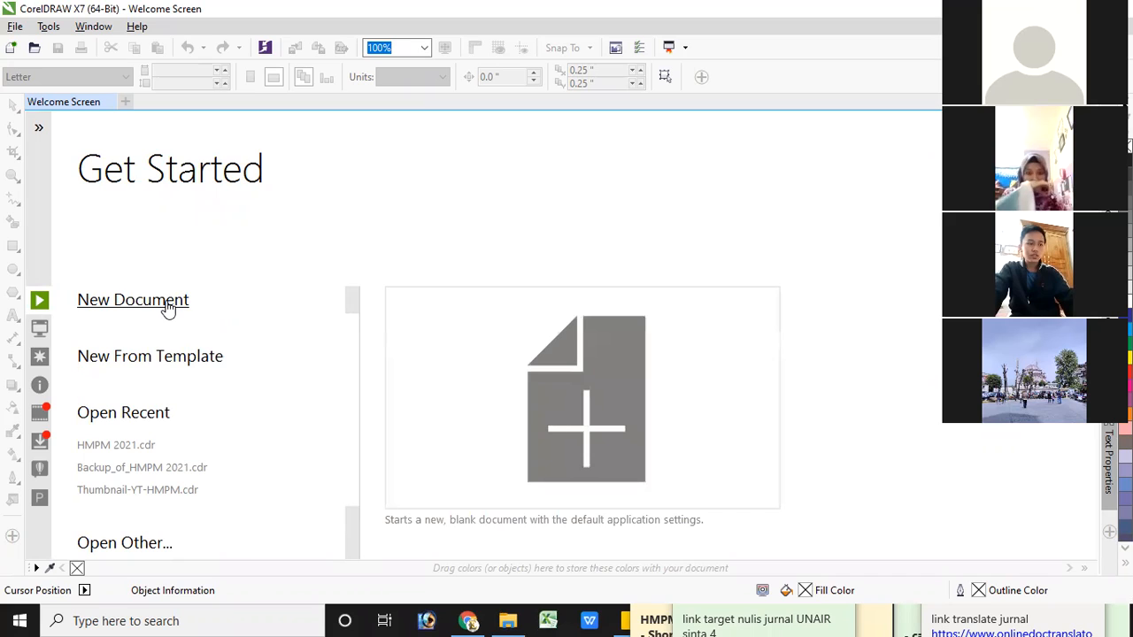
Start a new document named "Belajar Corel", reviewing the page sizes and keeping A4
{"action": "left_click", "coordinate": [169, 307]}
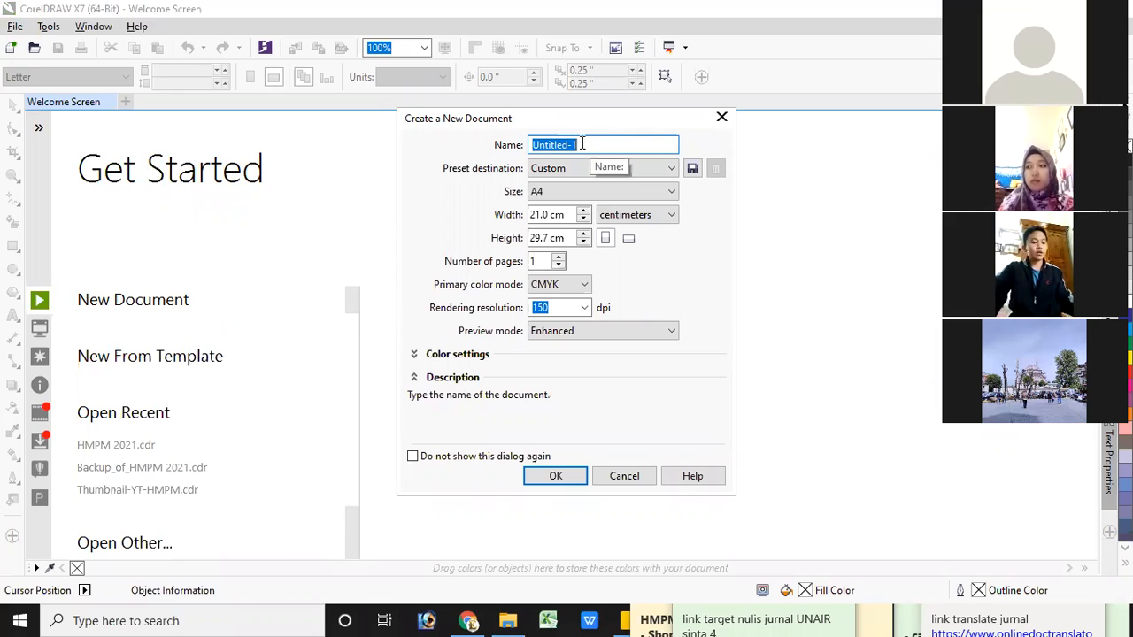
{"action": "type", "text": "Belajar"}
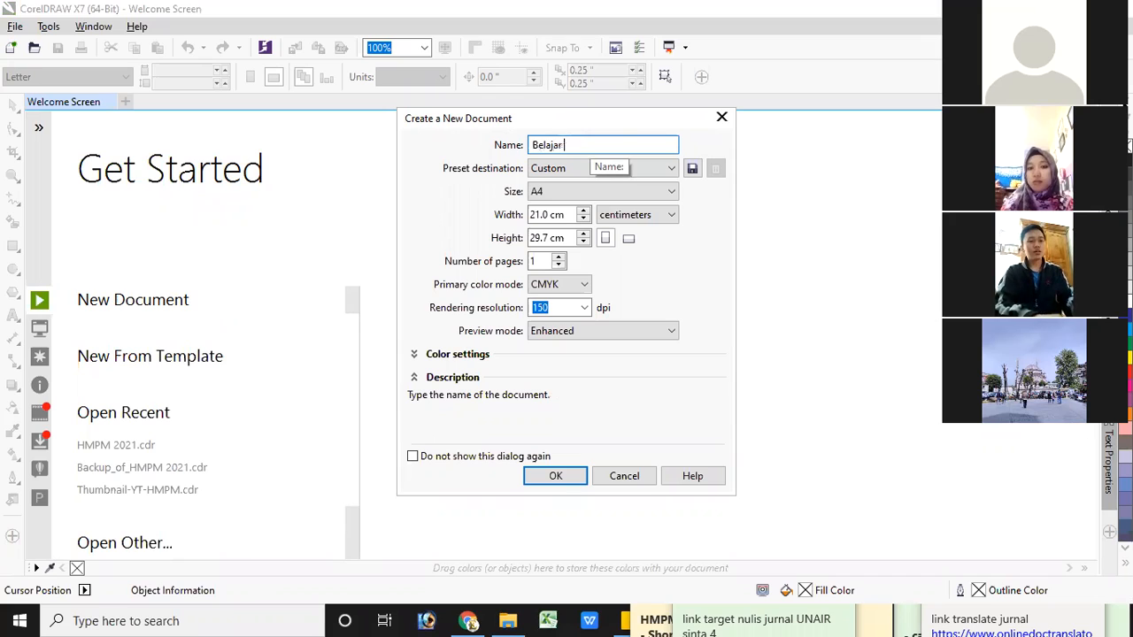
{"action": "type", "text": " Corel"}
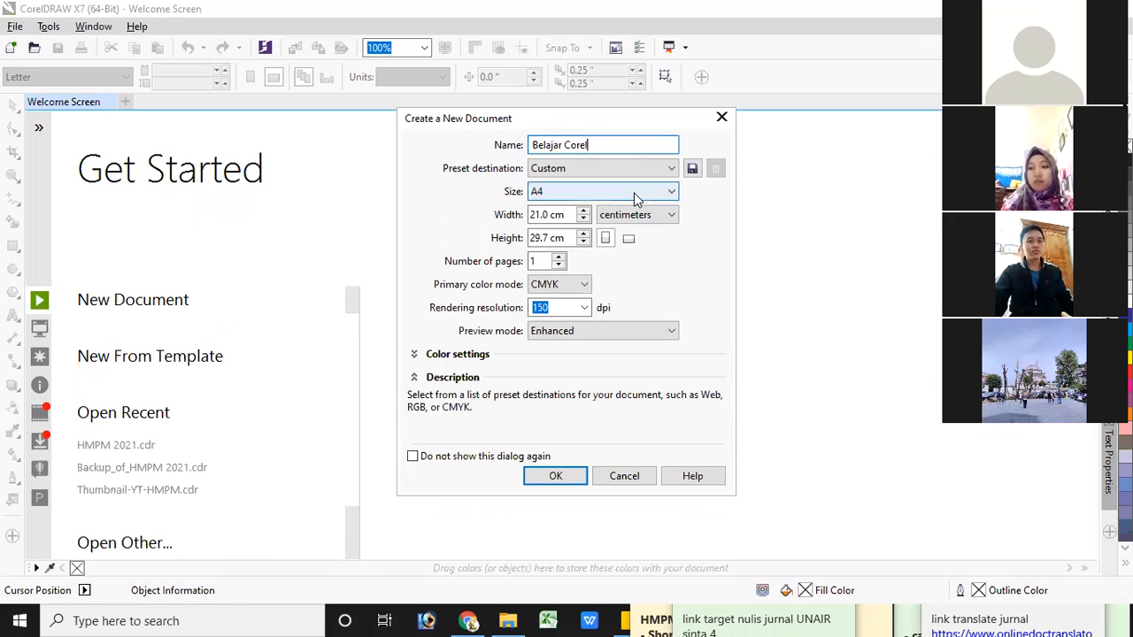
{"action": "left_click", "coordinate": [673, 192]}
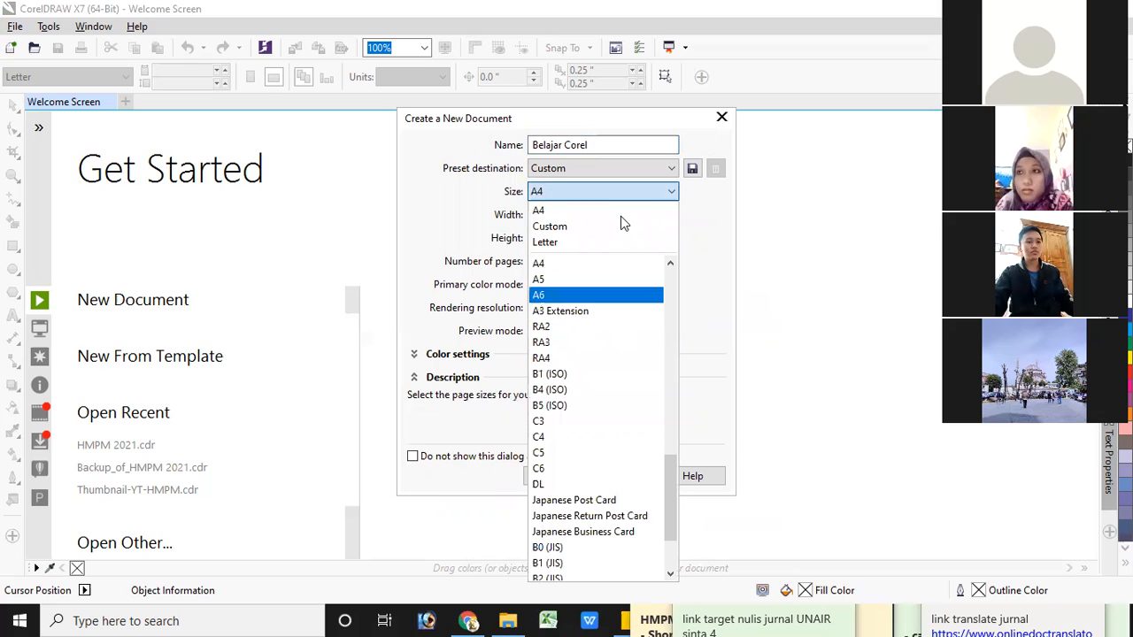
{"action": "left_click", "coordinate": [776, 192]}
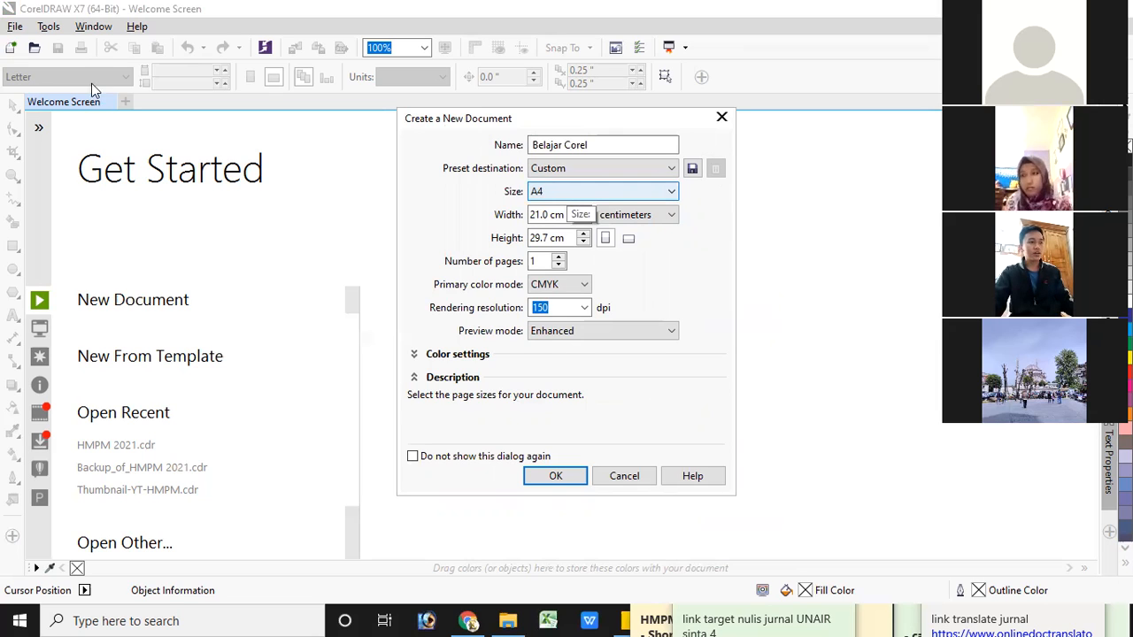
{"action": "left_click", "coordinate": [547, 213]}
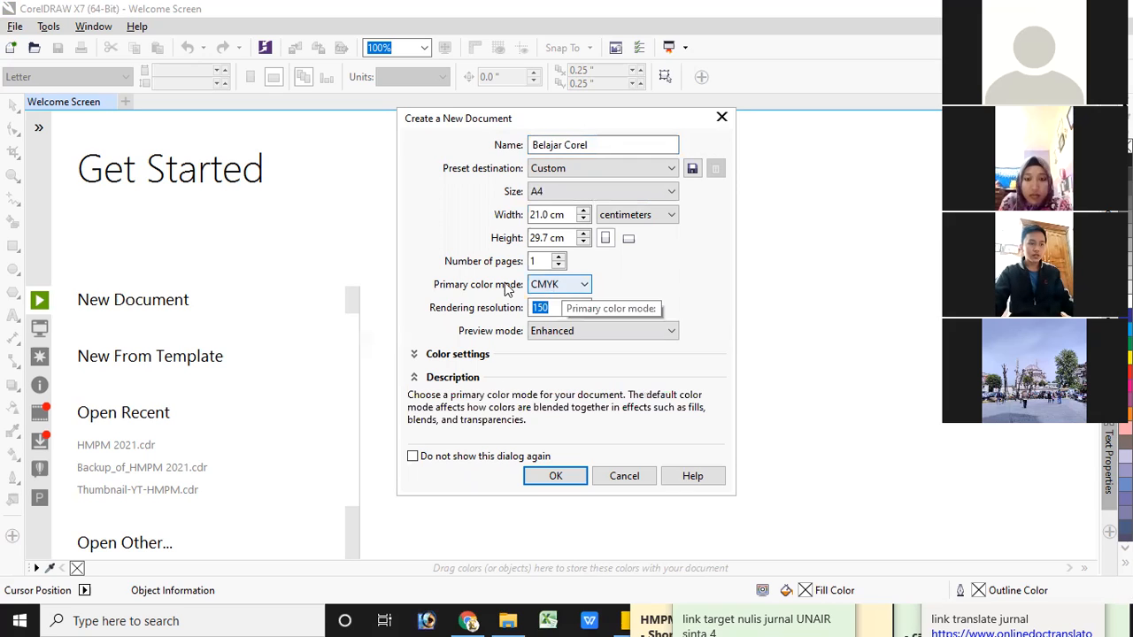
Review the colour mode and resolution options, keep CMYK and 150 dpi, and create the document
{"action": "left_click", "coordinate": [584, 286]}
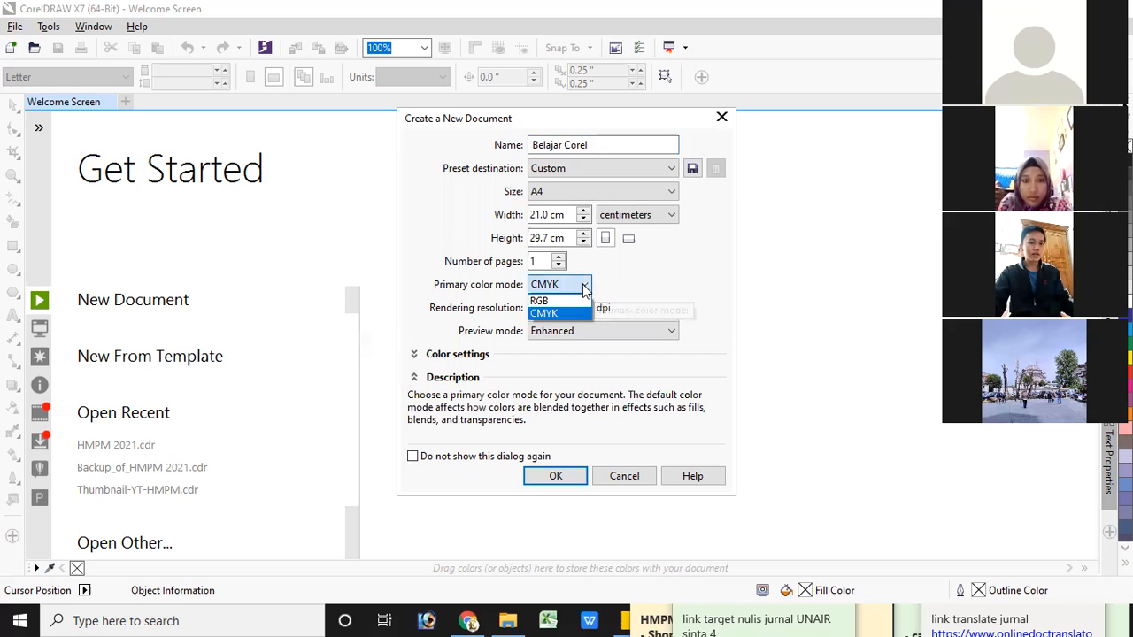
{"action": "left_click", "coordinate": [634, 276]}
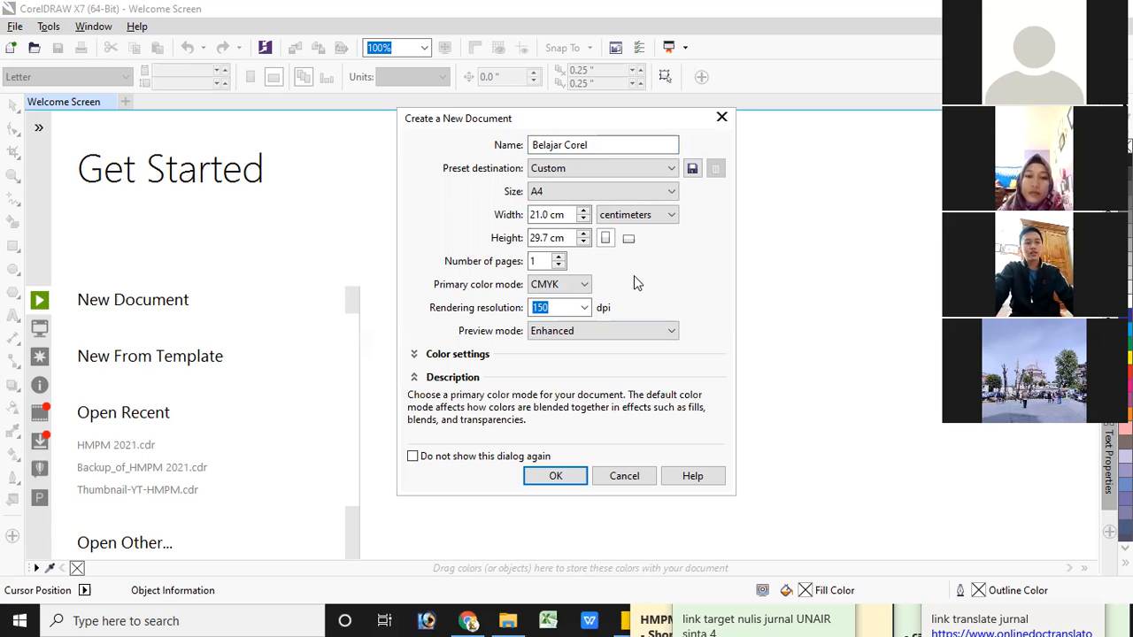
{"action": "left_click", "coordinate": [586, 285]}
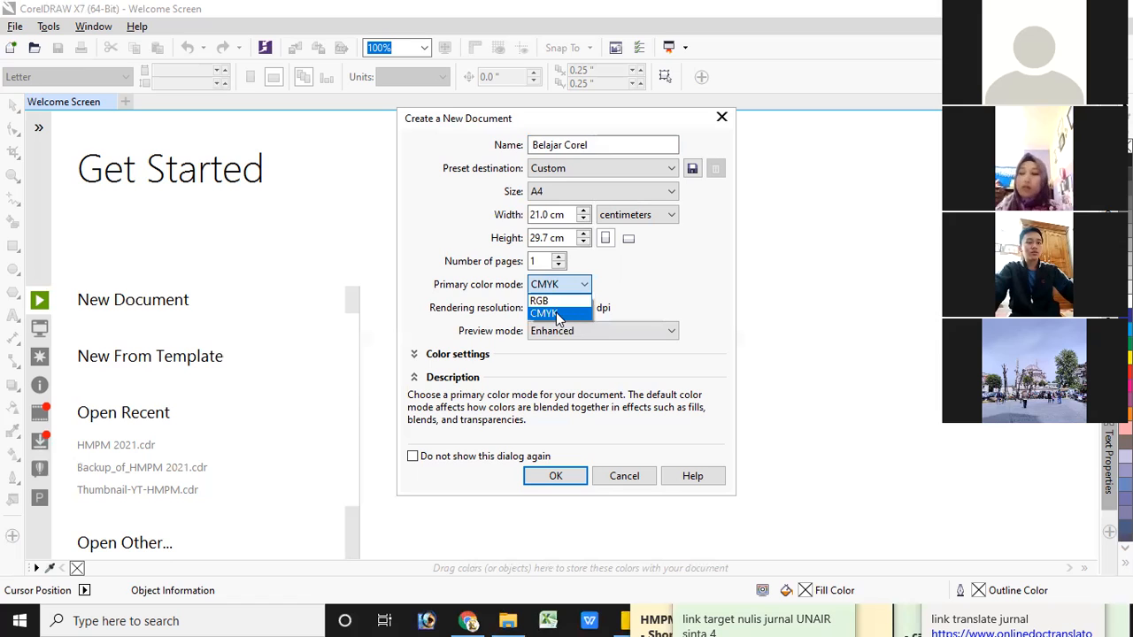
{"action": "key", "text": "Tab"}
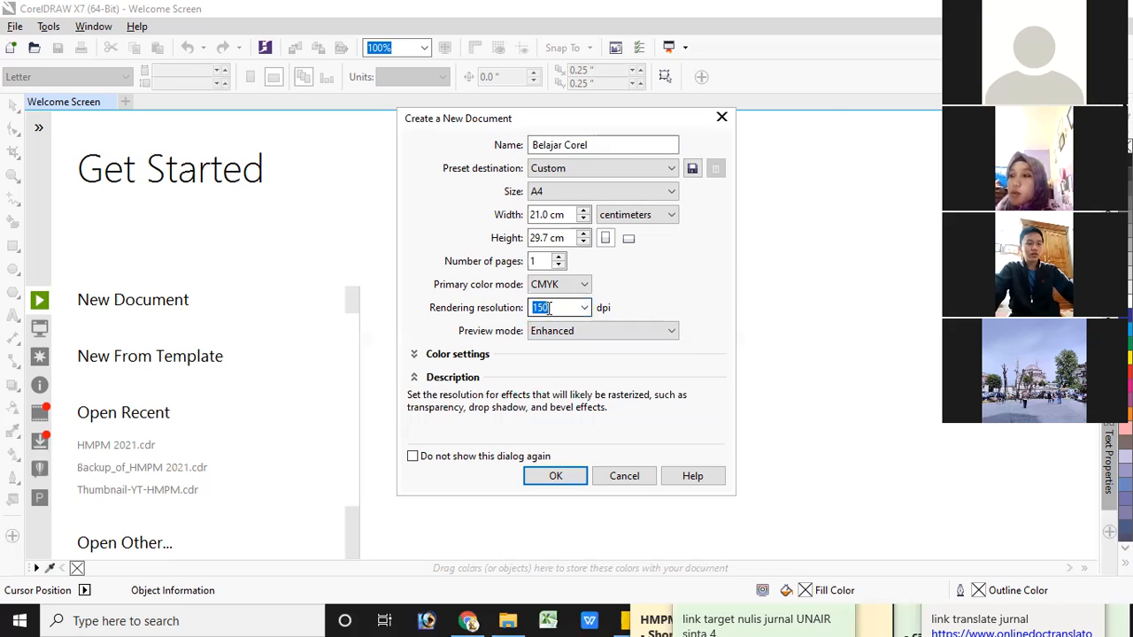
{"action": "left_click", "coordinate": [575, 310]}
{"action": "left_click", "coordinate": [584, 309]}
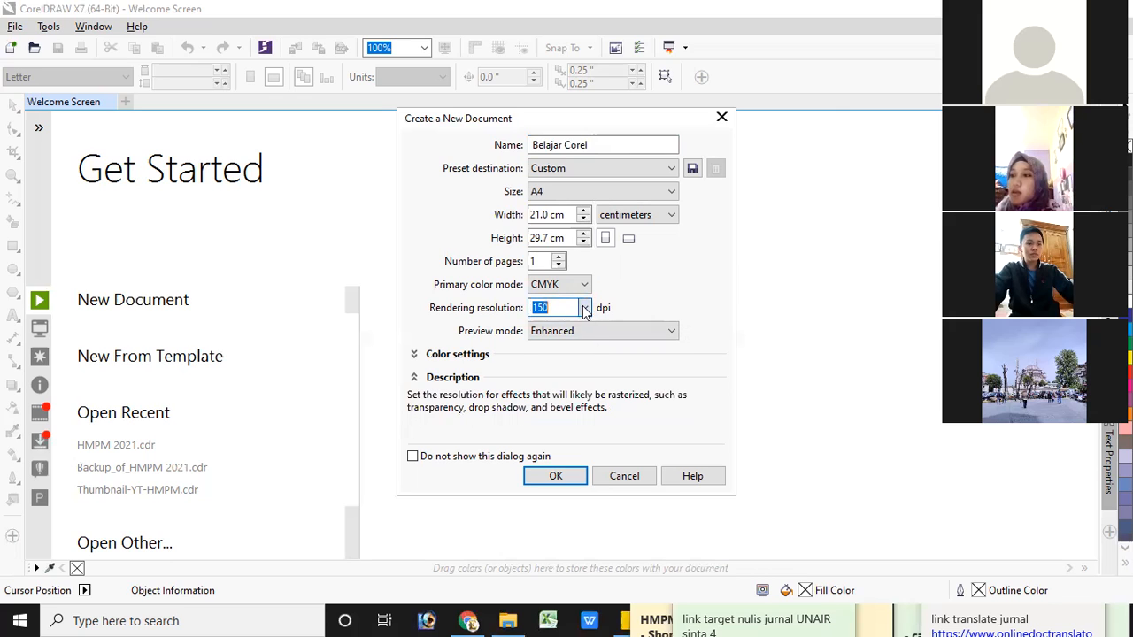
{"action": "left_click", "coordinate": [634, 303]}
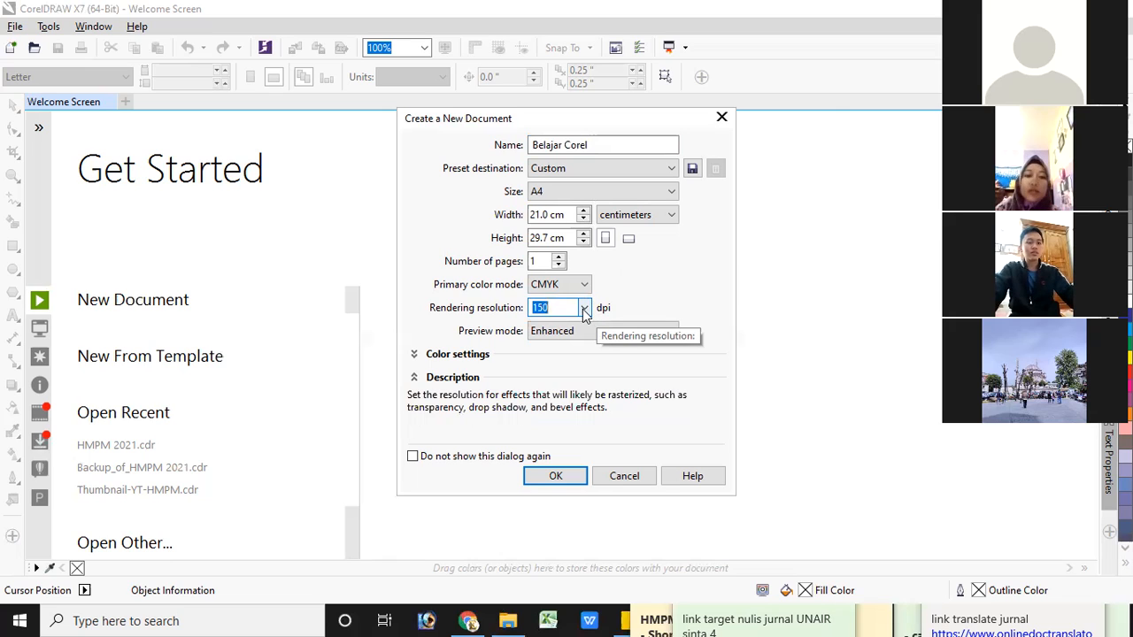
{"action": "left_click", "coordinate": [558, 478]}
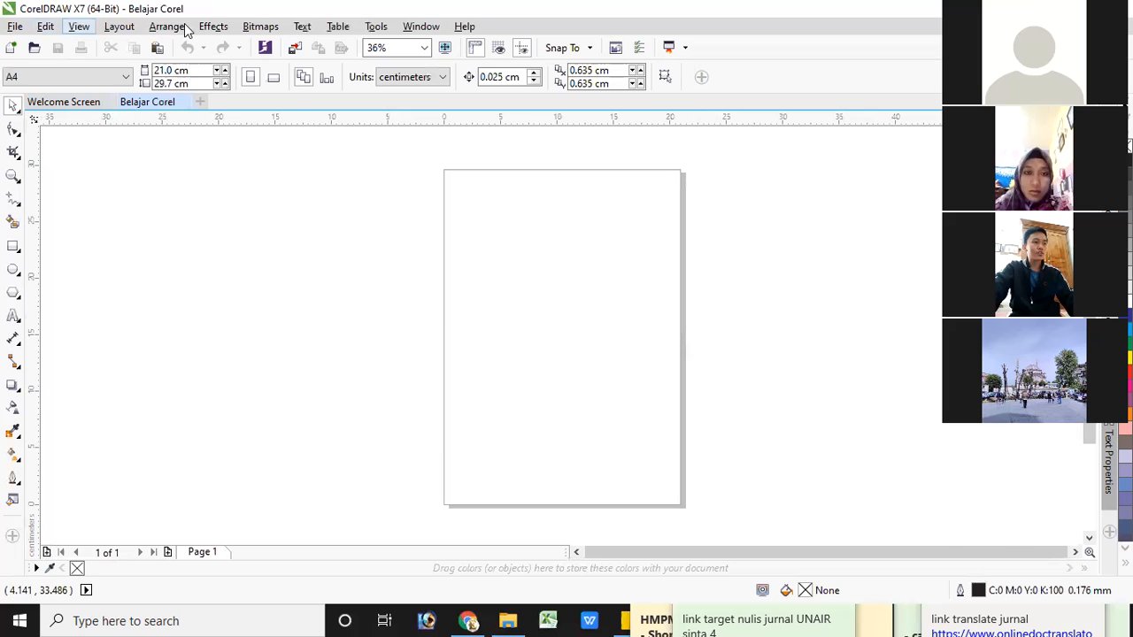
{"action": "left_click", "coordinate": [15, 27]}
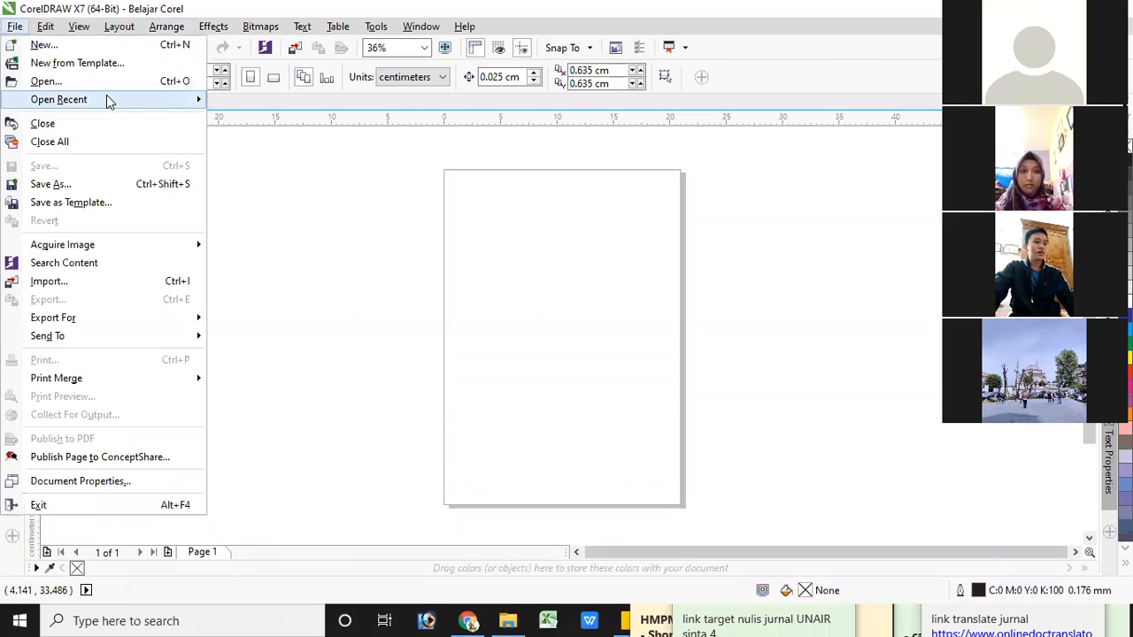
{"action": "mouse_move", "coordinate": [103, 101]}
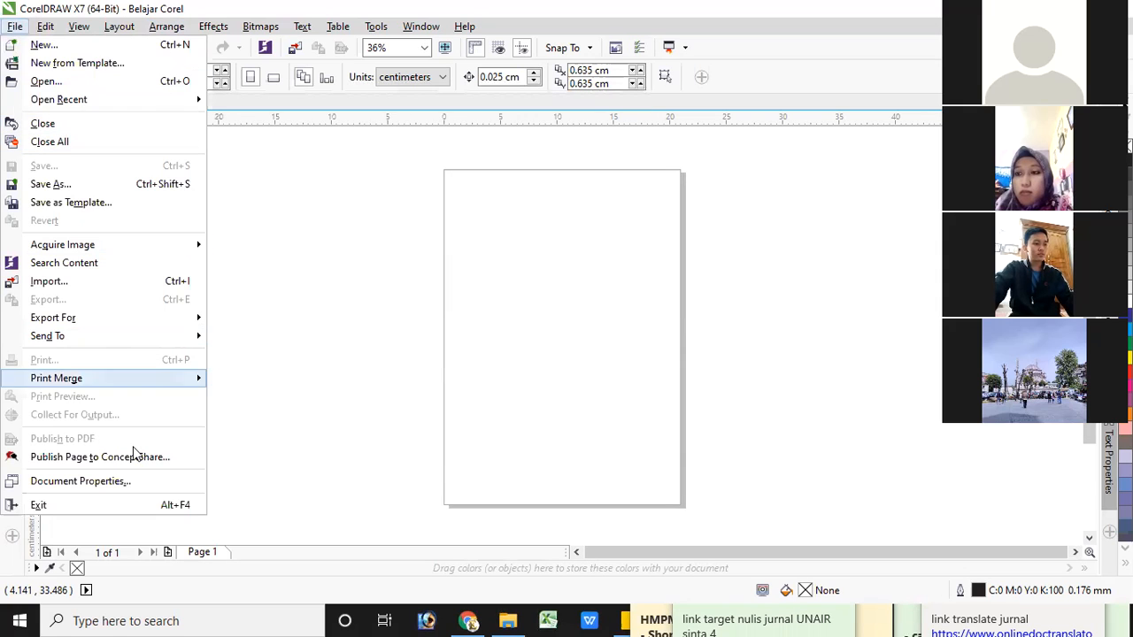
{"action": "left_click", "coordinate": [282, 292]}
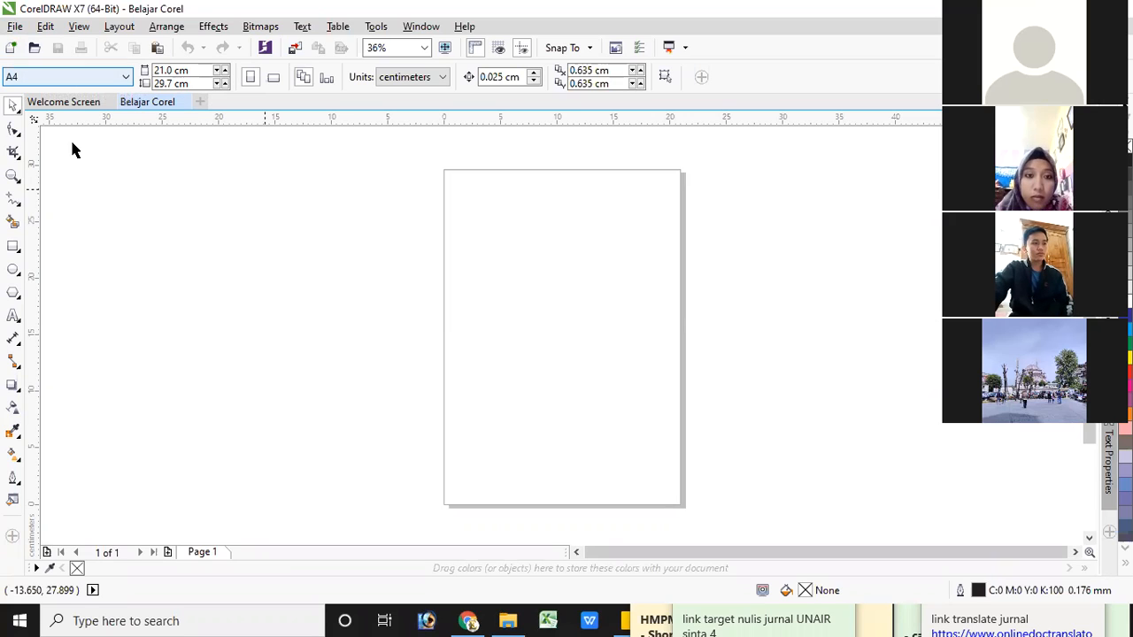
Draw a rectangle about 15.1 cm wide and 6.8 cm high in the upper half of the page
{"action": "left_click", "coordinate": [13, 246]}
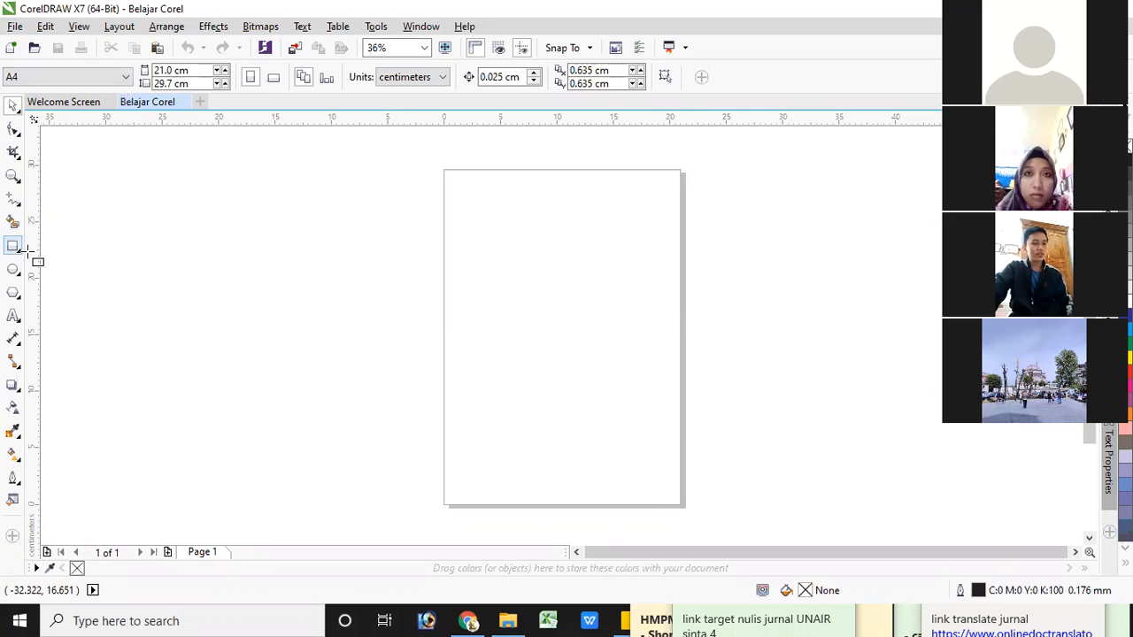
{"action": "left_click_drag", "start_coordinate": [472, 248], "coordinate": [644, 324]}
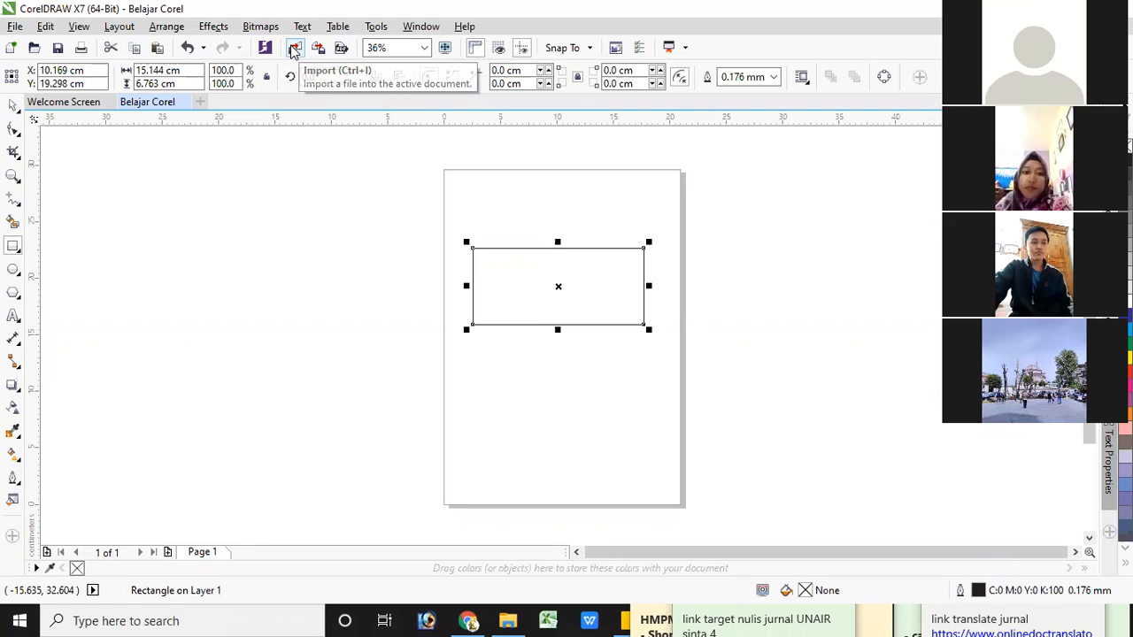
Import the image 9mMGWa from Downloads and place it beside the page, left of the rectangle, about 17.6 cm wide
{"action": "left_click", "coordinate": [294, 50]}
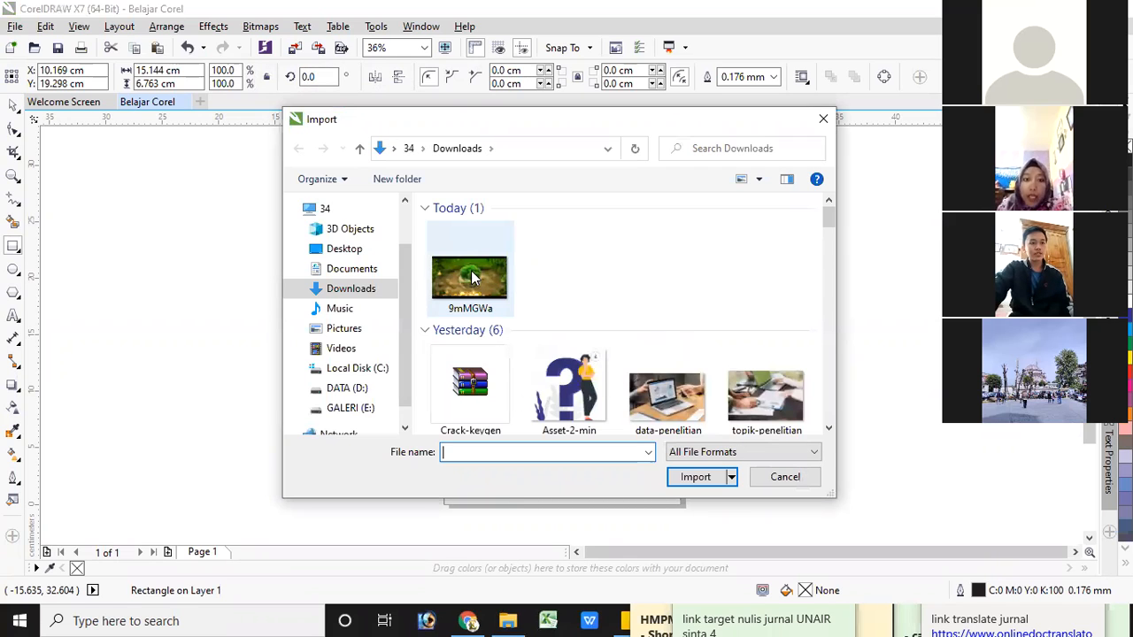
{"action": "left_click", "coordinate": [705, 476]}
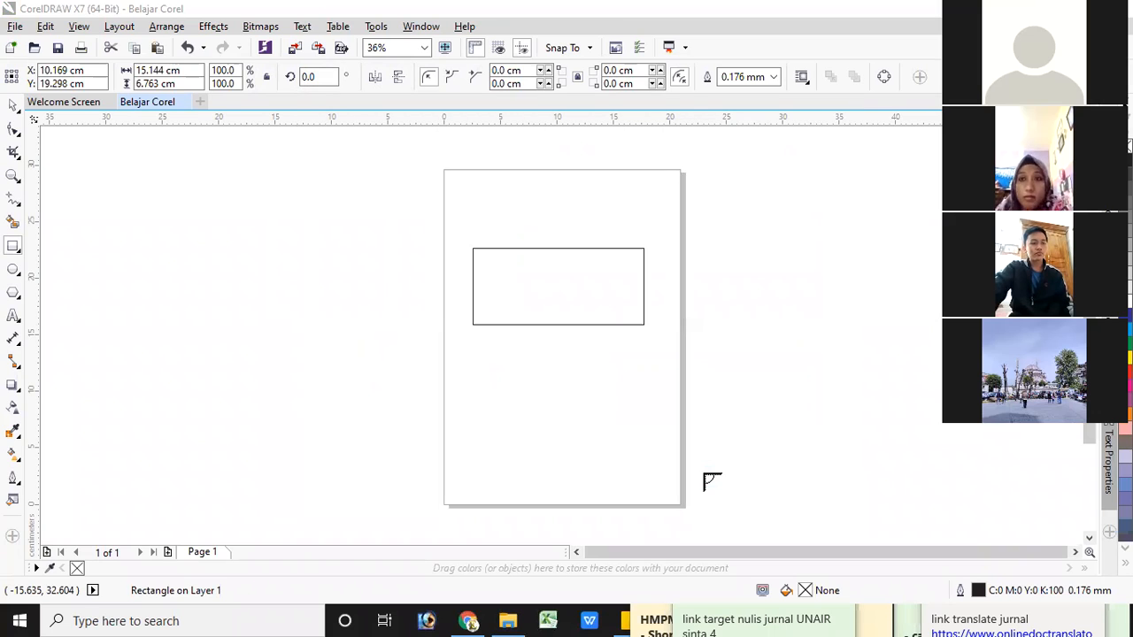
{"action": "left_click_drag", "start_coordinate": [207, 195], "coordinate": [415, 306]}
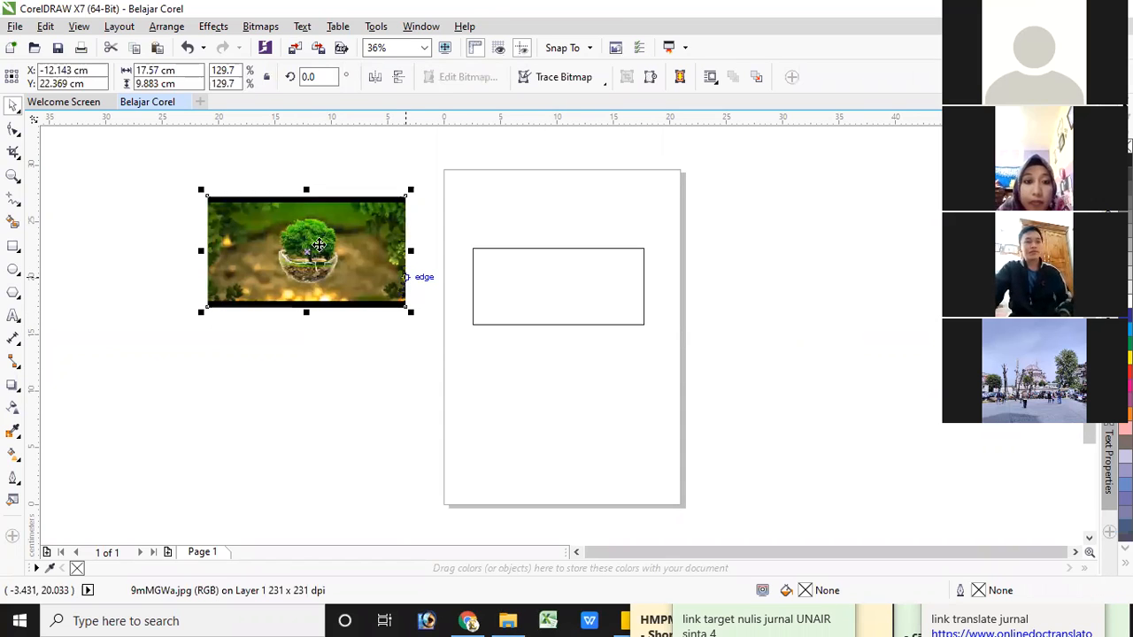
{"action": "left_click", "coordinate": [321, 52]}
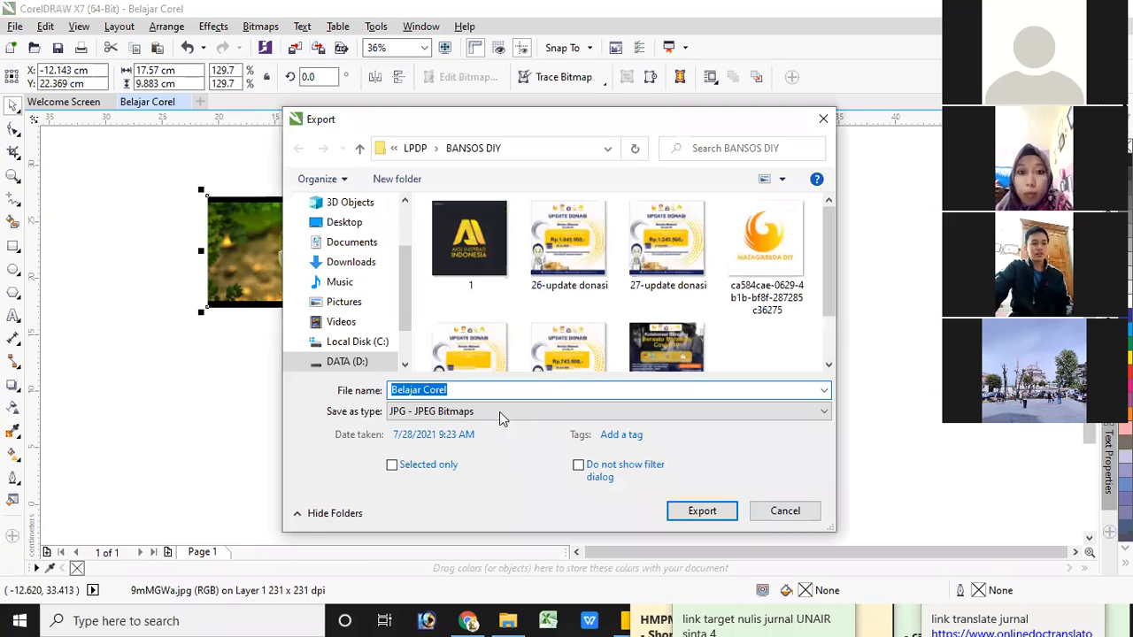
{"action": "left_click", "coordinate": [804, 413]}
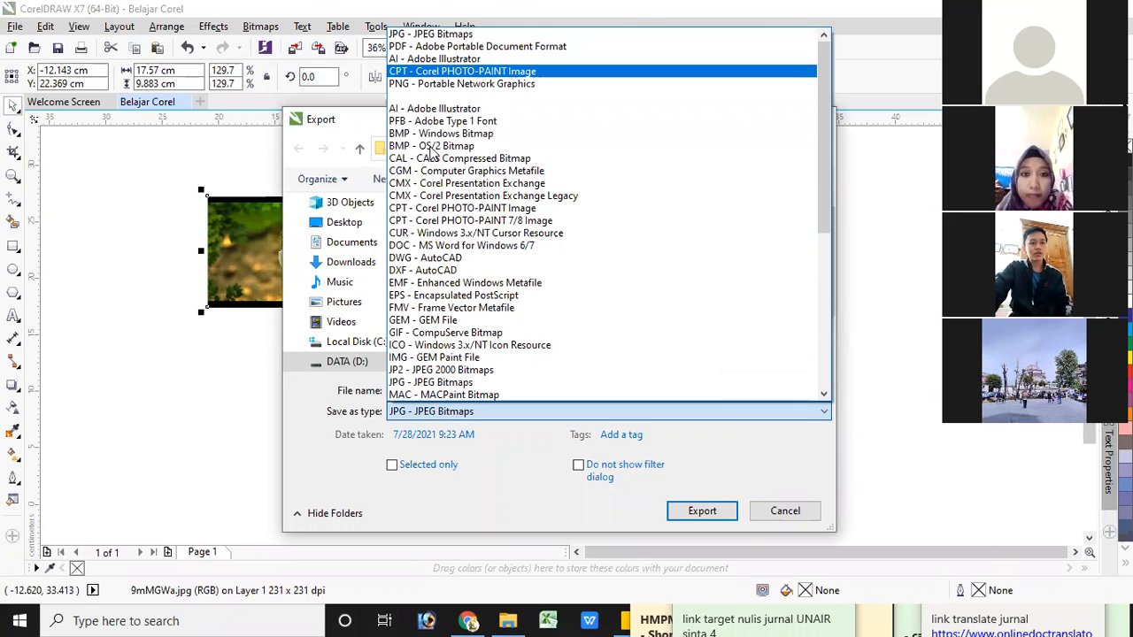
{"action": "left_click", "coordinate": [247, 378]}
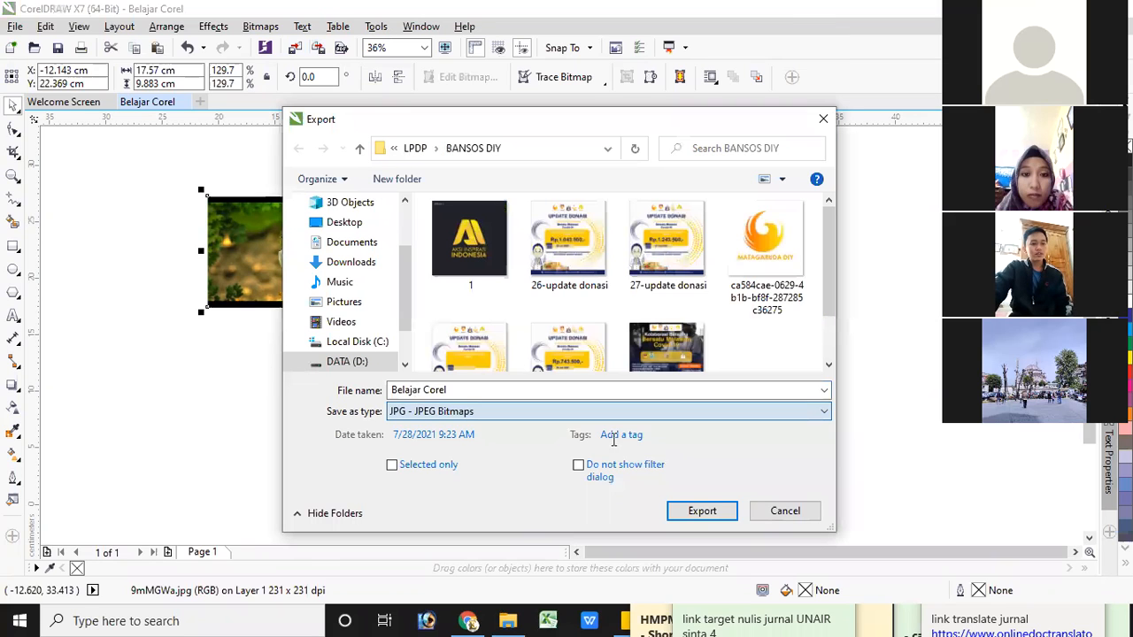
{"action": "left_click", "coordinate": [823, 119]}
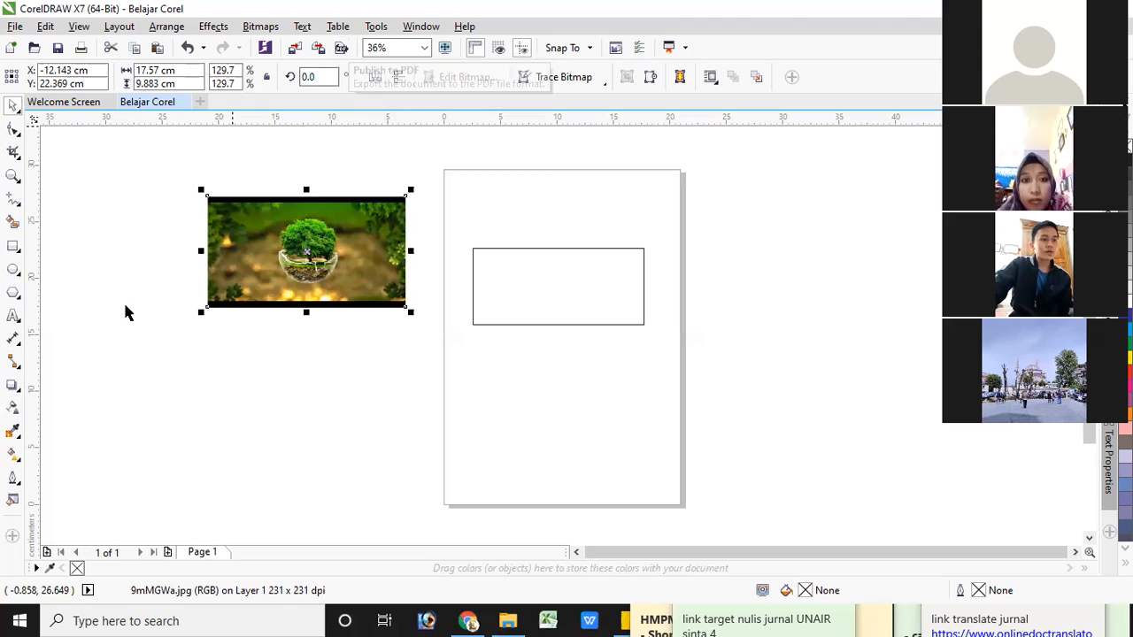
Preview the drawing in full screen and return to the editing view
{"action": "left_click", "coordinate": [445, 49]}
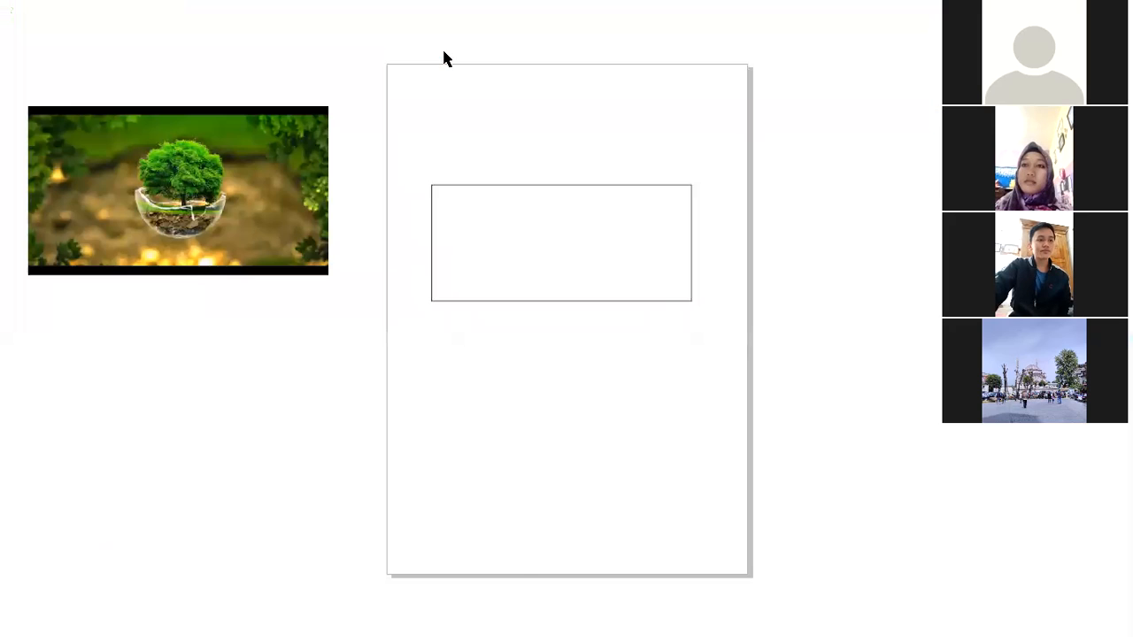
{"action": "left_click", "coordinate": [446, 59]}
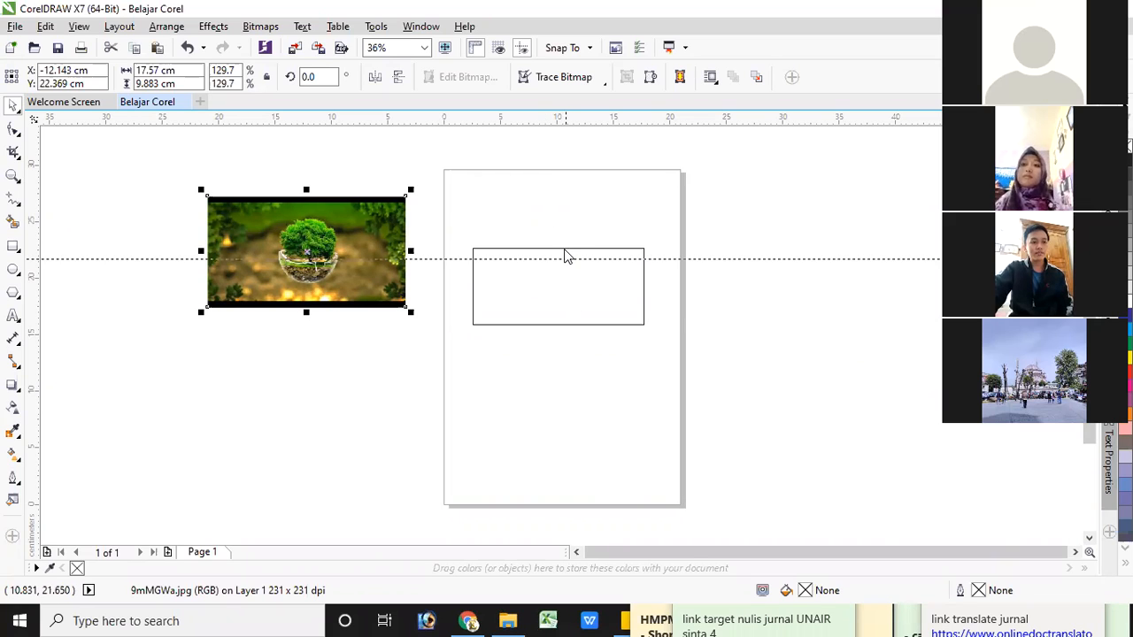
Add a horizontal guideline along the rectangle's top edge and move the tree image down so its top edge aligns with it
{"action": "left_click_drag", "start_coordinate": [565, 251], "coordinate": [564, 249]}
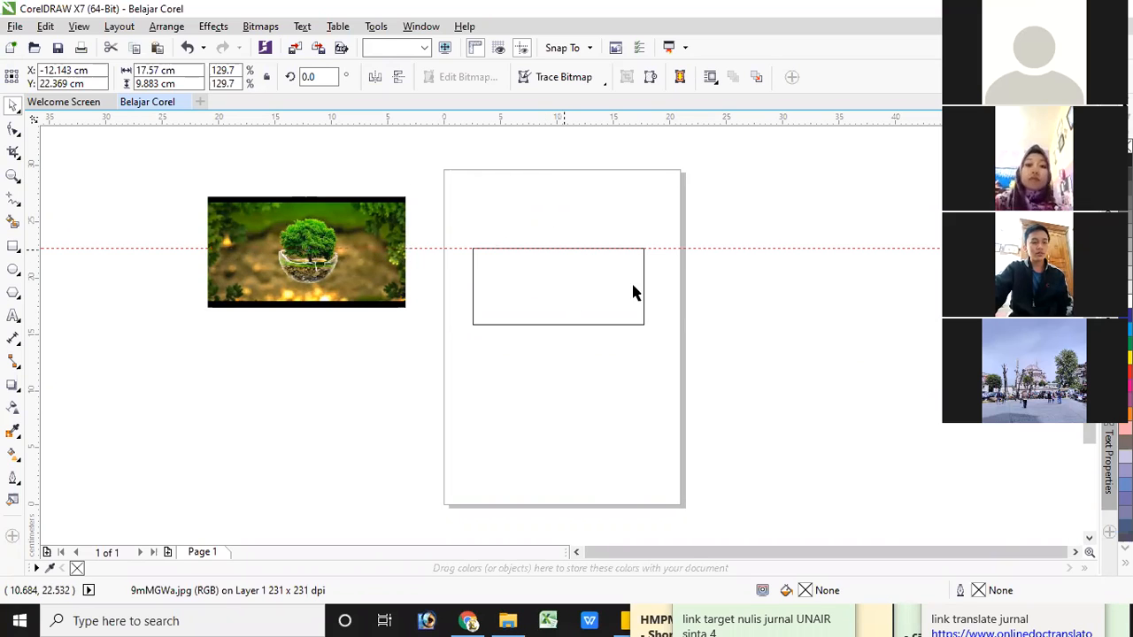
{"action": "left_click", "coordinate": [326, 209]}
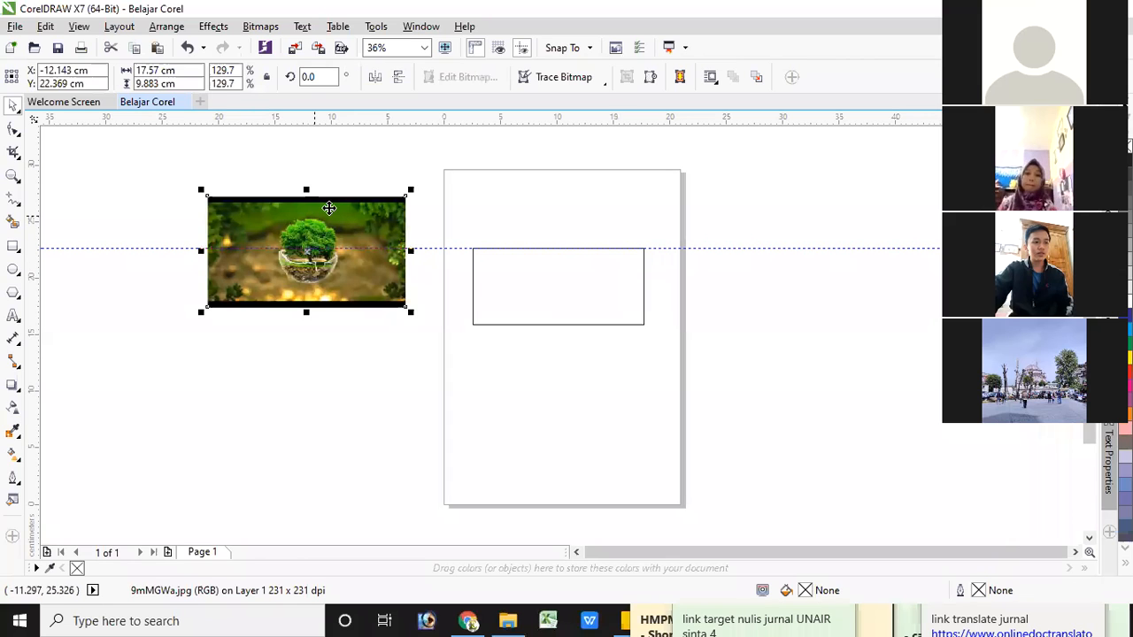
{"action": "left_click_drag", "start_coordinate": [333, 264], "coordinate": [336, 262]}
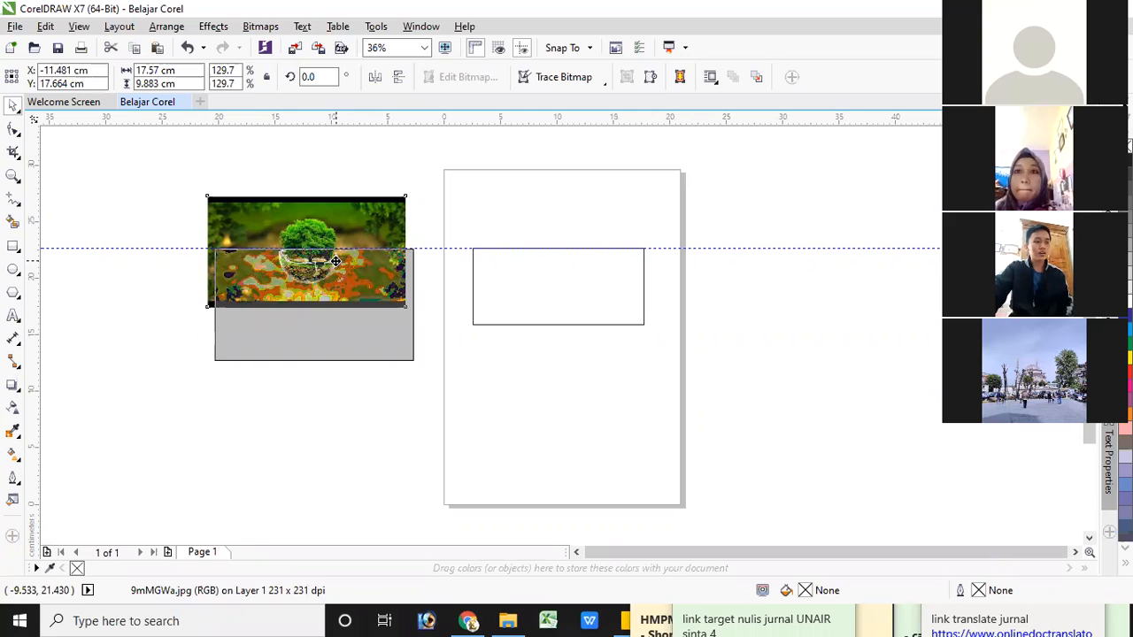
{"action": "left_click_drag", "start_coordinate": [335, 262], "coordinate": [336, 262]}
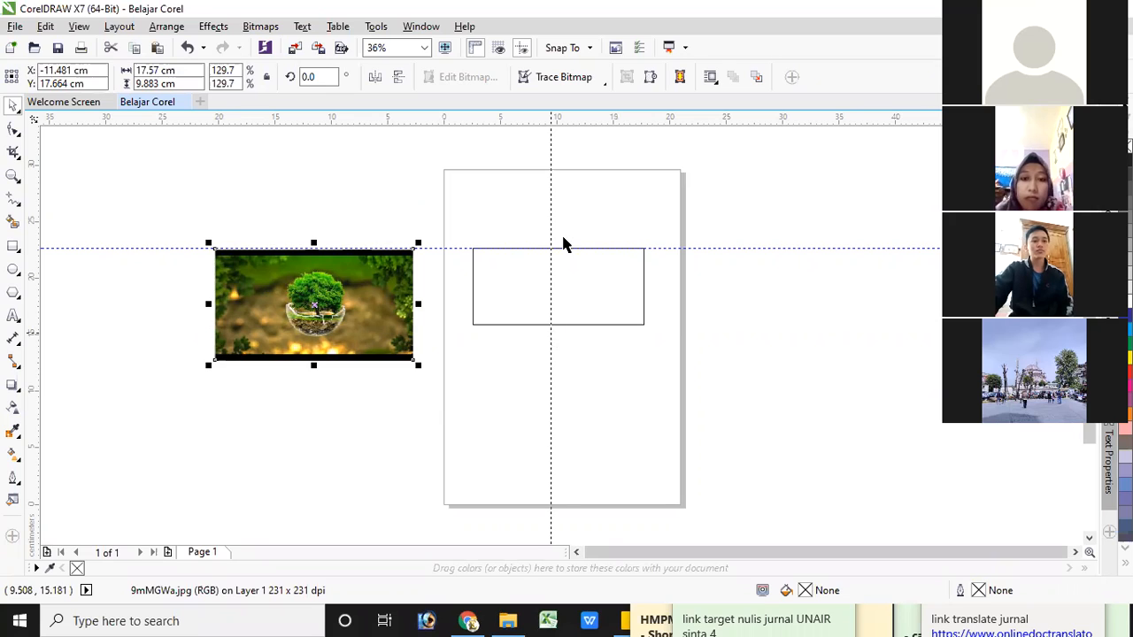
Add a vertical guideline through the rectangle's centre at X 10.169 cm and show the document grid
{"action": "left_click_drag", "start_coordinate": [563, 243], "coordinate": [558, 226]}
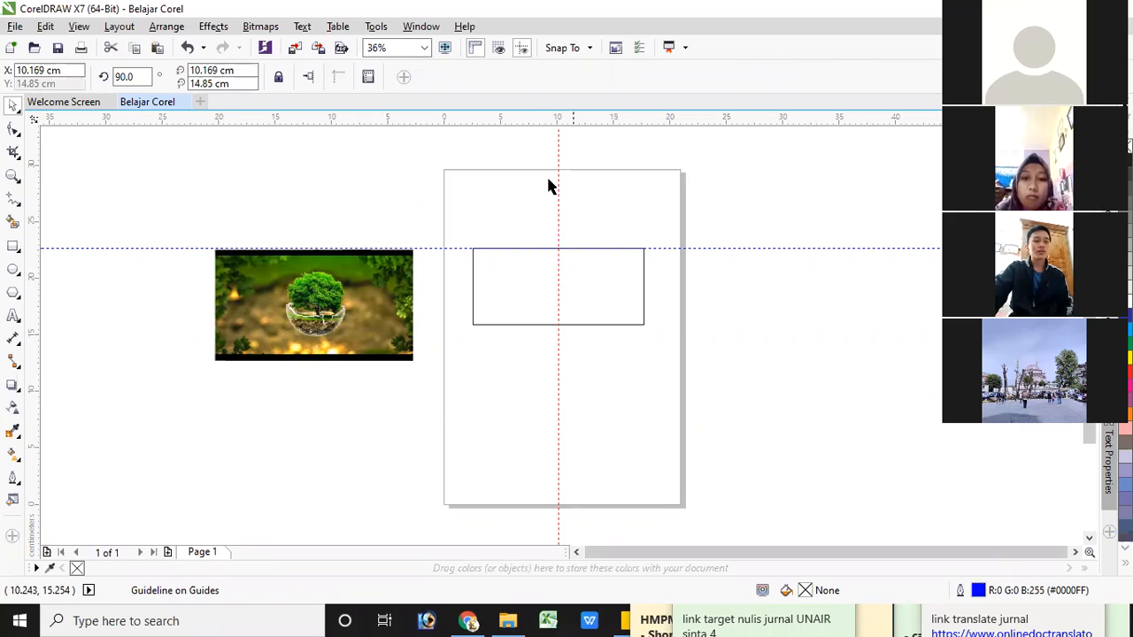
{"action": "left_click", "coordinate": [499, 48]}
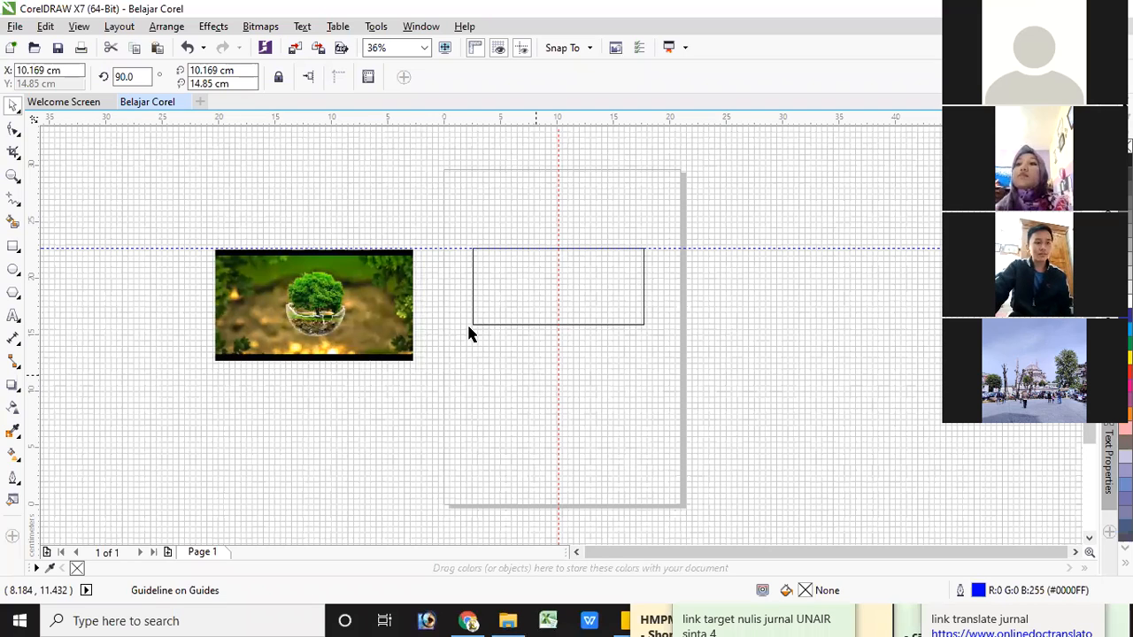
{"action": "scroll", "coordinate": [542, 307], "scroll_direction": "up", "scroll_amount": 3}
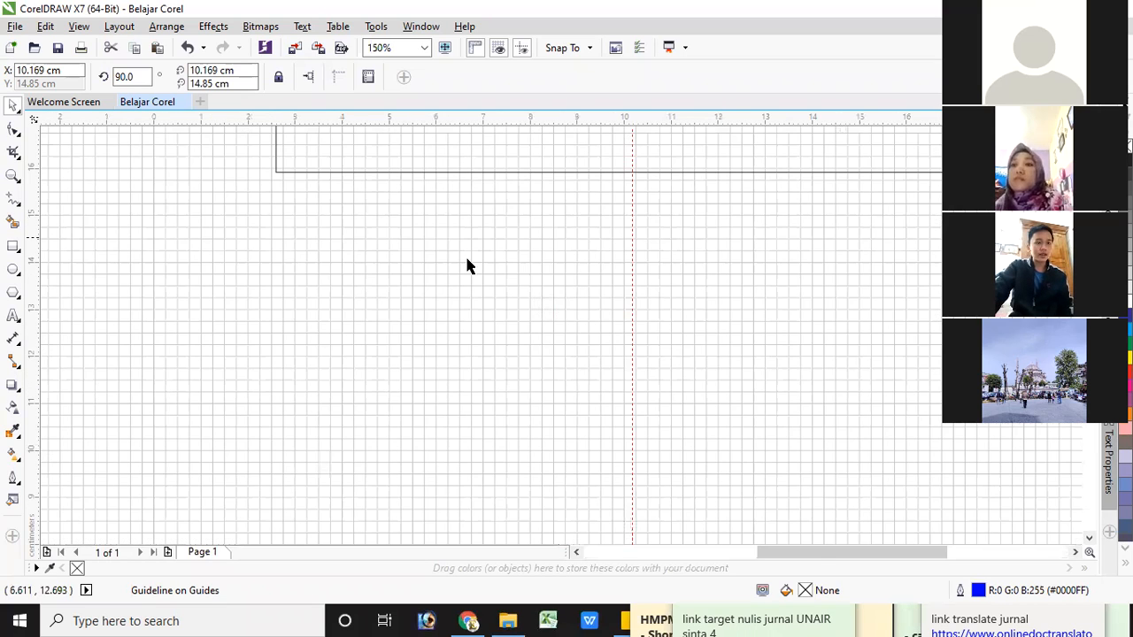
{"action": "scroll", "coordinate": [465, 259], "scroll_direction": "up", "scroll_amount": 3}
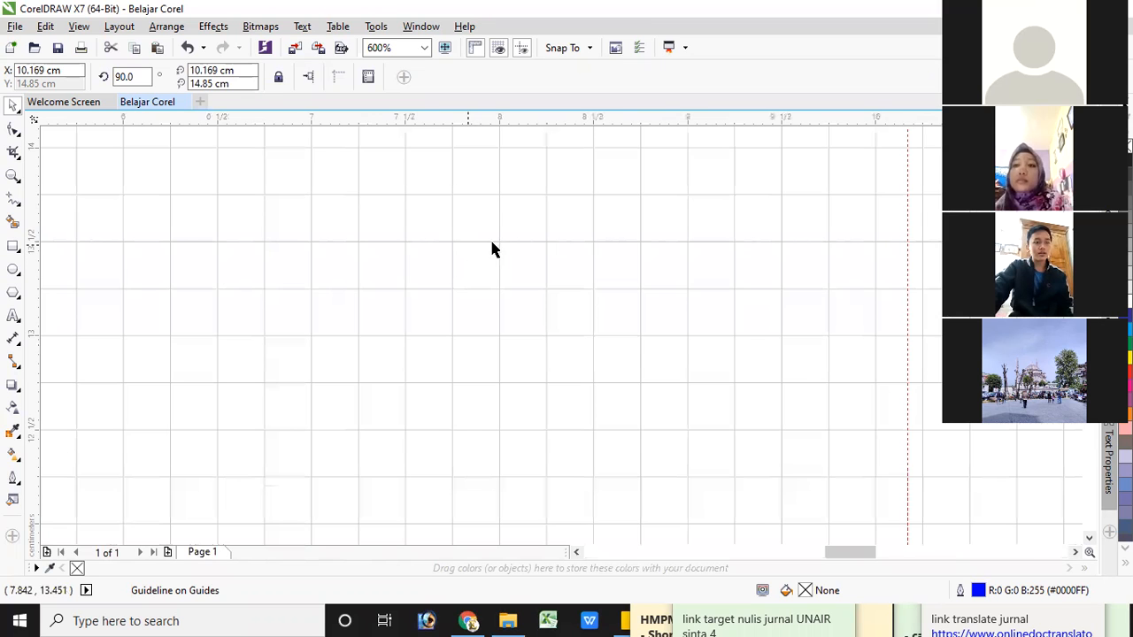
Hide the document grid and deselect the vertical guideline
{"action": "scroll", "coordinate": [501, 255], "scroll_direction": "down", "scroll_amount": 2}
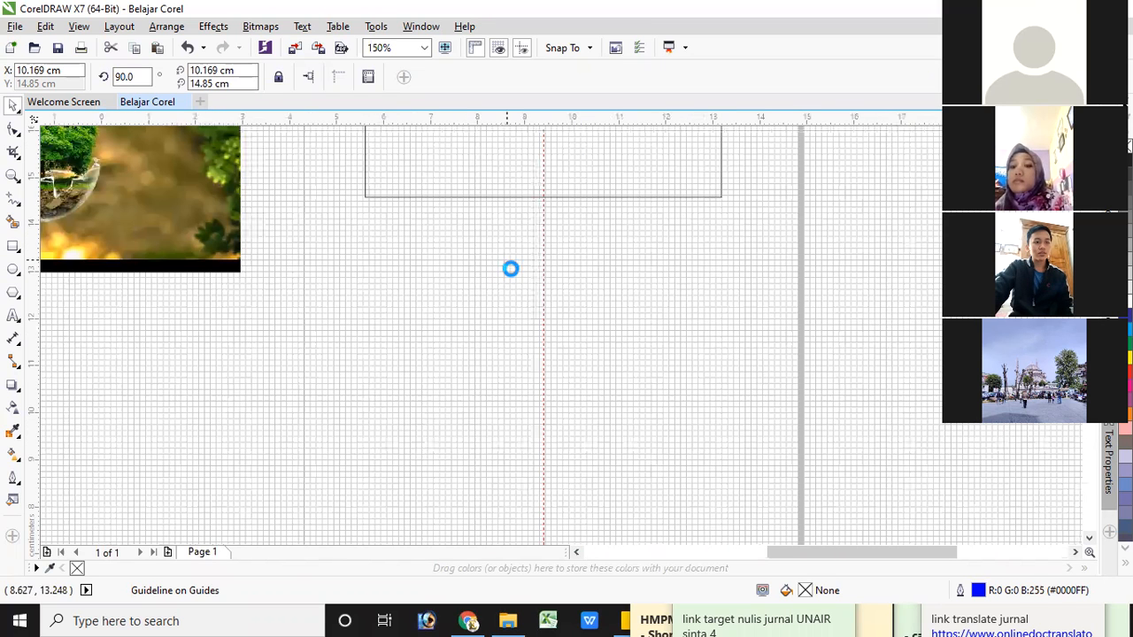
{"action": "scroll", "coordinate": [501, 244], "scroll_direction": "down", "scroll_amount": 6}
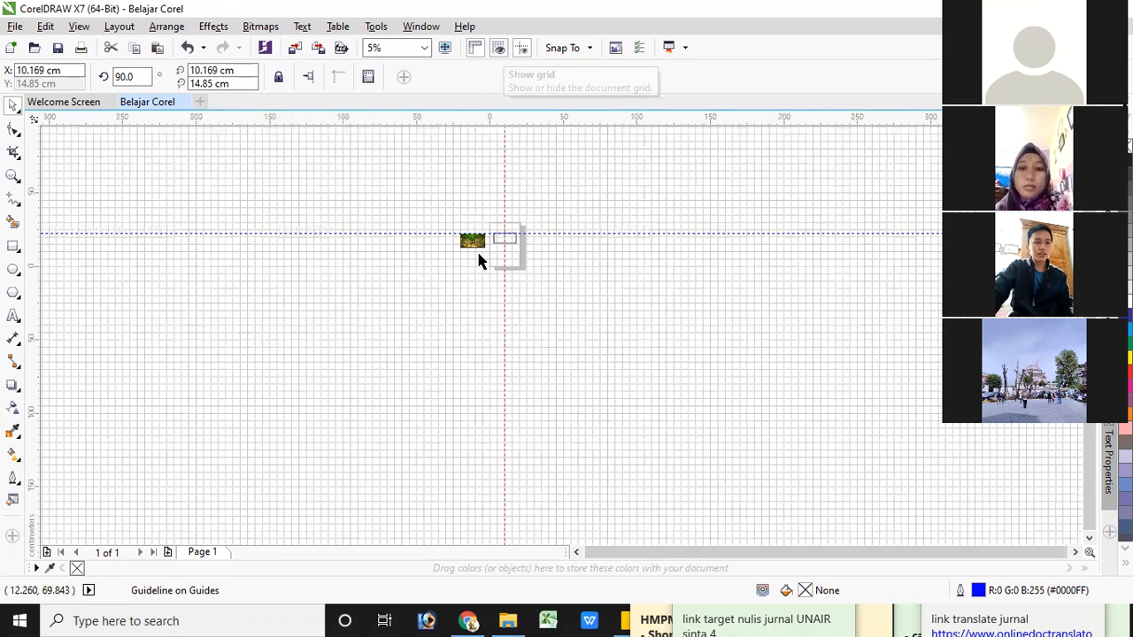
{"action": "scroll", "coordinate": [478, 258], "scroll_direction": "up", "scroll_amount": 2}
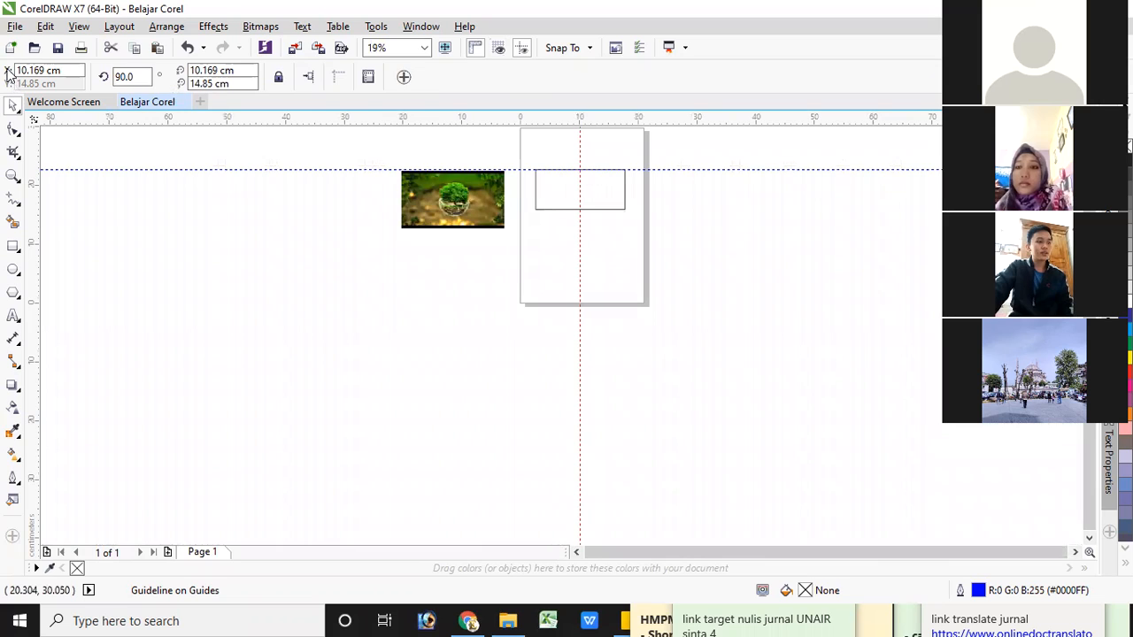
{"action": "left_click", "coordinate": [202, 135]}
{"action": "left_click", "coordinate": [668, 77]}
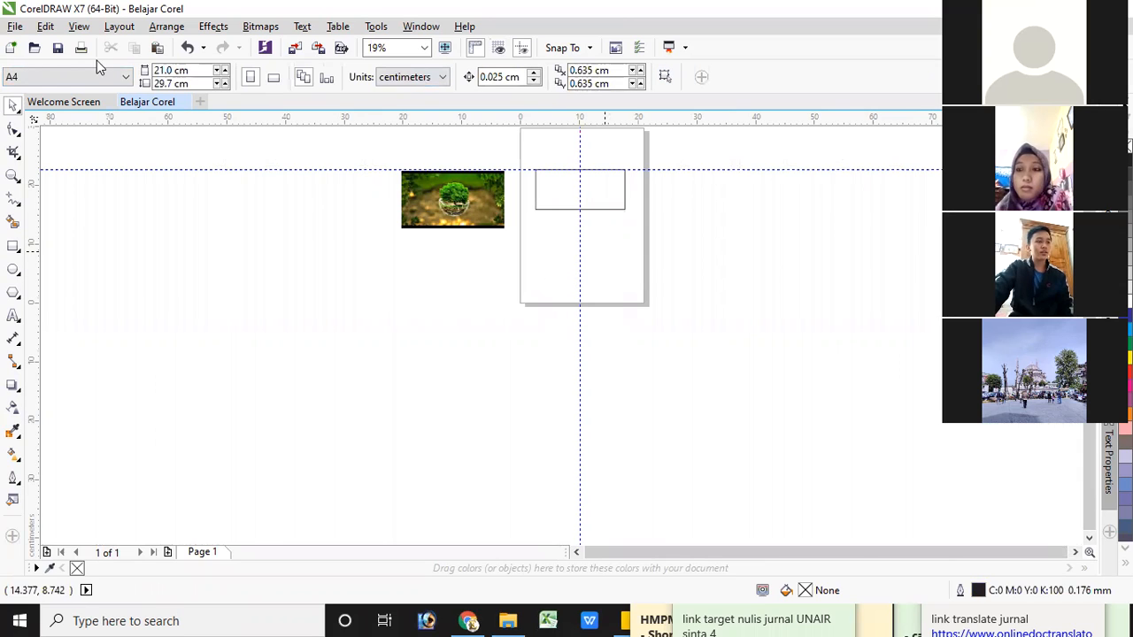
Look through the preset page sizes and change the A4 page to landscape orientation
{"action": "left_click", "coordinate": [126, 80]}
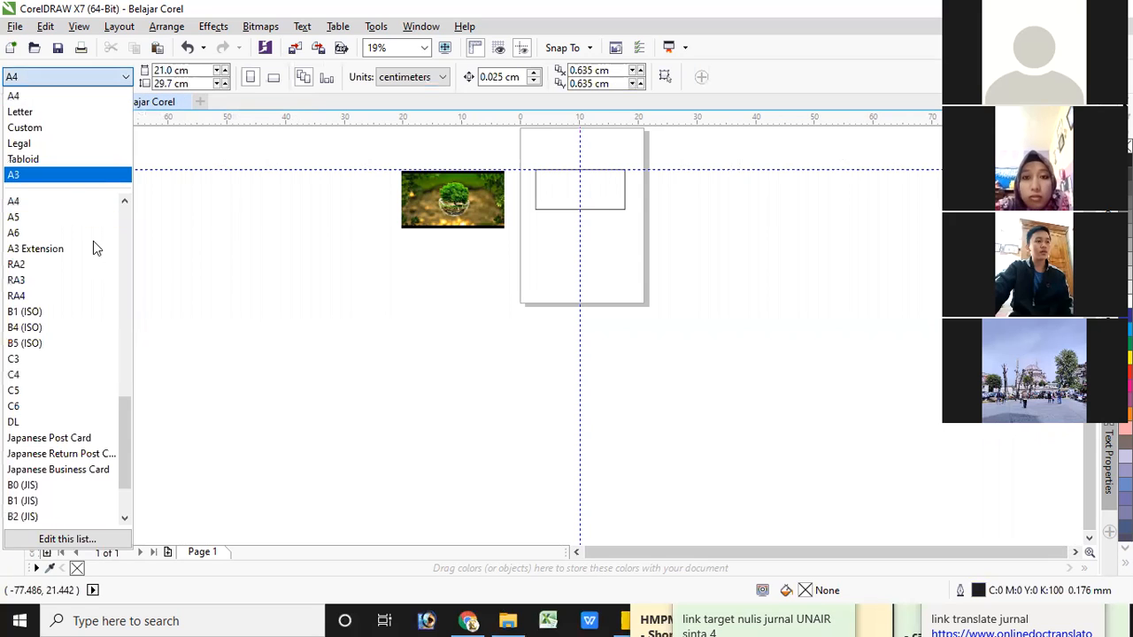
{"action": "left_click", "coordinate": [164, 75]}
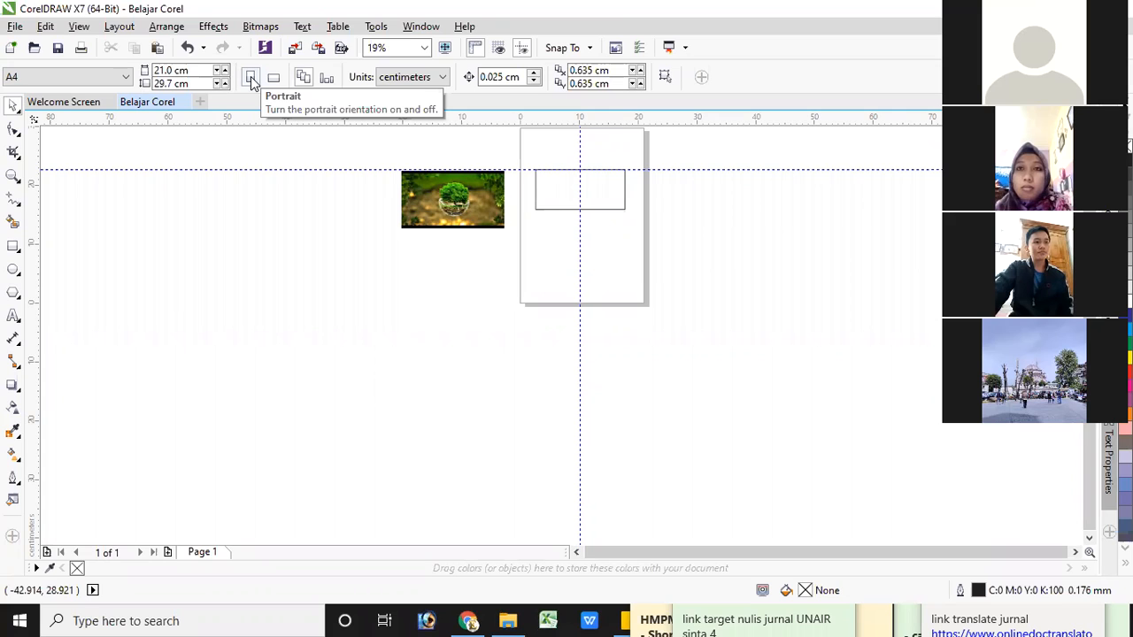
{"action": "scroll", "coordinate": [561, 168], "scroll_direction": "up", "scroll_amount": 2}
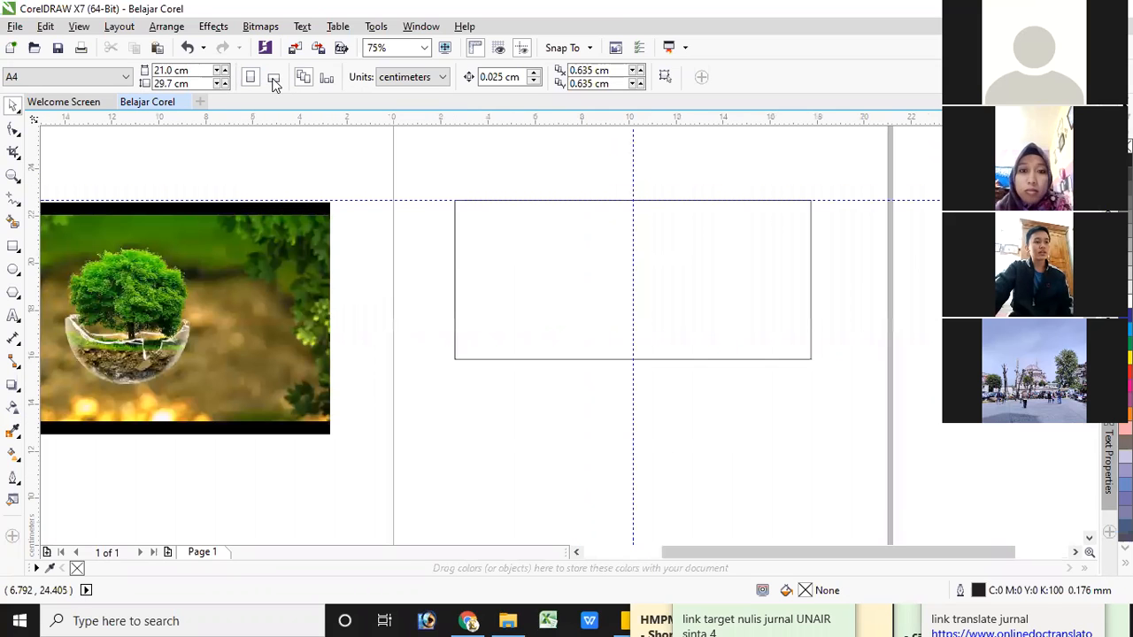
{"action": "left_click", "coordinate": [275, 77]}
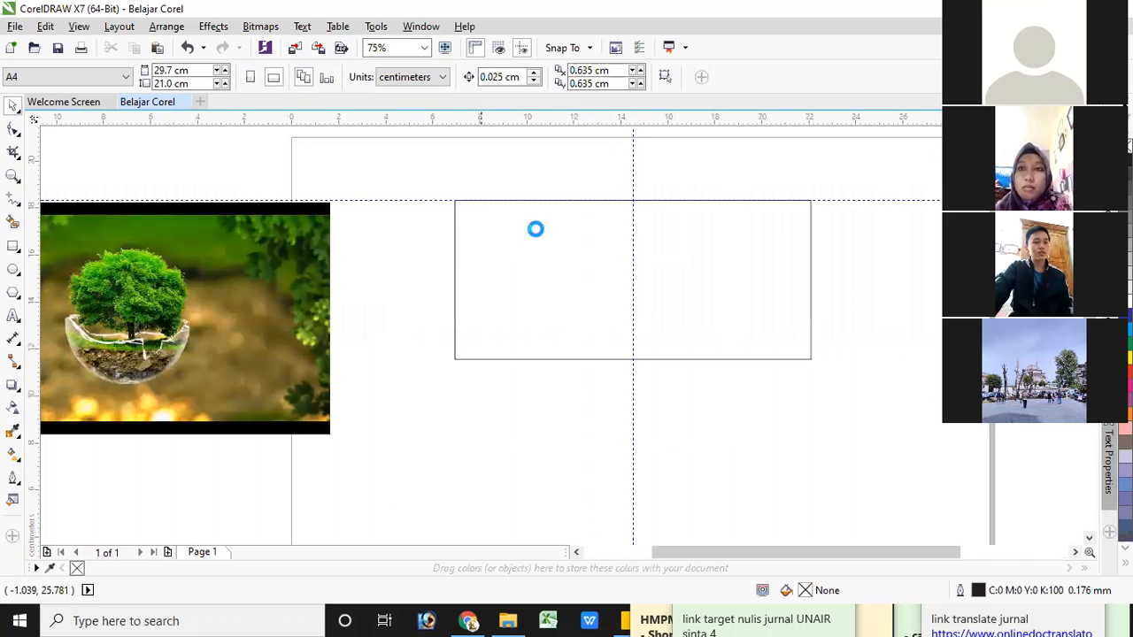
{"action": "scroll", "coordinate": [529, 232], "scroll_direction": "down", "scroll_amount": 2}
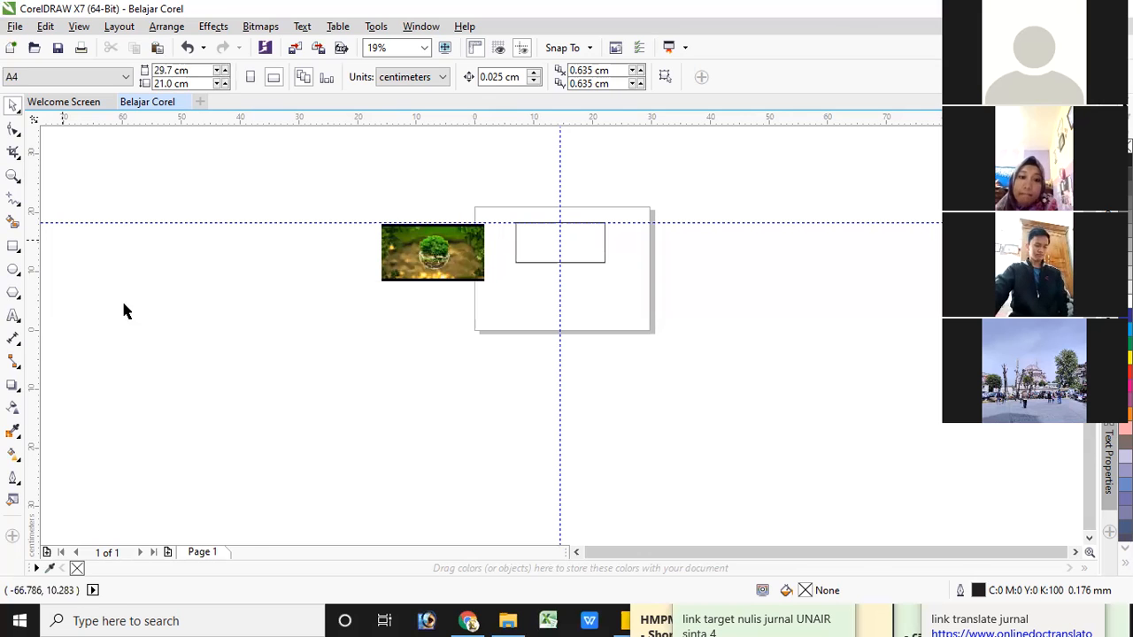
Add a second page after Page 1 and return to Page 1
{"action": "left_click", "coordinate": [169, 552]}
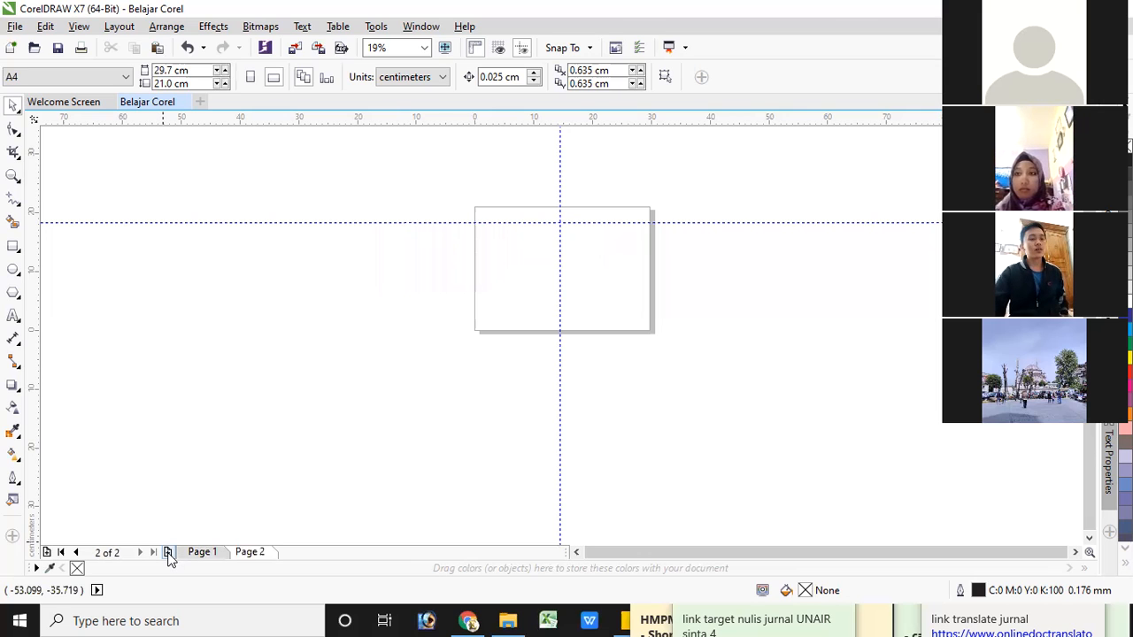
{"action": "left_click", "coordinate": [216, 556]}
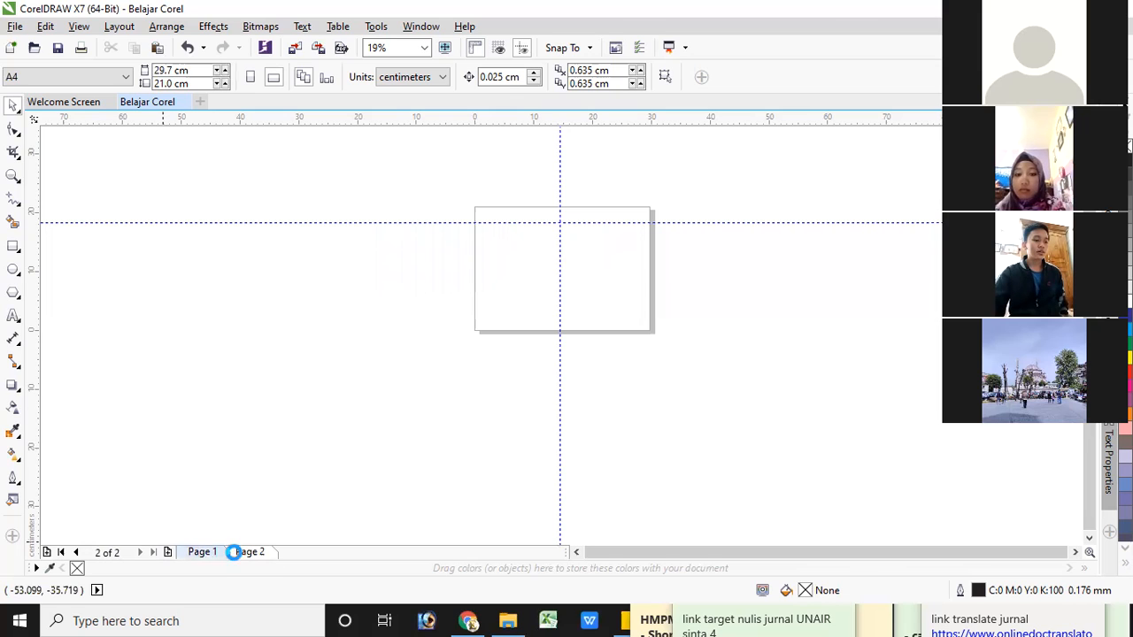
{"action": "key", "text": "Page_Down"}
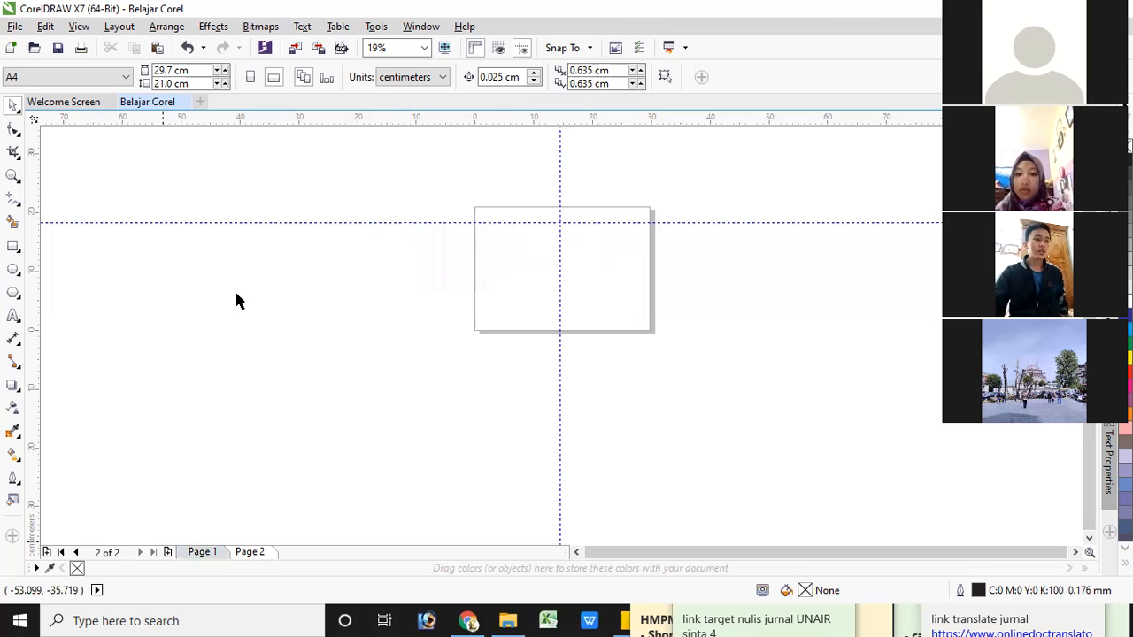
{"action": "left_click", "coordinate": [211, 555]}
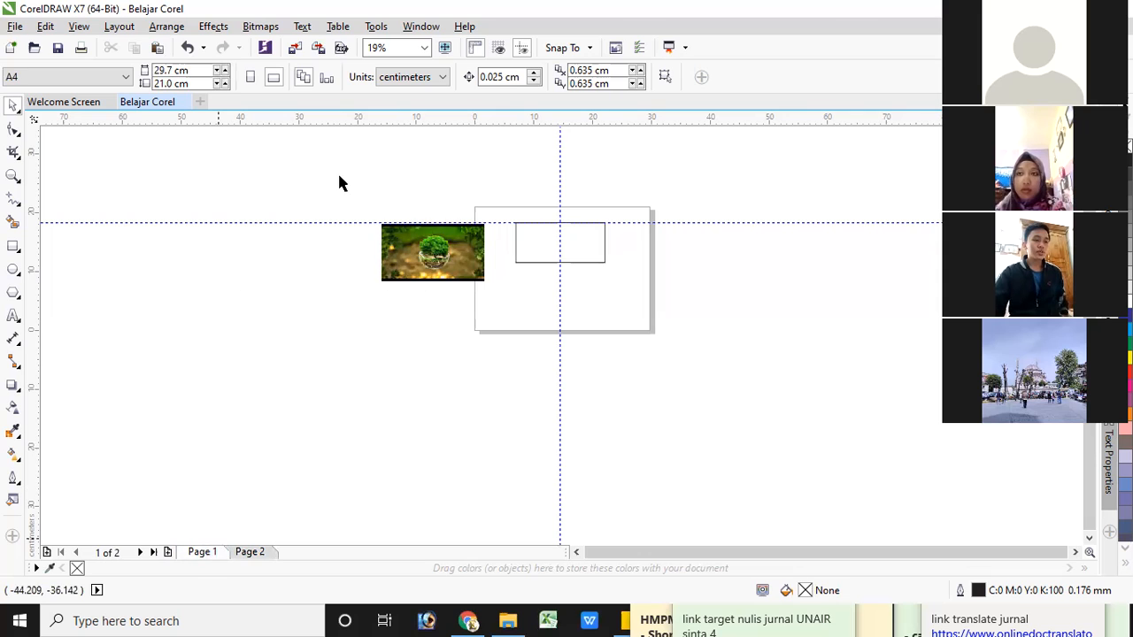
{"action": "left_click", "coordinate": [443, 78]}
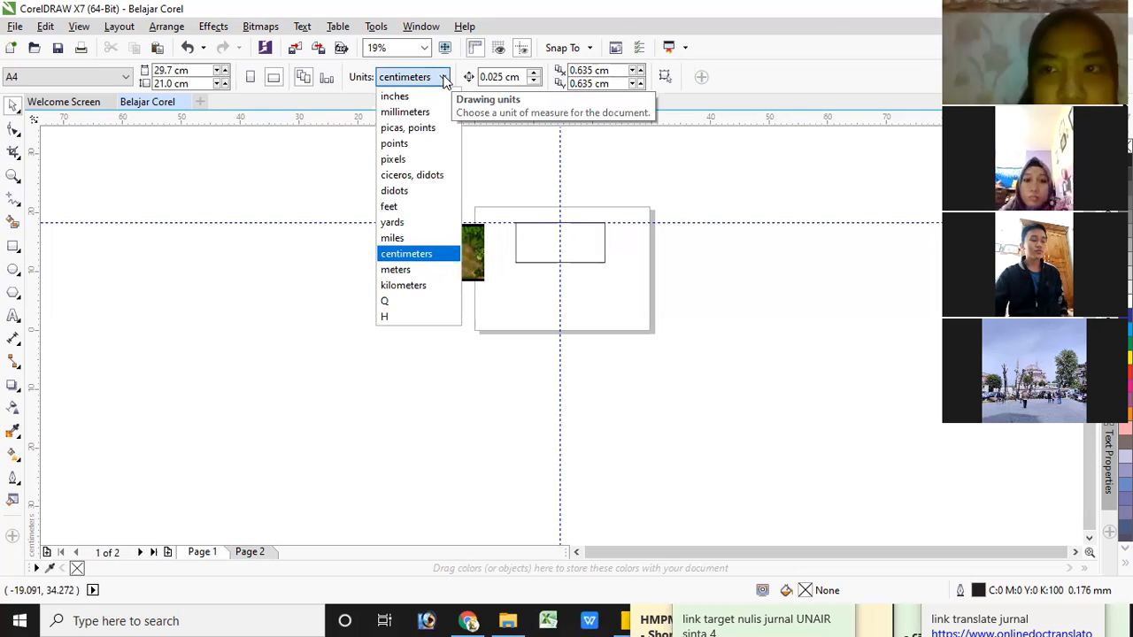
{"action": "left_click", "coordinate": [445, 80]}
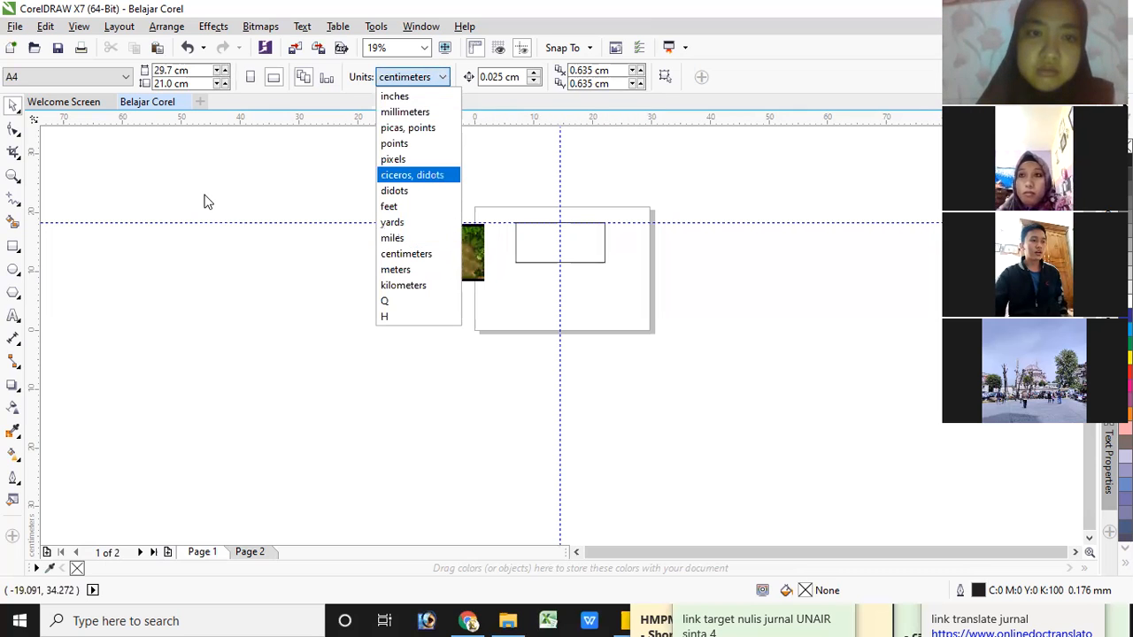
{"action": "left_click", "coordinate": [130, 78]}
{"action": "left_click", "coordinate": [130, 77]}
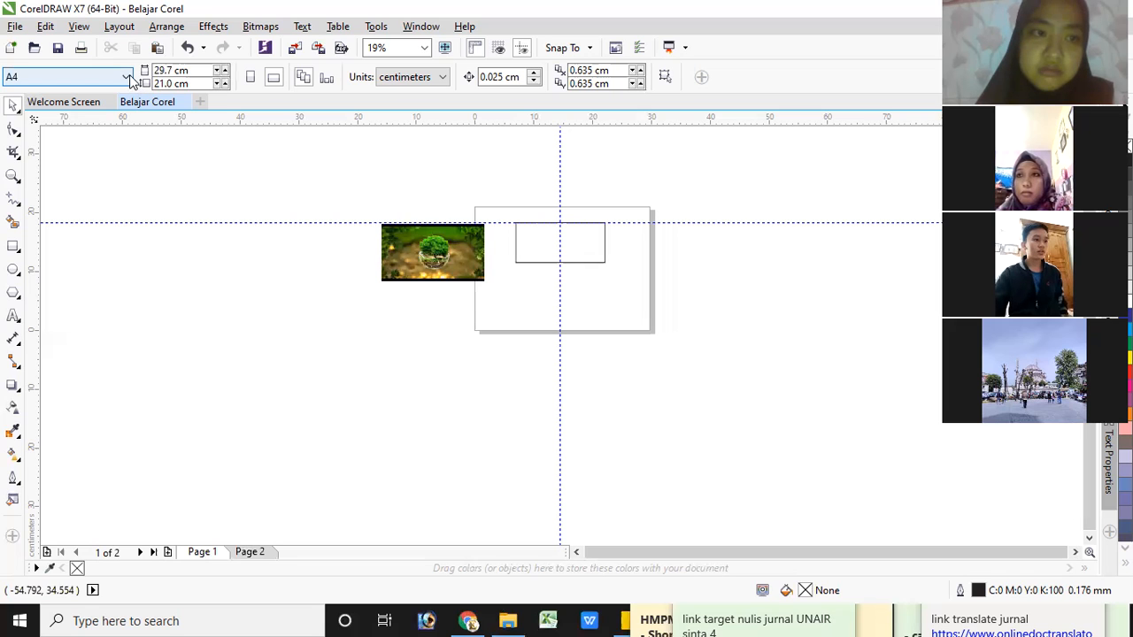
{"action": "left_click", "coordinate": [208, 161]}
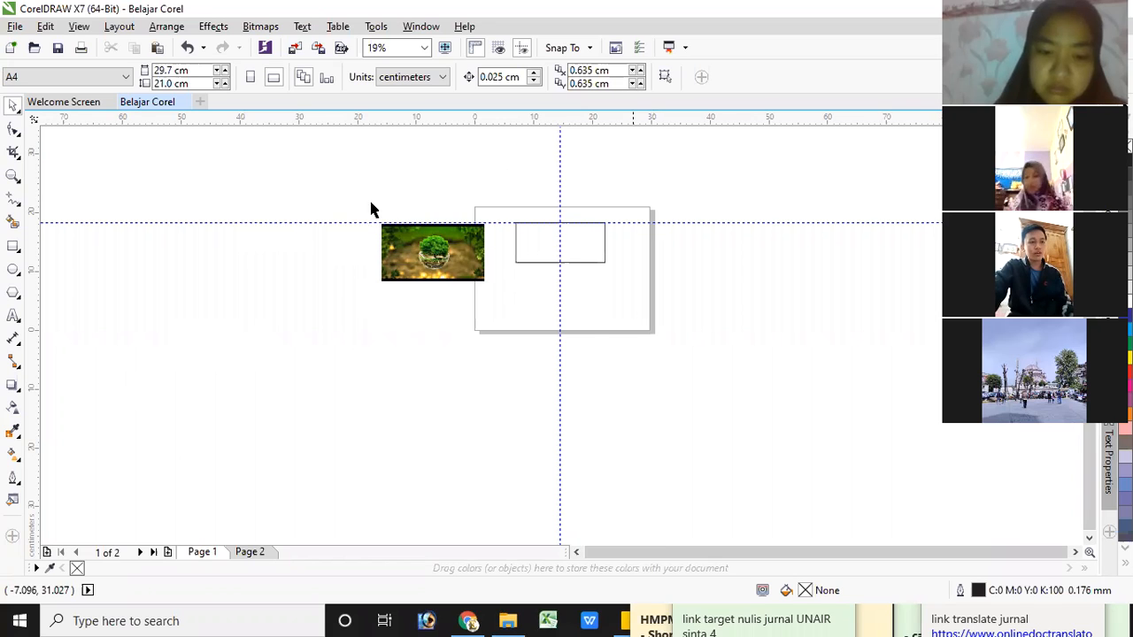
Delete the rectangle and the tree image from Page 1
{"action": "left_click", "coordinate": [541, 258]}
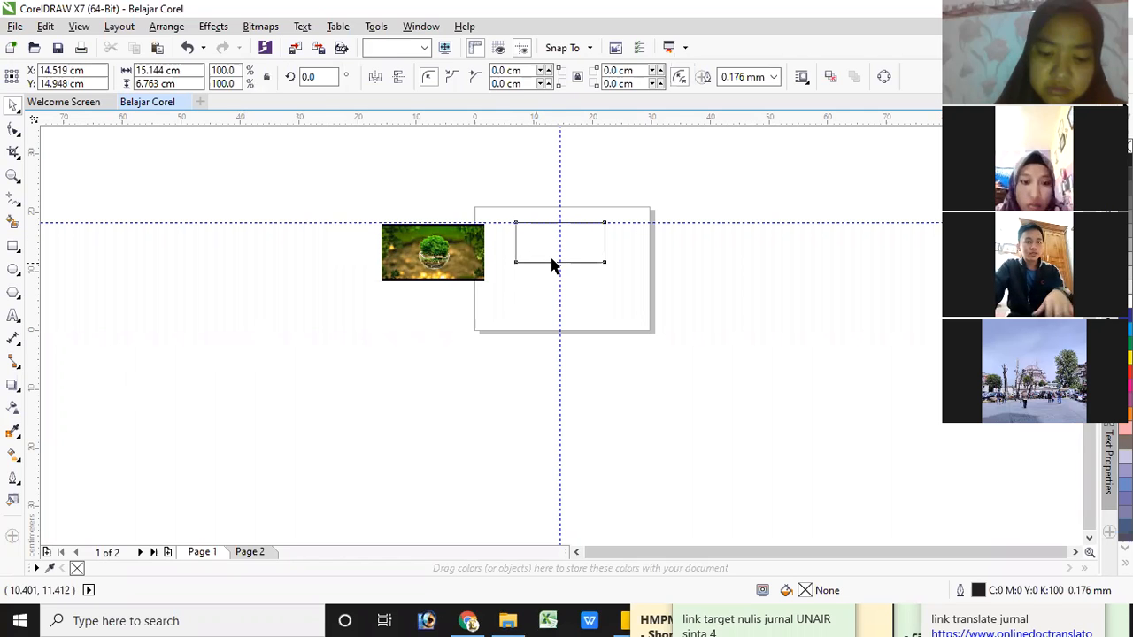
{"action": "key", "text": "Delete"}
{"action": "left_click", "coordinate": [458, 260]}
{"action": "key", "text": "Delete"}
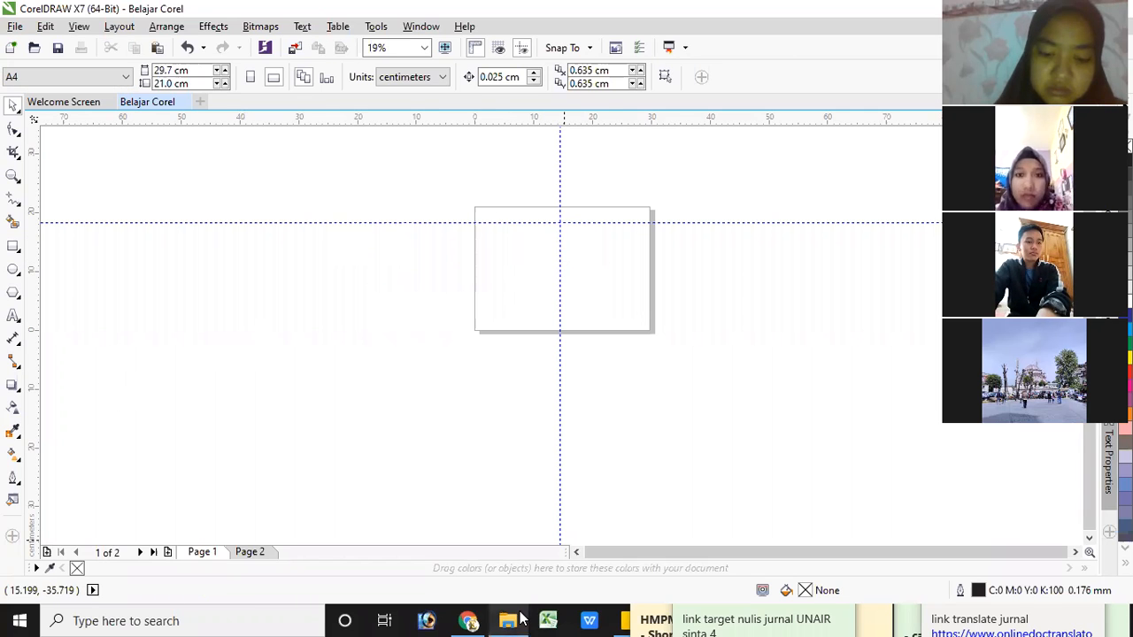
Switch to the FLYER folder in File Explorer and move the sticky notes clear of the taskbar
{"action": "left_click", "coordinate": [510, 620]}
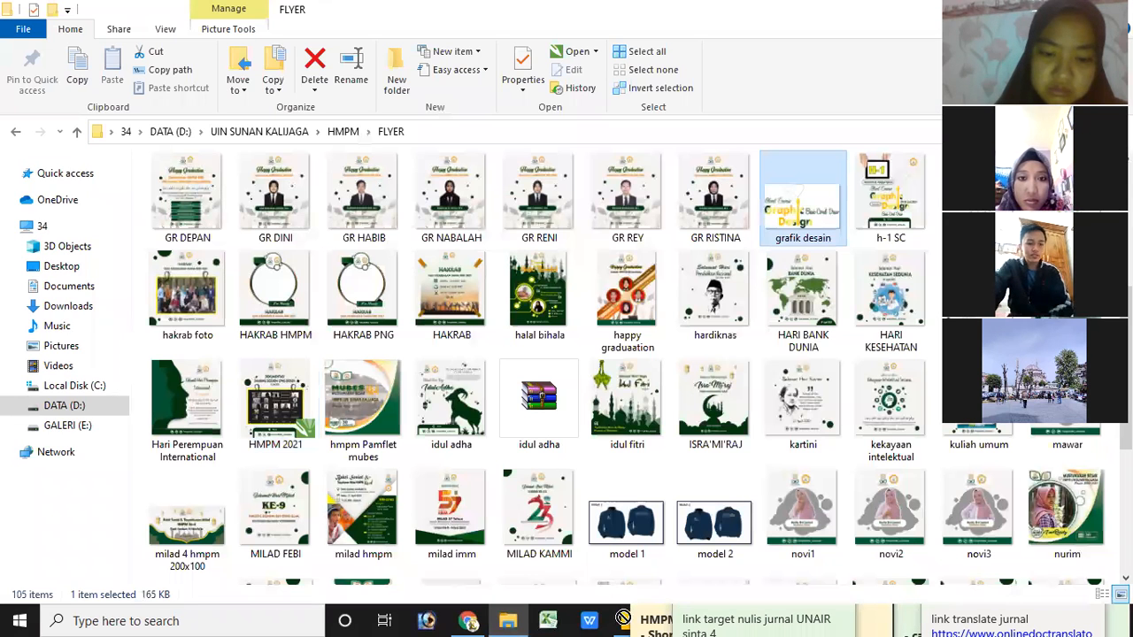
{"action": "left_click_drag", "start_coordinate": [623, 617], "coordinate": [678, 600]}
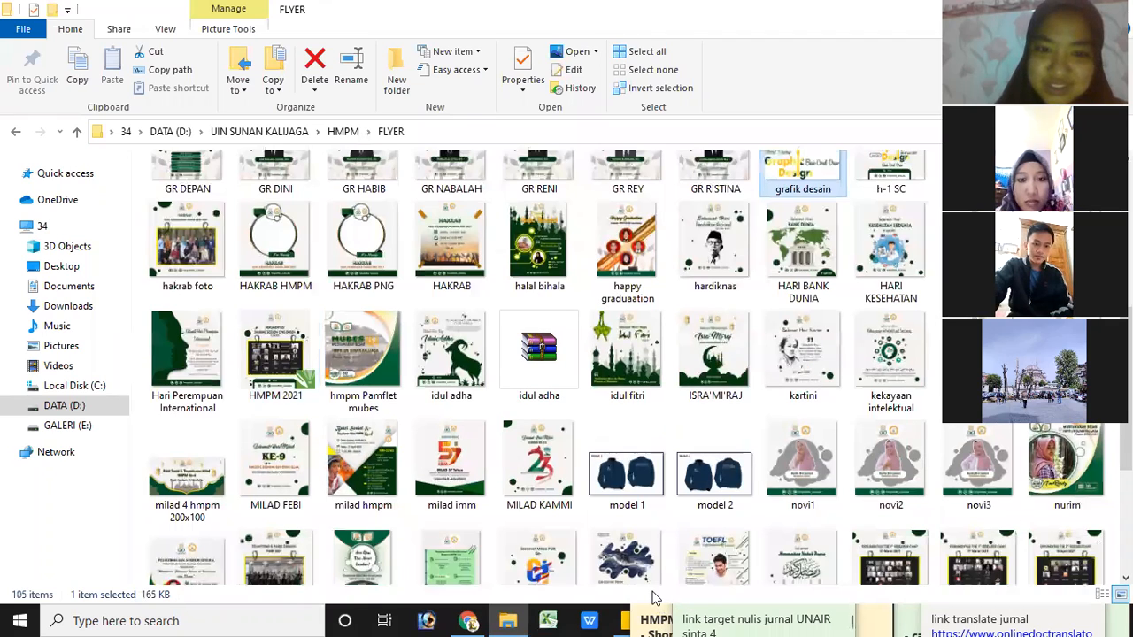
{"action": "left_click", "coordinate": [707, 619]}
{"action": "left_click_drag", "start_coordinate": [726, 589], "coordinate": [1006, 601]}
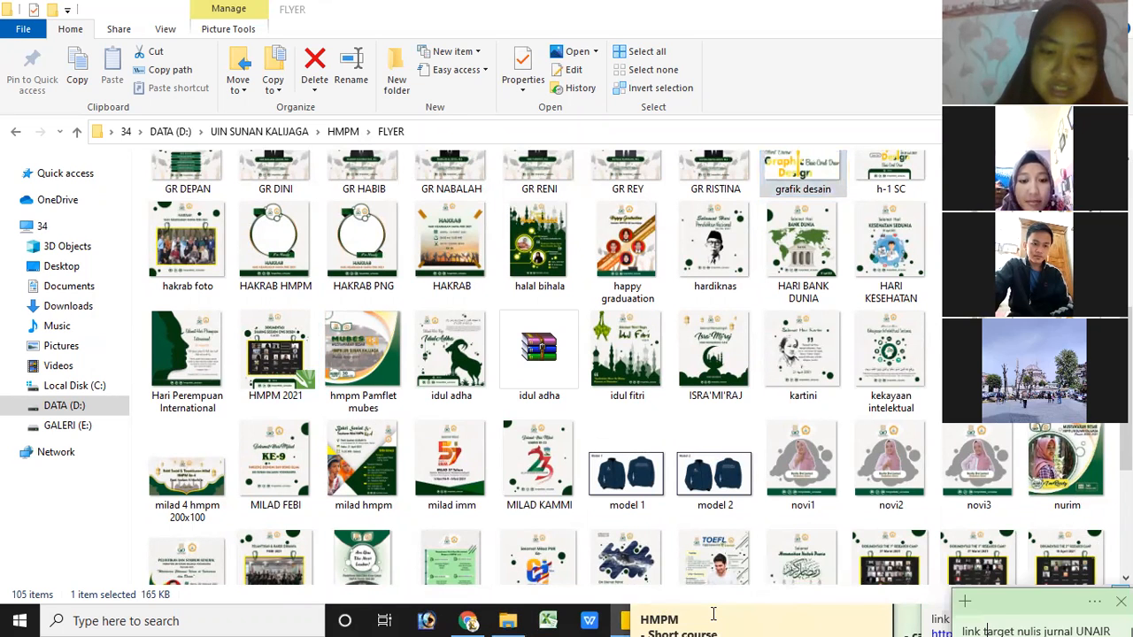
{"action": "left_click", "coordinate": [713, 614]}
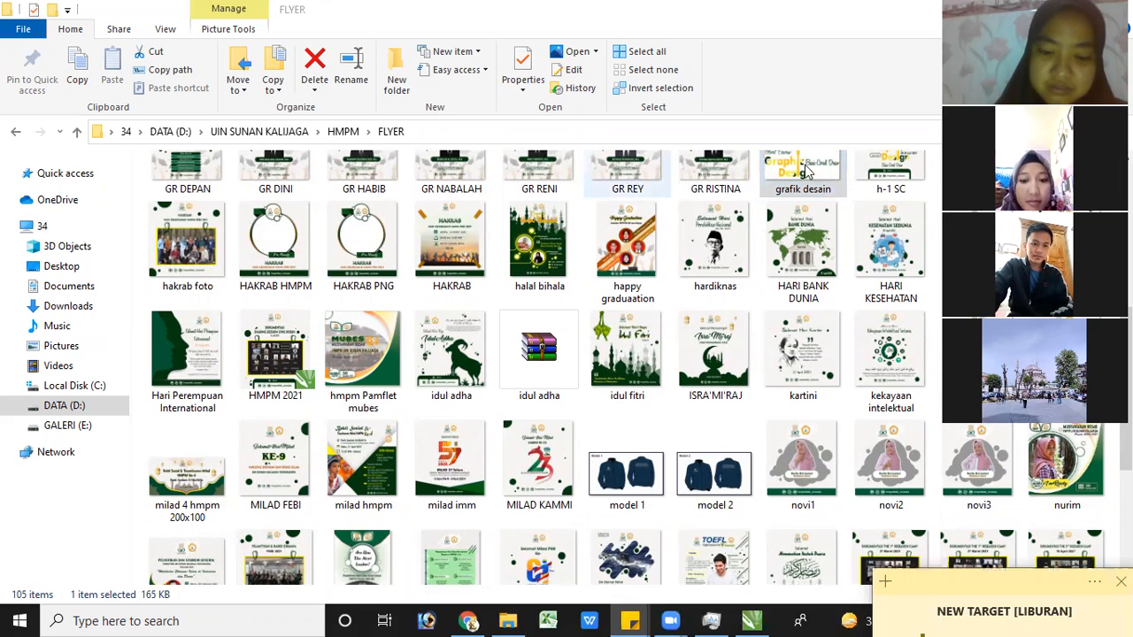
Bring the grafik desain image from the FLYER folder onto Page 1 in CorelDRAW and enlarge it to about 25 cm wide
{"action": "left_click_drag", "start_coordinate": [770, 334], "coordinate": [569, 265]}
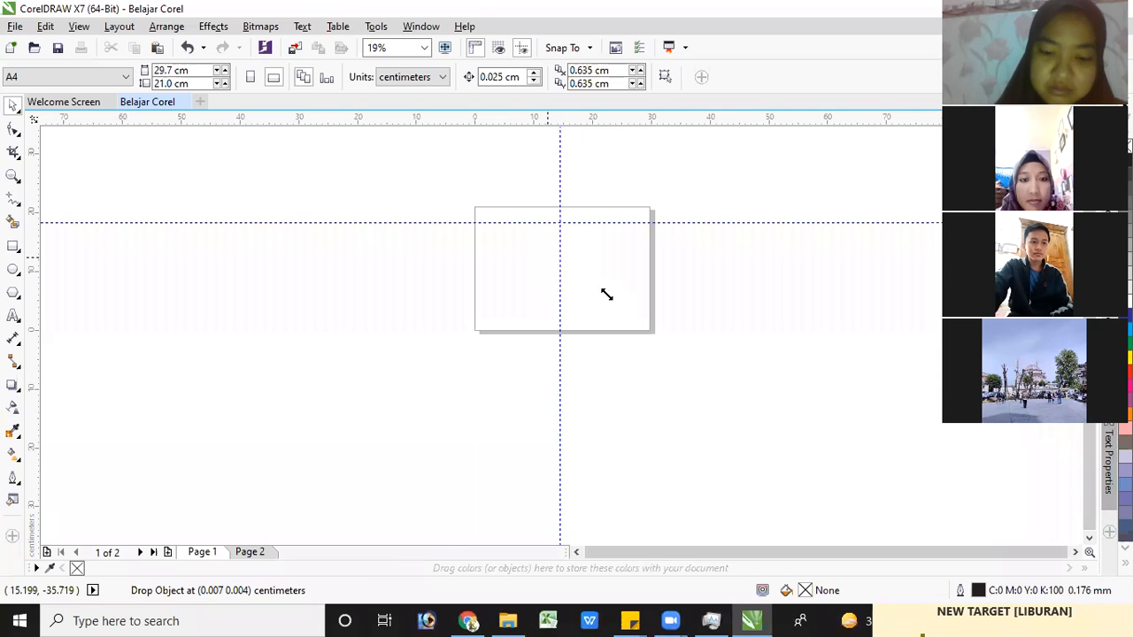
{"action": "left_click_drag", "start_coordinate": [610, 298], "coordinate": [654, 319]}
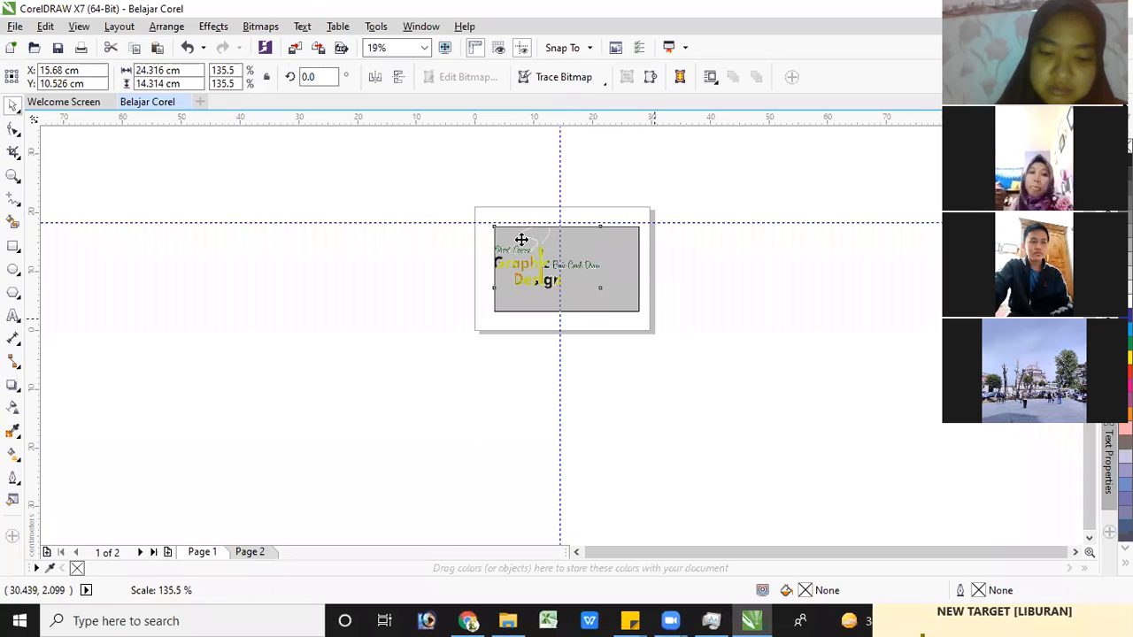
{"action": "left_click_drag", "start_coordinate": [548, 238], "coordinate": [547, 241]}
{"action": "scroll", "coordinate": [551, 246], "scroll_direction": "up", "scroll_amount": 3}
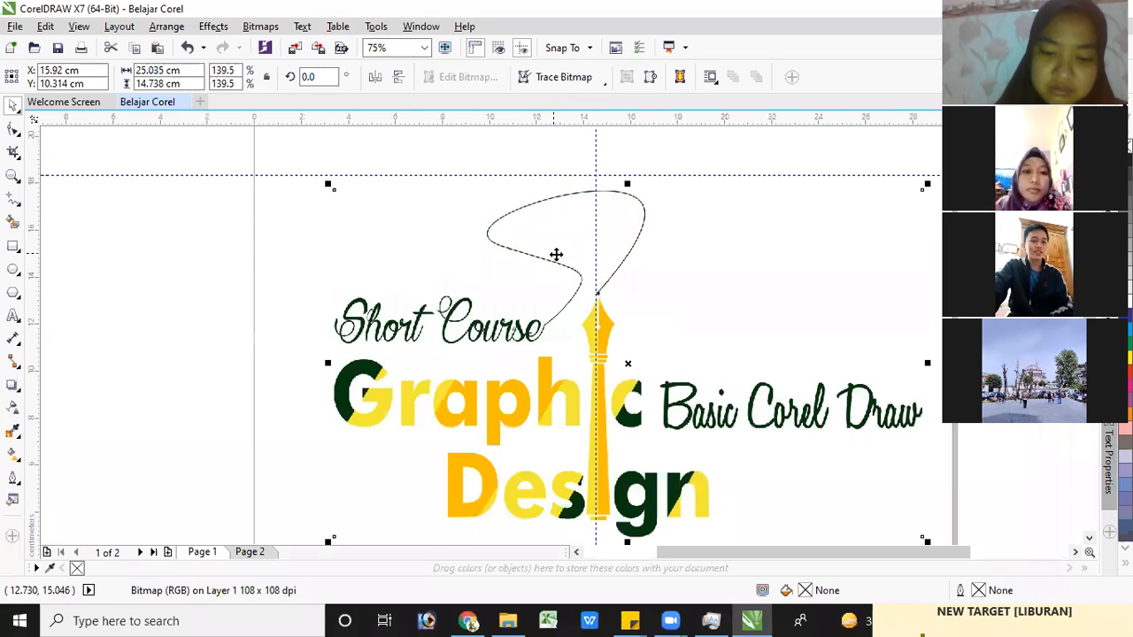
{"action": "scroll", "coordinate": [556, 255], "scroll_direction": "down", "scroll_amount": 2}
{"action": "scroll", "coordinate": [551, 255], "scroll_direction": "up", "scroll_amount": 2}
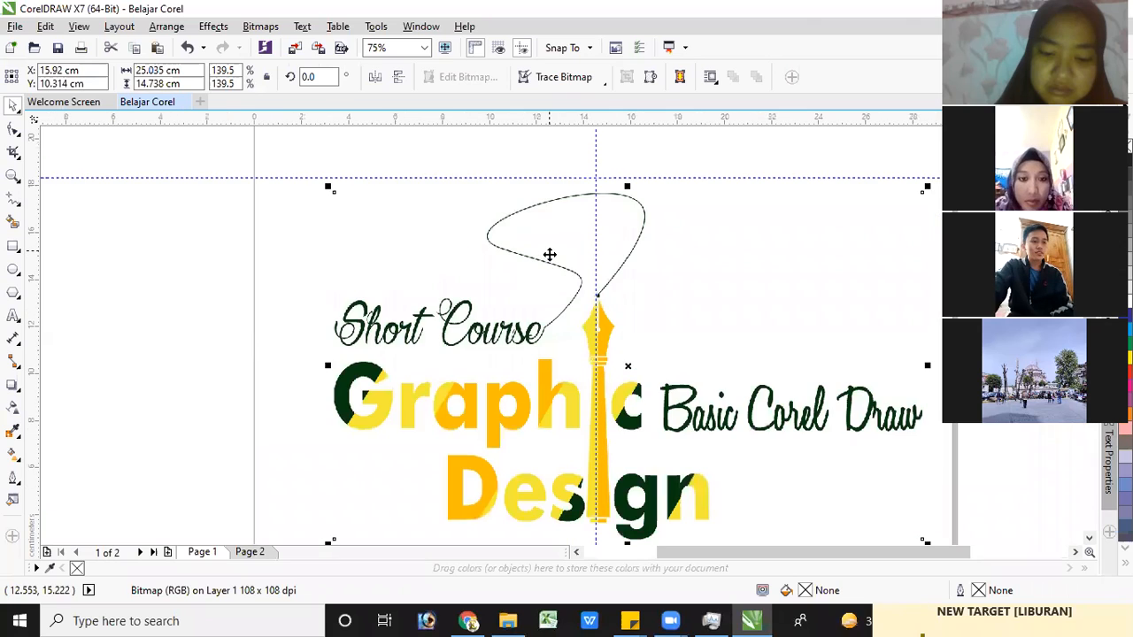
{"action": "scroll", "coordinate": [544, 255], "scroll_direction": "down", "scroll_amount": 2}
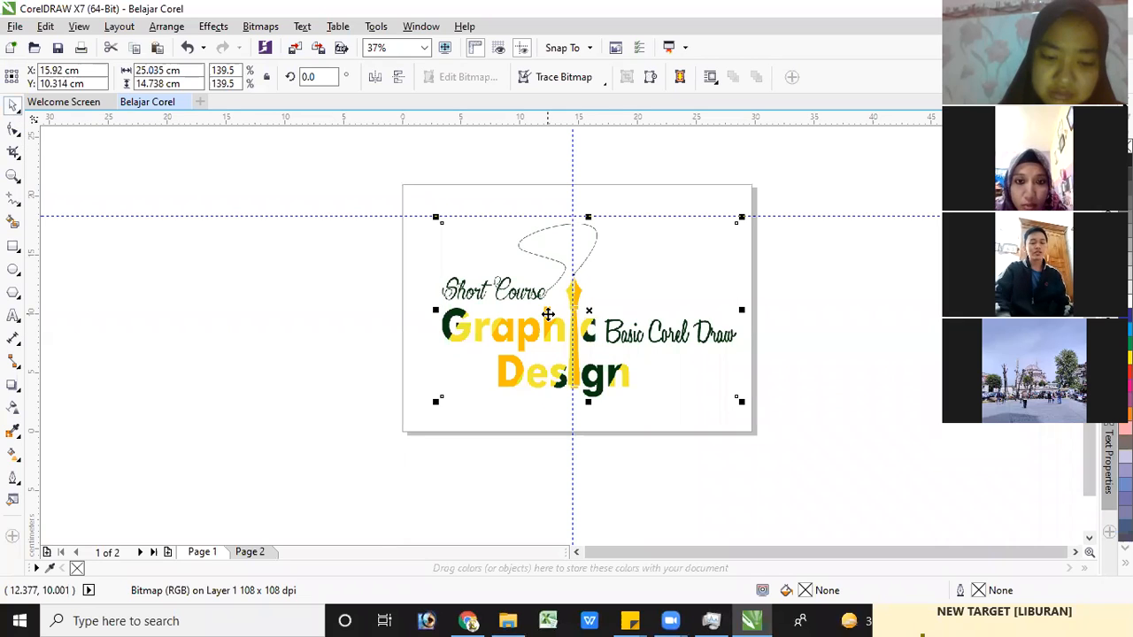
Move the Graphic Design image past the page's left edge and back, leaving it near the page centre at about X 15.0, Y 10.9 cm
{"action": "left_click_drag", "start_coordinate": [548, 313], "coordinate": [546, 314]}
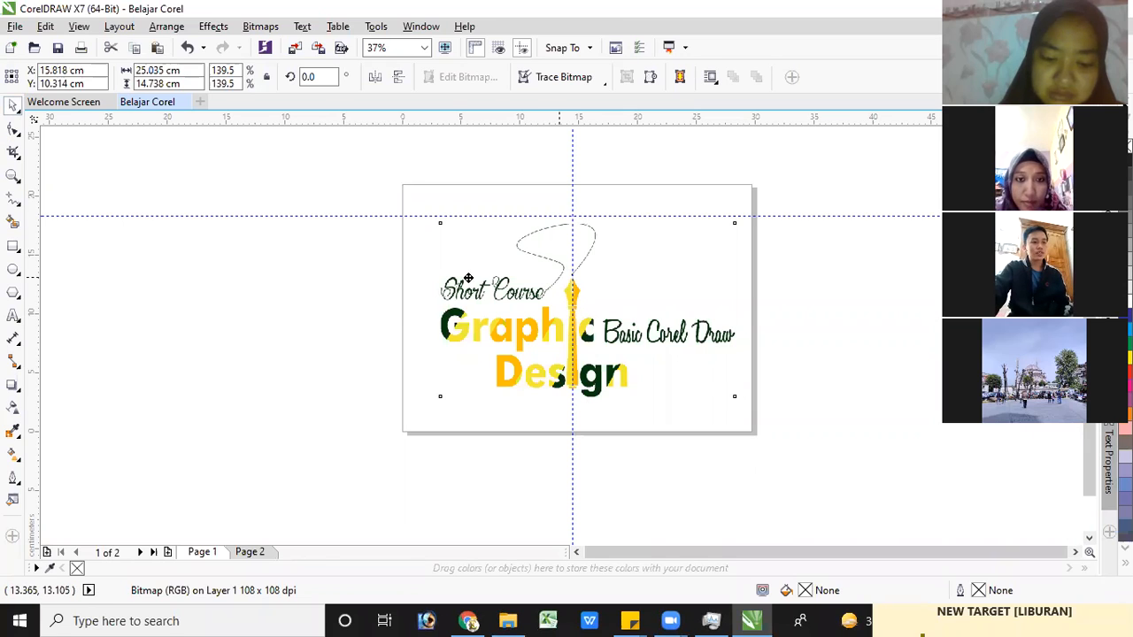
{"action": "left_click_drag", "start_coordinate": [372, 278], "coordinate": [355, 279]}
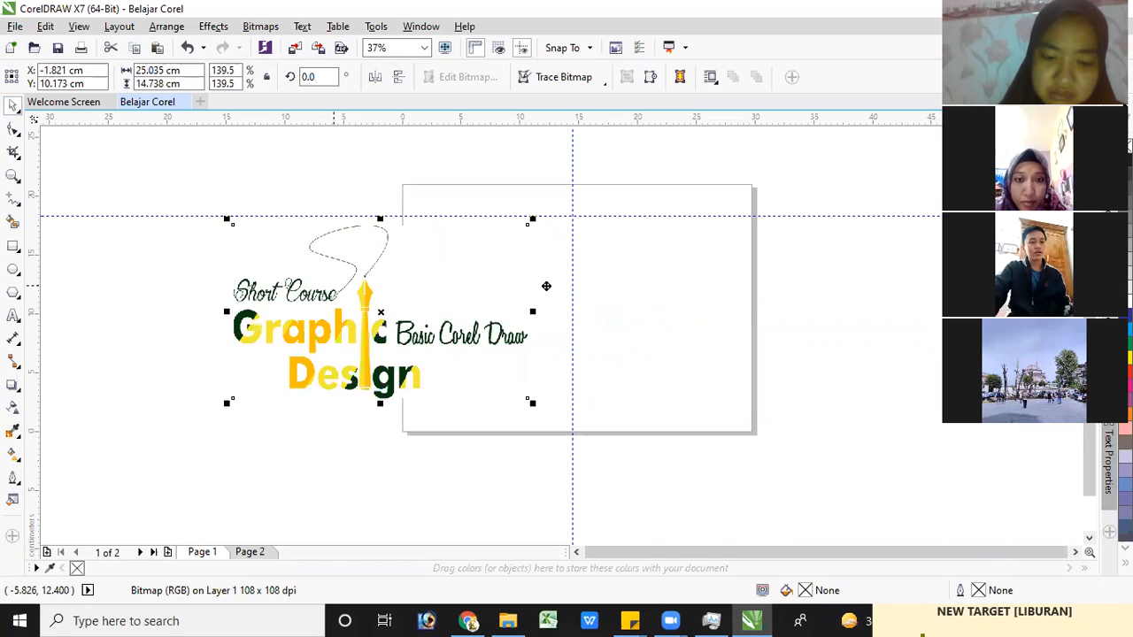
{"action": "left_click_drag", "start_coordinate": [540, 283], "coordinate": [522, 283]}
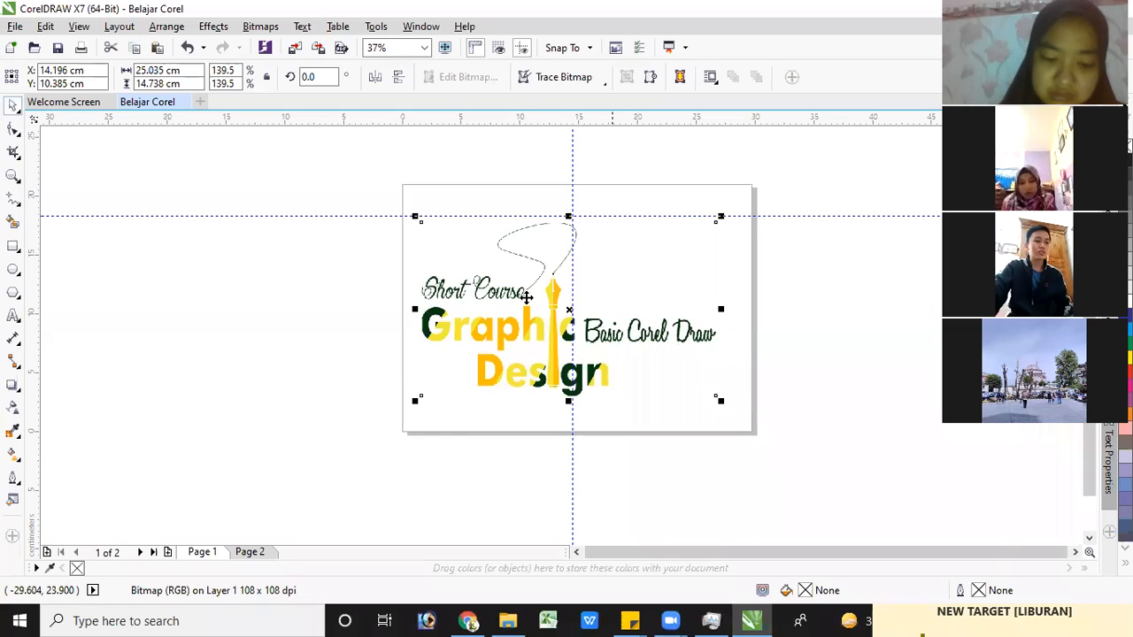
{"action": "left_click_drag", "start_coordinate": [537, 290], "coordinate": [546, 283]}
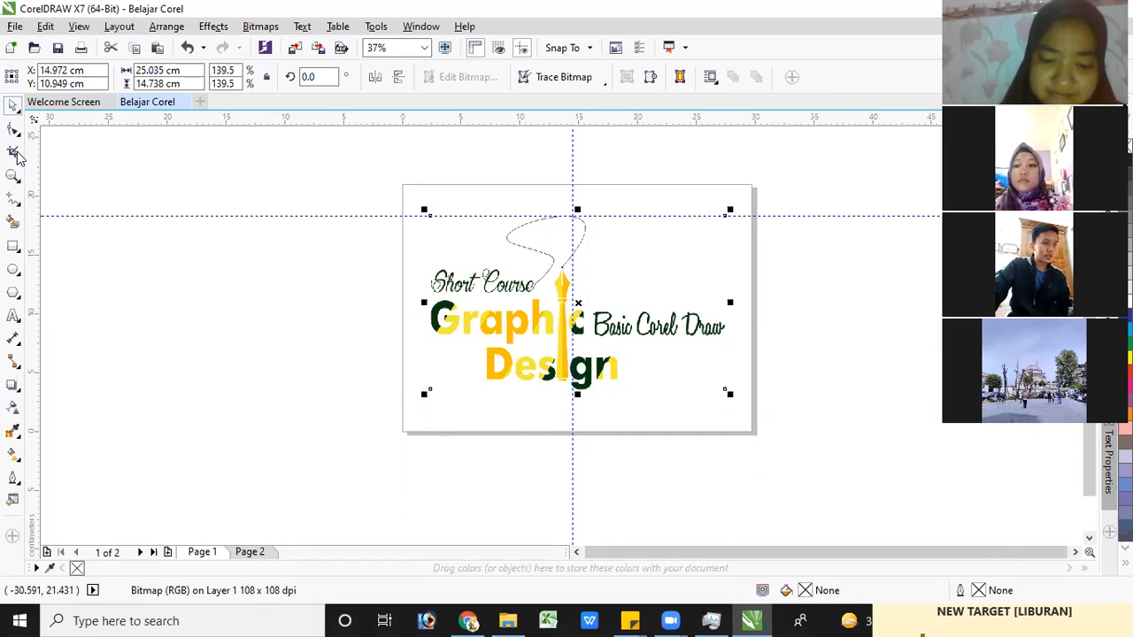
{"action": "left_click", "coordinate": [20, 160]}
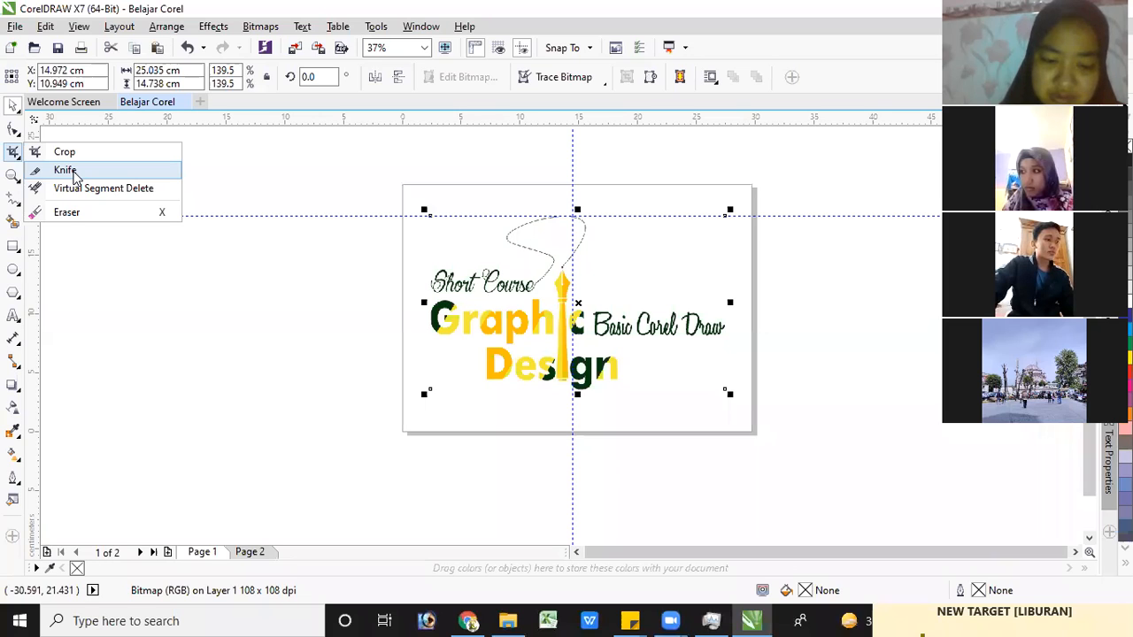
{"action": "left_click", "coordinate": [20, 138]}
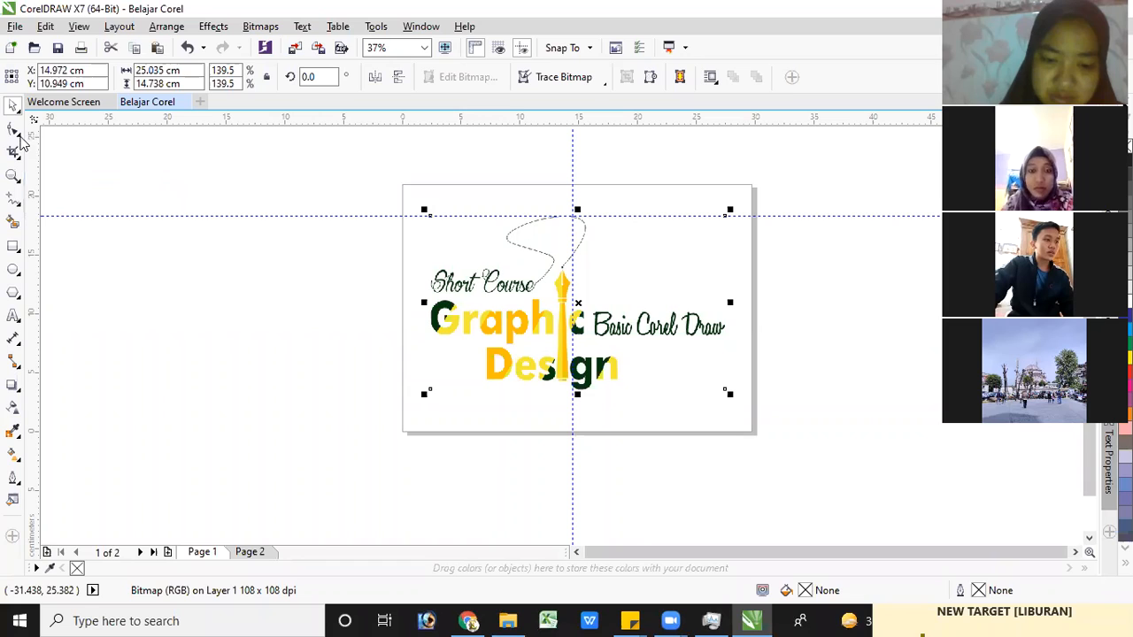
{"action": "left_click", "coordinate": [20, 137]}
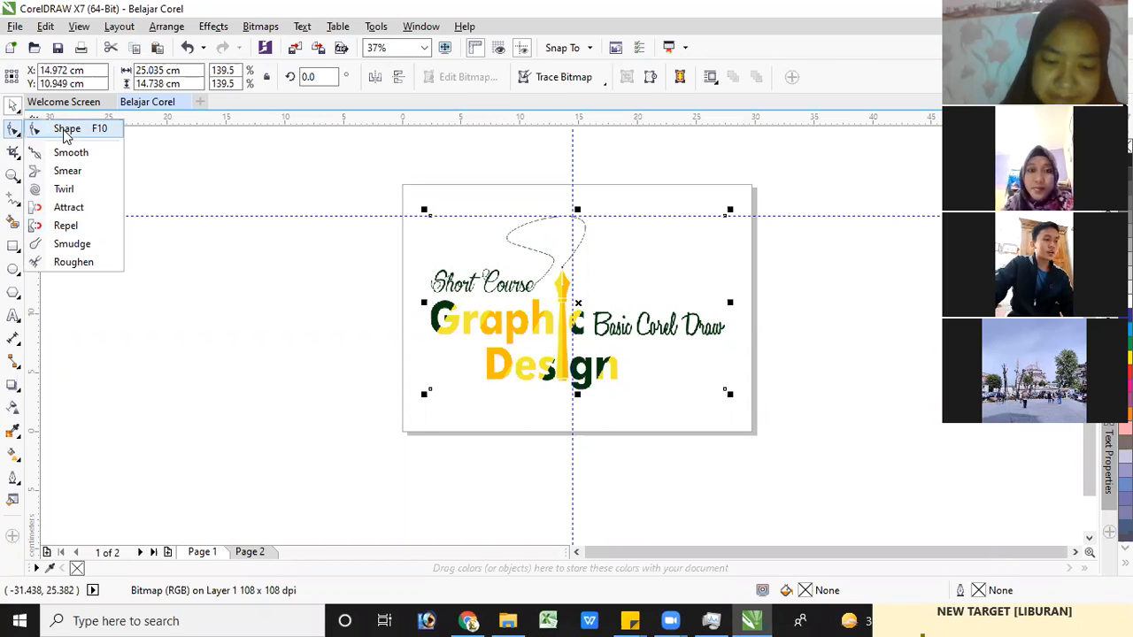
Use the Zoom tool to fit all objects, fit the page, and zoom in on the yellow pen in the Graphic Design image
{"action": "left_click", "coordinate": [144, 168]}
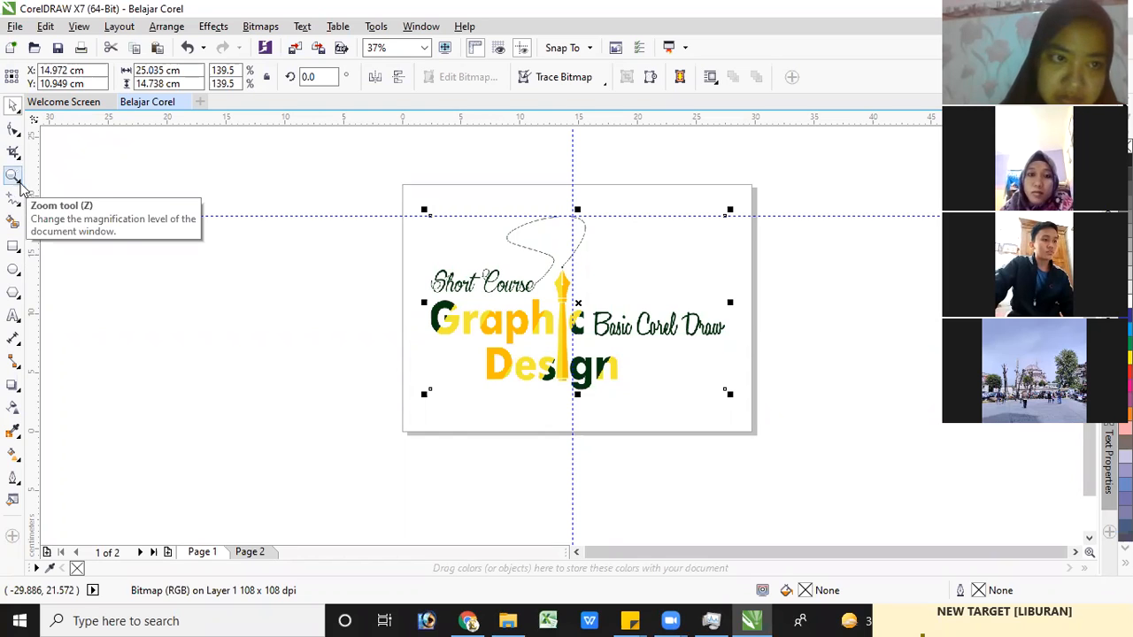
{"action": "left_click", "coordinate": [15, 181]}
{"action": "left_click", "coordinate": [15, 181]}
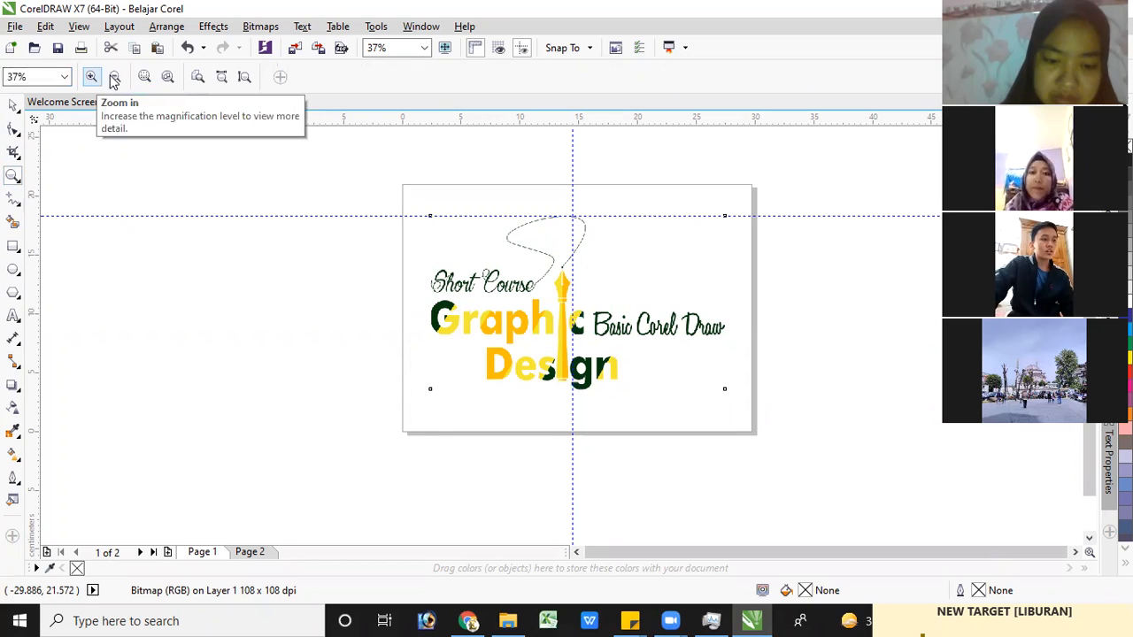
{"action": "left_click", "coordinate": [170, 79]}
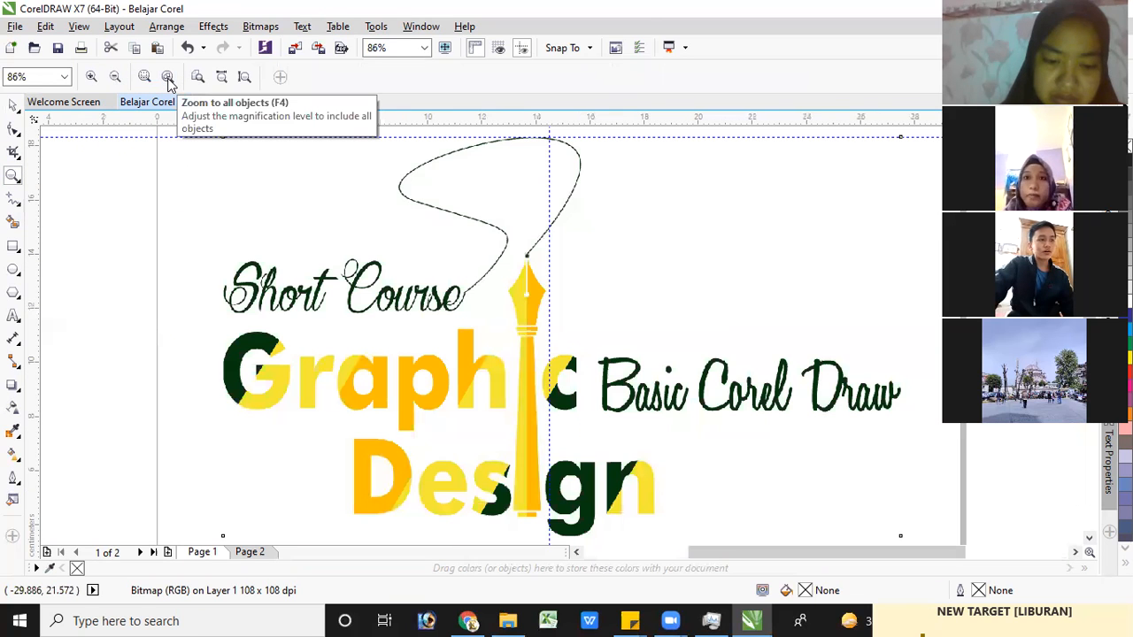
{"action": "left_click", "coordinate": [221, 78]}
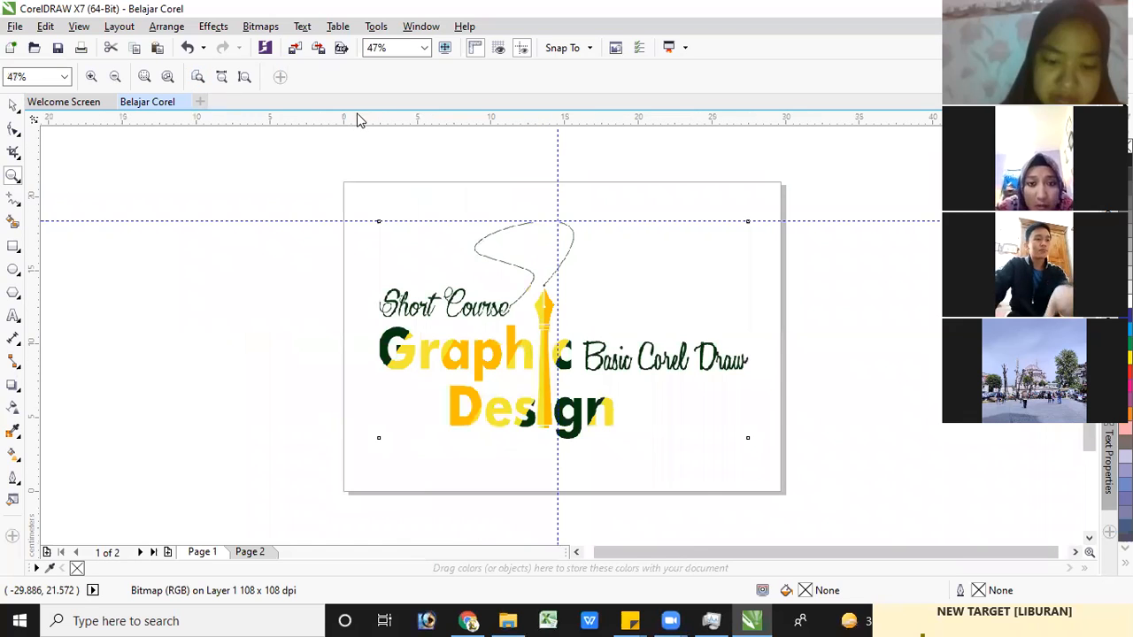
{"action": "left_click", "coordinate": [22, 206]}
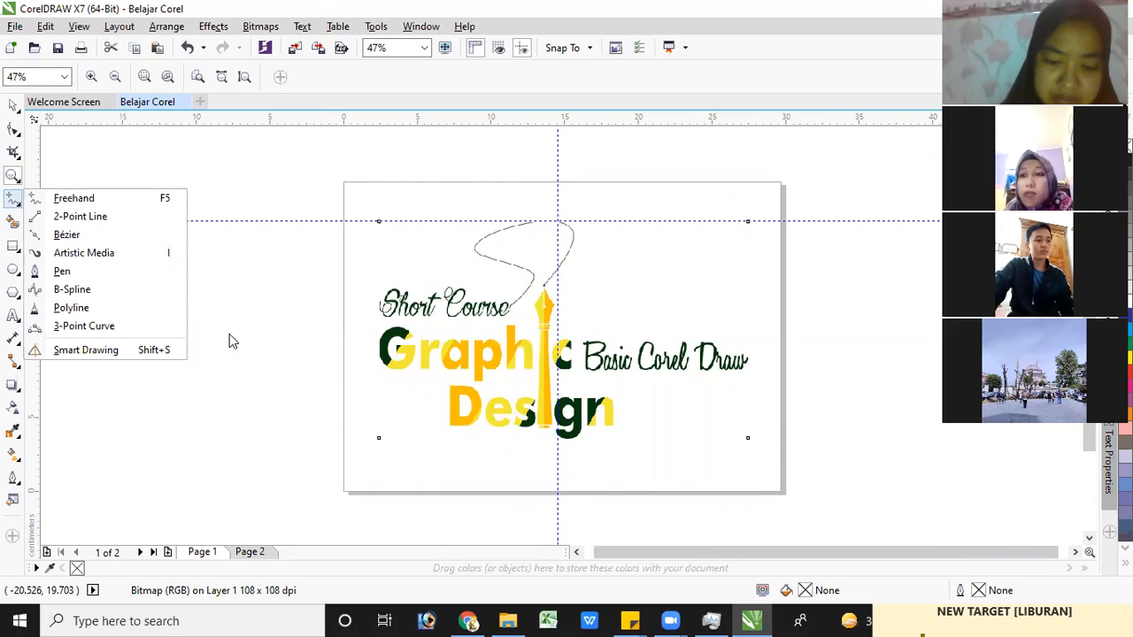
{"action": "left_click", "coordinate": [545, 416]}
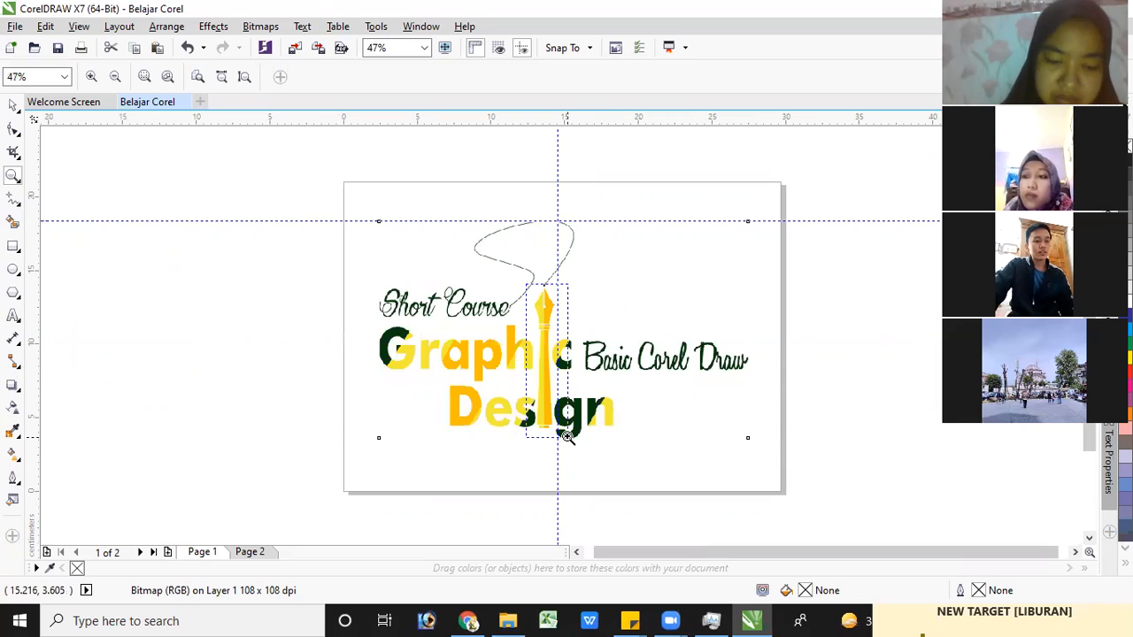
{"action": "key", "text": "shift+F2"}
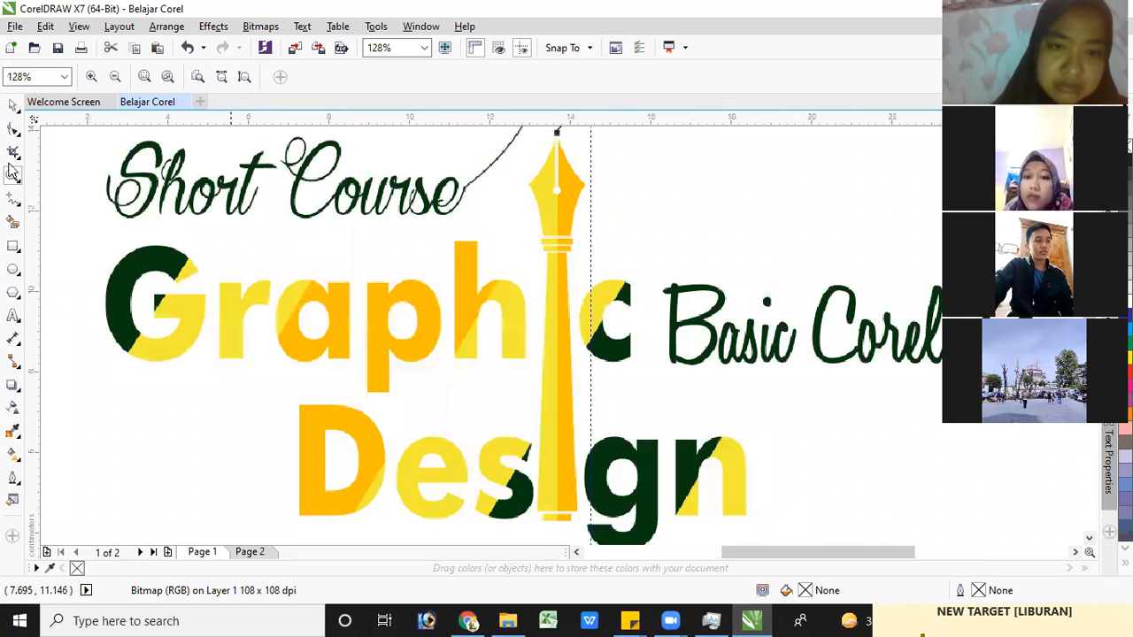
Activate the Pen tool and look through the other line and curve tools in its group
{"action": "left_click", "coordinate": [22, 211]}
{"action": "left_click", "coordinate": [85, 273]}
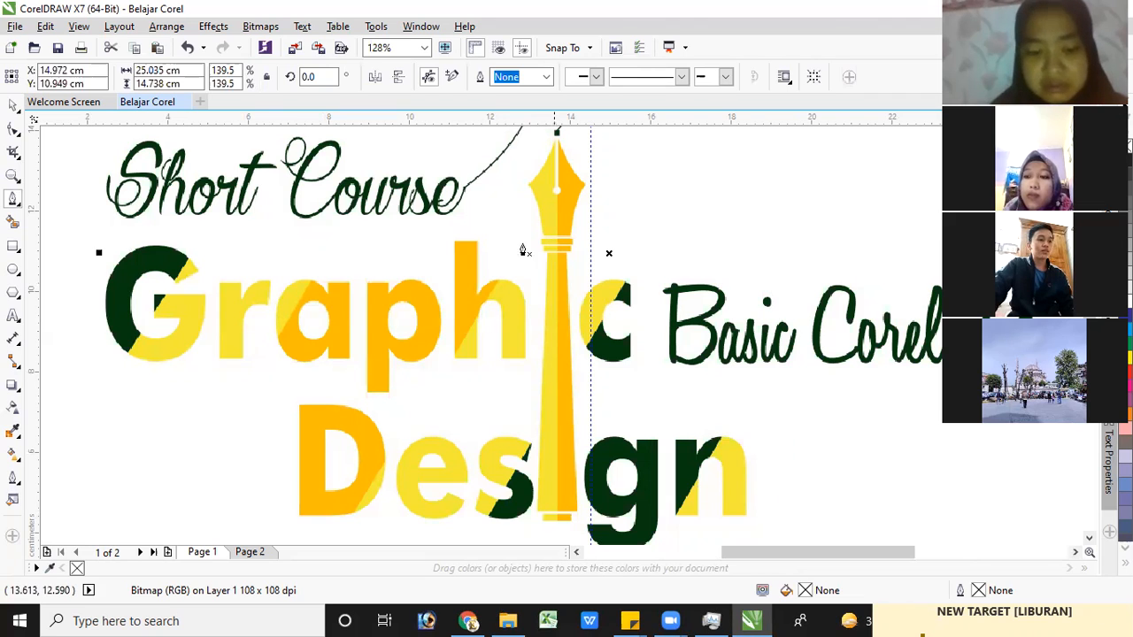
{"action": "scroll", "coordinate": [48, 212], "scroll_direction": "down", "scroll_amount": 2}
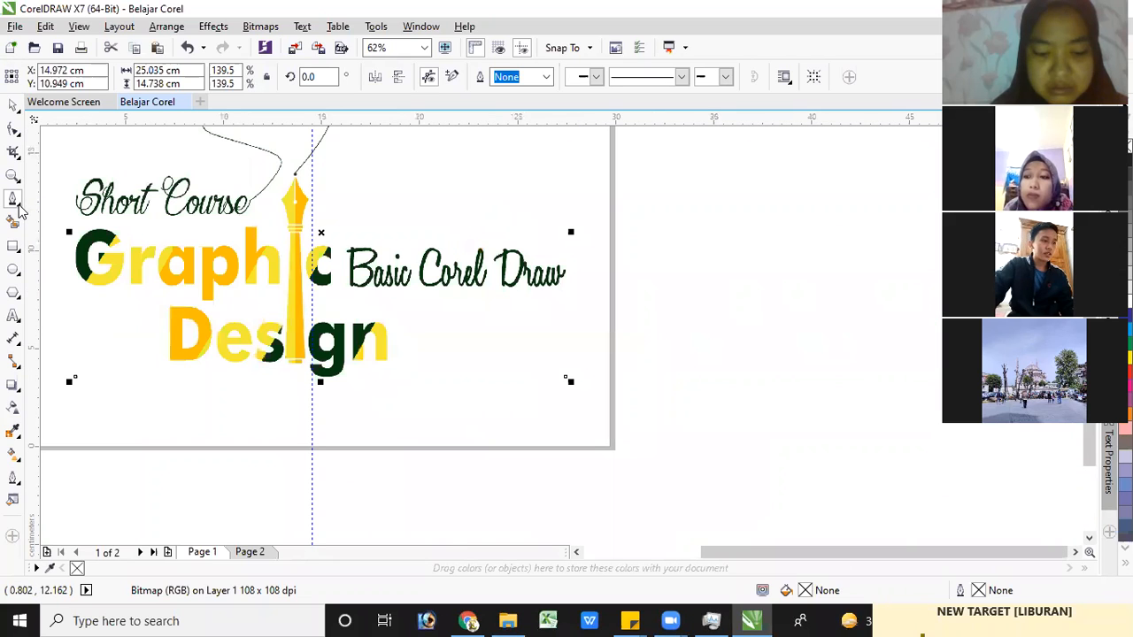
{"action": "left_click", "coordinate": [21, 204]}
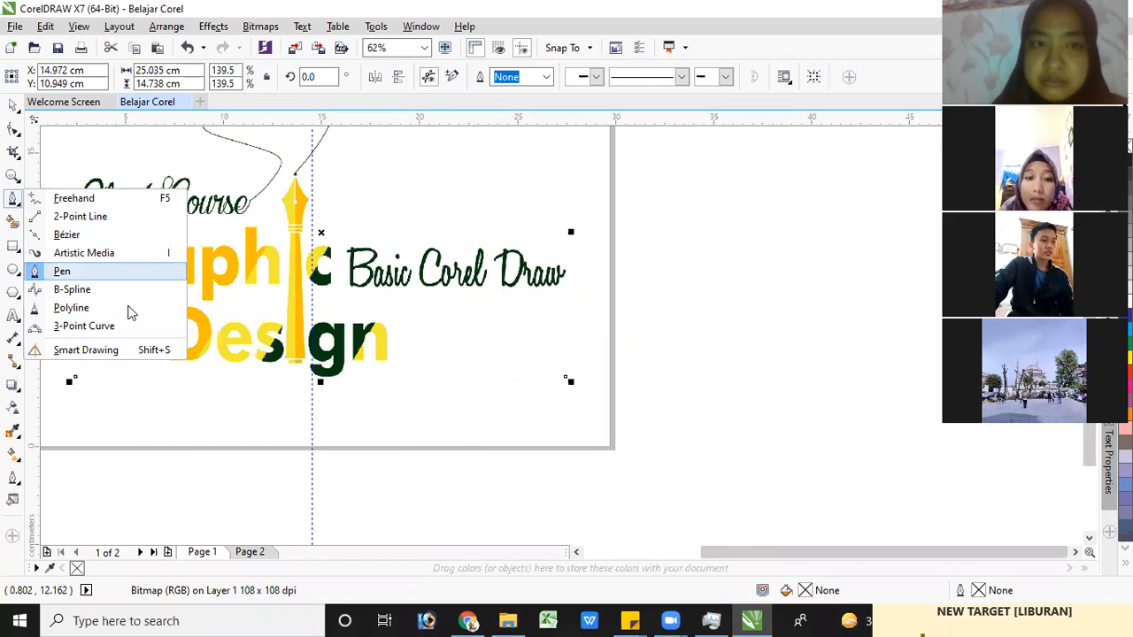
{"action": "left_click", "coordinate": [81, 153]}
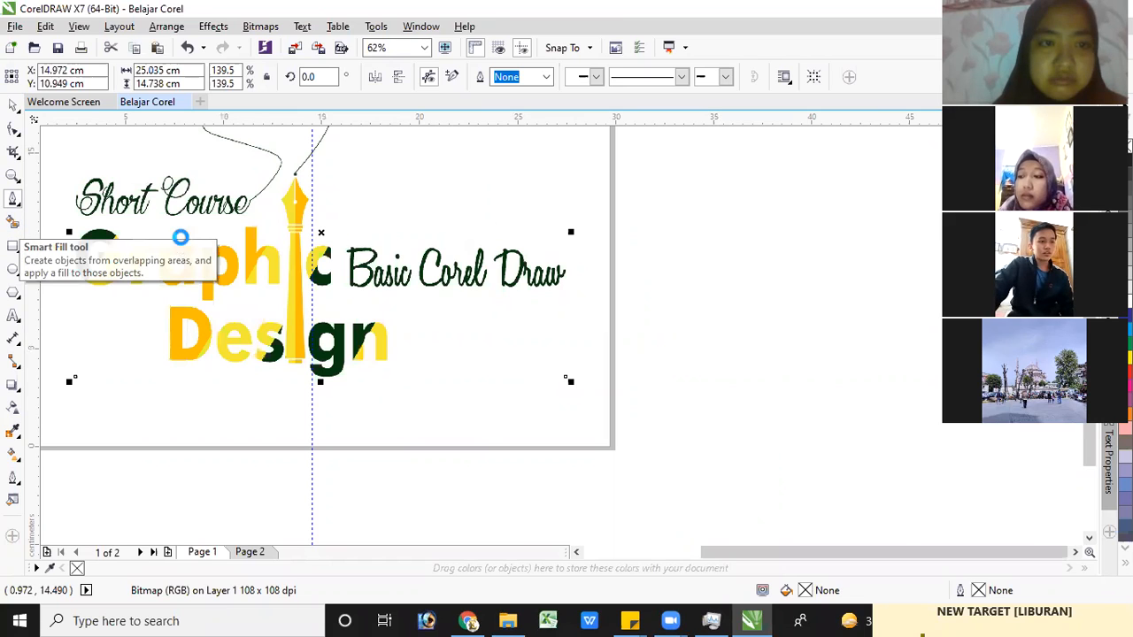
Draw a rectangle about 19.5 × 8.6 cm in the empty area beside the page
{"action": "scroll", "coordinate": [183, 239], "scroll_direction": "down", "scroll_amount": 1}
{"action": "left_click", "coordinate": [14, 248]}
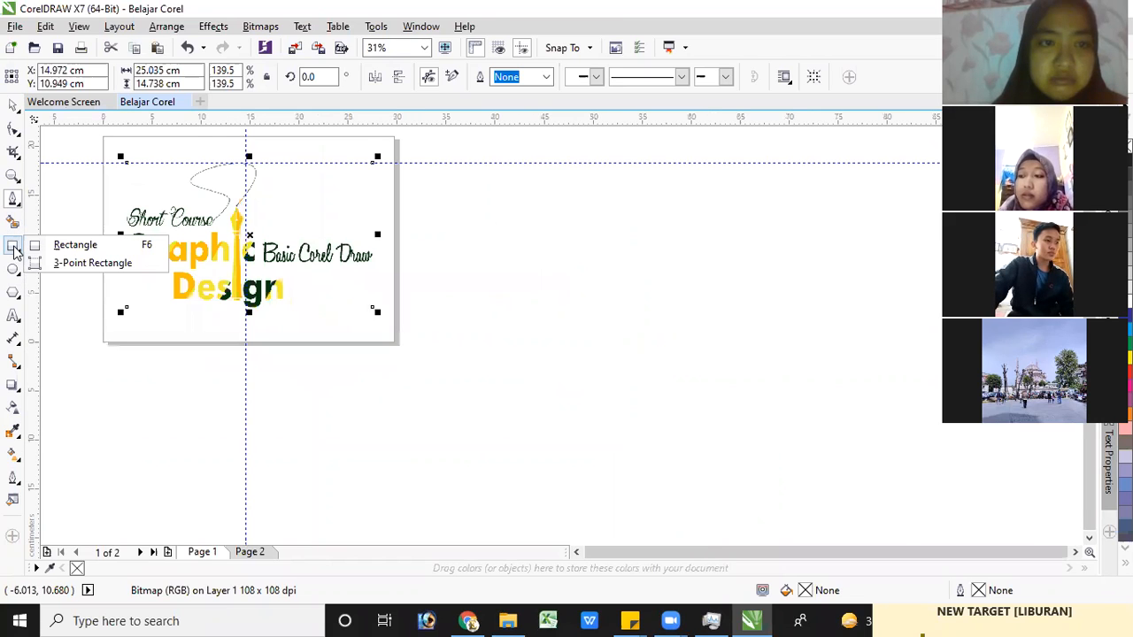
{"action": "left_click", "coordinate": [99, 246]}
{"action": "left_click_drag", "start_coordinate": [459, 226], "coordinate": [570, 293]}
{"action": "left_click_drag", "start_coordinate": [648, 306], "coordinate": [651, 312]}
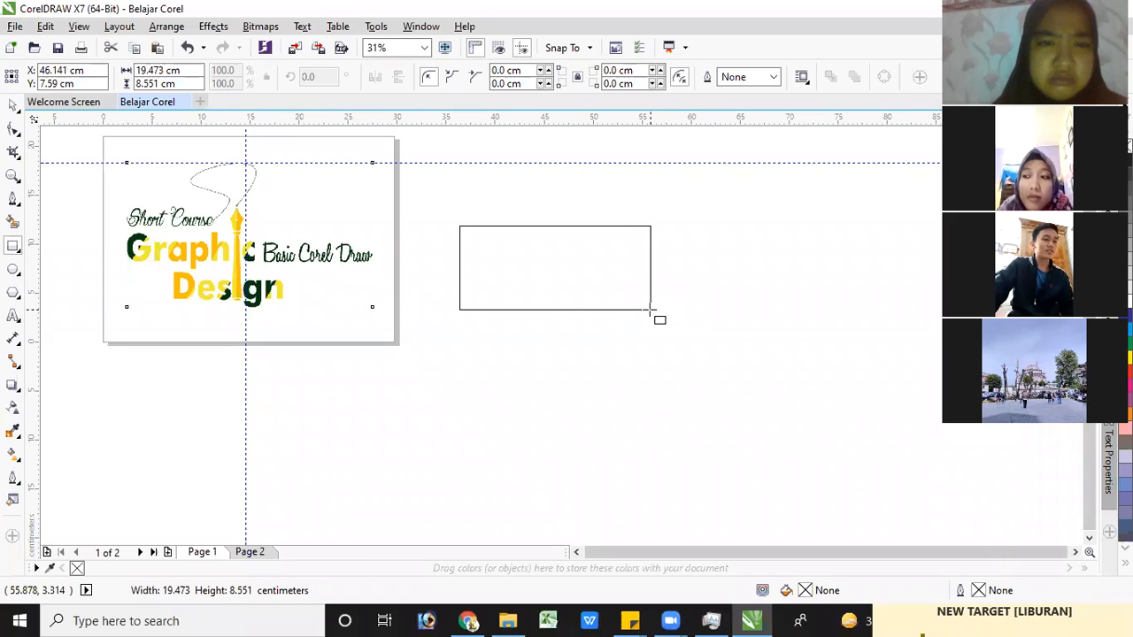
Draw a circle about 10.4 cm in diameter just below the rectangle with the Ellipse tool
{"action": "left_click", "coordinate": [14, 269]}
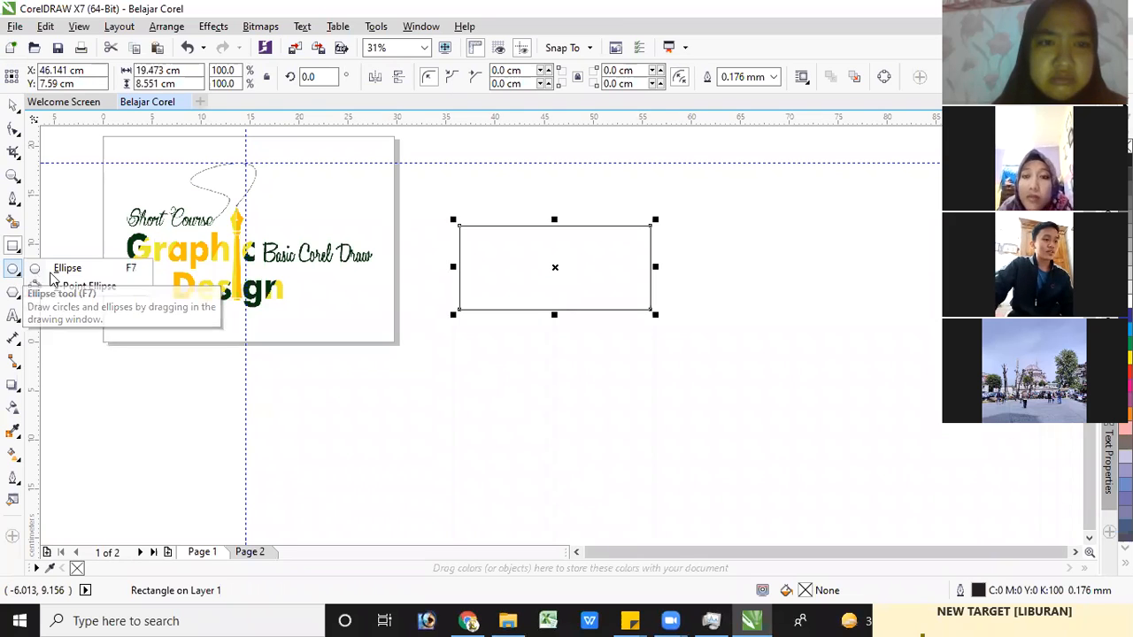
{"action": "left_click_drag", "start_coordinate": [508, 331], "coordinate": [610, 422]}
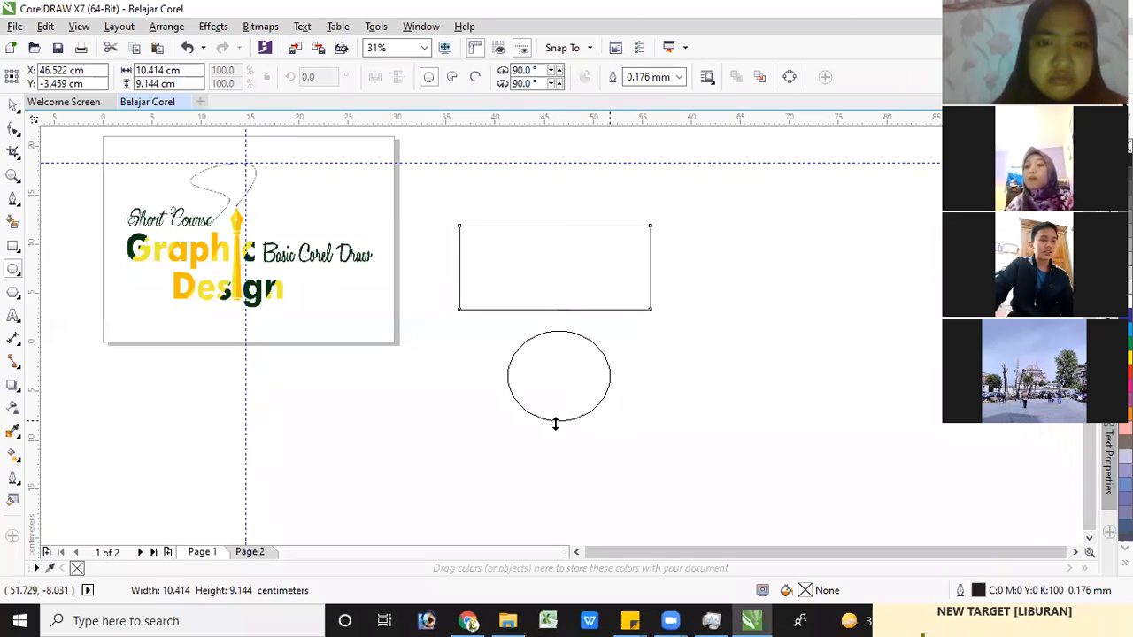
{"action": "left_click_drag", "start_coordinate": [559, 437], "coordinate": [559, 438]}
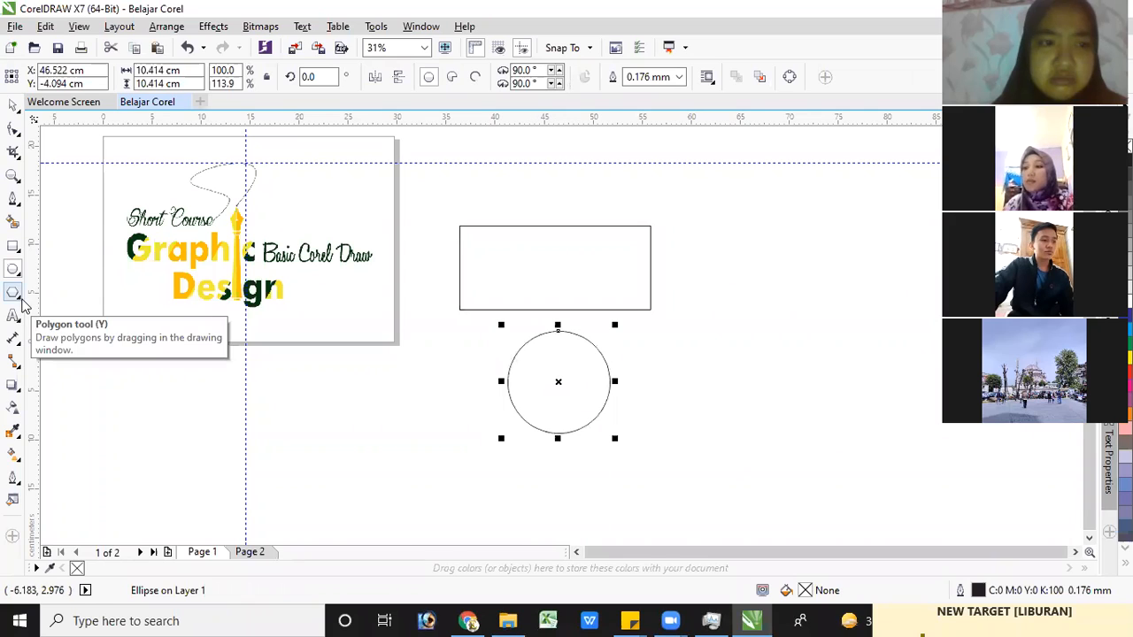
Draw a five-sided polygon about 17.5 × 17.7 cm to the right of the rectangle and circle
{"action": "left_click", "coordinate": [25, 301]}
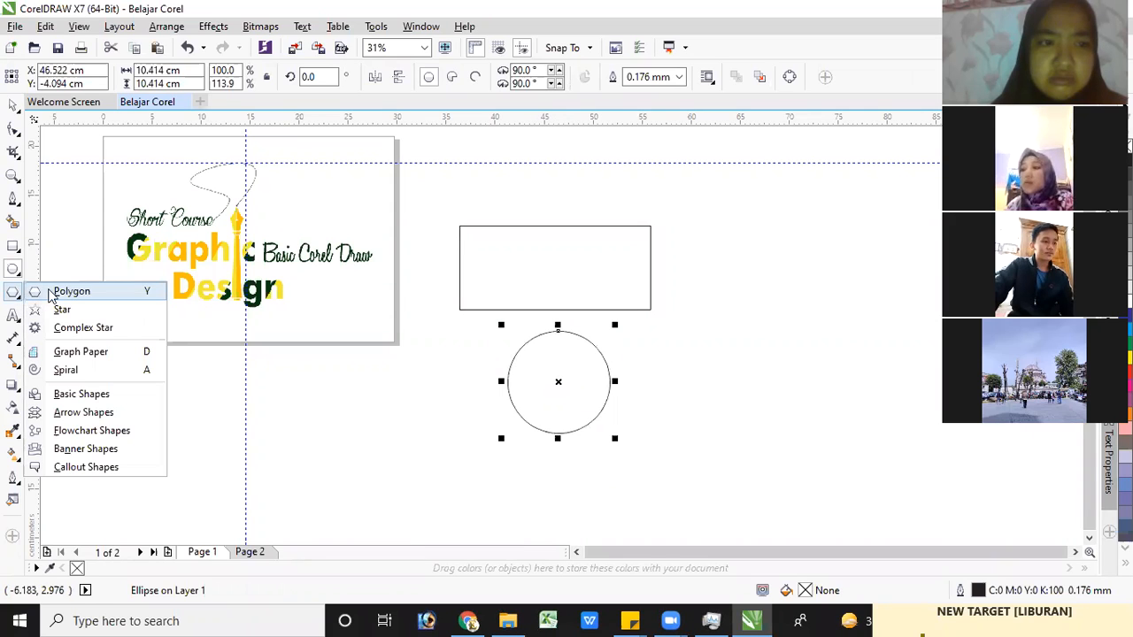
{"action": "left_click", "coordinate": [67, 295]}
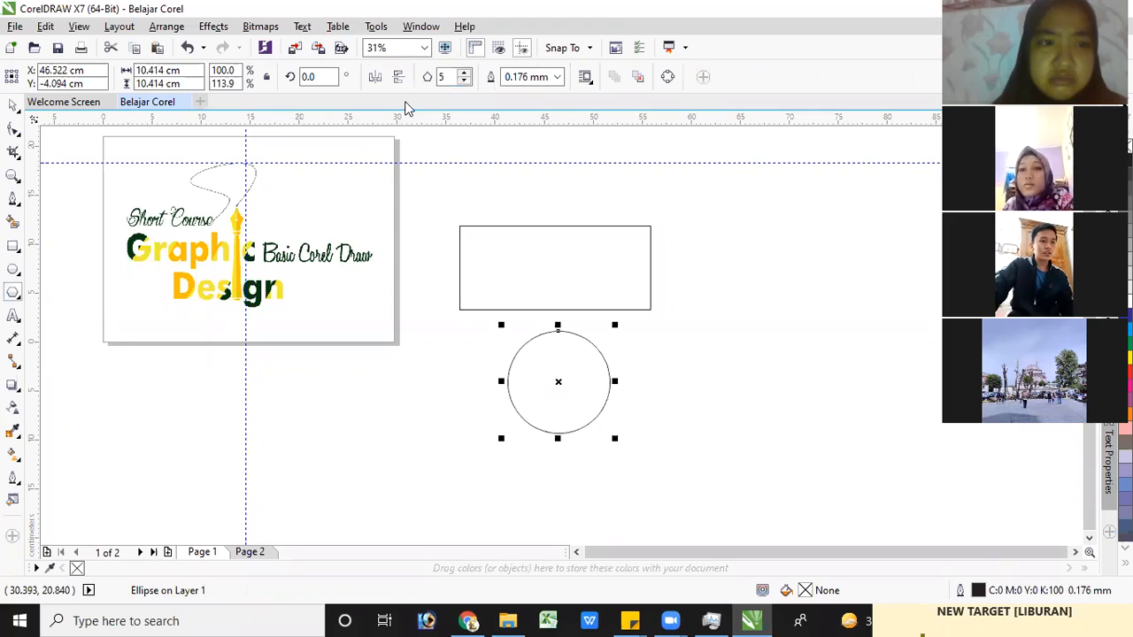
{"action": "mouse_move", "coordinate": [727, 224]}
{"action": "left_mouse_down"}
{"action": "mouse_move", "coordinate": [789, 304]}
{"action": "mouse_move", "coordinate": [841, 337]}
{"action": "left_mouse_up"}
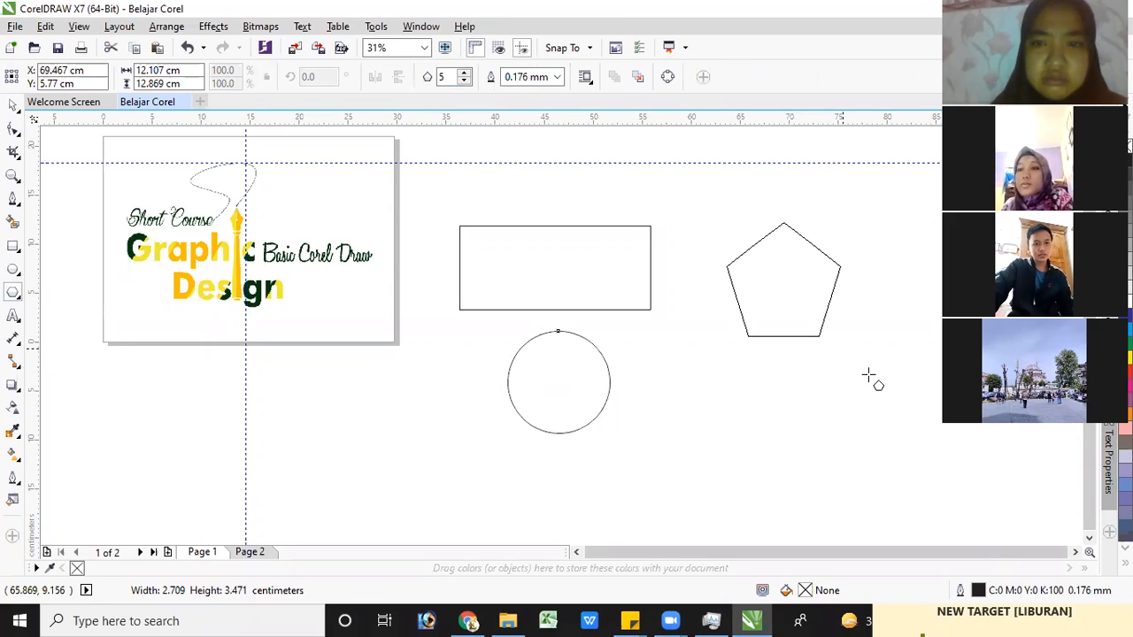
{"action": "left_click_drag", "start_coordinate": [904, 415], "coordinate": [904, 414]}
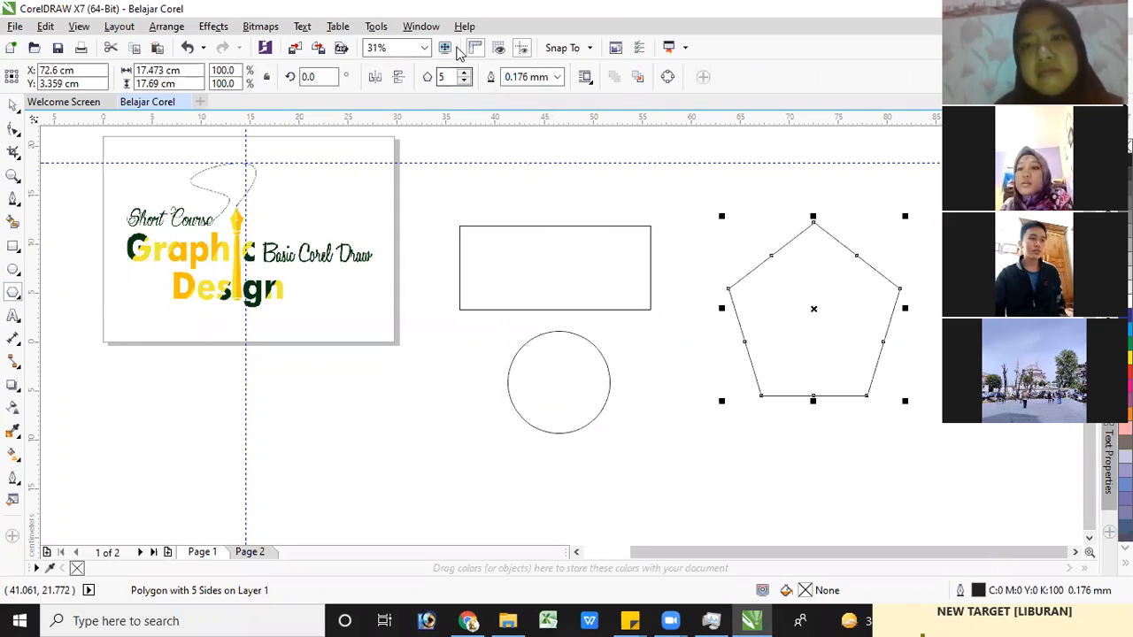
Increase the polygon's number of sides to 9
{"action": "left_click", "coordinate": [463, 74]}
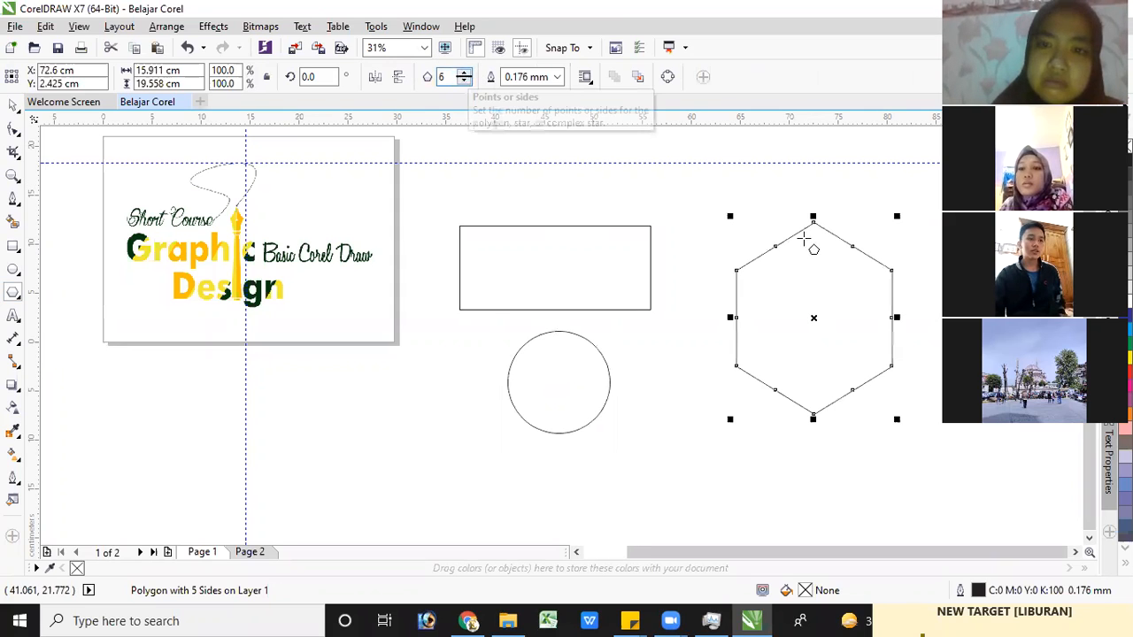
{"action": "left_click", "coordinate": [464, 74]}
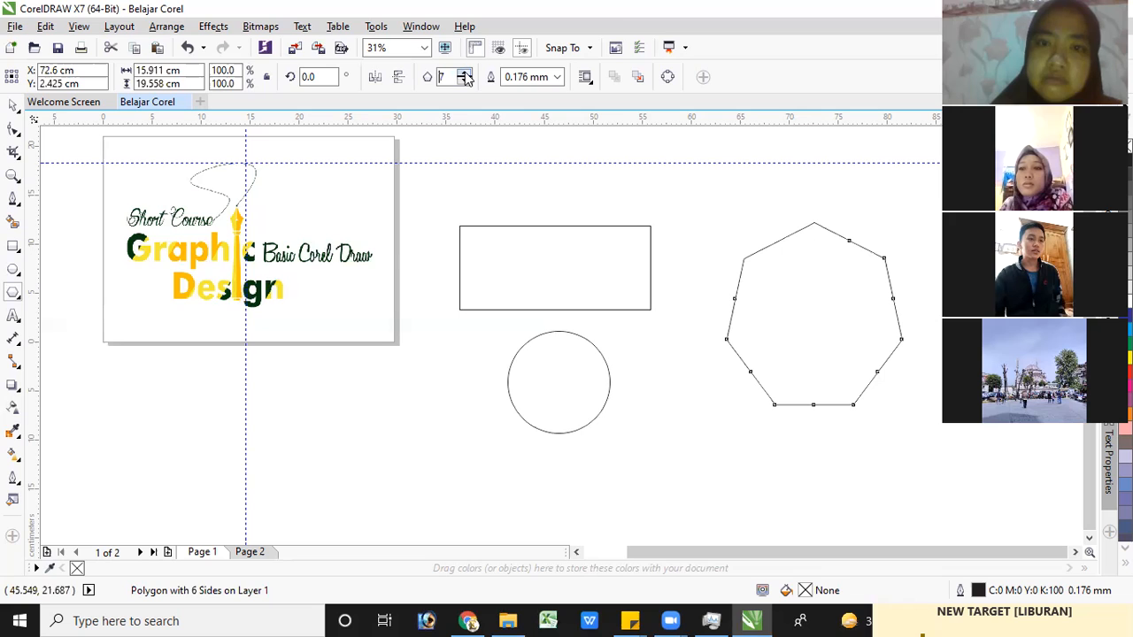
{"action": "left_click", "coordinate": [466, 73]}
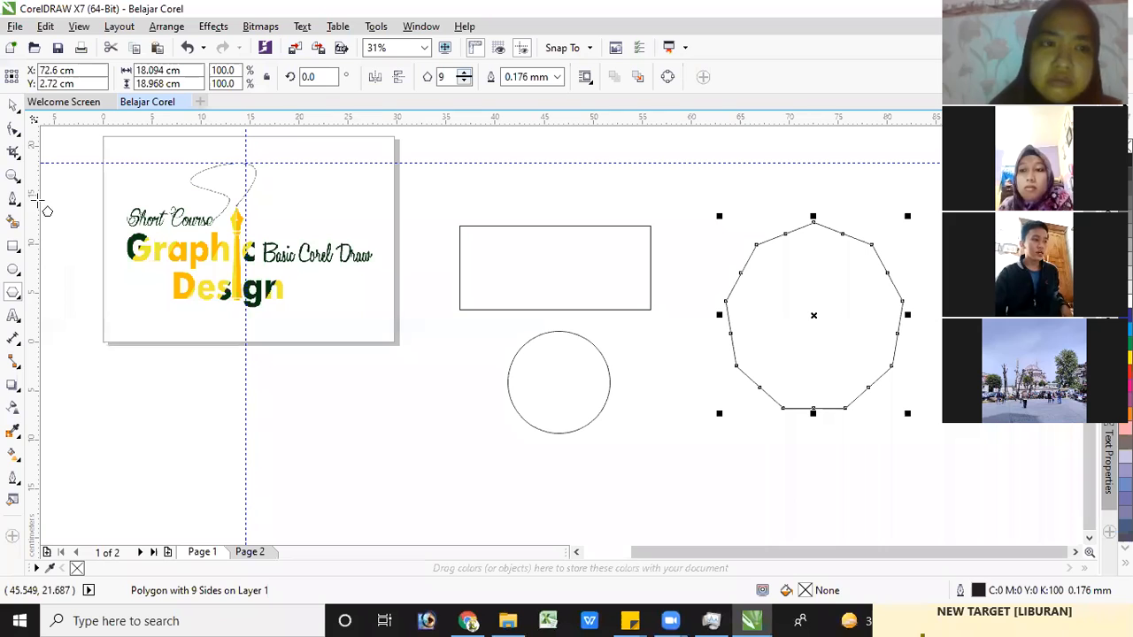
Draw a nine-pointed complex star about 9.7 × 8.8 cm between the page's lower-right corner and the circle
{"action": "left_click", "coordinate": [18, 298]}
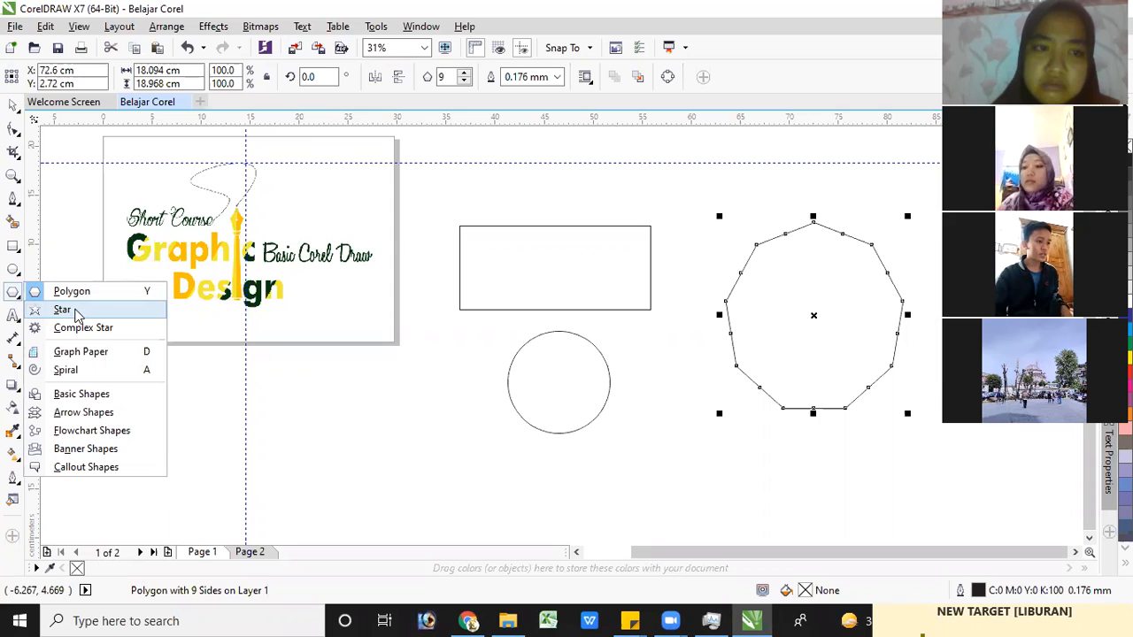
{"action": "left_click", "coordinate": [113, 335]}
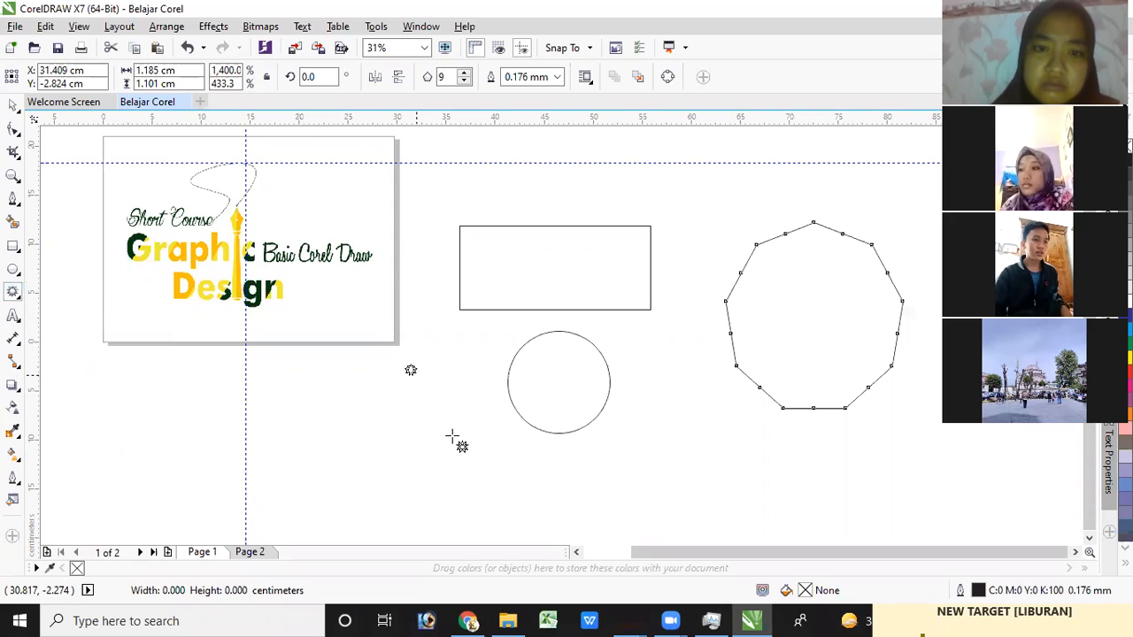
{"action": "left_click_drag", "start_coordinate": [399, 358], "coordinate": [504, 455]}
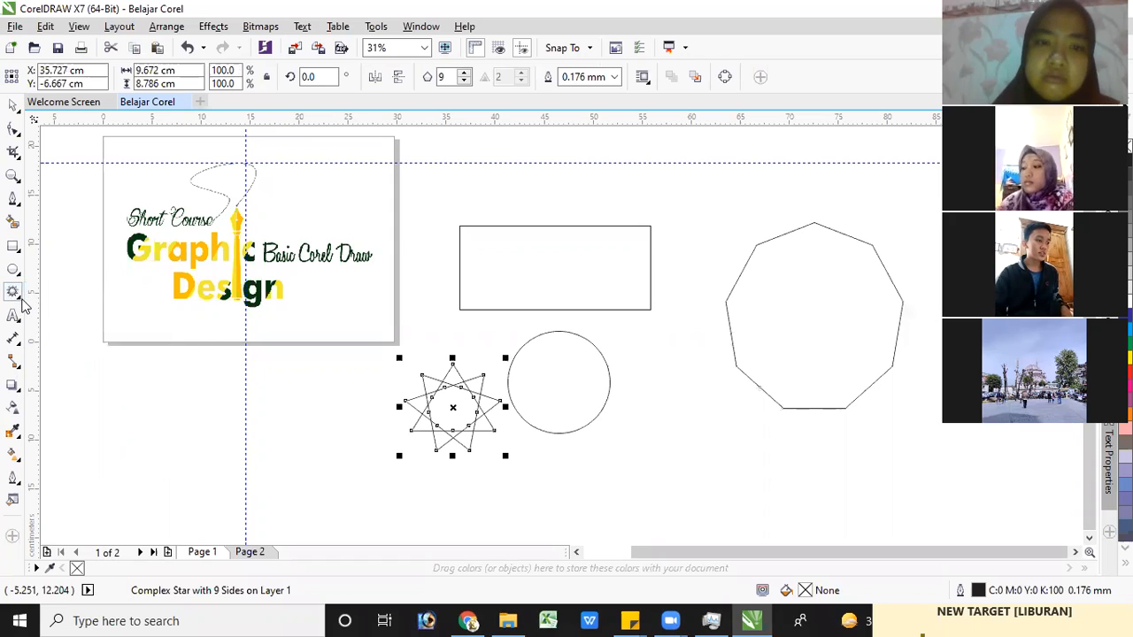
{"action": "left_click", "coordinate": [21, 301]}
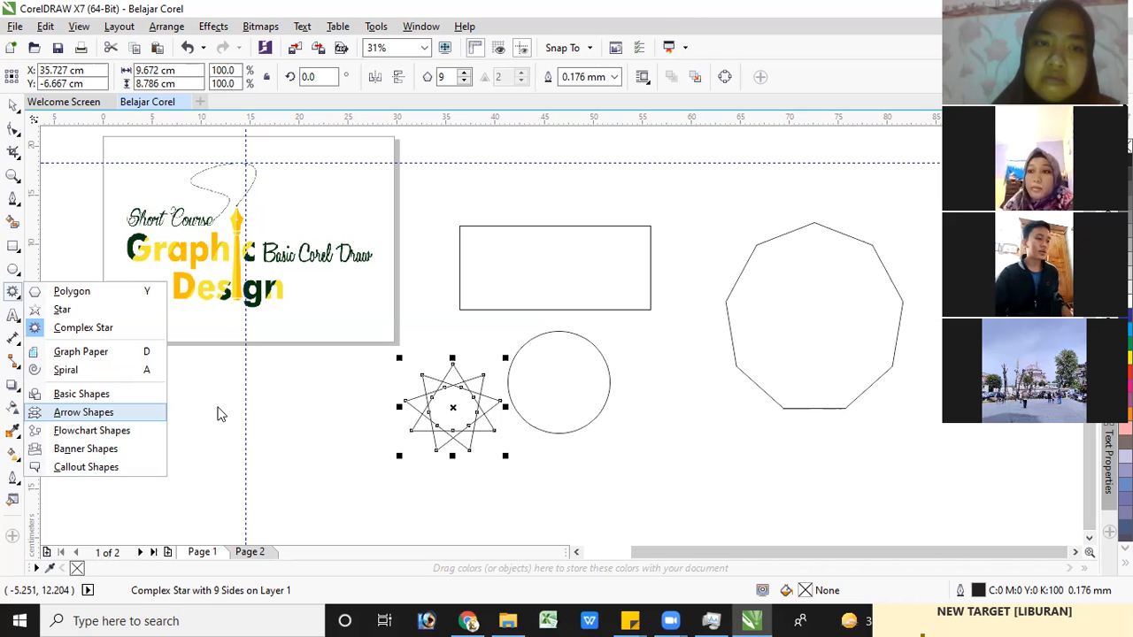
Add the artistic text "Belajar Corel" in 24 pt Arial below the page
{"action": "left_click", "coordinate": [12, 318]}
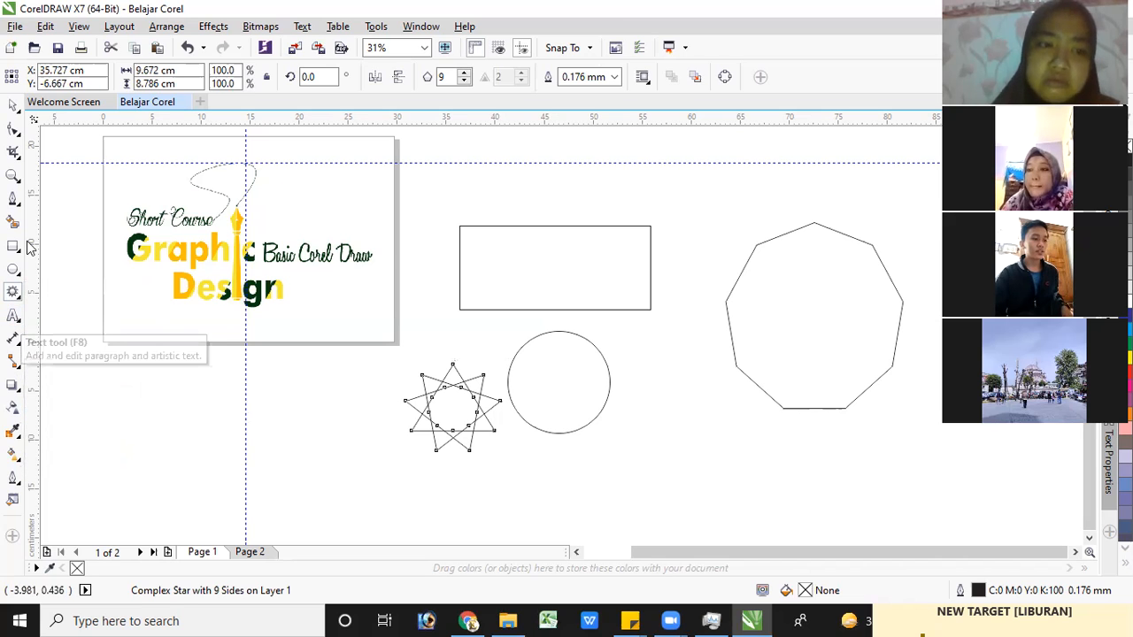
{"action": "left_click", "coordinate": [275, 405]}
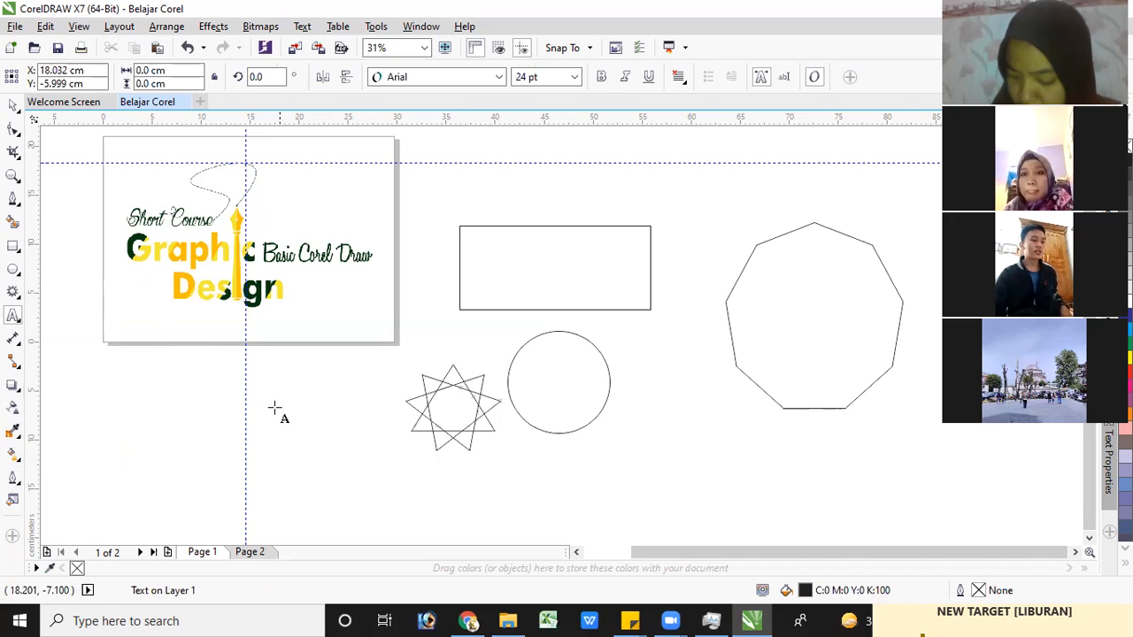
{"action": "scroll", "coordinate": [285, 400], "scroll_direction": "up", "scroll_amount": 3}
{"action": "scroll", "coordinate": [293, 395], "scroll_direction": "up", "scroll_amount": 1}
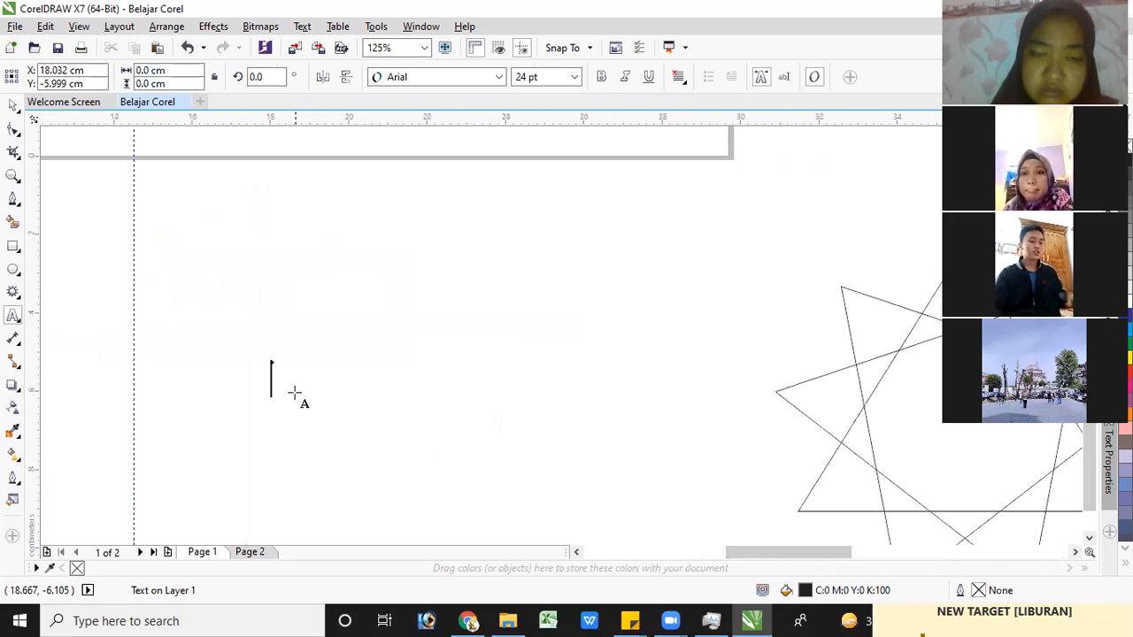
{"action": "type", "text": "Belajar"}
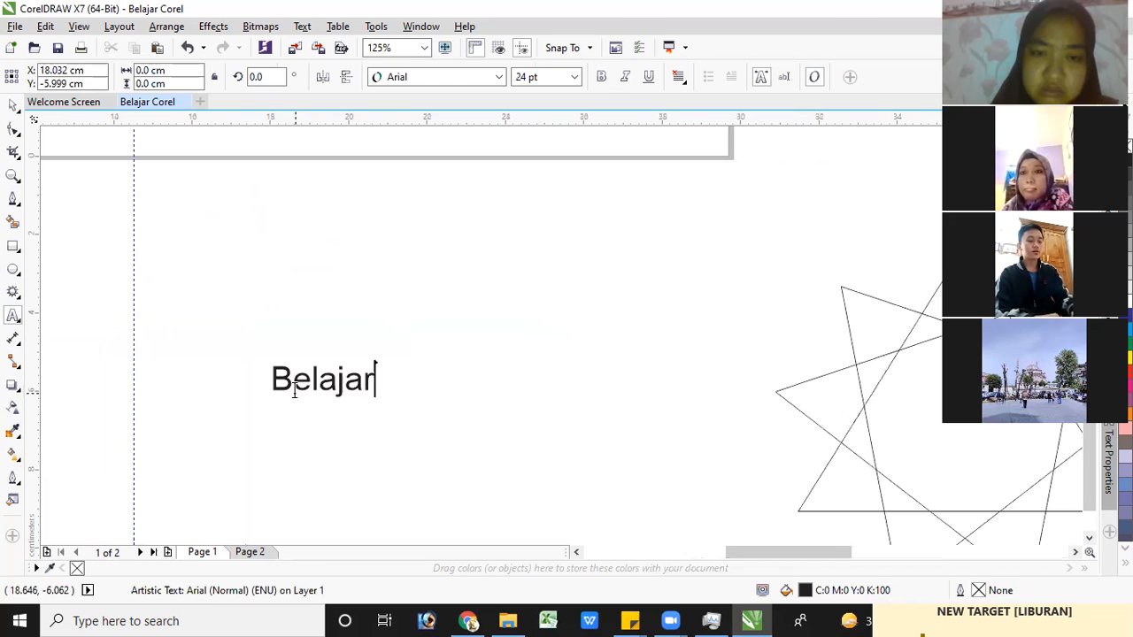
{"action": "type", "text": " Core"}
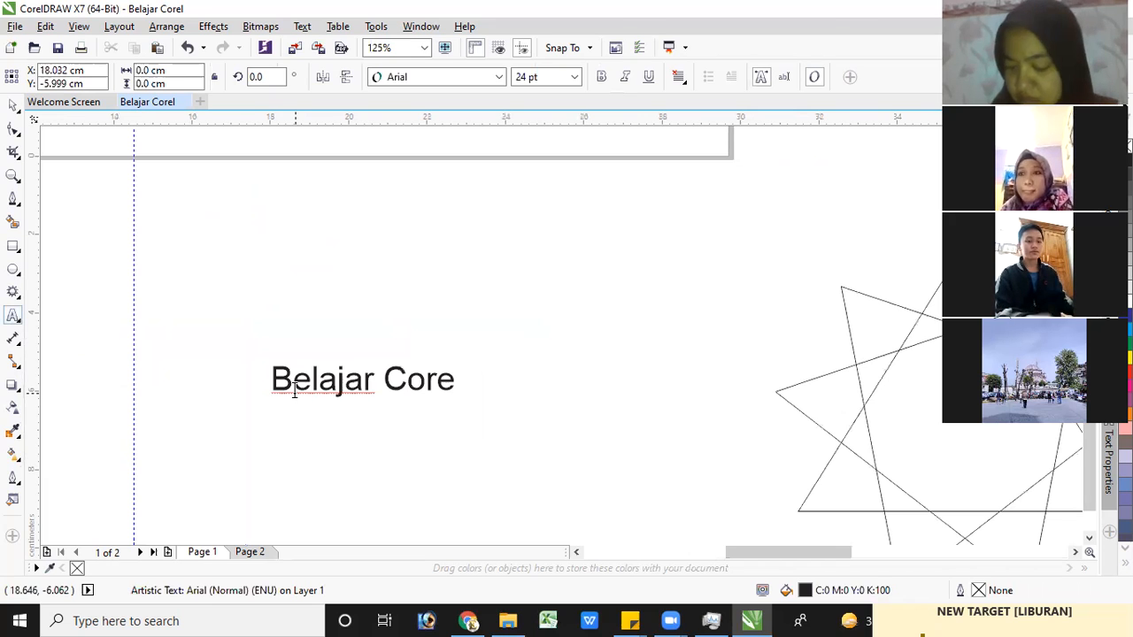
{"action": "type", "text": "l"}
Move the "Belajar Corel" text above the rectangle and polygon and enlarge it to about 26 cm wide
{"action": "scroll", "coordinate": [350, 363], "scroll_direction": "down", "scroll_amount": 2}
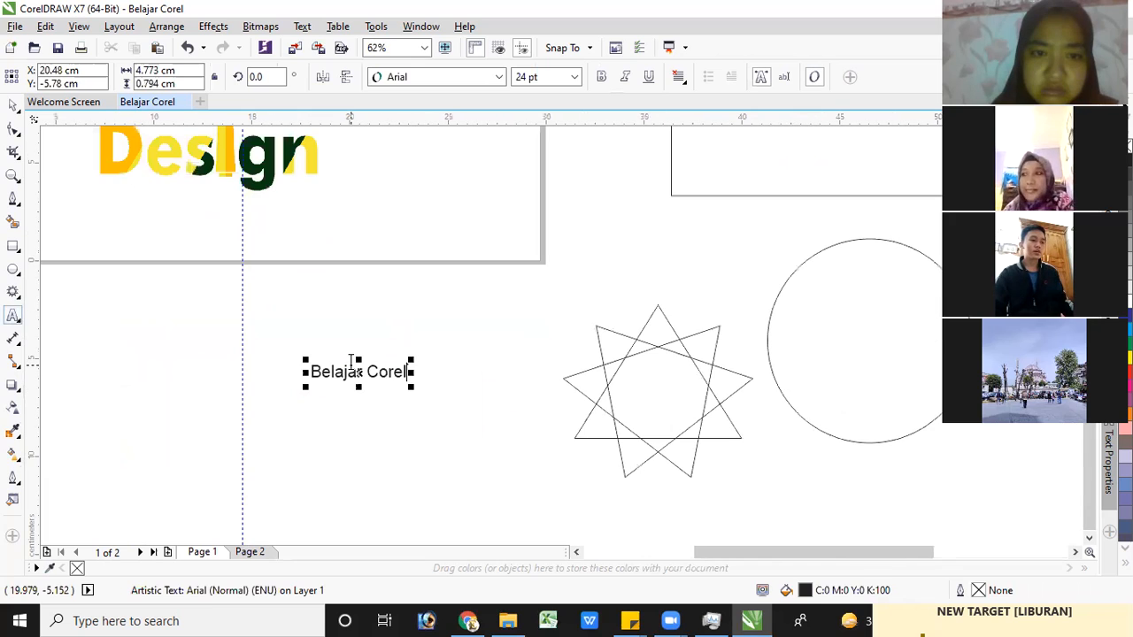
{"action": "scroll", "coordinate": [354, 299], "scroll_direction": "down", "scroll_amount": 1}
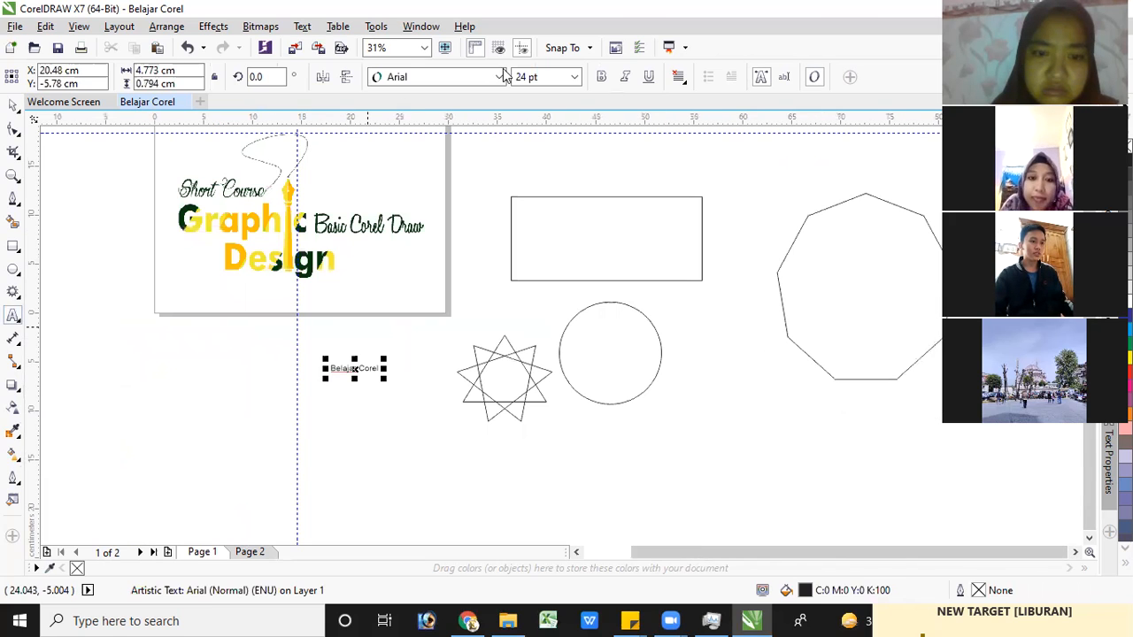
{"action": "left_click_drag", "start_coordinate": [380, 363], "coordinate": [555, 208]}
{"action": "left_click_drag", "start_coordinate": [632, 173], "coordinate": [866, 288]}
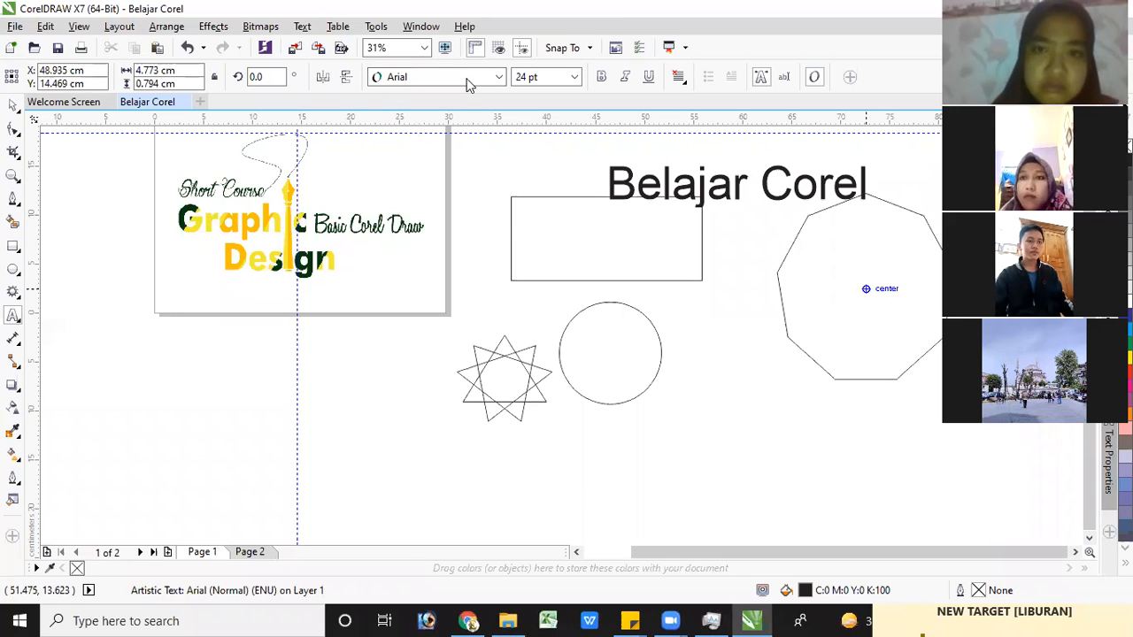
Change the font of the "Belajar Corel" text to Mistral and enlarge the text to about 26.5 cm wide
{"action": "left_click", "coordinate": [13, 106]}
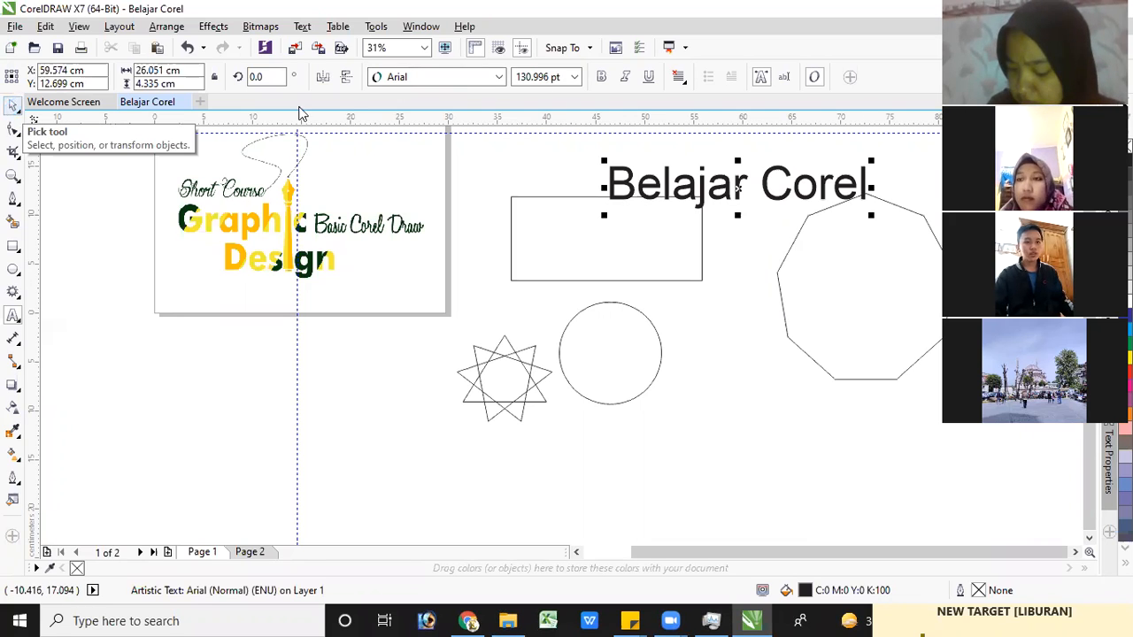
{"action": "left_click", "coordinate": [498, 81]}
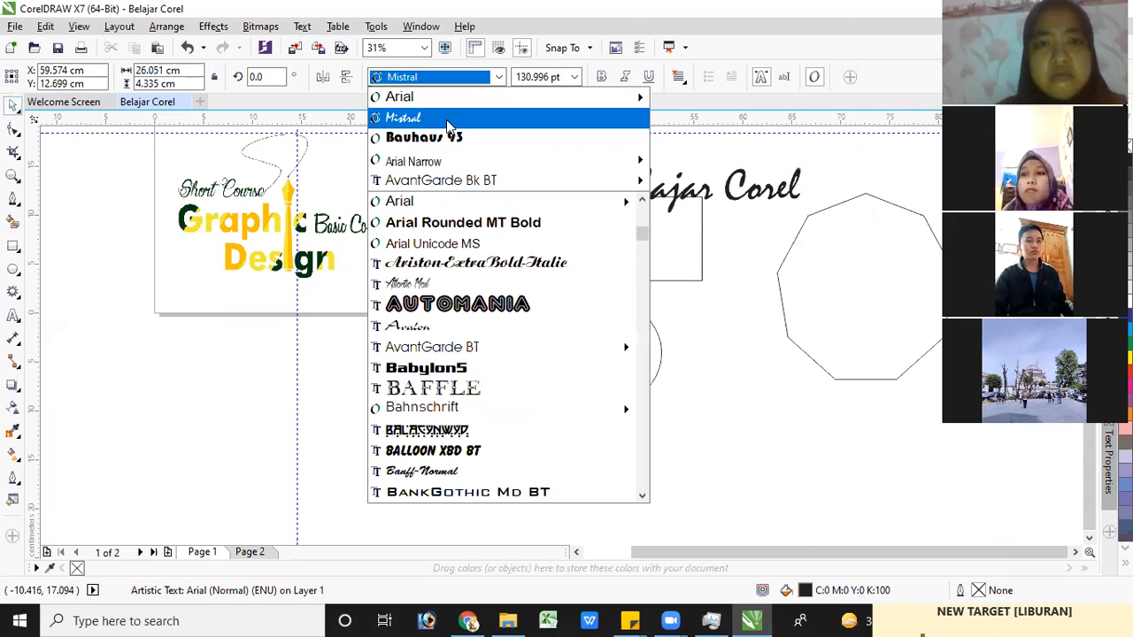
{"action": "left_click", "coordinate": [447, 126]}
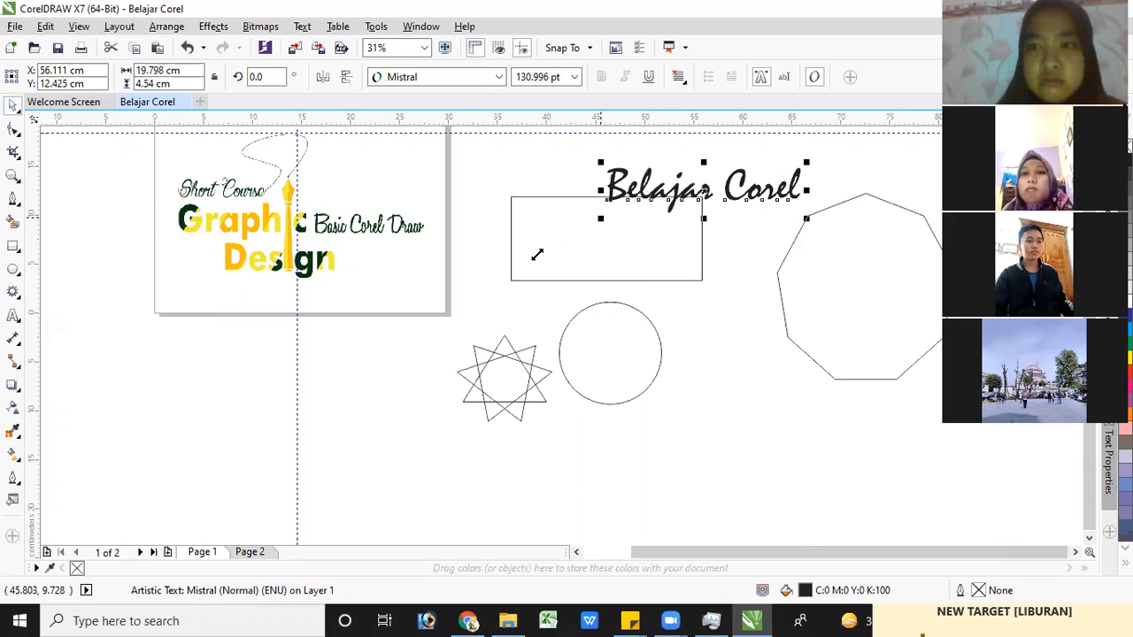
{"action": "left_click_drag", "start_coordinate": [535, 256], "coordinate": [536, 254]}
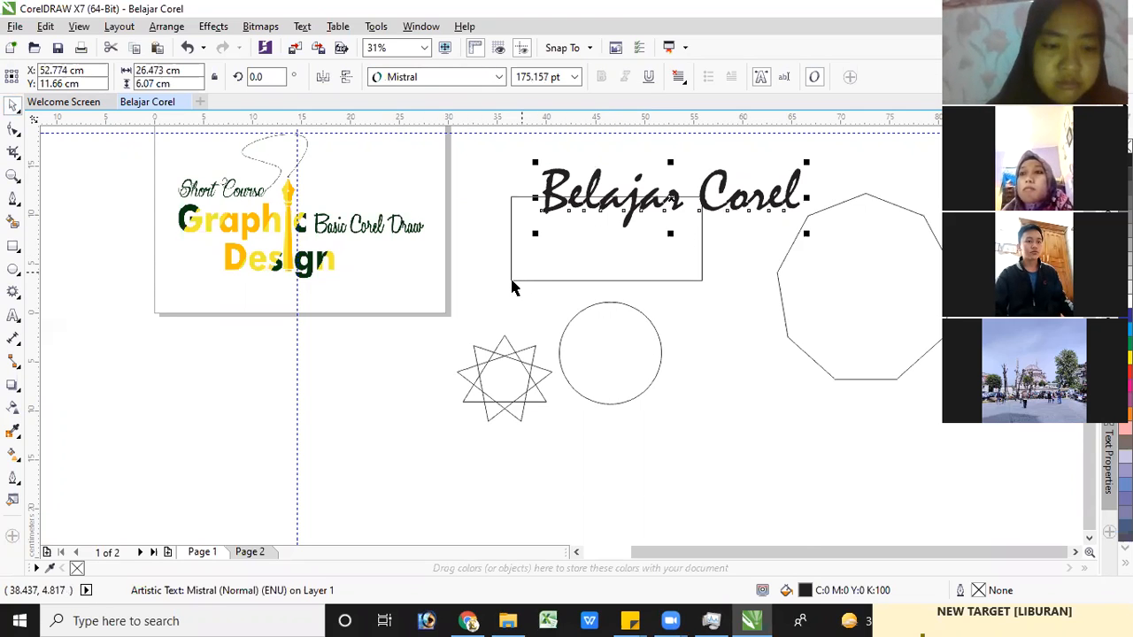
Delete the rectangle, complex star, circle and polygon beside the page
{"action": "left_click", "coordinate": [512, 281]}
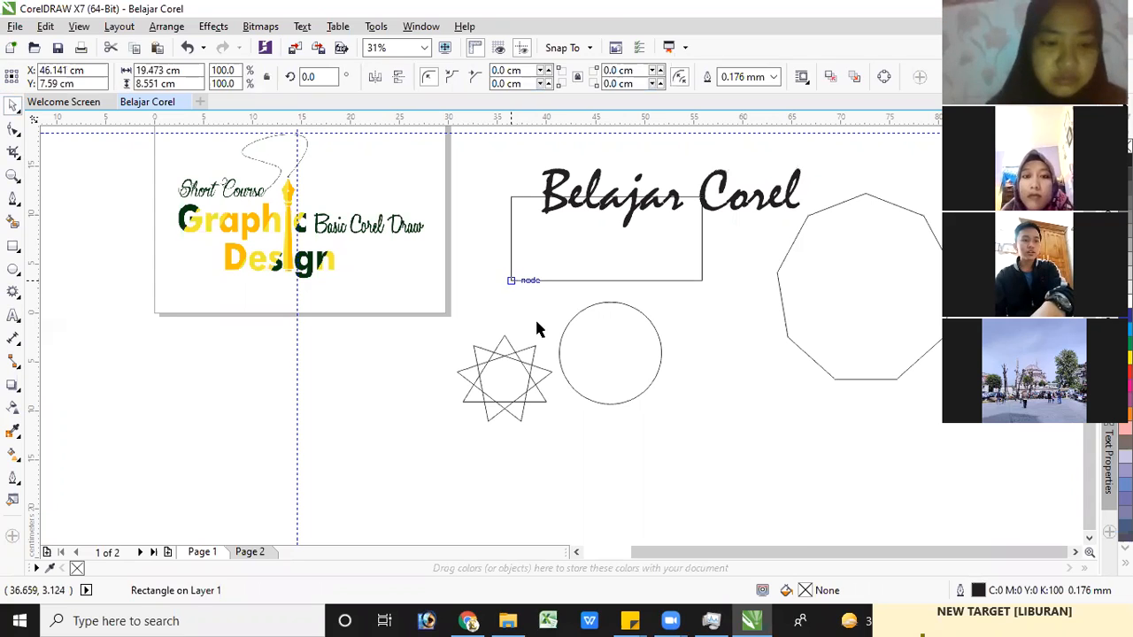
{"action": "key", "text": "Delete"}
{"action": "key", "text": "Delete"}
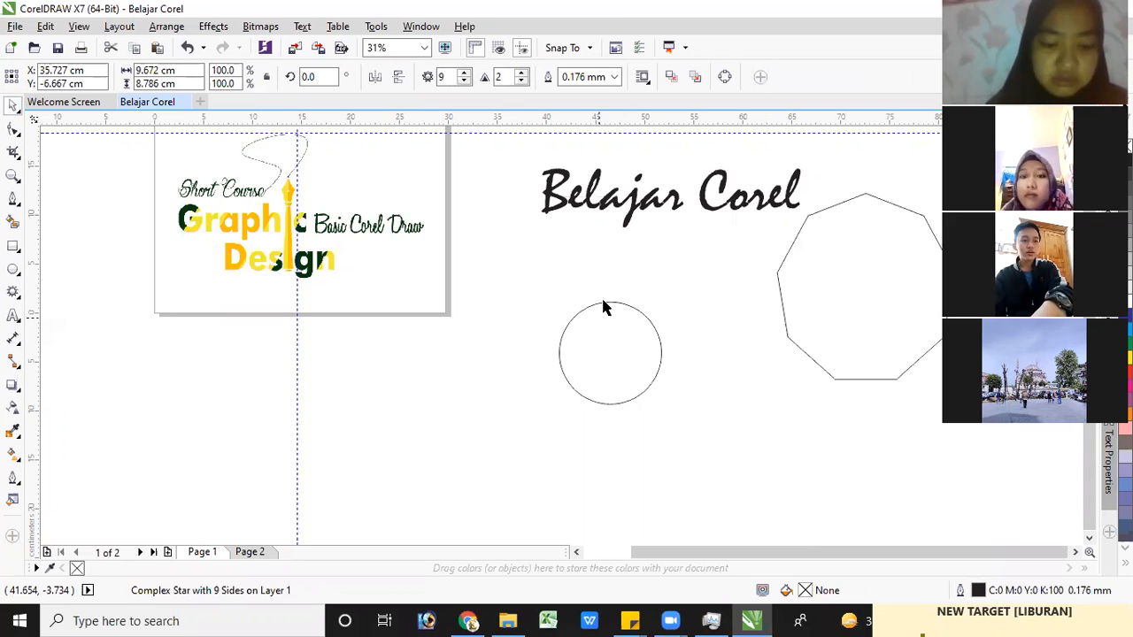
{"action": "left_click", "coordinate": [626, 313]}
{"action": "key", "text": "Delete"}
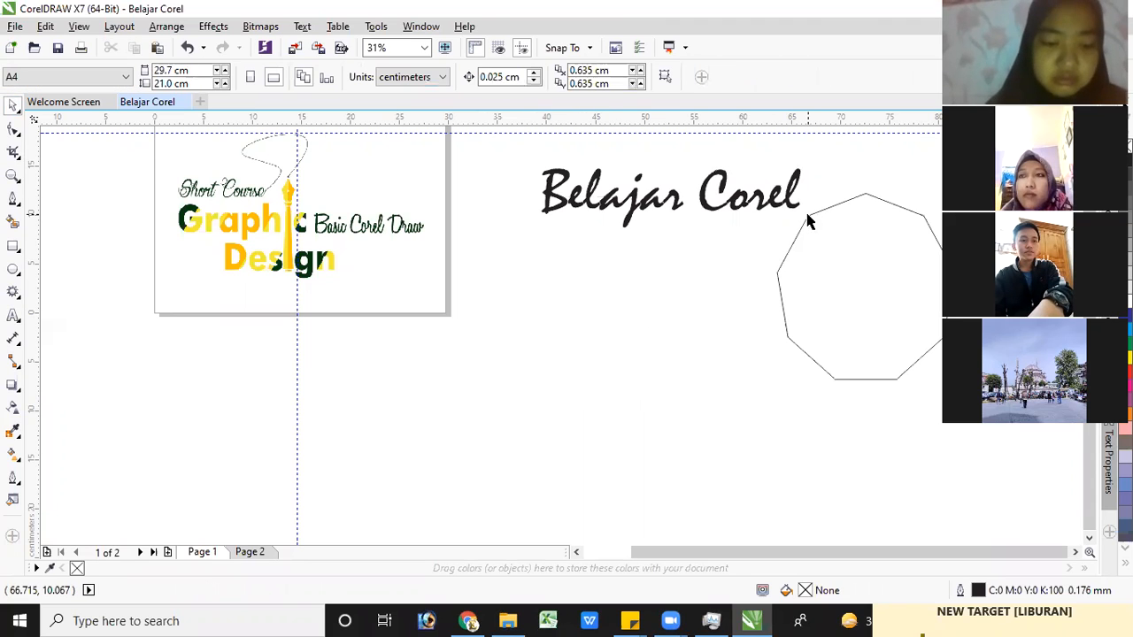
{"action": "left_click", "coordinate": [808, 221]}
{"action": "key", "text": "Delete"}
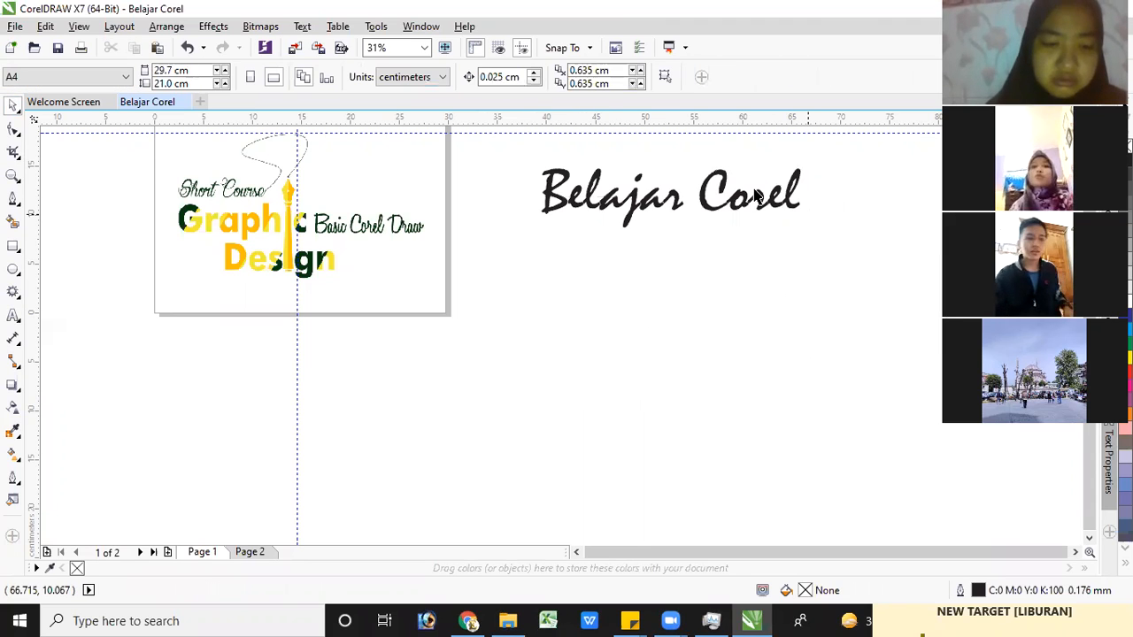
Move the "Belajar Corel" text closer to the page's right edge, centred at about X 45.3 cm, Y 8.2 cm
{"action": "left_click", "coordinate": [611, 208]}
{"action": "left_click_drag", "start_coordinate": [564, 231], "coordinate": [491, 265]}
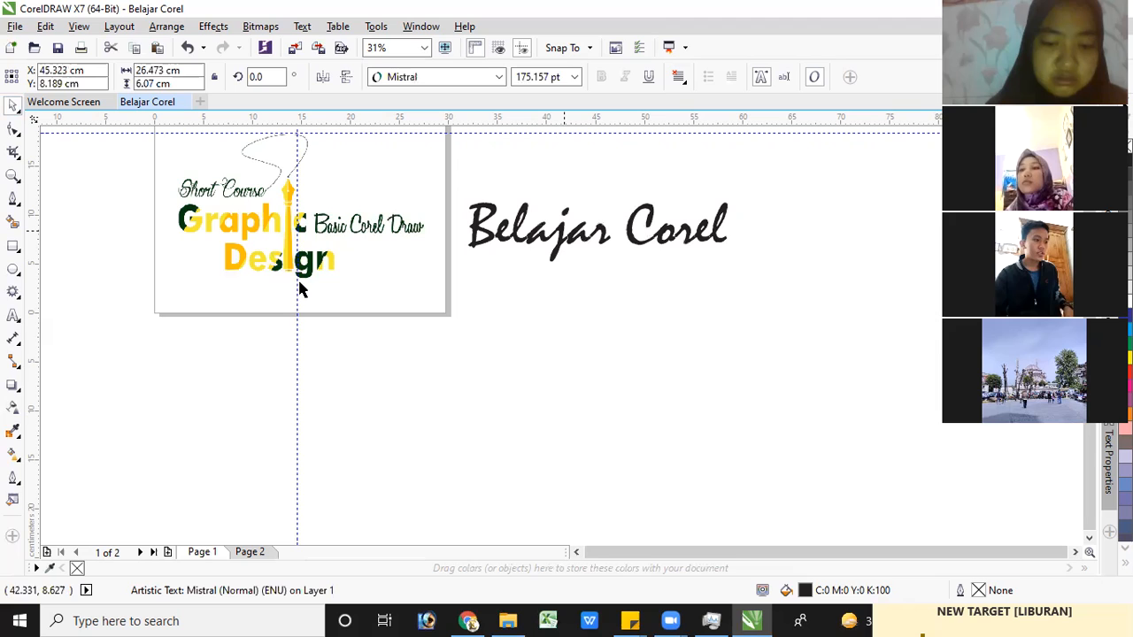
{"action": "left_click", "coordinate": [21, 348]}
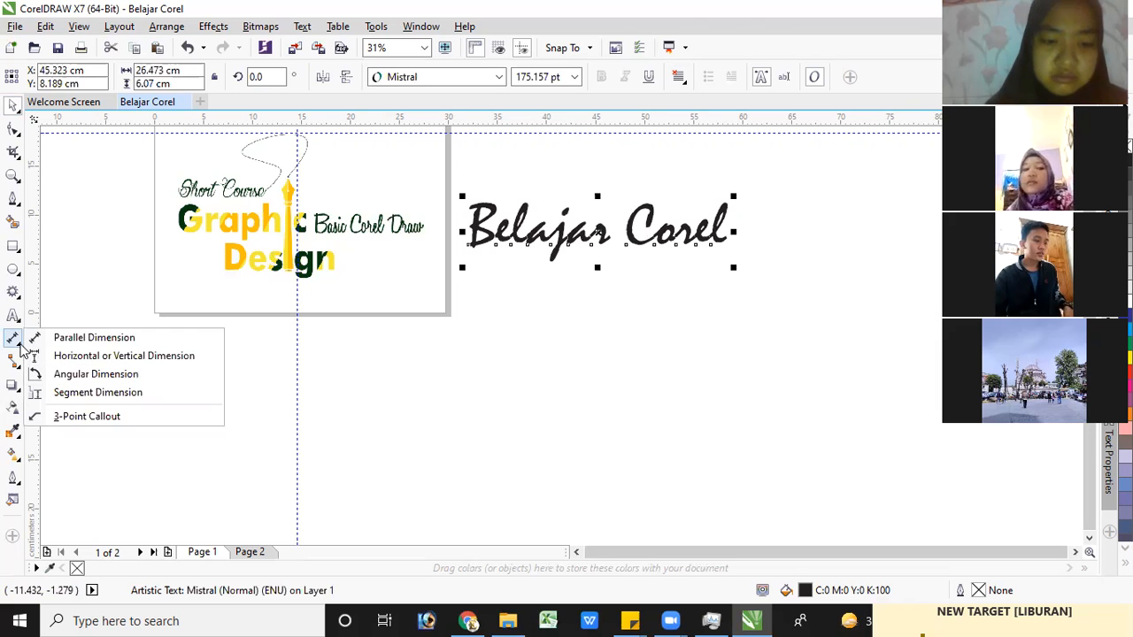
{"action": "left_click", "coordinate": [21, 348]}
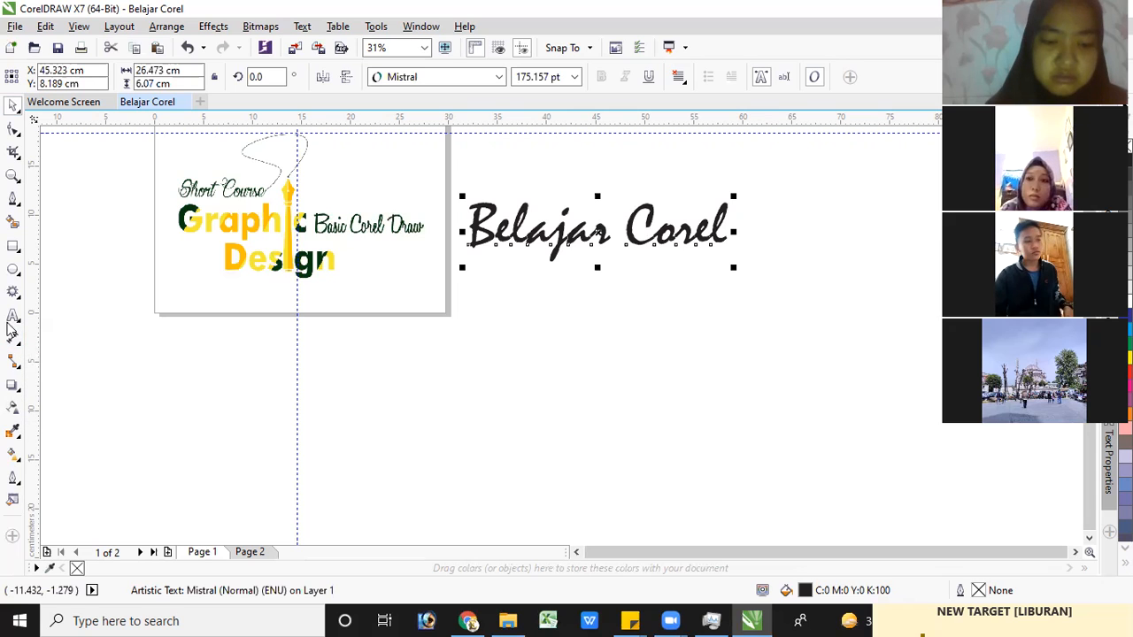
{"action": "left_click", "coordinate": [17, 370]}
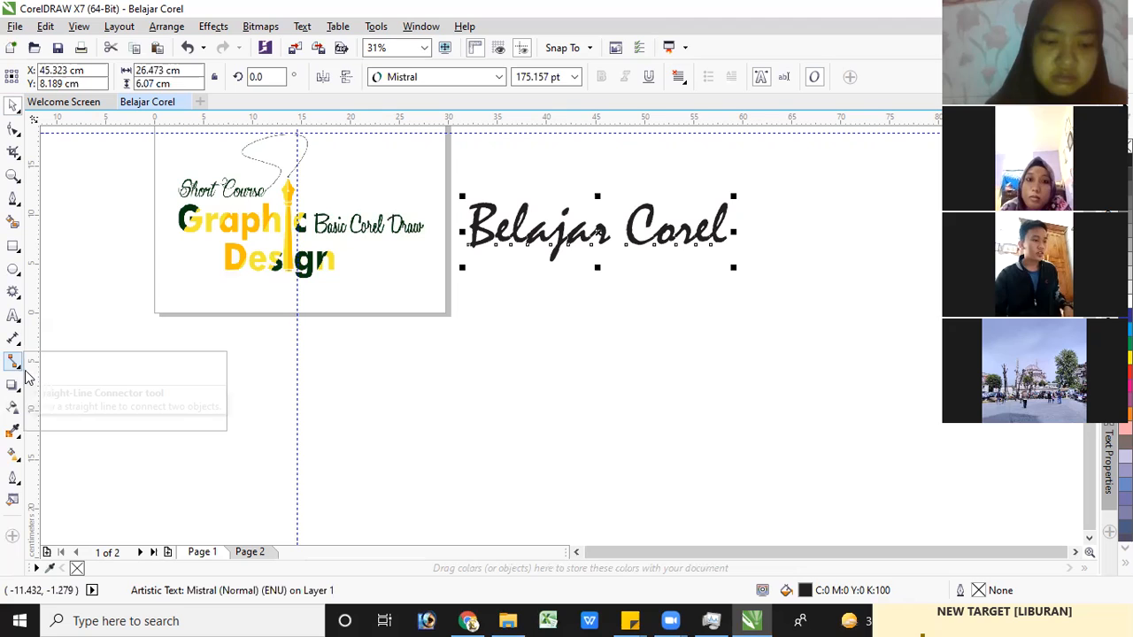
{"action": "left_click", "coordinate": [77, 315]}
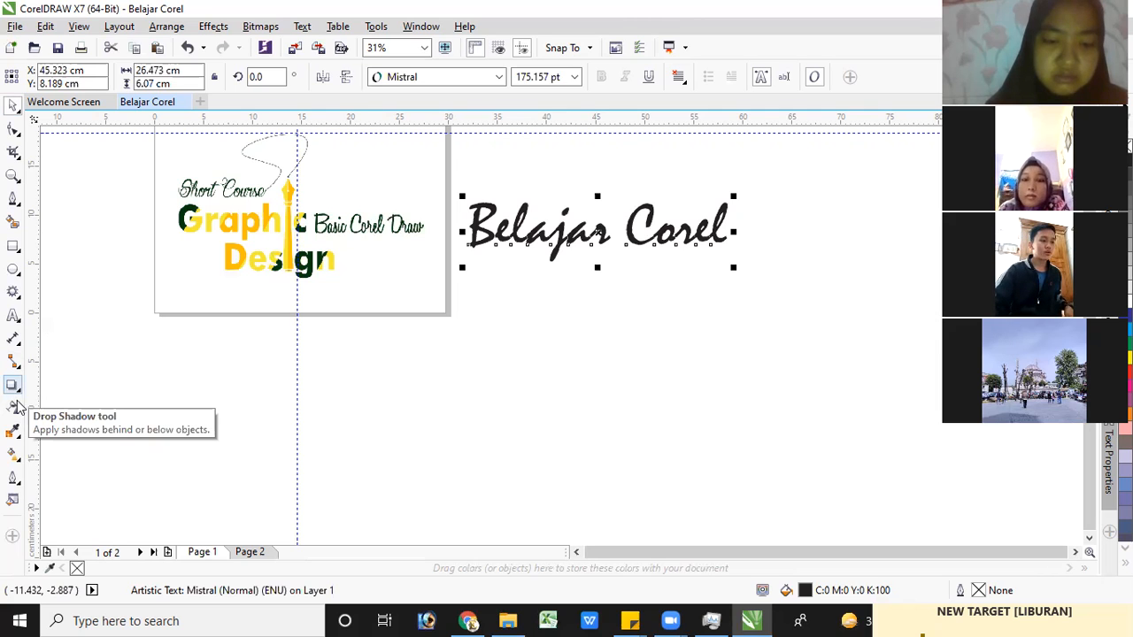
Apply a drop shadow across the "Belajar Corel" text, with yellow as shadow color and Normal as merge mode
{"action": "left_click", "coordinate": [17, 391]}
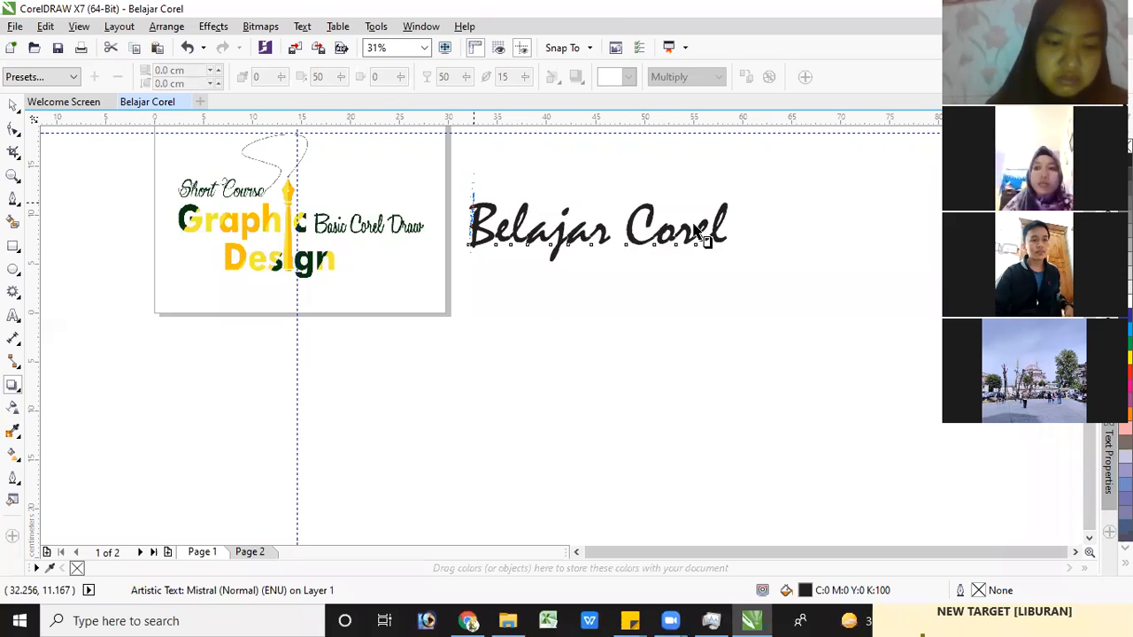
{"action": "mouse_move", "coordinate": [724, 226]}
{"action": "left_mouse_down"}
{"action": "mouse_move", "coordinate": [734, 237]}
{"action": "mouse_move", "coordinate": [726, 226]}
{"action": "left_mouse_up"}
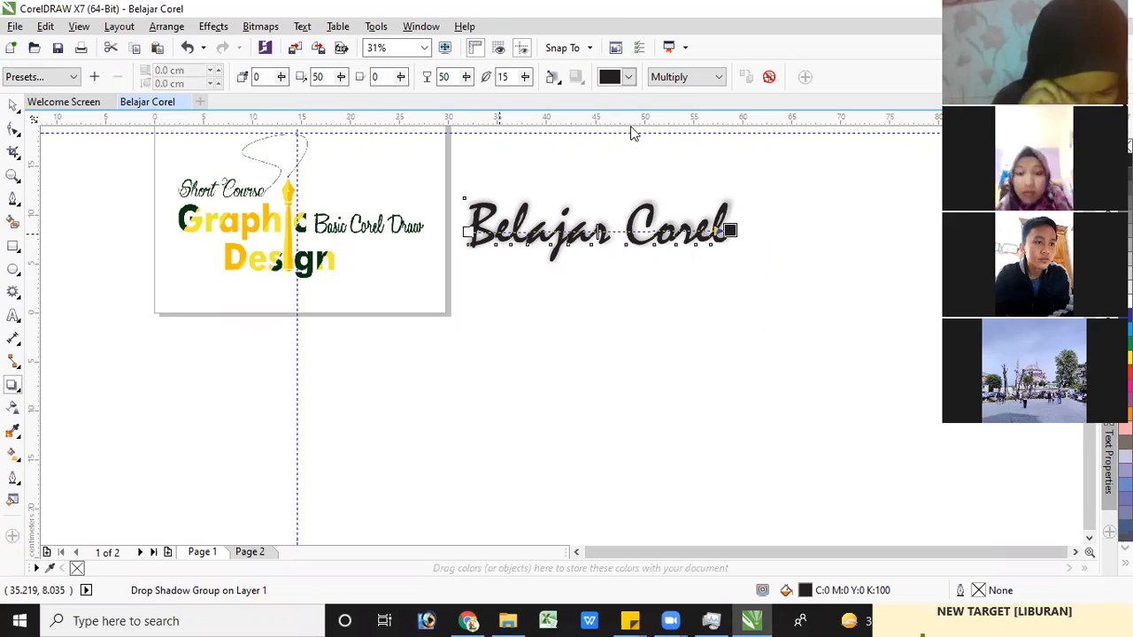
{"action": "left_click", "coordinate": [629, 77]}
{"action": "left_click", "coordinate": [633, 119]}
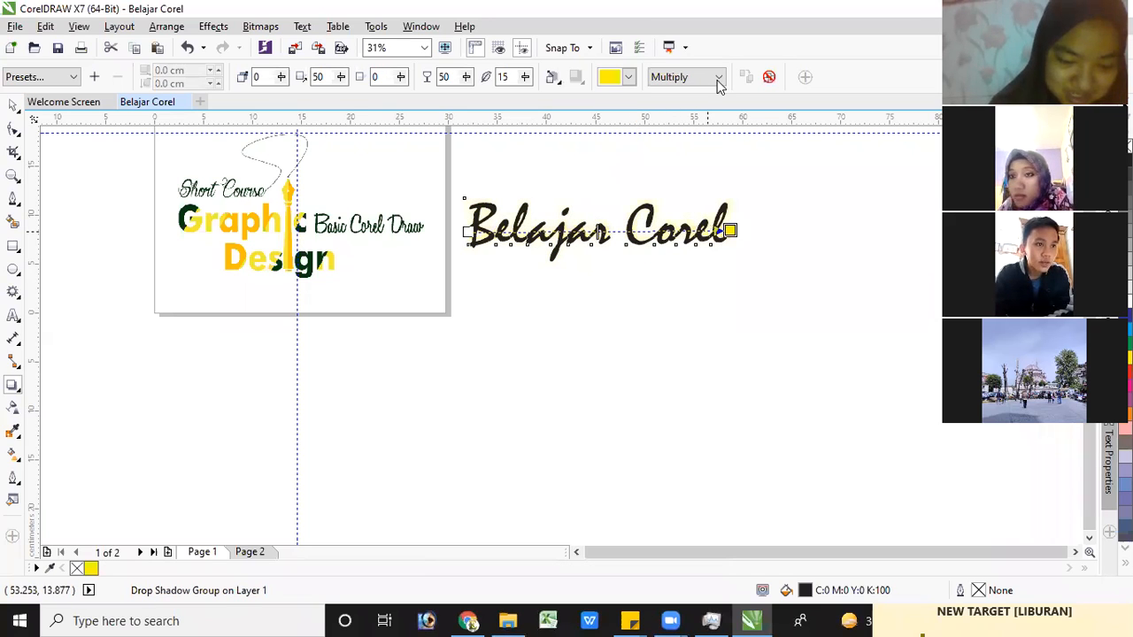
{"action": "left_click", "coordinate": [686, 97]}
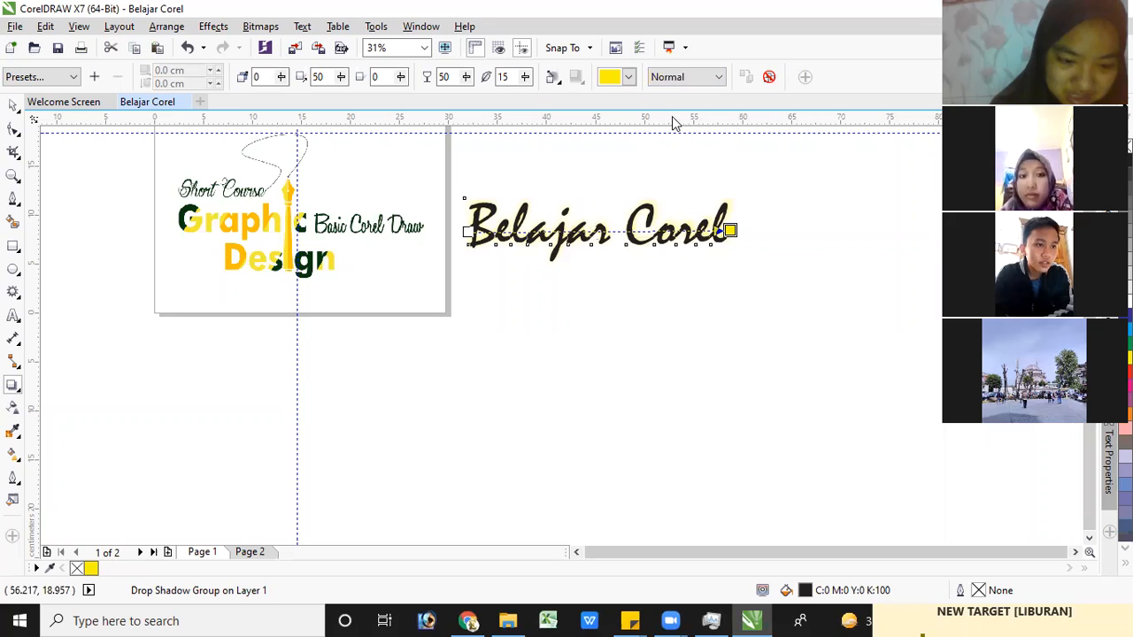
{"action": "left_click", "coordinate": [640, 224]}
{"action": "scroll", "coordinate": [640, 225], "scroll_direction": "up", "scroll_amount": 2}
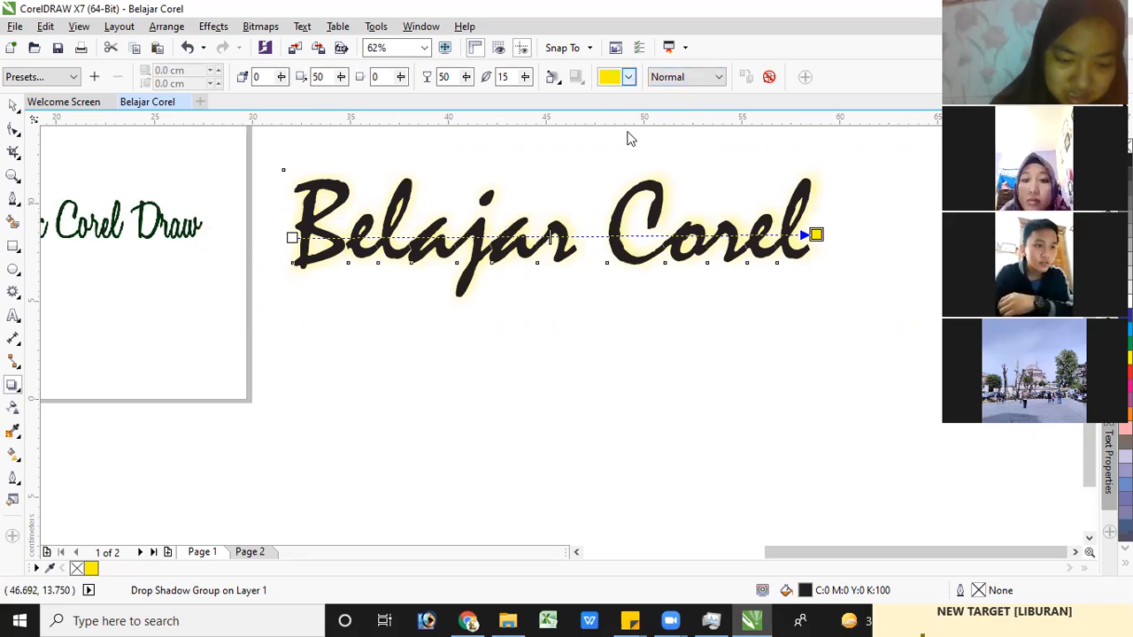
{"action": "left_click", "coordinate": [653, 205]}
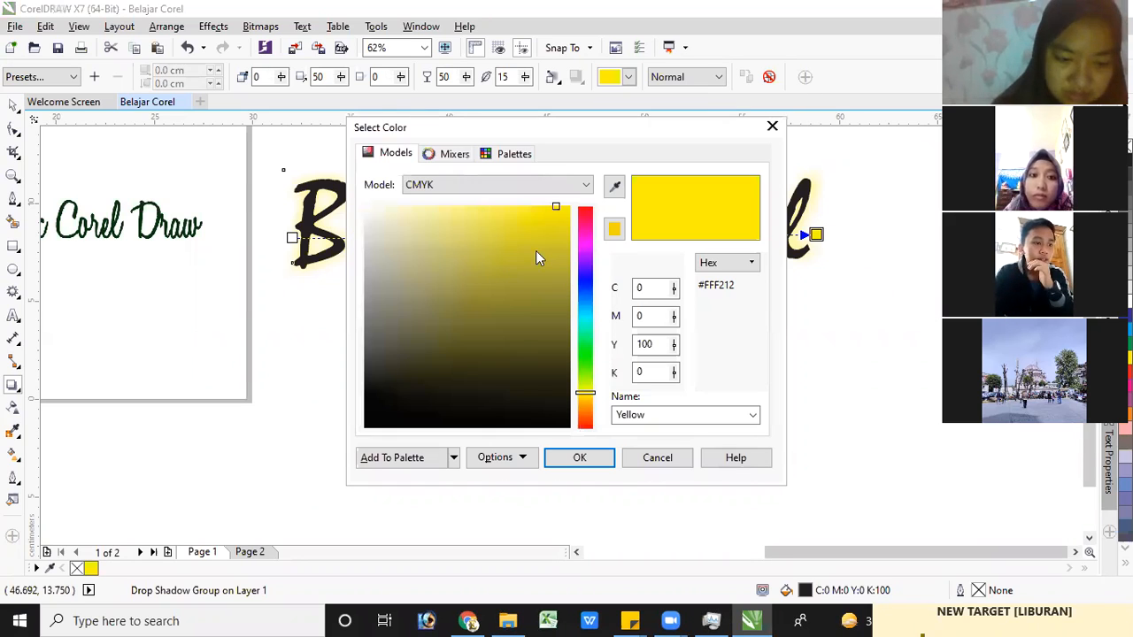
{"action": "left_click", "coordinate": [489, 277]}
{"action": "left_click", "coordinate": [461, 275]}
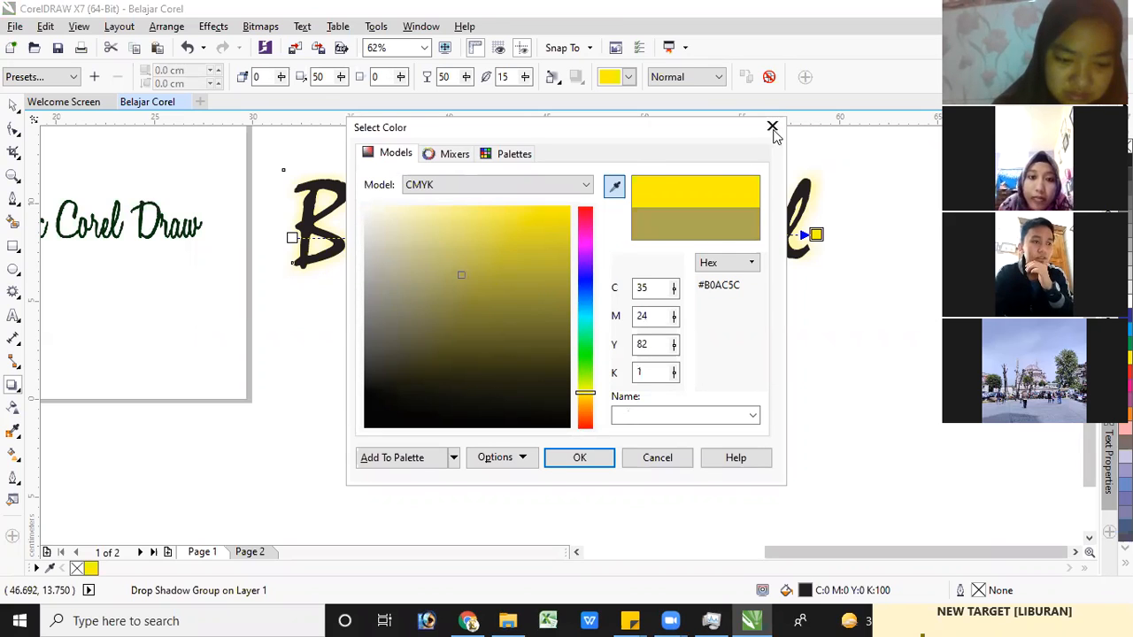
{"action": "left_click", "coordinate": [772, 128]}
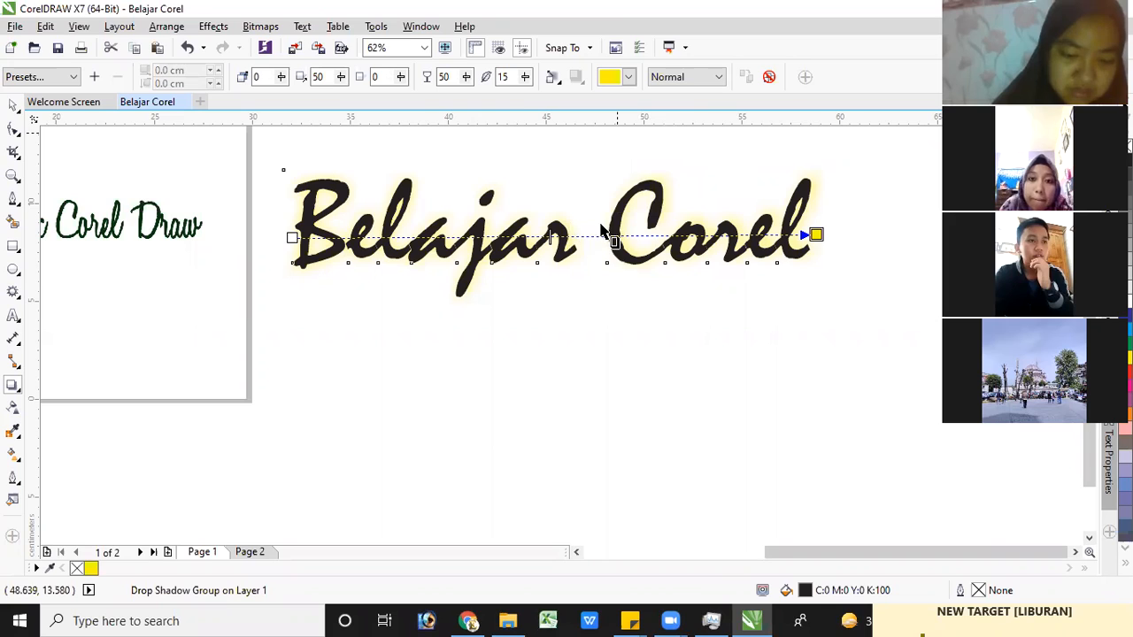
Draw a rectangle about 5.5 × 4.7 cm and, to its right, an ellipse about 5.4 × 5.3 cm below the "Belajar Corel" text
{"action": "left_click", "coordinate": [20, 391]}
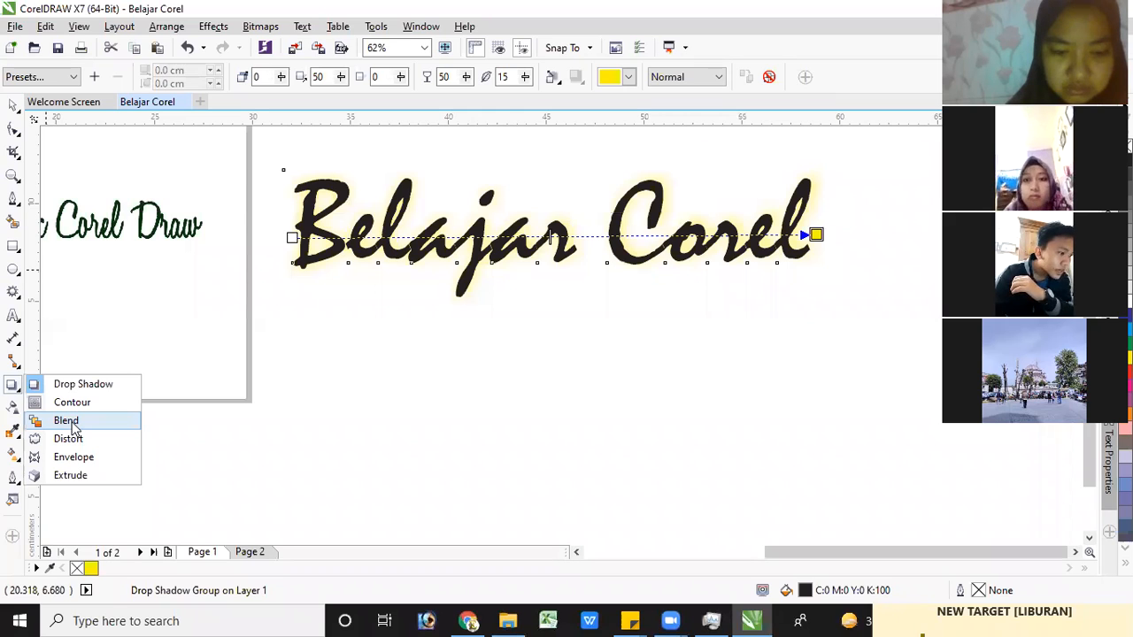
{"action": "left_click", "coordinate": [35, 420]}
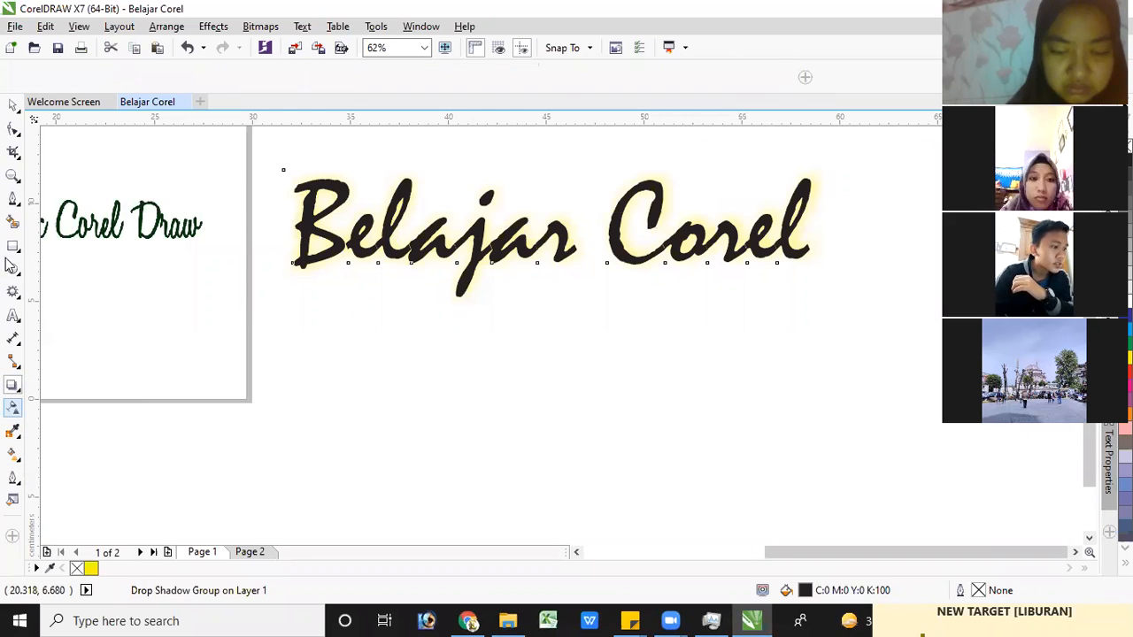
{"action": "key", "text": "F6"}
{"action": "left_click_drag", "start_coordinate": [353, 372], "coordinate": [461, 463]}
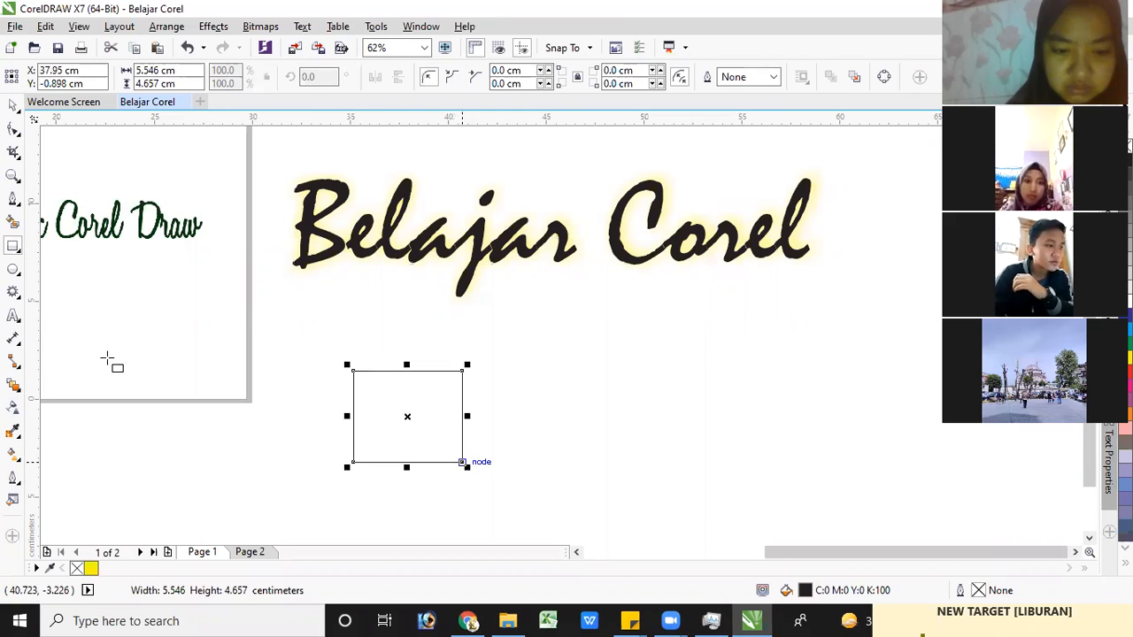
{"action": "left_click", "coordinate": [12, 270]}
{"action": "left_click_drag", "start_coordinate": [768, 369], "coordinate": [874, 472]}
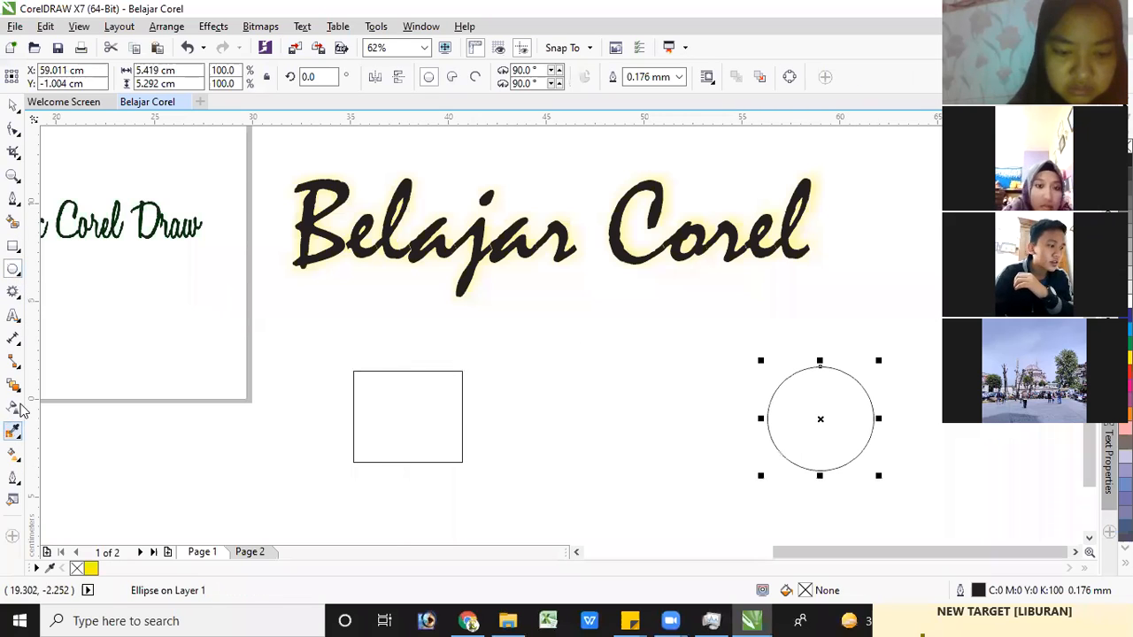
Try to blend the unfilled rectangle with the circle using the Blend tool
{"action": "left_click", "coordinate": [15, 387]}
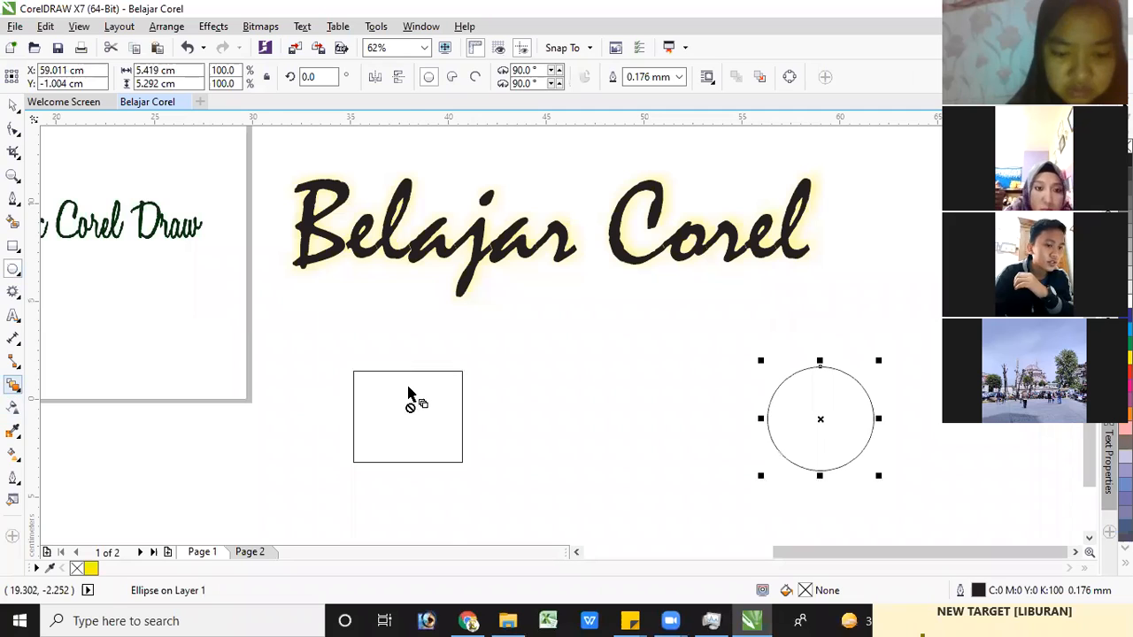
{"action": "left_click", "coordinate": [362, 381]}
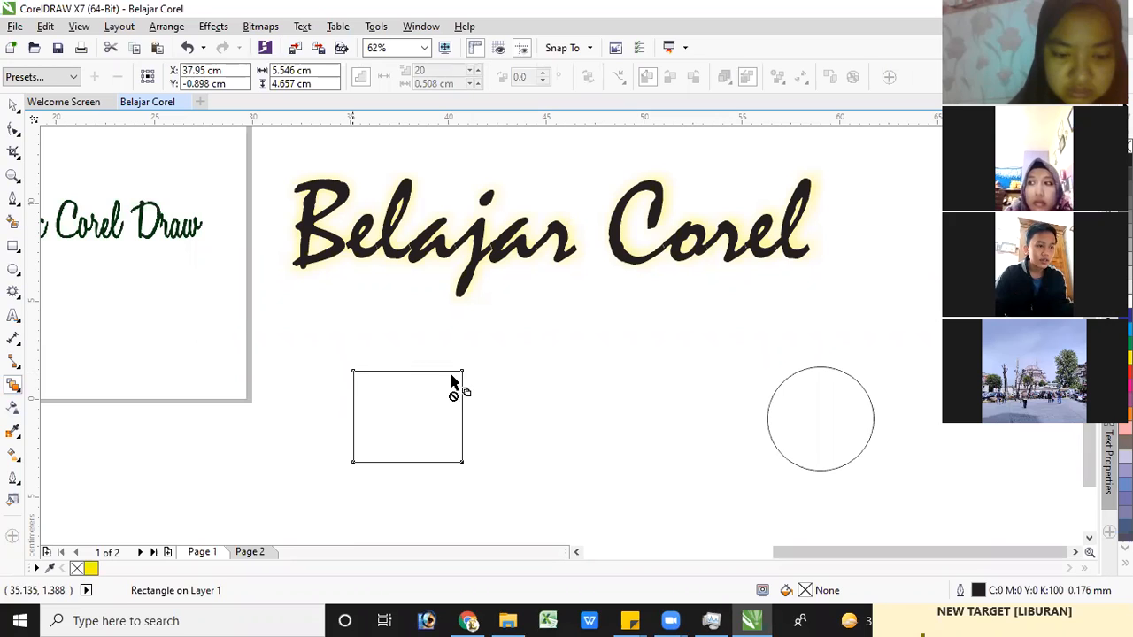
{"action": "left_click_drag", "start_coordinate": [518, 389], "coordinate": [821, 430]}
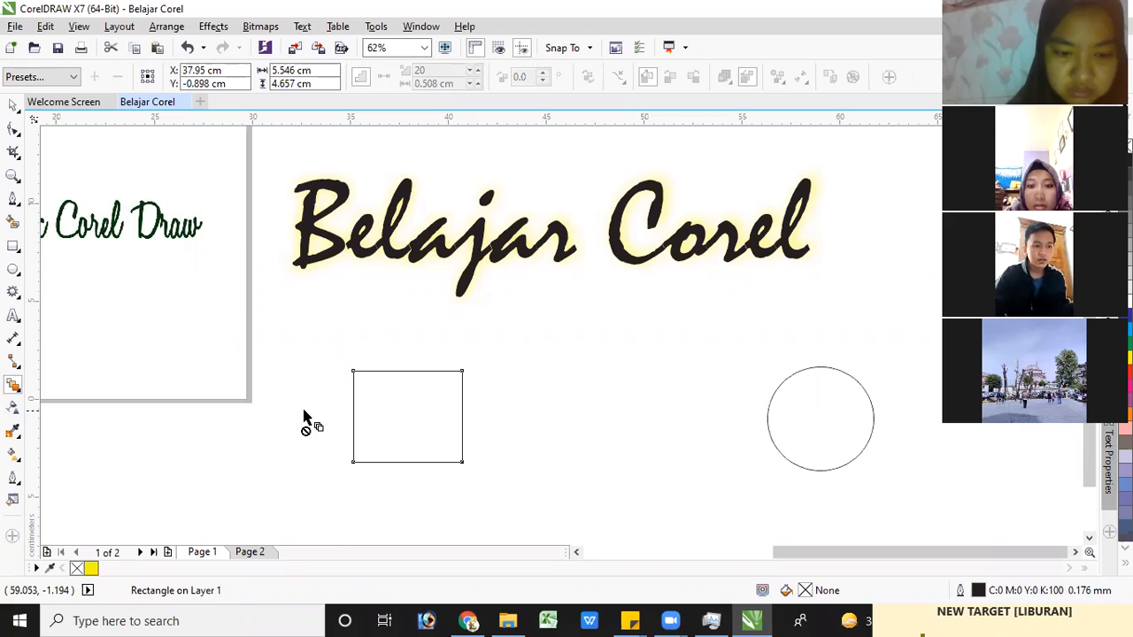
{"action": "left_click", "coordinate": [367, 383]}
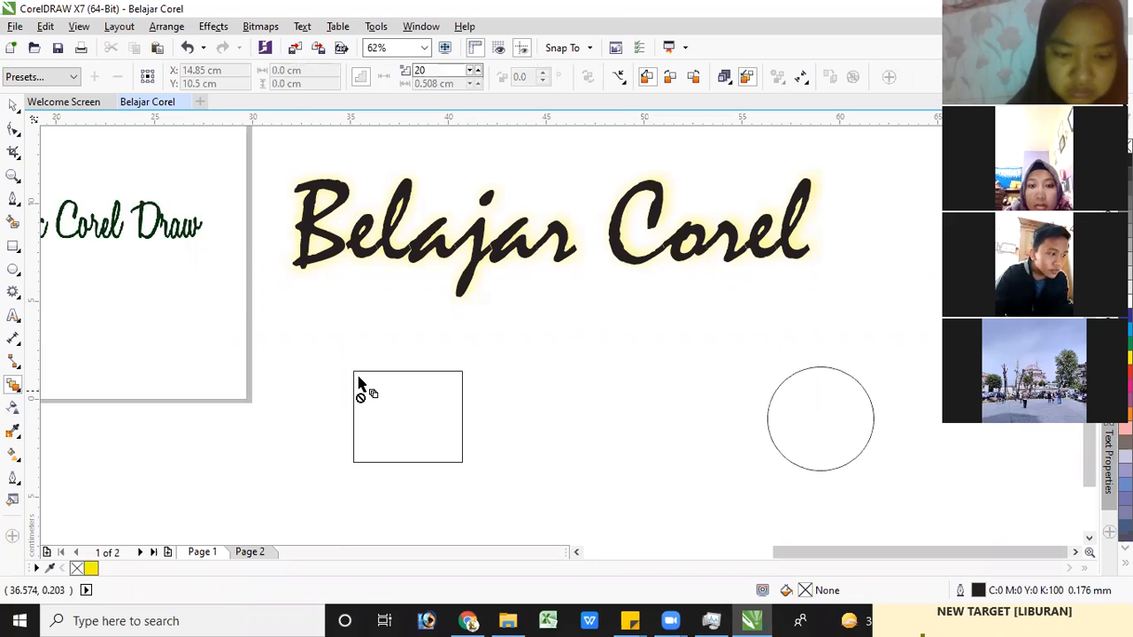
{"action": "left_click", "coordinate": [356, 376]}
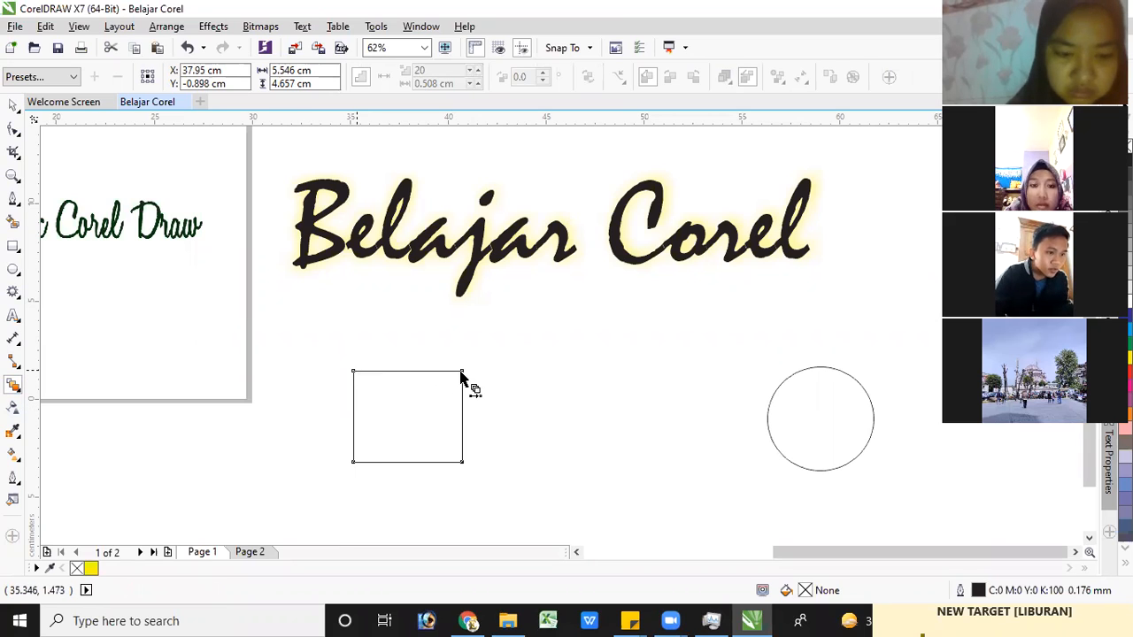
{"action": "left_click", "coordinate": [798, 400]}
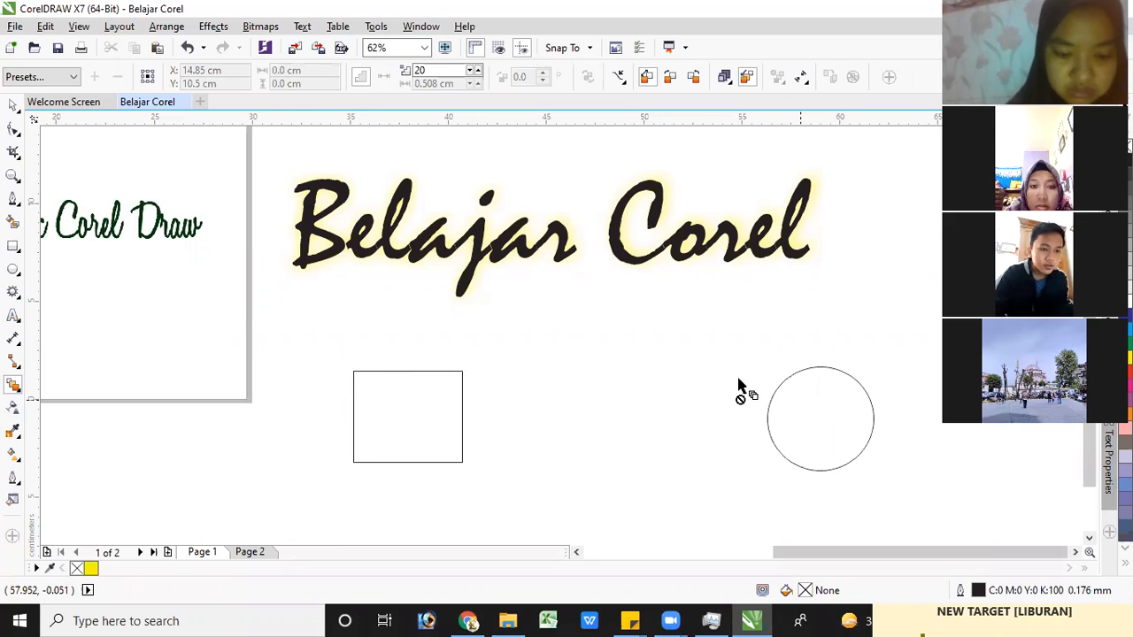
{"action": "left_click", "coordinate": [794, 374]}
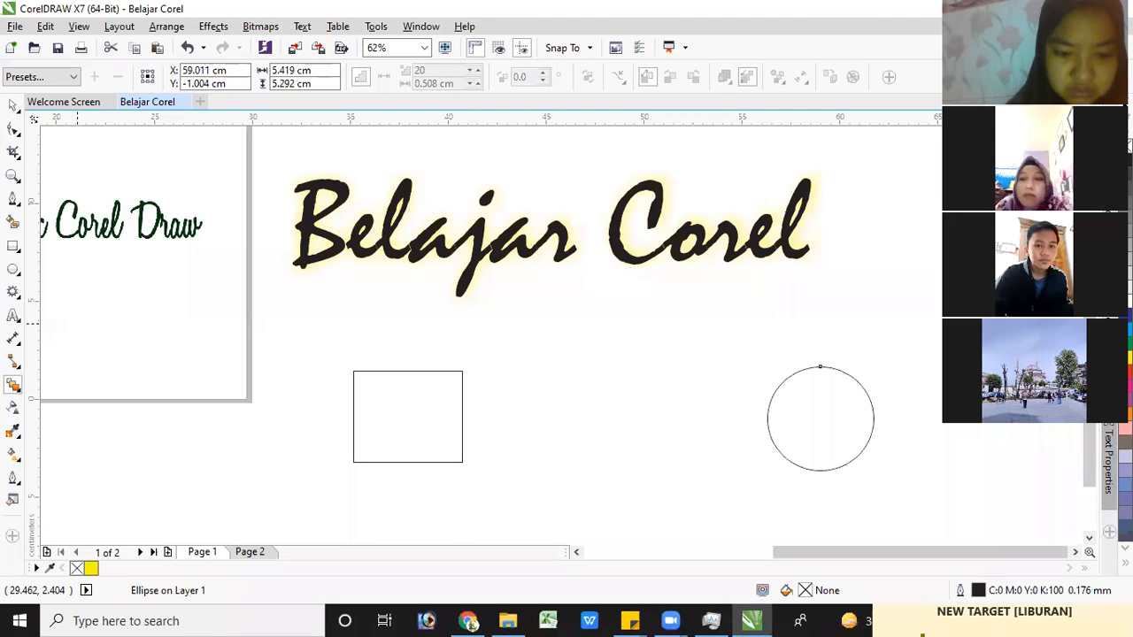
Fill the circle with yellow and the rectangle with red
{"action": "key", "text": "space"}
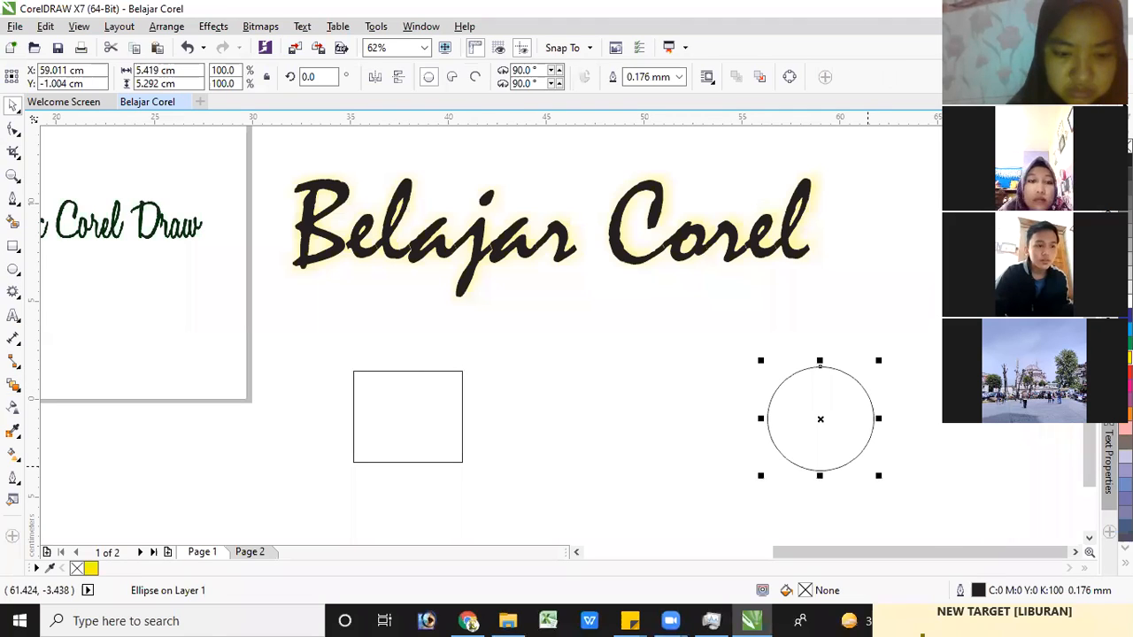
{"action": "key", "text": "ctrl+z"}
{"action": "left_click", "coordinate": [430, 371]}
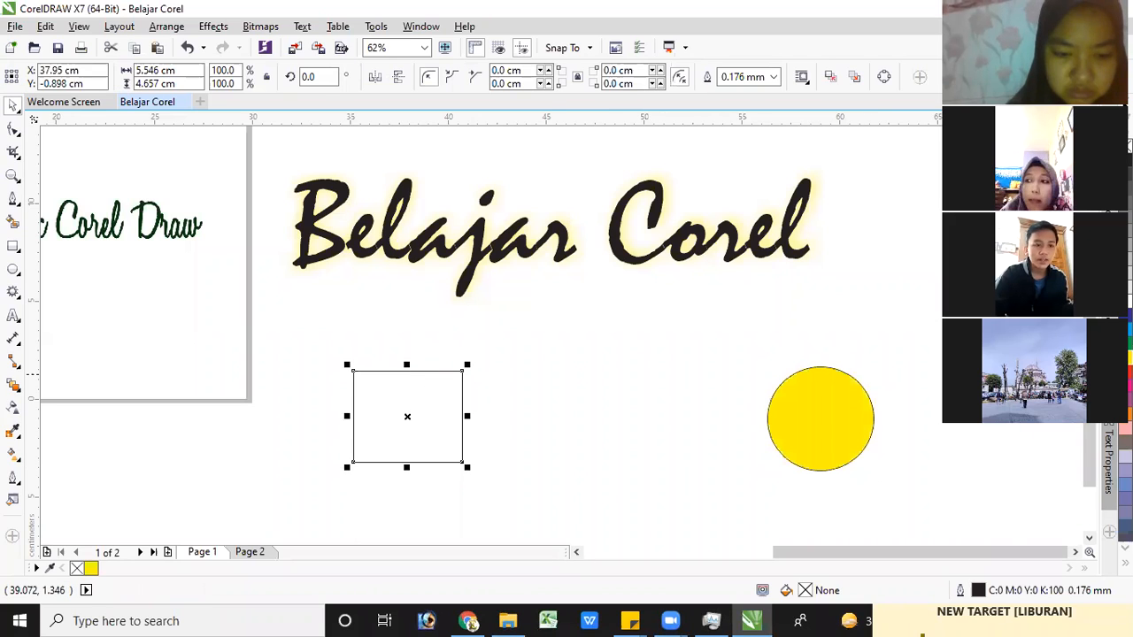
Blend the red rectangle into the yellow circle with the Blend tool, using 20 steps
{"action": "left_click", "coordinate": [16, 386]}
{"action": "left_click", "coordinate": [356, 376]}
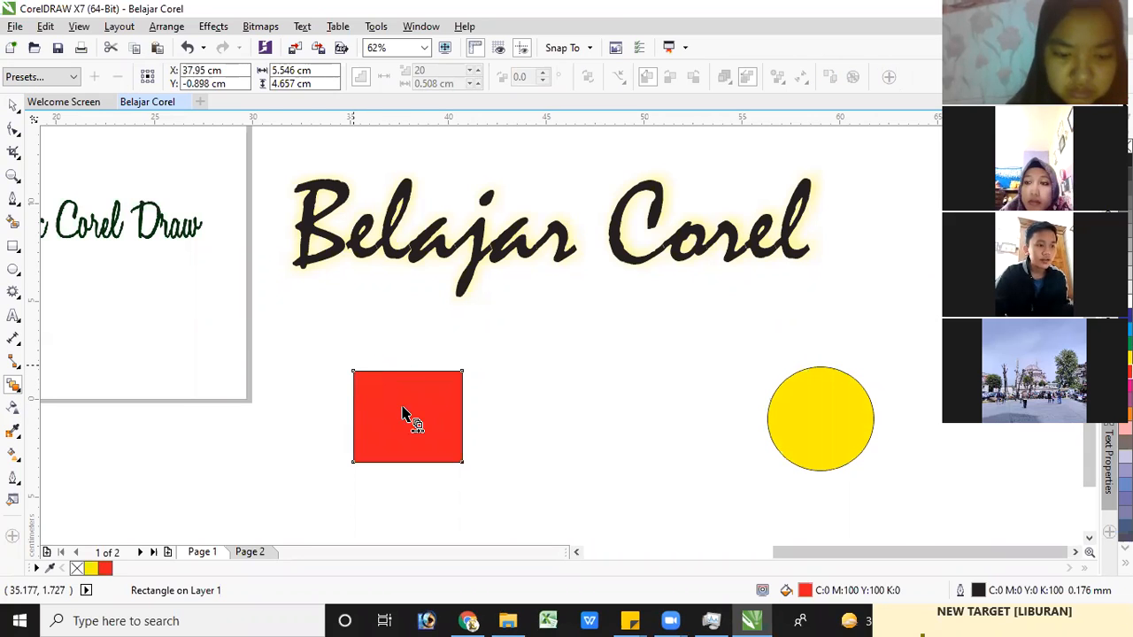
{"action": "left_click_drag", "start_coordinate": [533, 413], "coordinate": [818, 417]}
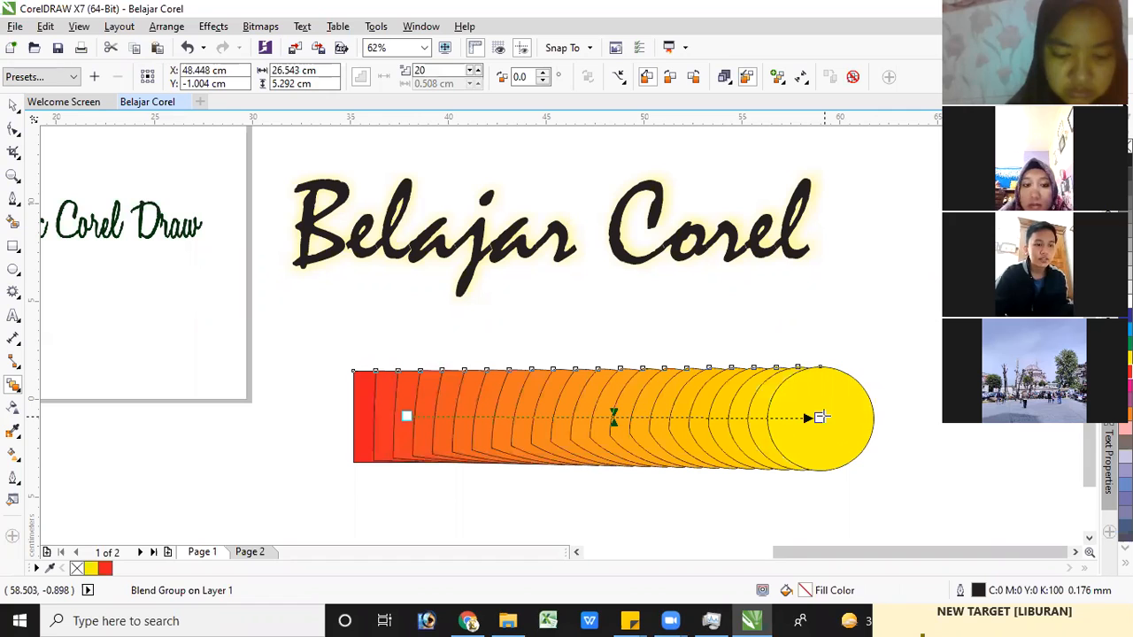
{"action": "left_click", "coordinate": [13, 107]}
{"action": "left_click", "coordinate": [366, 376]}
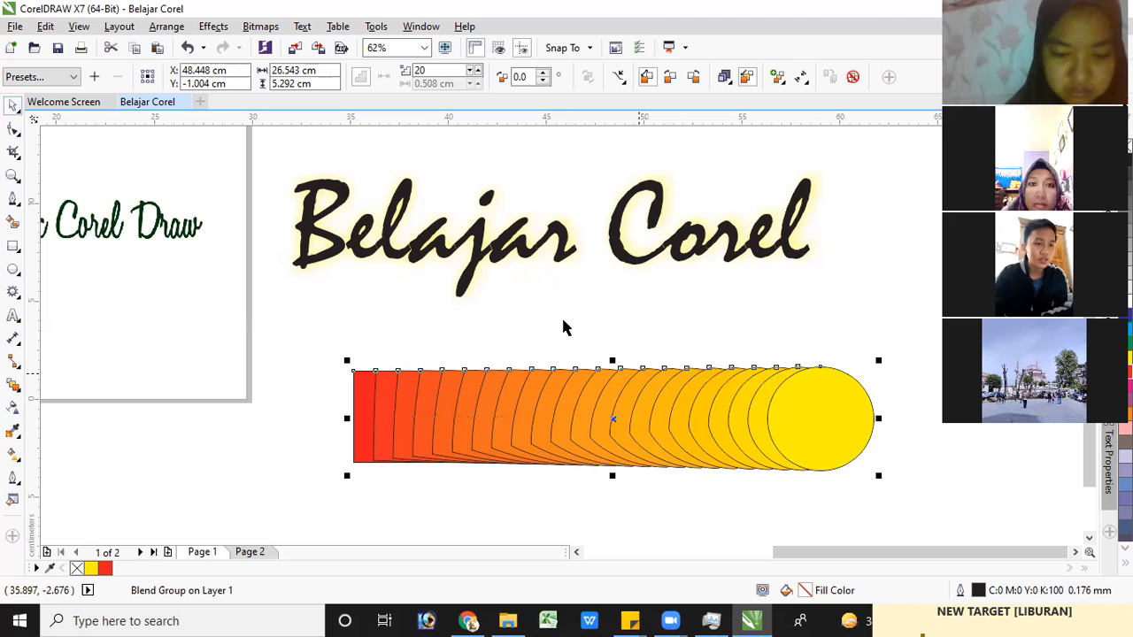
{"action": "key", "text": "Escape"}
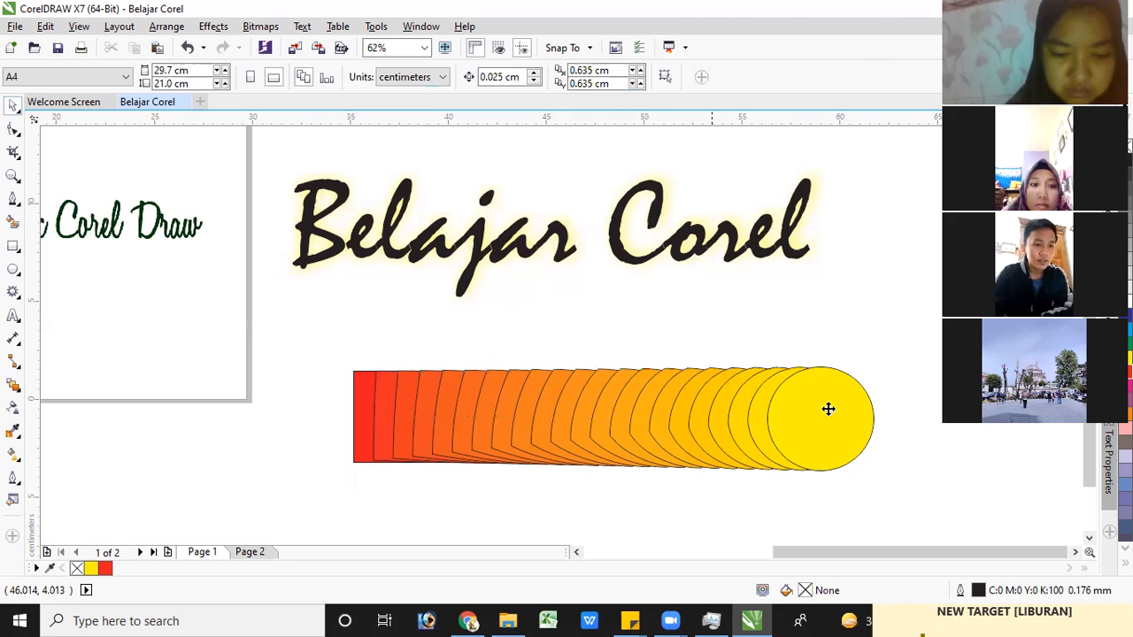
Move the blend's yellow end circle slightly right and down, and give it a uniform transparency of 50
{"action": "left_click", "coordinate": [828, 409]}
{"action": "left_click_drag", "start_coordinate": [816, 419], "coordinate": [847, 432]}
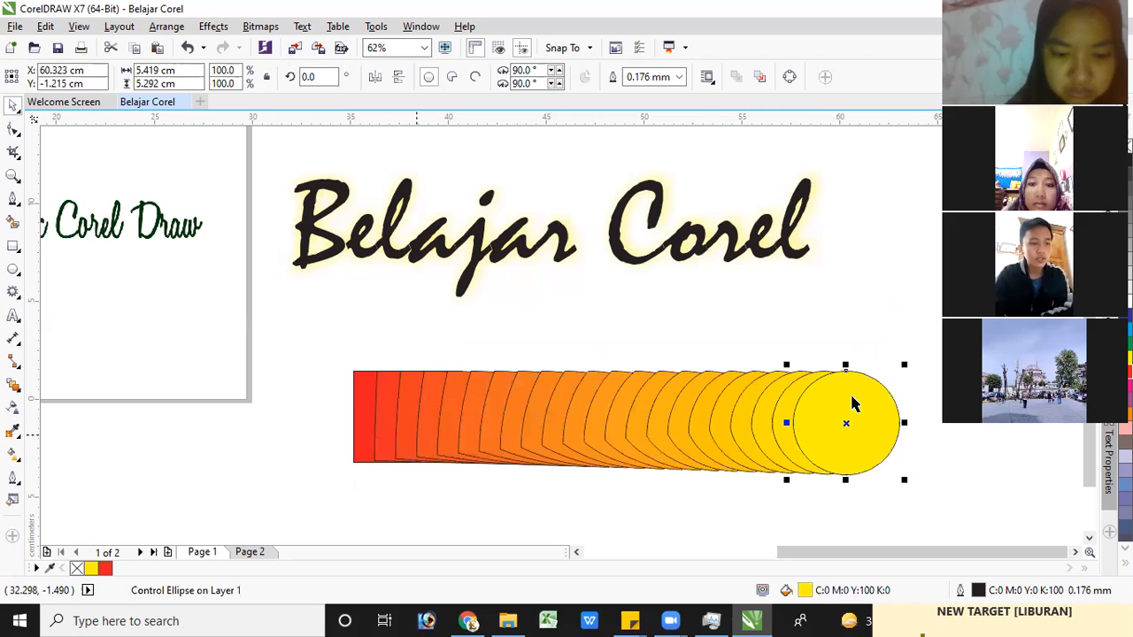
{"action": "left_click", "coordinate": [14, 409]}
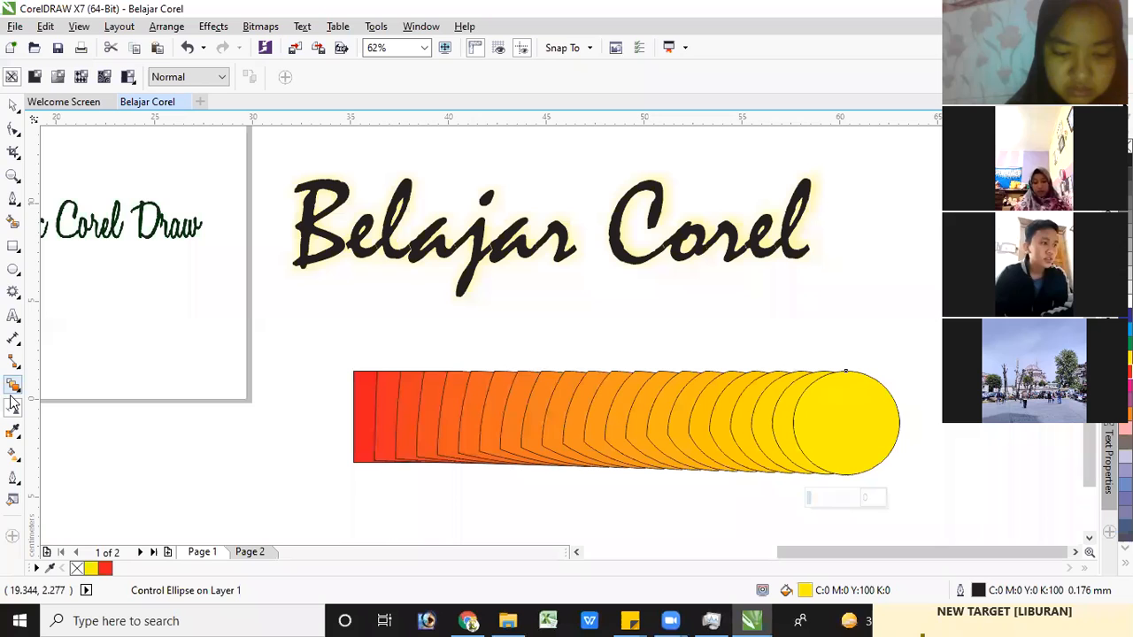
{"action": "left_click", "coordinate": [34, 77]}
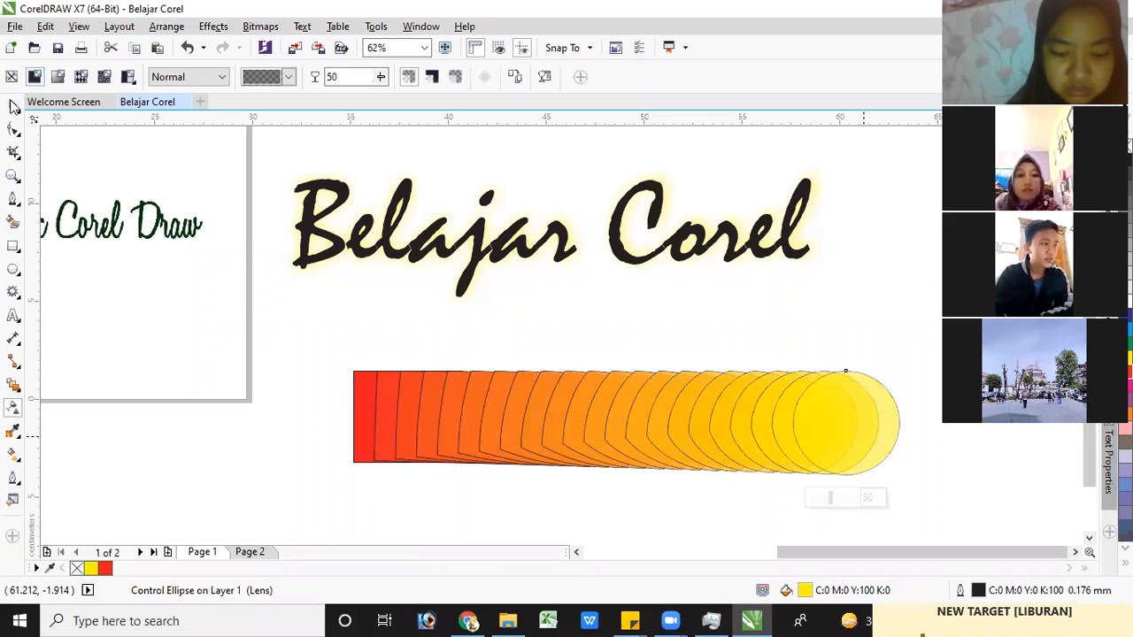
{"action": "key", "text": "space"}
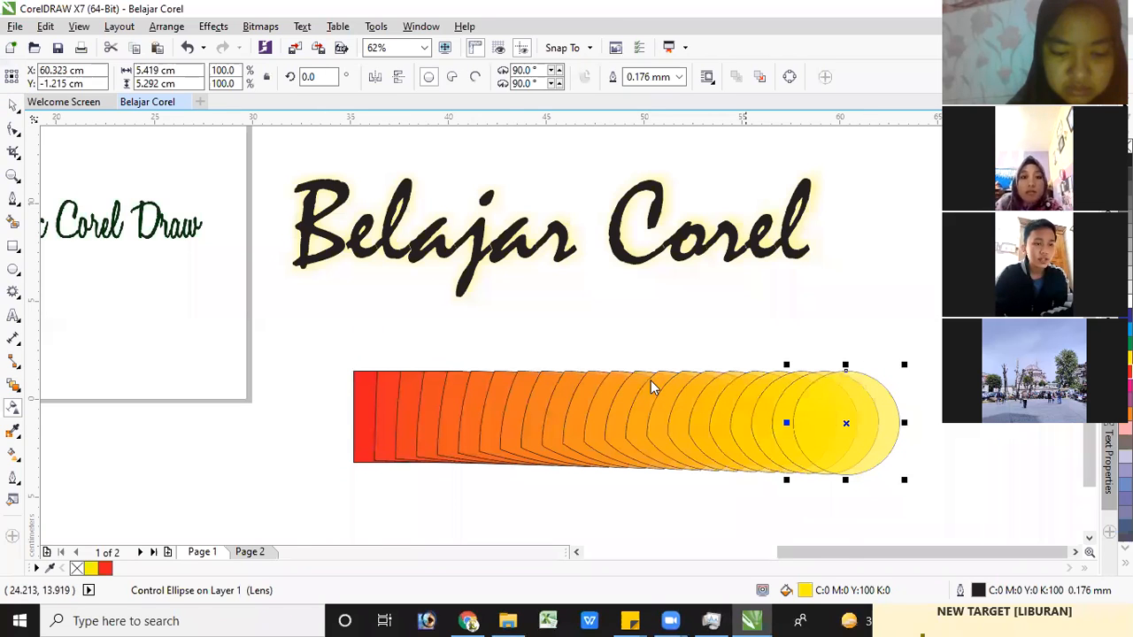
Try to break the blend group apart and move the circle and the red rectangle away from it
{"action": "right_click", "coordinate": [651, 383]}
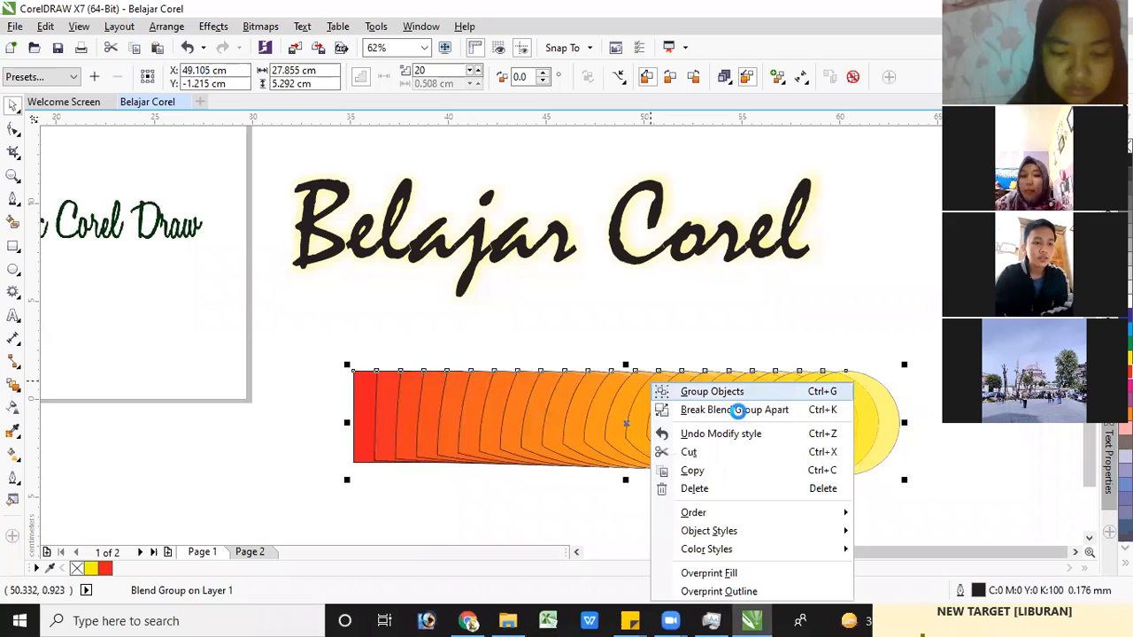
{"action": "left_click", "coordinate": [739, 409]}
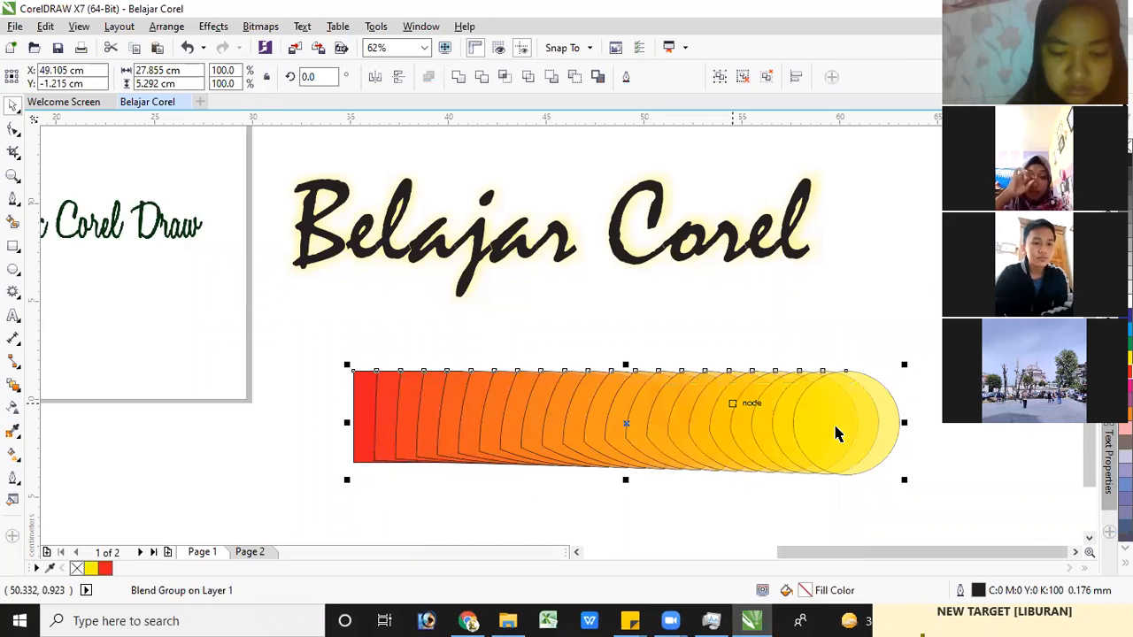
{"action": "left_click_drag", "start_coordinate": [857, 431], "coordinate": [869, 296]}
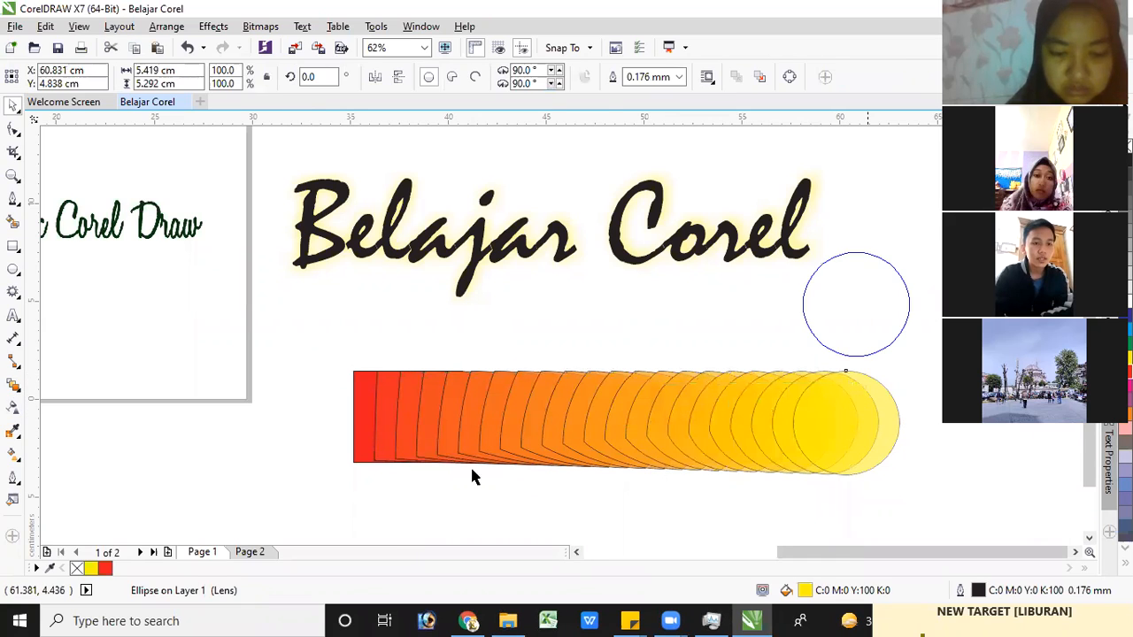
{"action": "left_click_drag", "start_coordinate": [370, 419], "coordinate": [316, 309]}
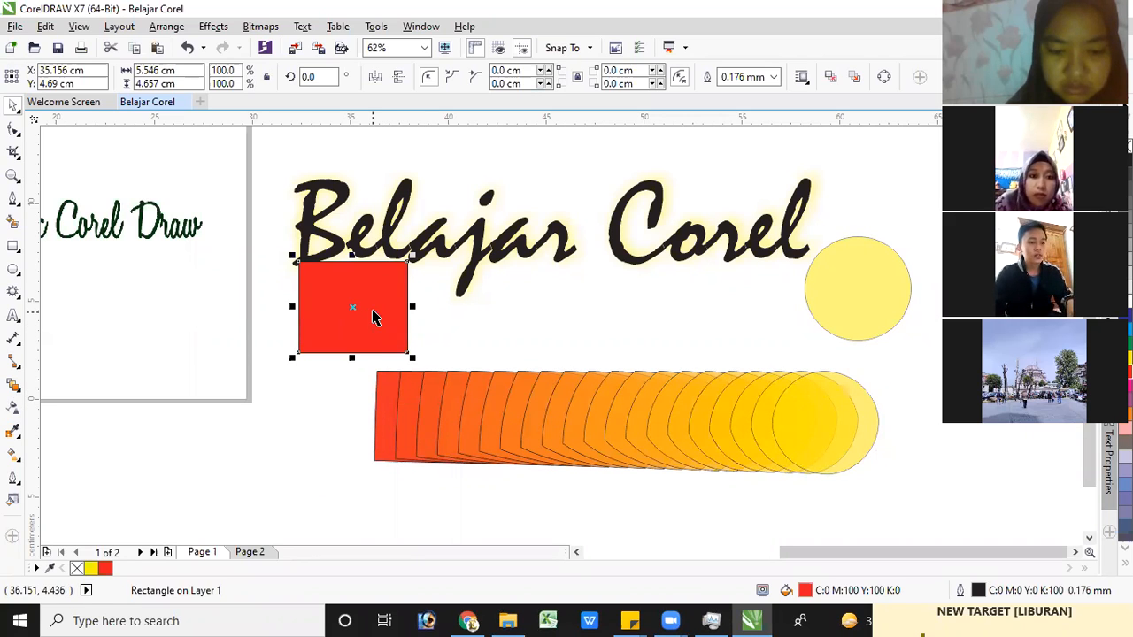
{"action": "key", "text": "ctrl+z"}
{"action": "key", "text": "ctrl+z"}
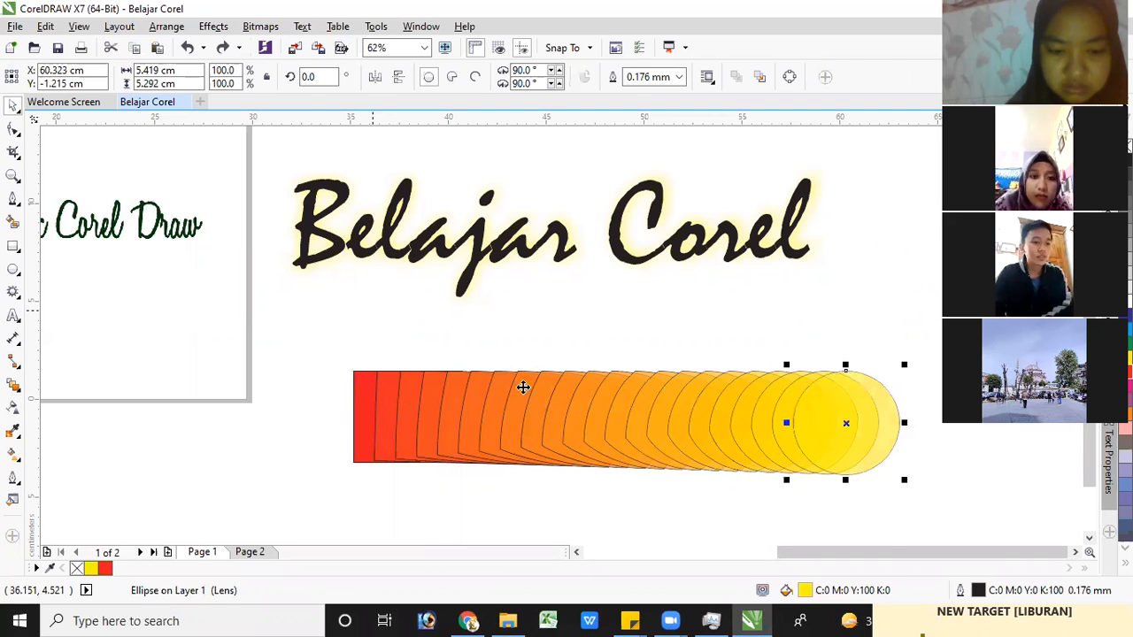
Break the blend group apart, moving the red rectangle left to the page corner and the circle up beside the "Belajar Corel" text
{"action": "left_click", "coordinate": [523, 386]}
{"action": "right_click", "coordinate": [588, 203]}
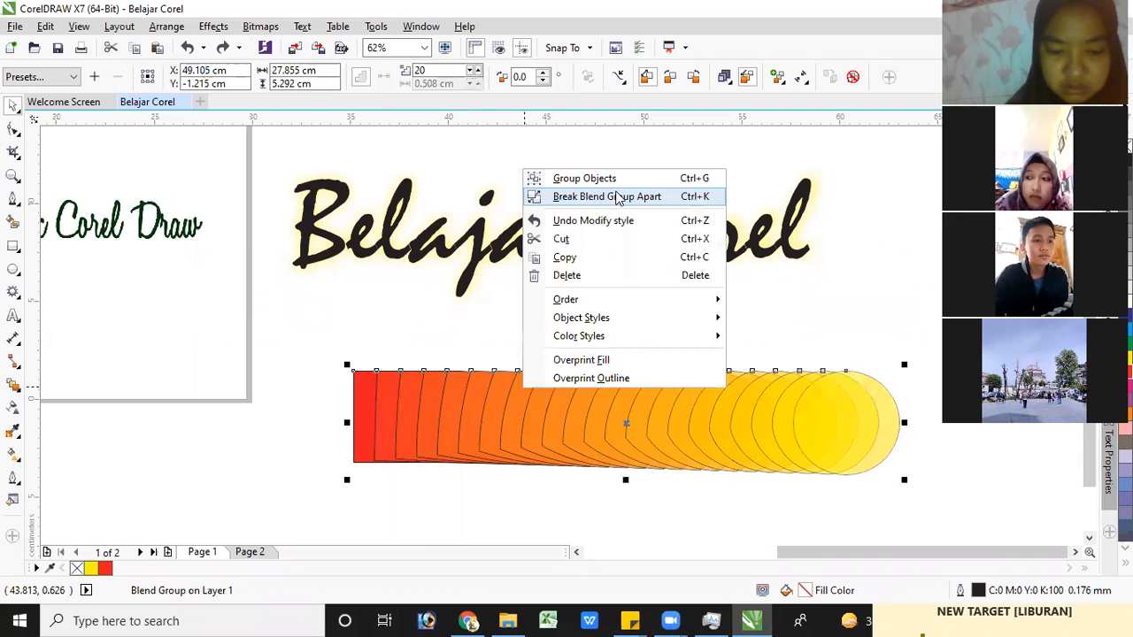
{"action": "left_click", "coordinate": [465, 408]}
{"action": "right_click", "coordinate": [513, 229]}
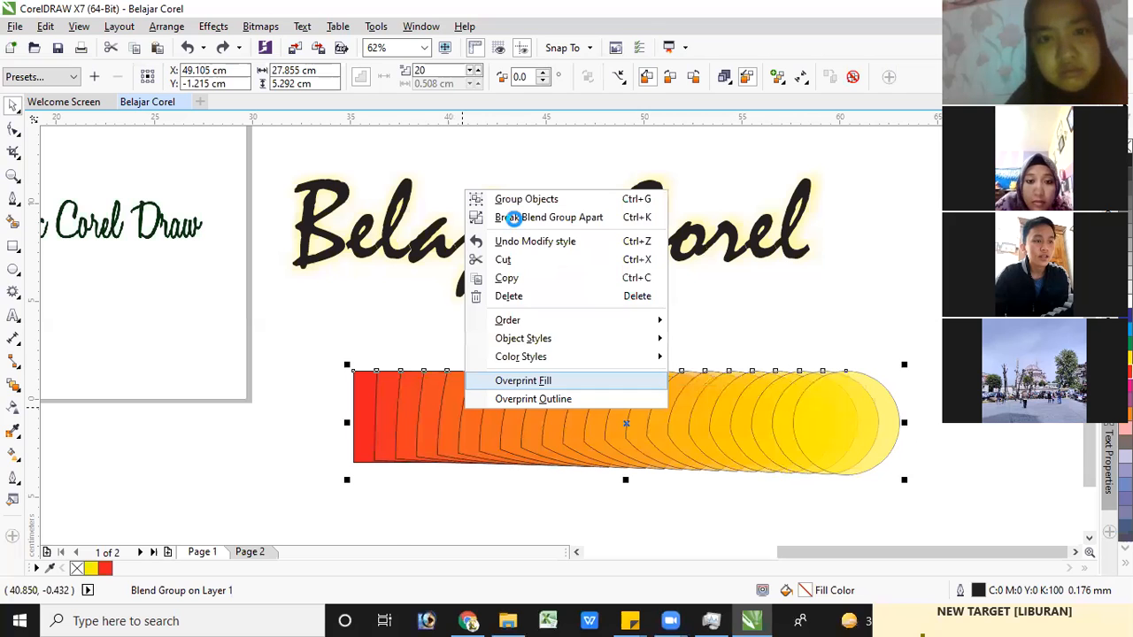
{"action": "left_click", "coordinate": [471, 219]}
{"action": "left_click", "coordinate": [369, 306]}
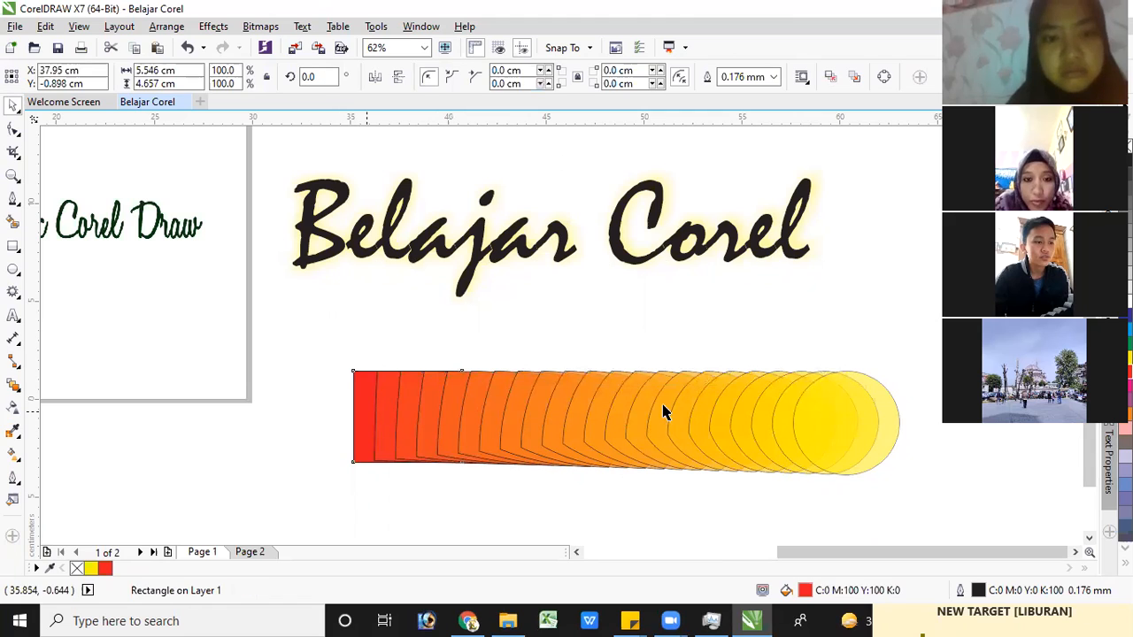
{"action": "left_click", "coordinate": [875, 409]}
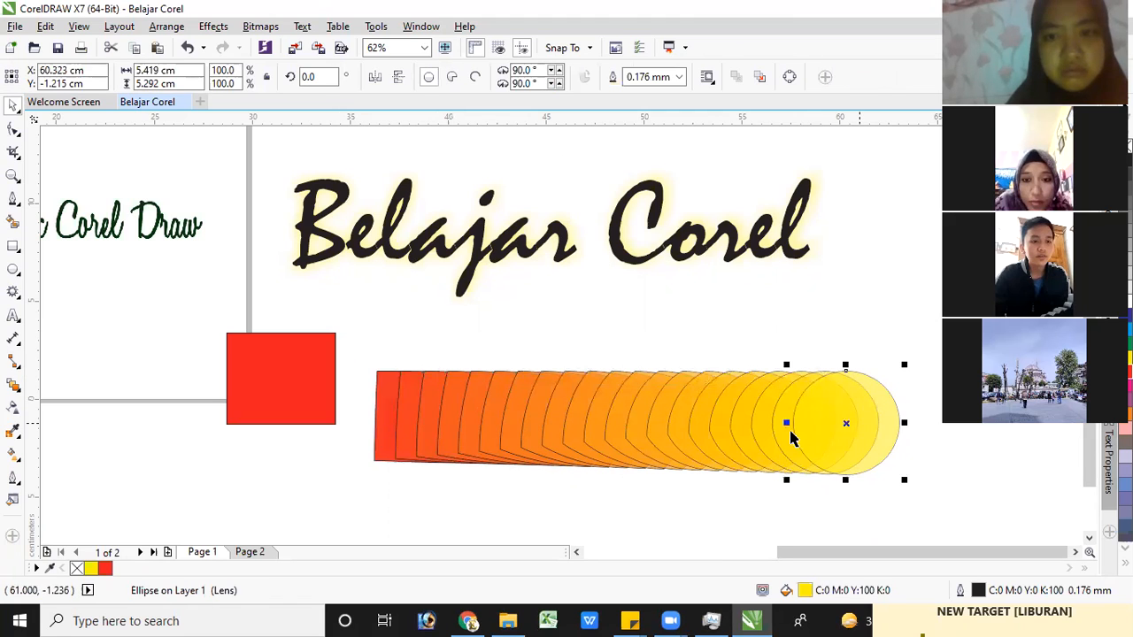
{"action": "left_click_drag", "start_coordinate": [871, 434], "coordinate": [881, 284]}
Move the remaining group of blended shapes slightly up and ungroup it
{"action": "left_click", "coordinate": [596, 421]}
{"action": "left_click_drag", "start_coordinate": [596, 421], "coordinate": [595, 380]}
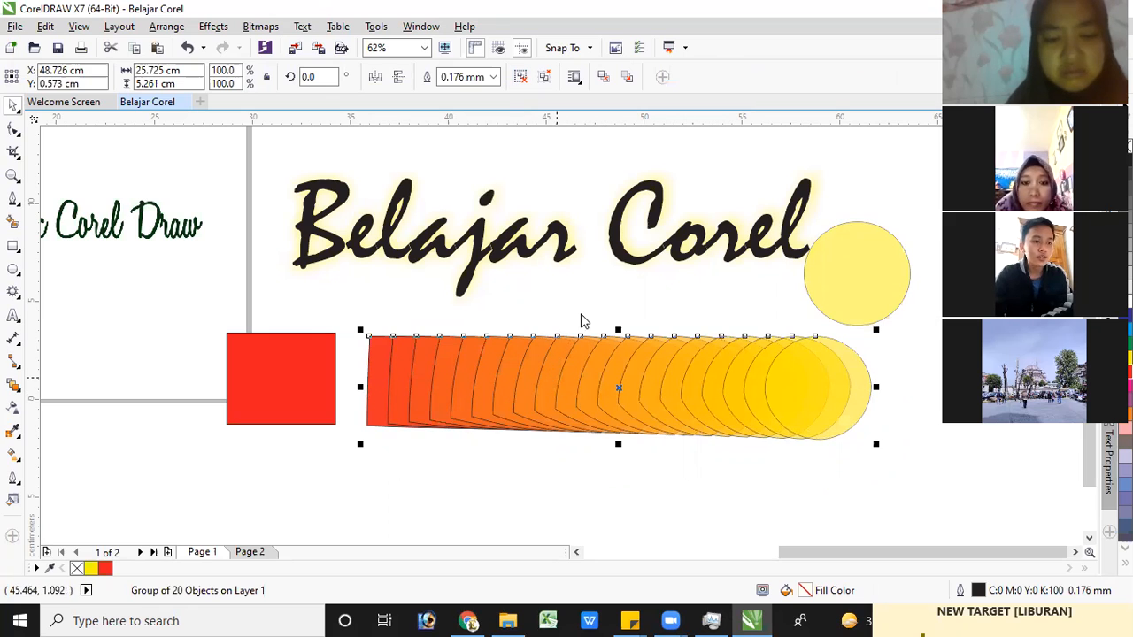
{"action": "right_click", "coordinate": [557, 354]}
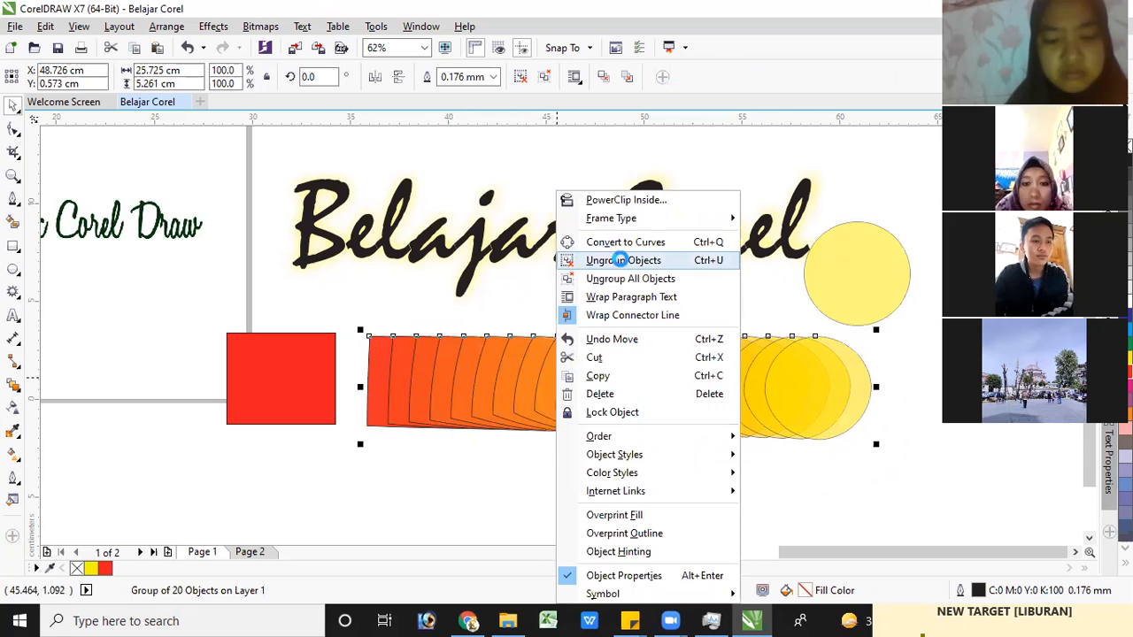
{"action": "left_click", "coordinate": [622, 260]}
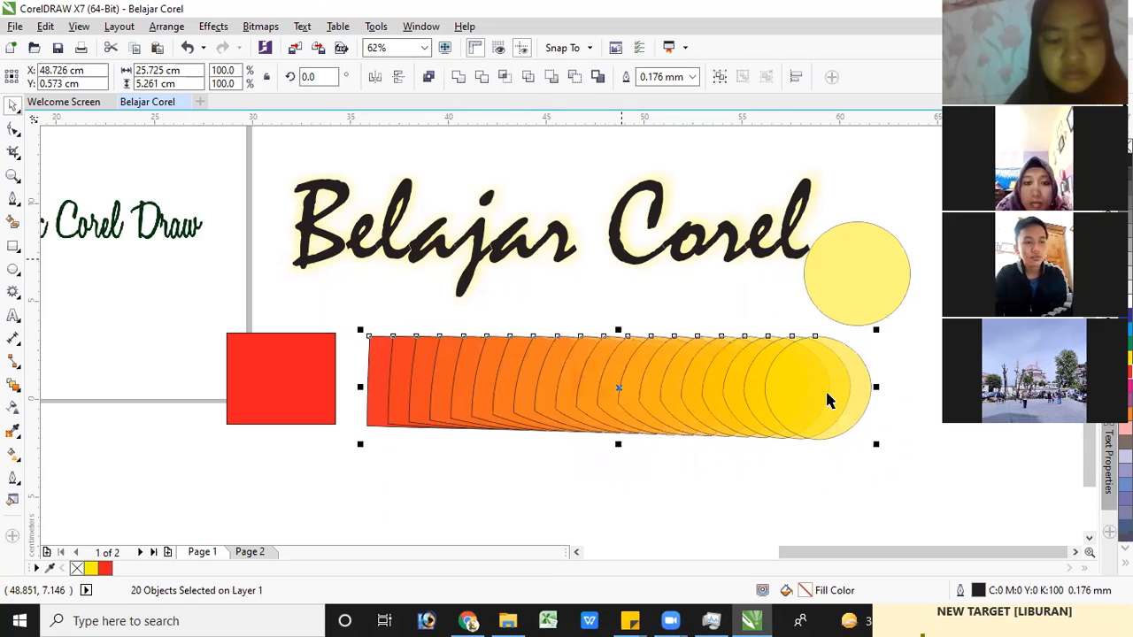
Pull the three rightmost yellow shapes off the blended row, placing them separately below and to its right
{"action": "left_click", "coordinate": [869, 406]}
{"action": "left_click", "coordinate": [824, 396]}
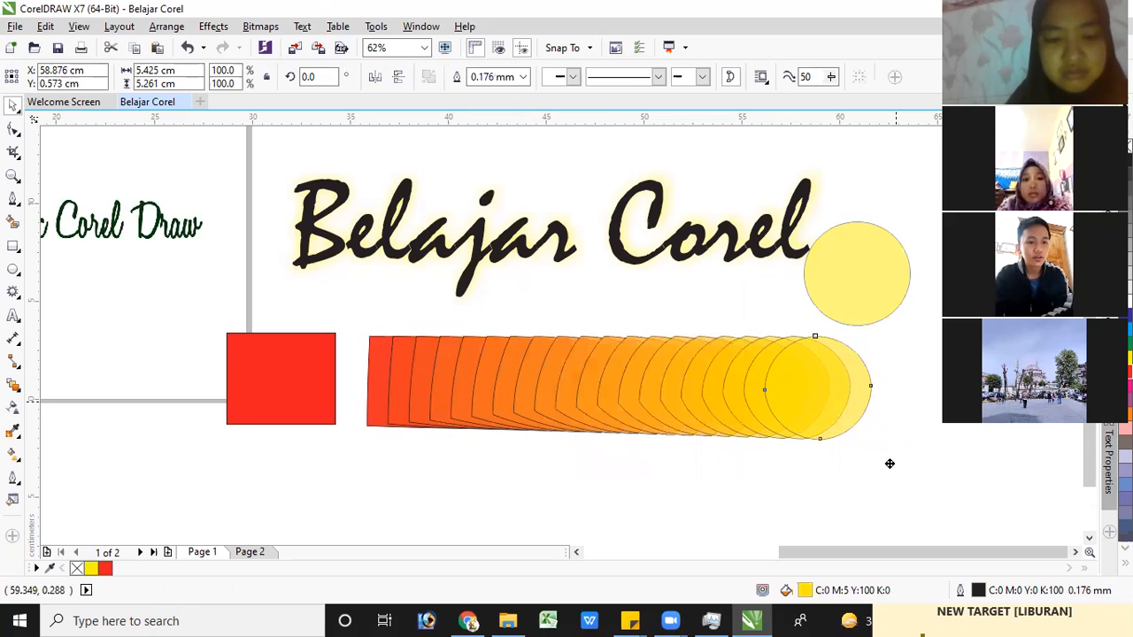
{"action": "left_click_drag", "start_coordinate": [826, 396], "coordinate": [909, 475]}
{"action": "left_click_drag", "start_coordinate": [778, 392], "coordinate": [773, 456]}
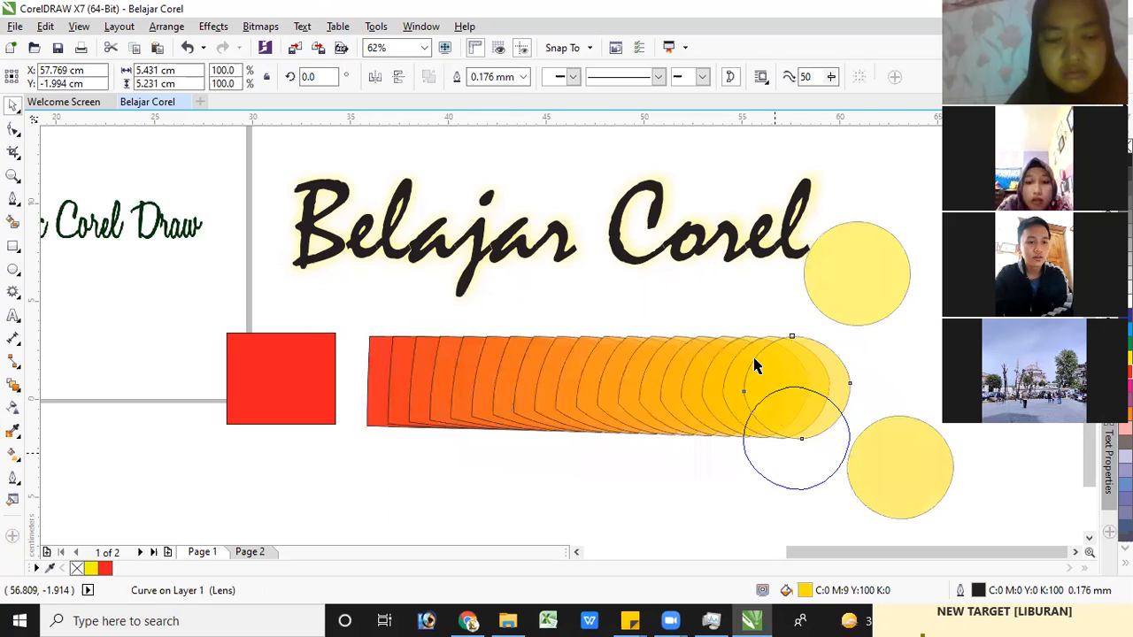
{"action": "left_click_drag", "start_coordinate": [778, 392], "coordinate": [869, 348]}
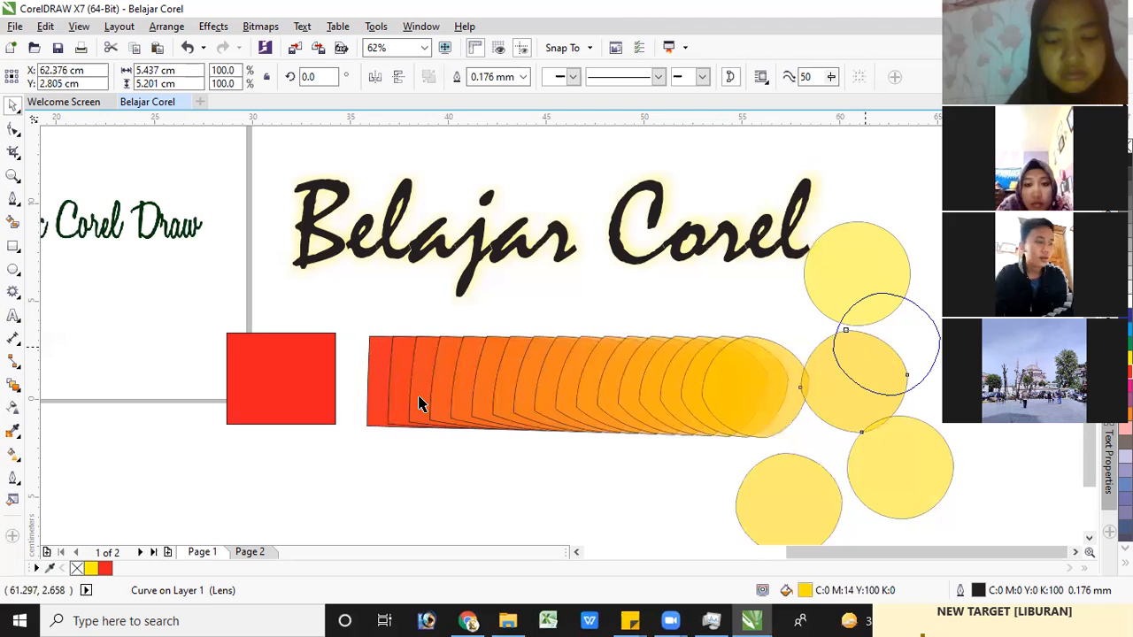
Apply a uniform transparency of 50 to the red rectangle
{"action": "left_click", "coordinate": [13, 406]}
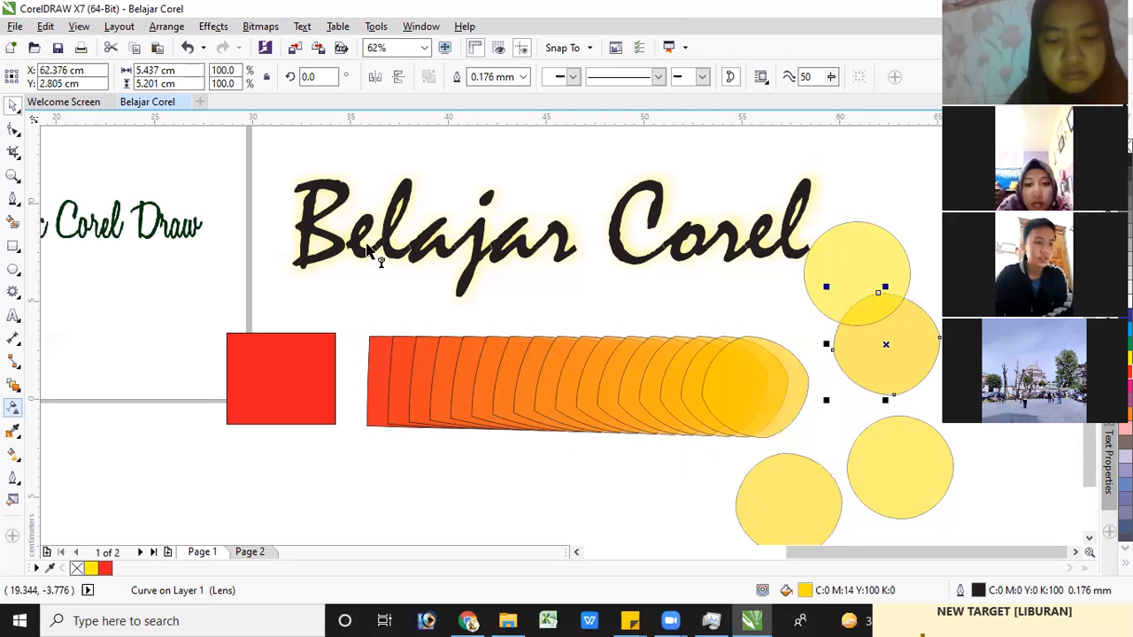
{"action": "left_click", "coordinate": [276, 413]}
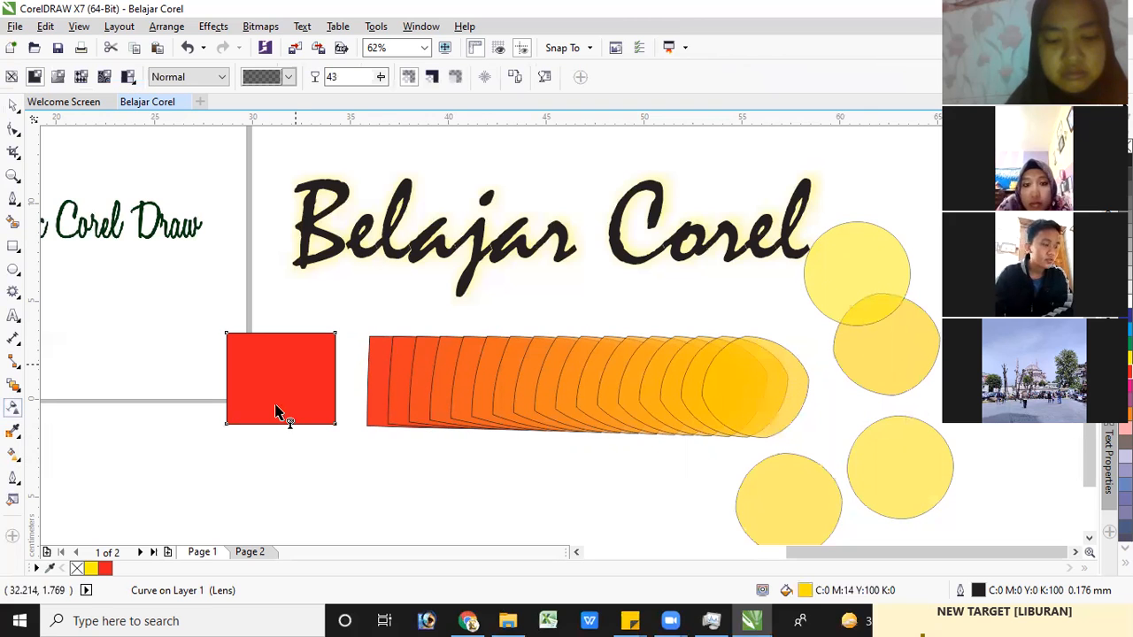
{"action": "left_click", "coordinate": [35, 77]}
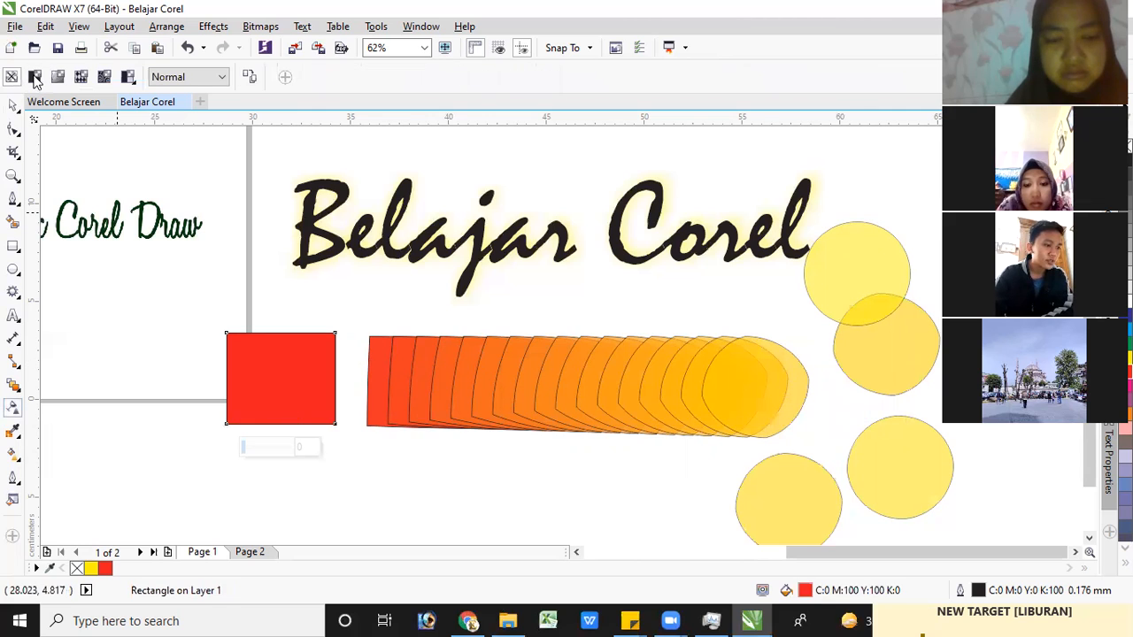
{"action": "left_click", "coordinate": [35, 77]}
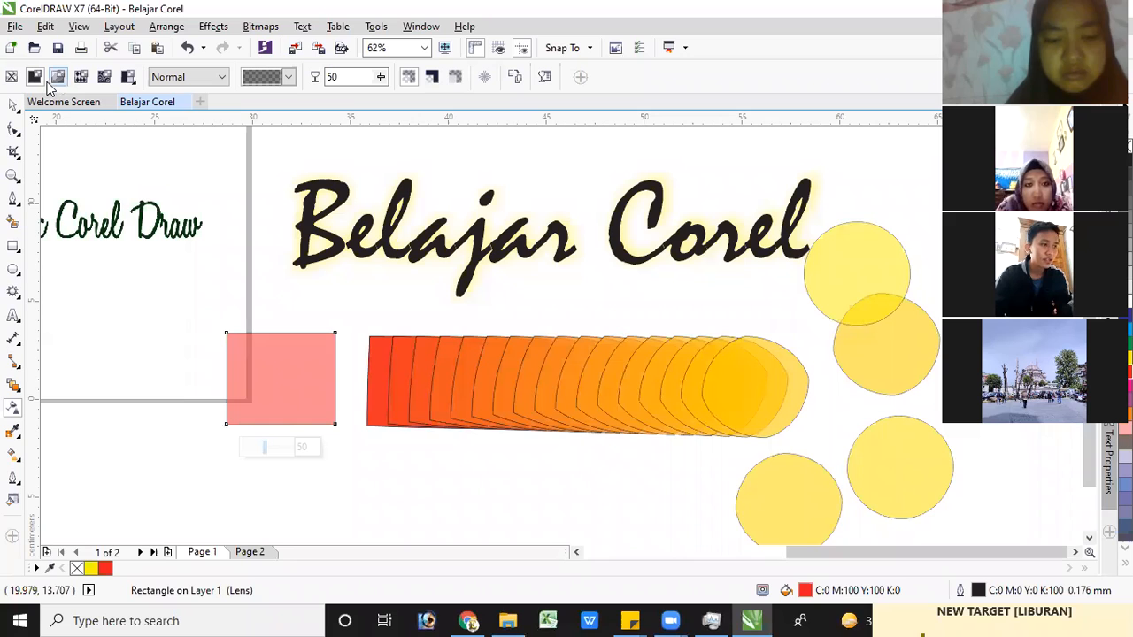
Switch the red rectangle to a fountain transparency fading out toward its left edge, and adjust the gradient's direction and start point
{"action": "left_click", "coordinate": [58, 77]}
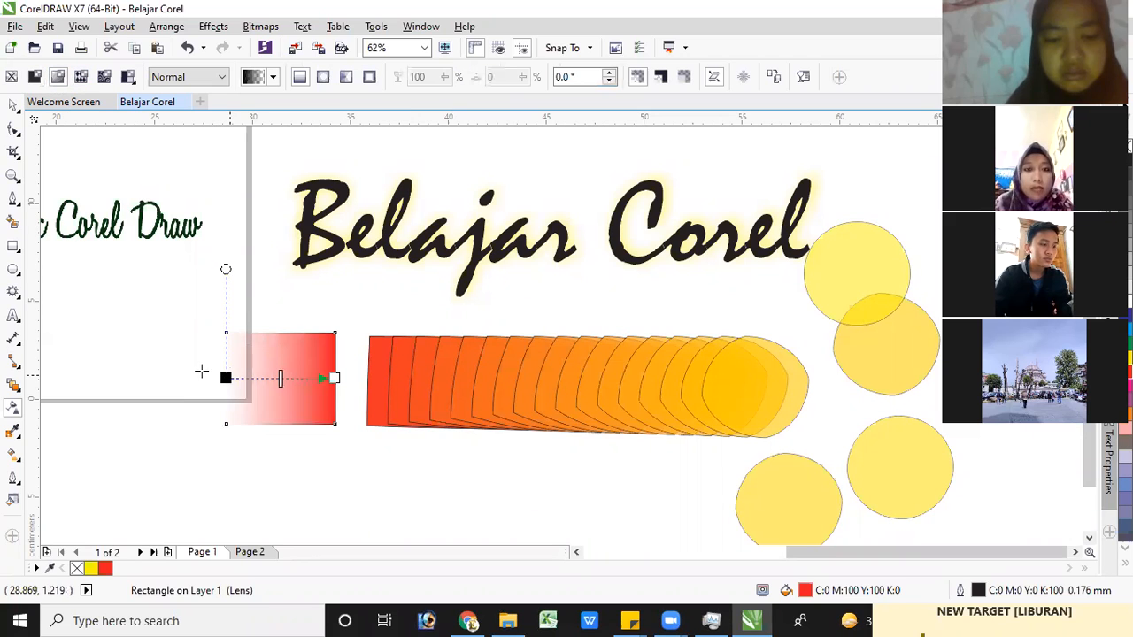
{"action": "left_click_drag", "start_coordinate": [193, 371], "coordinate": [340, 370]}
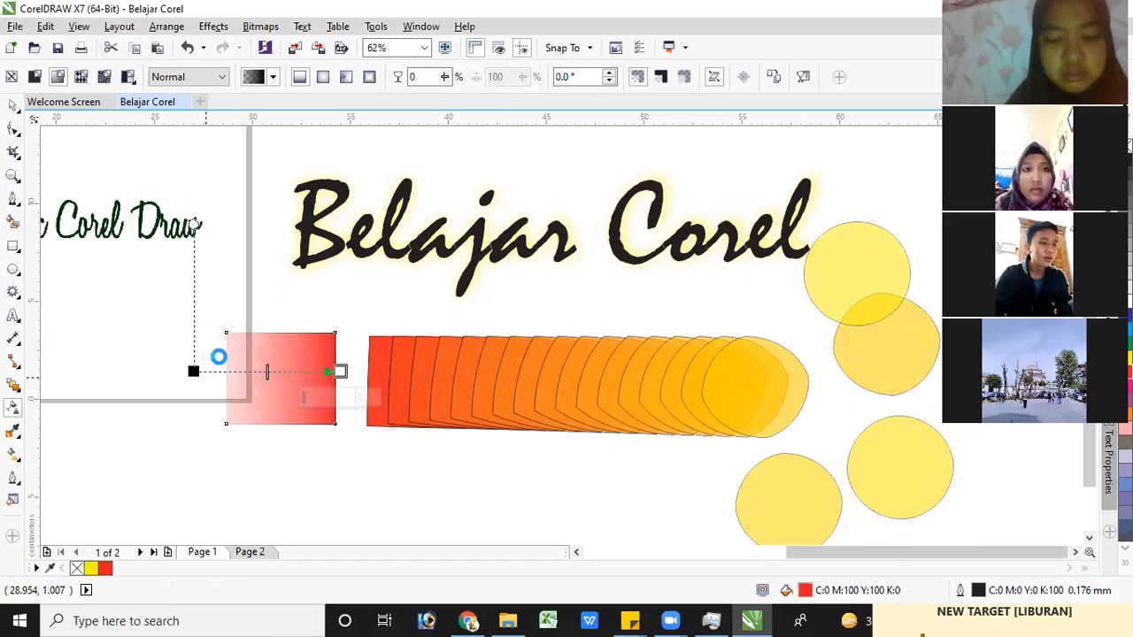
{"action": "left_click_drag", "start_coordinate": [193, 371], "coordinate": [226, 377]}
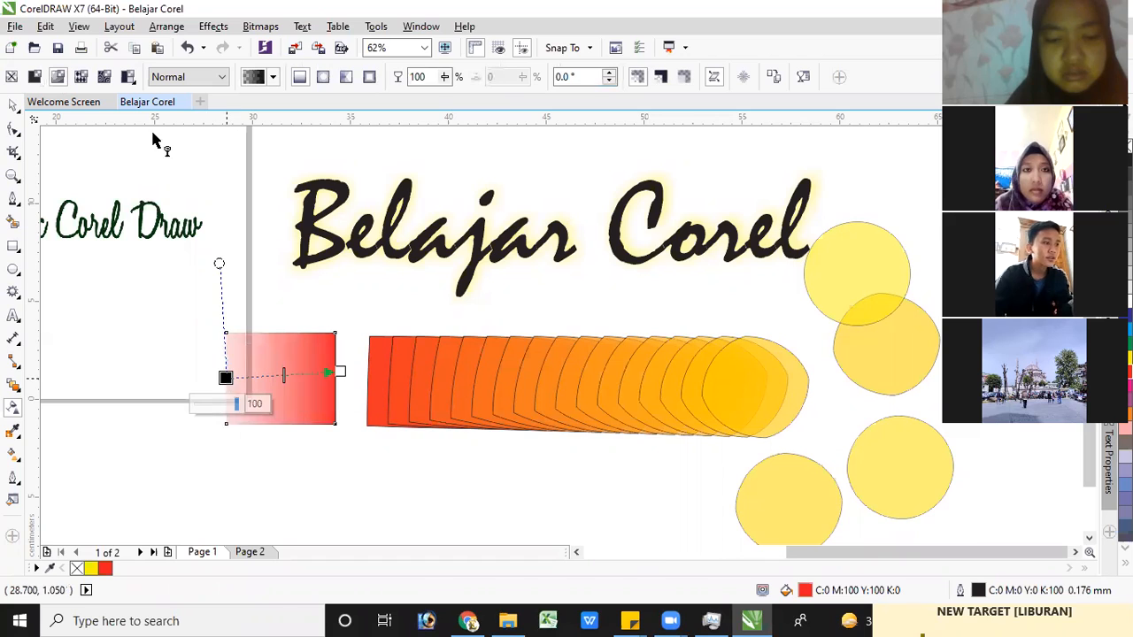
Apply a vector pattern transparency with circle shapes to the red rectangle
{"action": "left_click", "coordinate": [82, 78]}
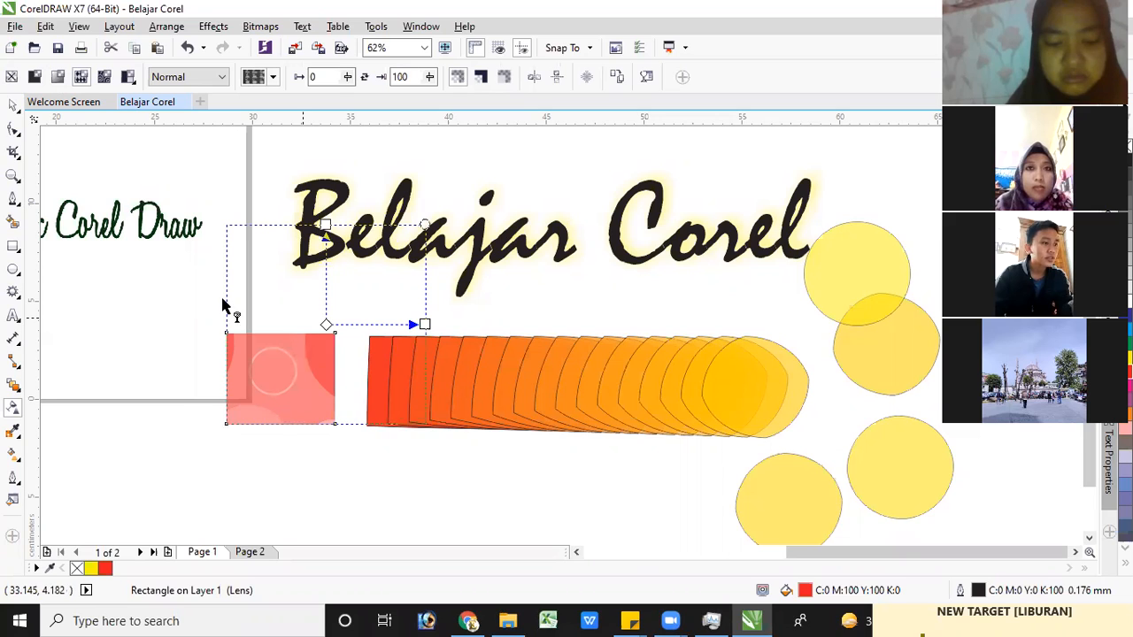
{"action": "left_click", "coordinate": [104, 77]}
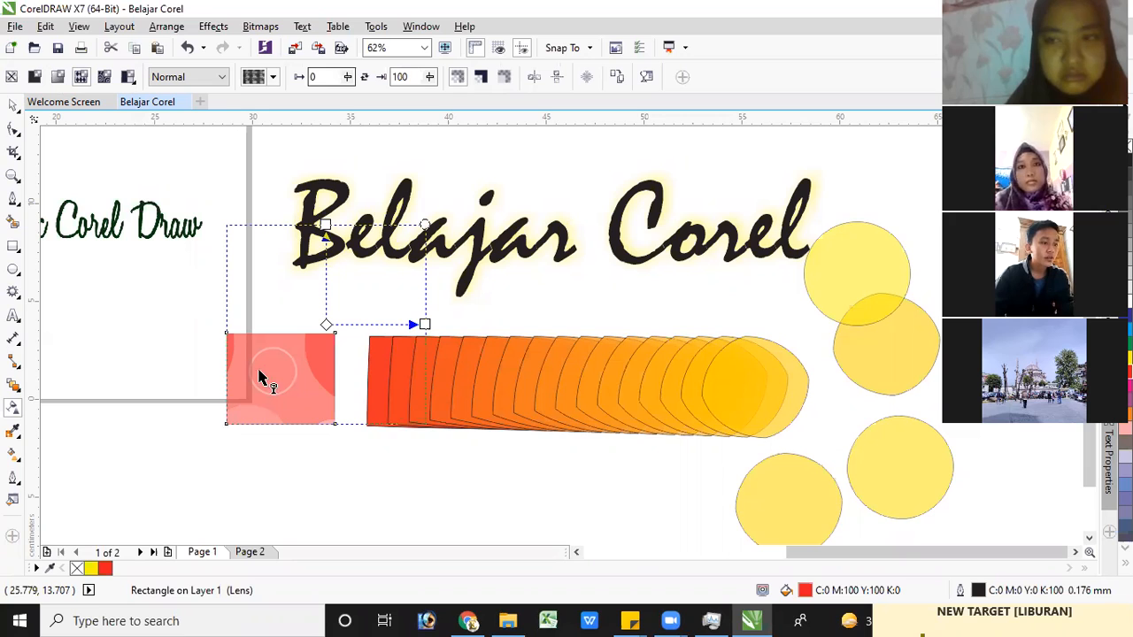
Sample the orange-red from the patterned rectangle with the Color Eyedropper and fill the circle beside the "Belajar Corel" text with it
{"action": "left_click", "coordinate": [14, 432]}
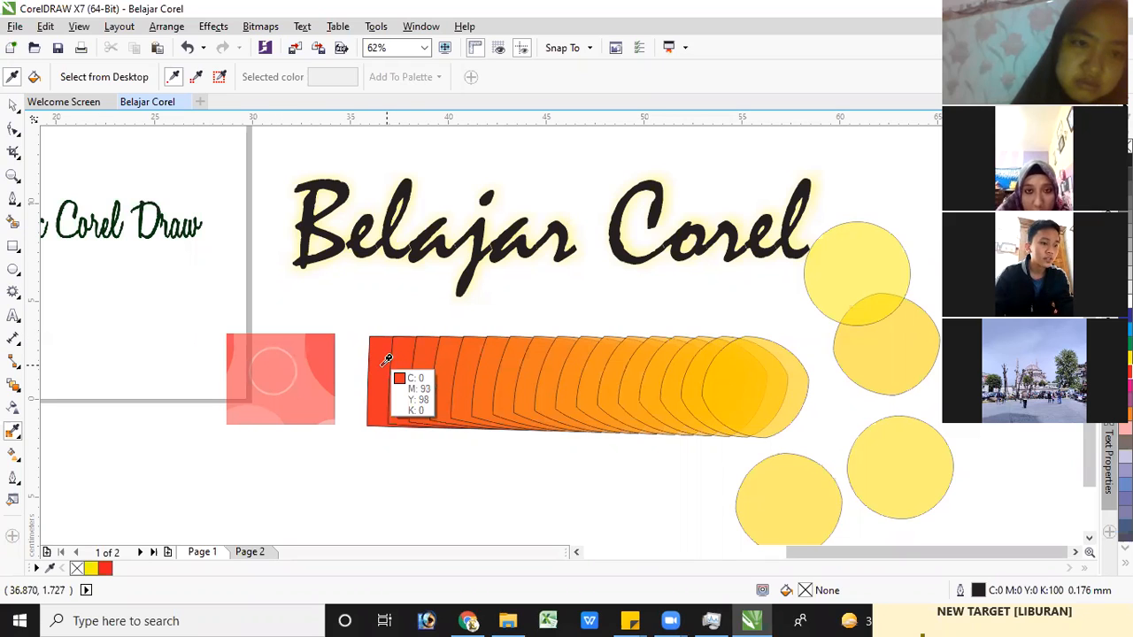
{"action": "left_click", "coordinate": [317, 353]}
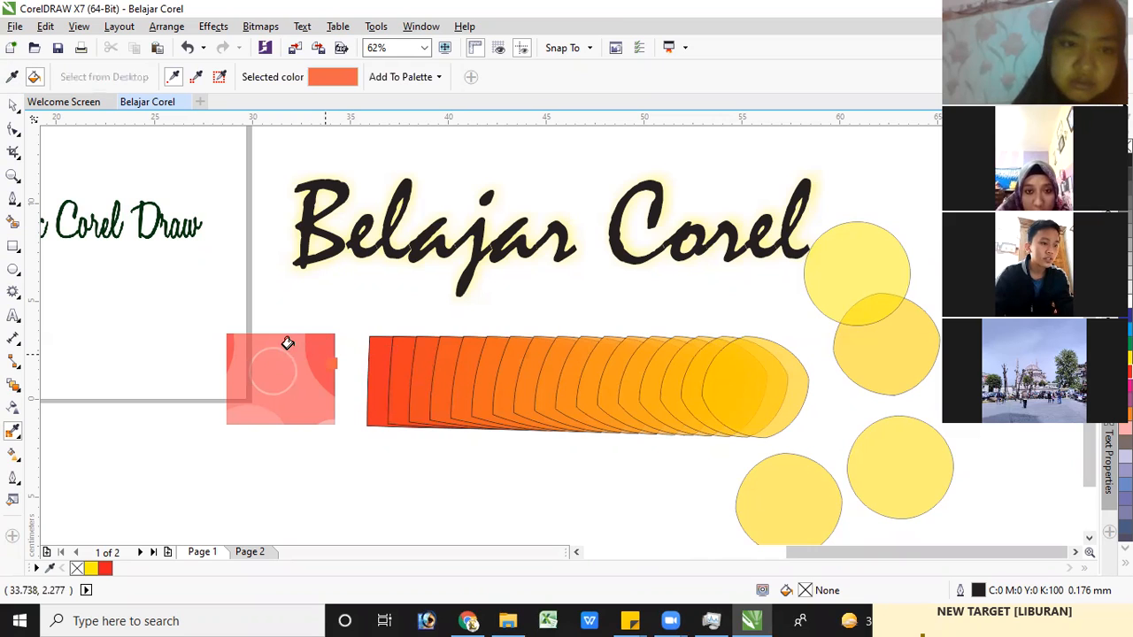
{"action": "left_click", "coordinate": [827, 242]}
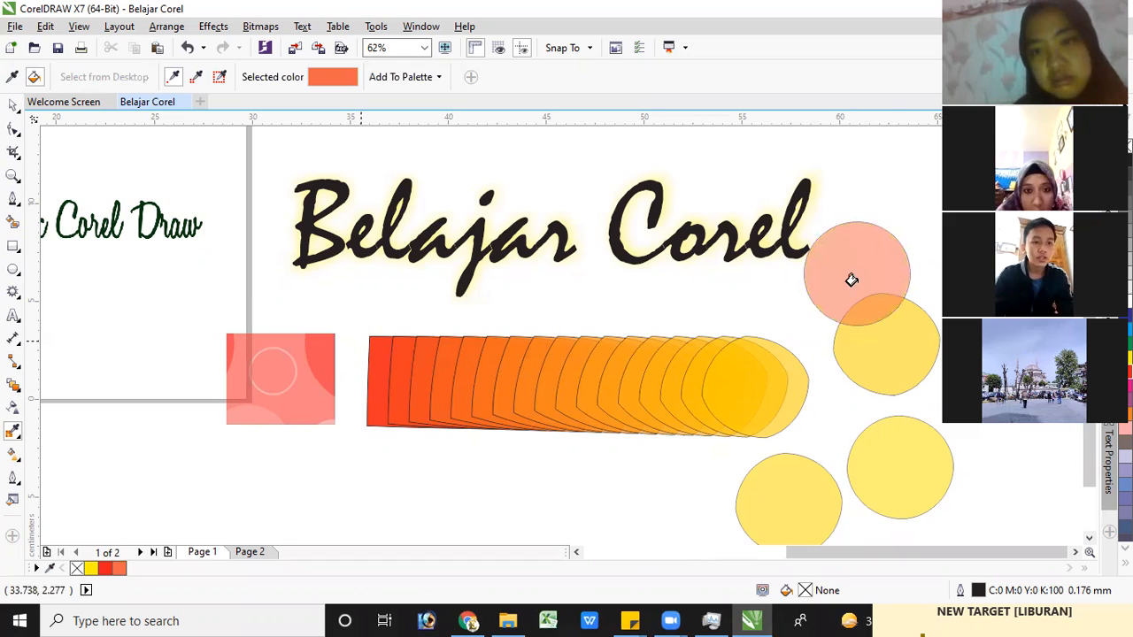
Try a fountain transparency on the orange-red circle beside the "Belajar Corel" text, and remove all transparency from the circle
{"action": "left_click", "coordinate": [13, 107]}
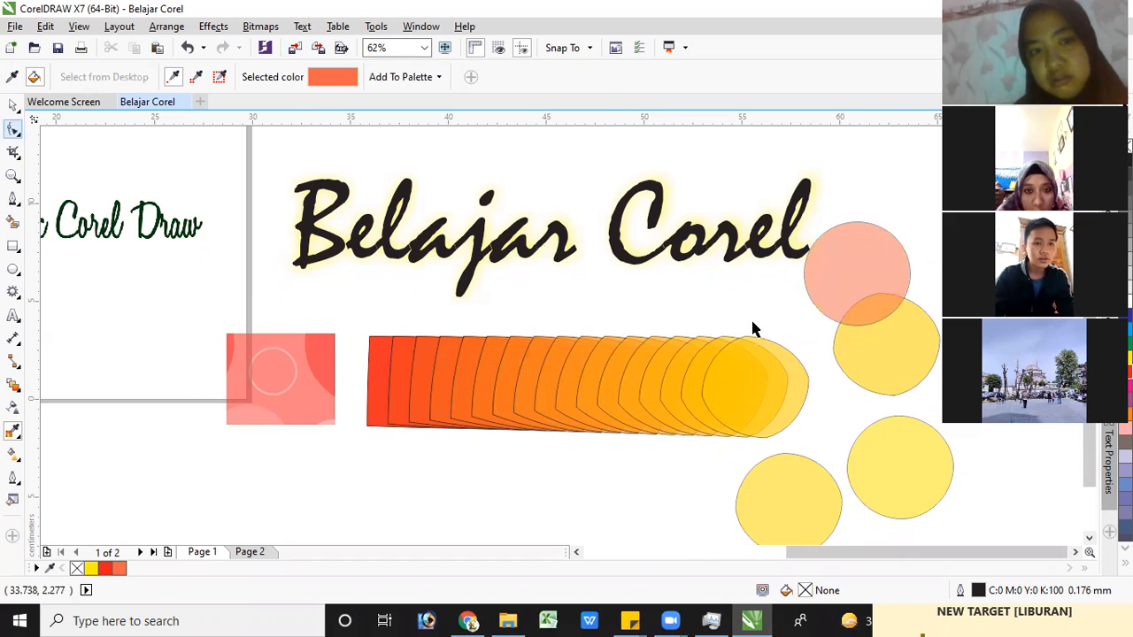
{"action": "left_click", "coordinate": [856, 254]}
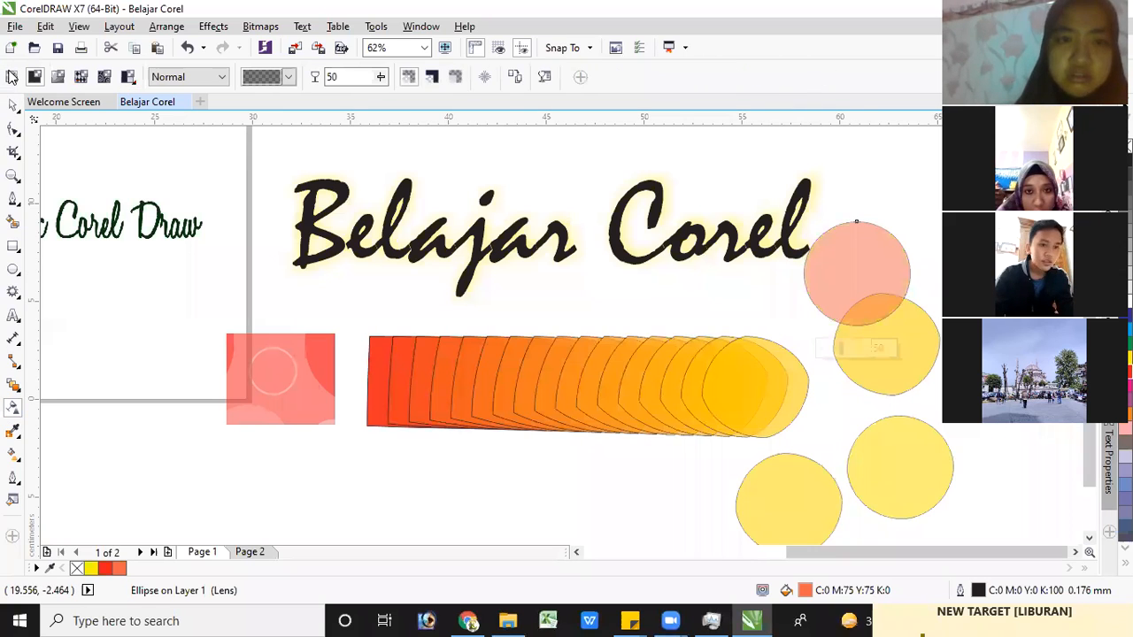
{"action": "left_click", "coordinate": [12, 77]}
{"action": "left_click_drag", "start_coordinate": [879, 275], "coordinate": [827, 281]}
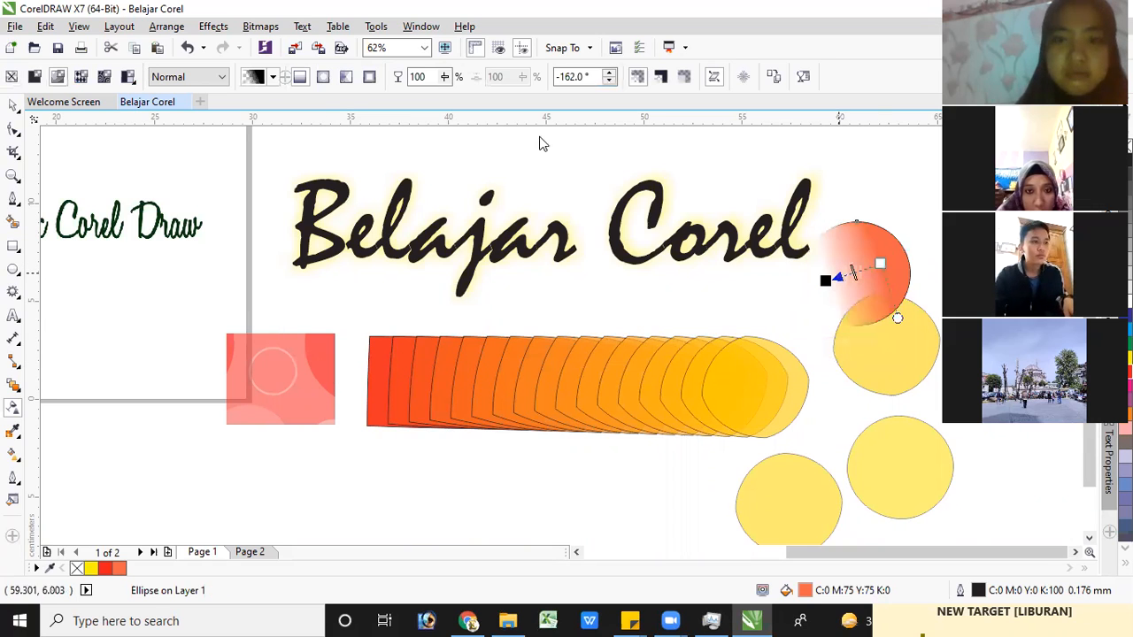
{"action": "left_click", "coordinate": [10, 79]}
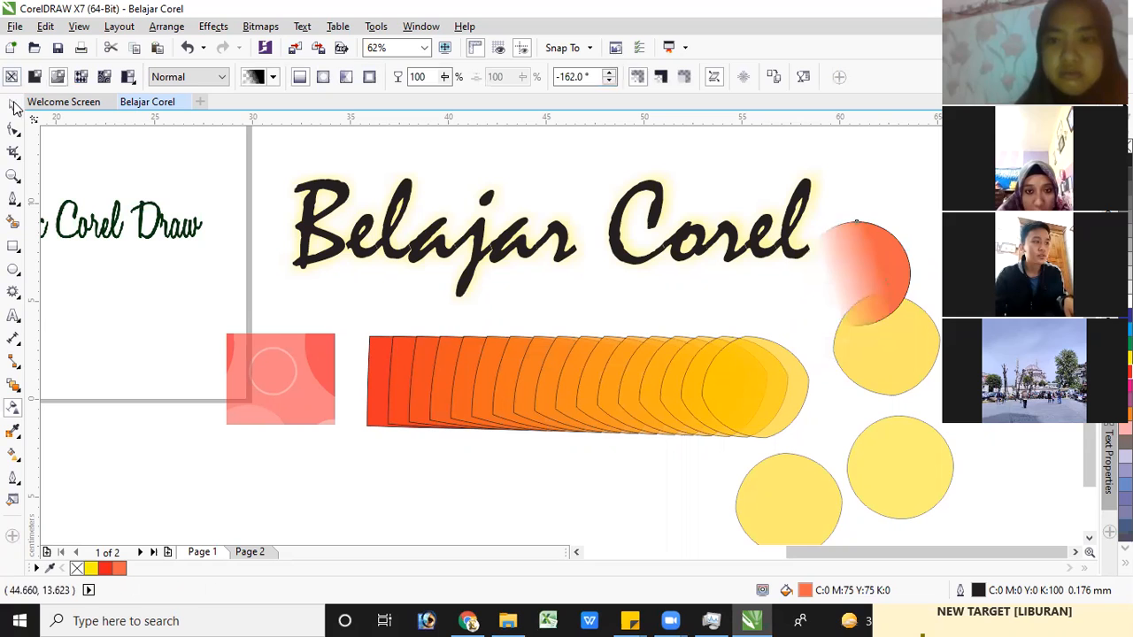
{"action": "left_click", "coordinate": [12, 105]}
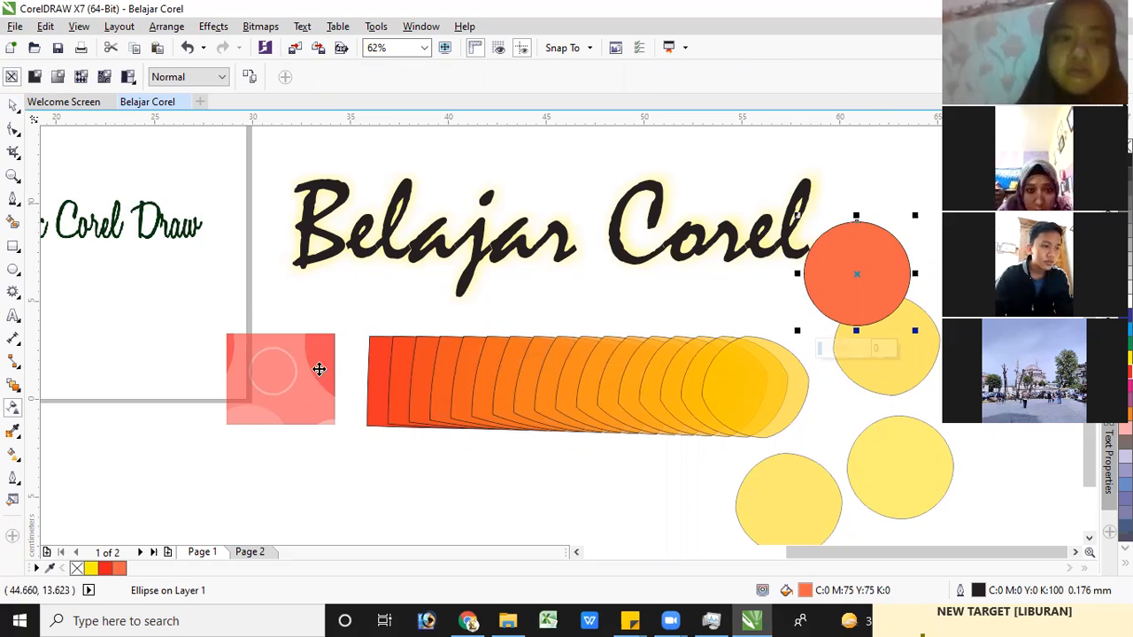
Remove the pattern transparency from the red rectangle and move the orange-red circle onto the rectangle's upper-right corner
{"action": "left_click", "coordinate": [274, 381]}
{"action": "left_click", "coordinate": [12, 408]}
{"action": "left_click_drag", "start_coordinate": [857, 274], "coordinate": [419, 306]}
{"action": "left_click", "coordinate": [12, 77]}
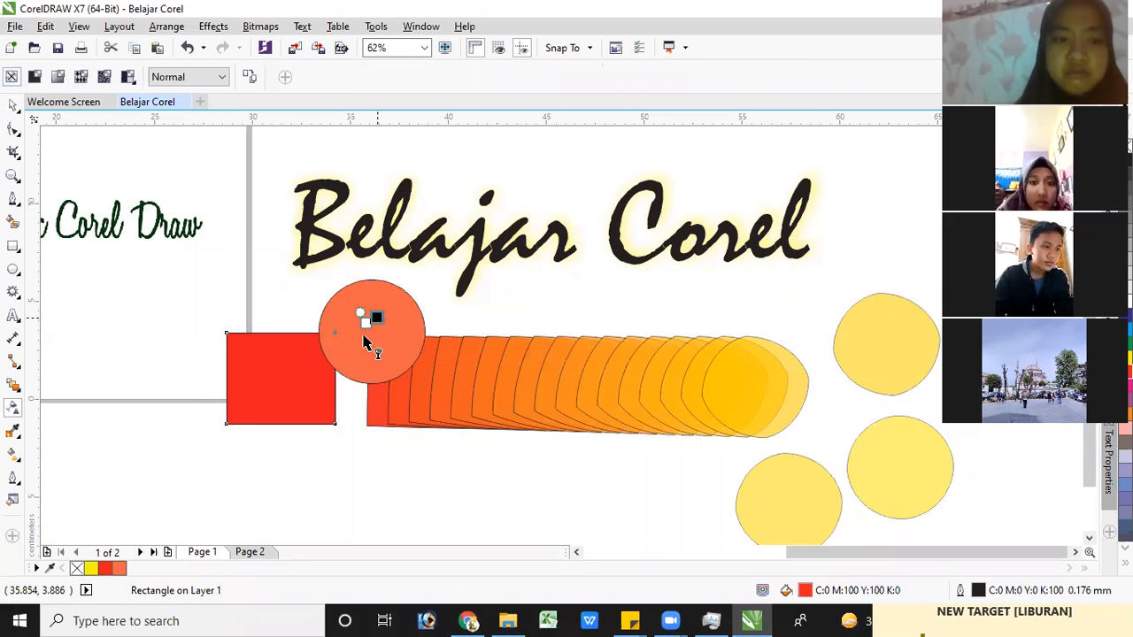
Delete the orange-red circle and the red rectangle from the drawing
{"action": "left_click", "coordinate": [15, 105]}
{"action": "left_click", "coordinate": [366, 342]}
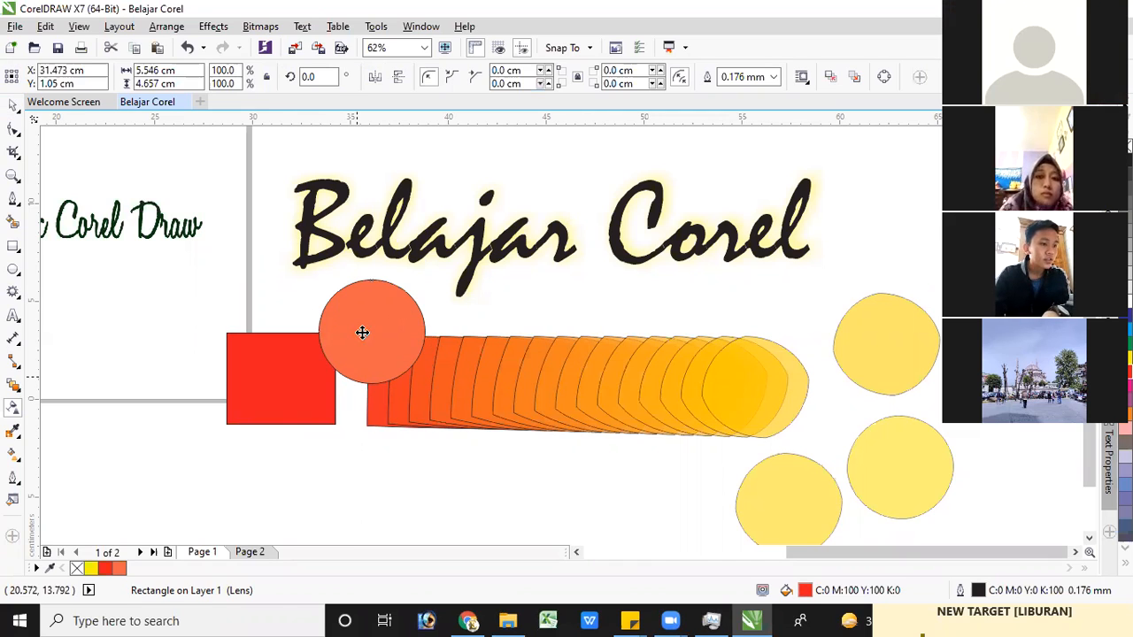
{"action": "key", "text": "Delete"}
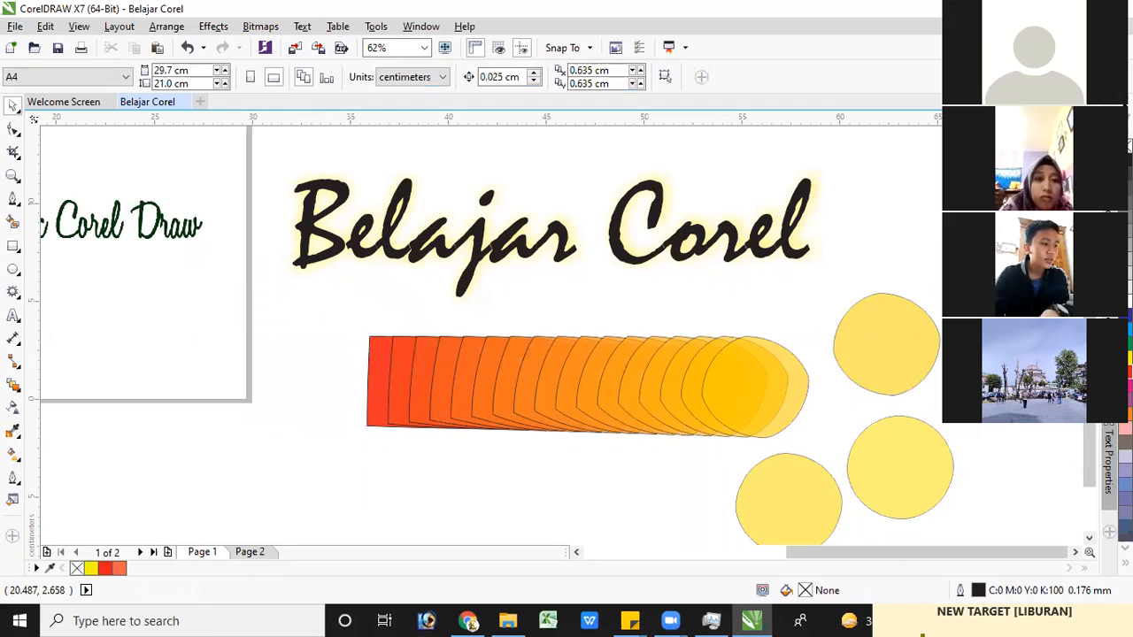
Try a linear fountain fill from red to white on the leftmost shape of the overlapping red-to-yellow row
{"action": "left_click", "coordinate": [13, 432]}
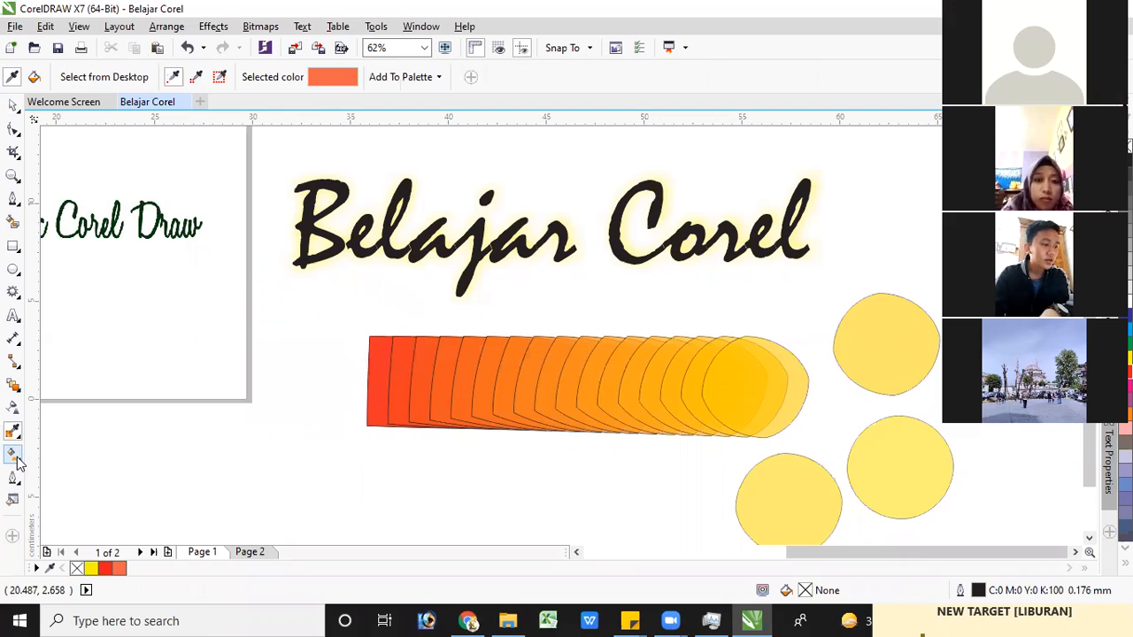
{"action": "left_click", "coordinate": [15, 455]}
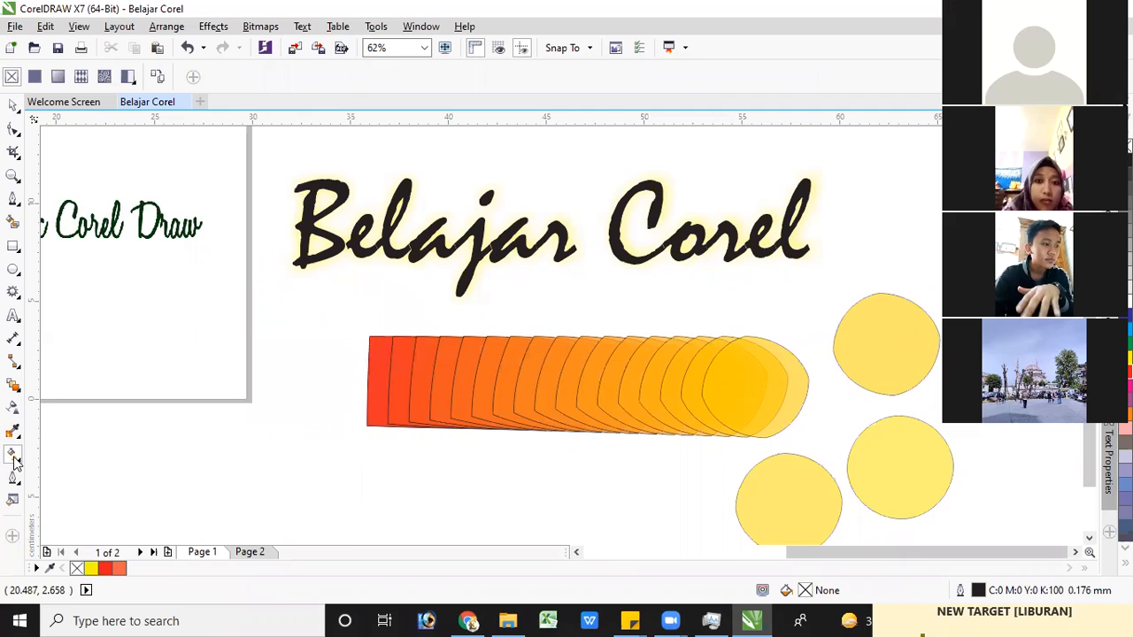
{"action": "left_click", "coordinate": [371, 370]}
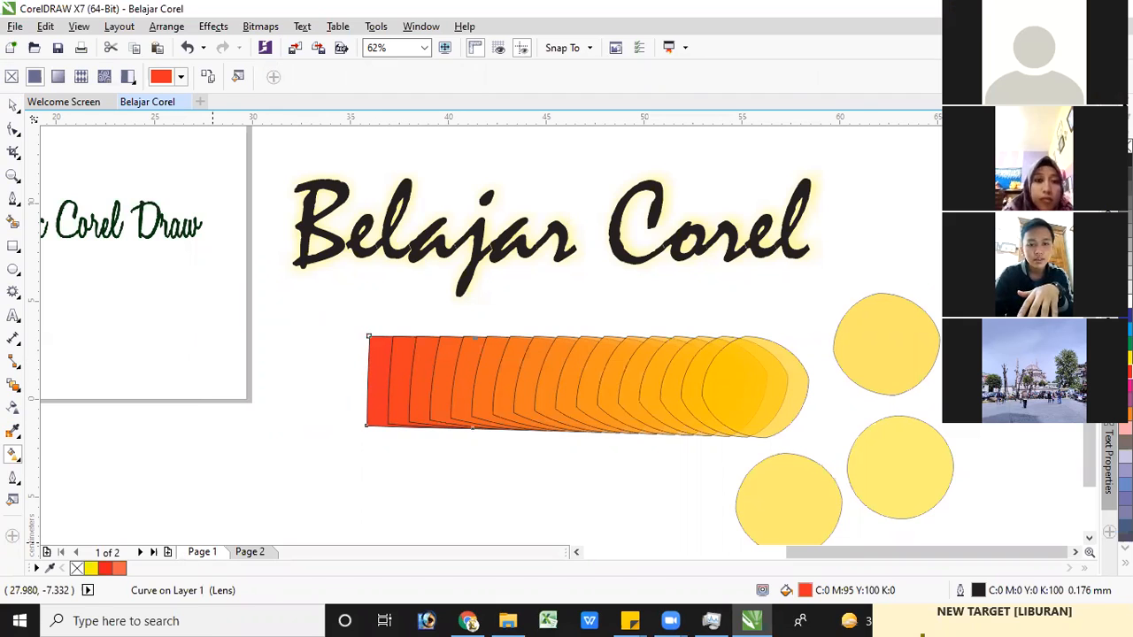
{"action": "left_click", "coordinate": [1124, 563]}
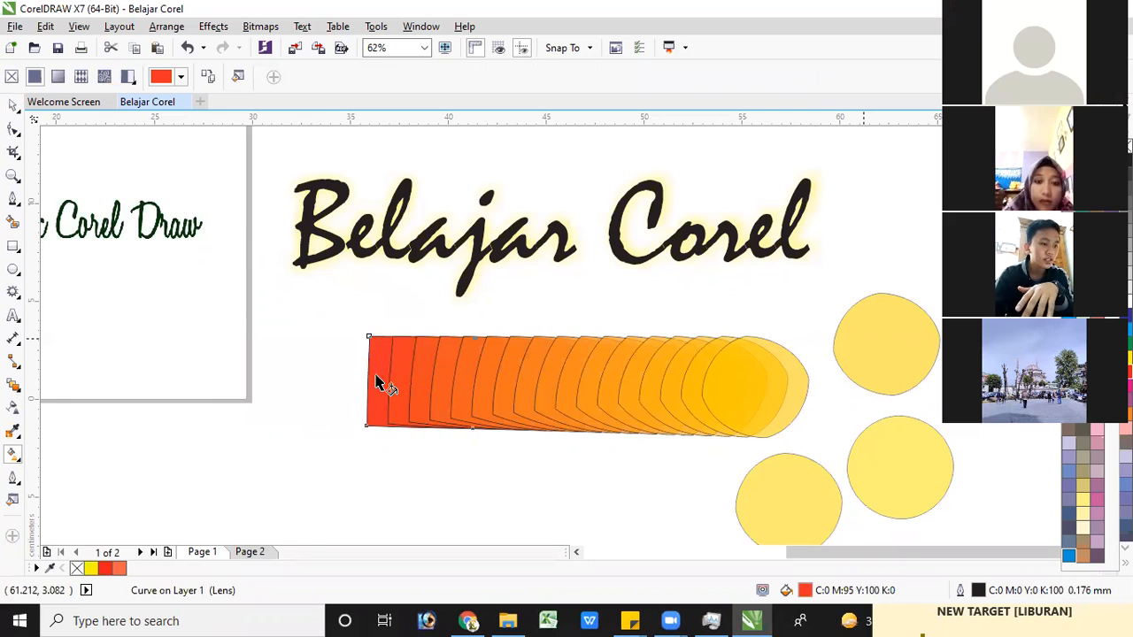
{"action": "left_click_drag", "start_coordinate": [374, 381], "coordinate": [319, 369]}
Move the leftmost red shape out of the overlapping row, into the empty space to its left
{"action": "left_click", "coordinate": [13, 106]}
{"action": "left_click", "coordinate": [387, 372]}
{"action": "left_click_drag", "start_coordinate": [373, 361], "coordinate": [269, 335]}
Switch the separated red shape to a uniform fill, try several blues, and settle on dark navy C100 M89 Y27 K21
{"action": "left_click", "coordinate": [13, 455]}
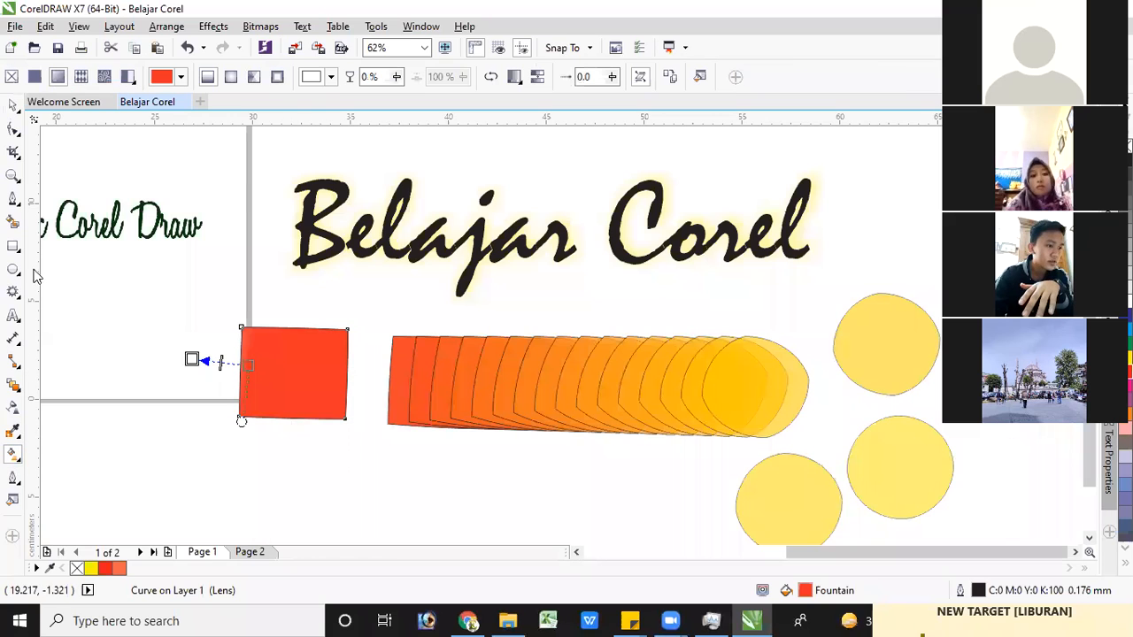
{"action": "left_click", "coordinate": [34, 76]}
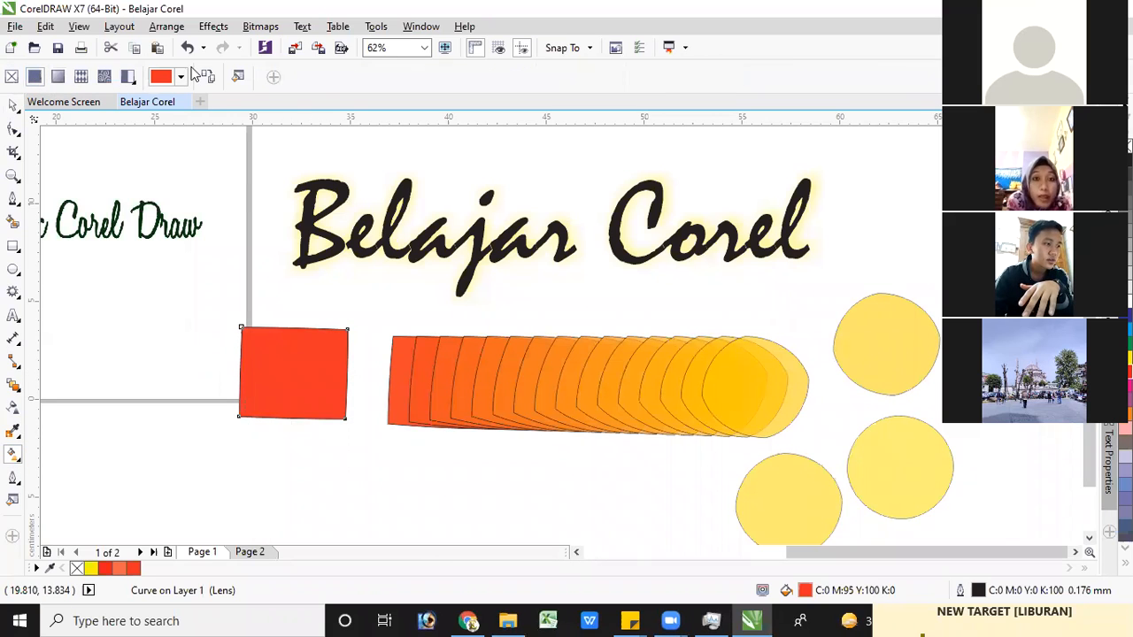
{"action": "left_click", "coordinate": [180, 78]}
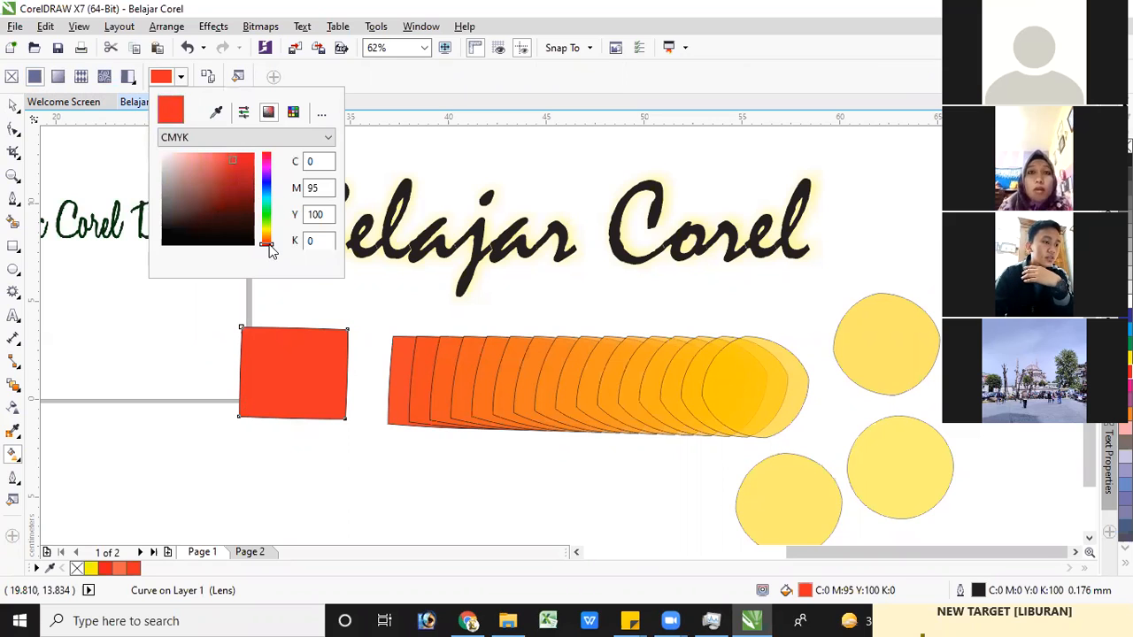
{"action": "mouse_move", "coordinate": [271, 240]}
{"action": "left_mouse_down"}
{"action": "mouse_move", "coordinate": [269, 157]}
{"action": "mouse_move", "coordinate": [275, 210]}
{"action": "mouse_move", "coordinate": [275, 195]}
{"action": "left_mouse_up"}
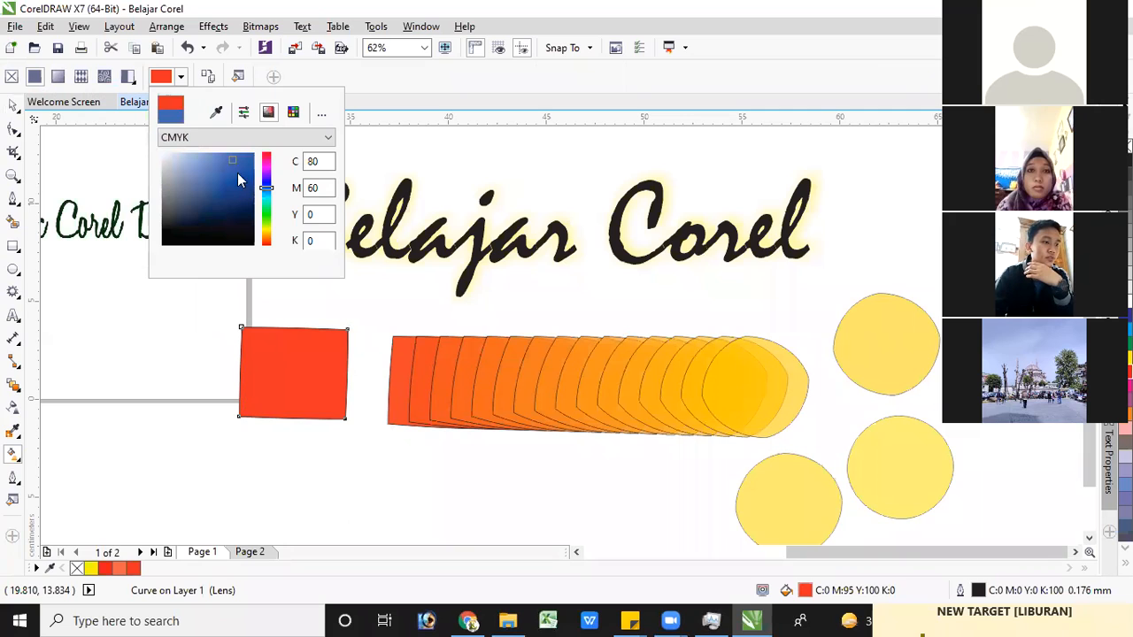
{"action": "left_click", "coordinate": [232, 186]}
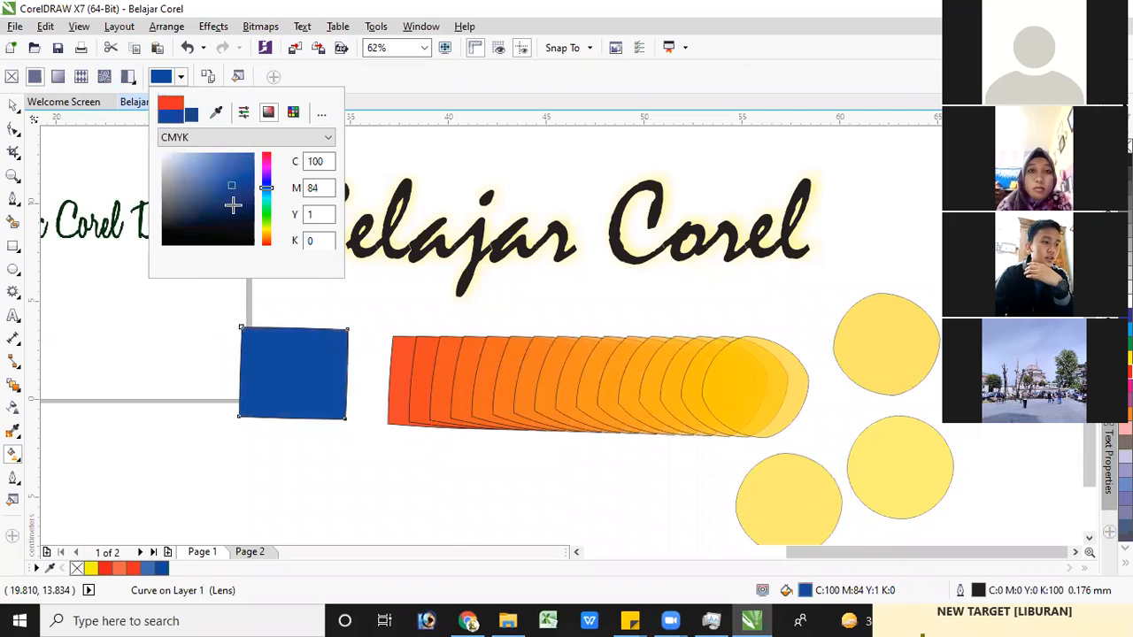
{"action": "left_click", "coordinate": [207, 181]}
{"action": "left_click", "coordinate": [211, 155]}
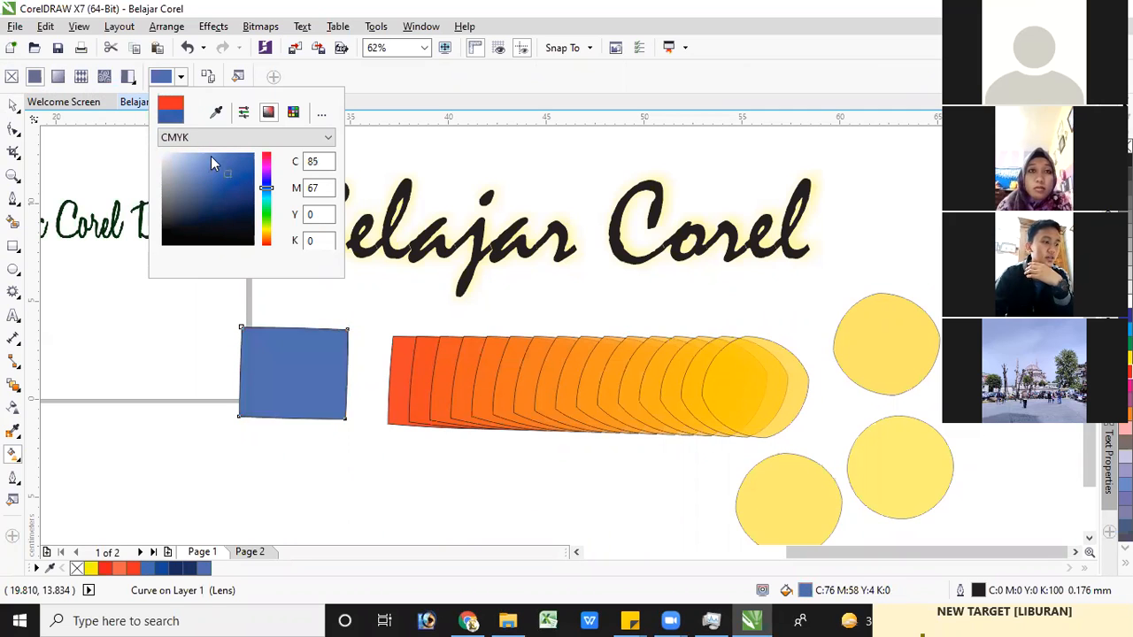
{"action": "left_click", "coordinate": [228, 202]}
{"action": "left_click", "coordinate": [201, 492]}
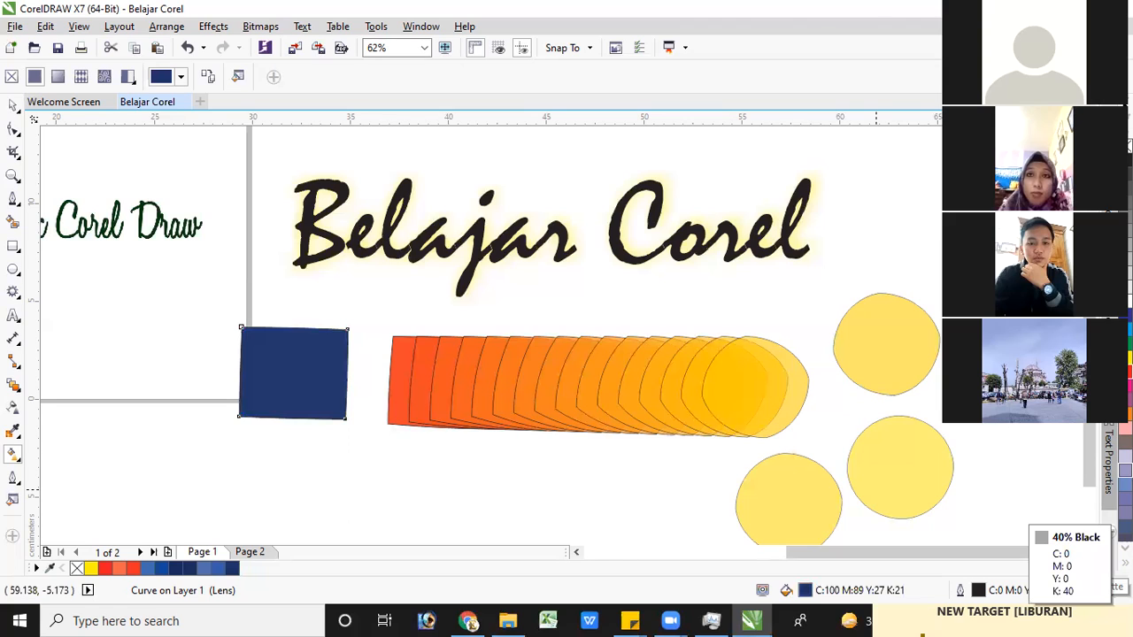
Give the navy shape a 2.5 mm outline and color the outline red
{"action": "left_click", "coordinate": [1126, 562]}
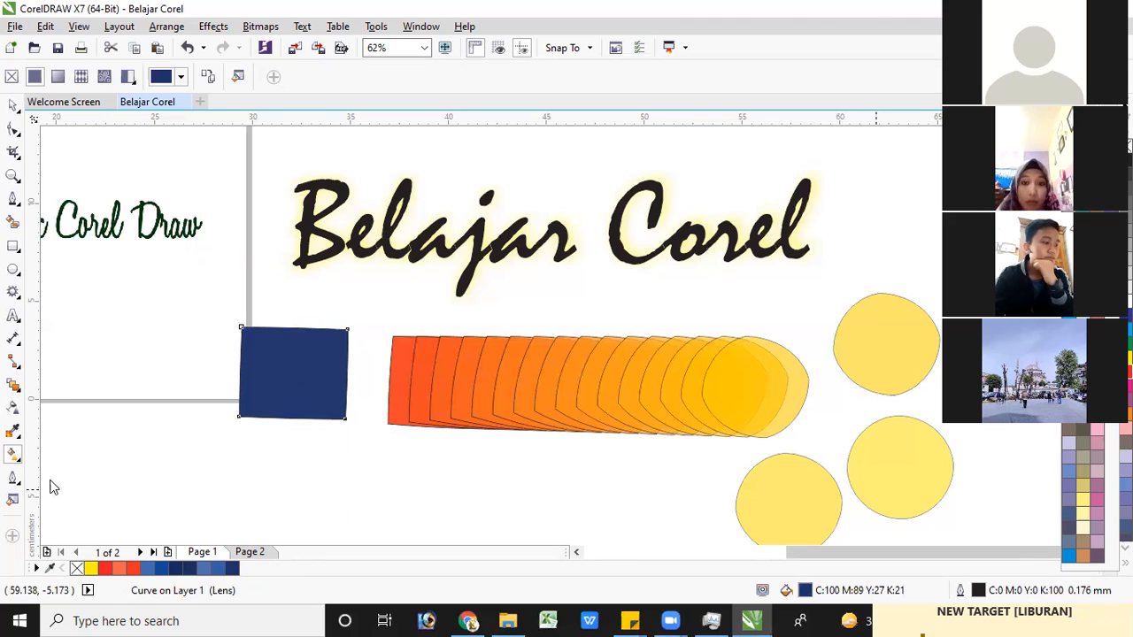
{"action": "left_click", "coordinate": [16, 478]}
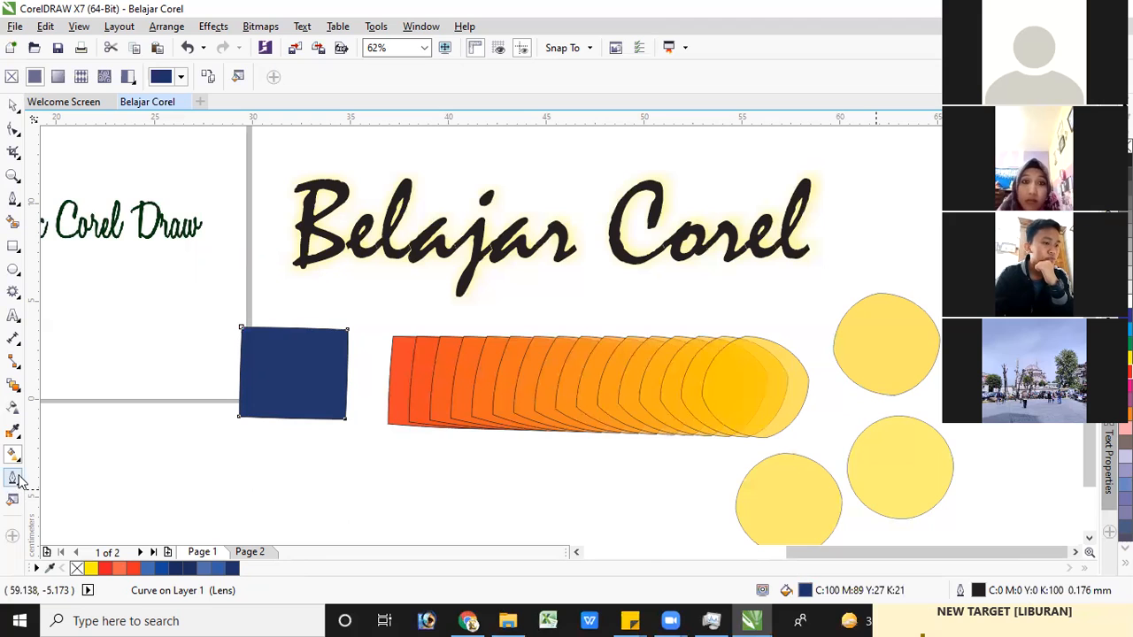
{"action": "left_click", "coordinate": [15, 480]}
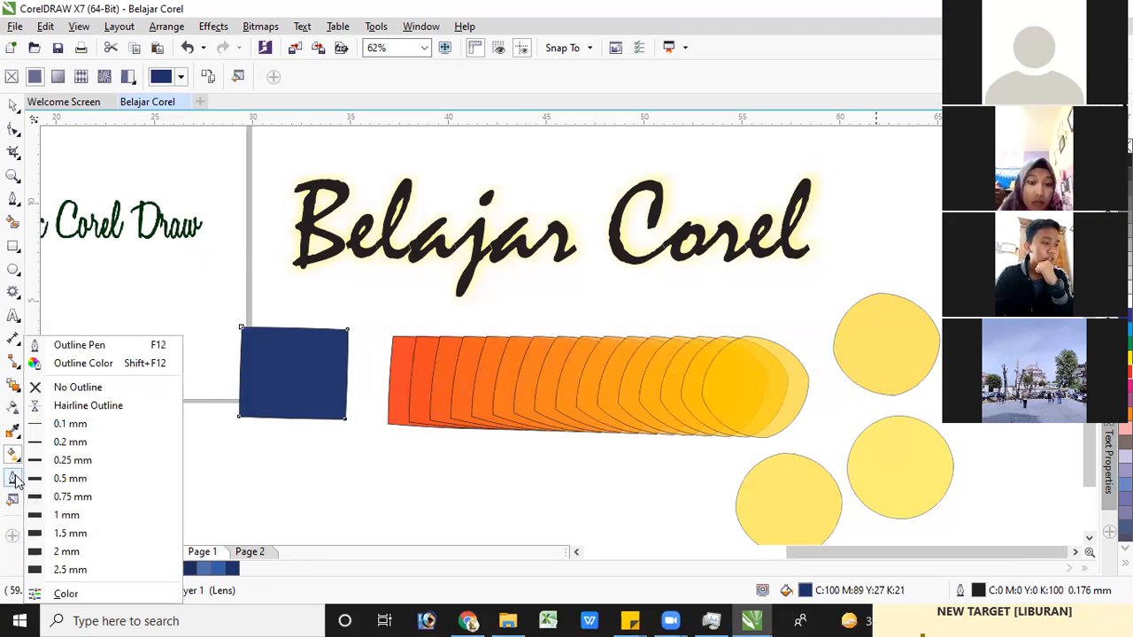
{"action": "left_click", "coordinate": [15, 480]}
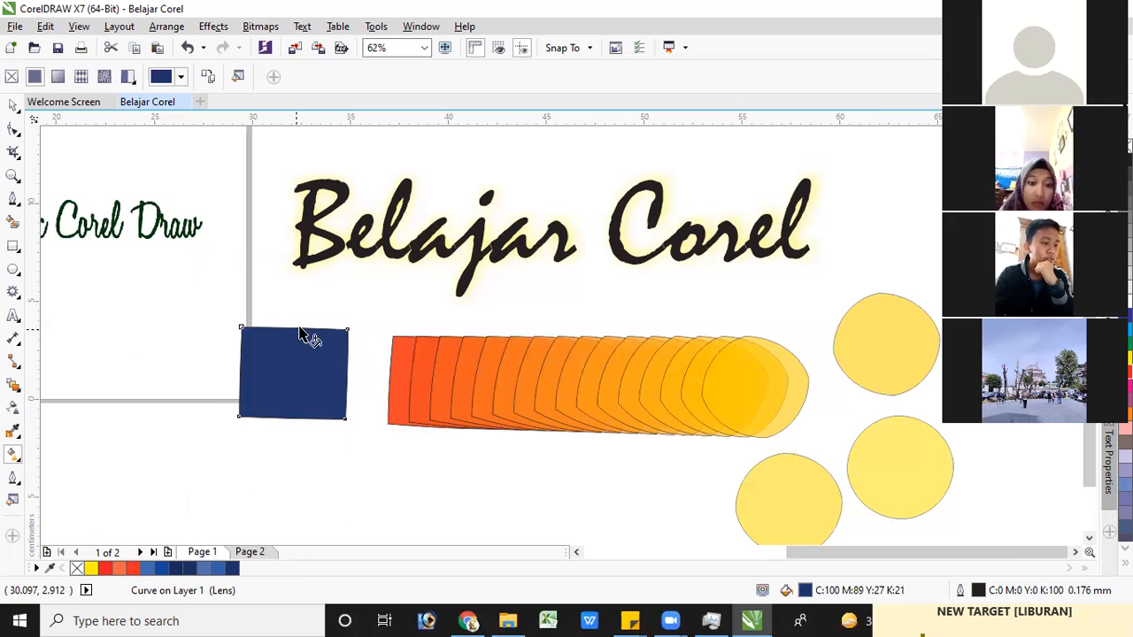
{"action": "left_click", "coordinate": [15, 480]}
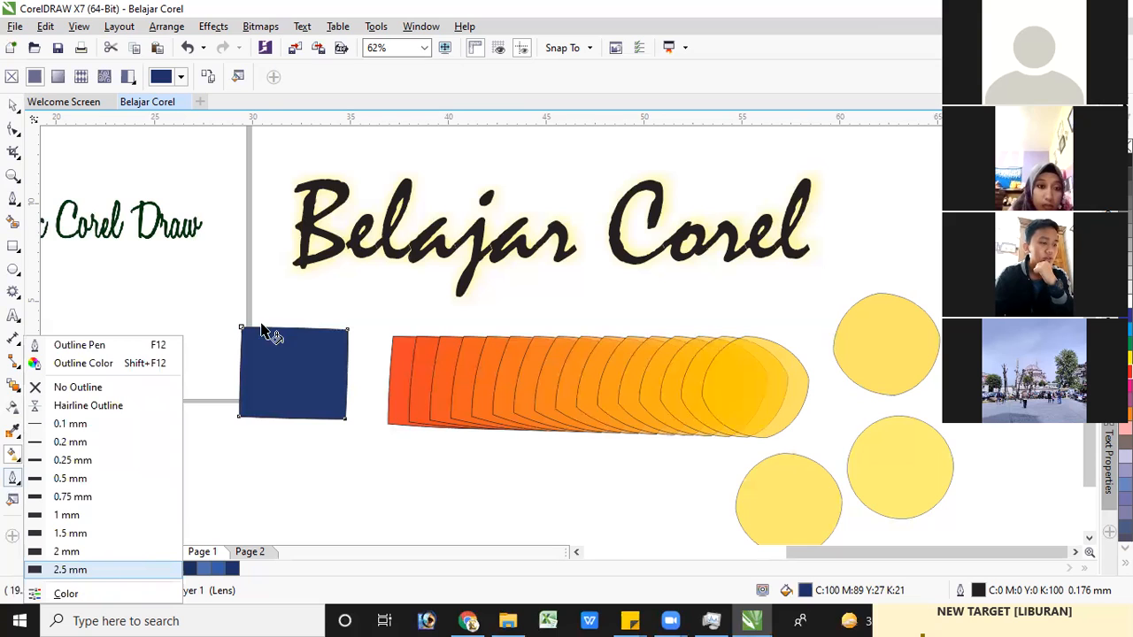
{"action": "left_click", "coordinate": [71, 570]}
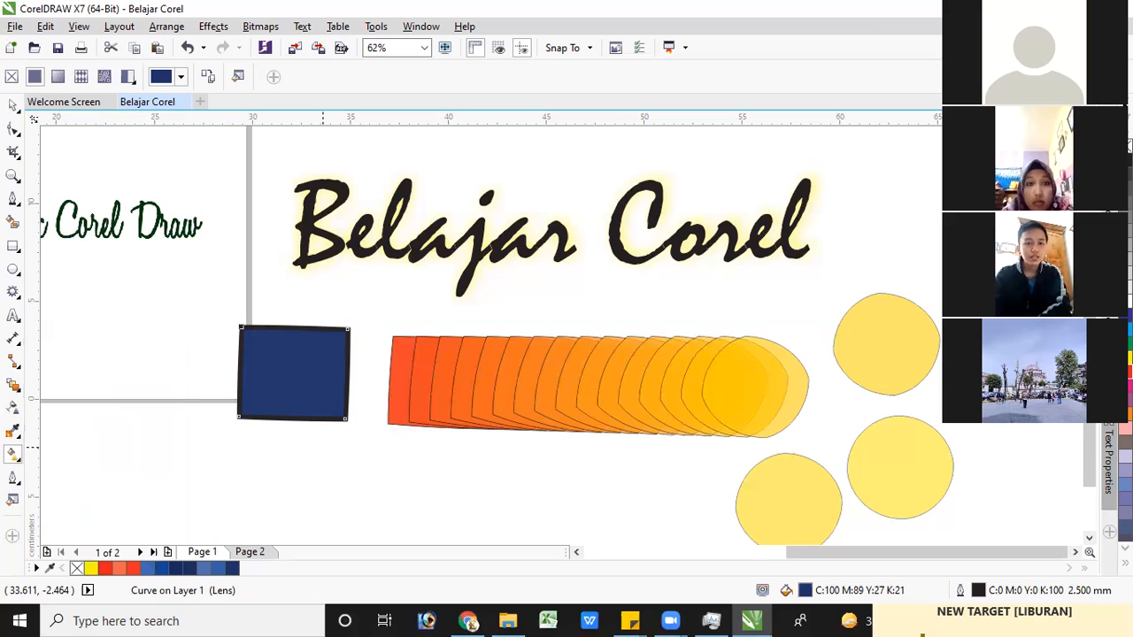
{"action": "right_click", "coordinate": [1128, 372]}
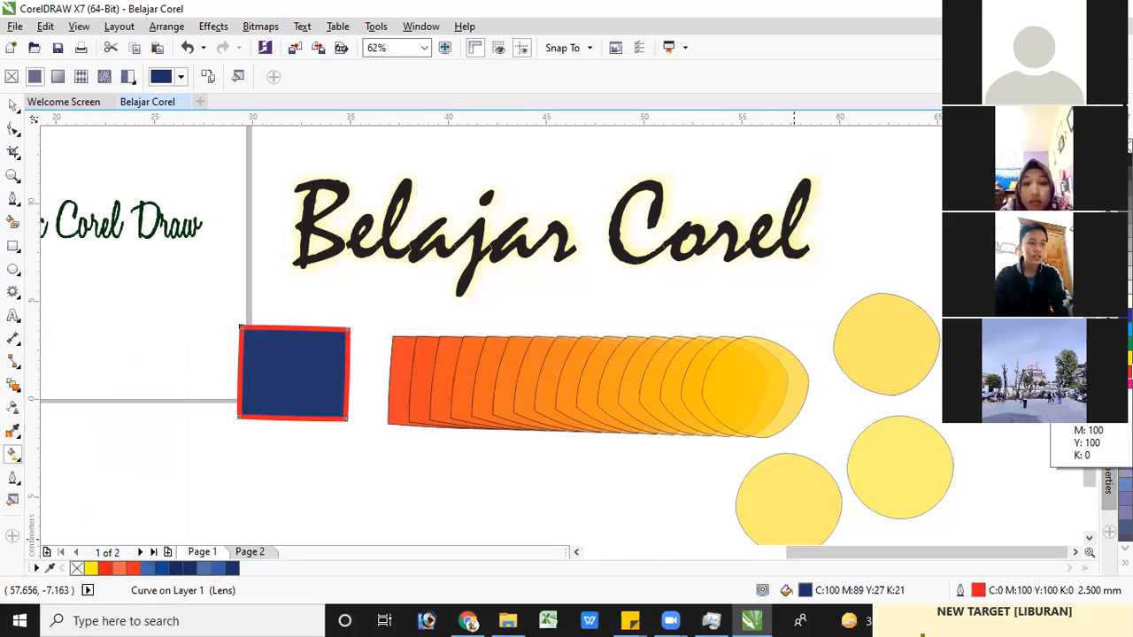
Add a yellow outline 0.5 mm wide to the "Belajar Corel" text
{"action": "left_click", "coordinate": [485, 243]}
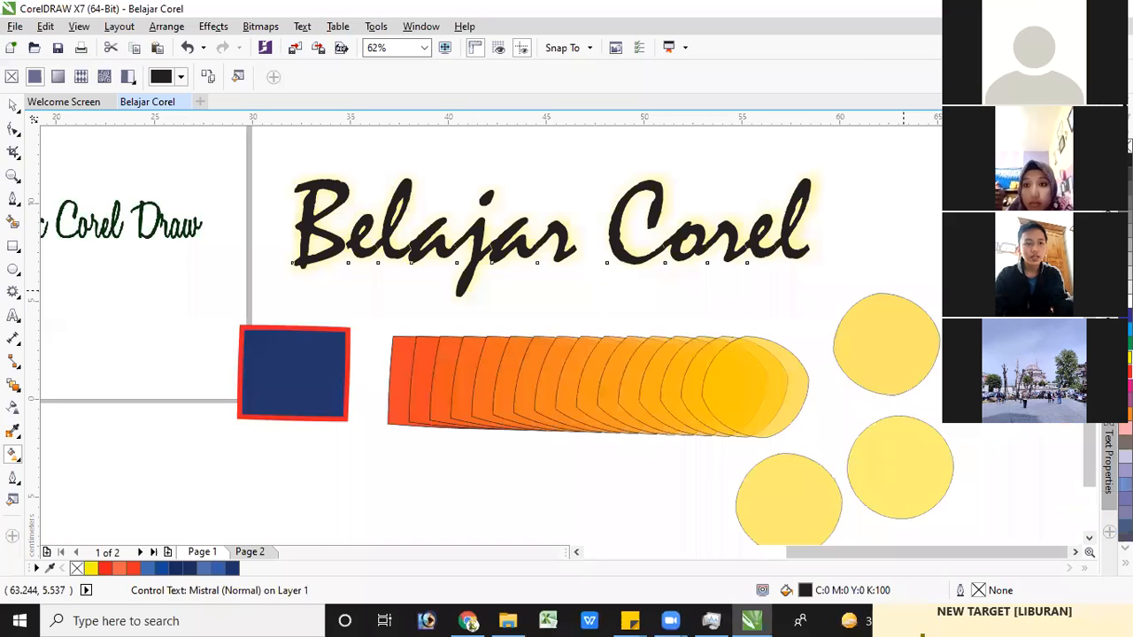
{"action": "right_click", "coordinate": [1125, 357]}
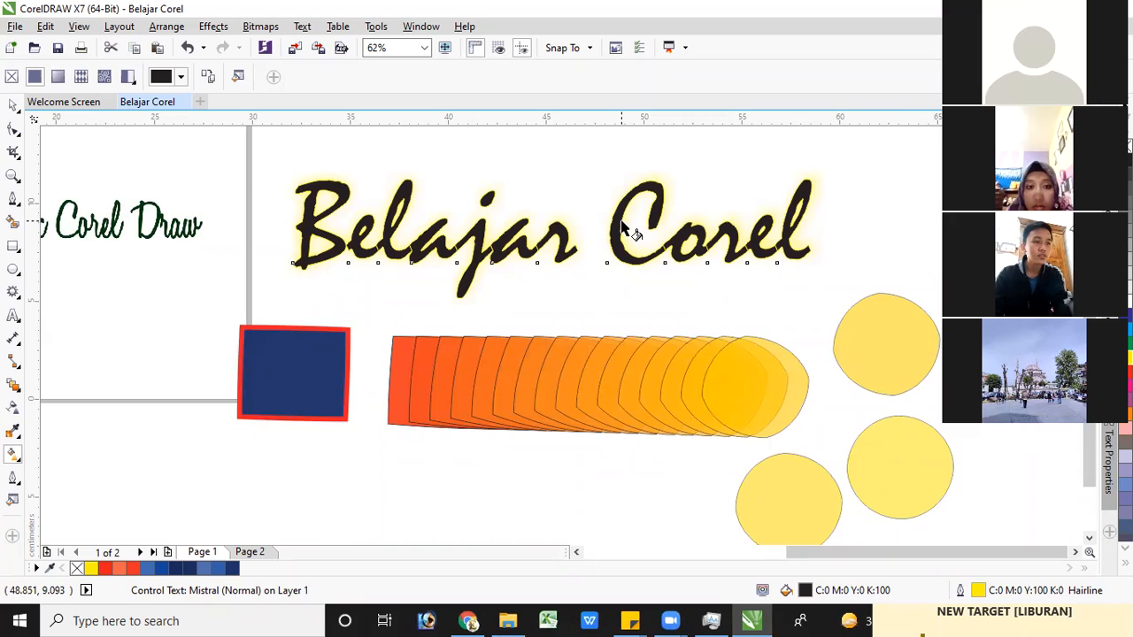
{"action": "left_click", "coordinate": [14, 480]}
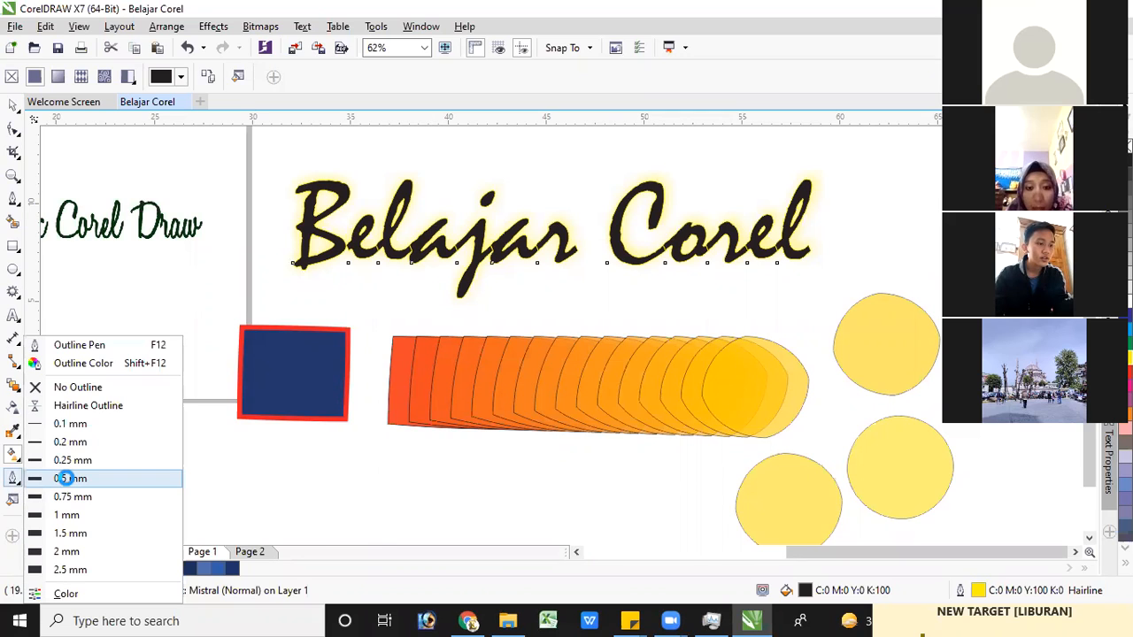
{"action": "left_click", "coordinate": [64, 478]}
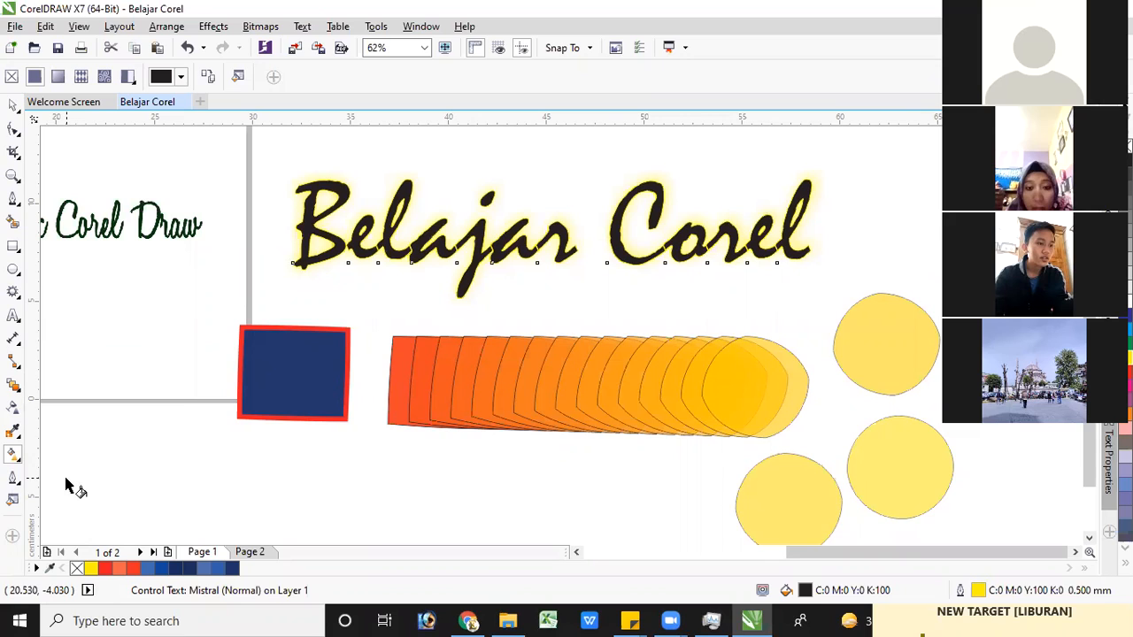
Try a 2.5 mm outline on the "Belajar Corel" text, and set the outline width to 1 mm
{"action": "left_click", "coordinate": [15, 479]}
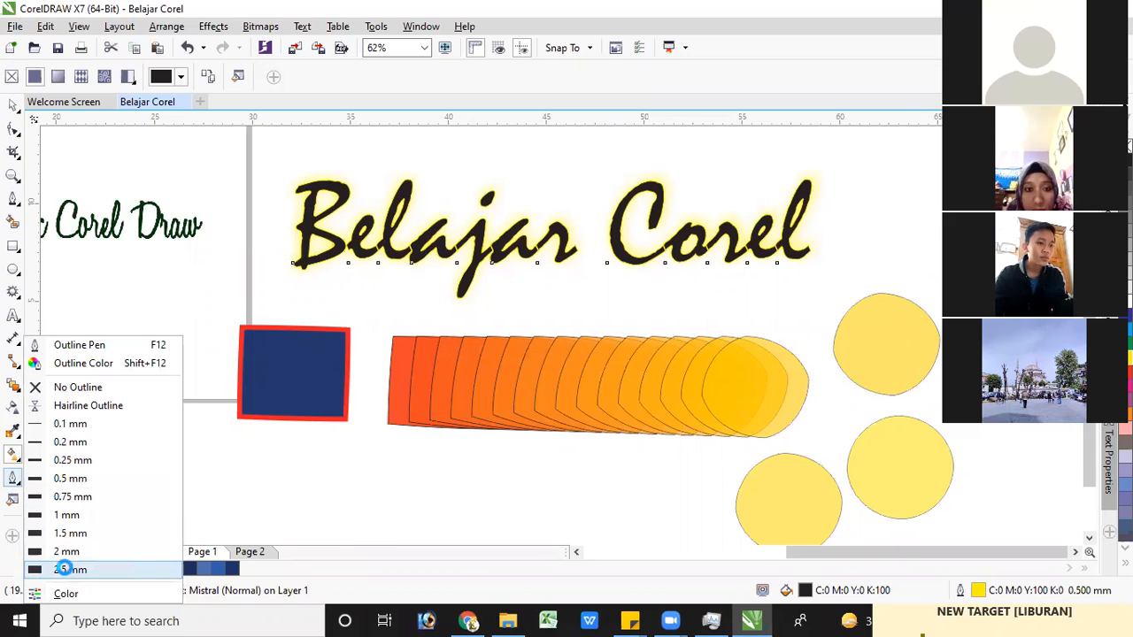
{"action": "left_click", "coordinate": [65, 569]}
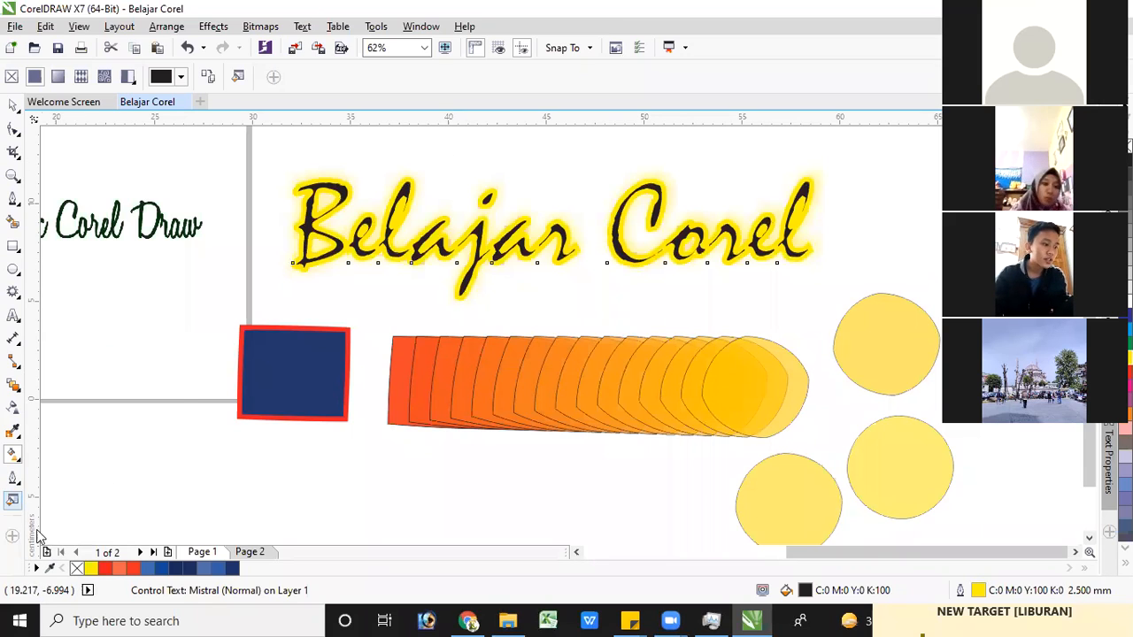
{"action": "left_click", "coordinate": [15, 478]}
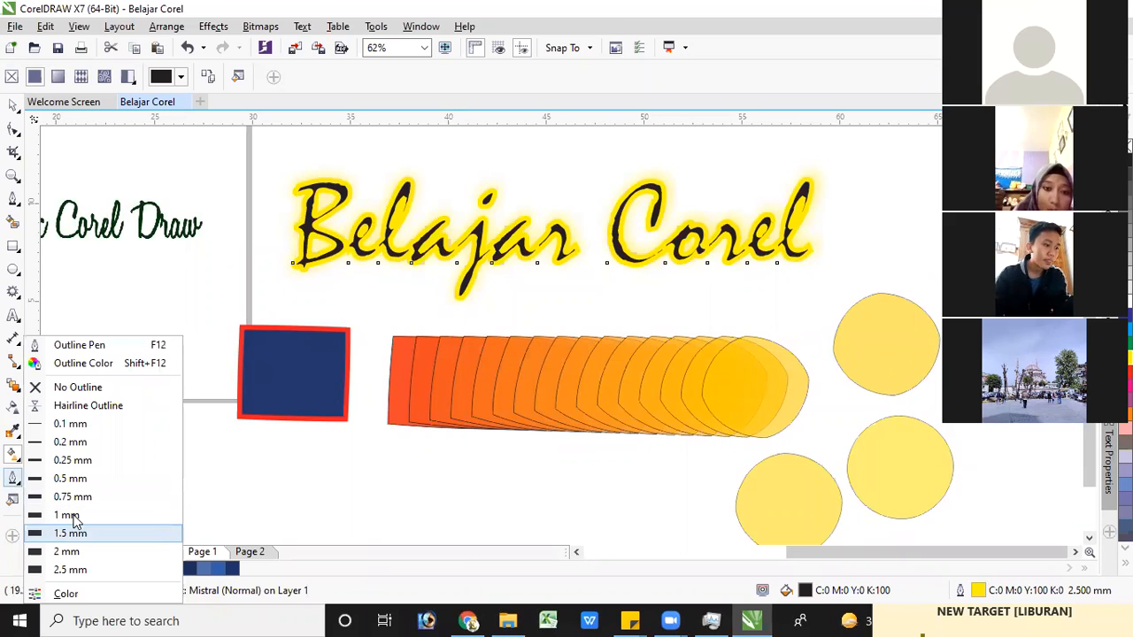
{"action": "left_click", "coordinate": [71, 514]}
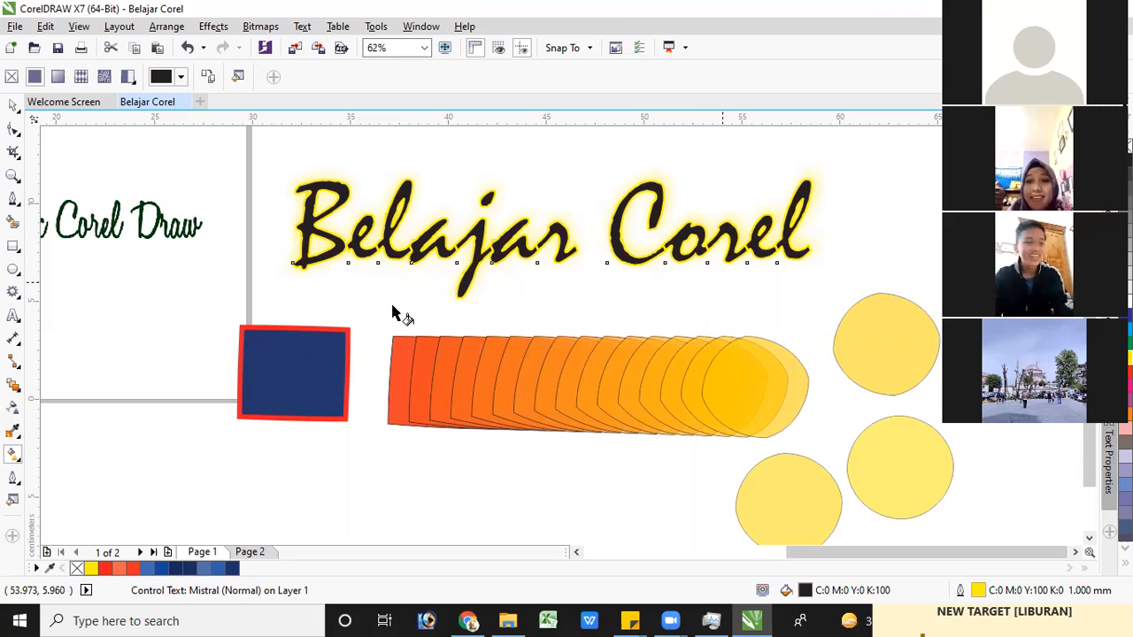
{"action": "left_click", "coordinate": [14, 105]}
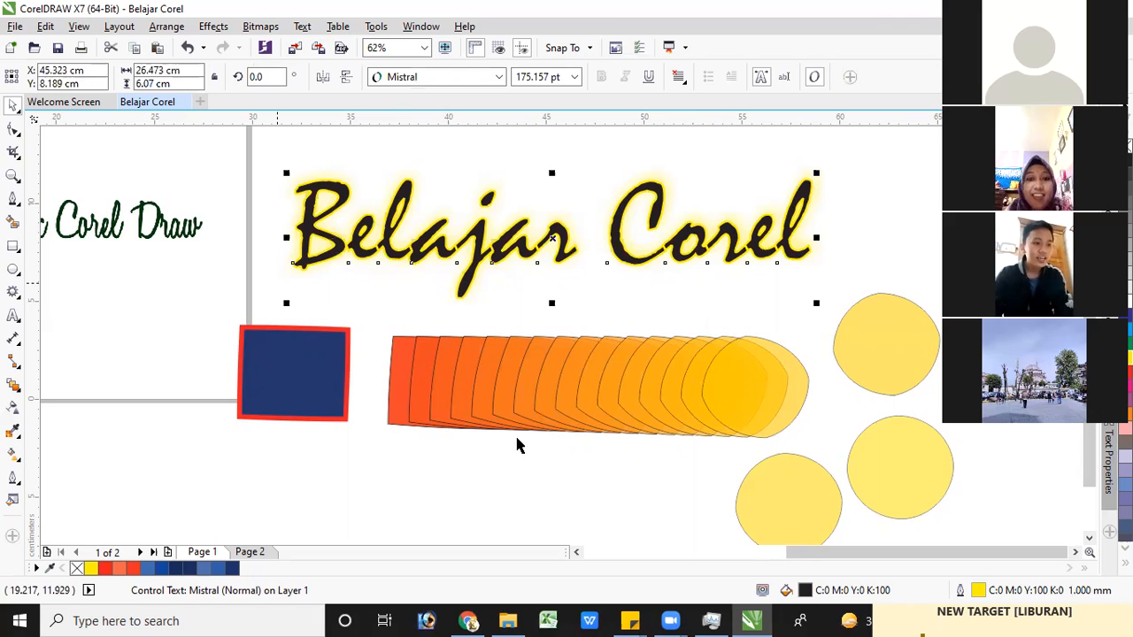
Move the navy shape below the "Corel Draw" text and enlarge it proportionally to about 8.75 × 7.4 cm
{"action": "left_click", "coordinate": [311, 393]}
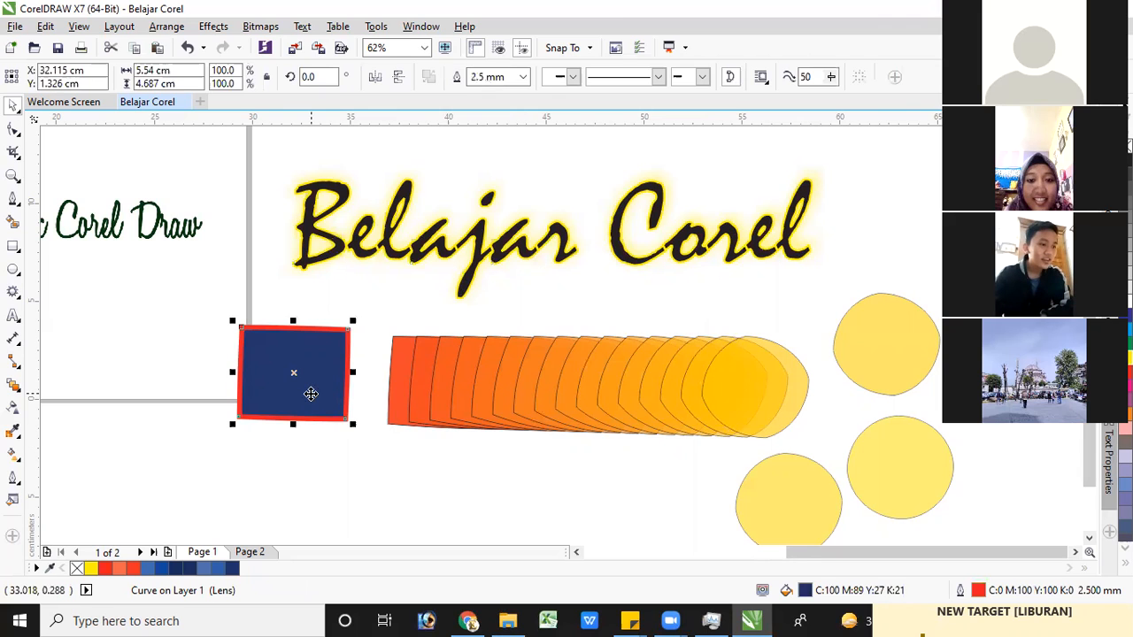
{"action": "left_click", "coordinate": [28, 393]}
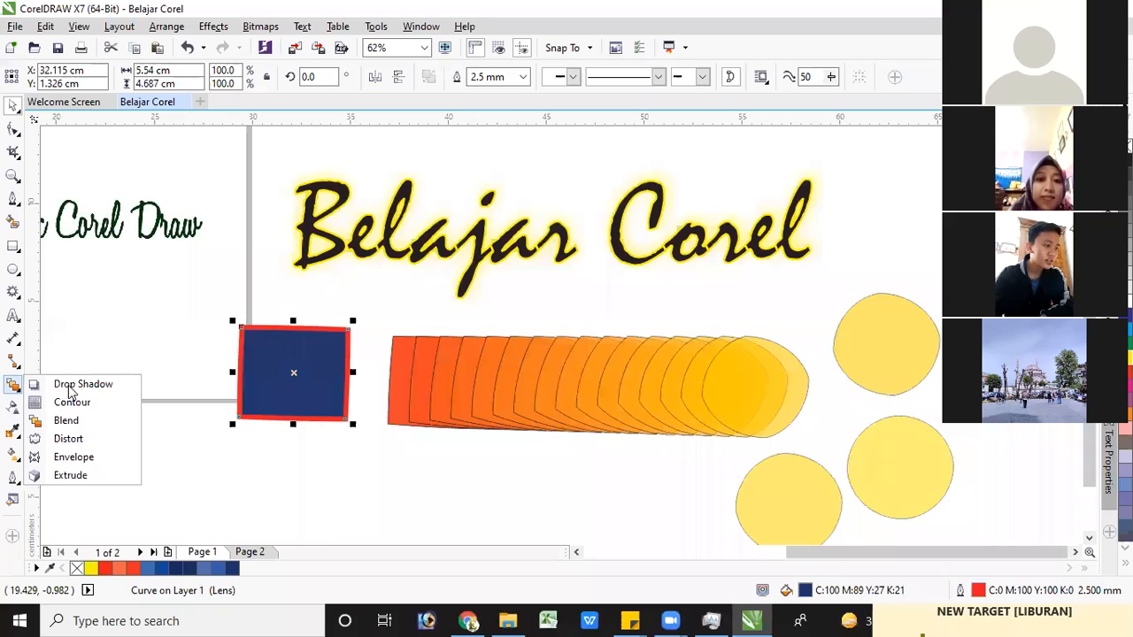
{"action": "left_click", "coordinate": [73, 391]}
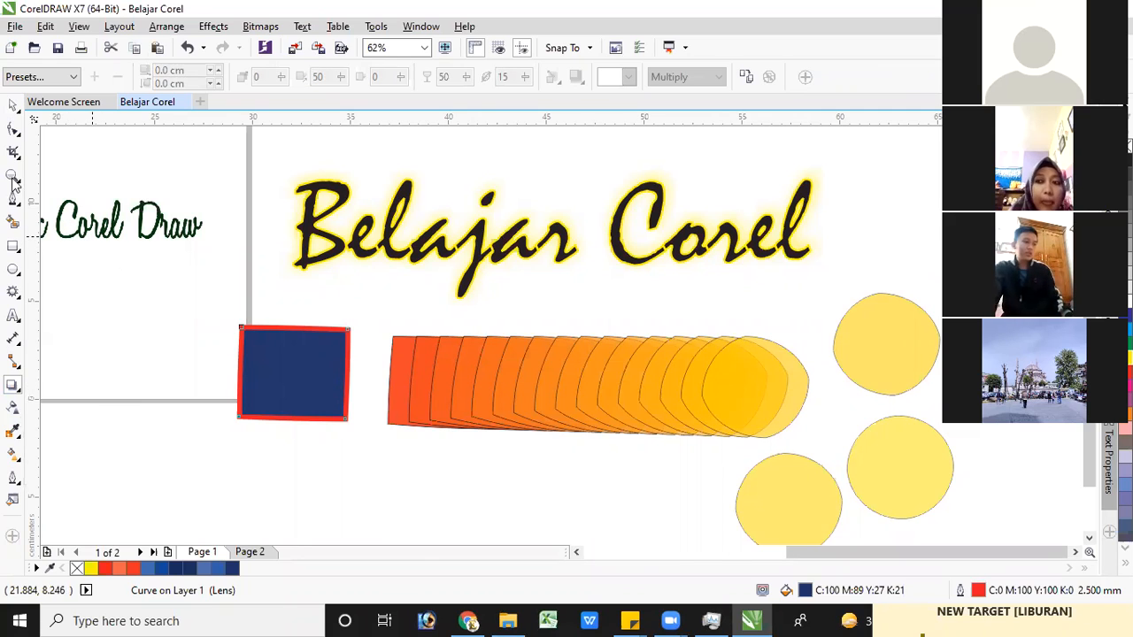
{"action": "left_click", "coordinate": [13, 106]}
{"action": "left_click_drag", "start_coordinate": [281, 357], "coordinate": [142, 309]}
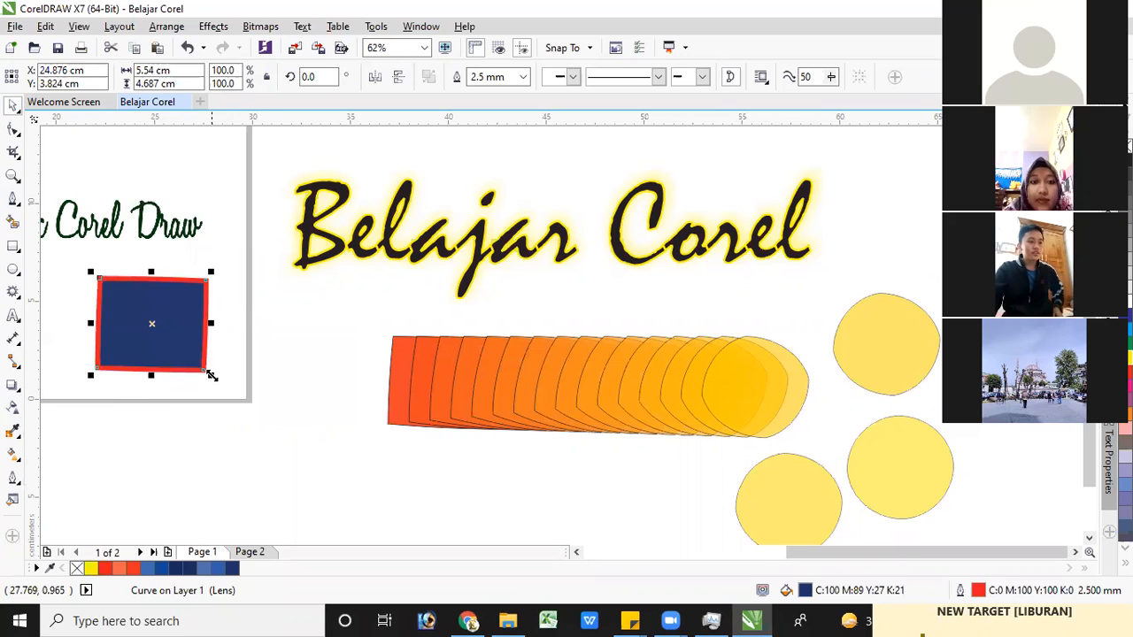
{"action": "left_click_drag", "start_coordinate": [228, 390], "coordinate": [270, 424]}
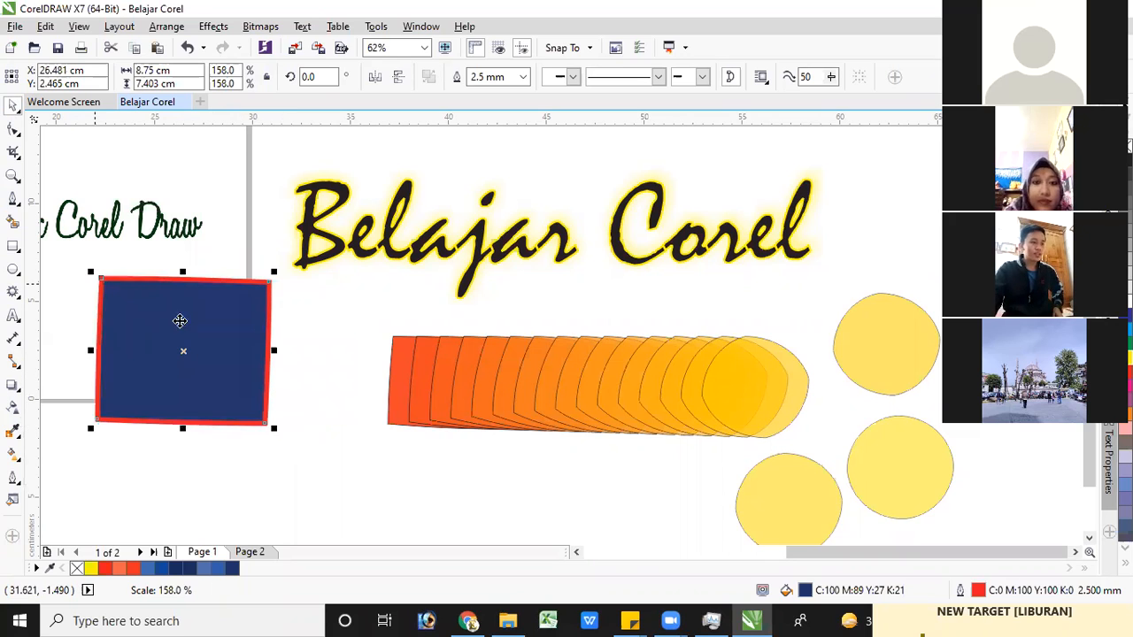
Add a drop shadow across the navy shape from its left edge and try shadow opacities of 76 and 100
{"action": "left_click", "coordinate": [13, 387]}
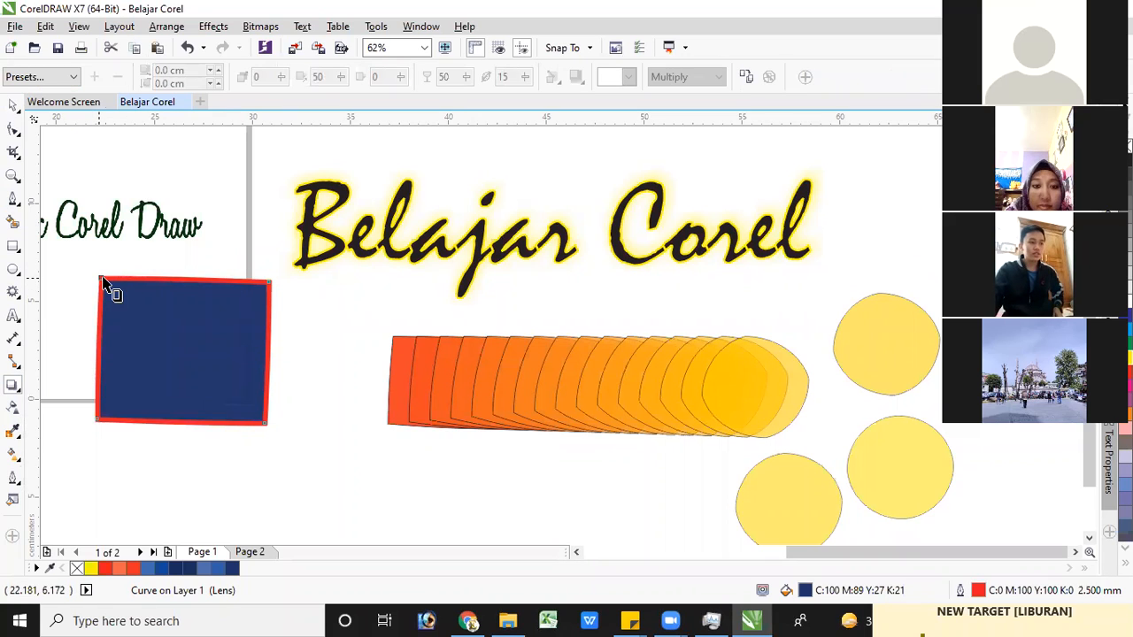
{"action": "left_click_drag", "start_coordinate": [93, 351], "coordinate": [249, 353]}
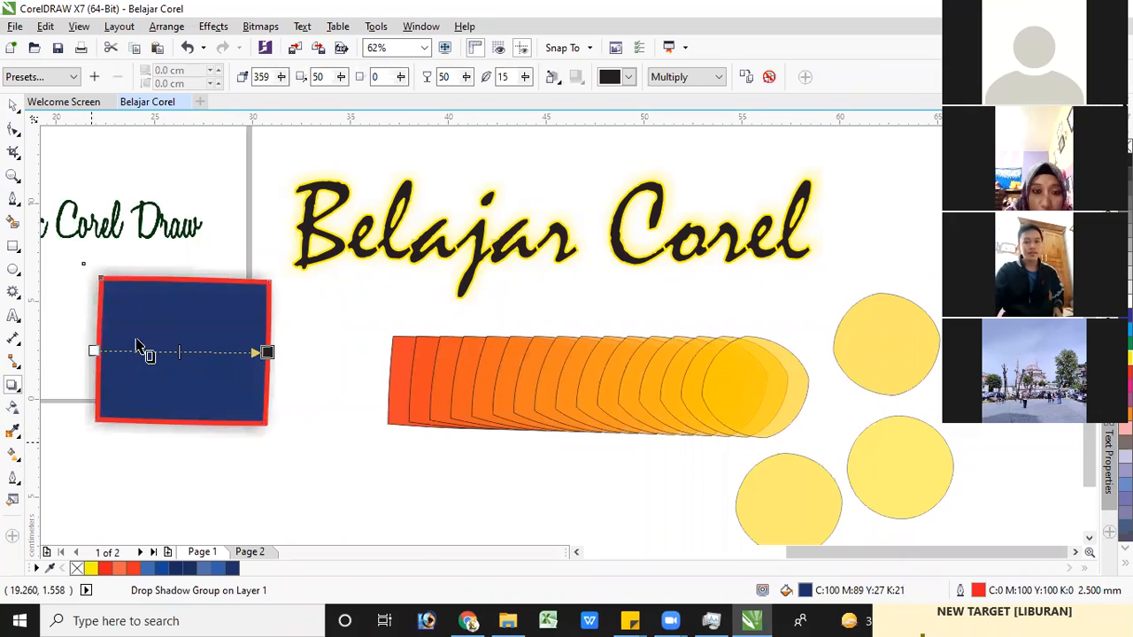
{"action": "left_click", "coordinate": [468, 81]}
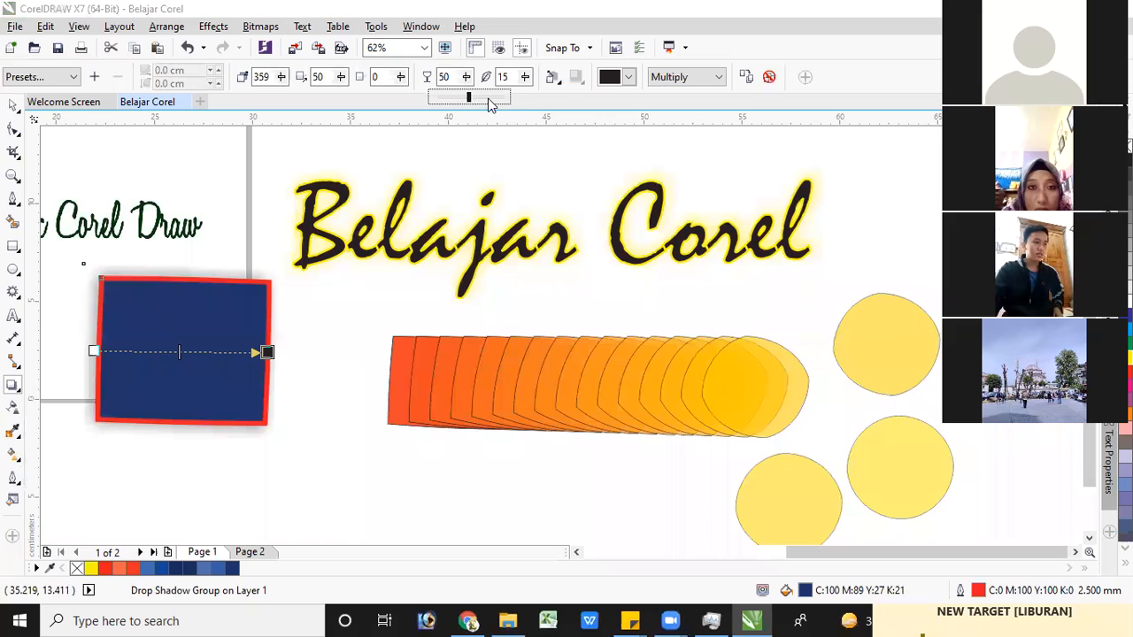
{"action": "left_click", "coordinate": [488, 99]}
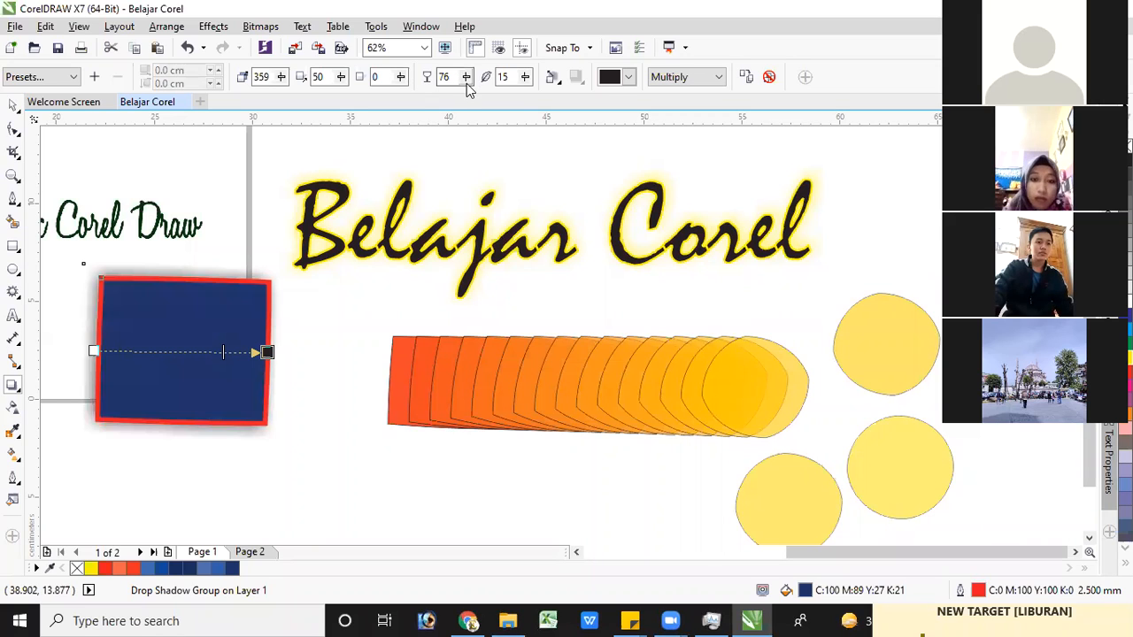
{"action": "left_click", "coordinate": [495, 104]}
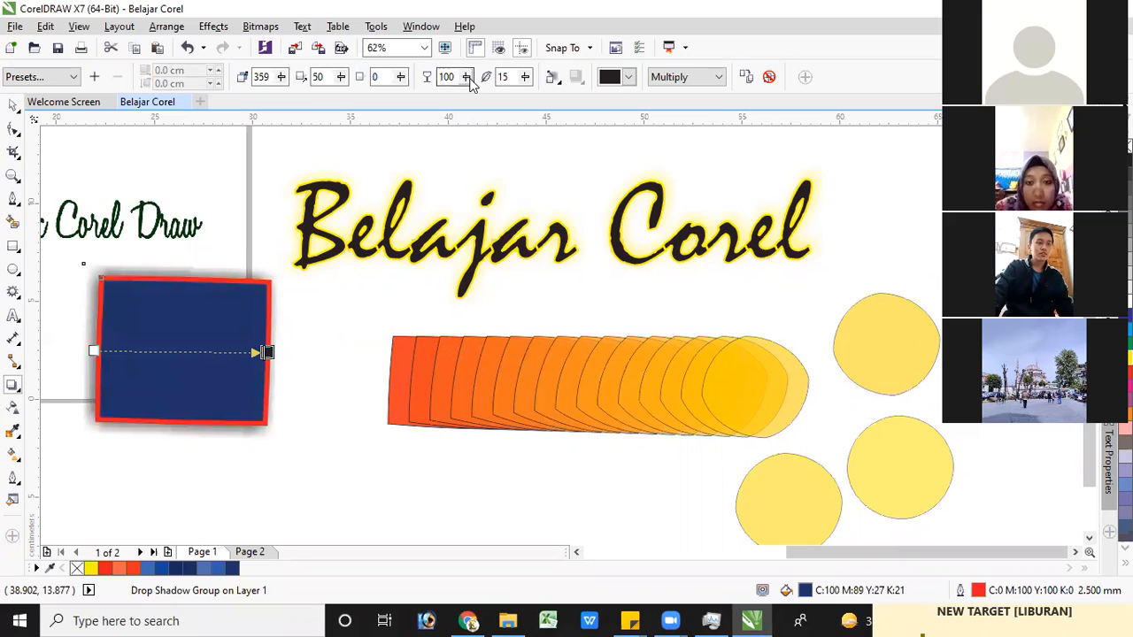
Try a shadow opacity of 0 on the navy shape, and set the shadow's fade to 42 and opacity to 44
{"action": "left_click", "coordinate": [467, 78]}
{"action": "left_click_drag", "start_coordinate": [468, 97], "coordinate": [381, 105]}
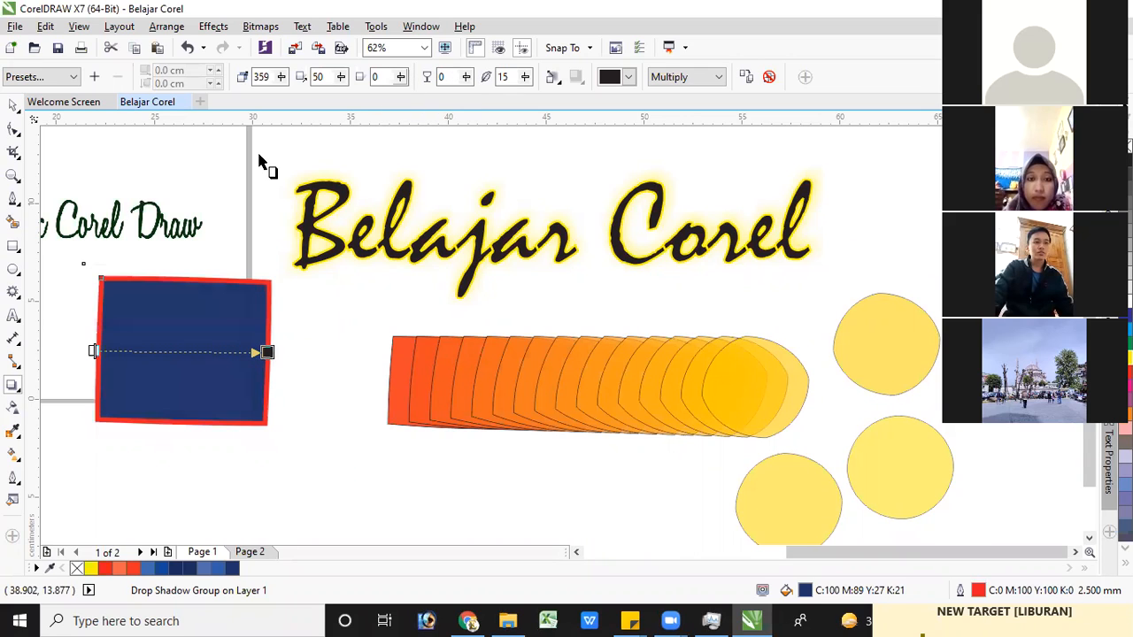
{"action": "left_click", "coordinate": [400, 77]}
{"action": "left_click", "coordinate": [433, 101]}
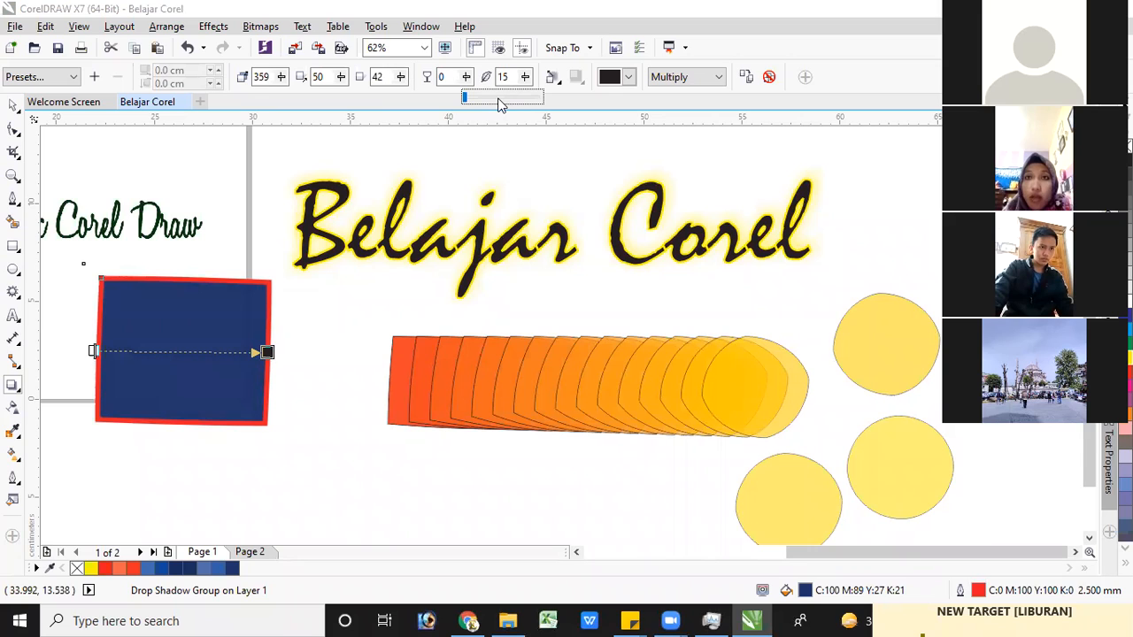
{"action": "left_click", "coordinate": [467, 78]}
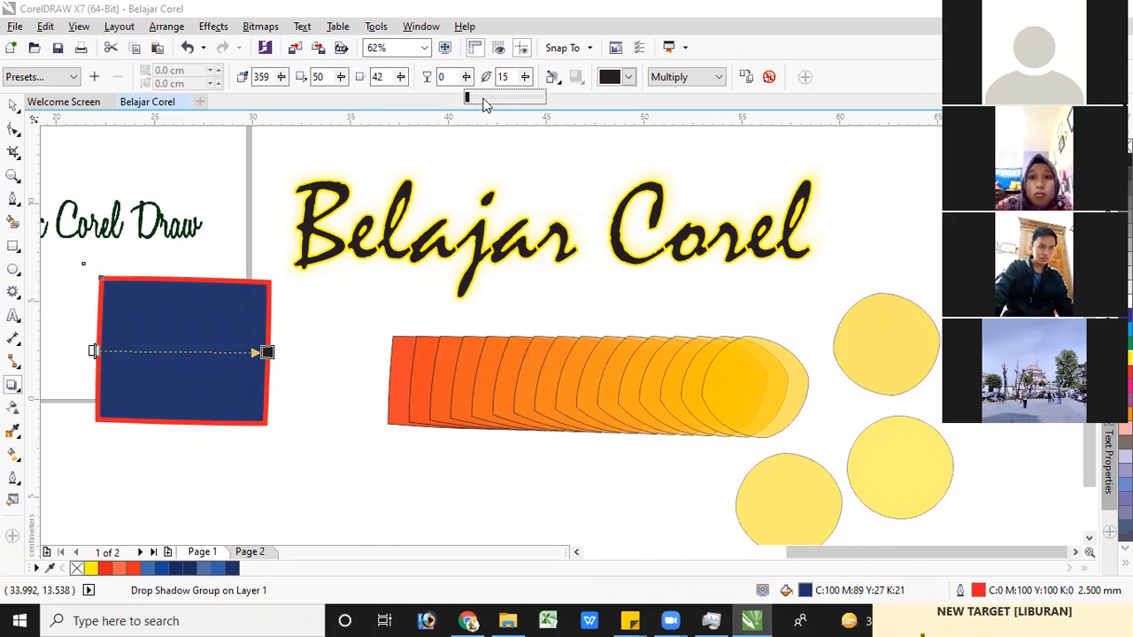
{"action": "left_click", "coordinate": [35, 423]}
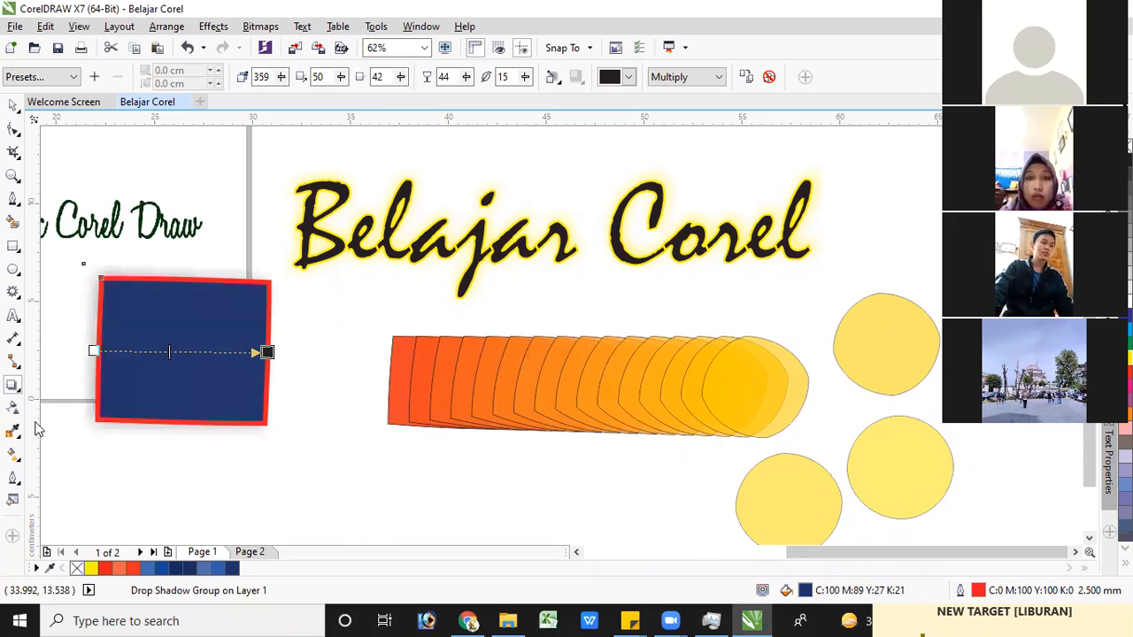
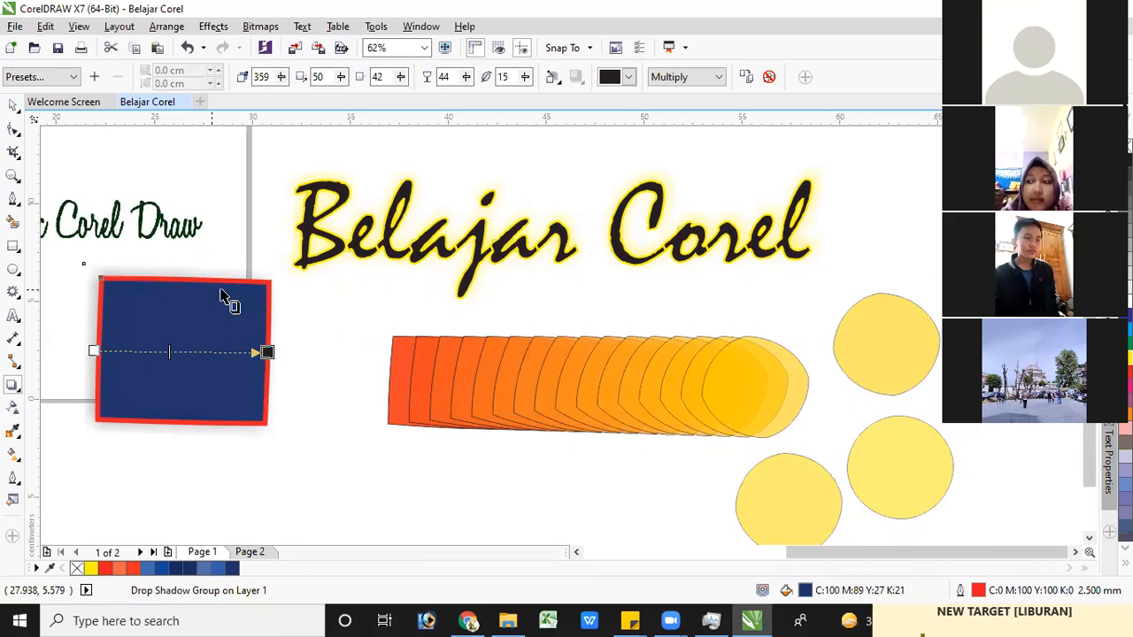
Delete the navy shape together with its drop shadow below the "Corel Draw" text
{"action": "left_click", "coordinate": [13, 104]}
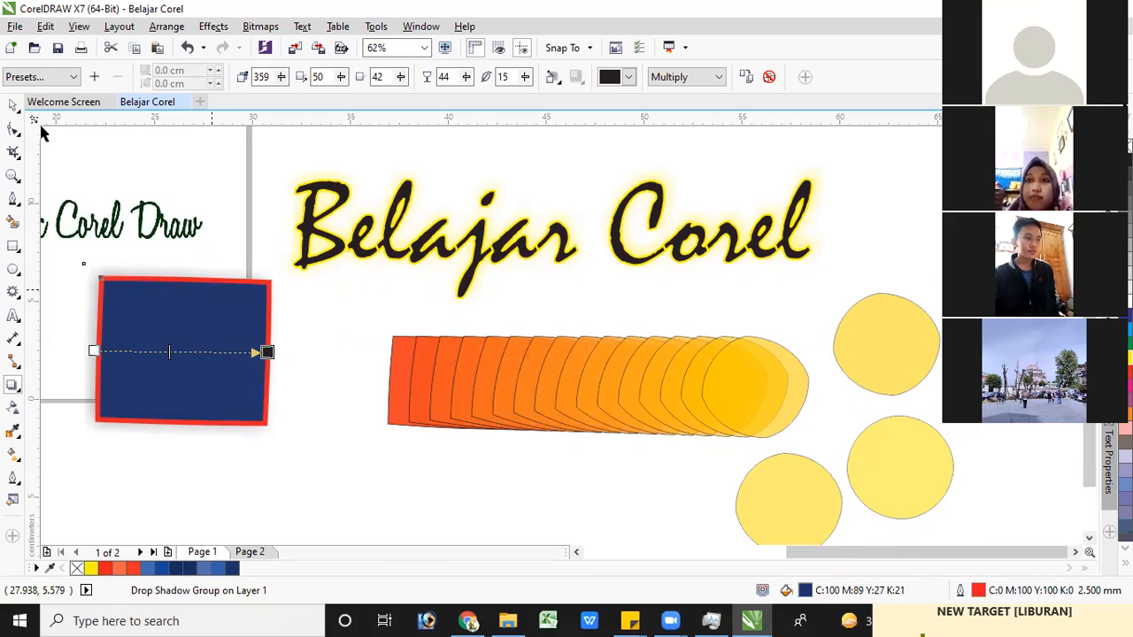
{"action": "left_click", "coordinate": [209, 328]}
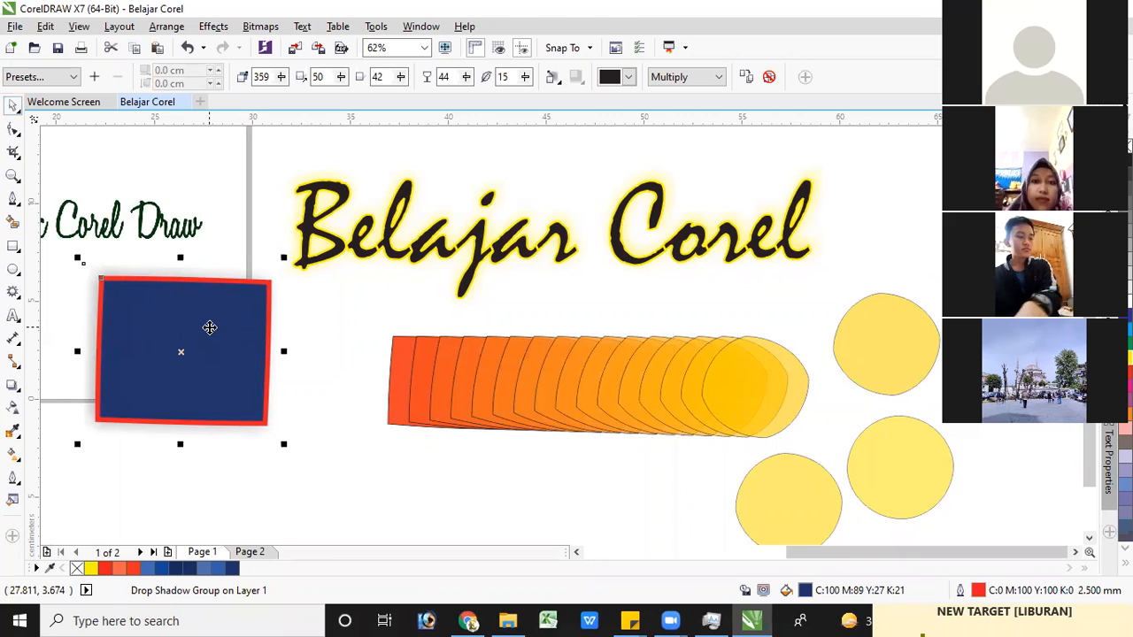
{"action": "key", "text": "Delete"}
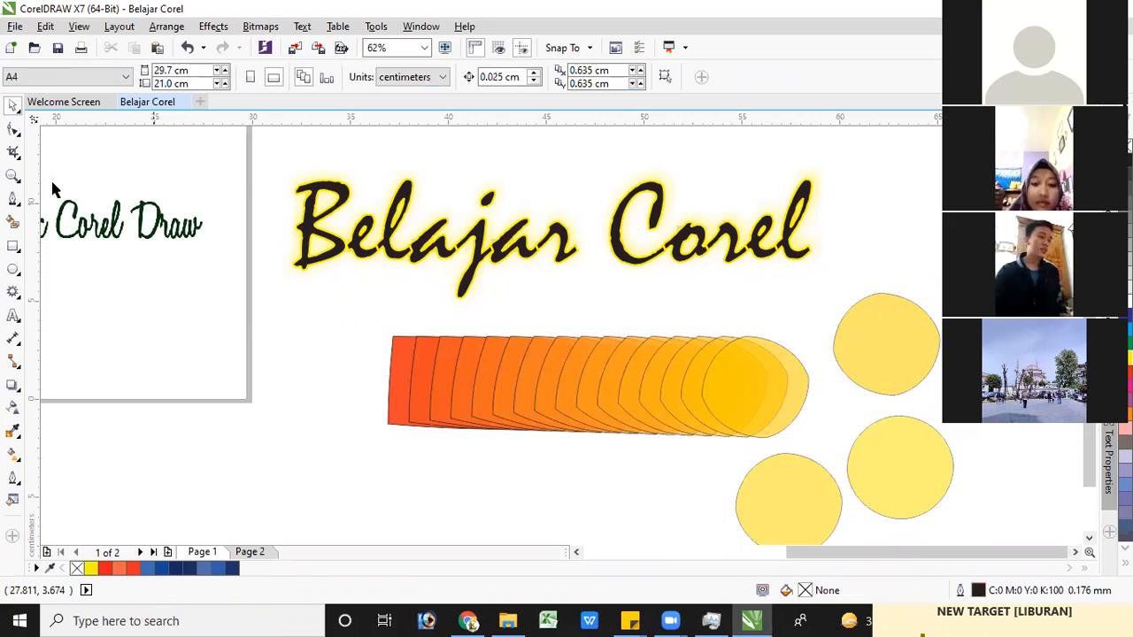
Draw a closed four-sided outline of about 10.9 × 7.8 cm across the page's lower-right corner with the Freehand tool
{"action": "left_click", "coordinate": [18, 207]}
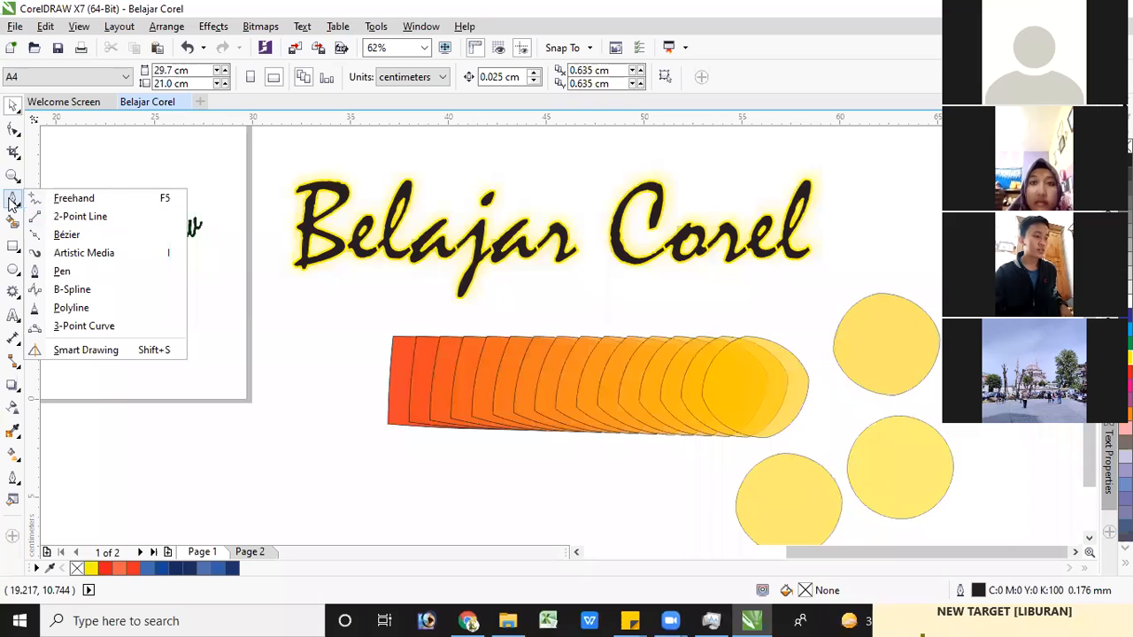
{"action": "left_click", "coordinate": [96, 329]}
{"action": "left_click_drag", "start_coordinate": [302, 336], "coordinate": [309, 335]}
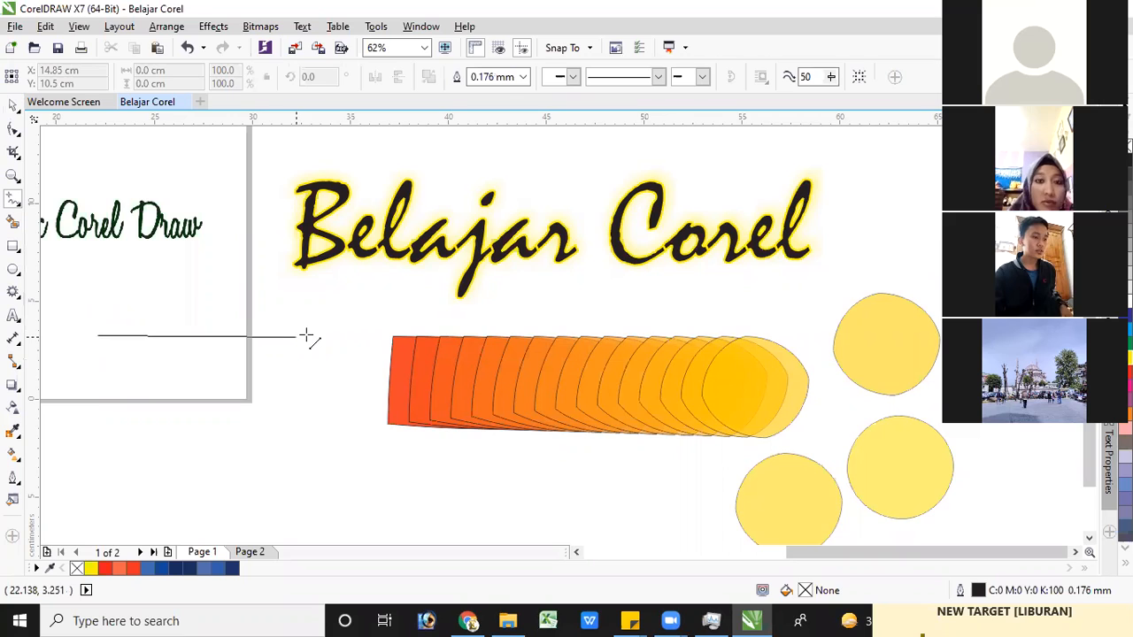
{"action": "left_click", "coordinate": [288, 341]}
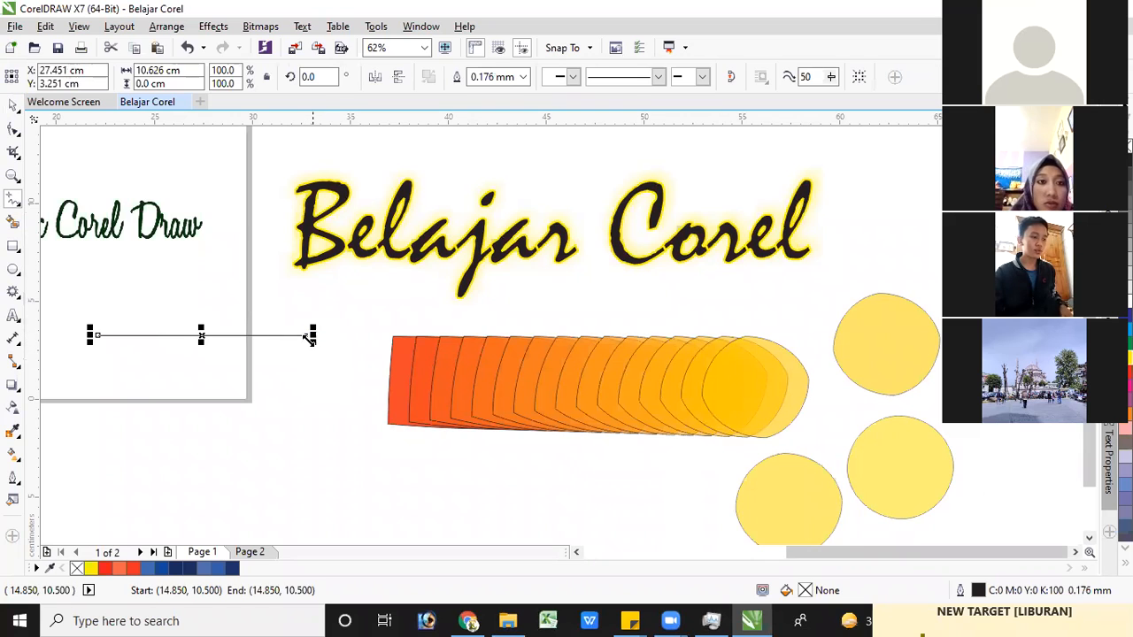
{"action": "left_click_drag", "start_coordinate": [306, 335], "coordinate": [309, 486]}
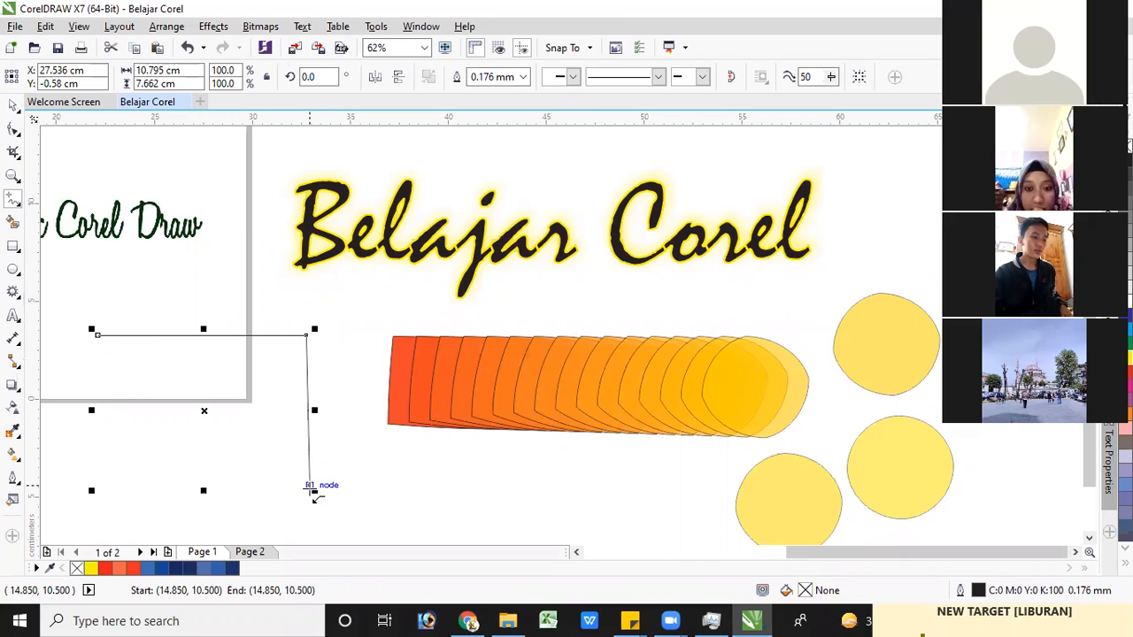
{"action": "left_click", "coordinate": [310, 486]}
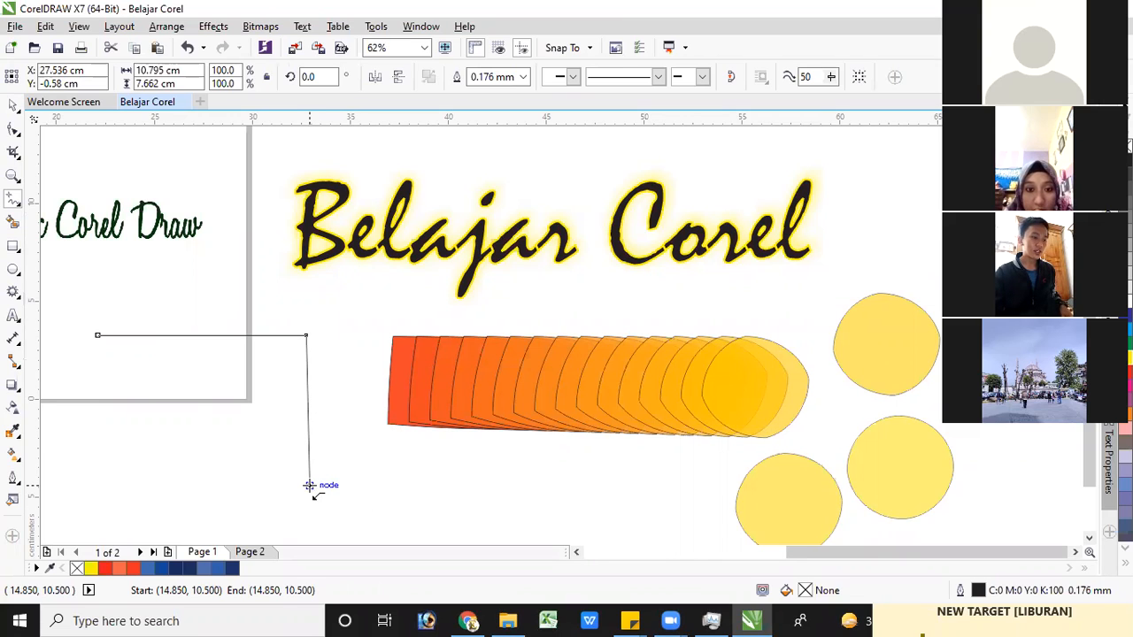
{"action": "left_click_drag", "start_coordinate": [196, 487], "coordinate": [94, 488]}
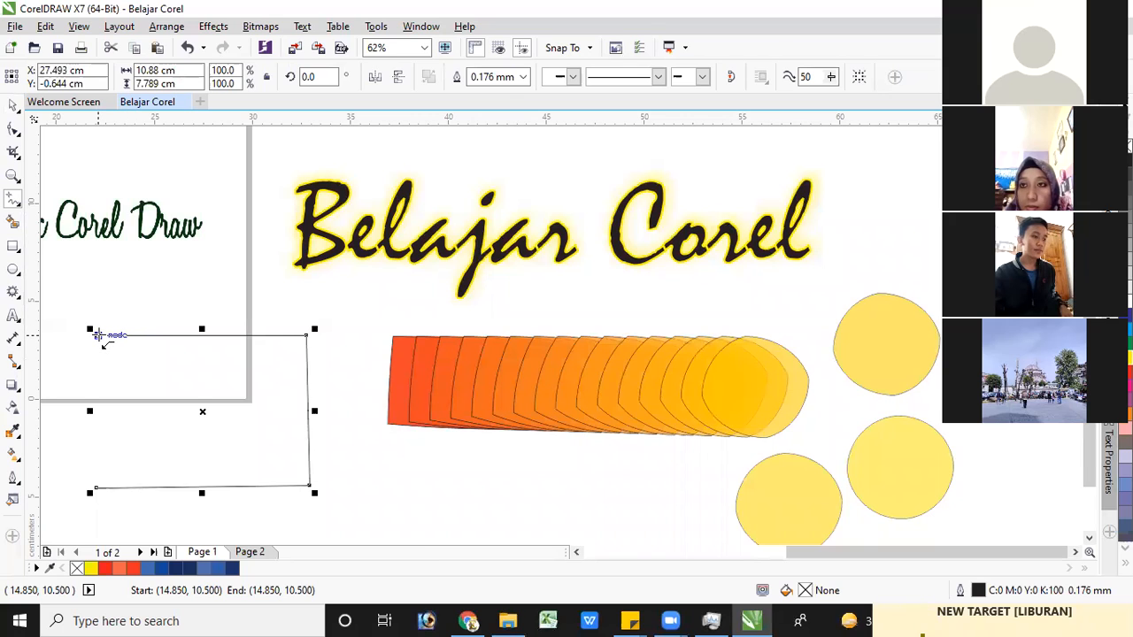
{"action": "left_click_drag", "start_coordinate": [97, 334], "coordinate": [98, 487]}
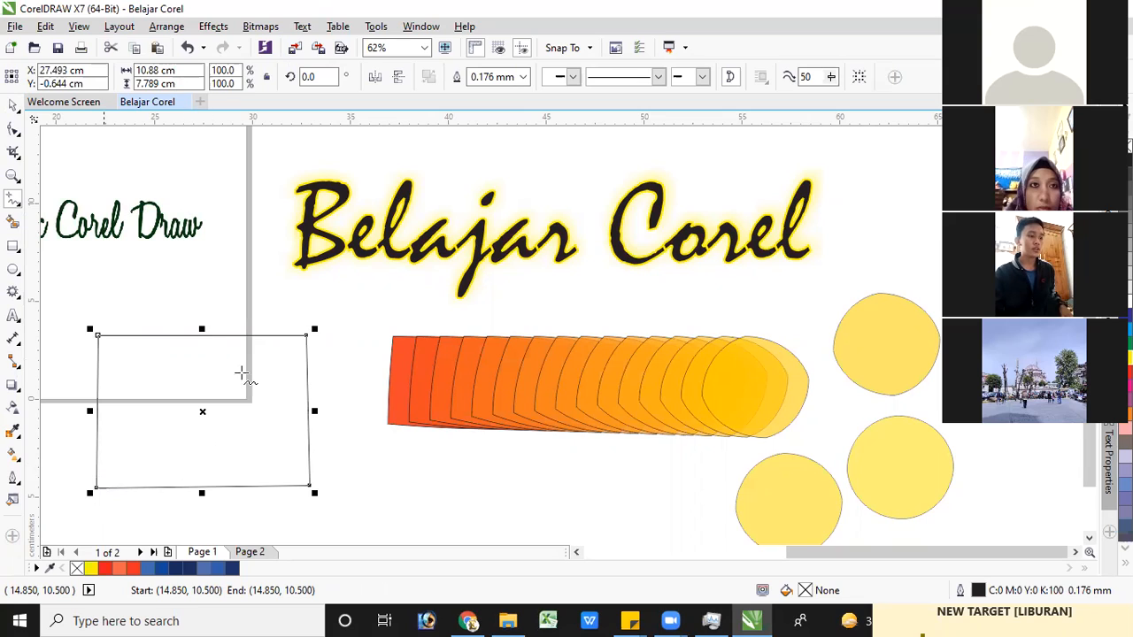
Try an Artistic Media preset stroke 5.08 cm wide above the "Belajar Corel" text, and delete it
{"action": "left_click", "coordinate": [19, 207]}
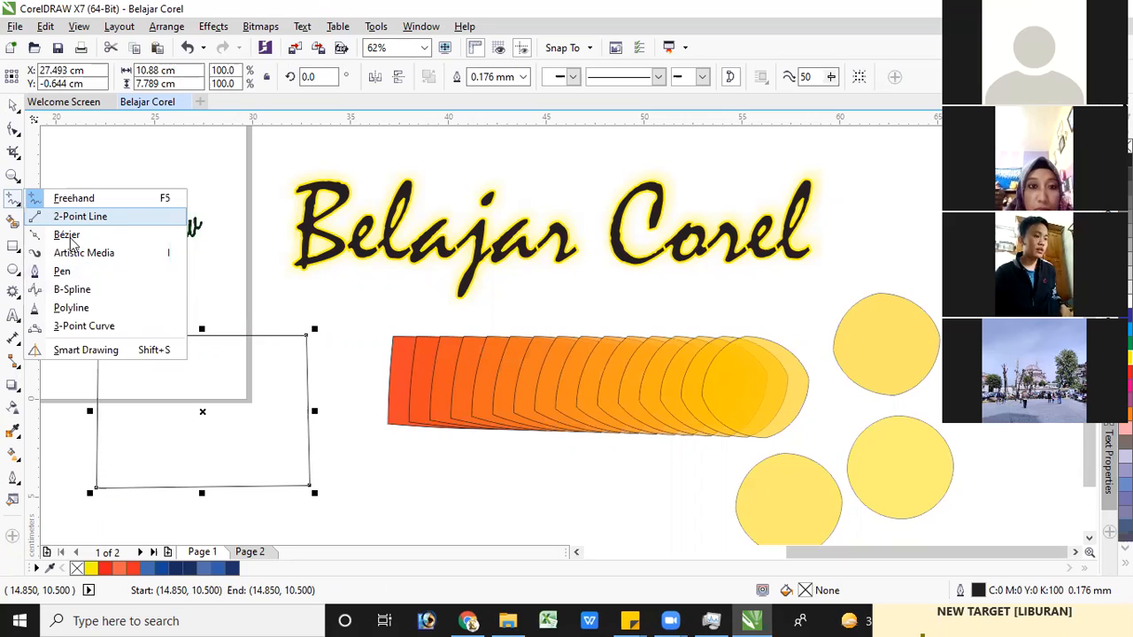
{"action": "left_click", "coordinate": [114, 254]}
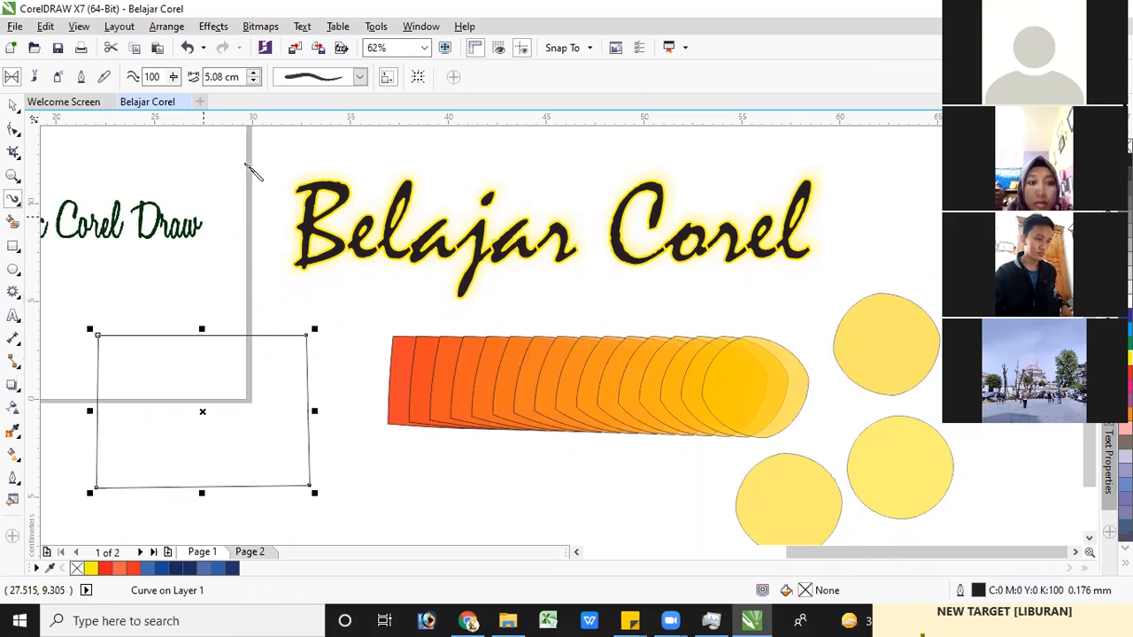
{"action": "left_click", "coordinate": [360, 78]}
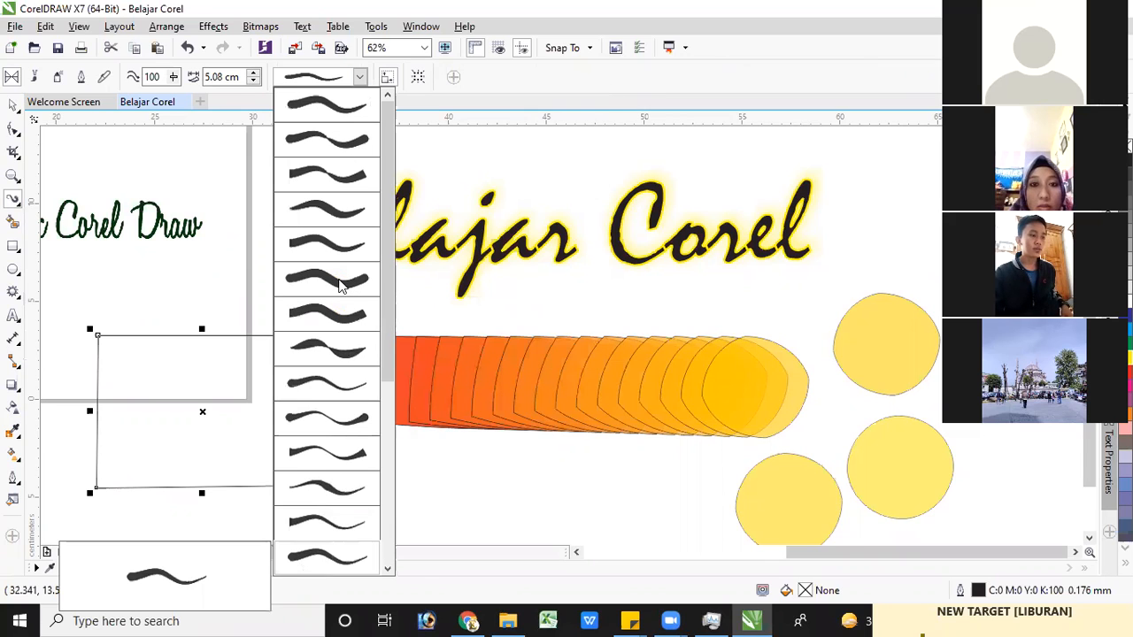
{"action": "left_click", "coordinate": [294, 163]}
{"action": "left_click_drag", "start_coordinate": [657, 188], "coordinate": [240, 177]}
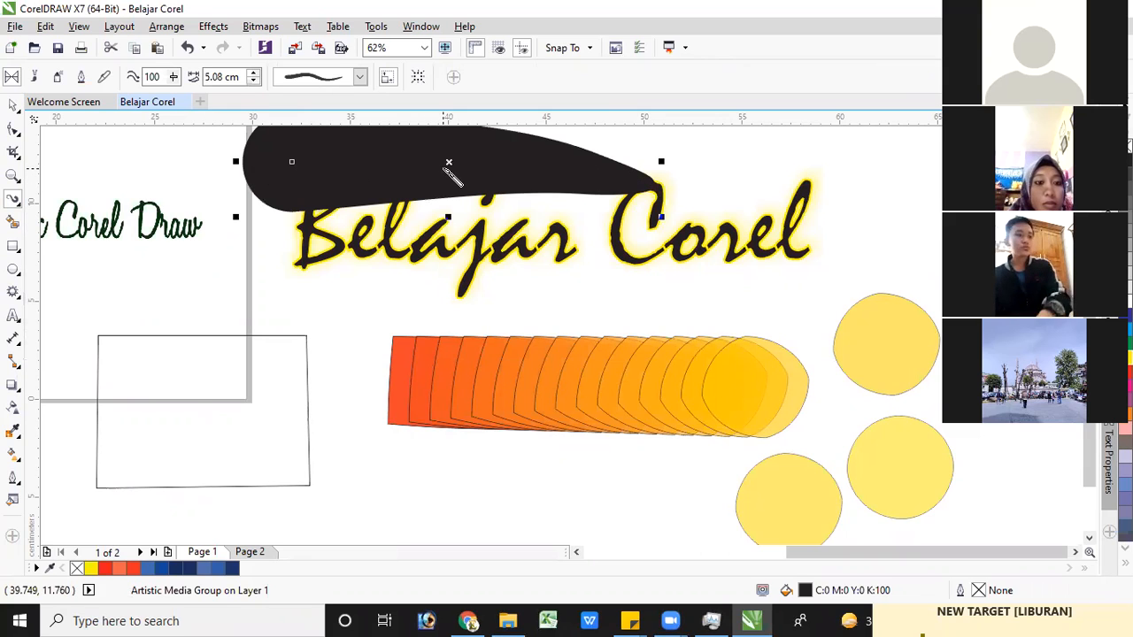
{"action": "key", "text": "Delete"}
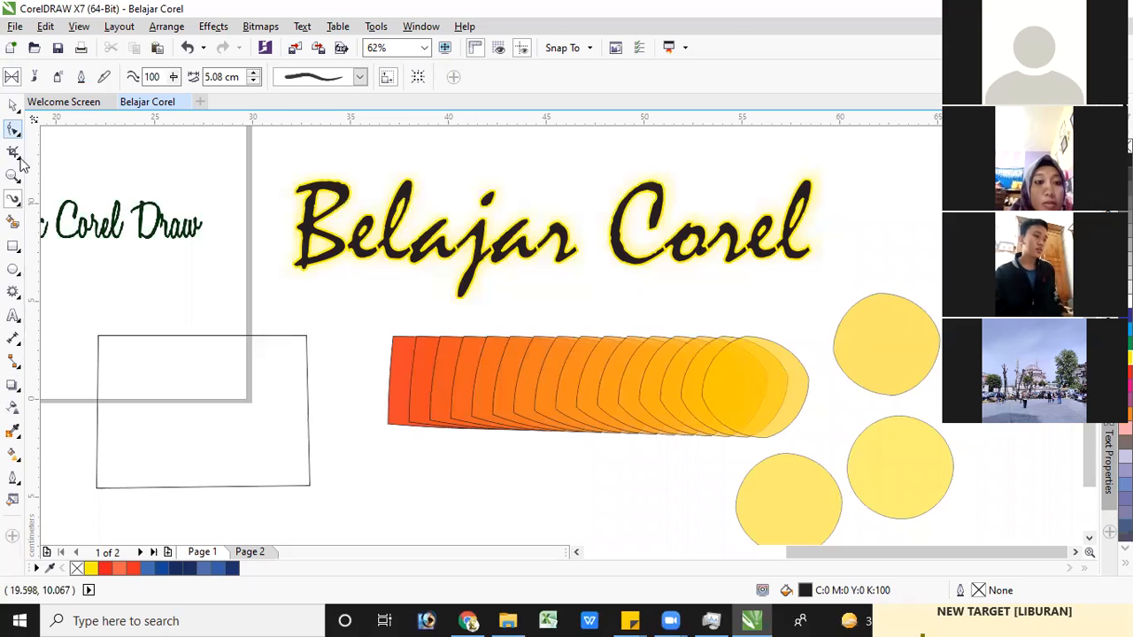
Draw a closed four-node half-nib outline of about 1.06 × 3.64 cm above the "Basic Corel Draw" text with the Pen tool
{"action": "left_click", "coordinate": [19, 206]}
{"action": "left_click", "coordinate": [20, 209]}
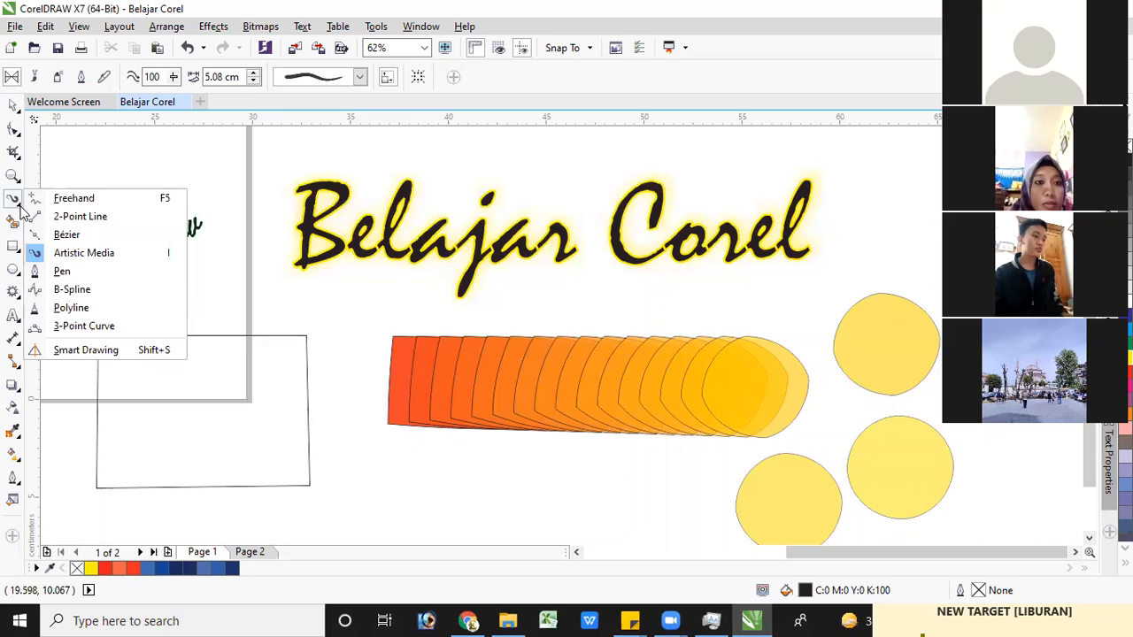
{"action": "left_click", "coordinate": [19, 206]}
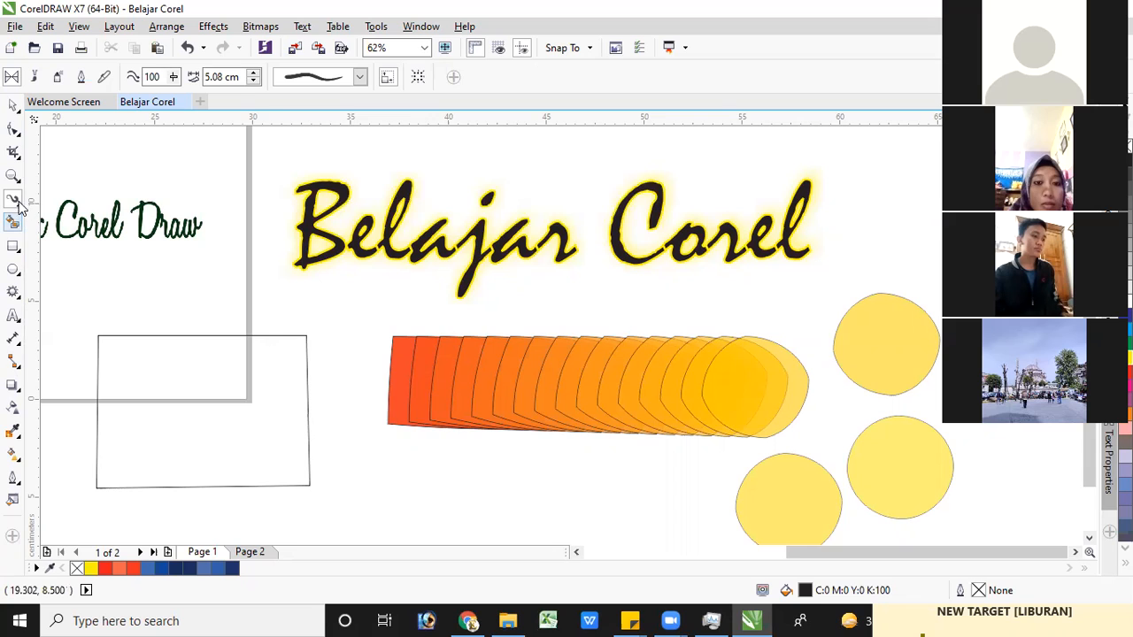
{"action": "left_click", "coordinate": [17, 202]}
{"action": "left_click", "coordinate": [58, 270]}
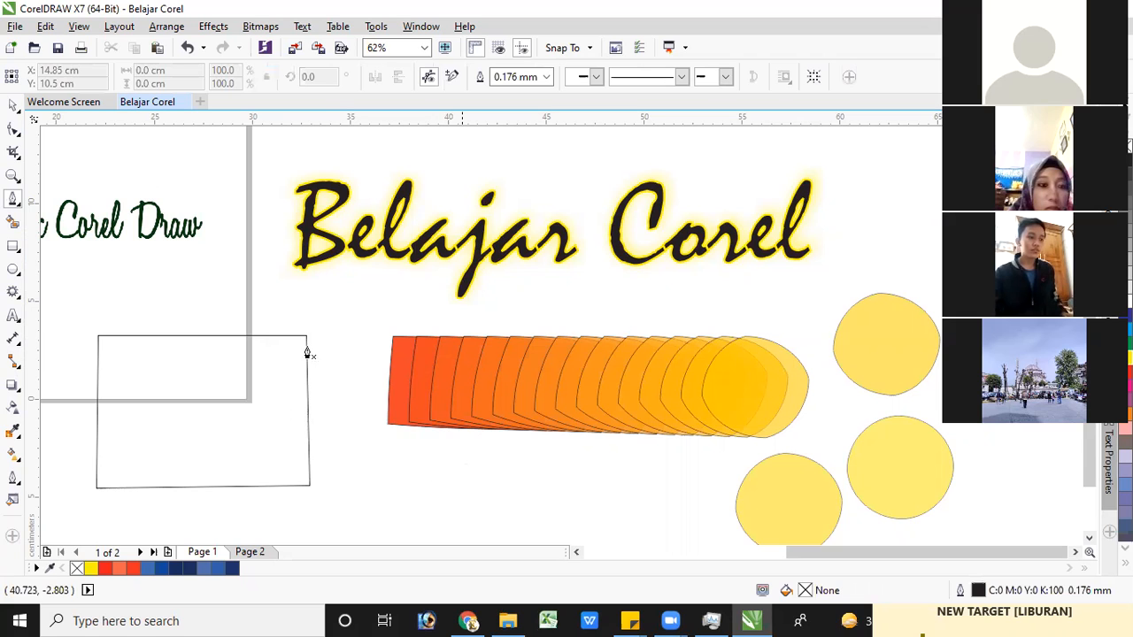
{"action": "scroll", "coordinate": [293, 362], "scroll_direction": "left", "scroll_amount": 5}
{"action": "scroll", "coordinate": [319, 318], "scroll_direction": "up", "scroll_amount": 2}
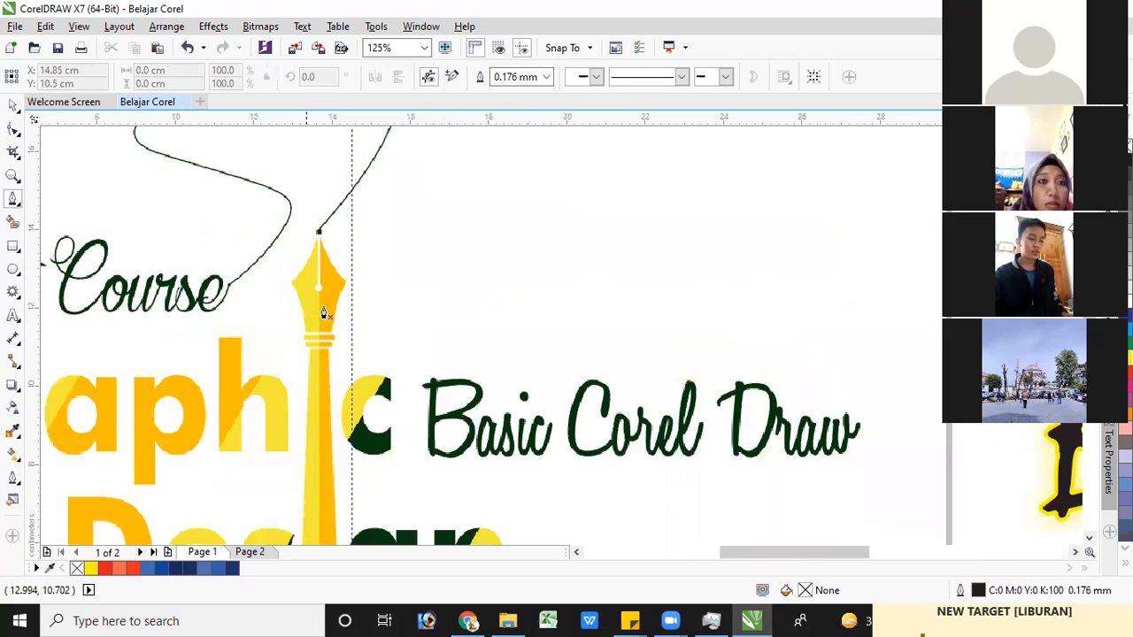
{"action": "scroll", "coordinate": [320, 319], "scroll_direction": "down", "scroll_amount": 1}
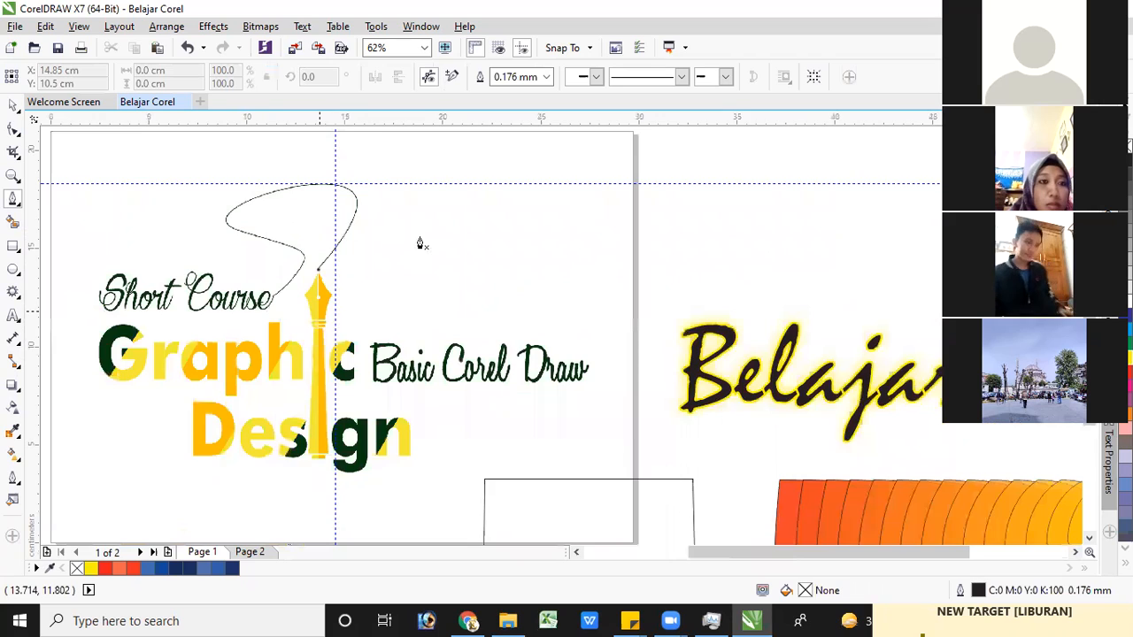
{"action": "scroll", "coordinate": [420, 243], "scroll_direction": "up", "scroll_amount": 1}
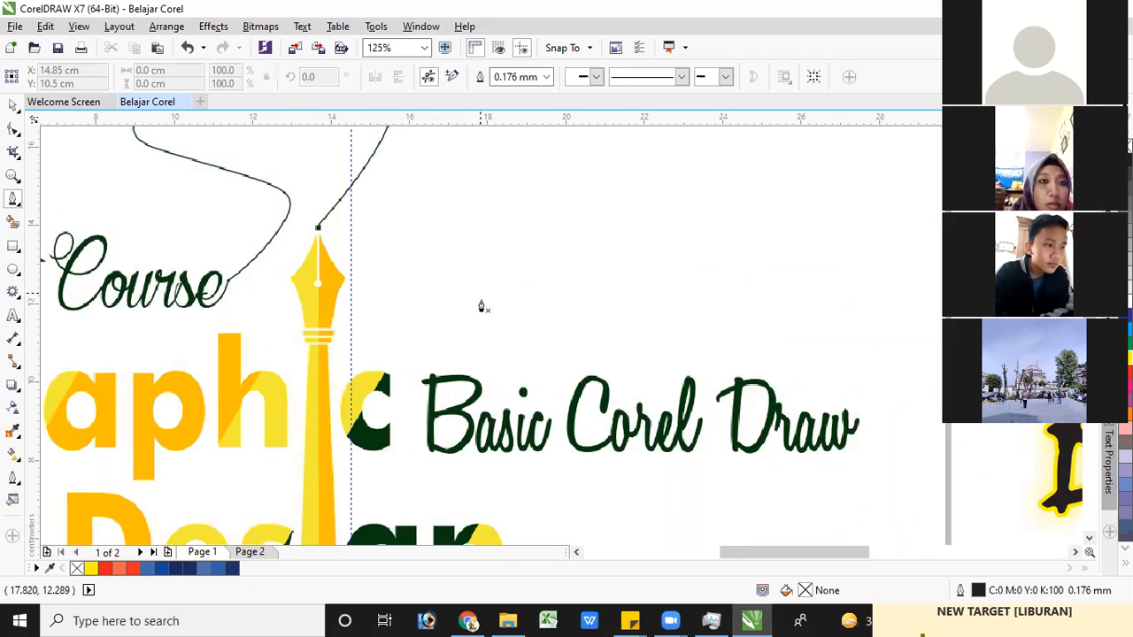
{"action": "left_click", "coordinate": [482, 306]}
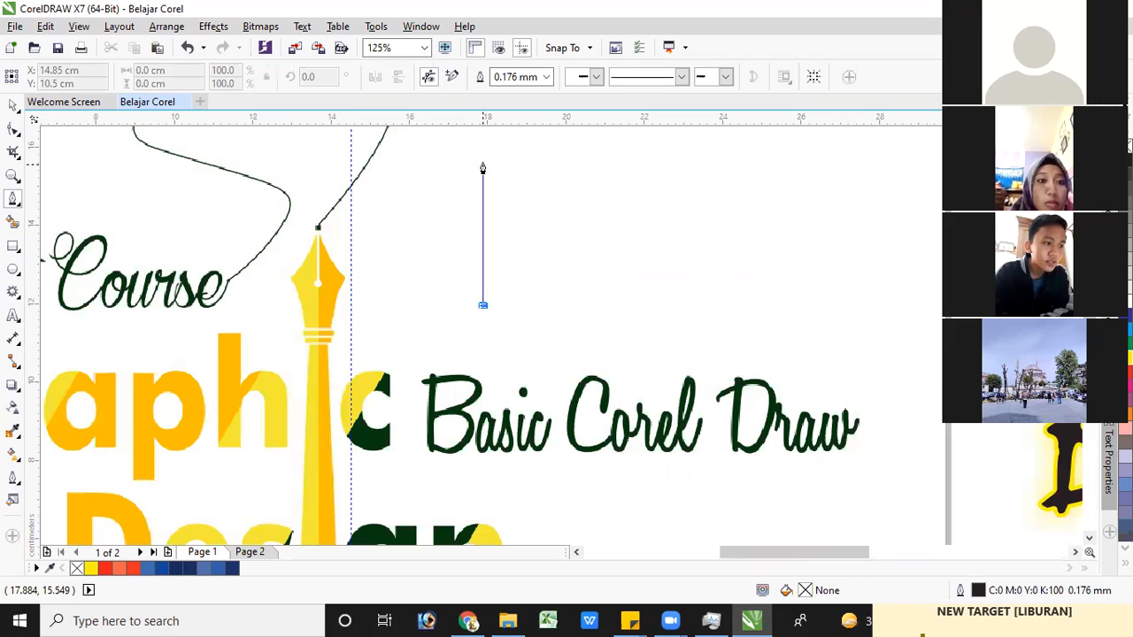
{"action": "left_click", "coordinate": [482, 165]}
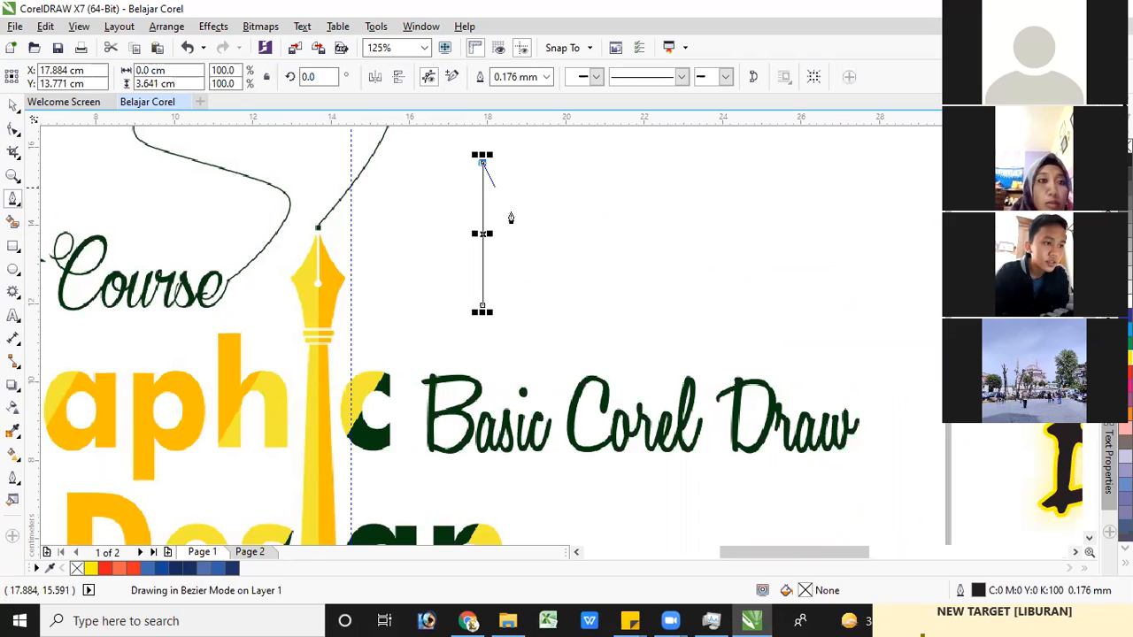
{"action": "left_click", "coordinate": [524, 221]}
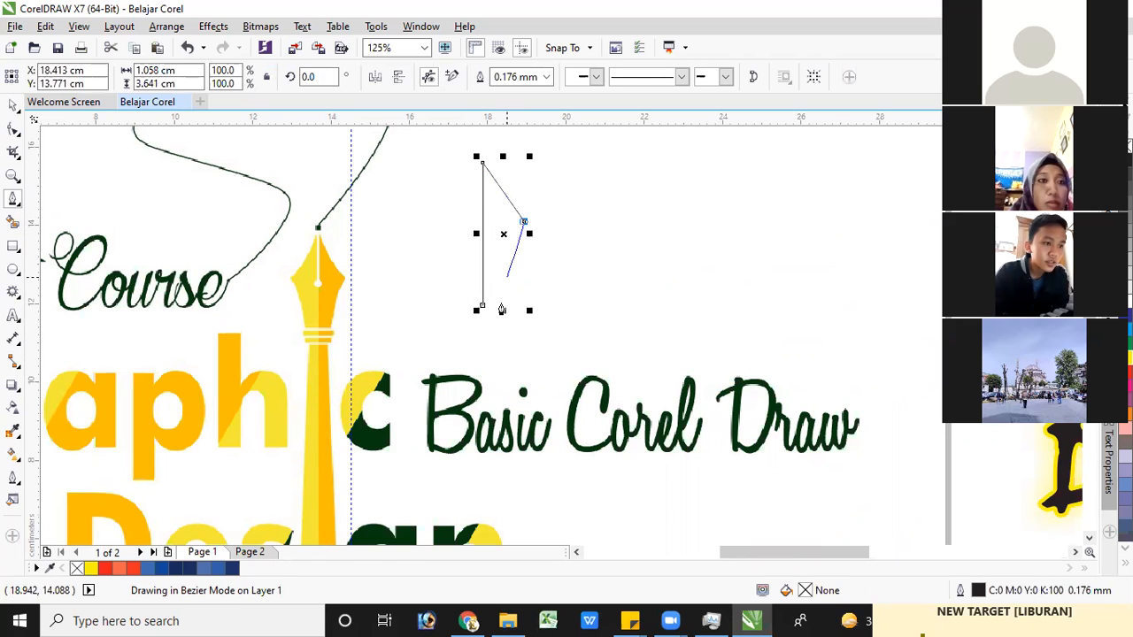
{"action": "left_click", "coordinate": [501, 309]}
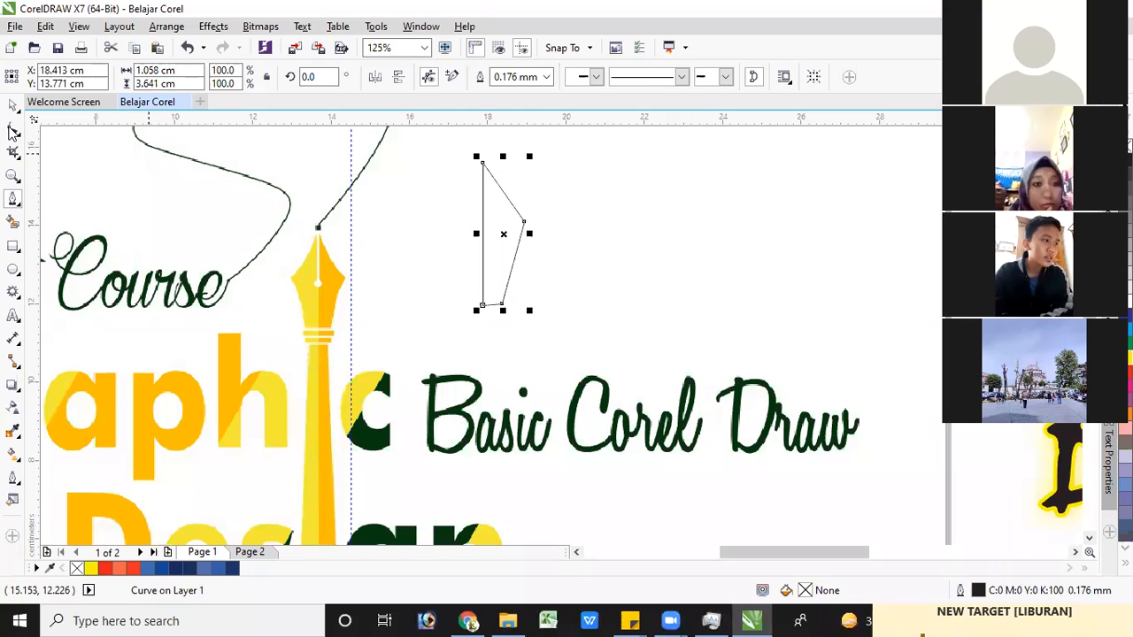
Convert the half-nib outline's two slanted right-hand segments to curves and bend both inward
{"action": "left_click", "coordinate": [13, 131]}
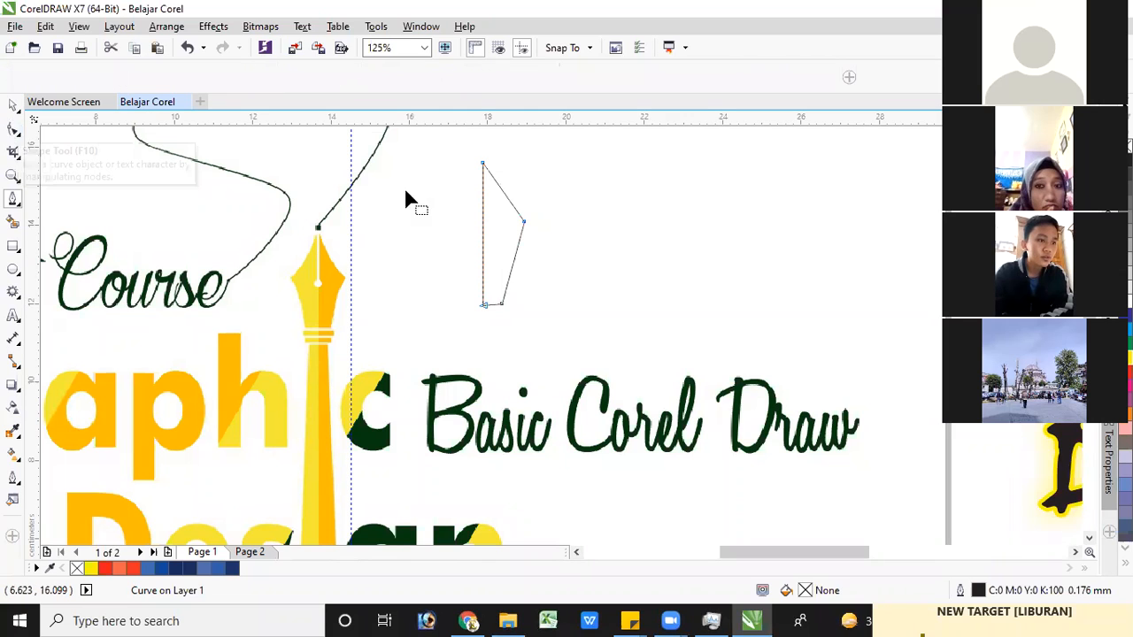
{"action": "left_click", "coordinate": [524, 222]}
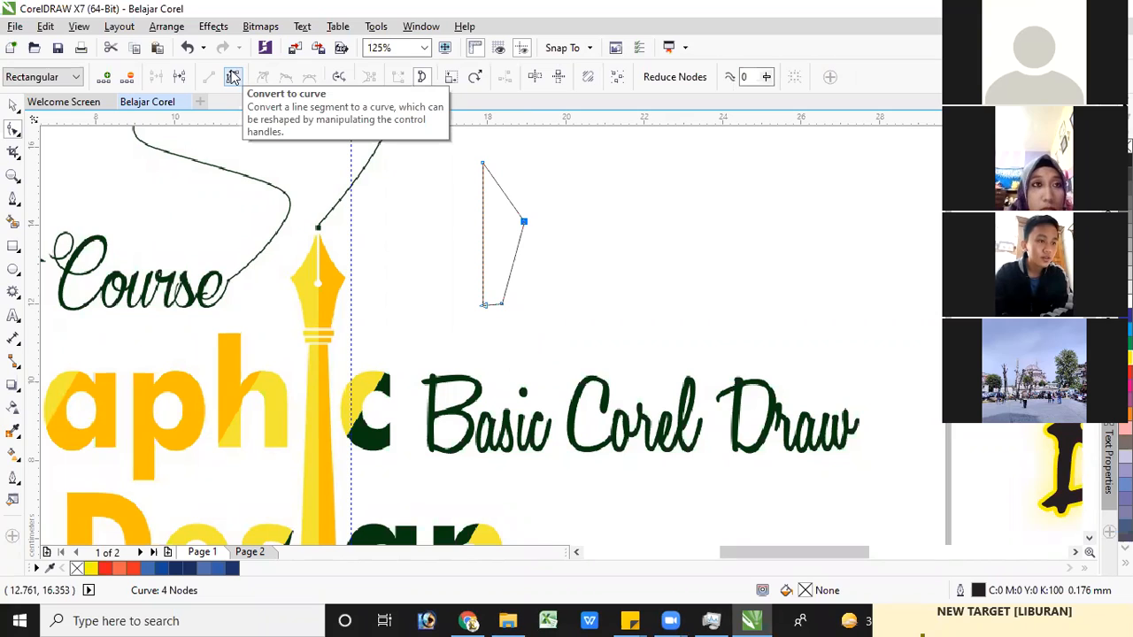
{"action": "left_click", "coordinate": [233, 77]}
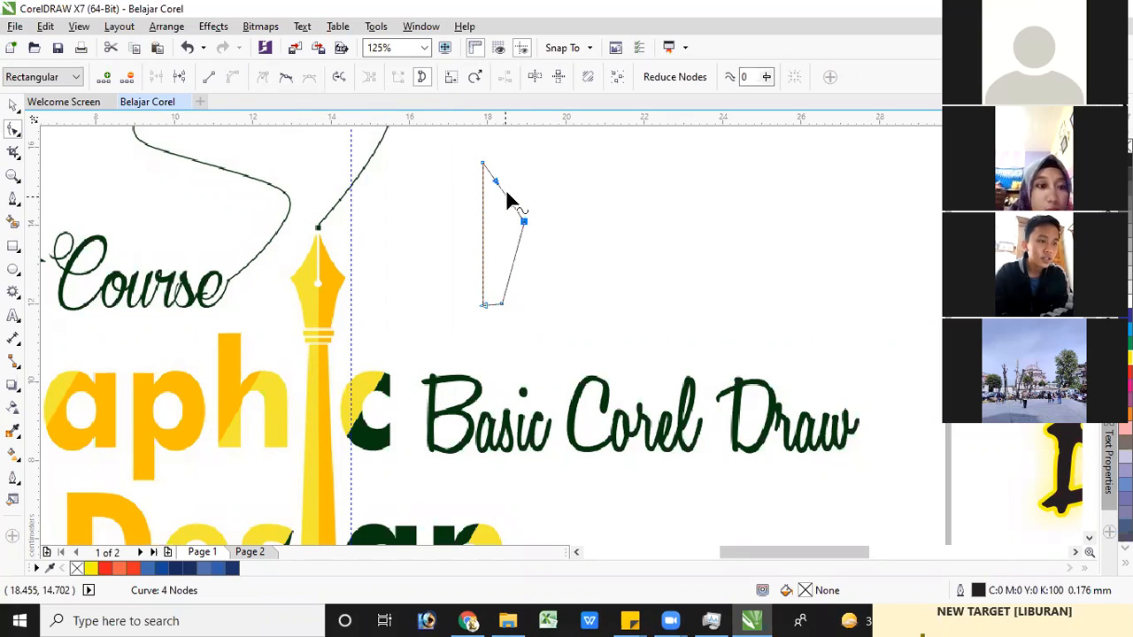
{"action": "left_click_drag", "start_coordinate": [503, 202], "coordinate": [501, 209]}
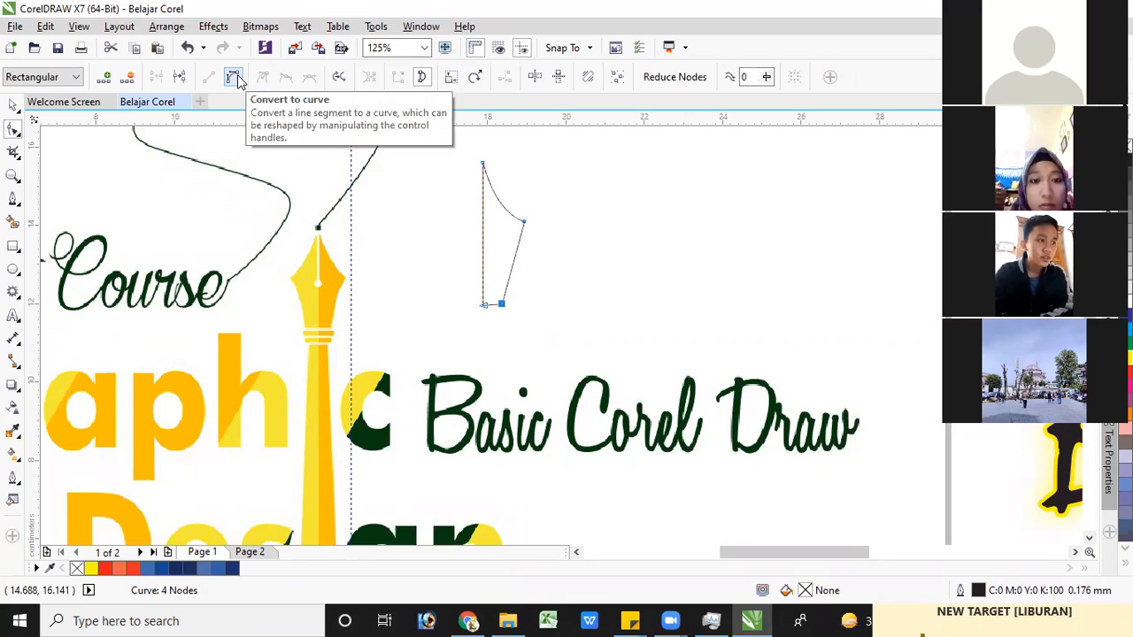
{"action": "left_click", "coordinate": [234, 78]}
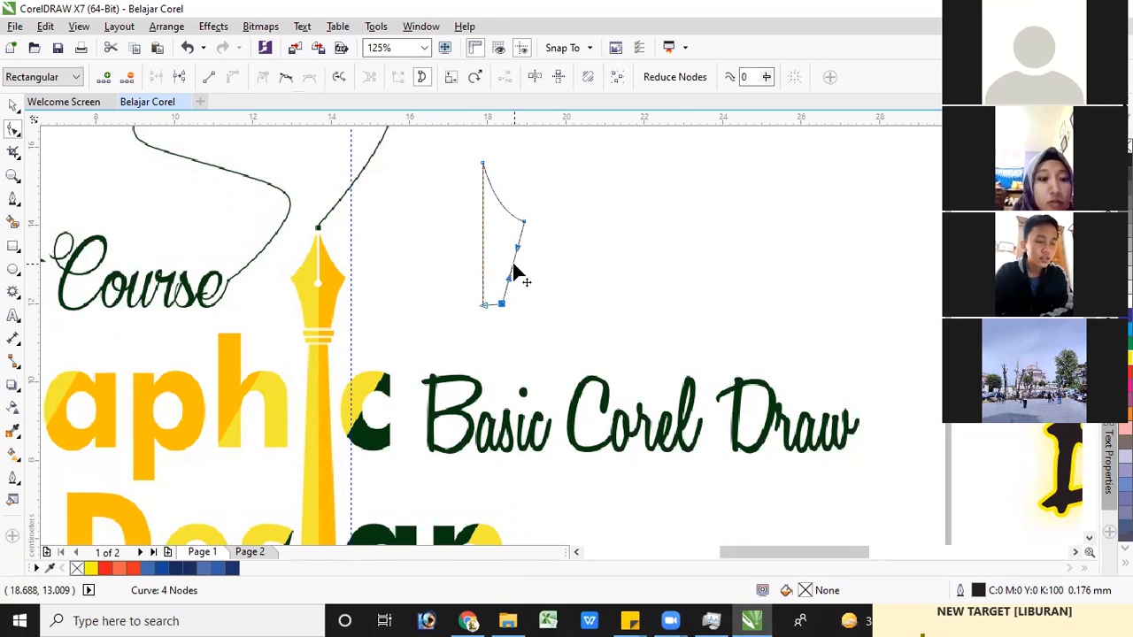
{"action": "left_click_drag", "start_coordinate": [507, 263], "coordinate": [504, 266]}
Try duplicating the half-nib shape and delete the copy, and cancel applying dark navy to the document defaults
{"action": "left_click", "coordinate": [12, 106]}
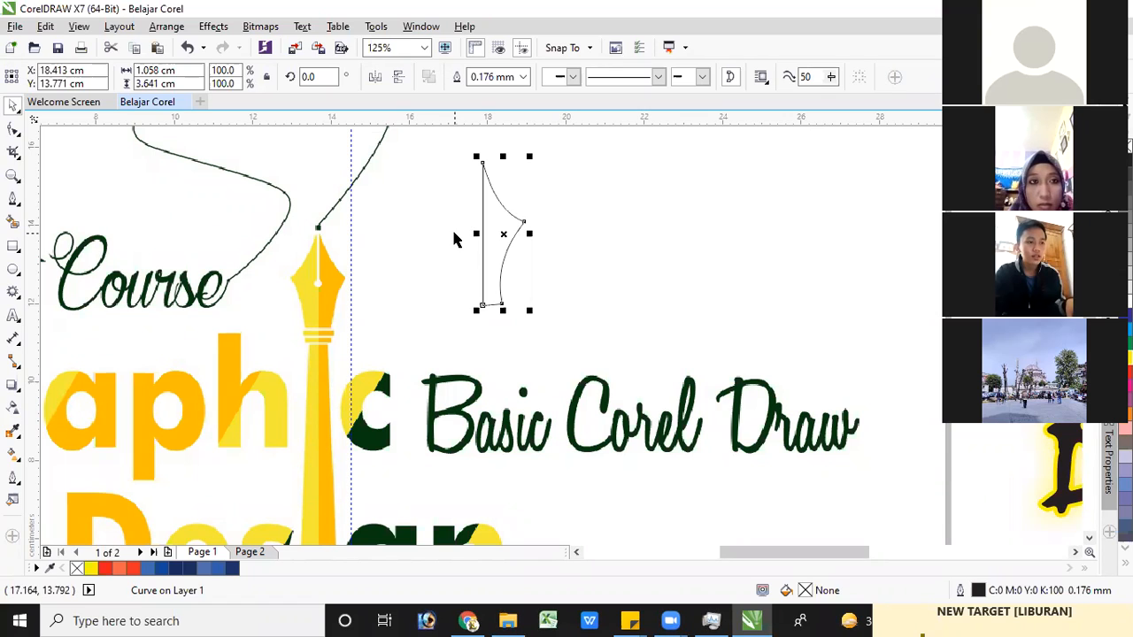
{"action": "key", "text": "ctrl+d"}
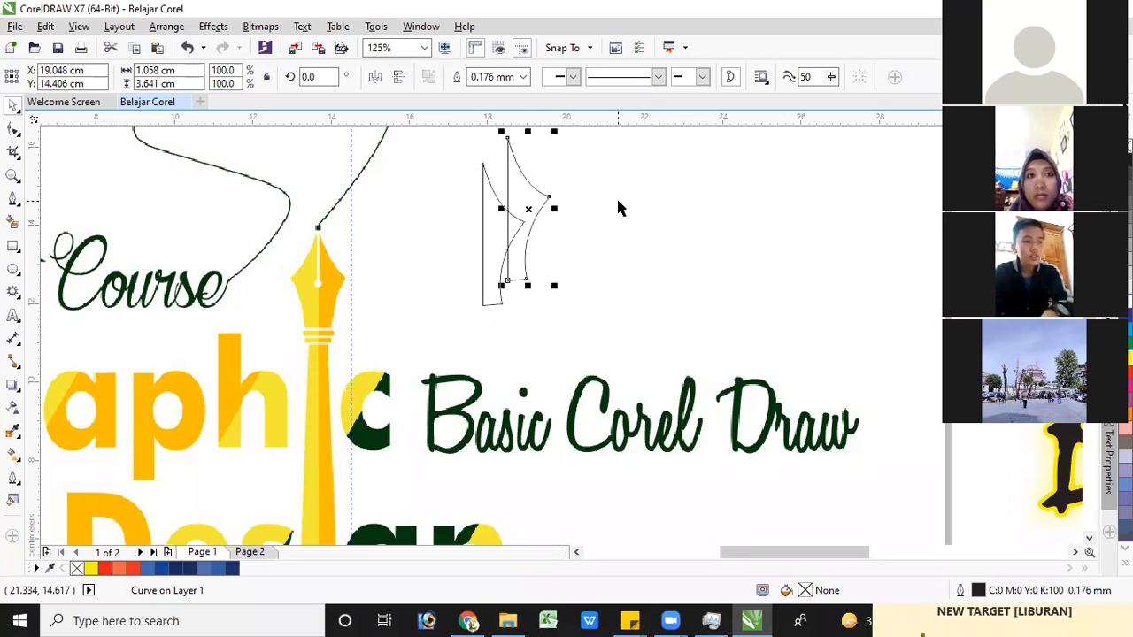
{"action": "key", "text": "Delete"}
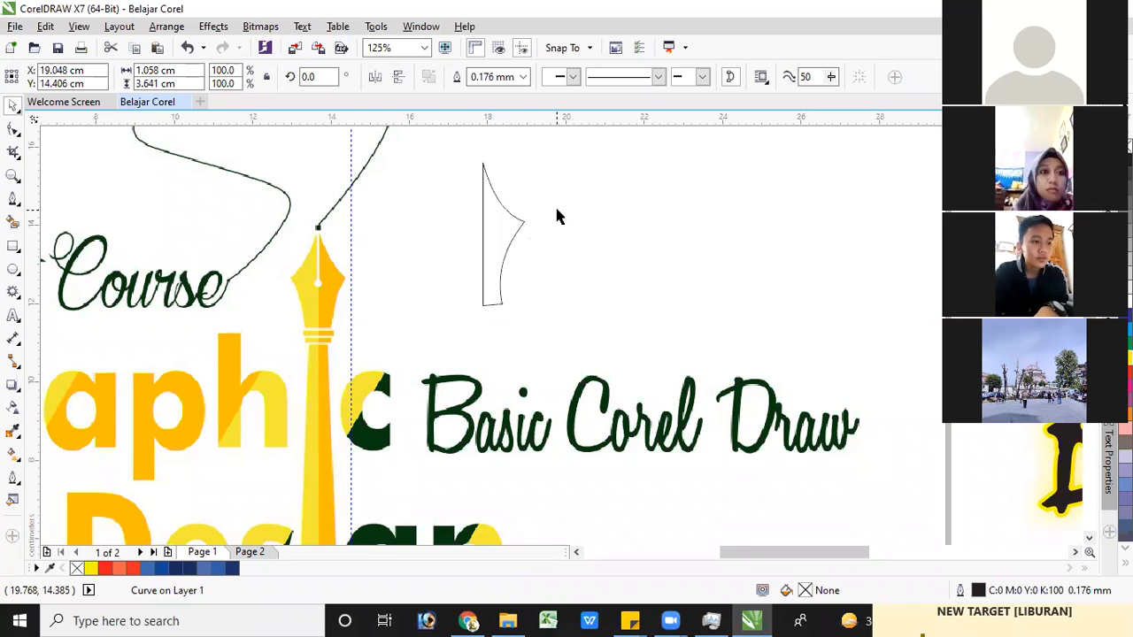
{"action": "left_click", "coordinate": [232, 571]}
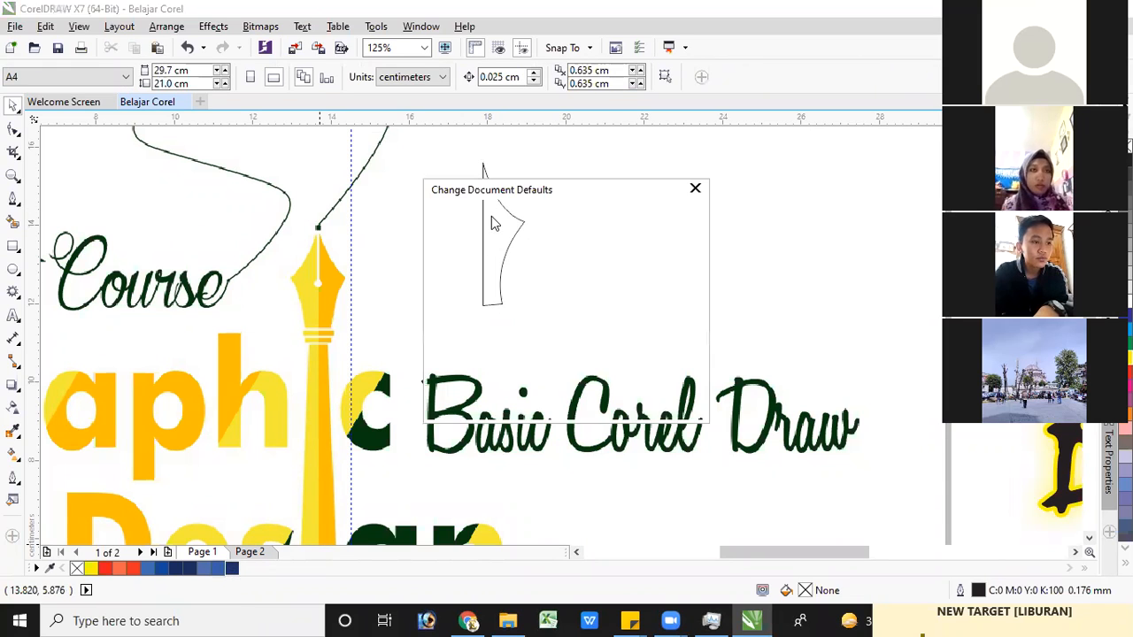
{"action": "left_click", "coordinate": [697, 188]}
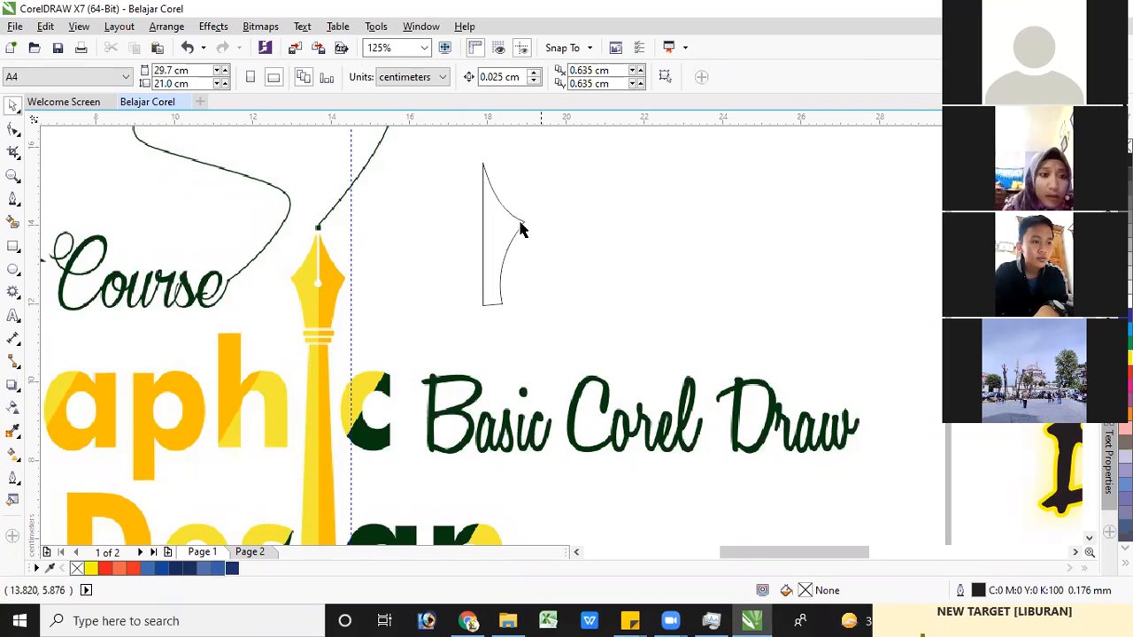
Fill the half-nib shape with dark navy, C100 M89 Y27 K21
{"action": "left_click", "coordinate": [519, 225]}
{"action": "left_click", "coordinate": [519, 219]}
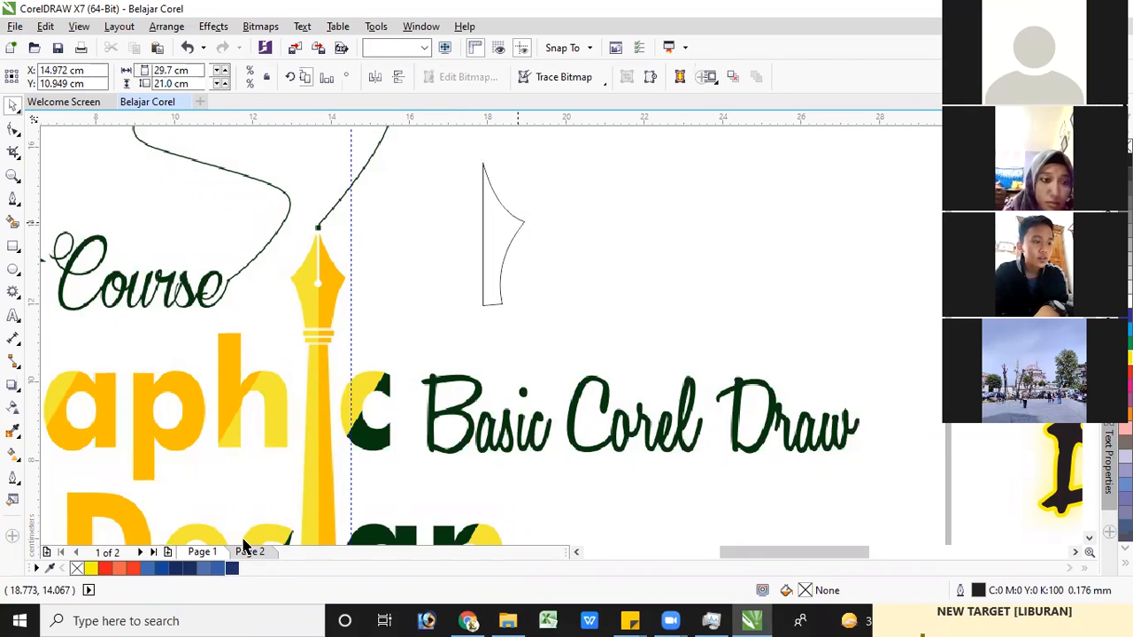
{"action": "left_click", "coordinate": [232, 568]}
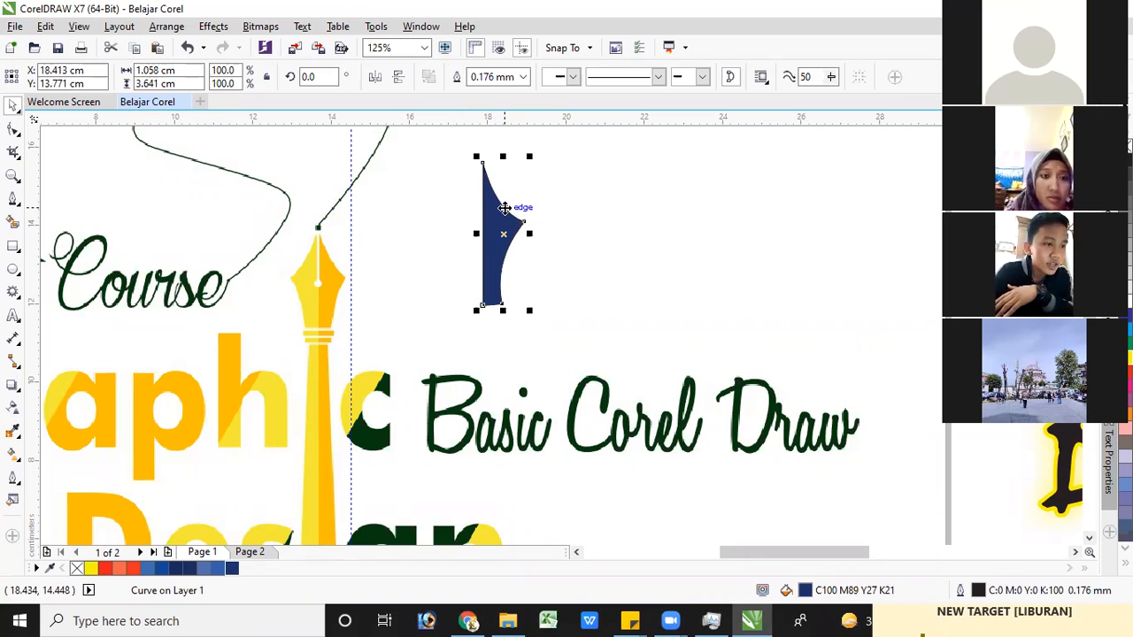
Remove the outline from the navy half-nib shape
{"action": "scroll", "coordinate": [497, 212], "scroll_direction": "up", "scroll_amount": 2}
{"action": "scroll", "coordinate": [523, 213], "scroll_direction": "up", "scroll_amount": 2}
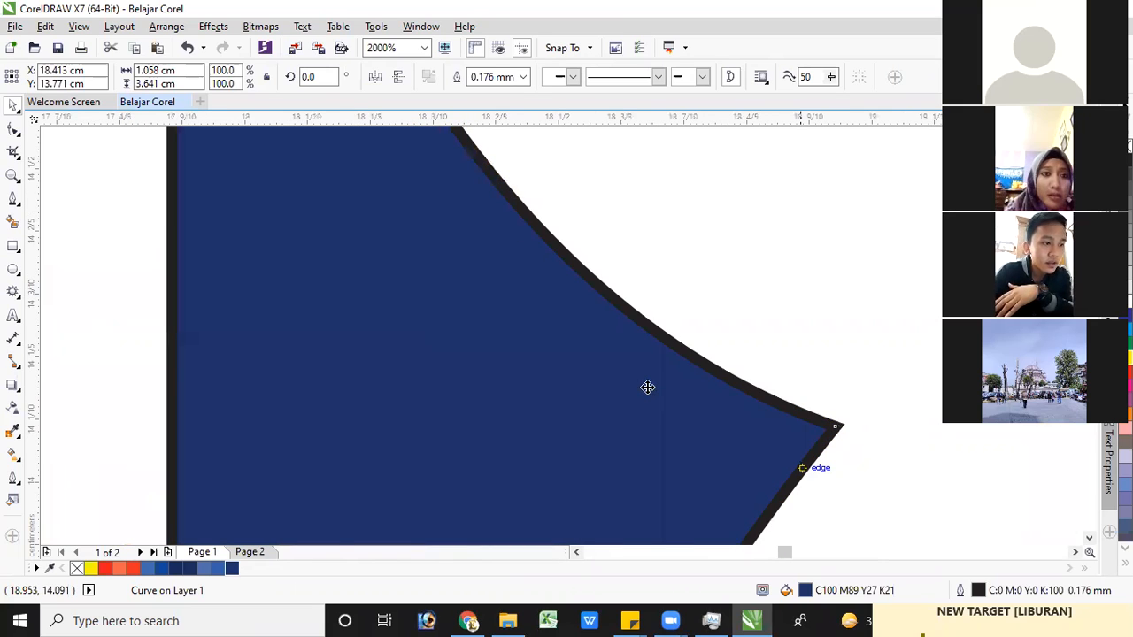
{"action": "scroll", "coordinate": [523, 246], "scroll_direction": "down", "scroll_amount": 2}
{"action": "scroll", "coordinate": [522, 237], "scroll_direction": "down", "scroll_amount": 2}
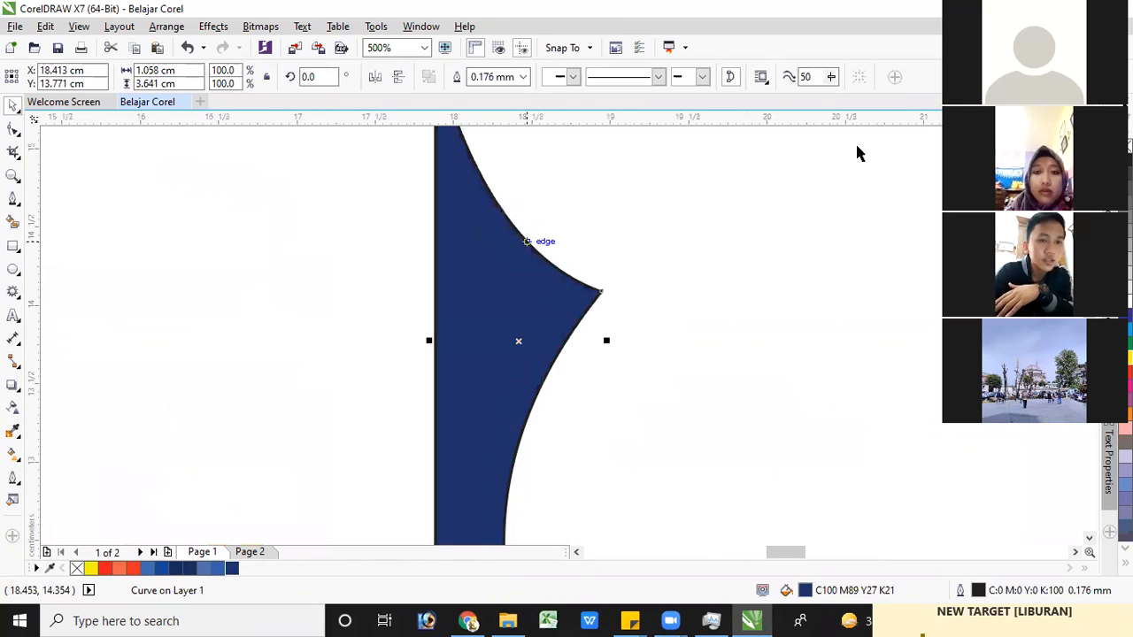
{"action": "scroll", "coordinate": [526, 241], "scroll_direction": "up", "scroll_amount": 1}
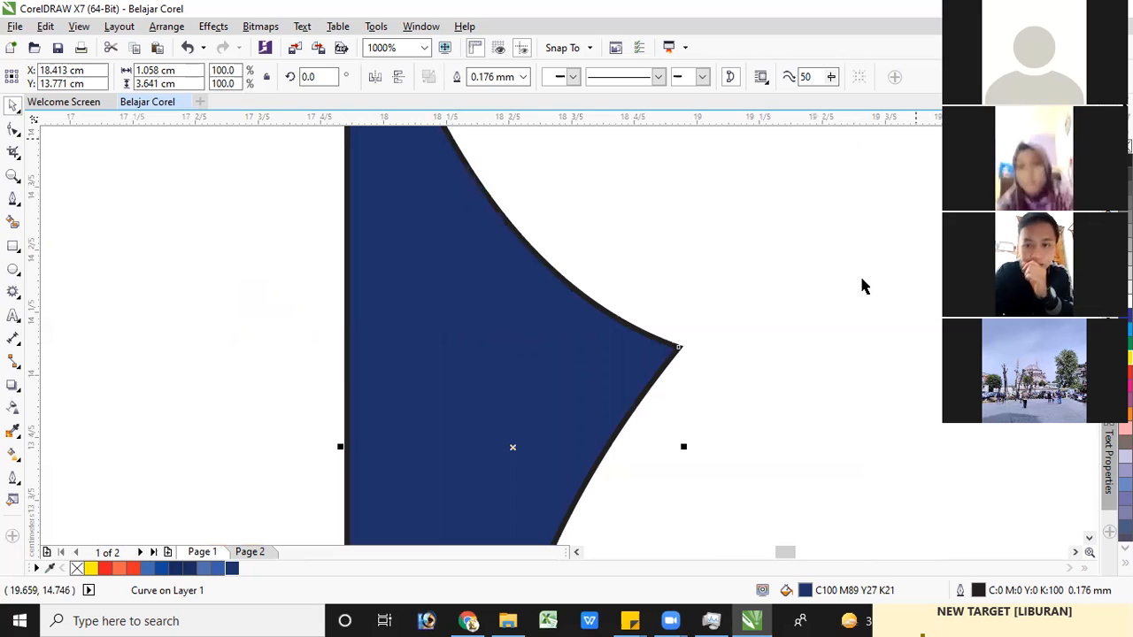
{"action": "scroll", "coordinate": [680, 347], "scroll_direction": "up", "scroll_amount": 2}
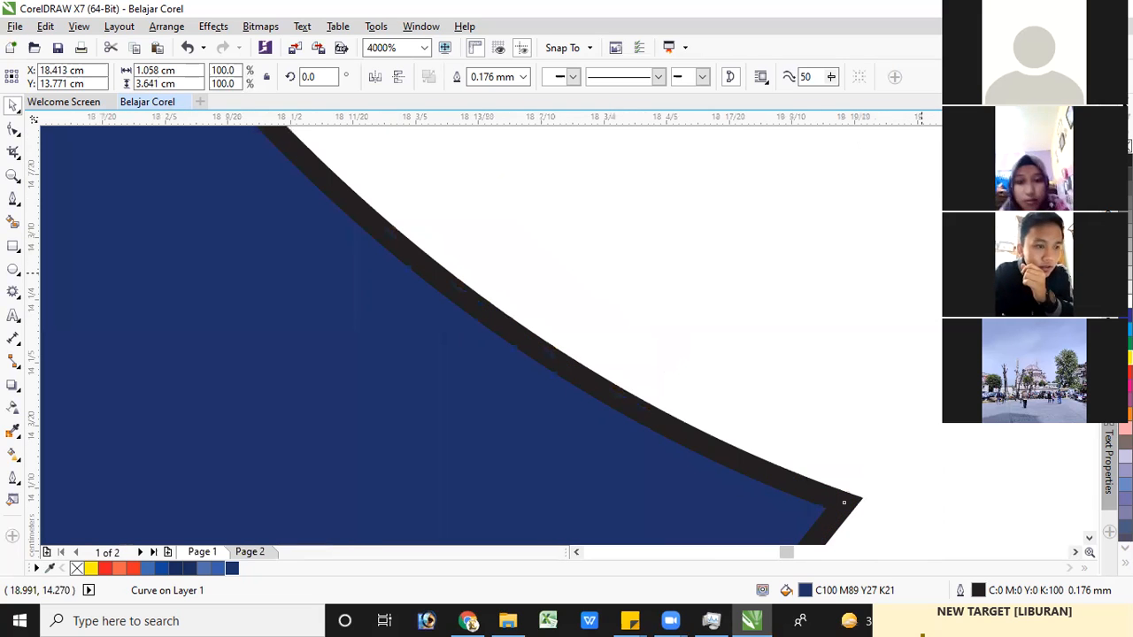
{"action": "right_click", "coordinate": [1128, 146]}
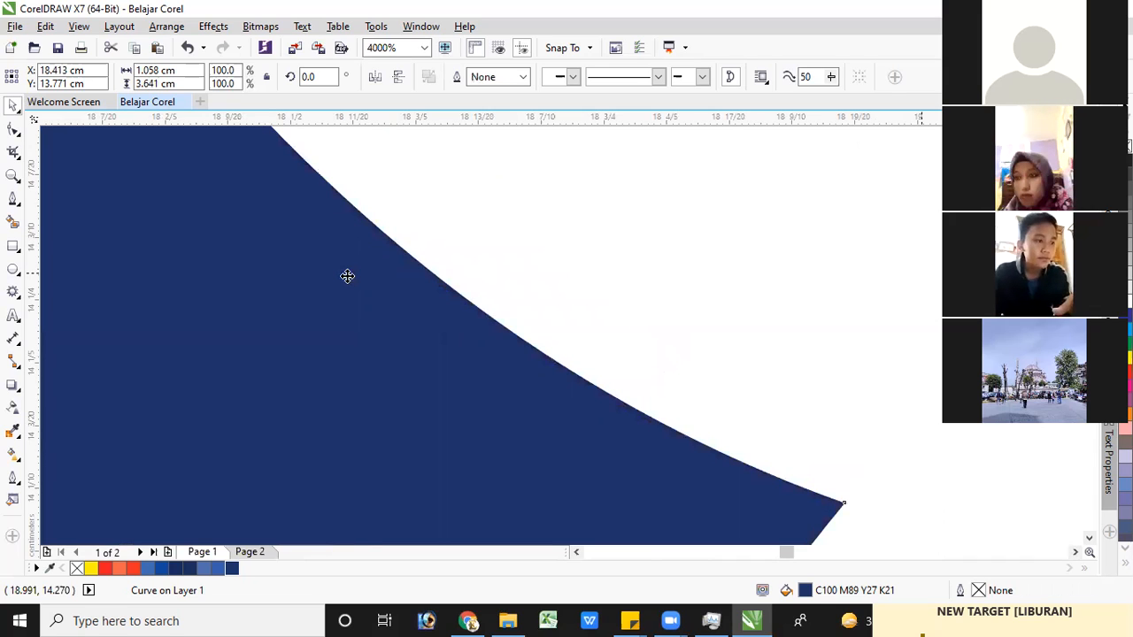
{"action": "scroll", "coordinate": [347, 276], "scroll_direction": "down", "scroll_amount": 5}
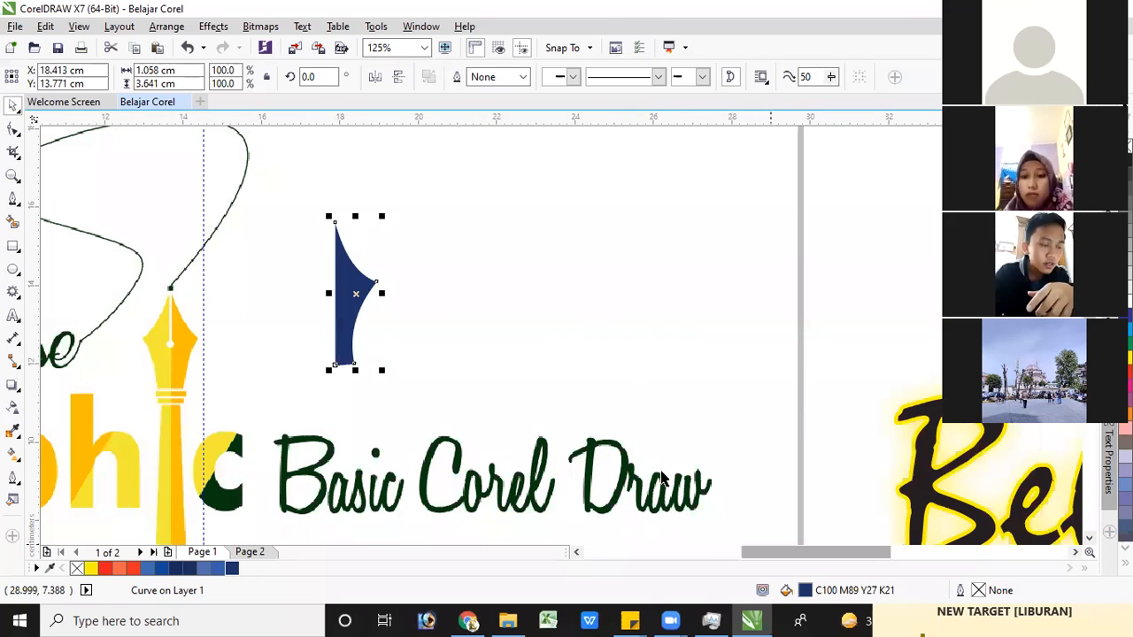
Duplicate the half-nib, mirror the copy horizontally and place it against the original's straight edge to form a full nib
{"action": "left_click_drag", "start_coordinate": [774, 552], "coordinate": [737, 553]}
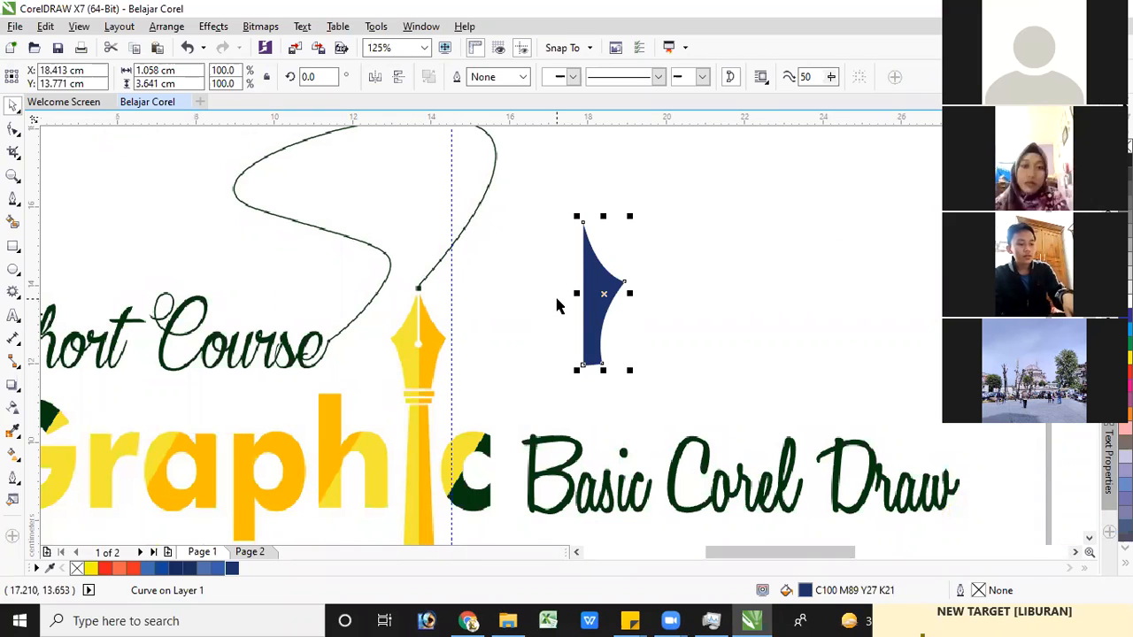
{"action": "key", "text": "ctrl+d"}
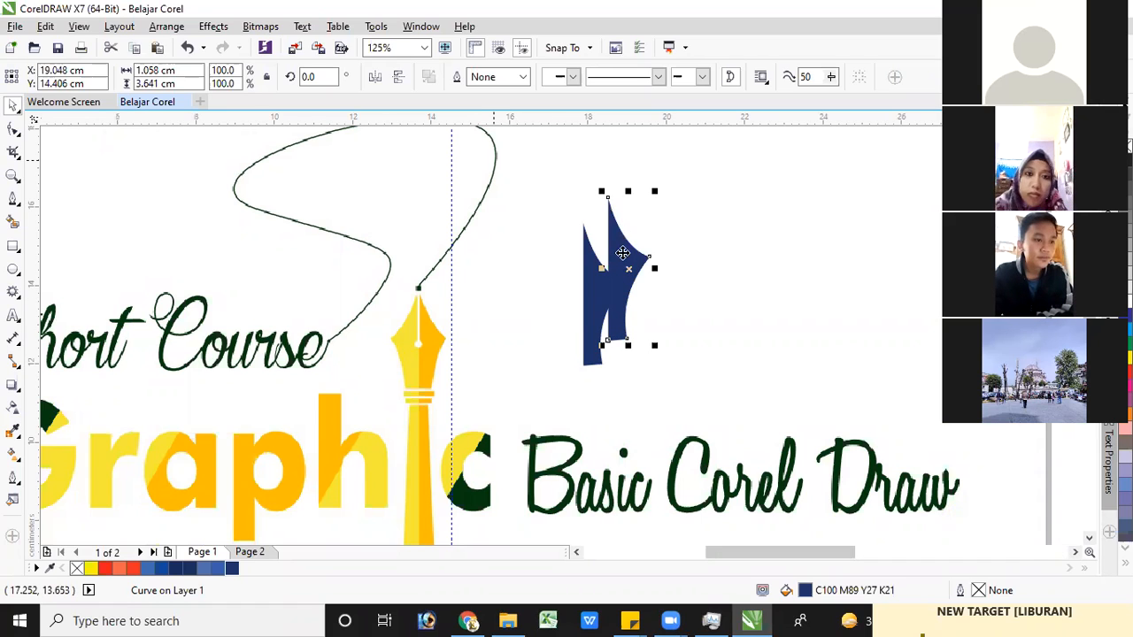
{"action": "left_click_drag", "start_coordinate": [536, 244], "coordinate": [534, 178]}
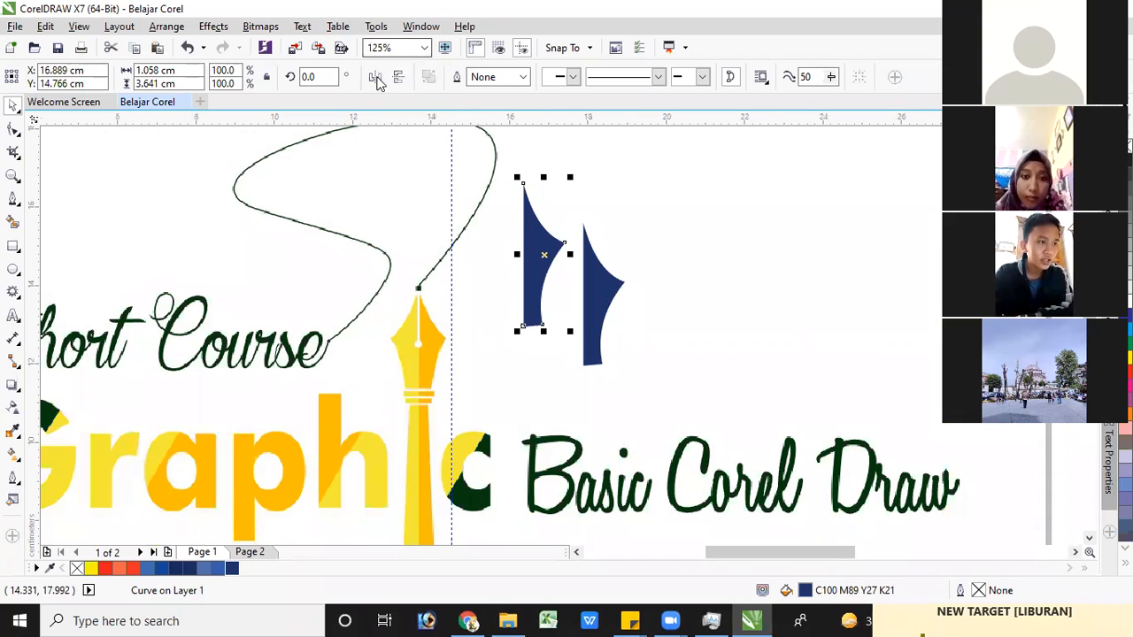
{"action": "left_click", "coordinate": [376, 78]}
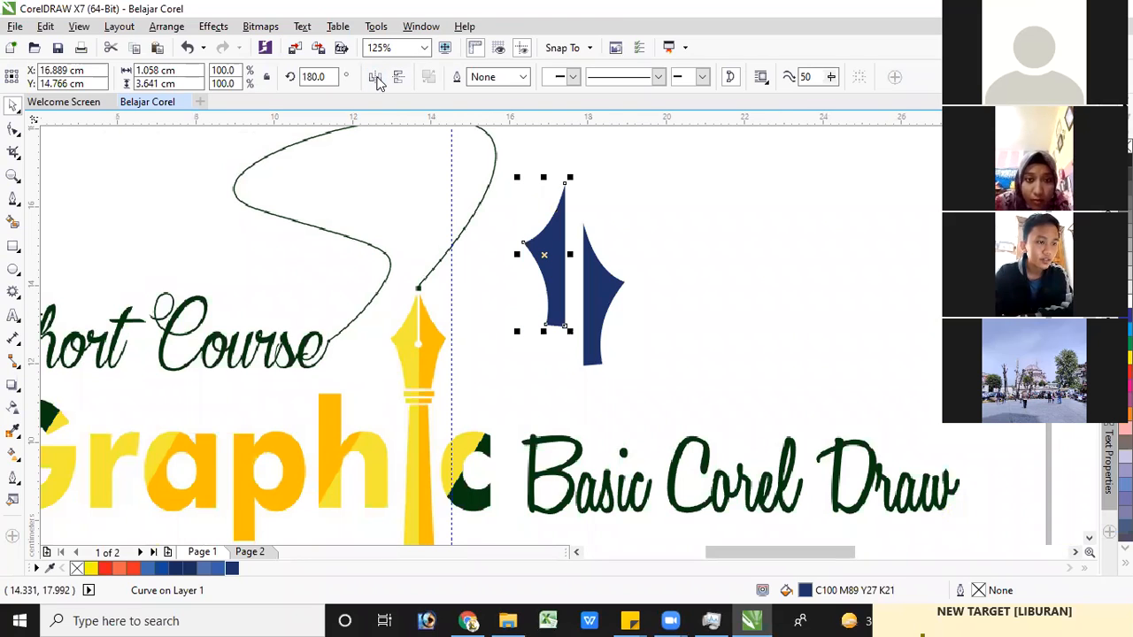
{"action": "left_click_drag", "start_coordinate": [550, 228], "coordinate": [565, 265]}
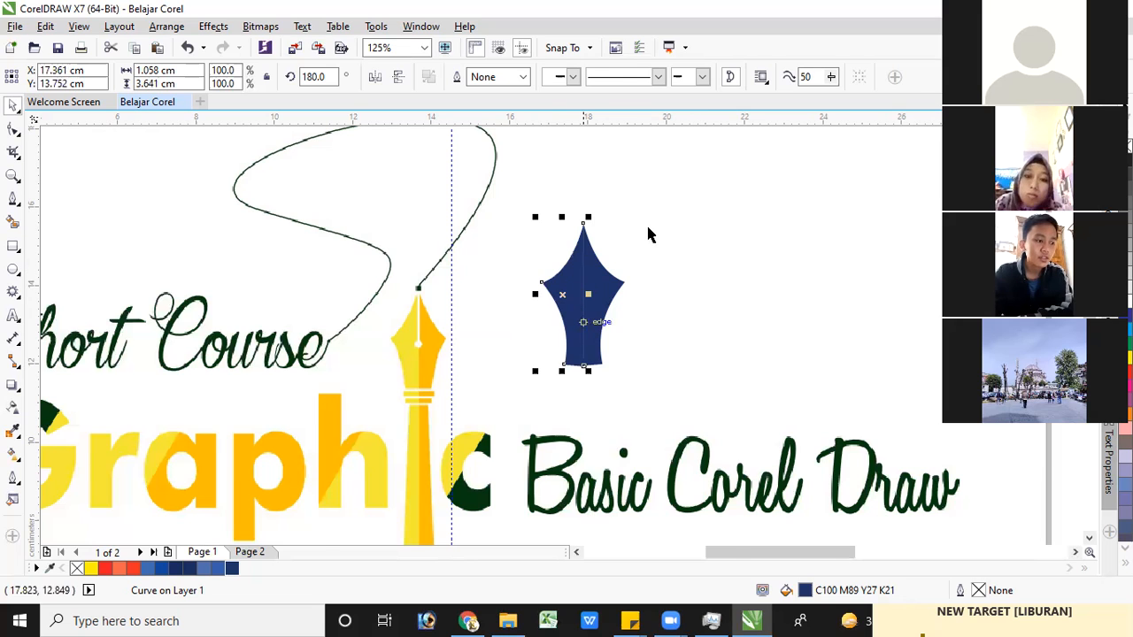
Fill the nib's mirrored left half with the medium blue from the document palette
{"action": "scroll", "coordinate": [581, 320], "scroll_direction": "up", "scroll_amount": 2}
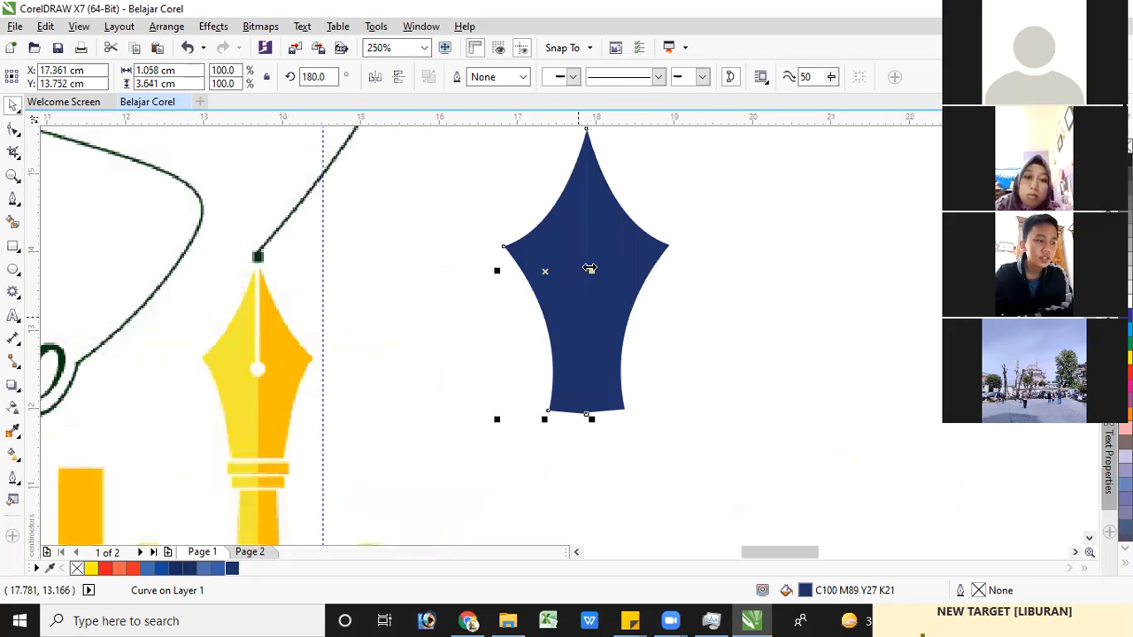
{"action": "left_click", "coordinate": [659, 218]}
{"action": "scroll", "coordinate": [659, 217], "scroll_direction": "down", "scroll_amount": 2}
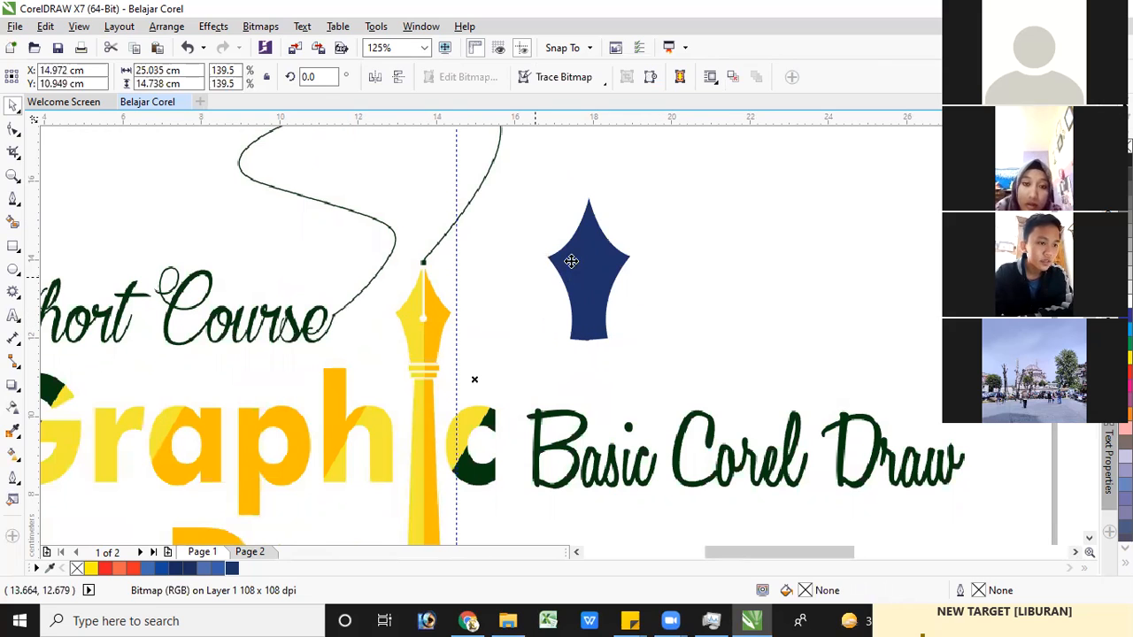
{"action": "left_click", "coordinate": [571, 261]}
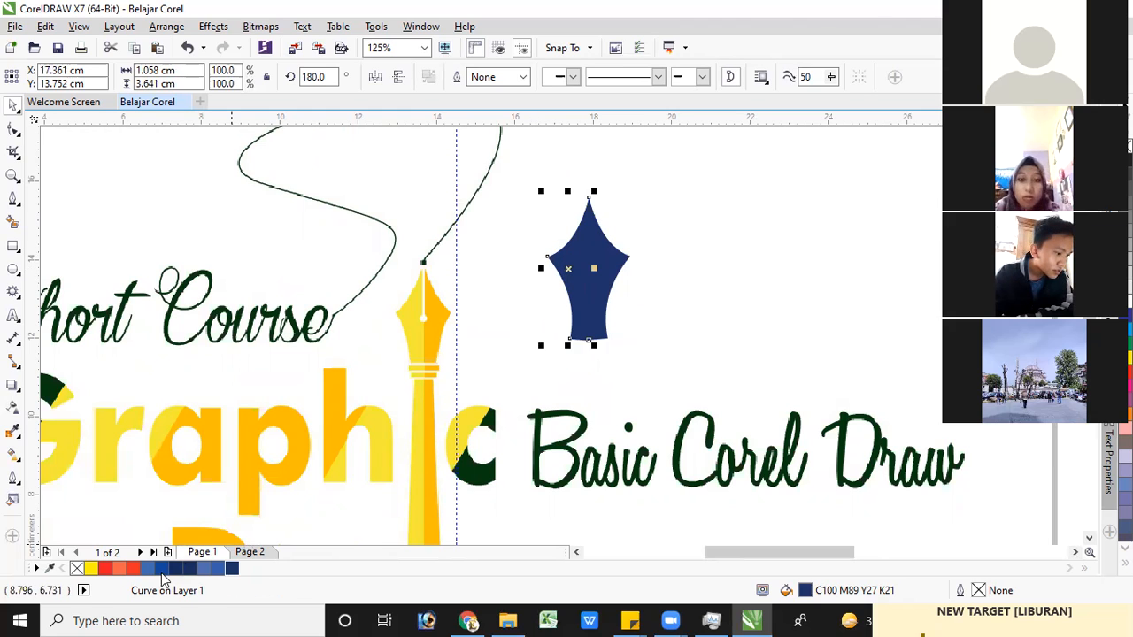
{"action": "left_click_drag", "start_coordinate": [163, 574], "coordinate": [592, 276]}
{"action": "left_click", "coordinate": [588, 271]}
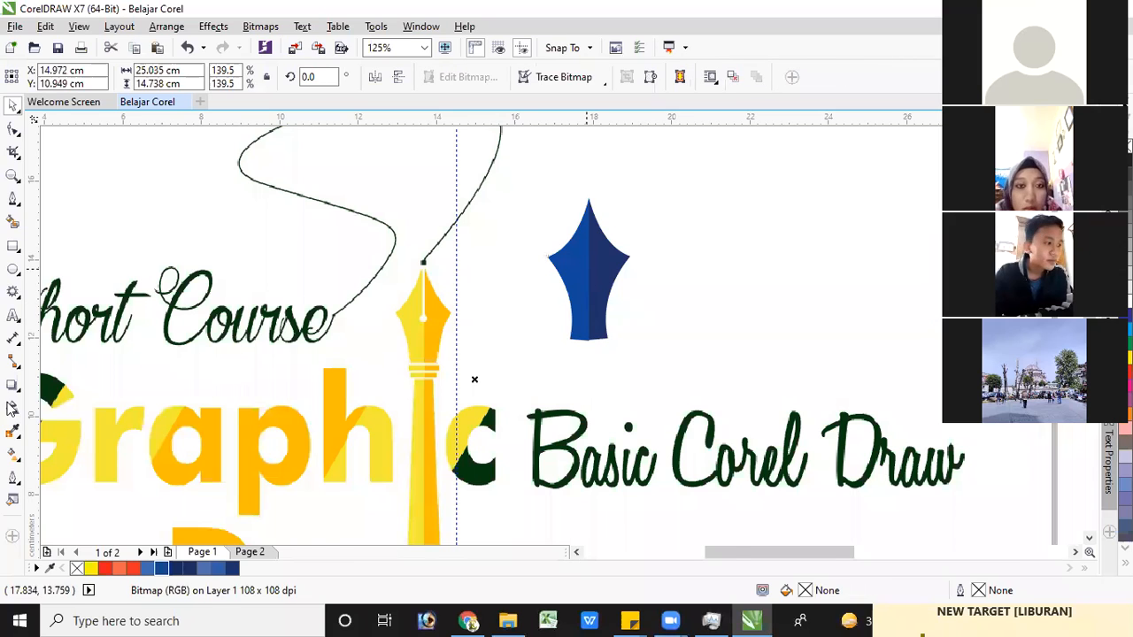
Draw a small ellipse of about 0.28 × 0.25 cm centred on the seam between the two nib halves
{"action": "scroll", "coordinate": [589, 270], "scroll_direction": "up", "scroll_amount": 1}
{"action": "left_click", "coordinate": [13, 270]}
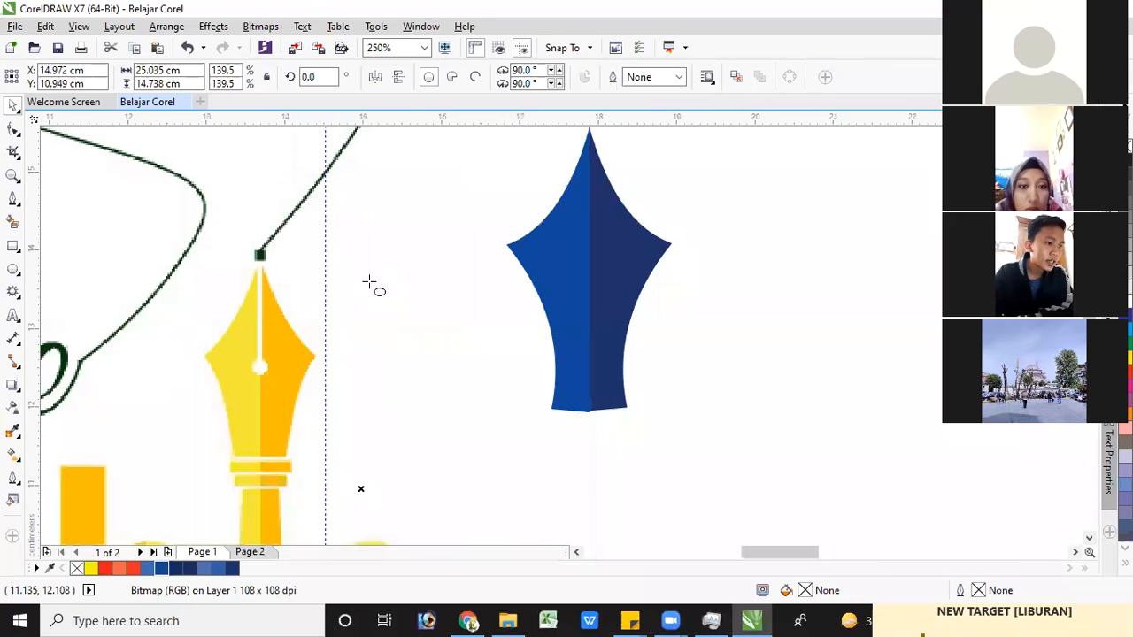
{"action": "mouse_move", "coordinate": [399, 265]}
{"action": "left_mouse_down"}
{"action": "mouse_move", "coordinate": [420, 287]}
{"action": "mouse_move", "coordinate": [588, 268]}
{"action": "left_mouse_up"}
{"action": "left_click", "coordinate": [13, 106]}
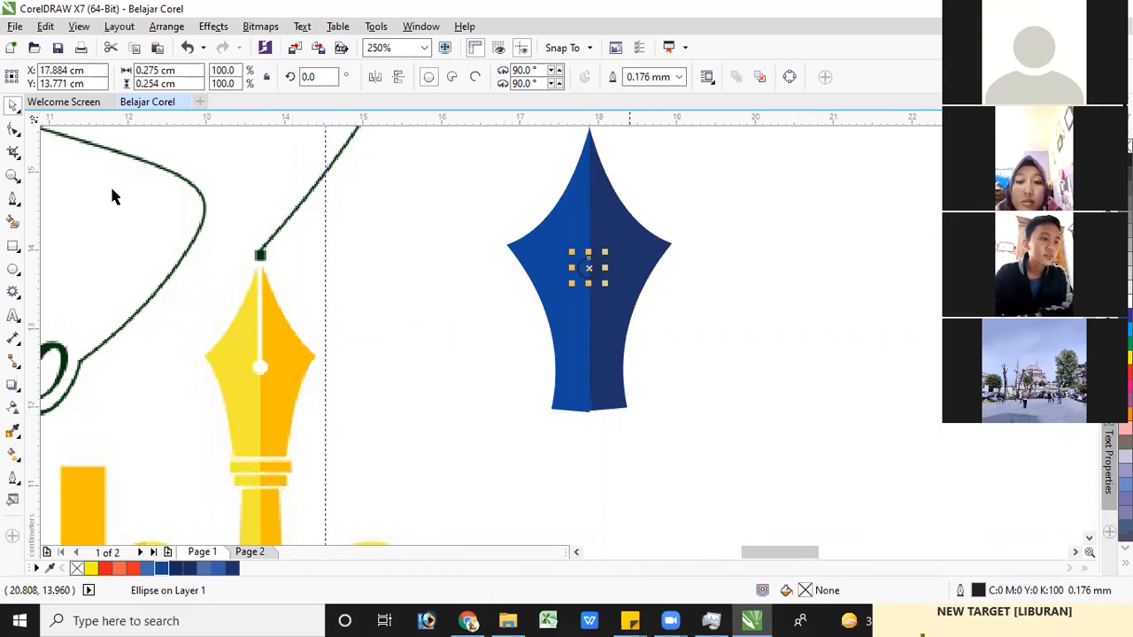
Trim both nib halves with the small ellipse and move the ellipse out to the left of the nib
{"action": "left_click", "coordinate": [629, 229], "text": "shift"}
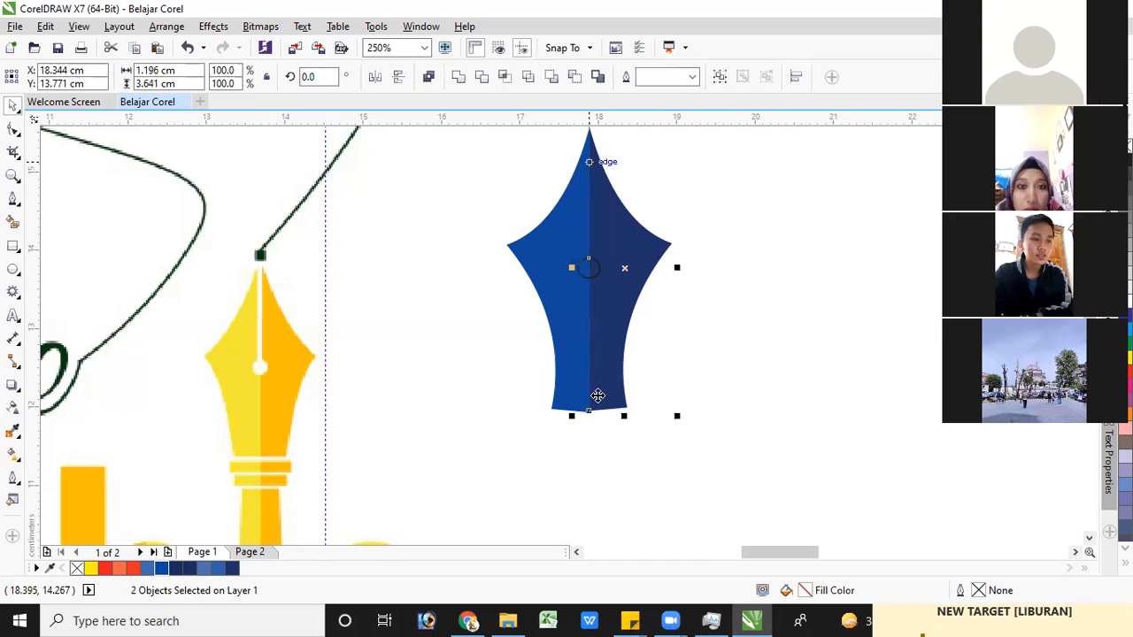
{"action": "left_click", "coordinate": [481, 78]}
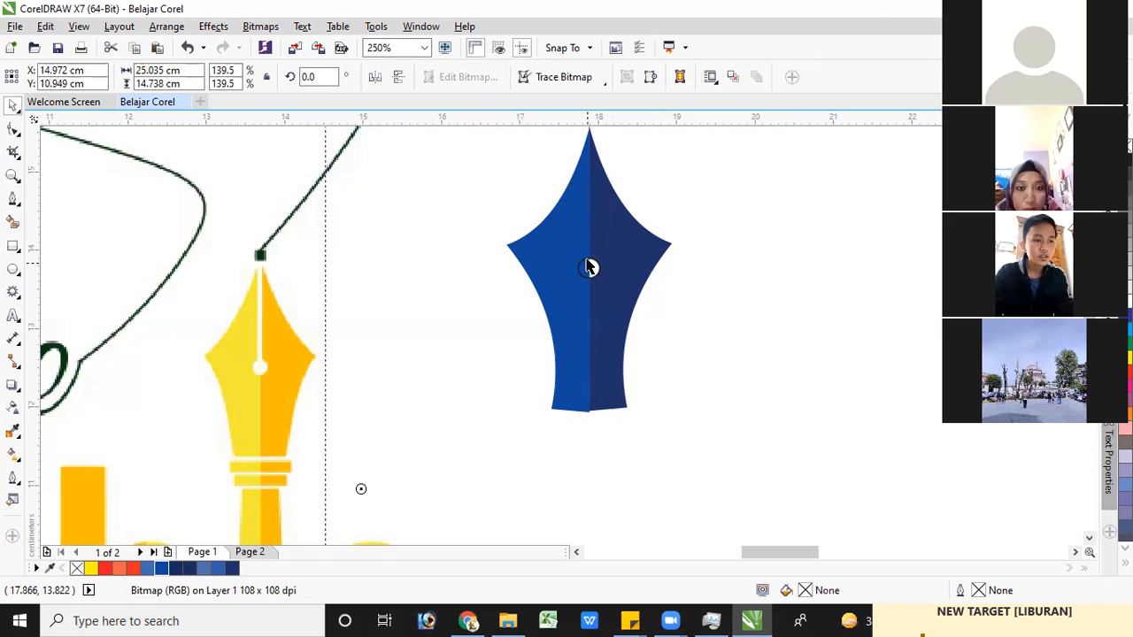
{"action": "left_click", "coordinate": [590, 261]}
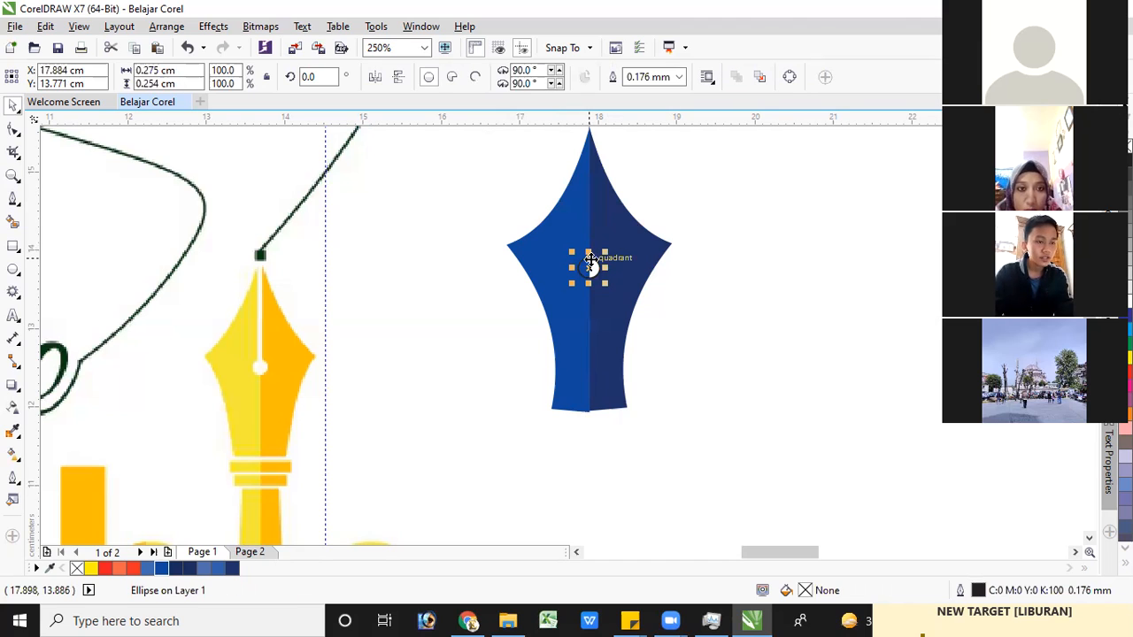
{"action": "left_click", "coordinate": [572, 213], "text": "shift"}
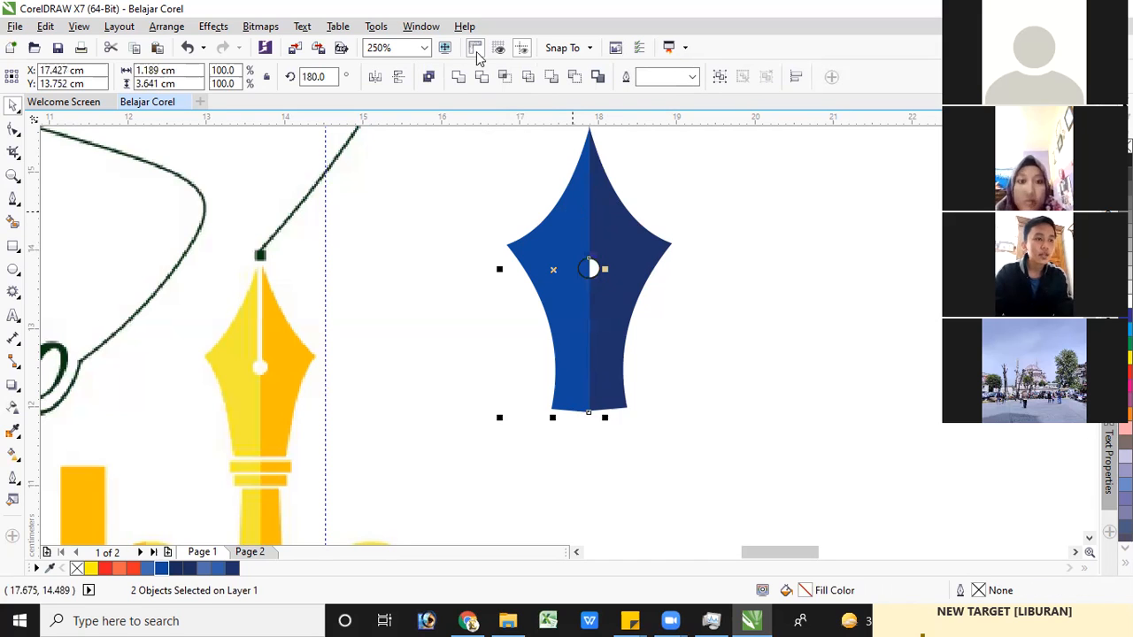
{"action": "left_click", "coordinate": [483, 78]}
{"action": "left_click", "coordinate": [712, 374]}
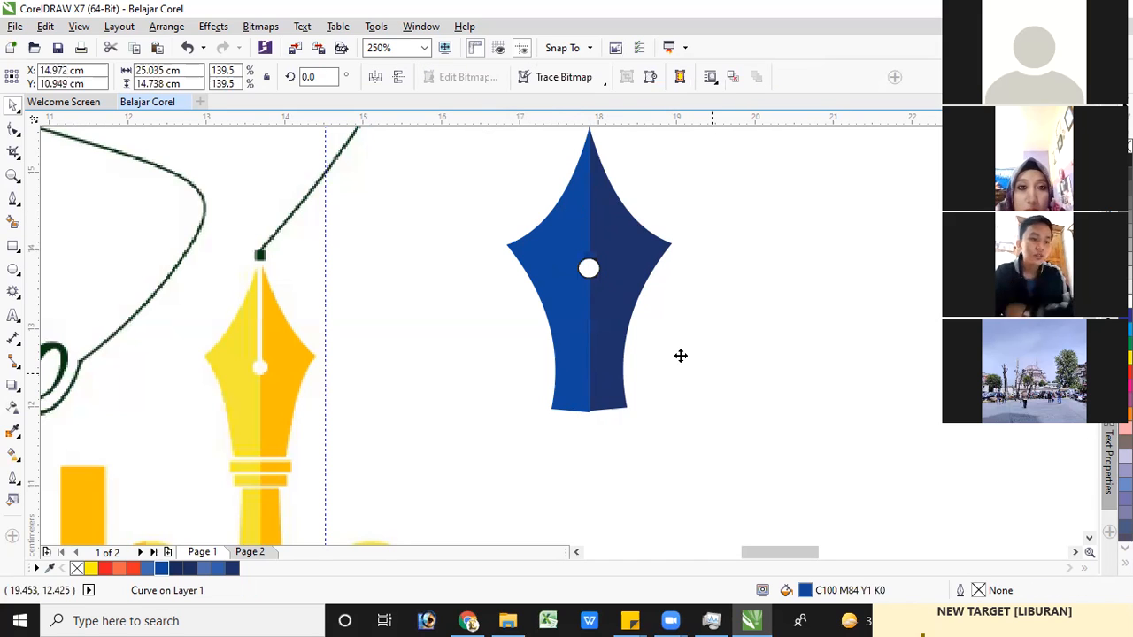
{"action": "left_click", "coordinate": [595, 271]}
{"action": "left_click_drag", "start_coordinate": [595, 271], "coordinate": [470, 266]}
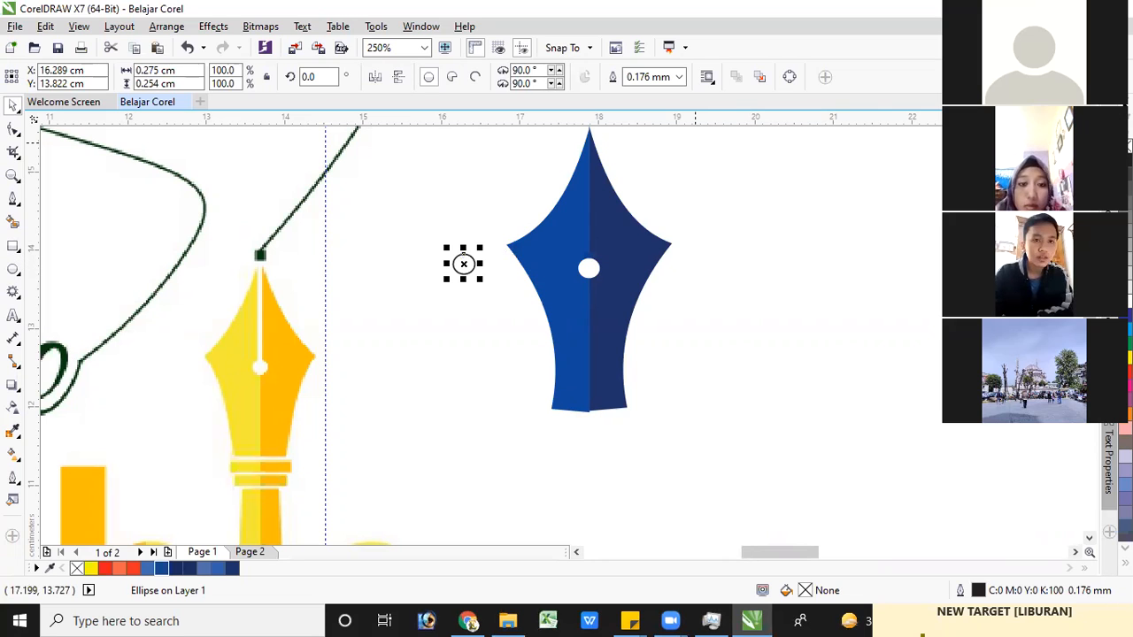
Draw a narrow vertical rectangle of about 0.1 × 1.69 cm from the nib's tip to its hole, centred on the seam
{"action": "left_click", "coordinate": [12, 248]}
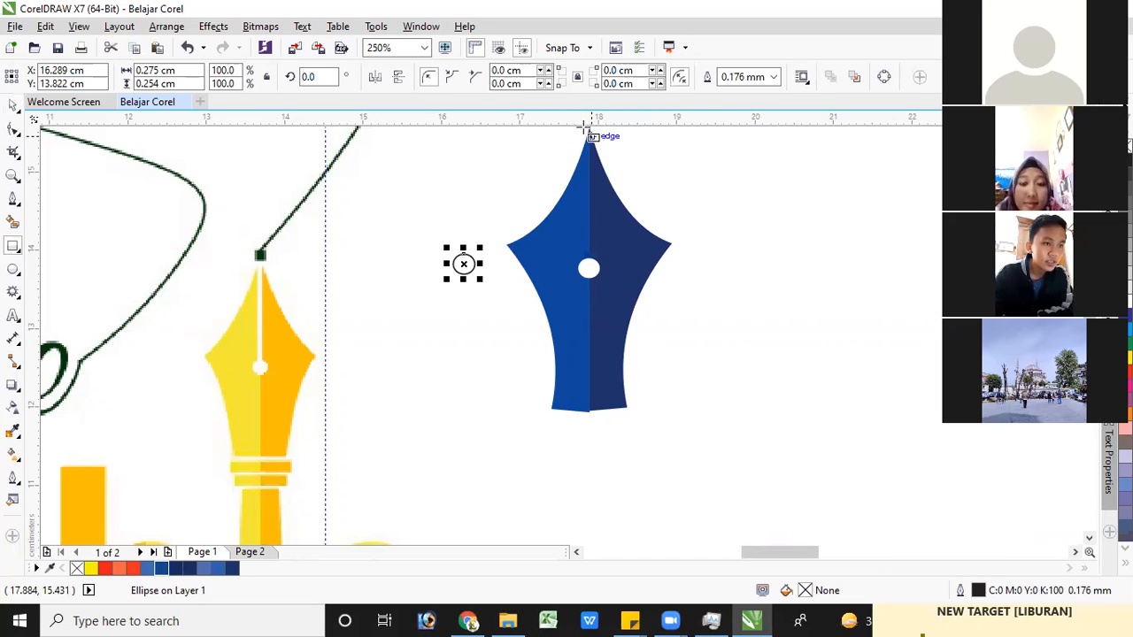
{"action": "left_click_drag", "start_coordinate": [587, 129], "coordinate": [593, 307]}
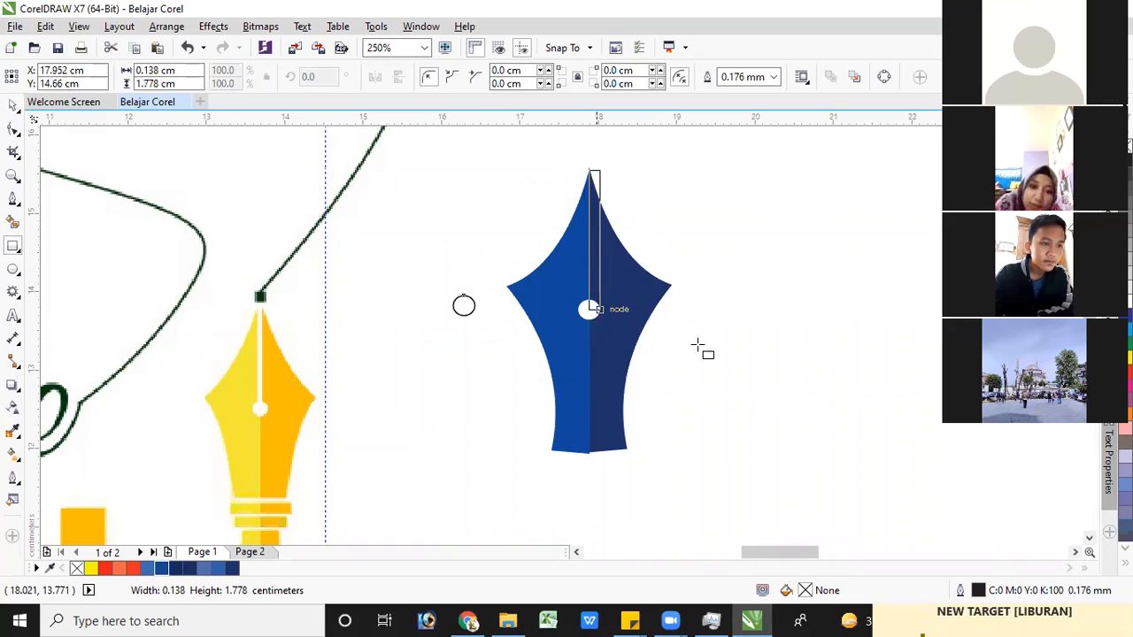
{"action": "key", "text": "Left"}
{"action": "key", "text": "Left"}
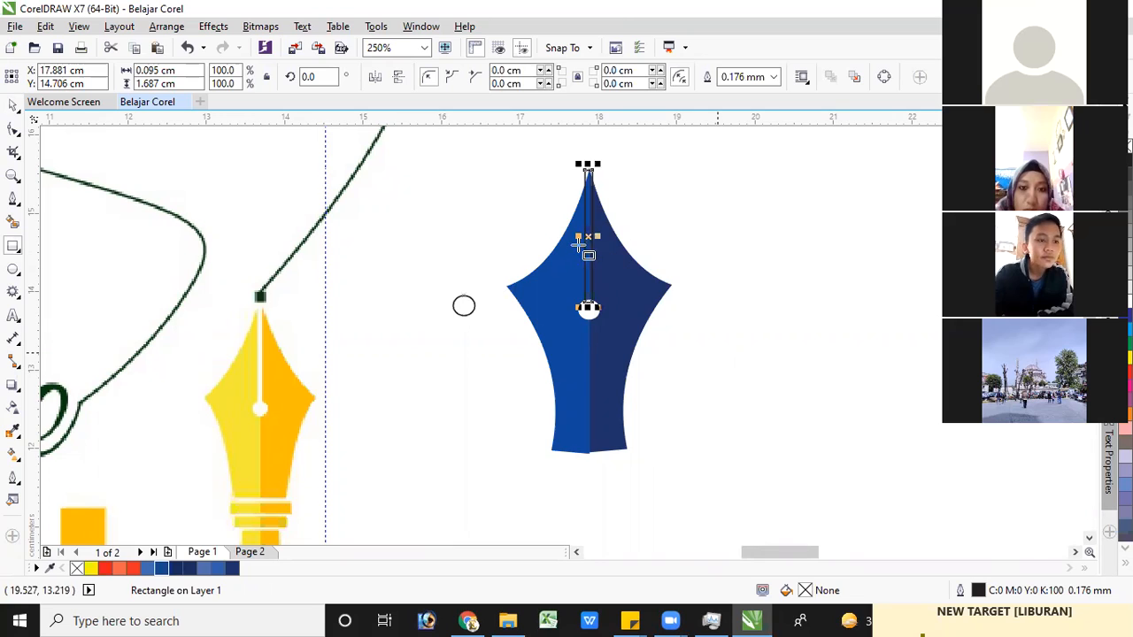
{"action": "scroll", "coordinate": [587, 243], "scroll_direction": "up", "scroll_amount": 2}
{"action": "scroll", "coordinate": [595, 248], "scroll_direction": "up", "scroll_amount": 1}
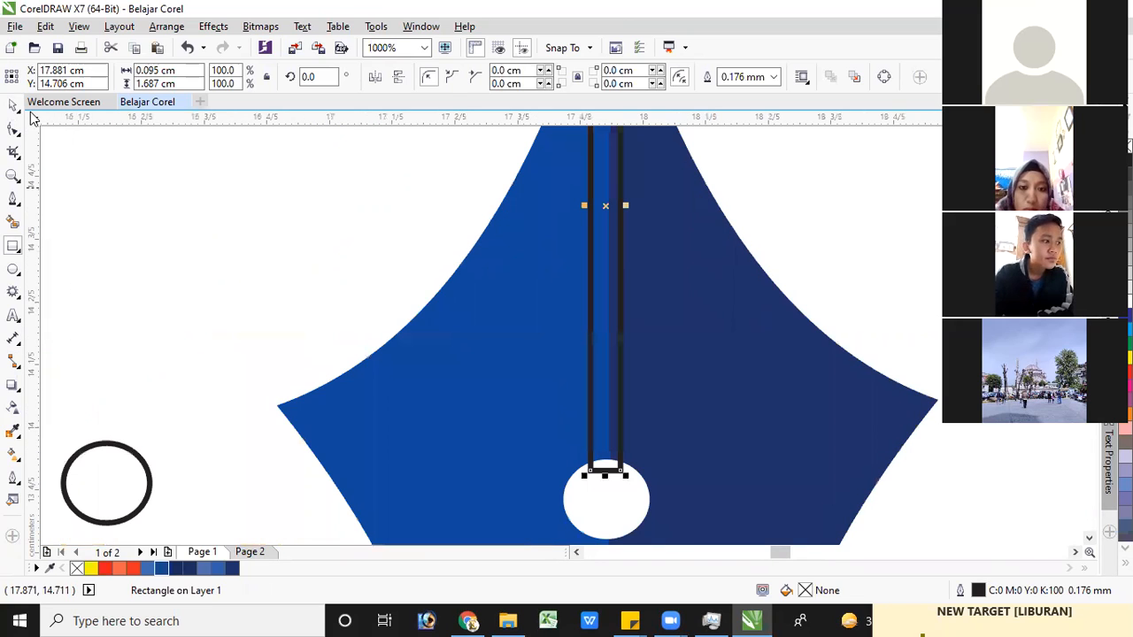
{"action": "left_click_drag", "start_coordinate": [606, 206], "coordinate": [608, 208]}
{"action": "left_click_drag", "start_coordinate": [628, 460], "coordinate": [628, 461]}
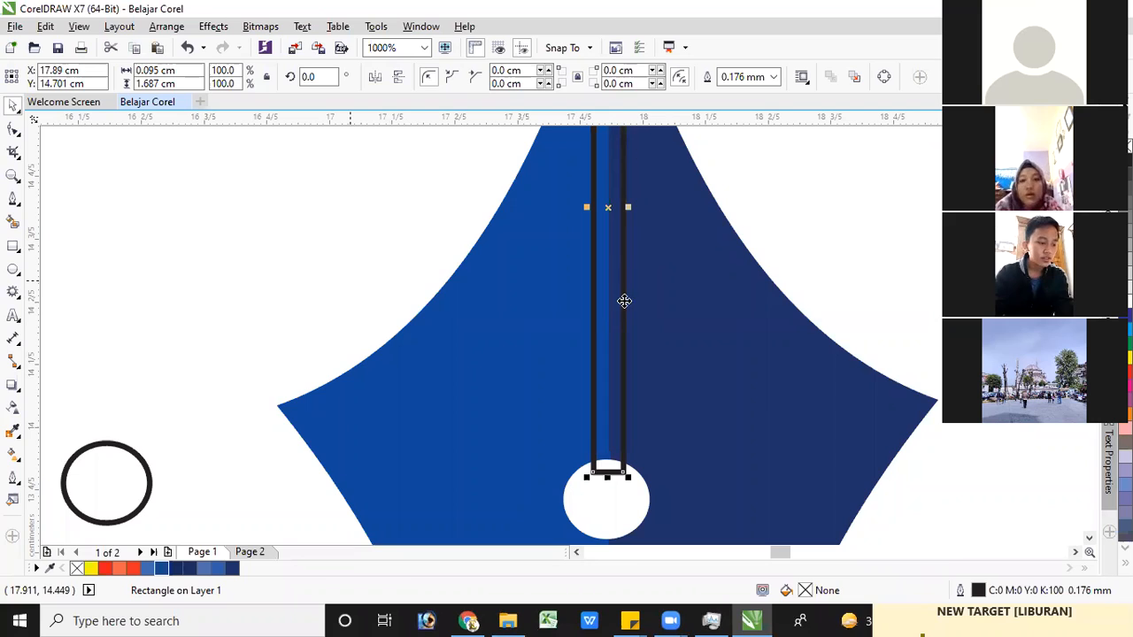
Trim the nib's dark navy right half with the narrow rectangle
{"action": "scroll", "coordinate": [620, 253], "scroll_direction": "down", "scroll_amount": 1}
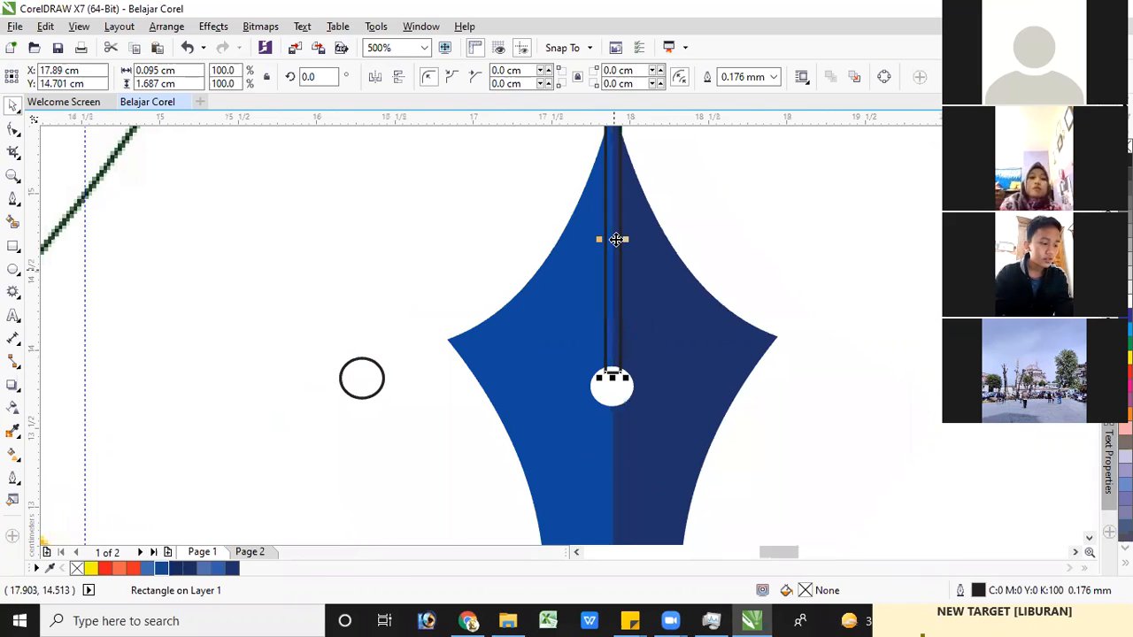
{"action": "left_click", "coordinate": [656, 286], "text": "shift"}
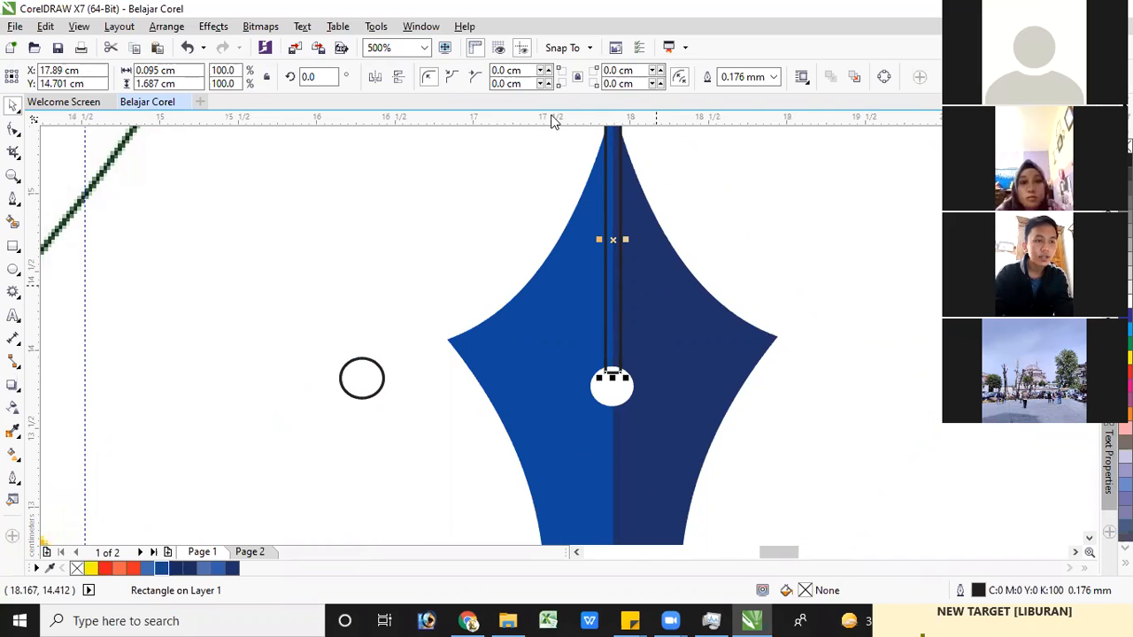
{"action": "left_click", "coordinate": [481, 79]}
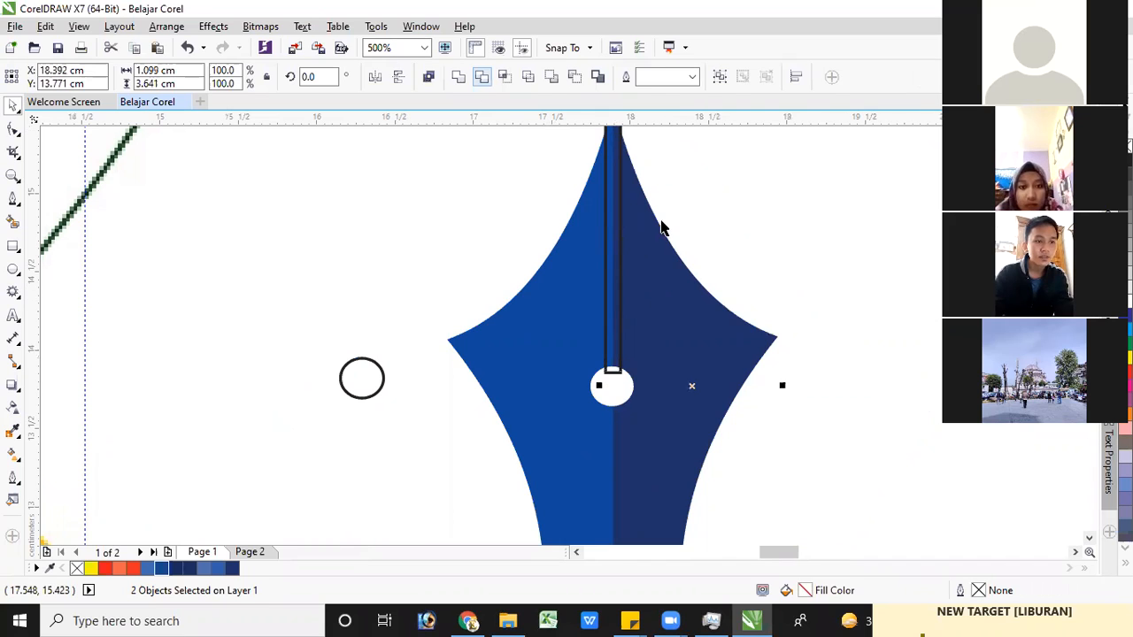
Trim the nib's blue left half with the narrow rectangle over the seam and delete the rectangle
{"action": "left_click", "coordinate": [611, 217]}
{"action": "left_click", "coordinate": [608, 219]}
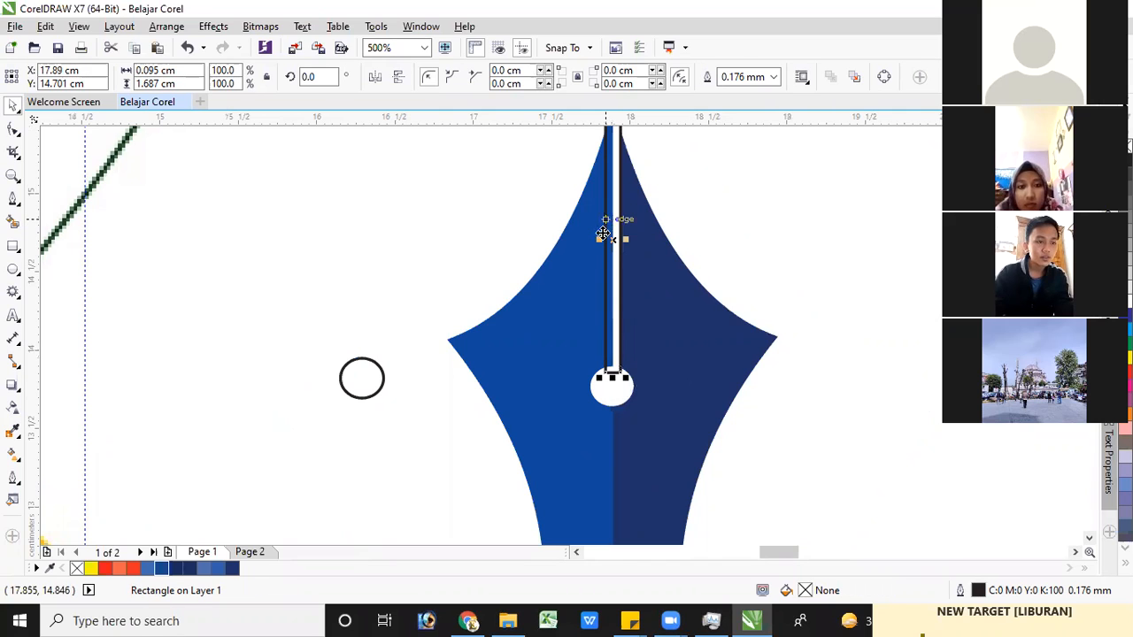
{"action": "left_click", "coordinate": [570, 269], "text": "shift"}
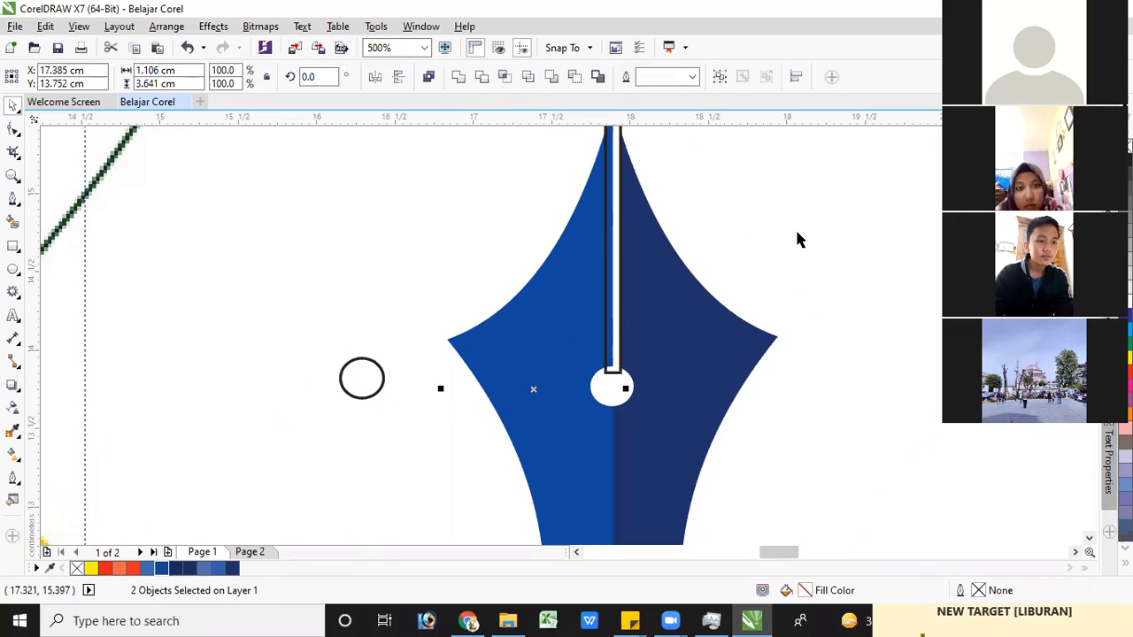
{"action": "scroll", "coordinate": [682, 324], "scroll_direction": "down", "scroll_amount": 1}
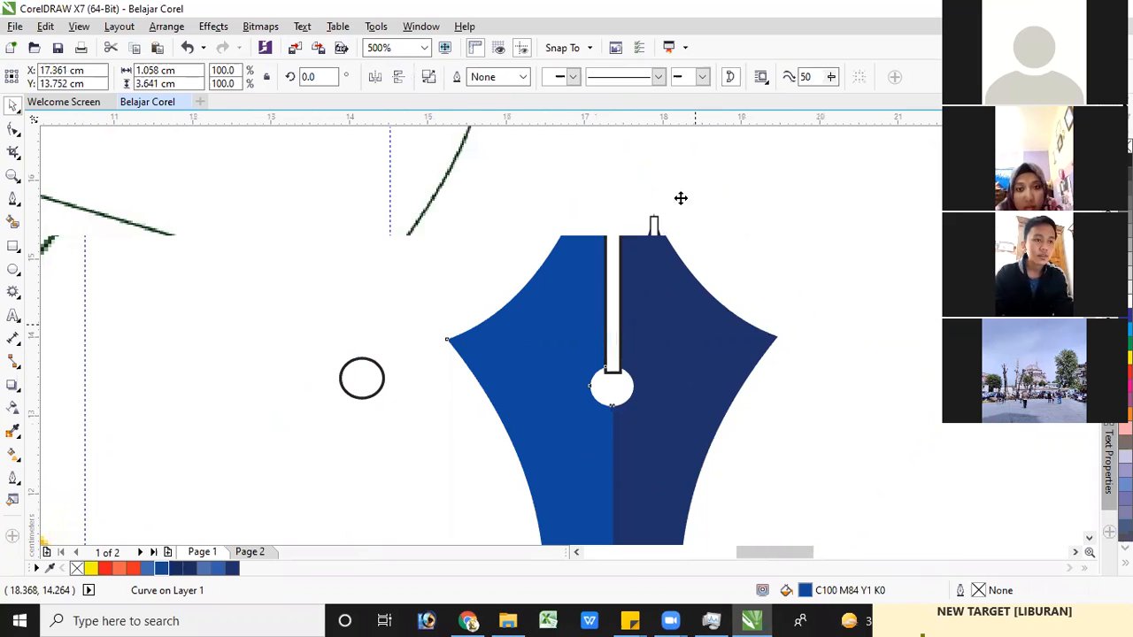
{"action": "left_click", "coordinate": [653, 221]}
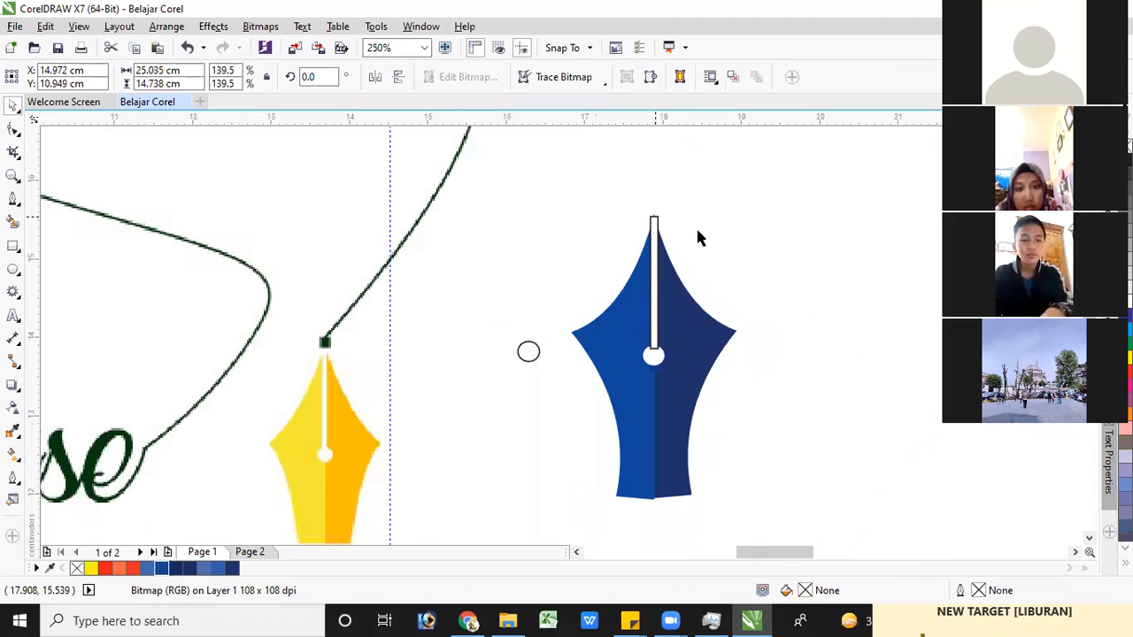
{"action": "left_click", "coordinate": [655, 257]}
{"action": "key", "text": "Delete"}
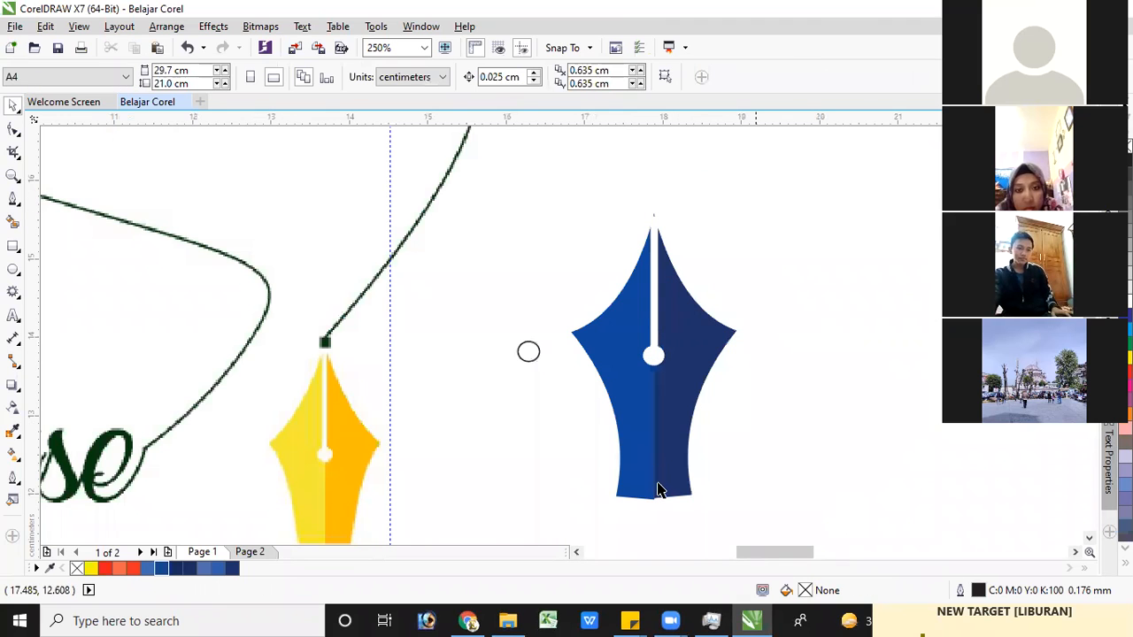
Delete the leftover small ellipse beside the blue nib
{"action": "scroll", "coordinate": [658, 489], "scroll_direction": "down", "scroll_amount": 2}
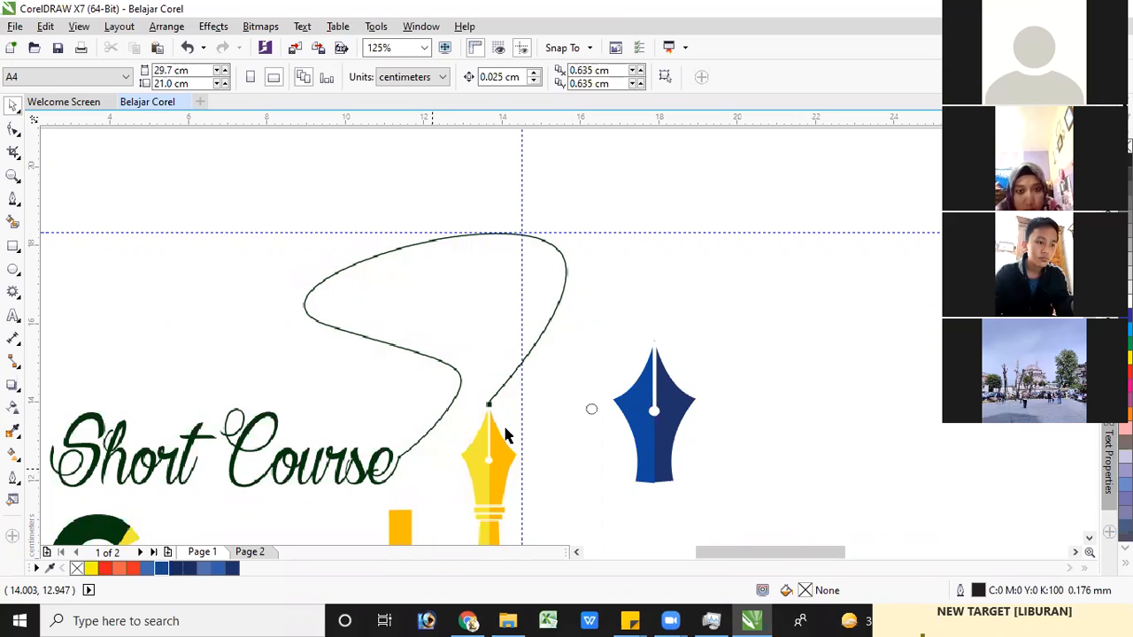
{"action": "scroll", "coordinate": [501, 157], "scroll_direction": "down", "scroll_amount": 3}
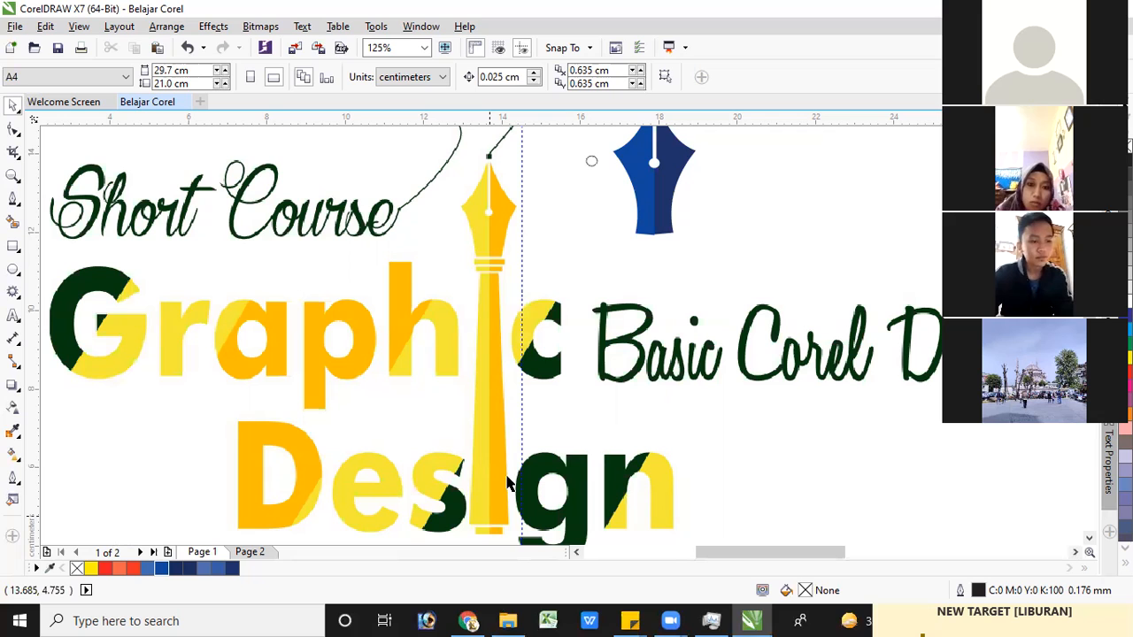
{"action": "scroll", "coordinate": [583, 318], "scroll_direction": "down", "scroll_amount": 3}
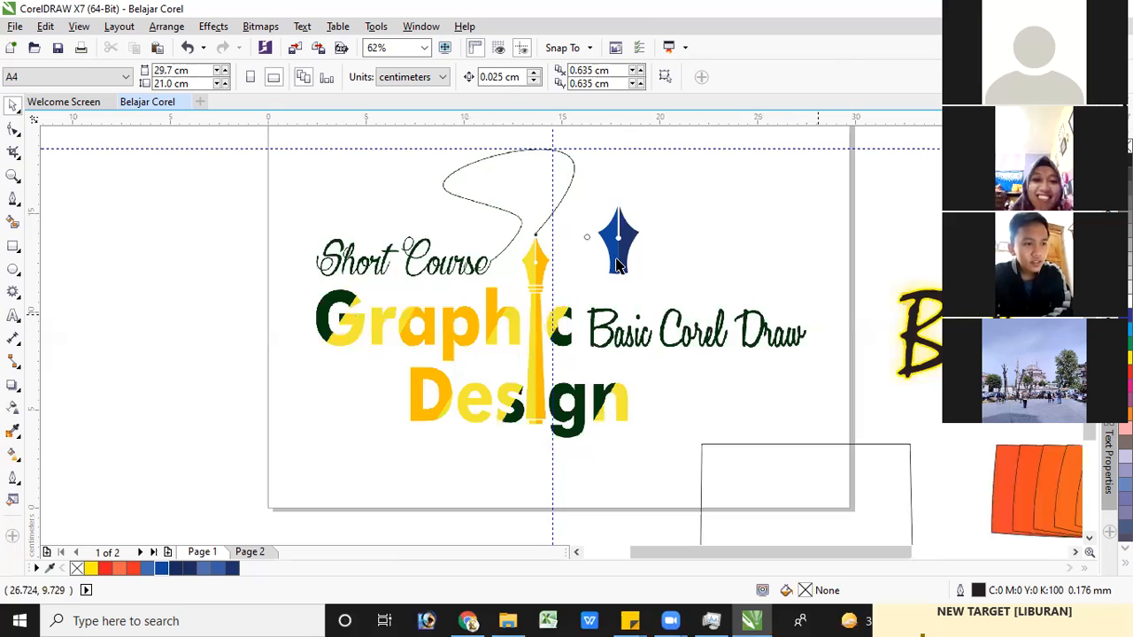
{"action": "left_click", "coordinate": [587, 236]}
{"action": "key", "text": "Delete"}
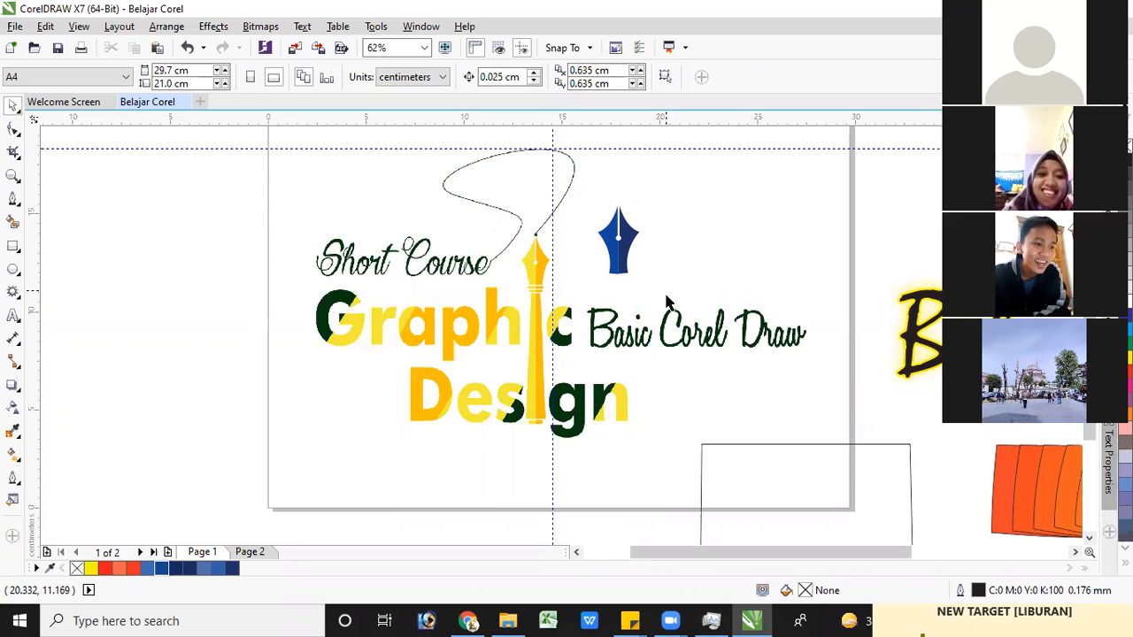
{"action": "left_click", "coordinate": [621, 269]}
{"action": "left_click_drag", "start_coordinate": [667, 297], "coordinate": [623, 274]}
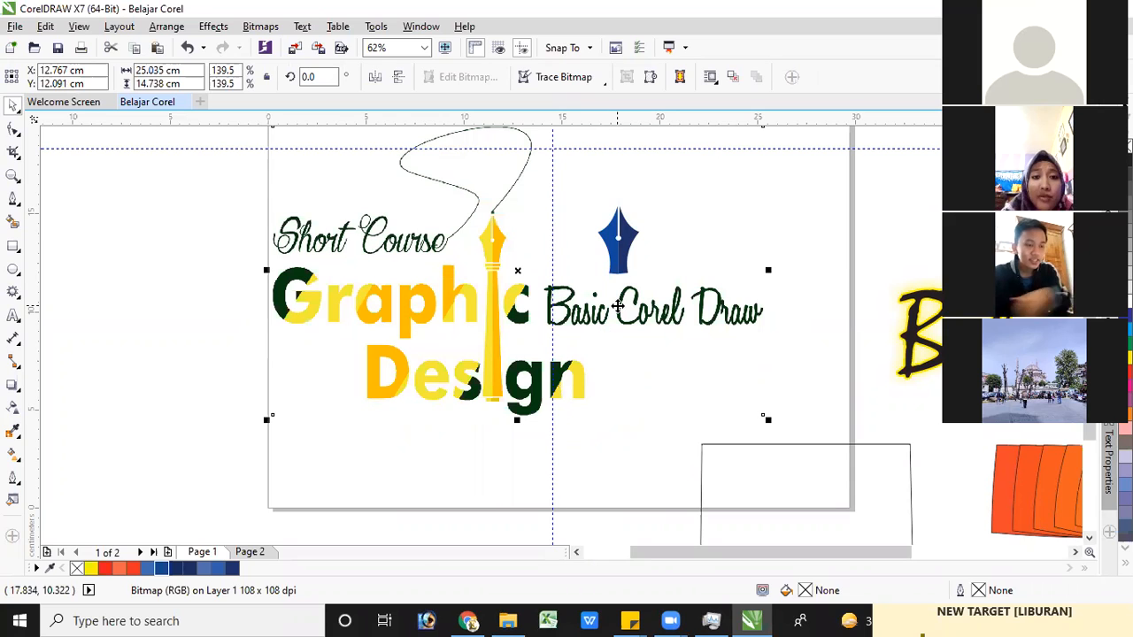
{"action": "key", "text": "ctrl+z"}
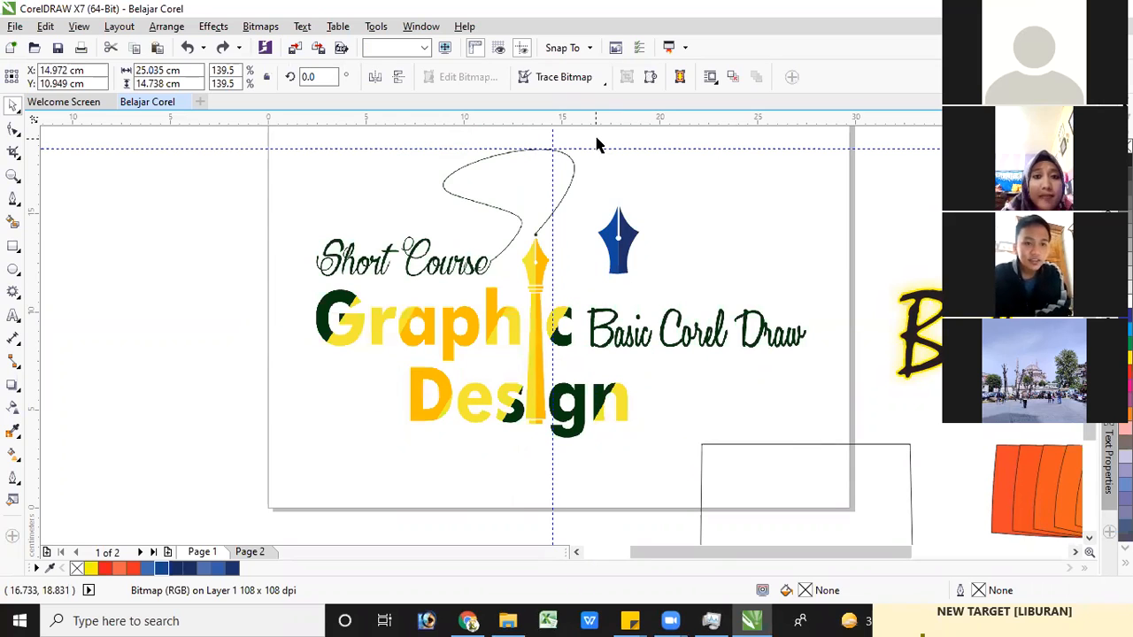
{"action": "left_click", "coordinate": [596, 144]}
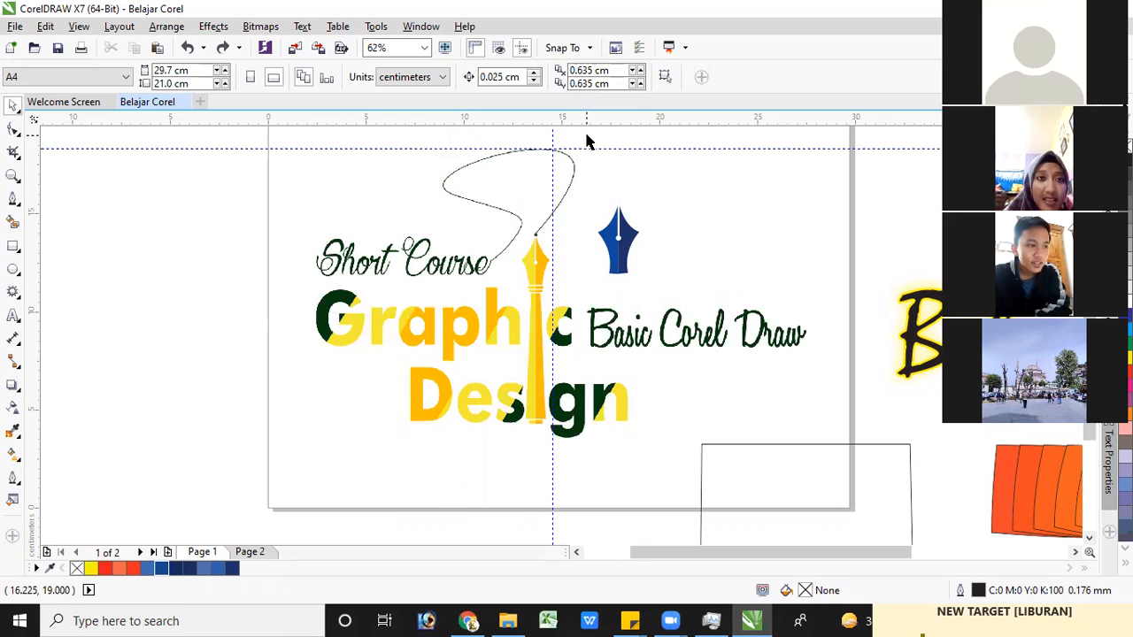
Move both nib halves together off the lettering artwork to the empty area outside the page's left edge
{"action": "left_click_drag", "start_coordinate": [572, 131], "coordinate": [698, 301]}
{"action": "left_click_drag", "start_coordinate": [619, 241], "coordinate": [253, 241]}
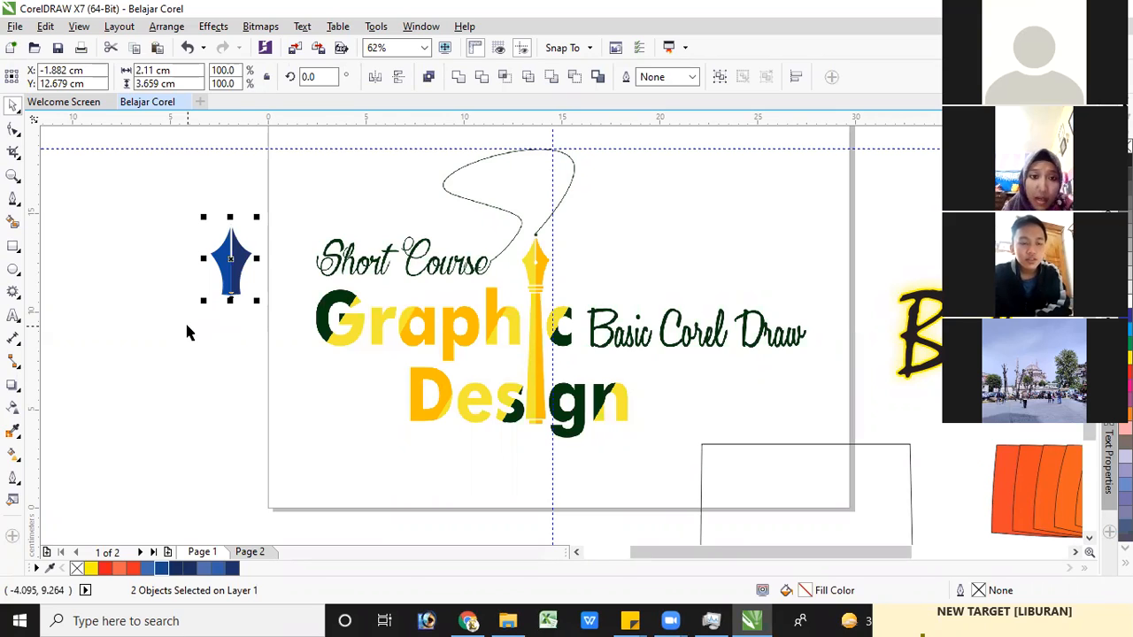
{"action": "left_click", "coordinate": [18, 207]}
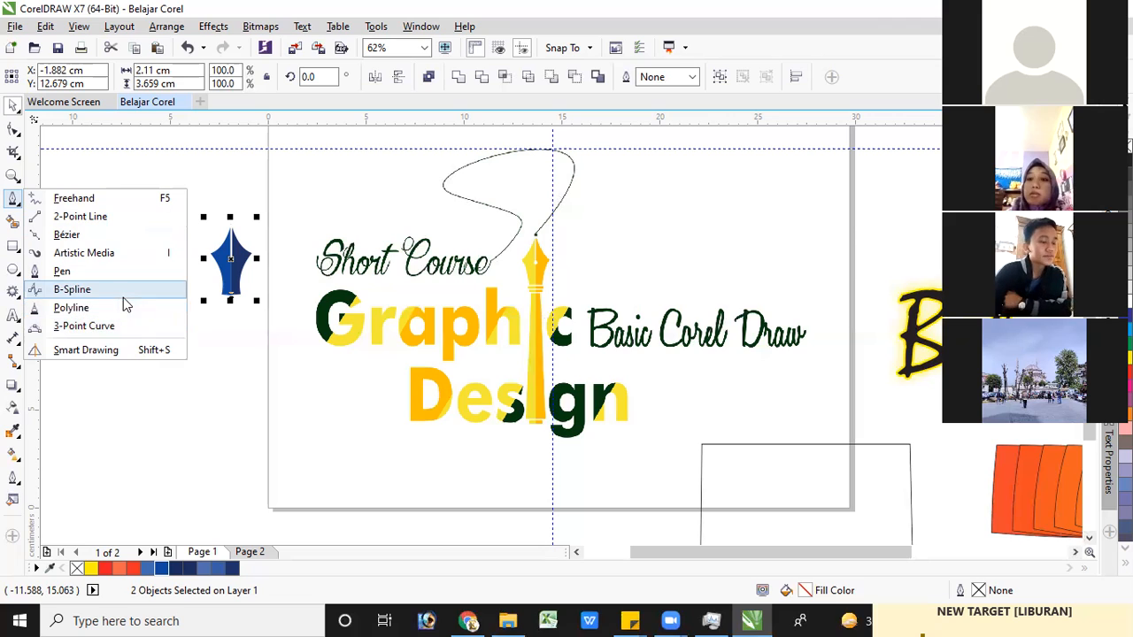
{"action": "left_click", "coordinate": [128, 414]}
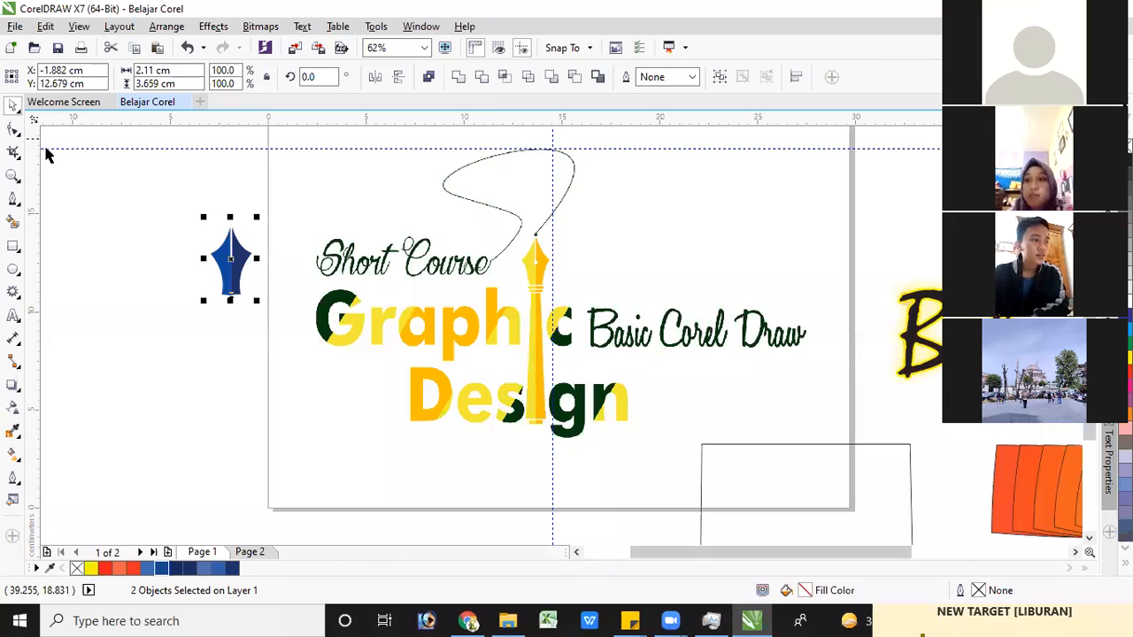
{"action": "left_click_drag", "start_coordinate": [142, 192], "coordinate": [304, 384]}
{"action": "left_click", "coordinate": [144, 274]}
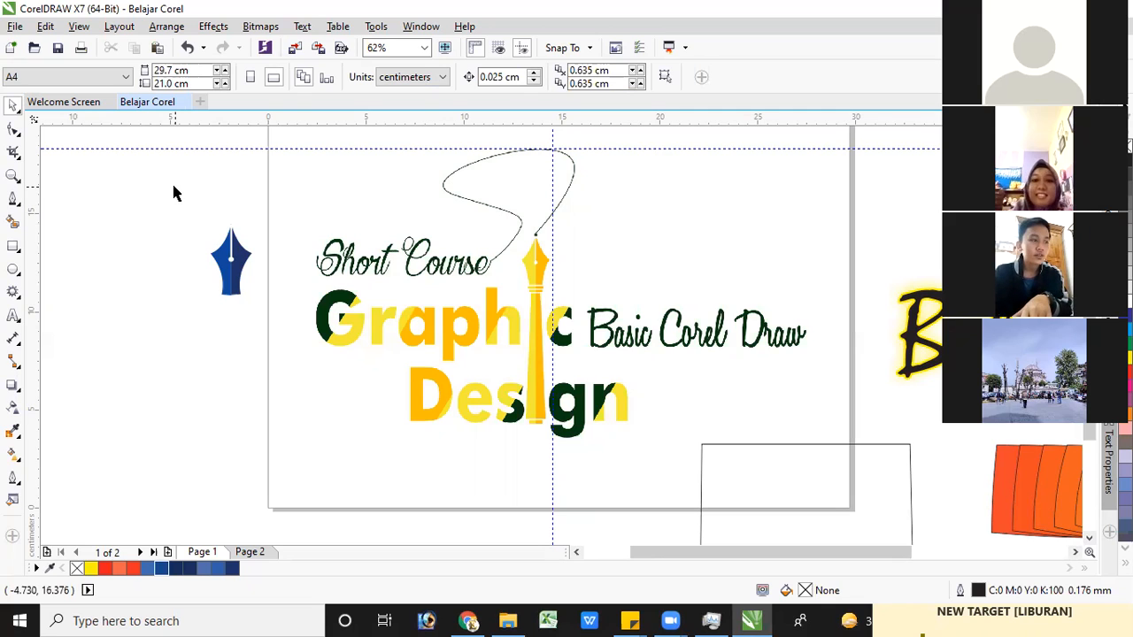
{"action": "left_click_drag", "start_coordinate": [170, 187], "coordinate": [293, 352]}
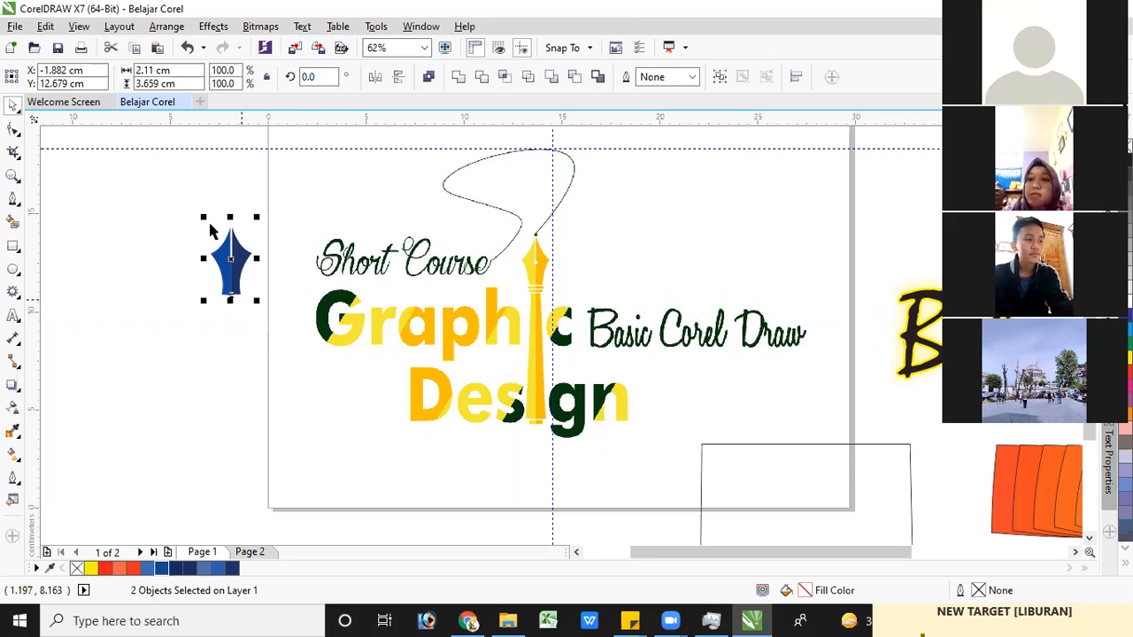
{"action": "left_click", "coordinate": [185, 189]}
{"action": "left_click_drag", "start_coordinate": [177, 185], "coordinate": [296, 354]}
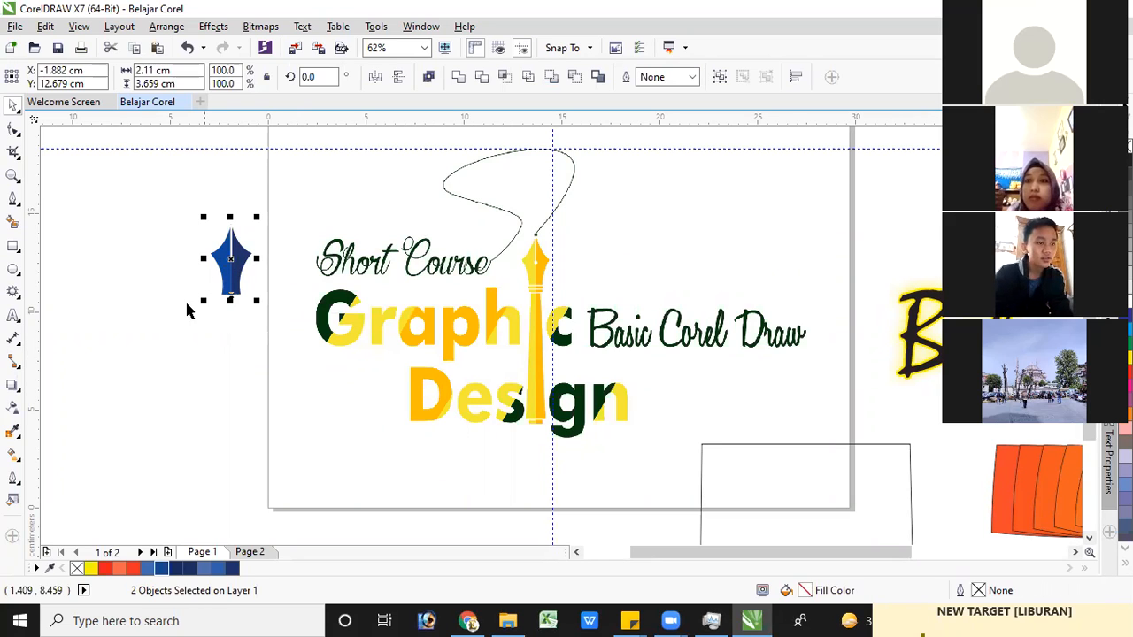
{"action": "left_click", "coordinate": [258, 336]}
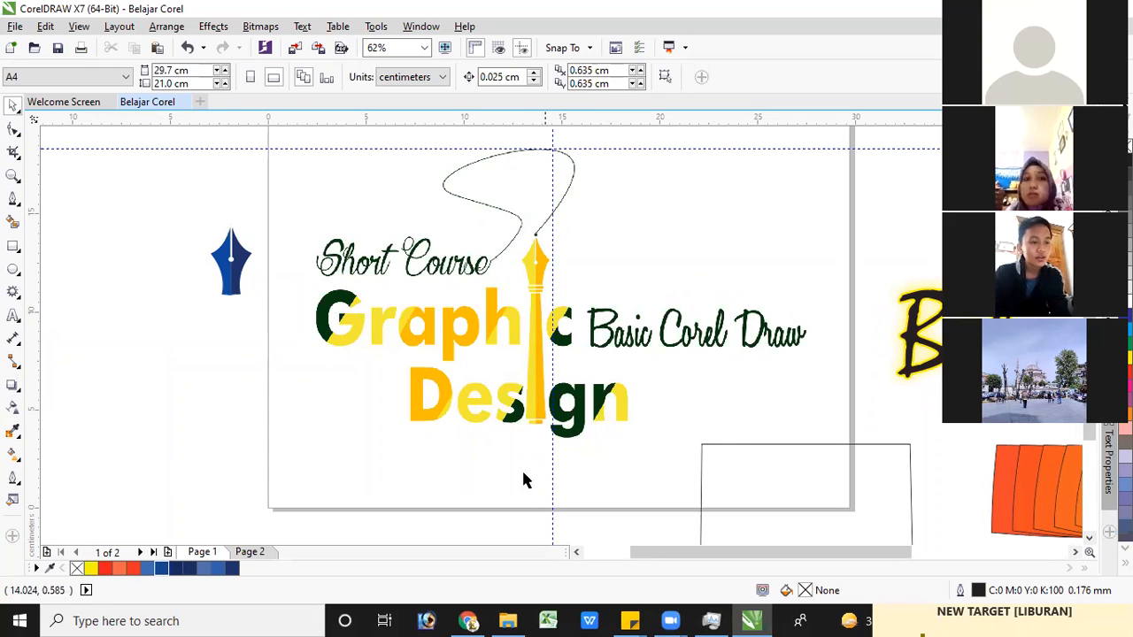
{"action": "left_click_drag", "start_coordinate": [294, 314], "coordinate": [305, 337]}
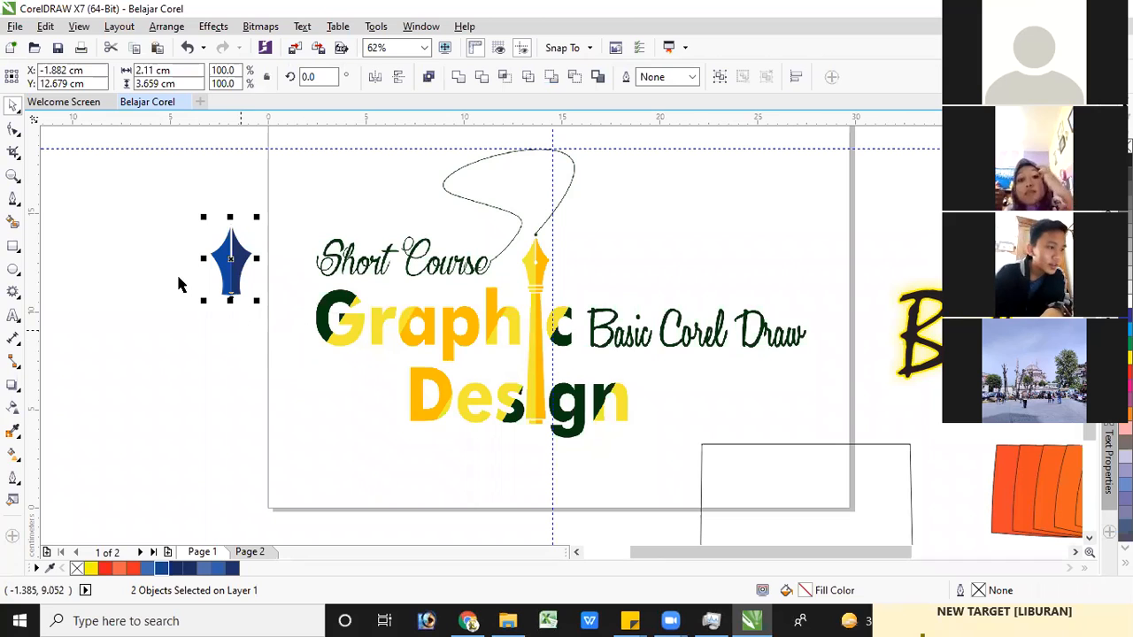
Nudge the bottom inner node of the nib's dark navy half up by 0.025 cm with the Shape tool
{"action": "scroll", "coordinate": [240, 329], "scroll_direction": "up", "scroll_amount": 2}
{"action": "left_click", "coordinate": [255, 264]}
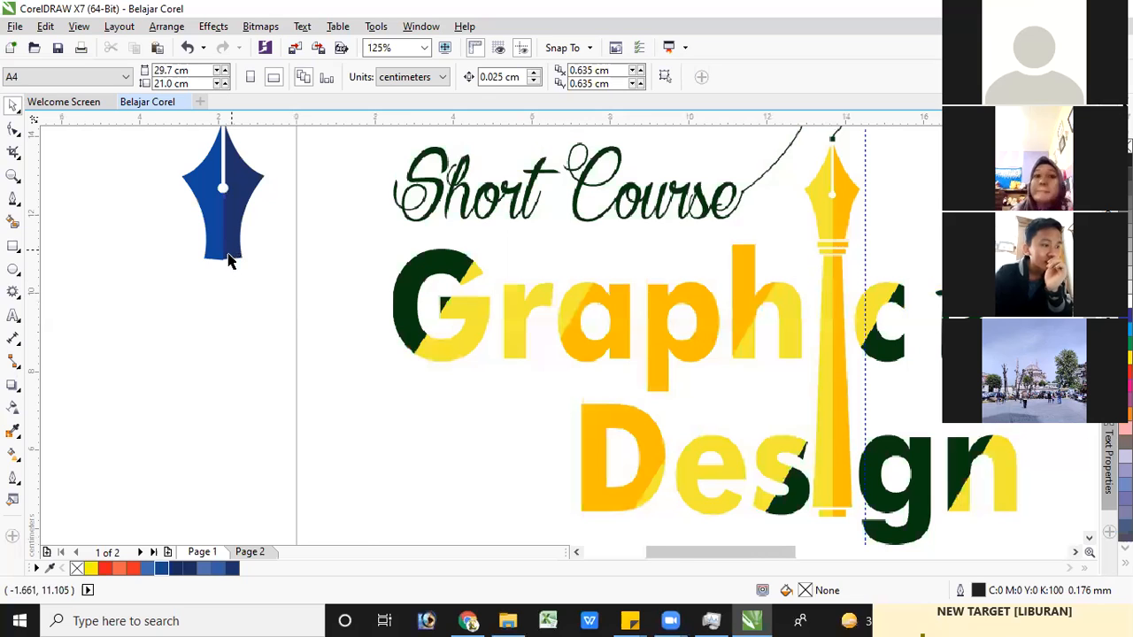
{"action": "scroll", "coordinate": [230, 262], "scroll_direction": "up", "scroll_amount": 2}
{"action": "scroll", "coordinate": [225, 266], "scroll_direction": "up", "scroll_amount": 2}
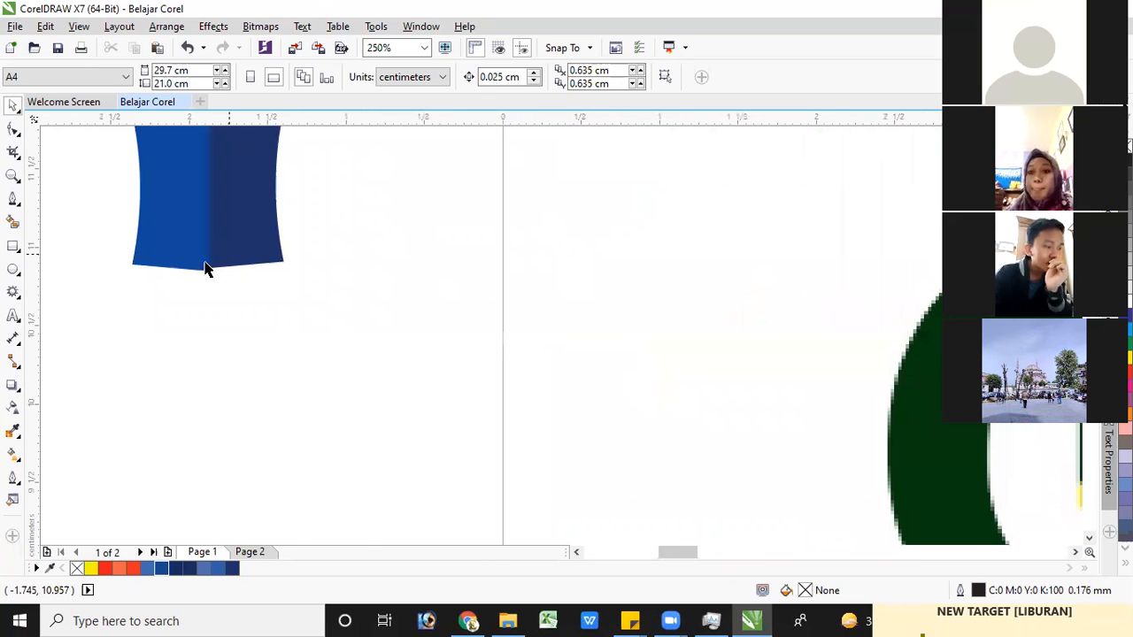
{"action": "scroll", "coordinate": [195, 270], "scroll_direction": "up", "scroll_amount": 1}
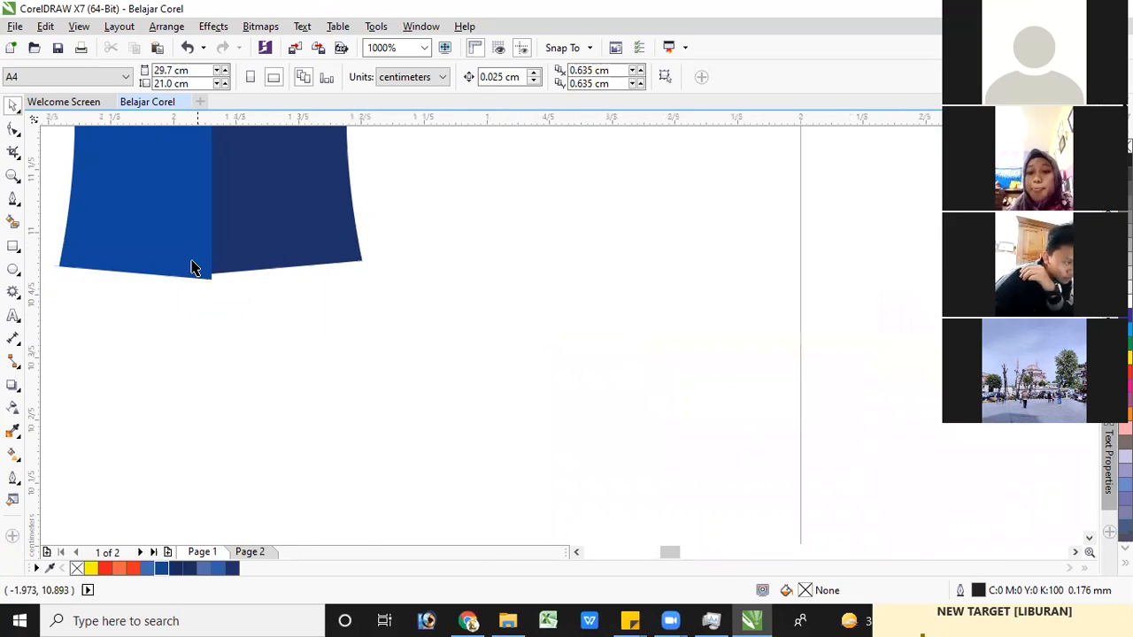
{"action": "left_click", "coordinate": [239, 265]}
{"action": "left_click", "coordinate": [14, 152]}
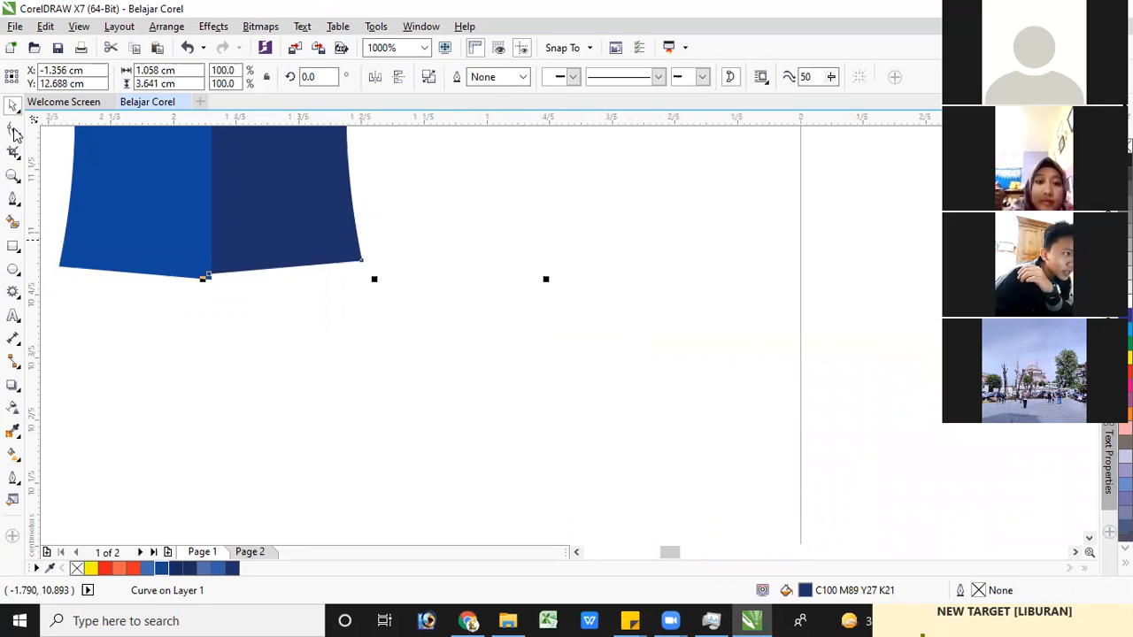
{"action": "left_click", "coordinate": [13, 130]}
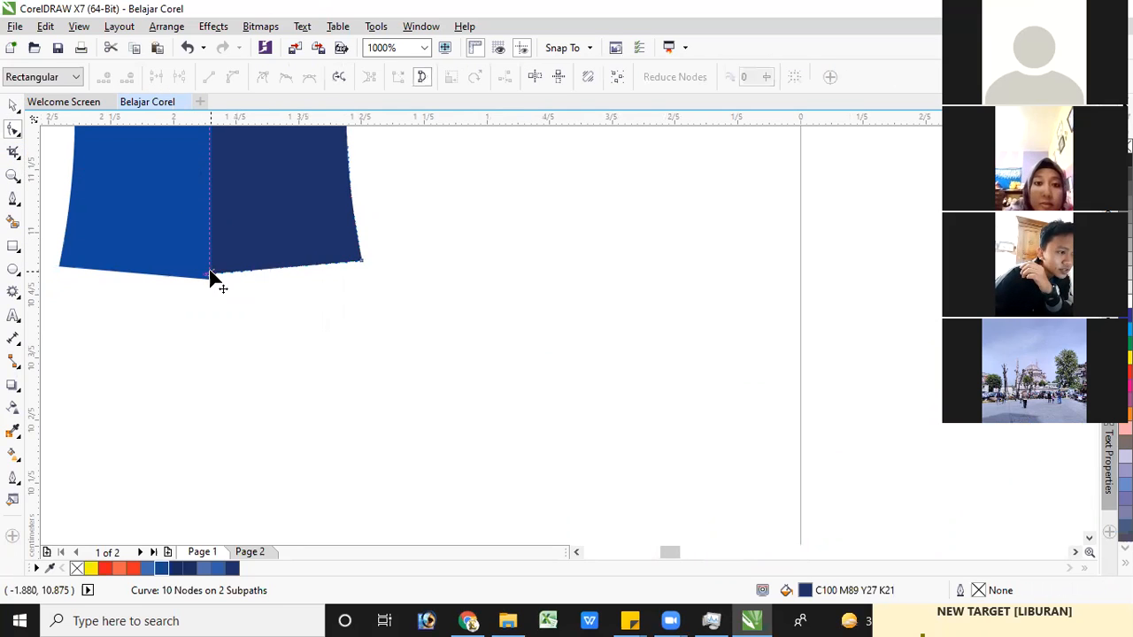
{"action": "left_click", "coordinate": [218, 278]}
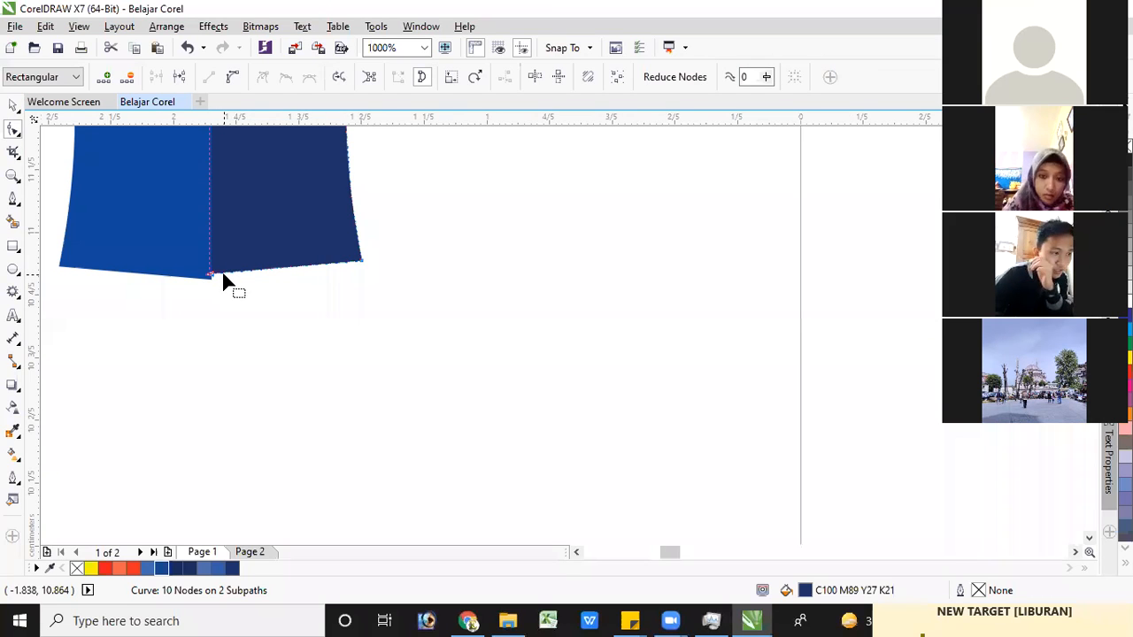
{"action": "key", "text": "Up"}
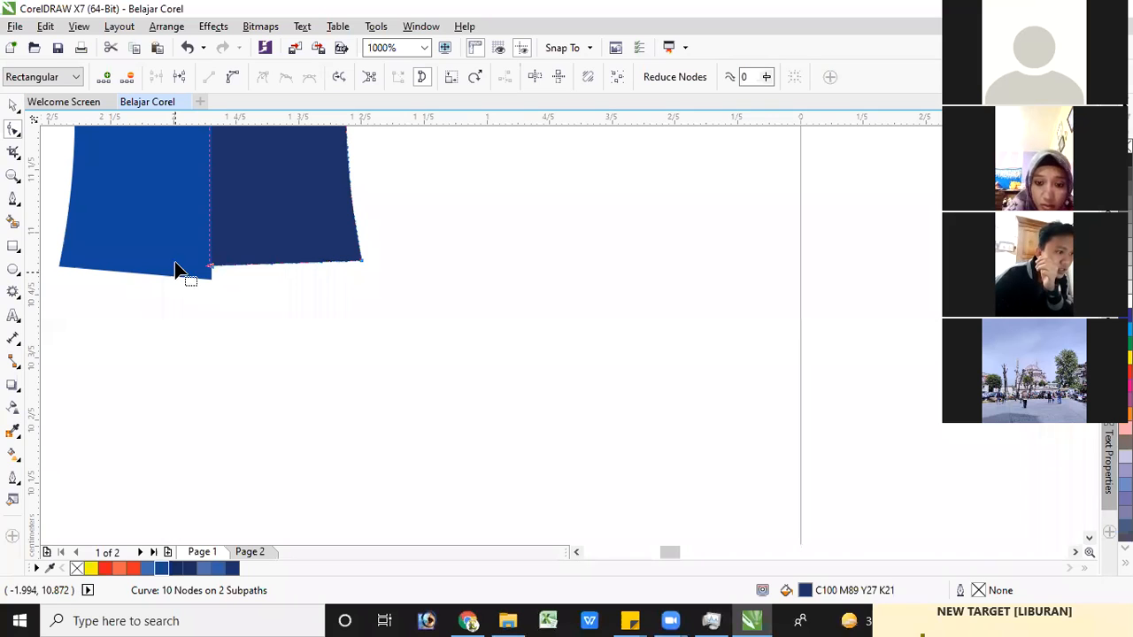
Raise the bottom inner node of the nib's blue half and align it with the navy half's bottom inner corner
{"action": "left_click", "coordinate": [211, 280]}
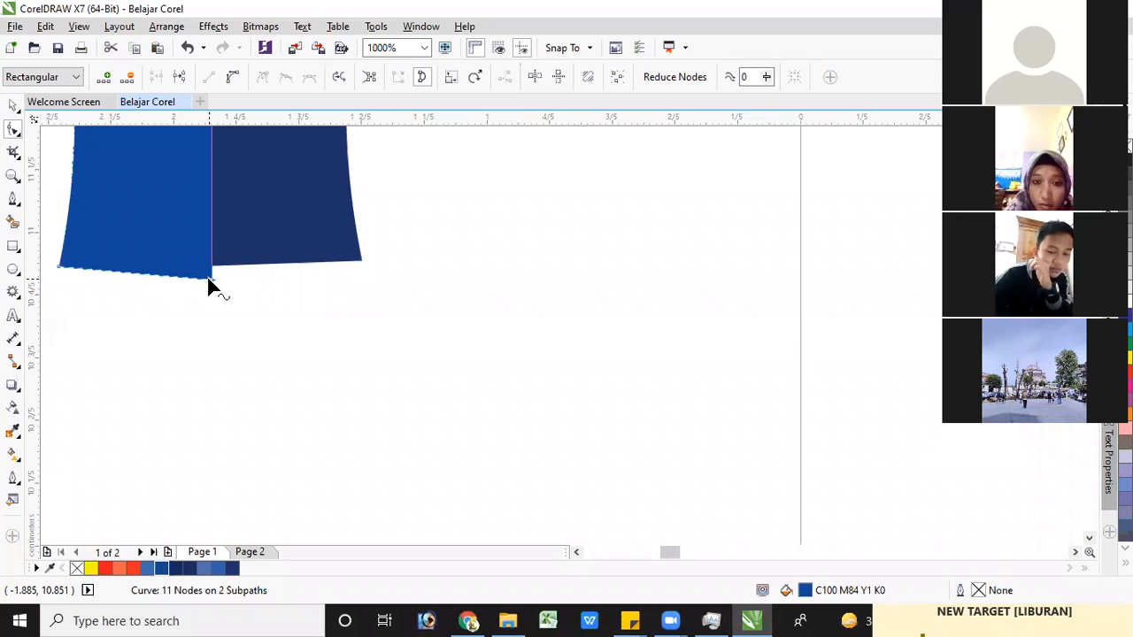
{"action": "key", "text": "Up"}
{"action": "key", "text": "Up"}
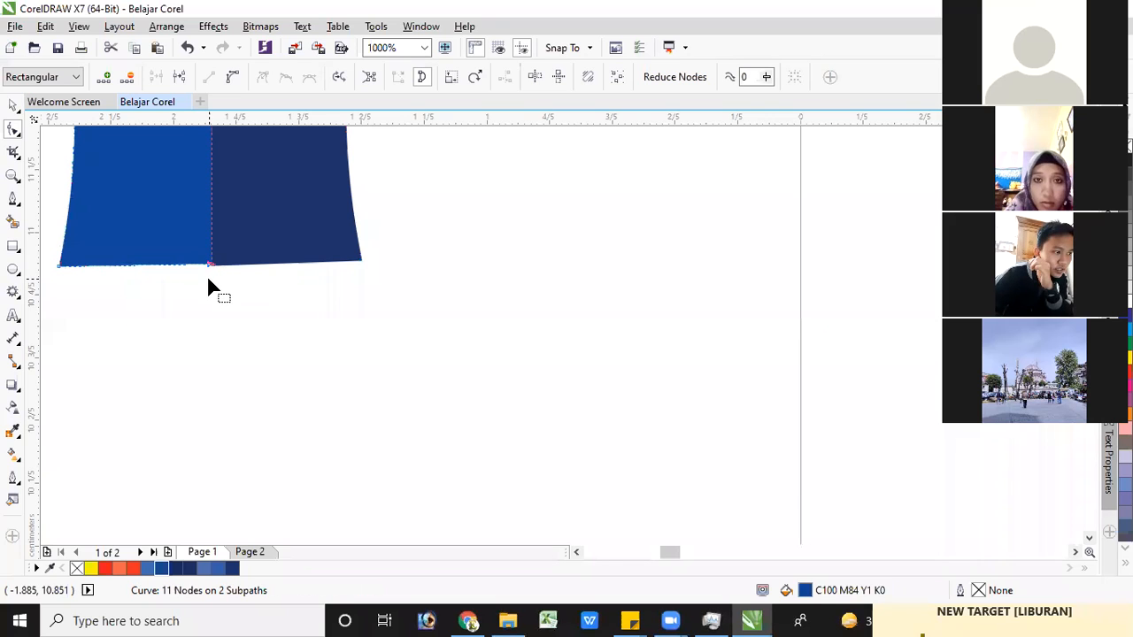
{"action": "scroll", "coordinate": [193, 263], "scroll_direction": "up", "scroll_amount": 2}
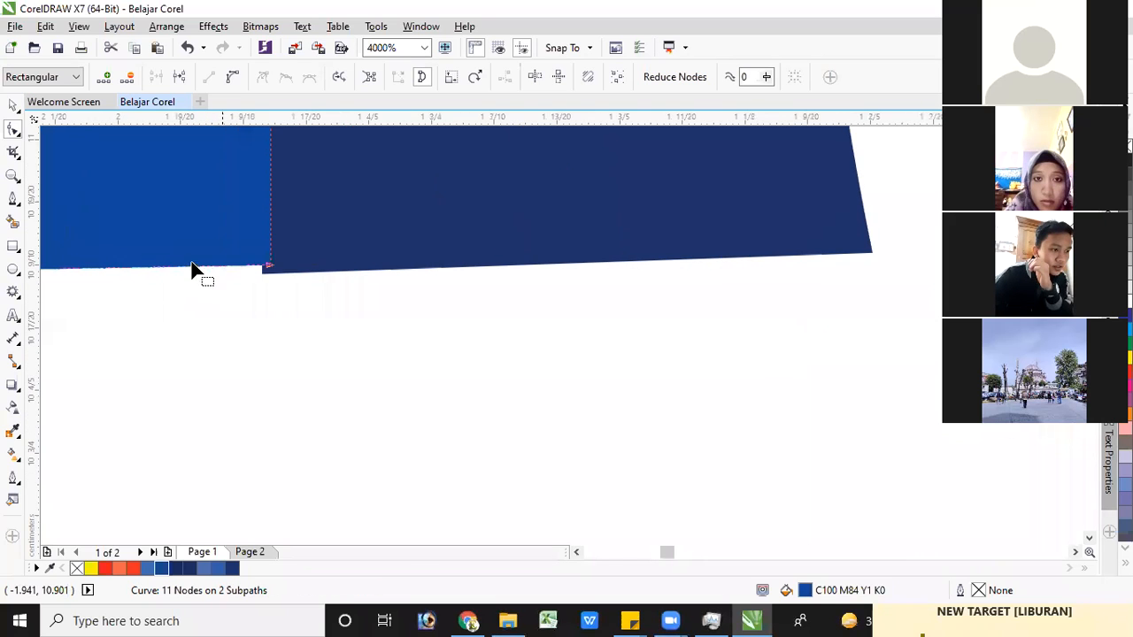
{"action": "left_click_drag", "start_coordinate": [269, 265], "coordinate": [263, 275]}
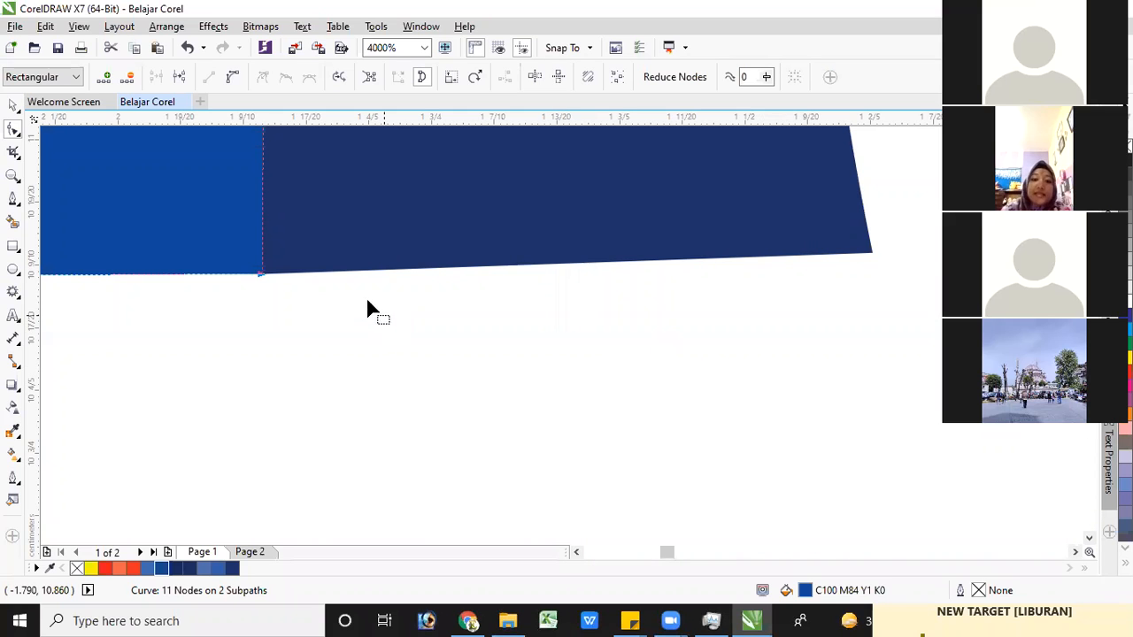
{"action": "left_click", "coordinate": [15, 107]}
Draw a rectangle of about 0.69 × 0.78 cm to the left of the nib's base
{"action": "scroll", "coordinate": [523, 288], "scroll_direction": "down", "scroll_amount": 2}
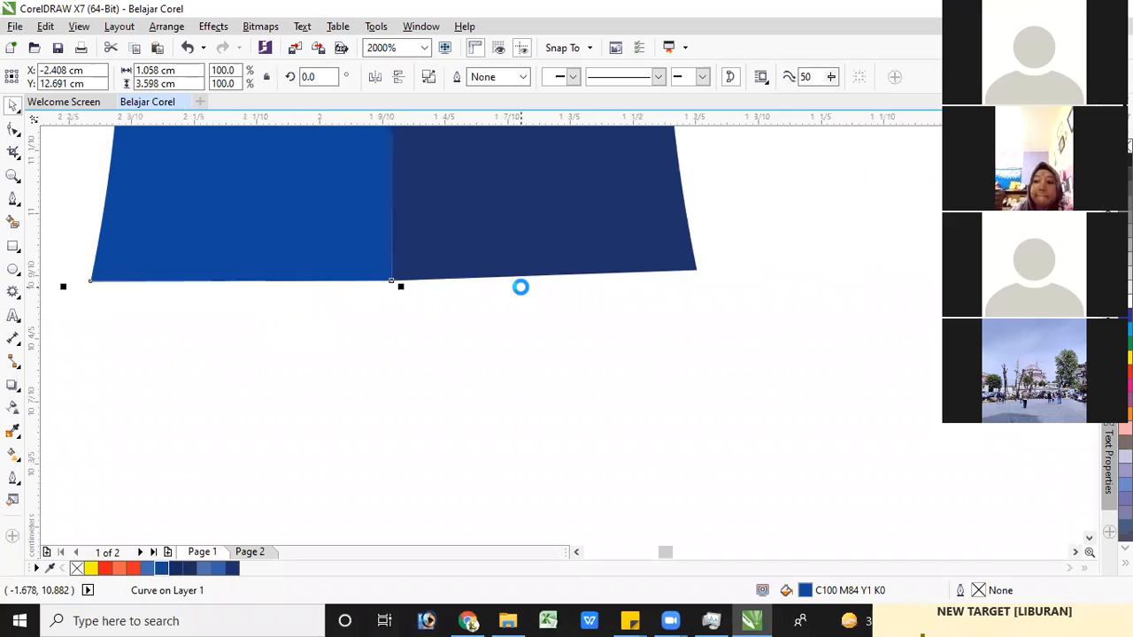
{"action": "scroll", "coordinate": [504, 324], "scroll_direction": "down", "scroll_amount": 2}
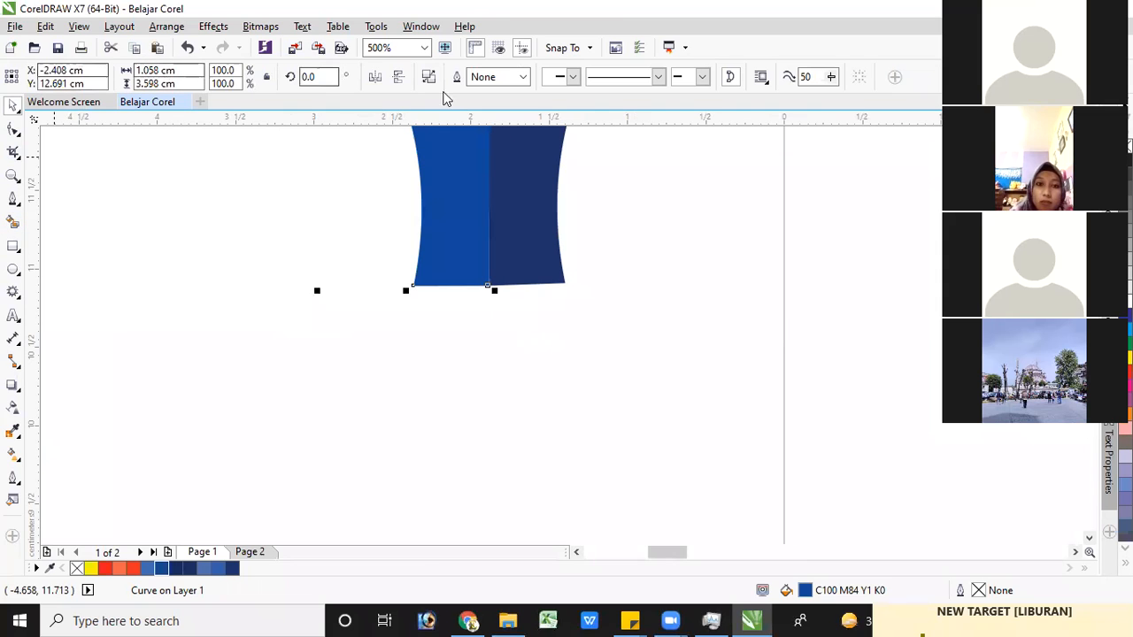
{"action": "left_click", "coordinate": [14, 247]}
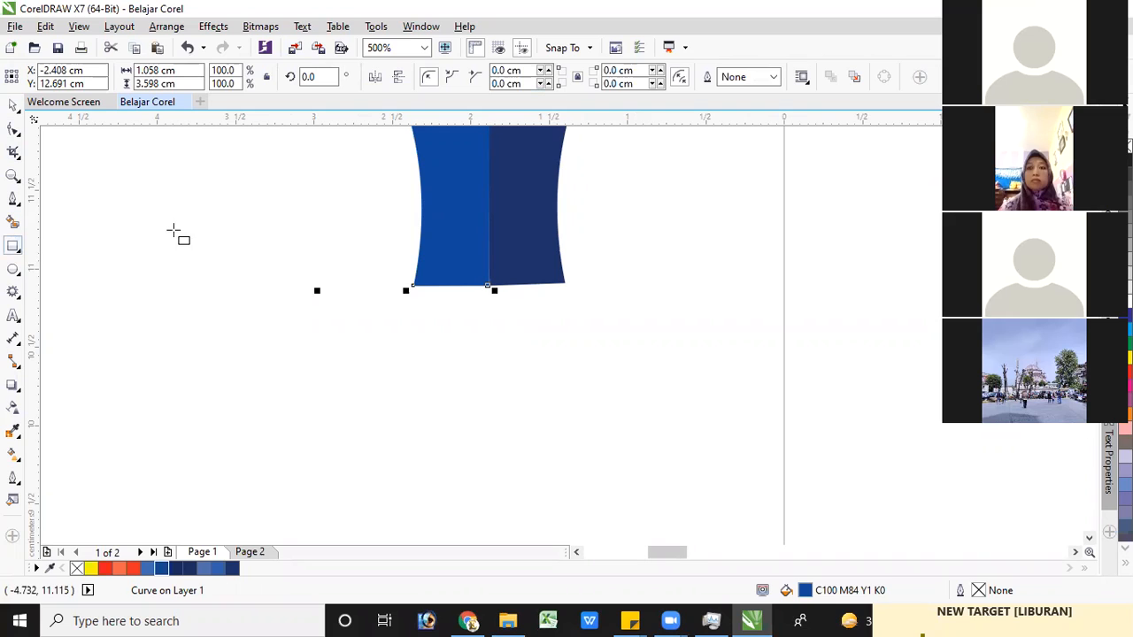
{"action": "left_click_drag", "start_coordinate": [149, 226], "coordinate": [257, 349]}
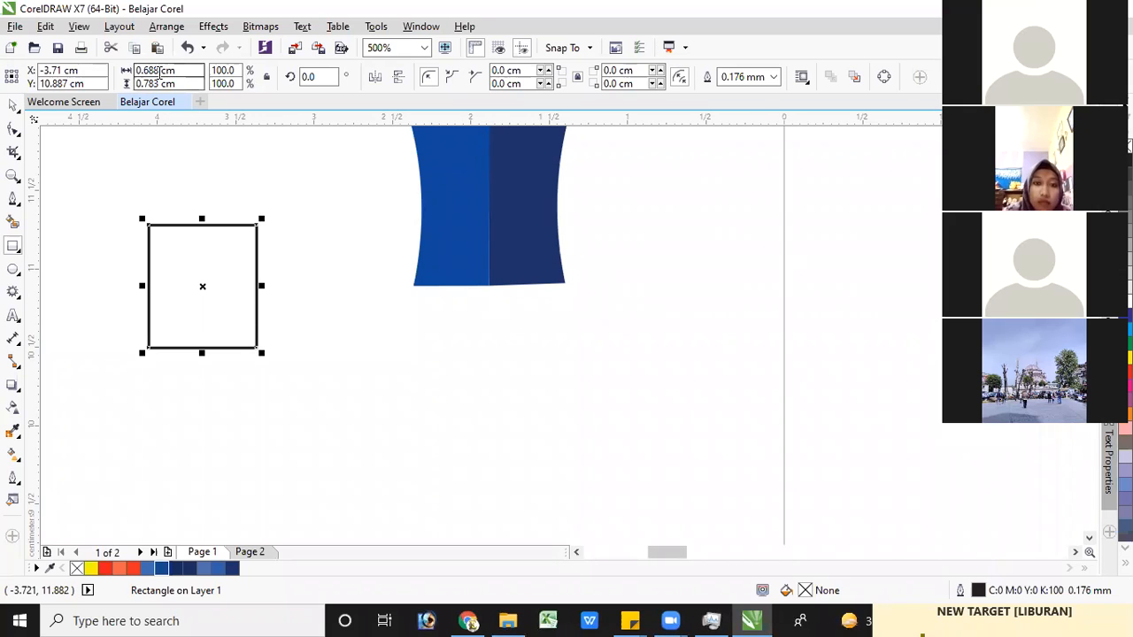
Set the rectangle's size to 4 cm wide and 6 cm high
{"action": "double_click", "coordinate": [159, 71]}
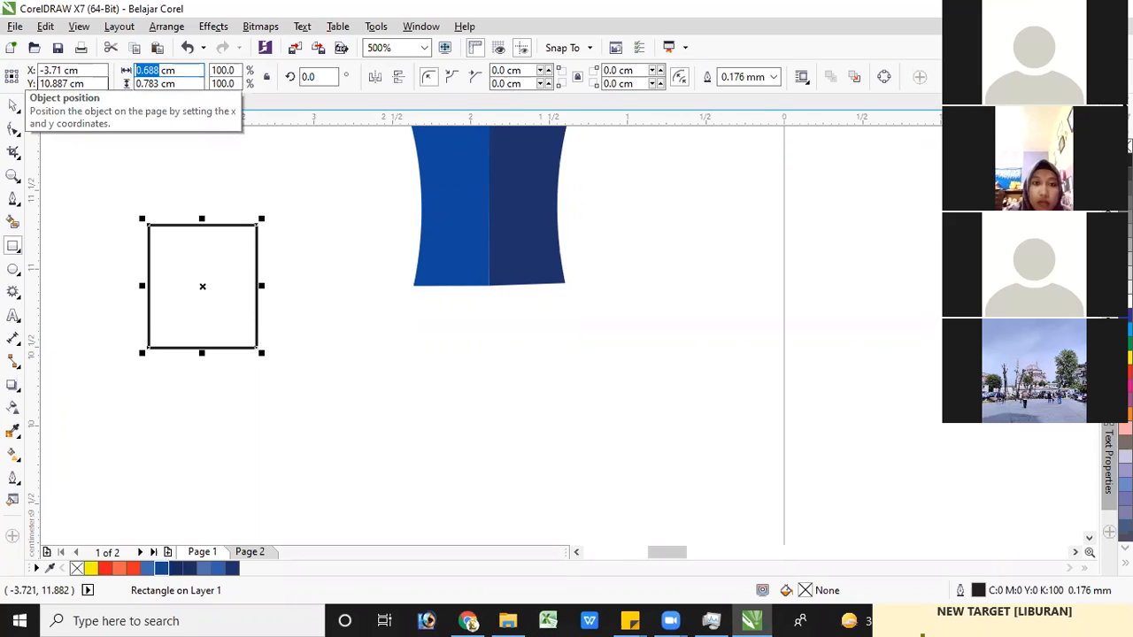
{"action": "type", "text": "4"}
{"action": "key", "text": "Tab"}
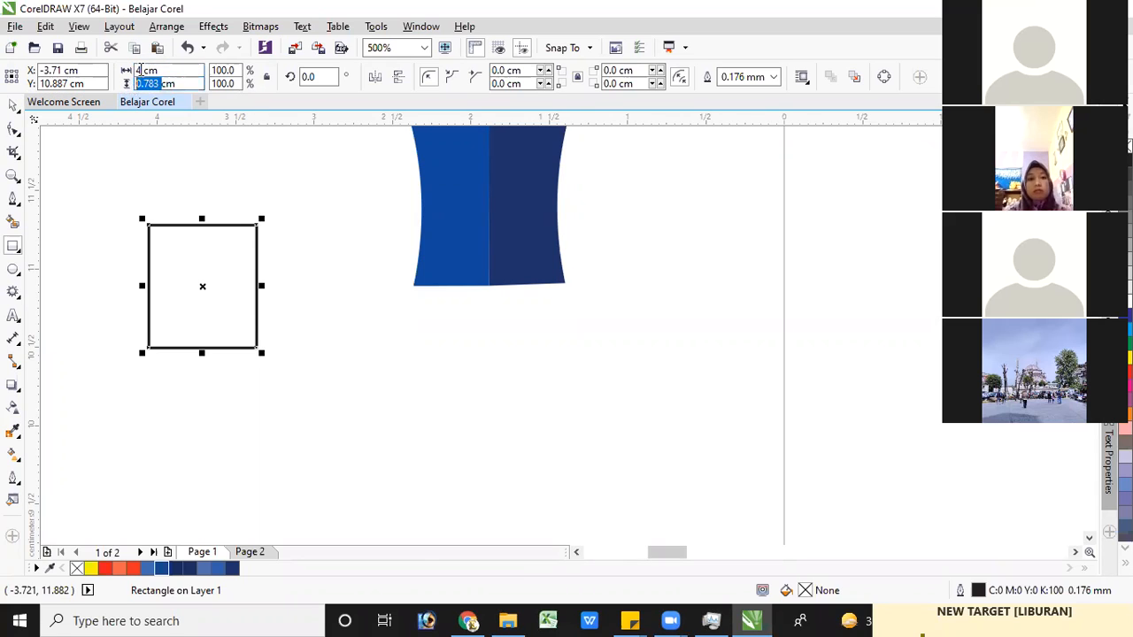
{"action": "type", "text": "6"}
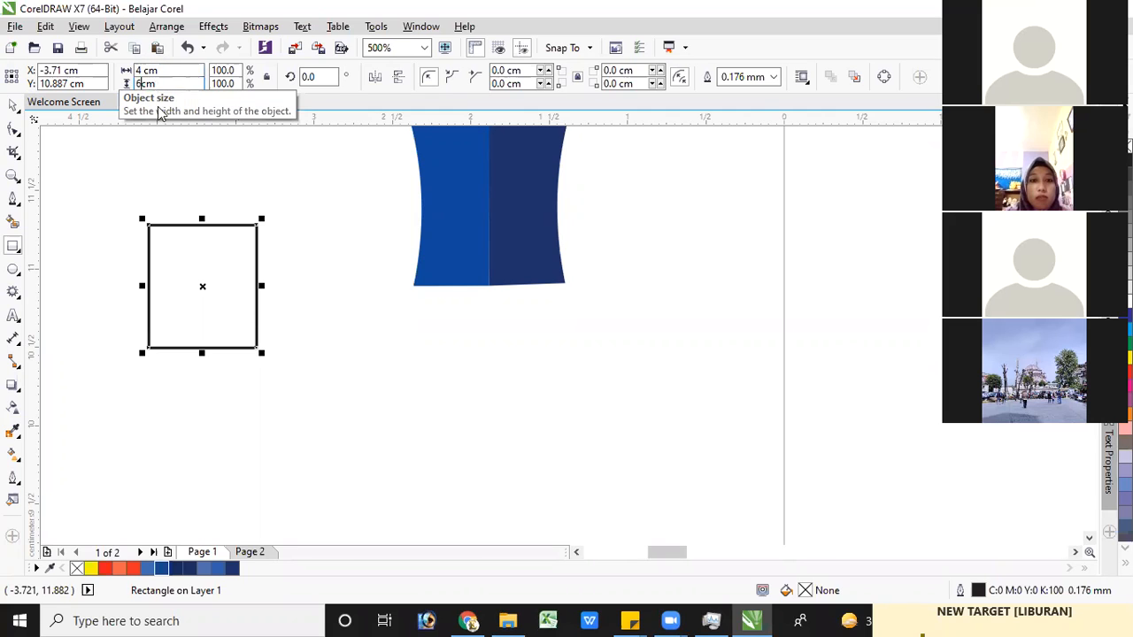
{"action": "key", "text": "Return"}
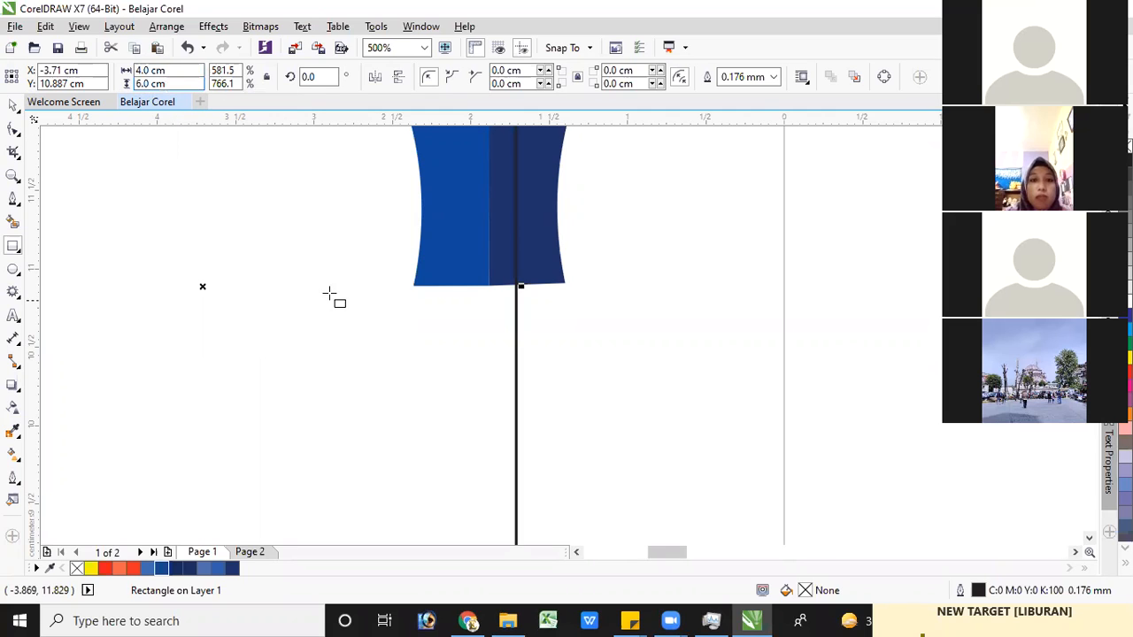
Move the 4 × 6 cm rectangle about 2 cm to the left so it clears the blue nib
{"action": "scroll", "coordinate": [359, 308], "scroll_direction": "up", "scroll_amount": 2}
{"action": "scroll", "coordinate": [439, 313], "scroll_direction": "down", "scroll_amount": 3}
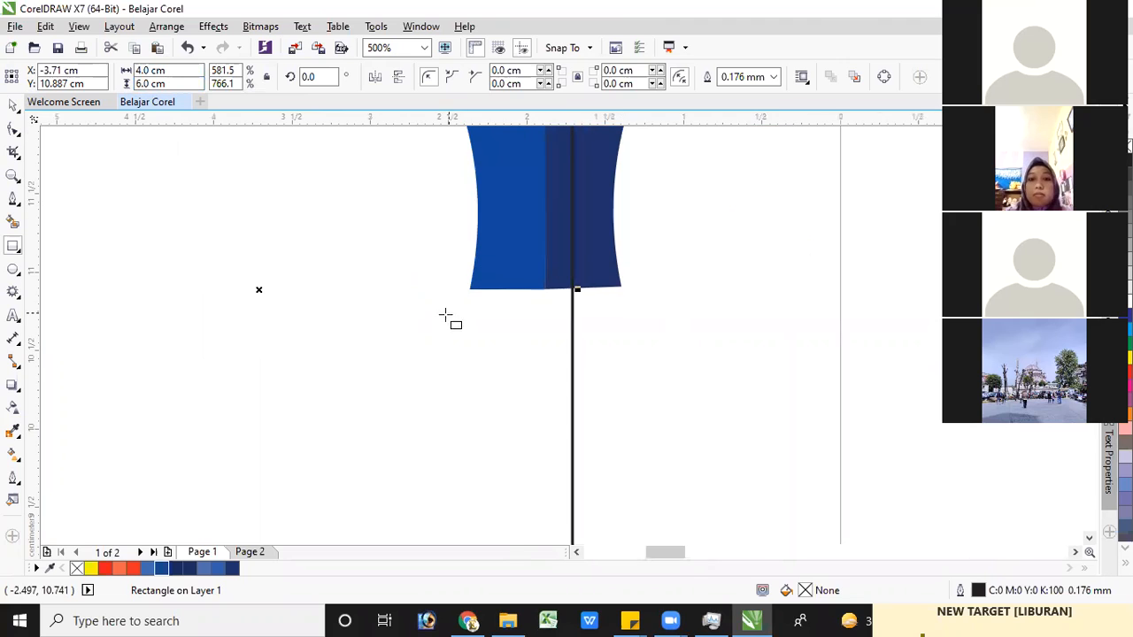
{"action": "scroll", "coordinate": [449, 315], "scroll_direction": "down", "scroll_amount": 4}
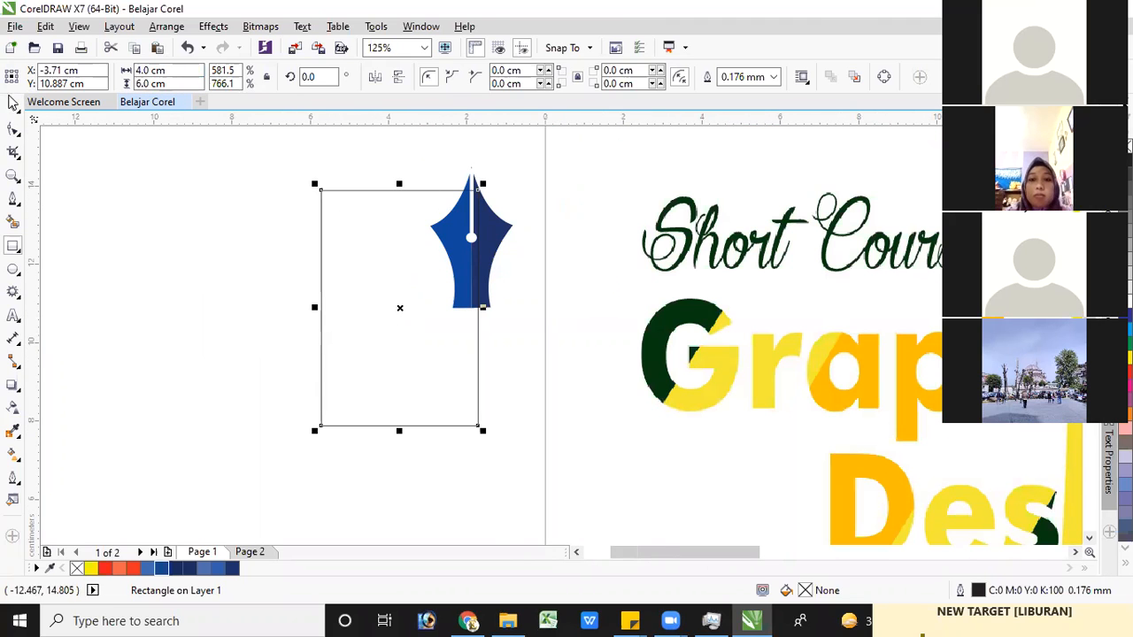
{"action": "left_click", "coordinate": [12, 106]}
{"action": "left_click_drag", "start_coordinate": [349, 301], "coordinate": [271, 283]}
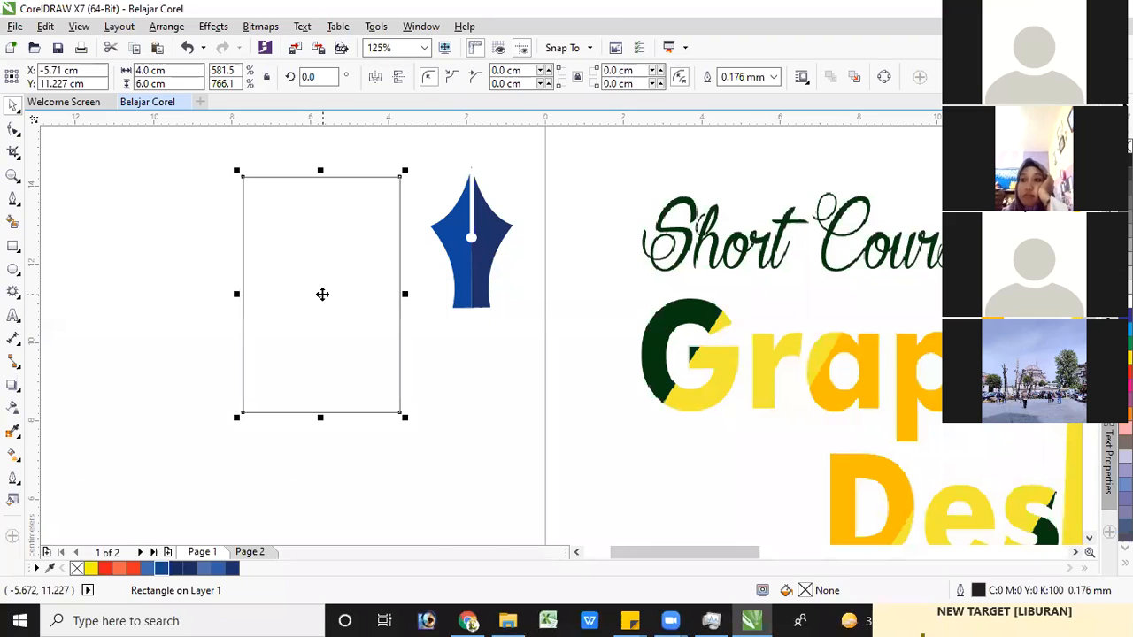
Trace a closed four-node half-nib outline with the Pen tool, following the 4 × 6 cm rectangle's left, bottom and right edges
{"action": "left_click", "coordinate": [13, 203]}
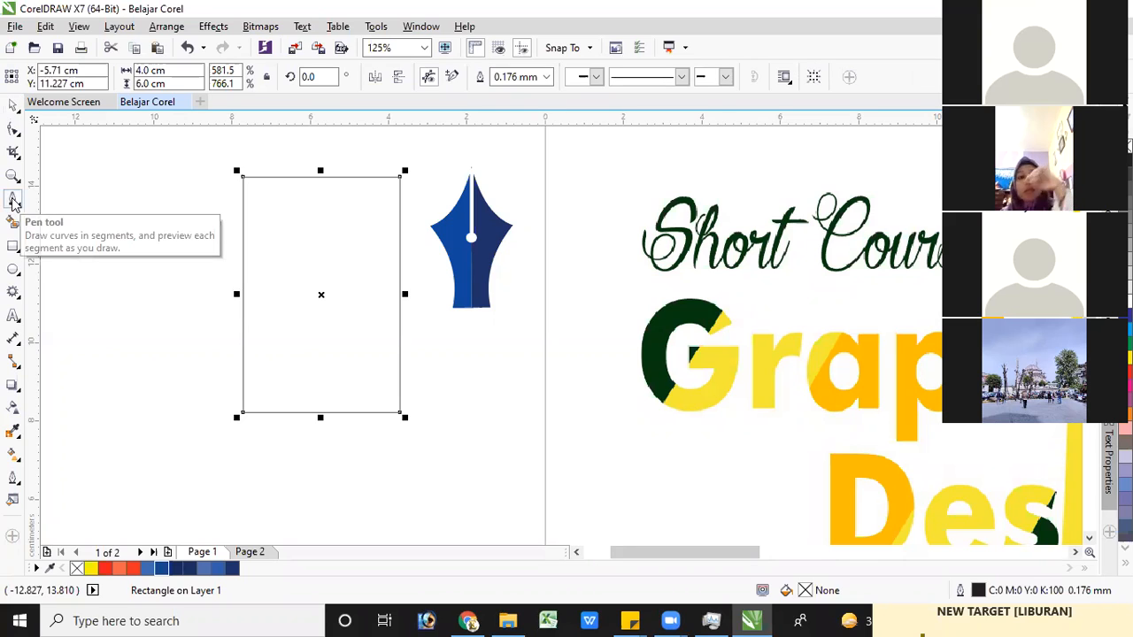
{"action": "left_click", "coordinate": [241, 177]}
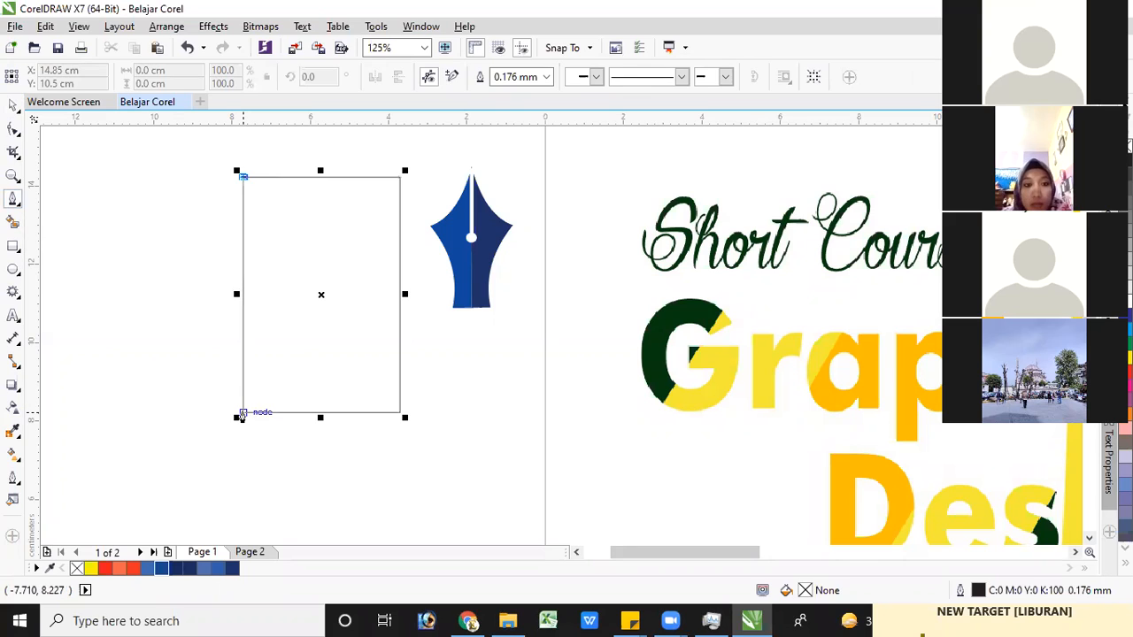
{"action": "left_click", "coordinate": [243, 415]}
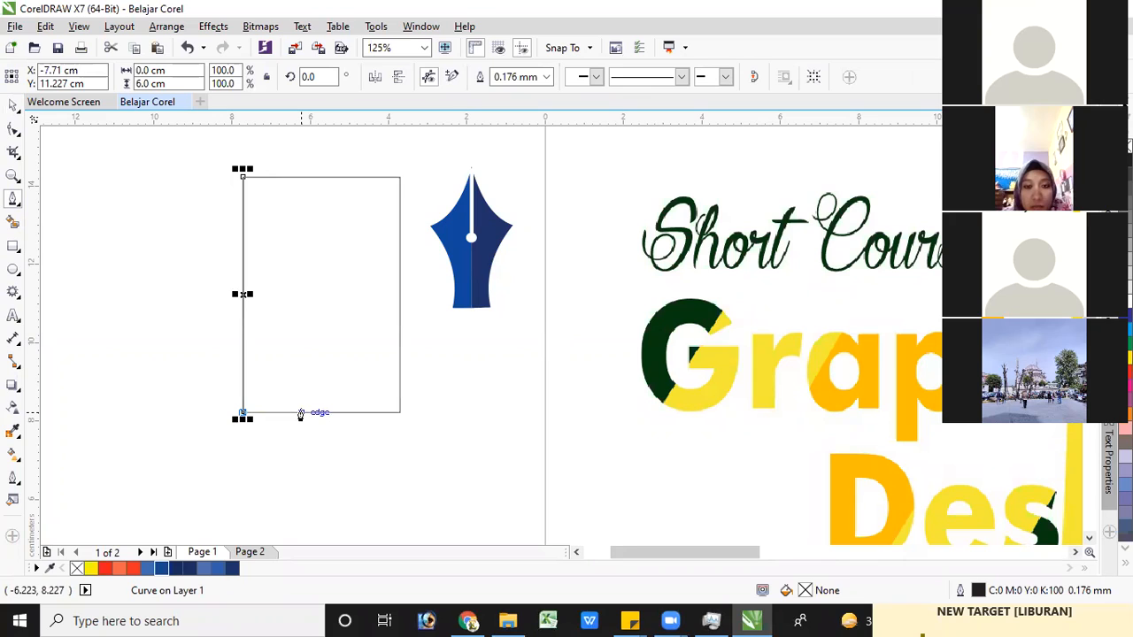
{"action": "left_click", "coordinate": [301, 413]}
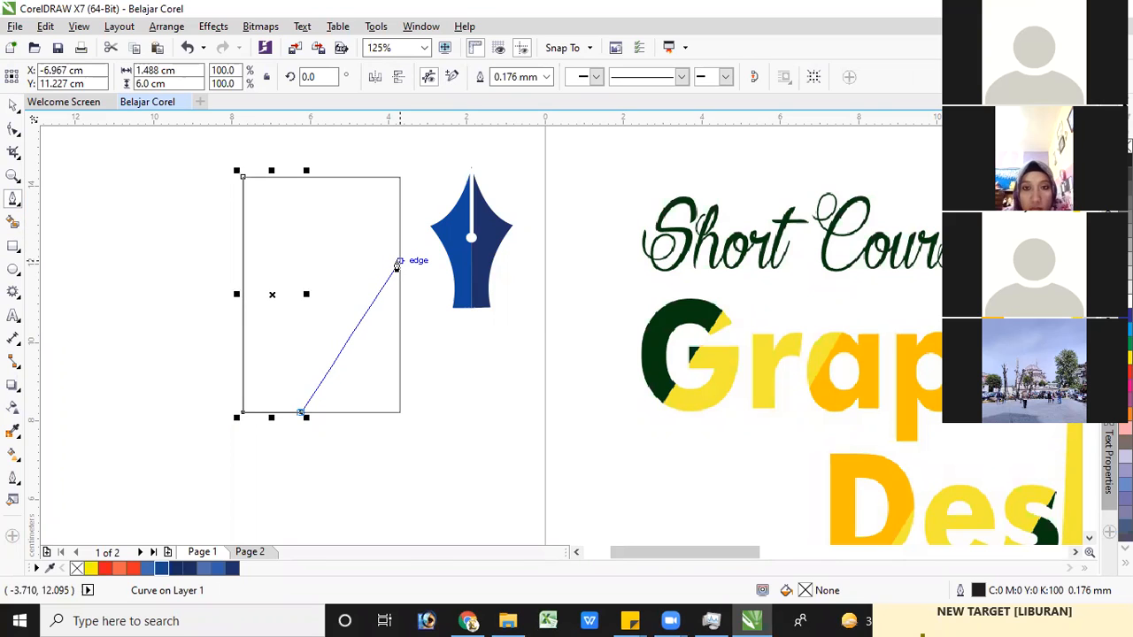
{"action": "left_click", "coordinate": [399, 282]}
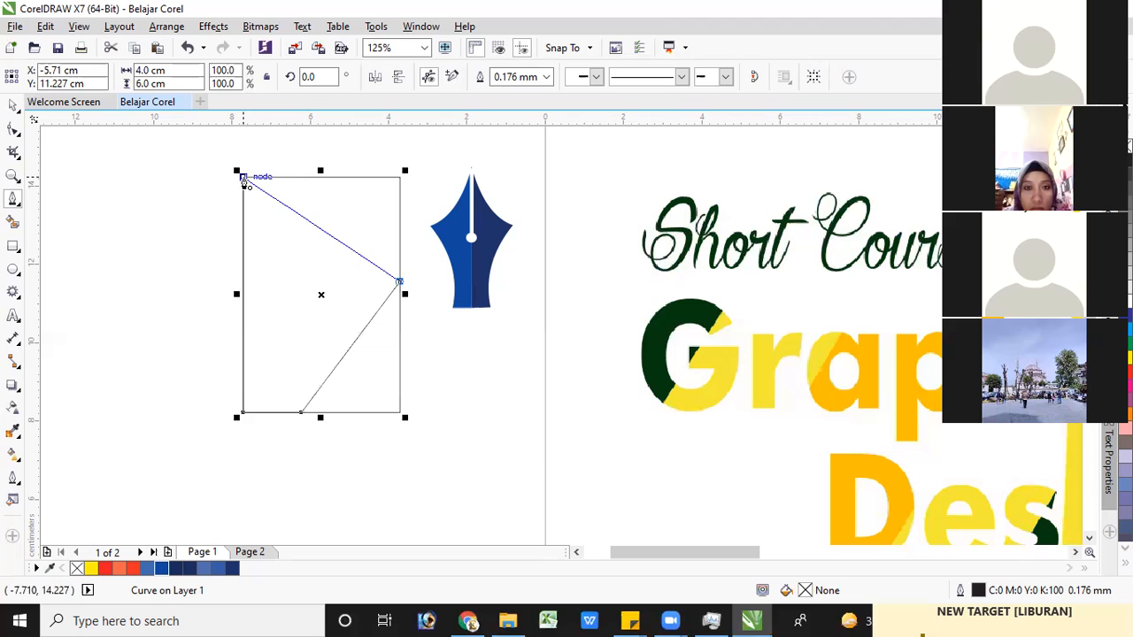
{"action": "left_click", "coordinate": [245, 181]}
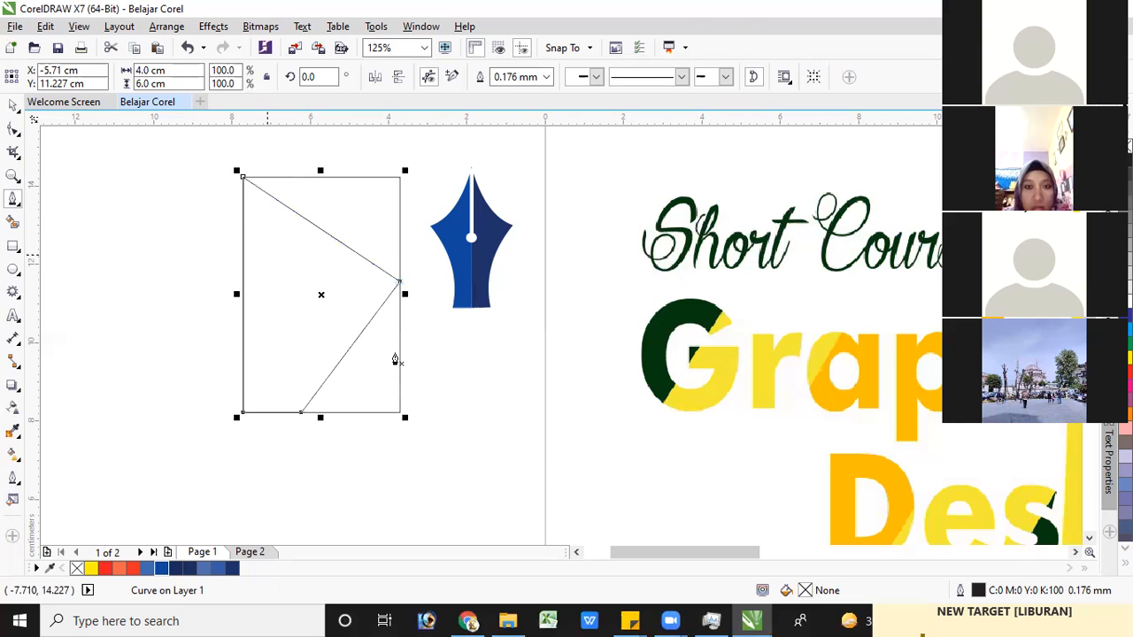
Delete the traced four-node outline, keeping the rectangle
{"action": "left_click", "coordinate": [14, 104]}
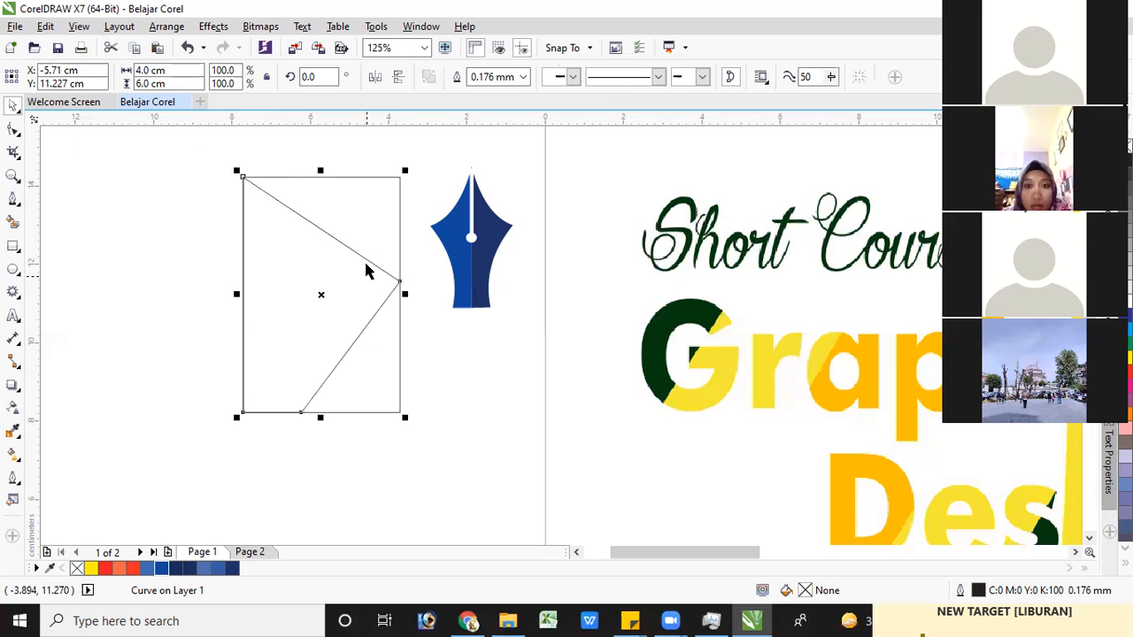
{"action": "key", "text": "Escape"}
{"action": "left_click", "coordinate": [328, 235]}
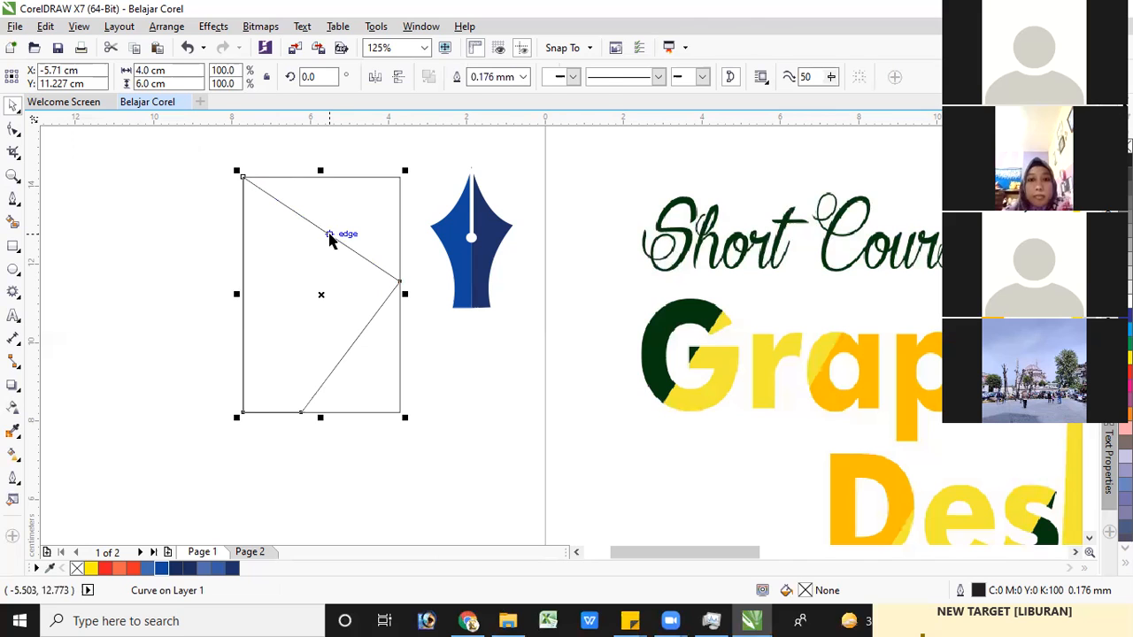
{"action": "key", "text": "Delete"}
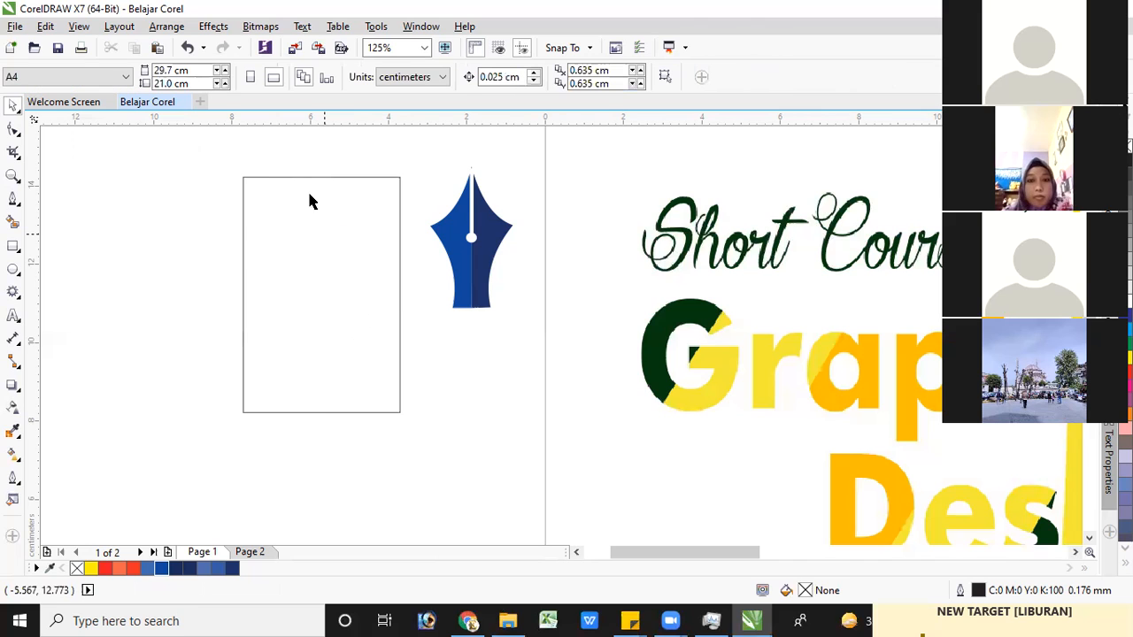
Shrink the rectangle from its right and top edges to about 1.55 × 5.07 cm
{"action": "left_click", "coordinate": [408, 290]}
{"action": "left_click_drag", "start_coordinate": [407, 292], "coordinate": [271, 172]}
{"action": "left_click_drag", "start_coordinate": [273, 177], "coordinate": [270, 208]}
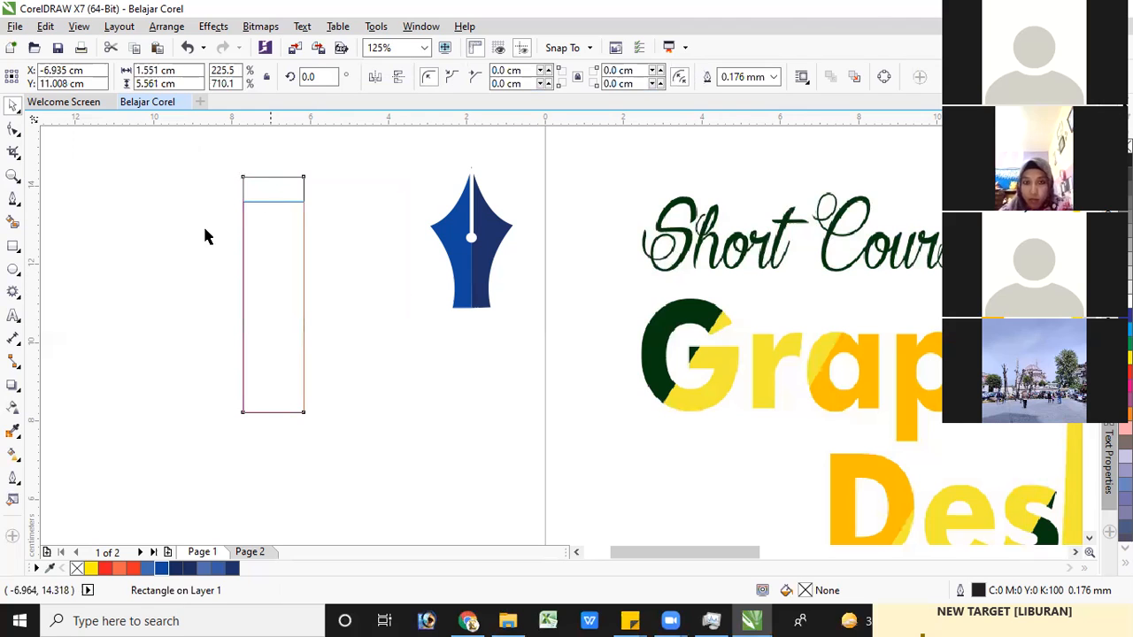
{"action": "left_click_drag", "start_coordinate": [204, 236], "coordinate": [205, 246]}
Start a Pen tool outline along the narrowed rectangle's left edge, from its top-left corner to its bottom-left corner
{"action": "left_click", "coordinate": [14, 198]}
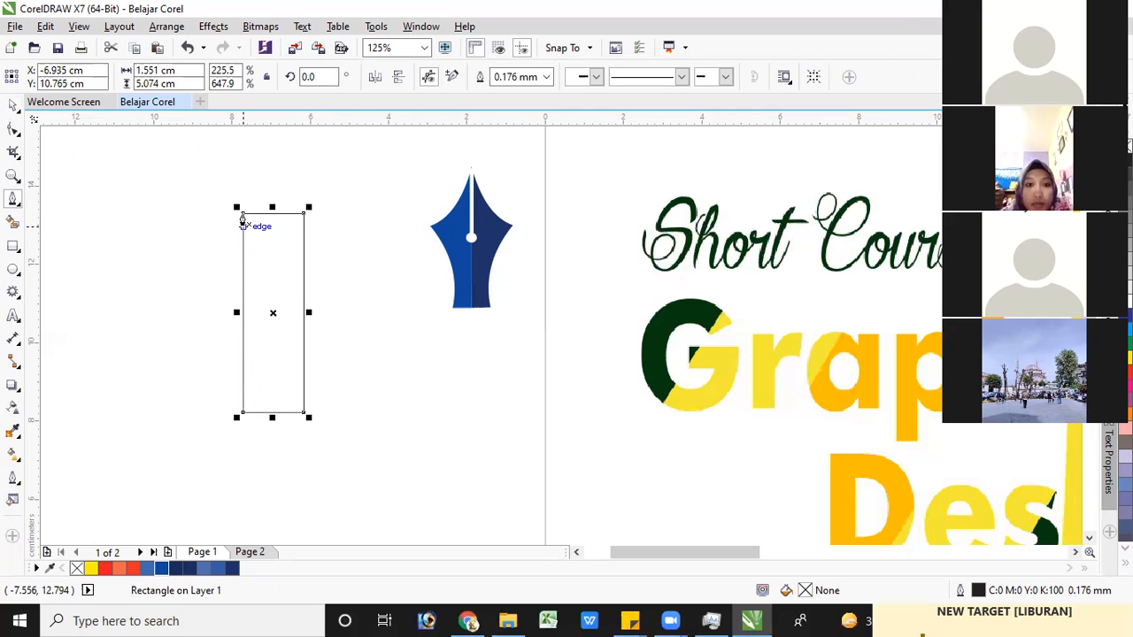
{"action": "left_click", "coordinate": [242, 214]}
{"action": "left_click", "coordinate": [241, 416]}
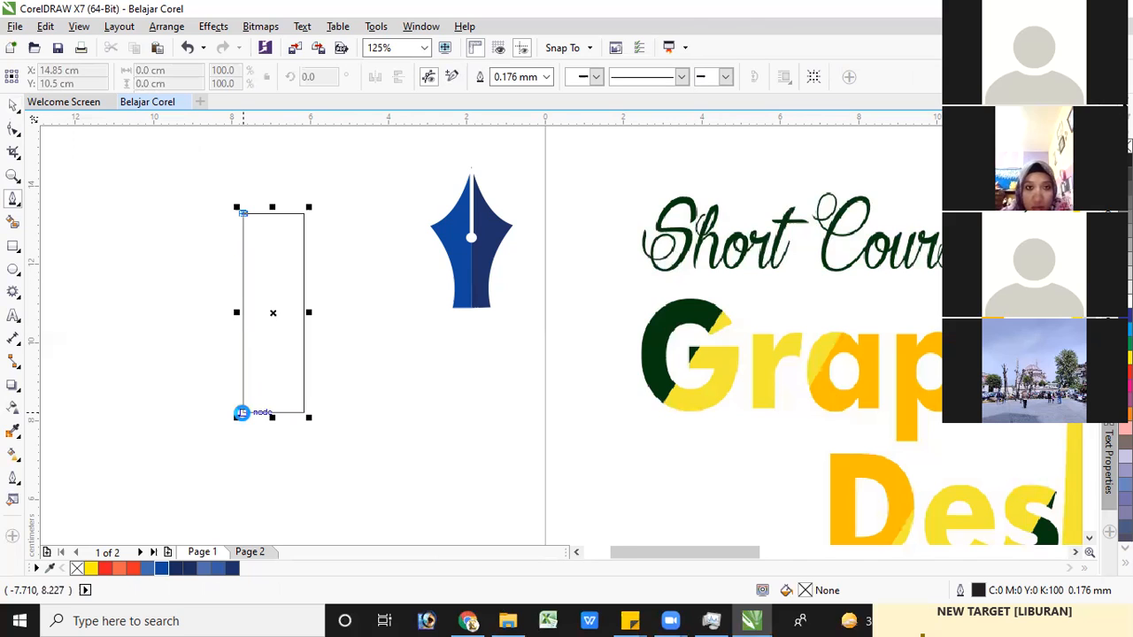
{"action": "scroll", "coordinate": [242, 414], "scroll_direction": "up", "scroll_amount": 2}
{"action": "scroll", "coordinate": [244, 410], "scroll_direction": "up", "scroll_amount": 5}
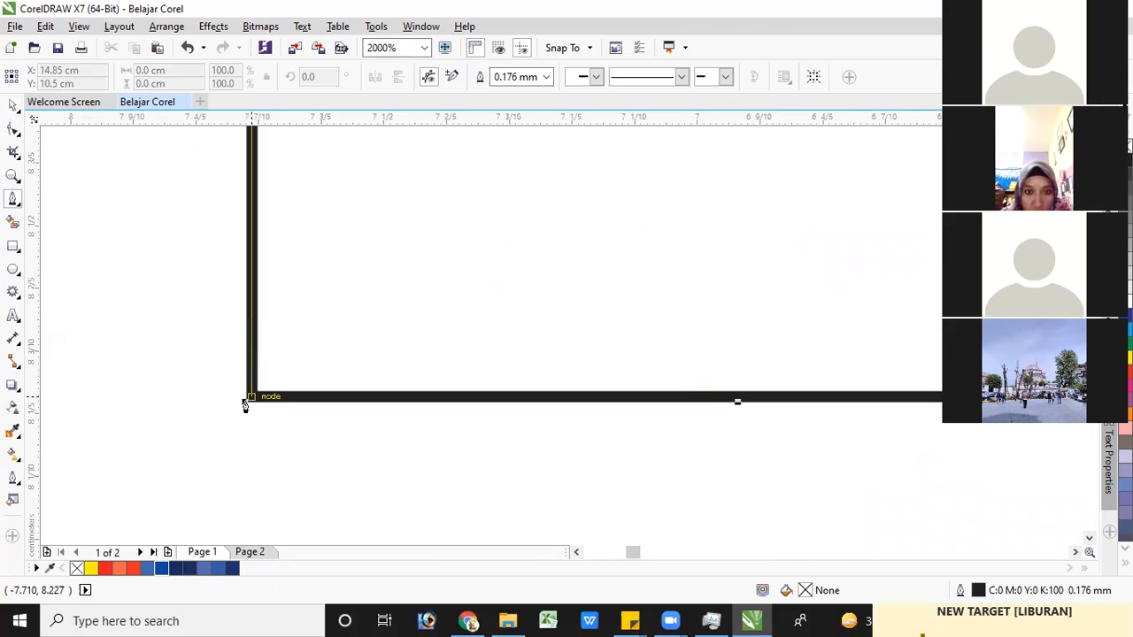
{"action": "left_click", "coordinate": [247, 404]}
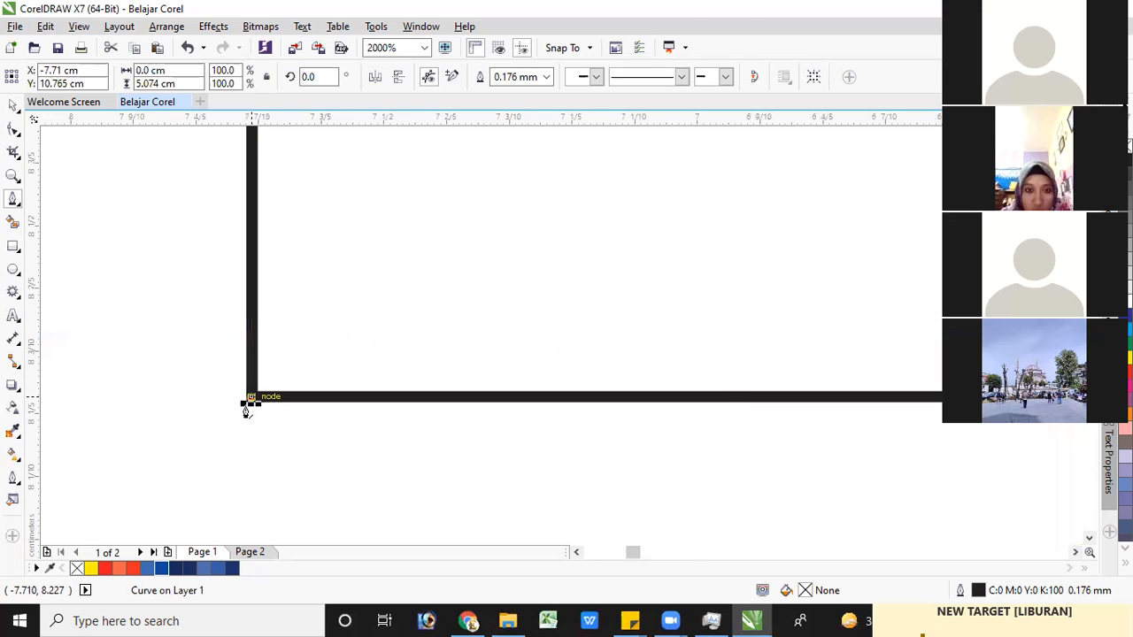
Continue the outline through the bottom edge's midpoint and a point midway up the right edge, closing it at the top-left corner
{"action": "scroll", "coordinate": [247, 409], "scroll_direction": "down", "scroll_amount": 3}
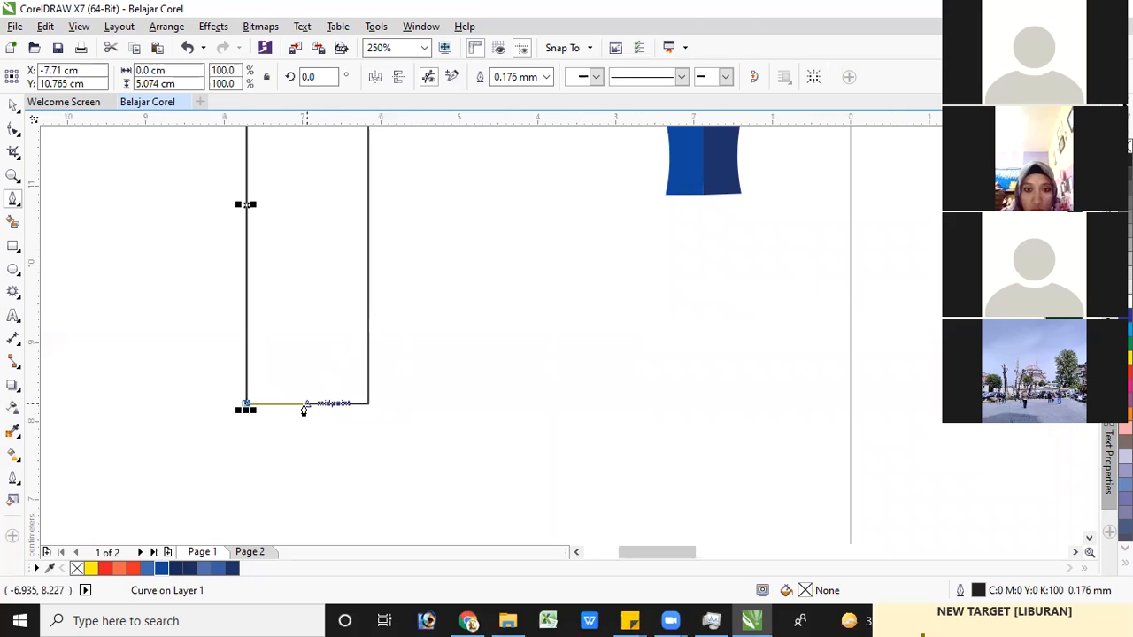
{"action": "left_click", "coordinate": [305, 406]}
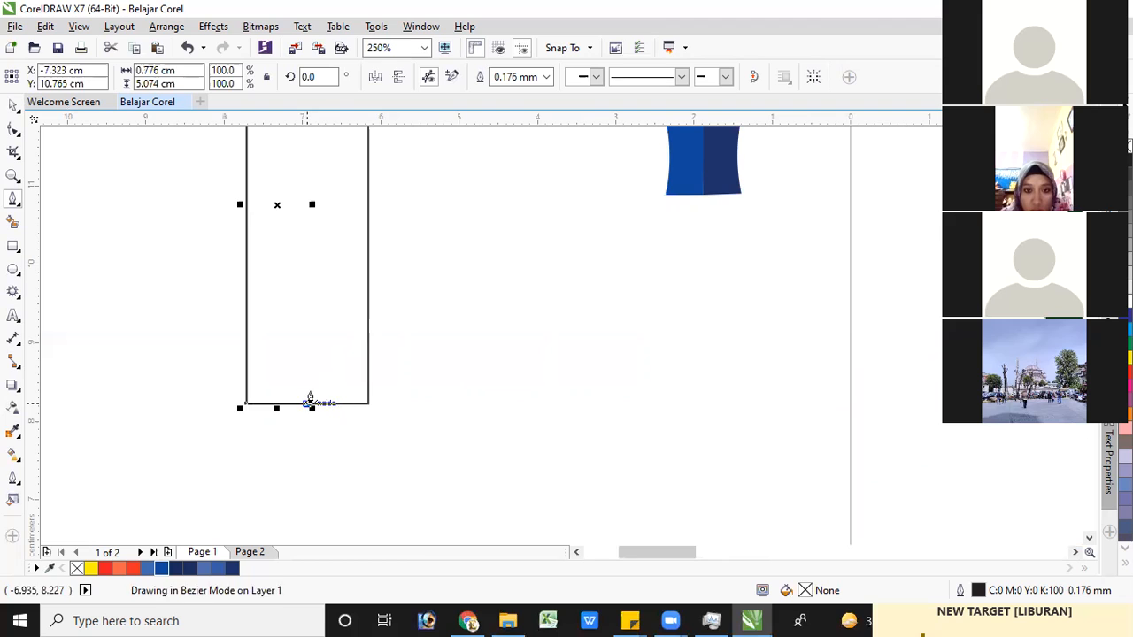
{"action": "left_click", "coordinate": [364, 196]}
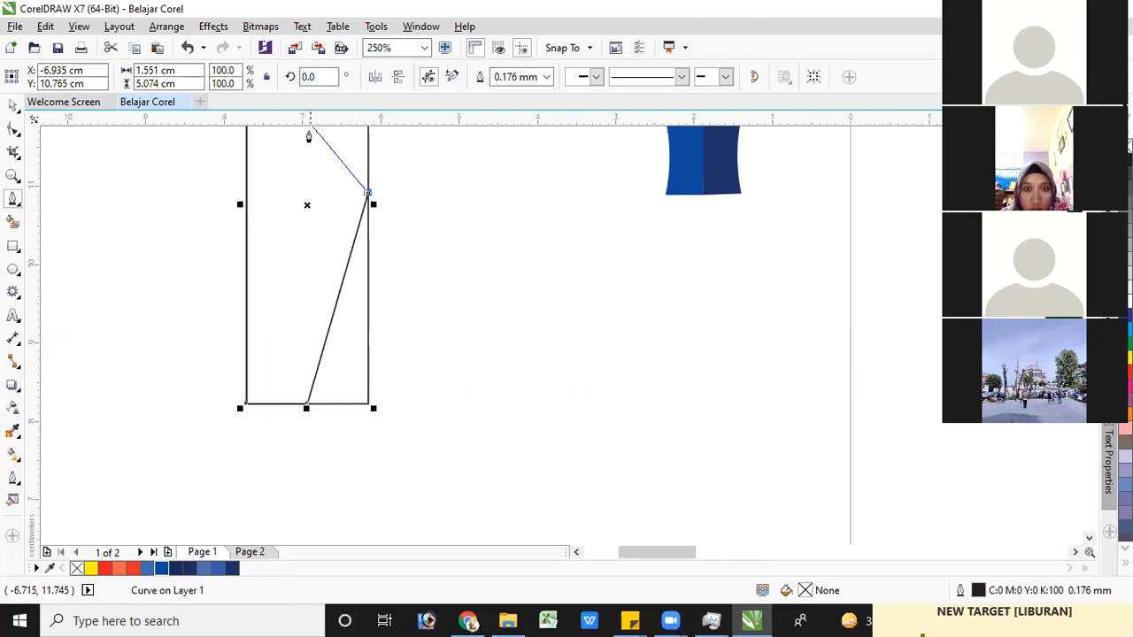
{"action": "scroll", "coordinate": [311, 134], "scroll_direction": "up", "scroll_amount": 1}
{"action": "scroll", "coordinate": [311, 148], "scroll_direction": "down", "scroll_amount": 3}
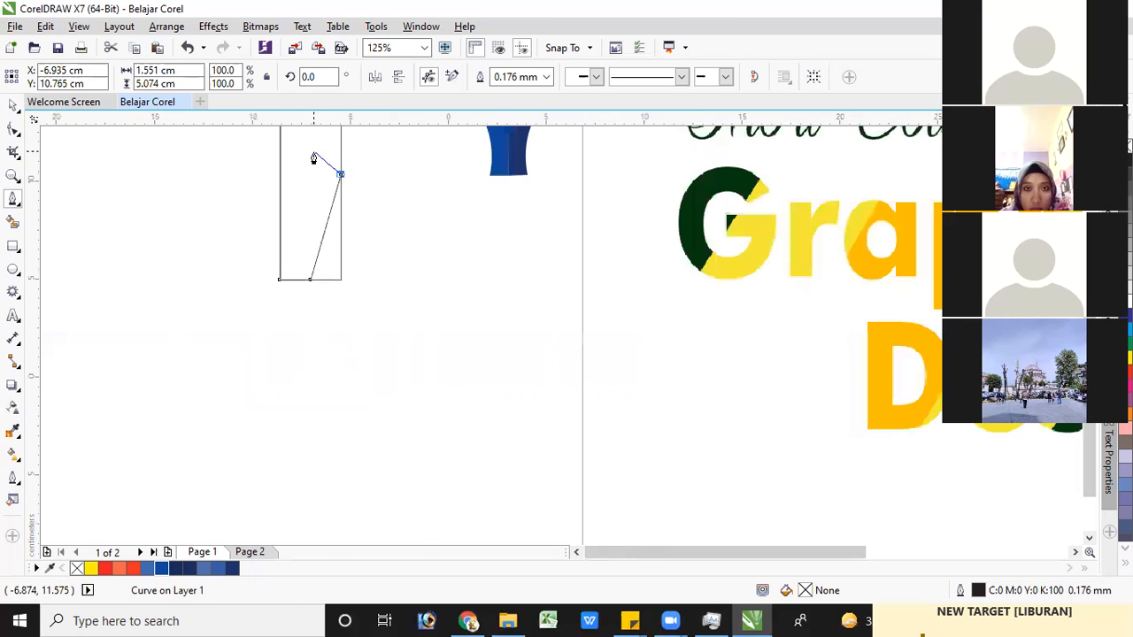
{"action": "left_click_drag", "start_coordinate": [1089, 390], "coordinate": [1089, 336]}
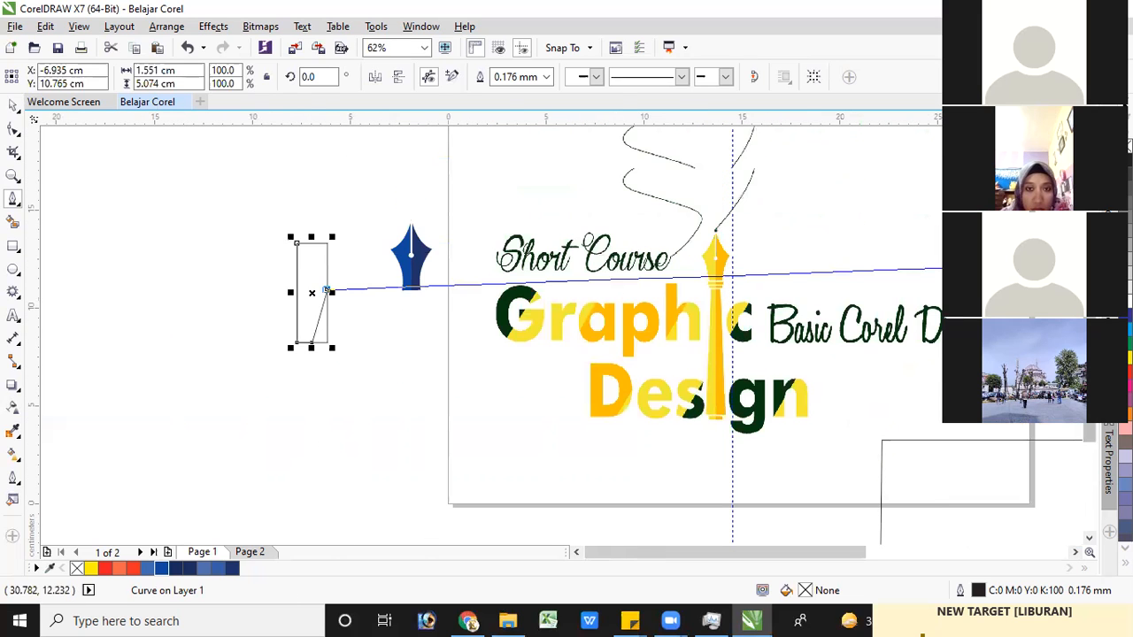
{"action": "scroll", "coordinate": [300, 246], "scroll_direction": "up", "scroll_amount": 2}
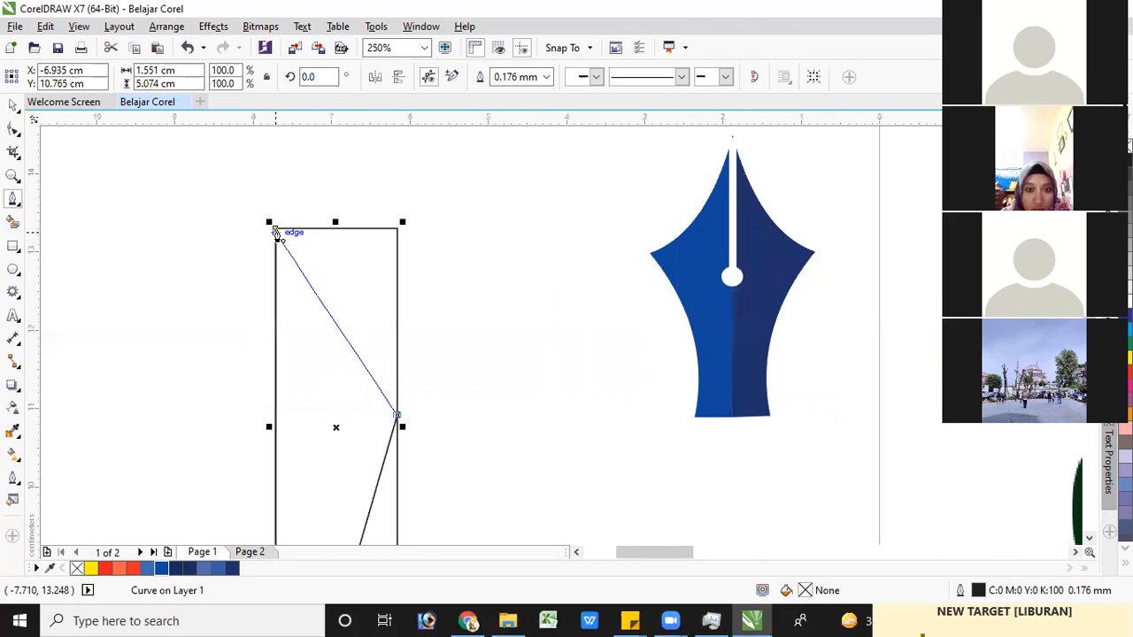
{"action": "left_click", "coordinate": [276, 232]}
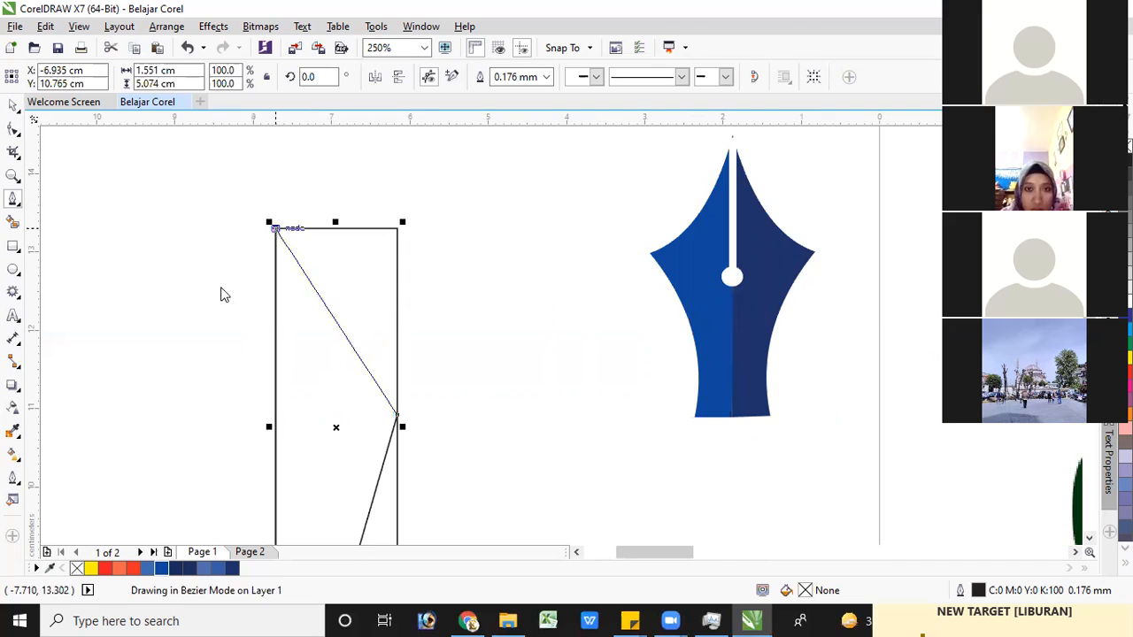
Move the traced half-nib outline out of the rectangle into the gap before the blue nib
{"action": "left_click", "coordinate": [13, 107]}
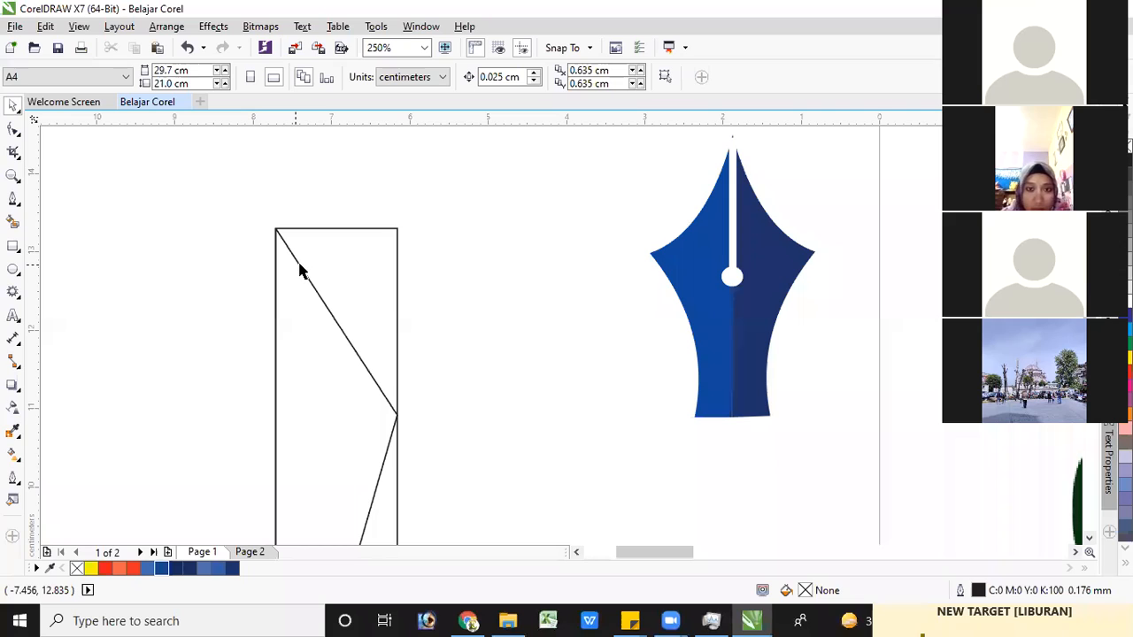
{"action": "left_click_drag", "start_coordinate": [303, 274], "coordinate": [480, 270]}
{"action": "left_click_drag", "start_coordinate": [583, 393], "coordinate": [591, 400]}
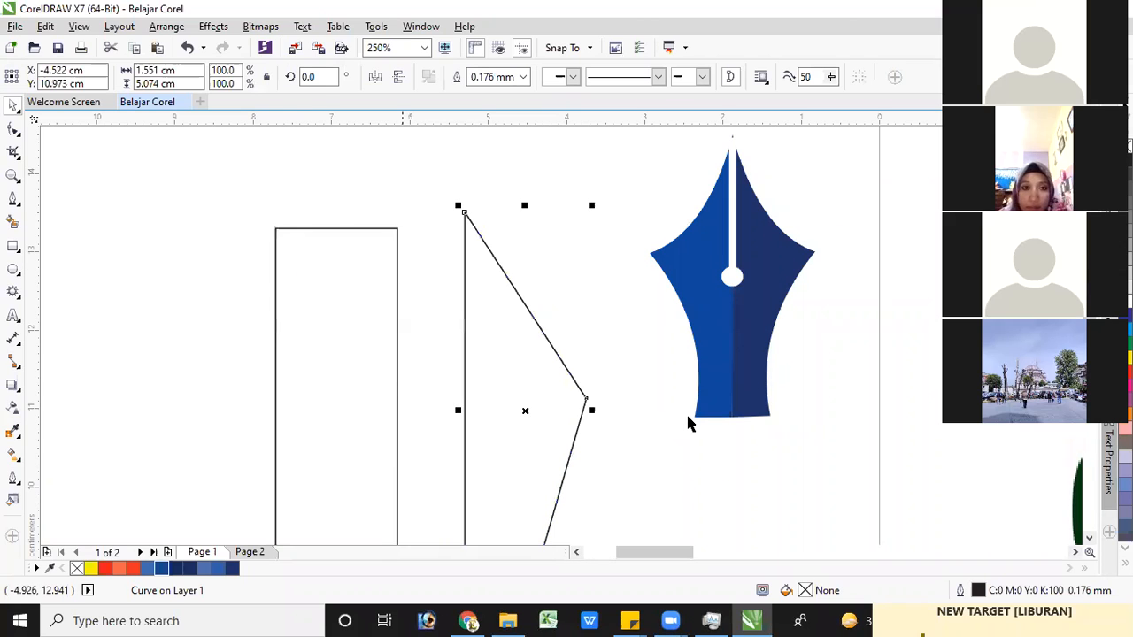
Delete the narrow guide rectangle beside the traced half-nib outline
{"action": "scroll", "coordinate": [688, 420], "scroll_direction": "down", "scroll_amount": 2}
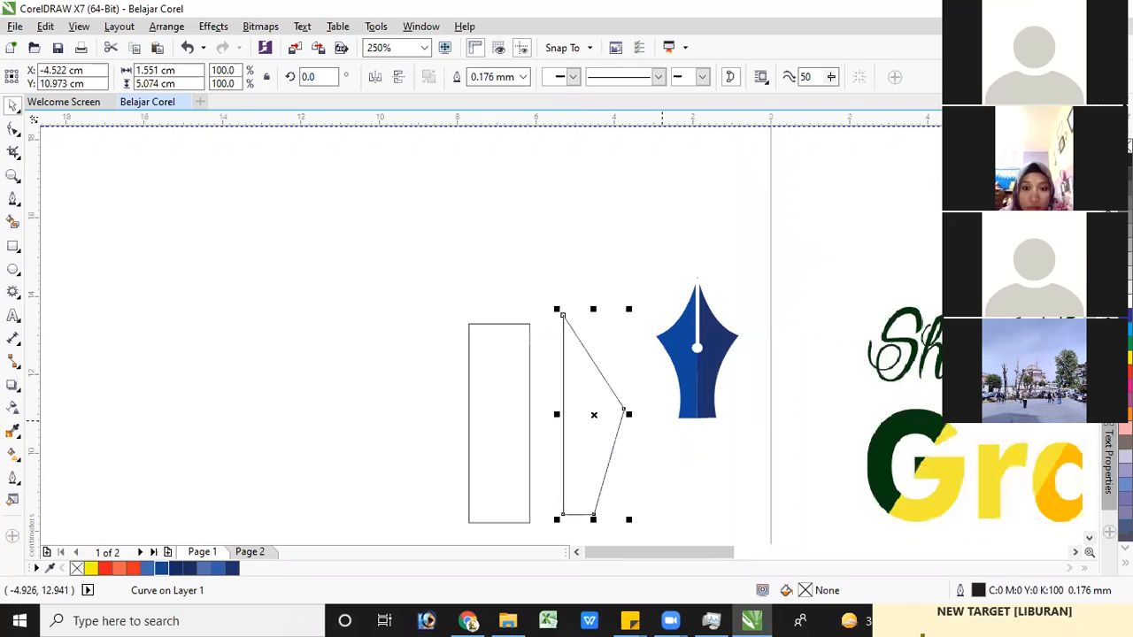
{"action": "left_click", "coordinate": [514, 201]}
{"action": "key", "text": "Delete"}
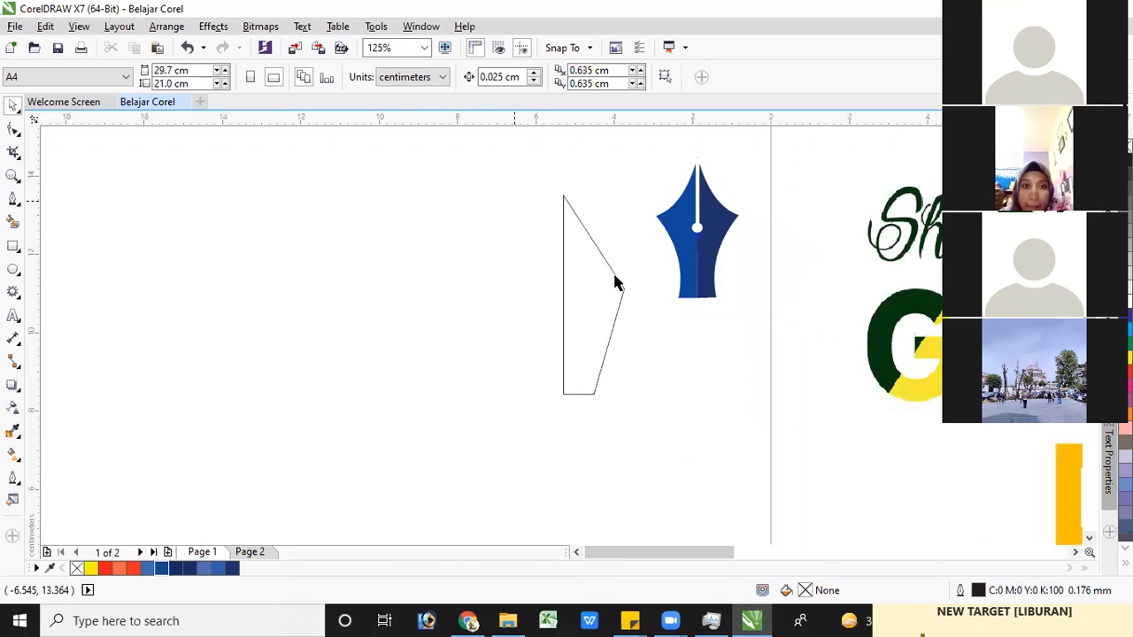
Convert the lower slanted edge of the half-nib outline to a curve and bend it inward with the Shape tool
{"action": "scroll", "coordinate": [617, 282], "scroll_direction": "up", "scroll_amount": 3}
{"action": "scroll", "coordinate": [612, 283], "scroll_direction": "down", "scroll_amount": 3}
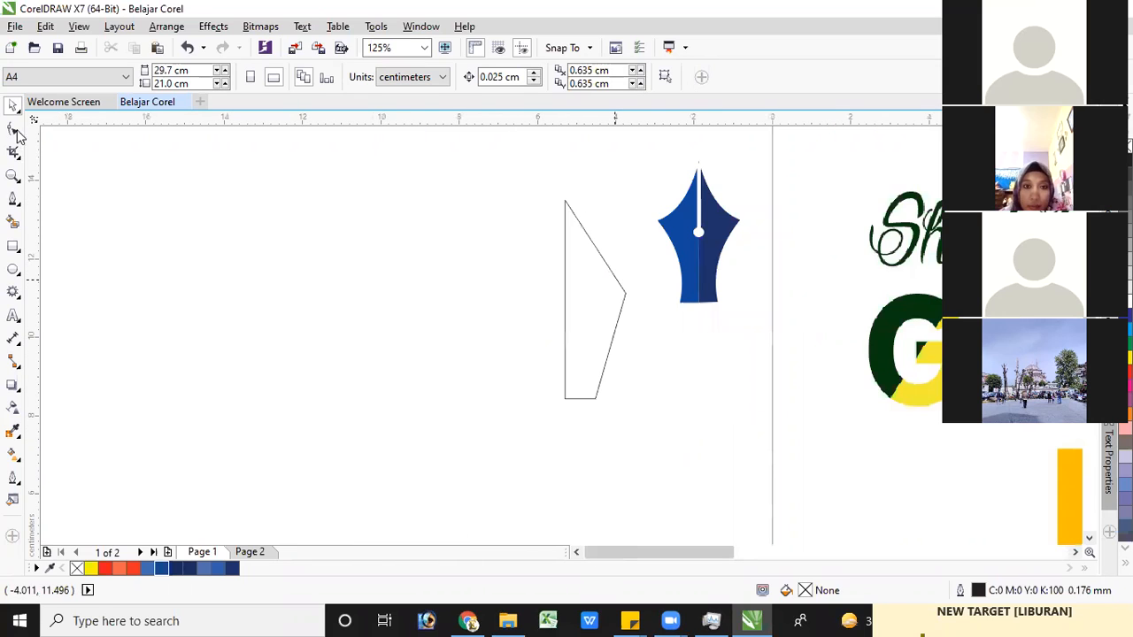
{"action": "left_click", "coordinate": [14, 130]}
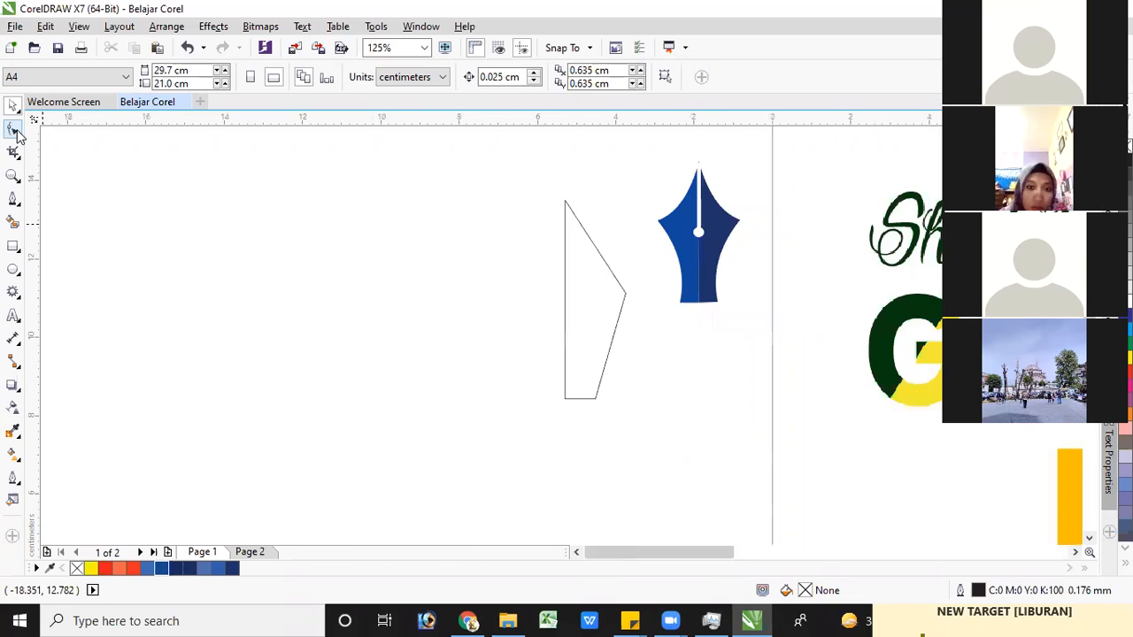
{"action": "left_click", "coordinate": [595, 401]}
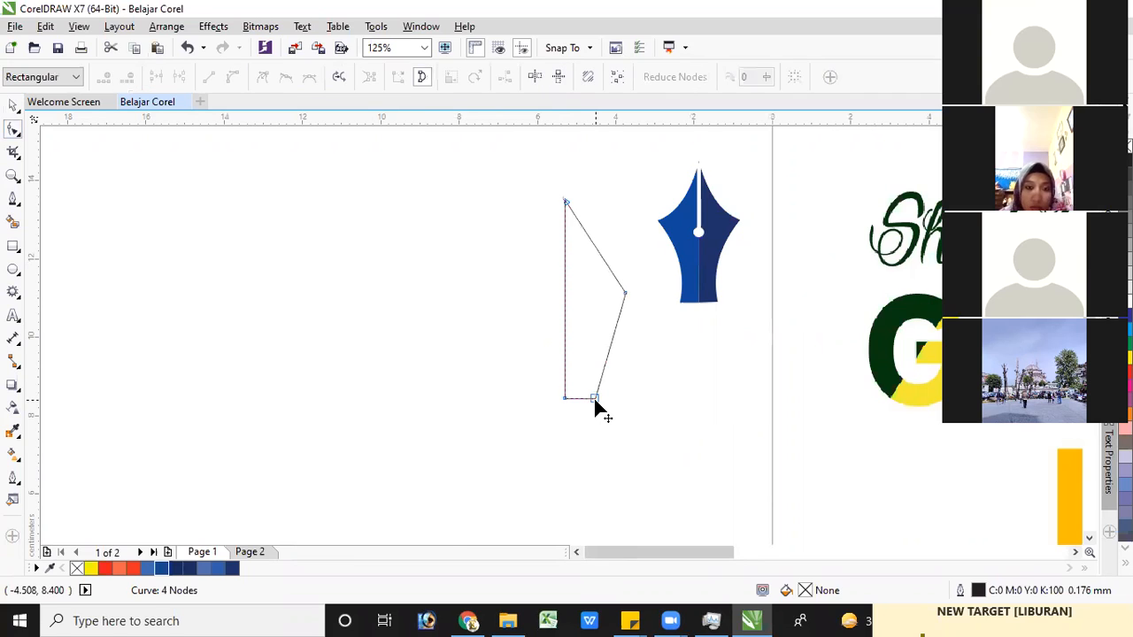
{"action": "left_click", "coordinate": [596, 399]}
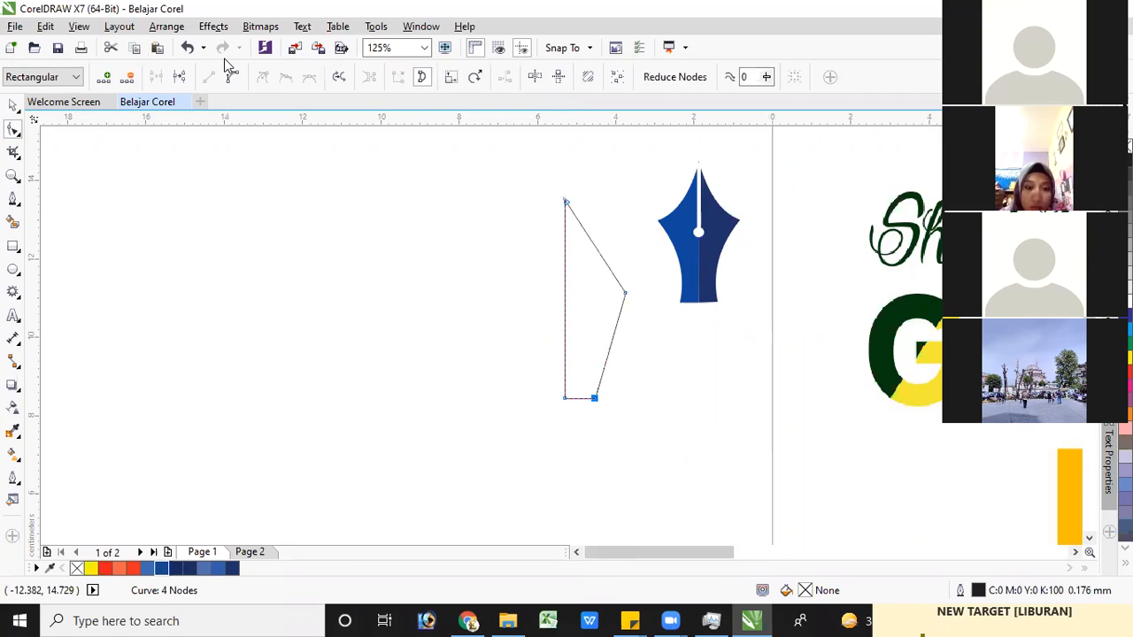
{"action": "left_click", "coordinate": [231, 77]}
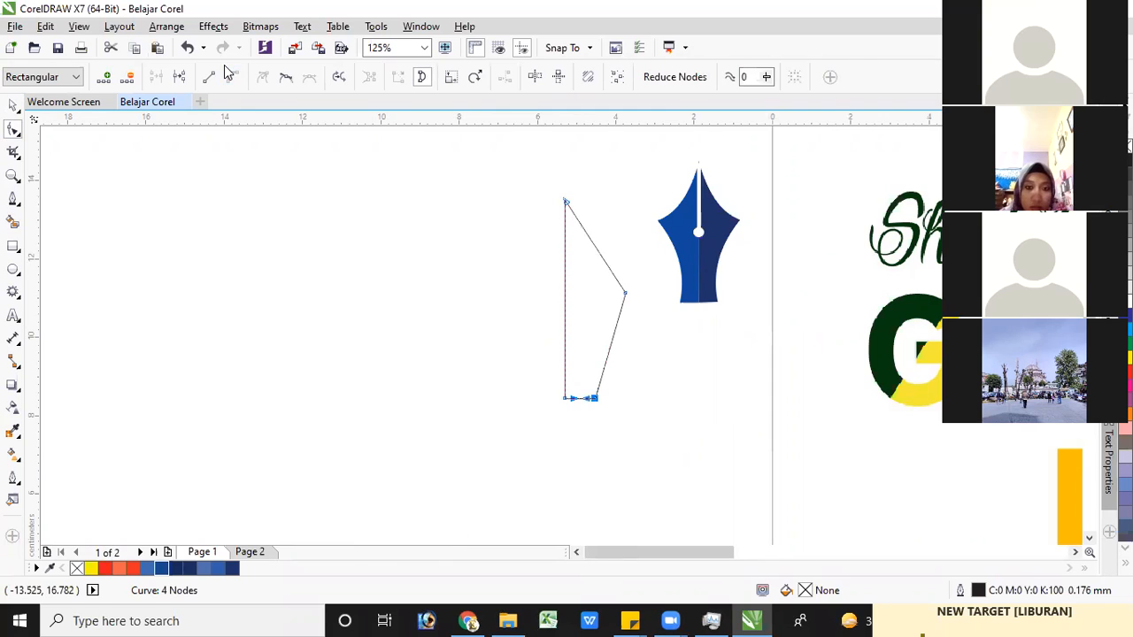
{"action": "left_click", "coordinate": [625, 293]}
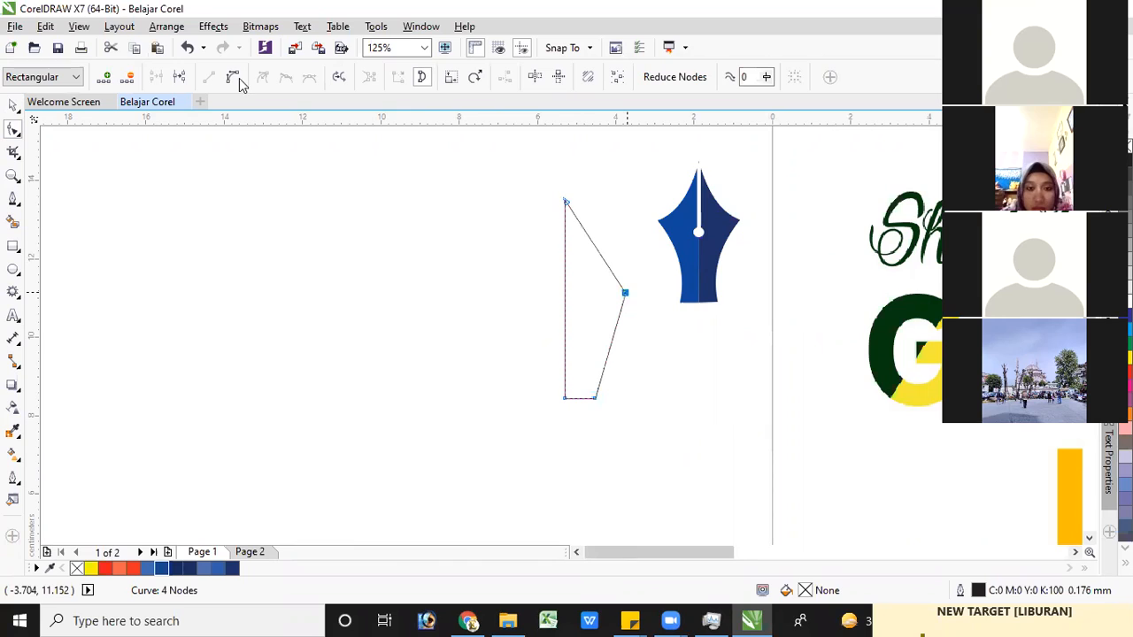
{"action": "left_click", "coordinate": [611, 342]}
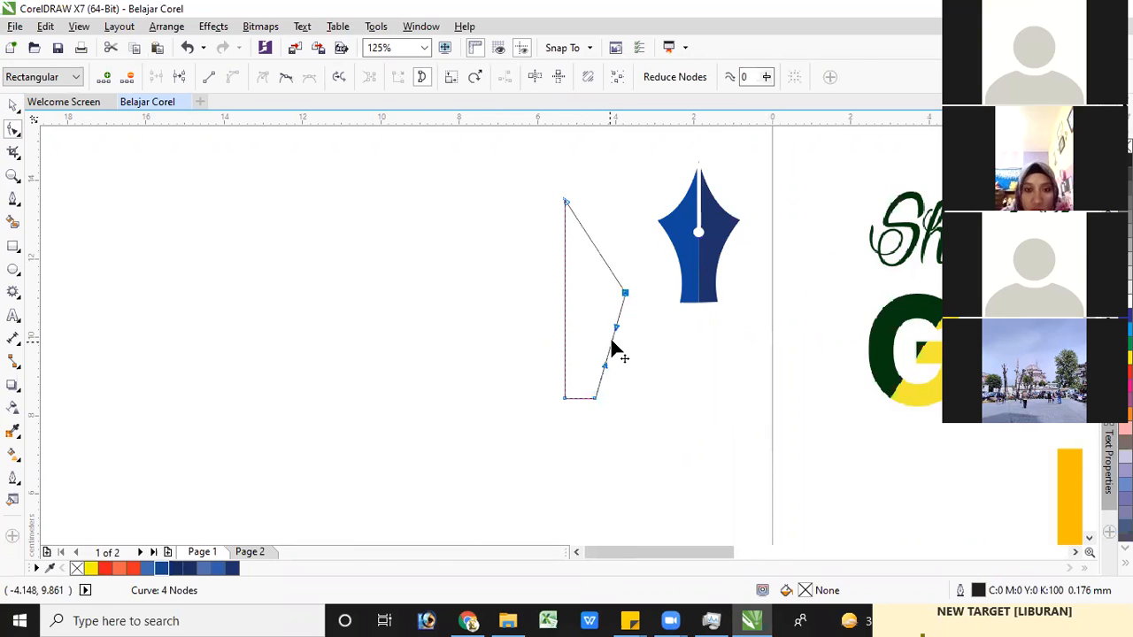
{"action": "left_click_drag", "start_coordinate": [603, 339], "coordinate": [596, 337]}
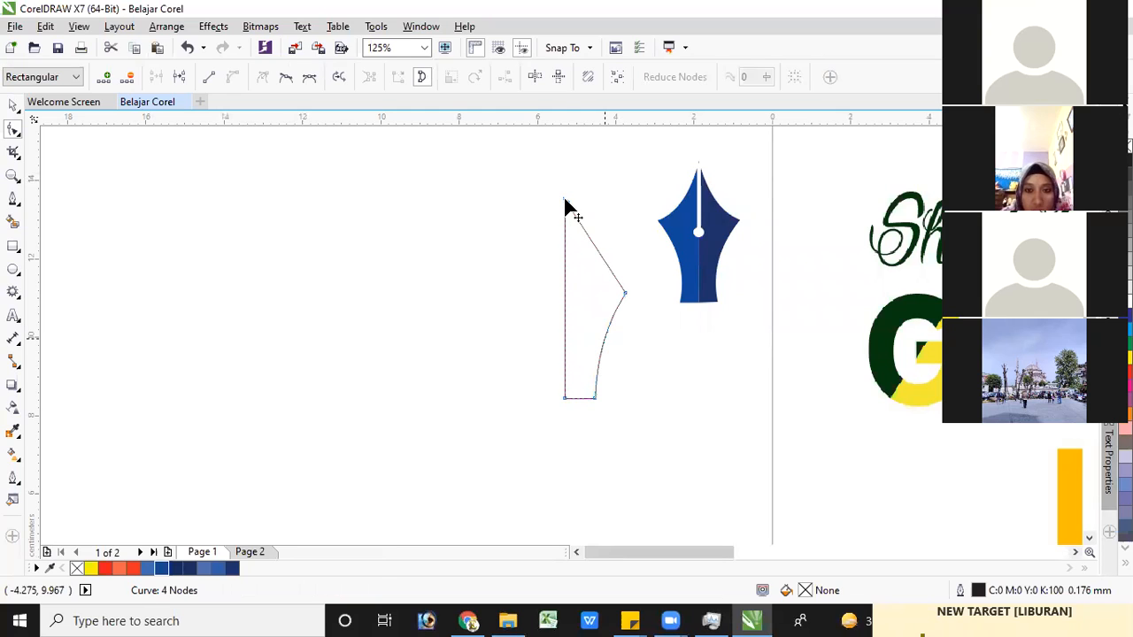
Convert the half-nib's upper slanted edge to a curve and bend it inward, finishing the node editing
{"action": "left_click", "coordinate": [625, 294]}
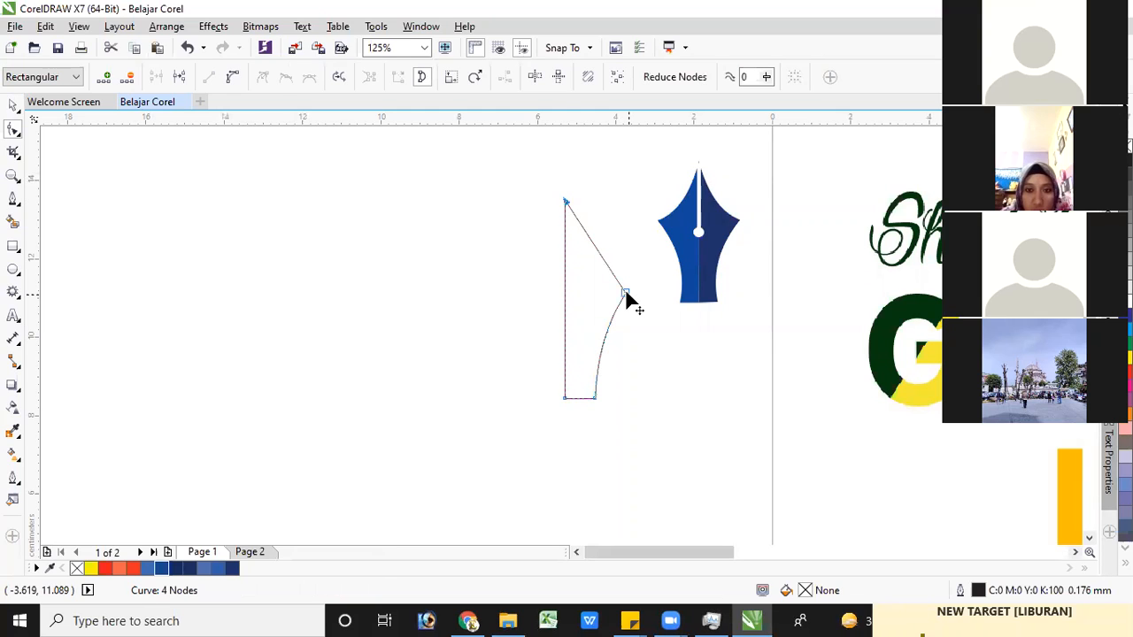
{"action": "left_click", "coordinate": [234, 76]}
{"action": "left_click_drag", "start_coordinate": [595, 250], "coordinate": [590, 258]}
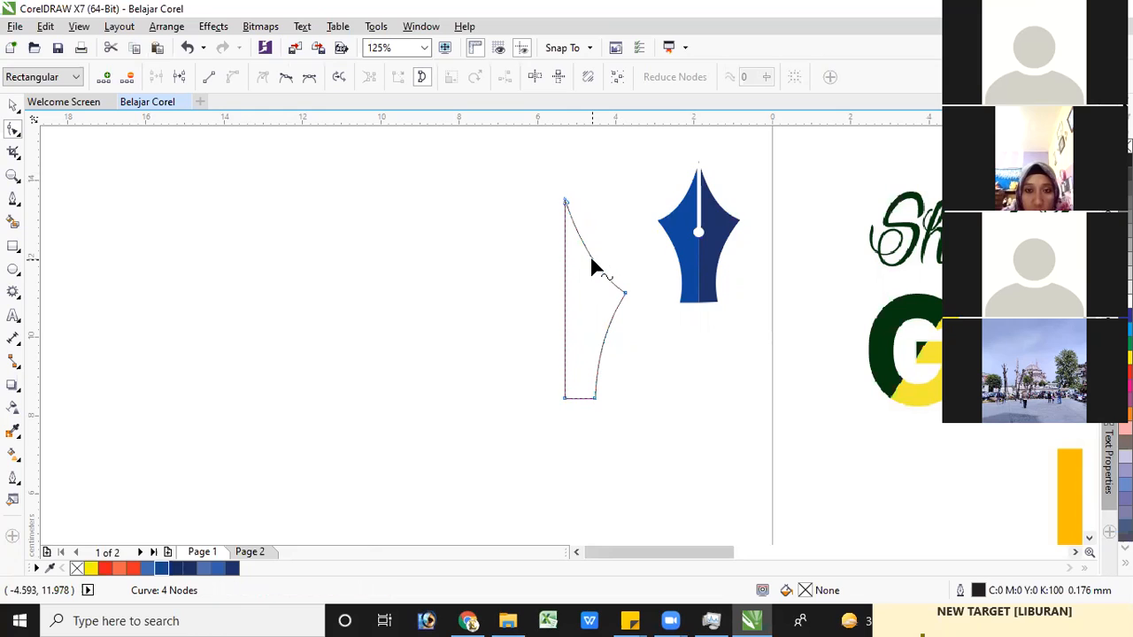
{"action": "left_click", "coordinate": [13, 104]}
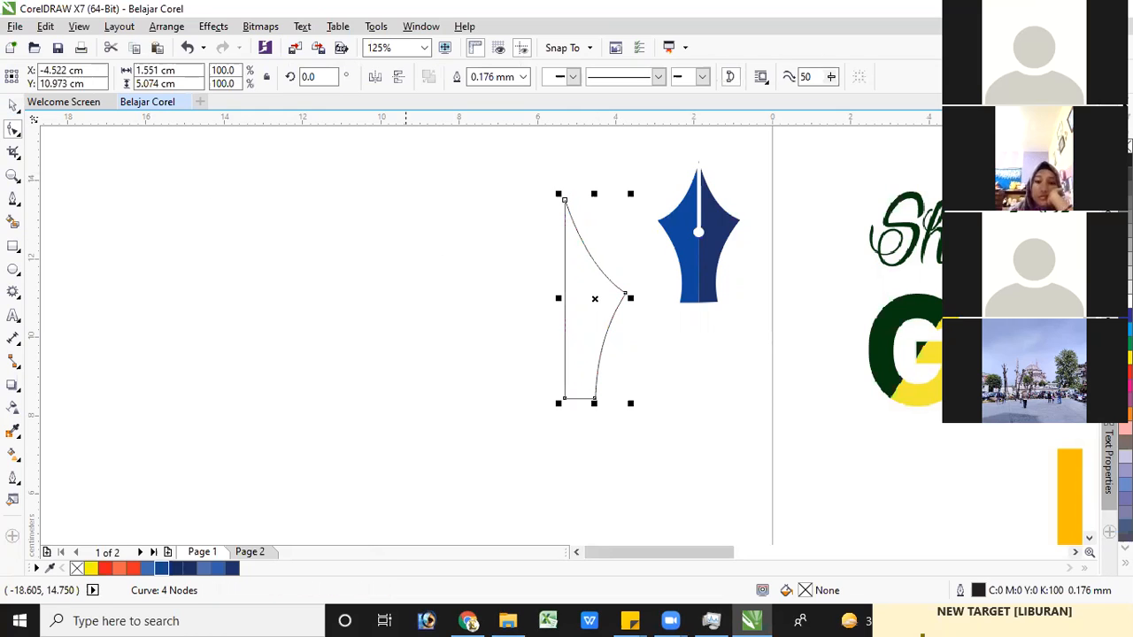
{"action": "key", "text": "space"}
Draw two stacked collar rectangles below the half-nib, about 0.98 × 0.29 cm and 0.73 × 0.22 cm, aligned with its straight edge
{"action": "scroll", "coordinate": [487, 332], "scroll_direction": "down", "scroll_amount": 3}
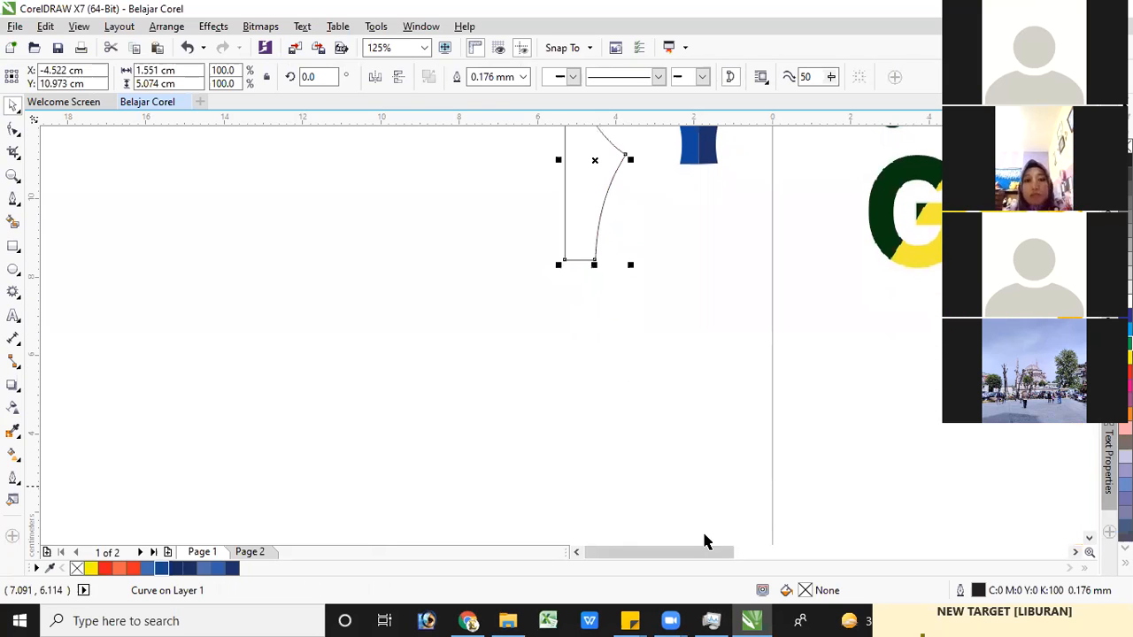
{"action": "left_click_drag", "start_coordinate": [696, 555], "coordinate": [733, 555]}
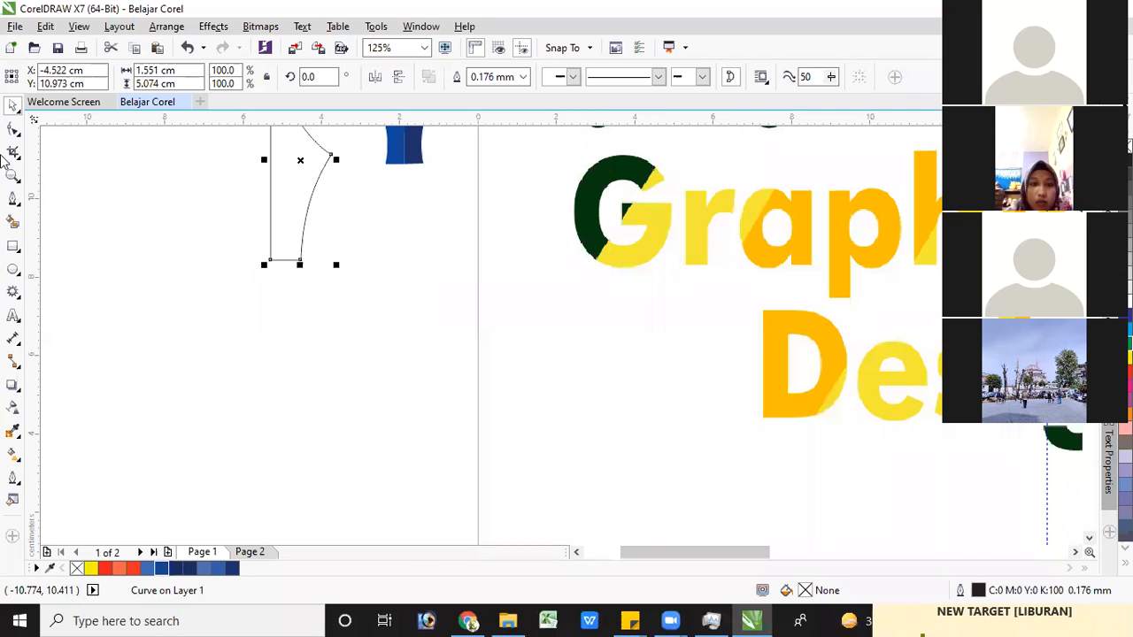
{"action": "left_click", "coordinate": [14, 248]}
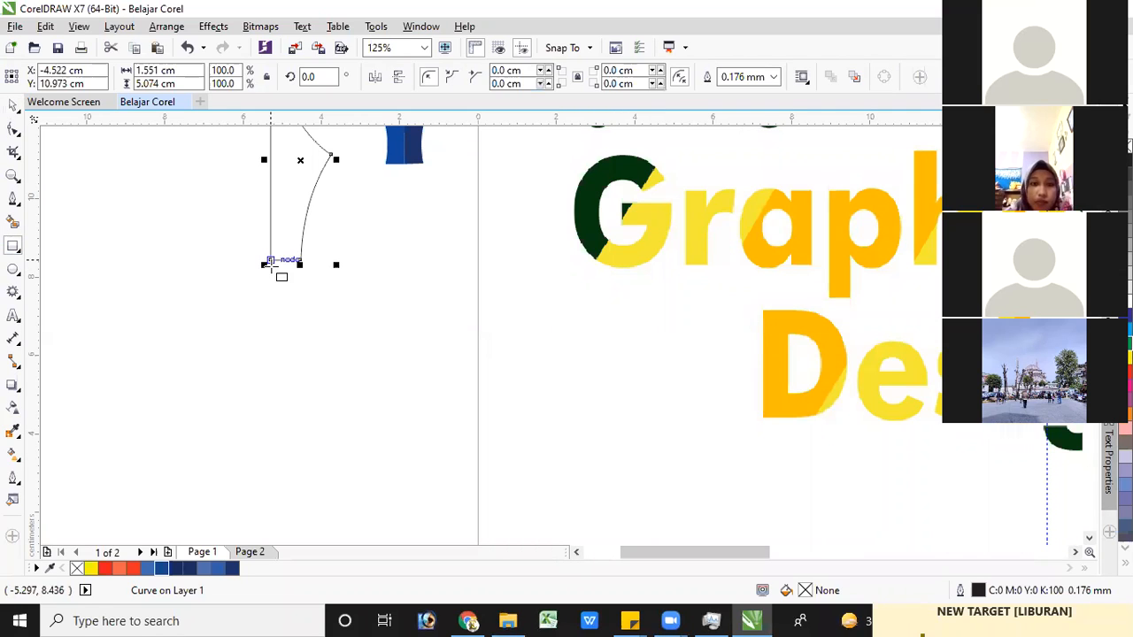
{"action": "left_click_drag", "start_coordinate": [269, 263], "coordinate": [310, 269]}
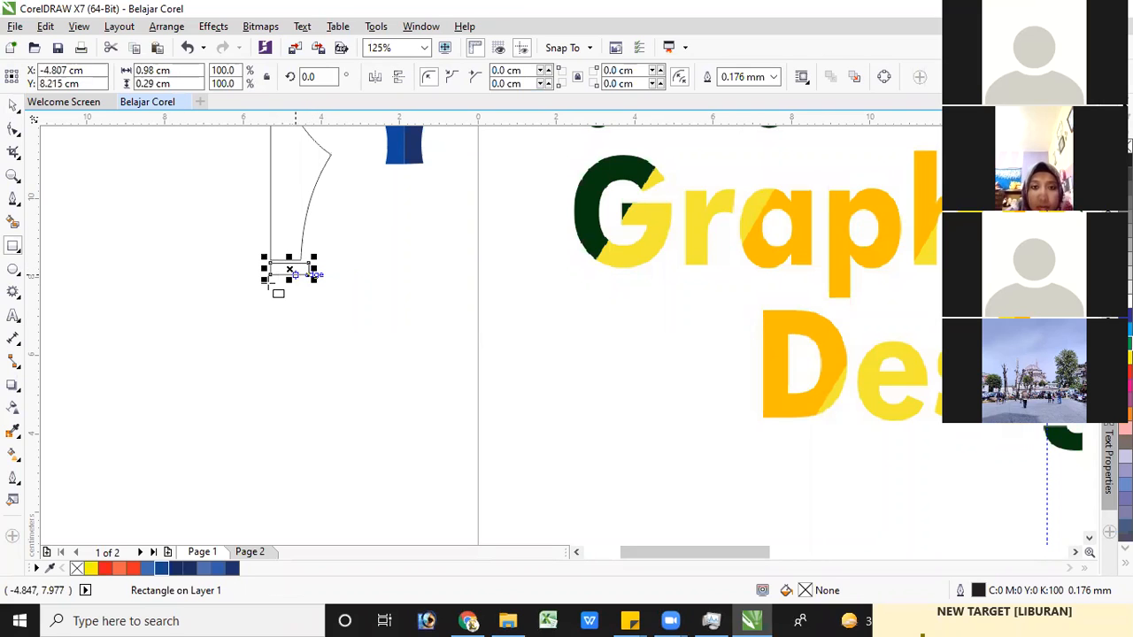
{"action": "left_click_drag", "start_coordinate": [271, 275], "coordinate": [300, 284]}
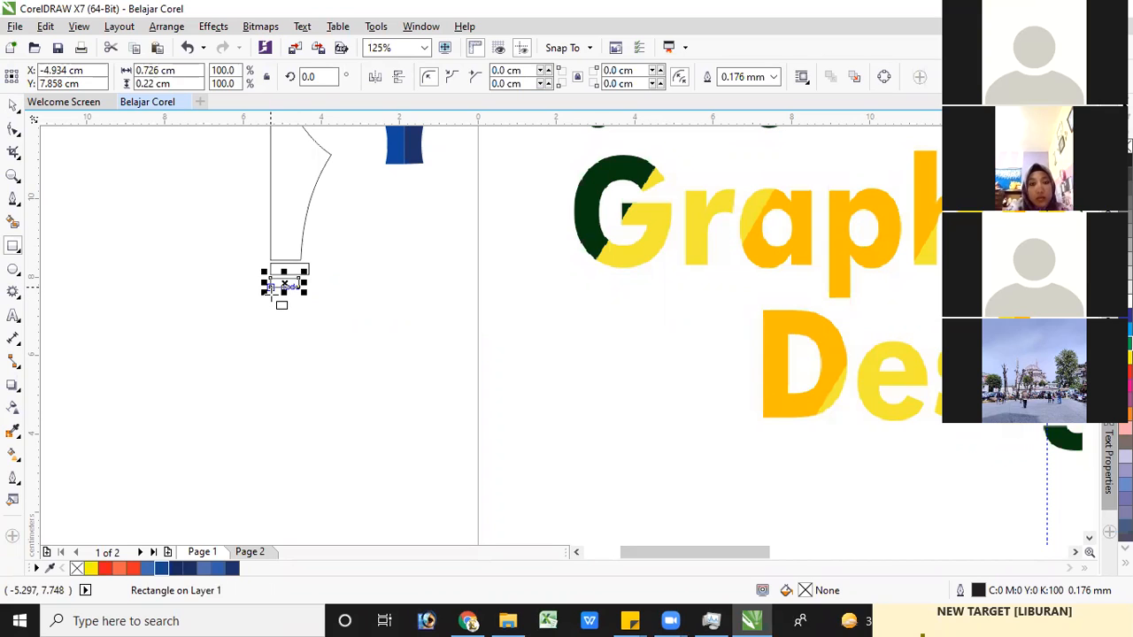
Draw a long pen-shaft rectangle about 0.9 cm wide and 12.2 cm tall directly below the smaller collar rectangle
{"action": "mouse_move", "coordinate": [270, 279]}
{"action": "left_mouse_down"}
{"action": "mouse_move", "coordinate": [301, 329]}
{"action": "mouse_move", "coordinate": [299, 356]}
{"action": "left_mouse_up"}
{"action": "mouse_move", "coordinate": [298, 396]}
{"action": "left_mouse_down"}
{"action": "mouse_move", "coordinate": [306, 535]}
{"action": "mouse_move", "coordinate": [303, 517]}
{"action": "mouse_move", "coordinate": [293, 567]}
{"action": "mouse_move", "coordinate": [303, 513]}
{"action": "mouse_move", "coordinate": [306, 535]}
{"action": "left_mouse_up"}
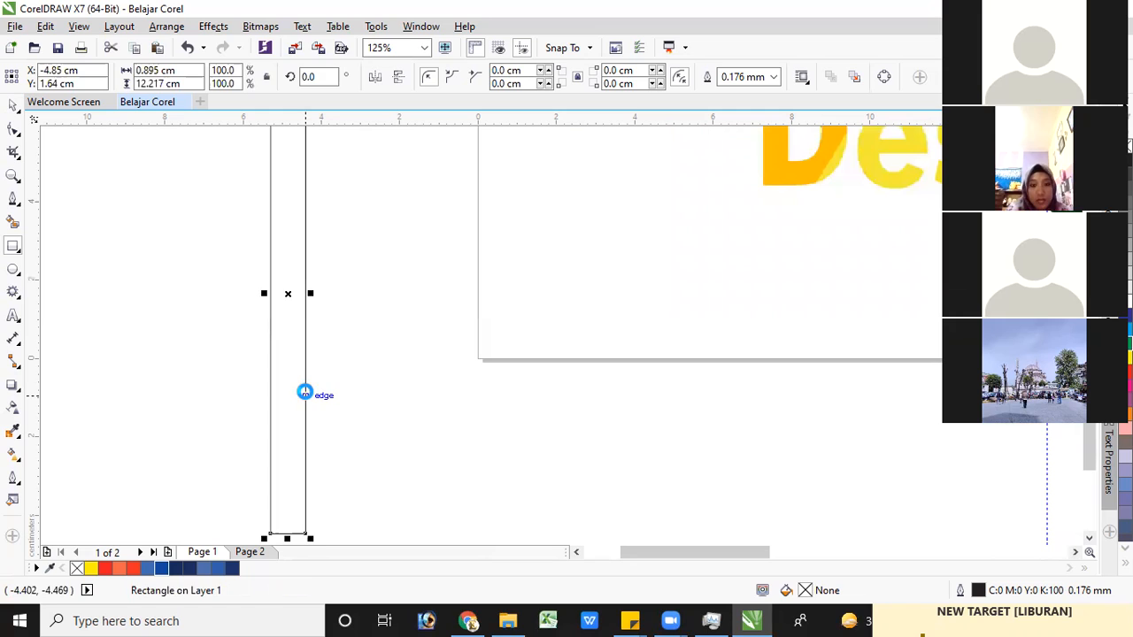
{"action": "scroll", "coordinate": [297, 366], "scroll_direction": "down", "scroll_amount": 1}
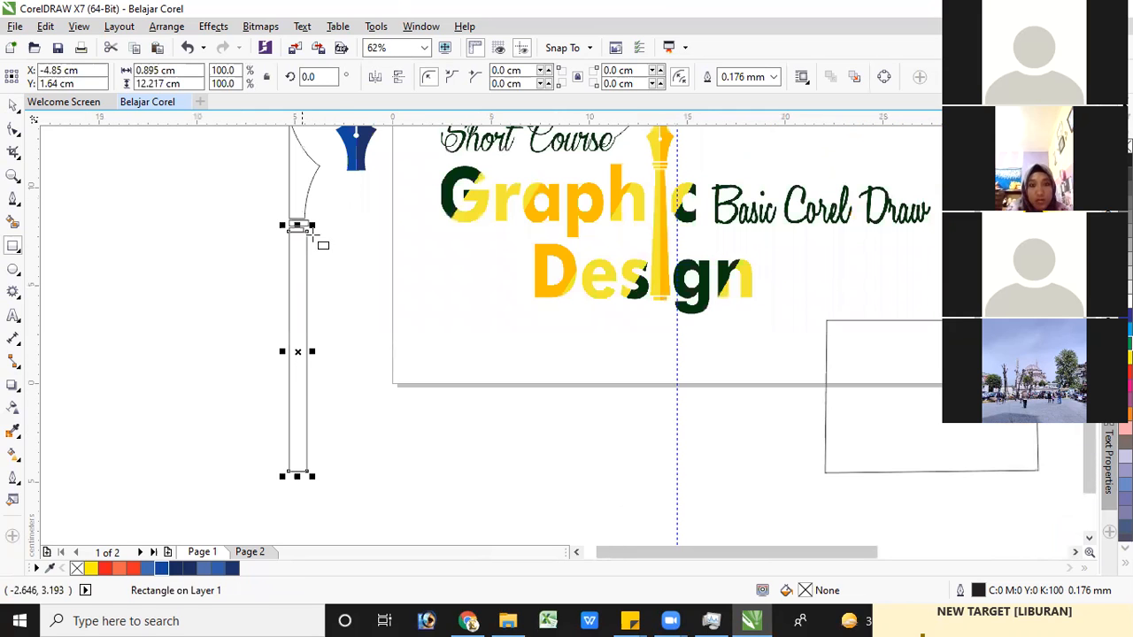
Narrow the pen-shaft rectangle to about 0.445 cm and shorten it to about 12.16 cm, leaving a small gap below the collar
{"action": "scroll", "coordinate": [324, 451], "scroll_direction": "up", "scroll_amount": 1}
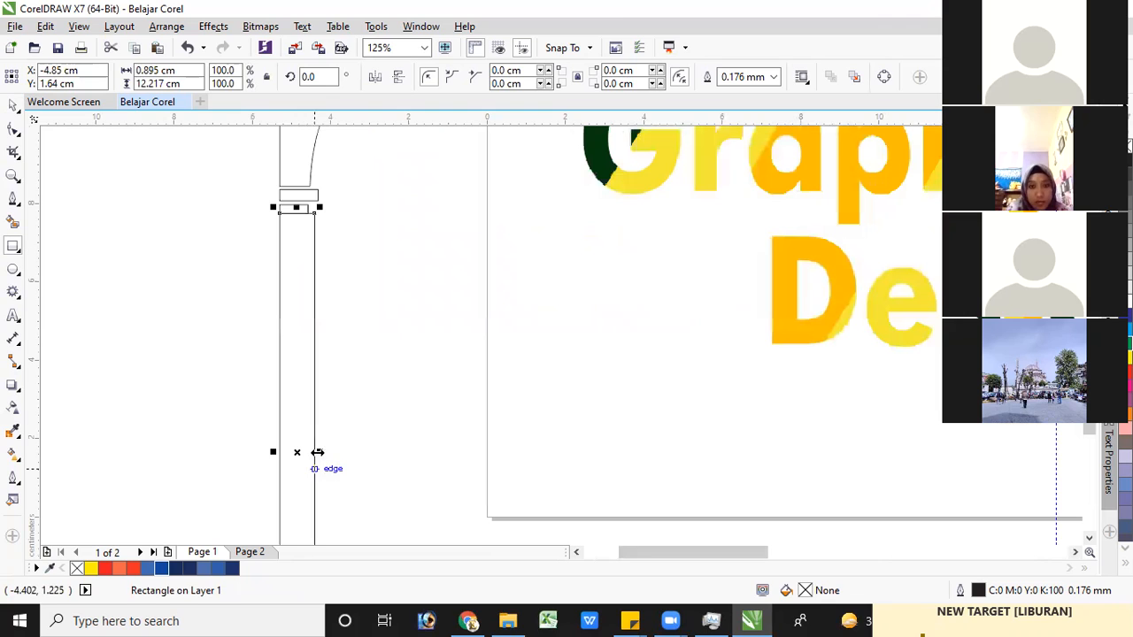
{"action": "left_click_drag", "start_coordinate": [302, 454], "coordinate": [294, 244]}
{"action": "scroll", "coordinate": [297, 242], "scroll_direction": "up", "scroll_amount": 2}
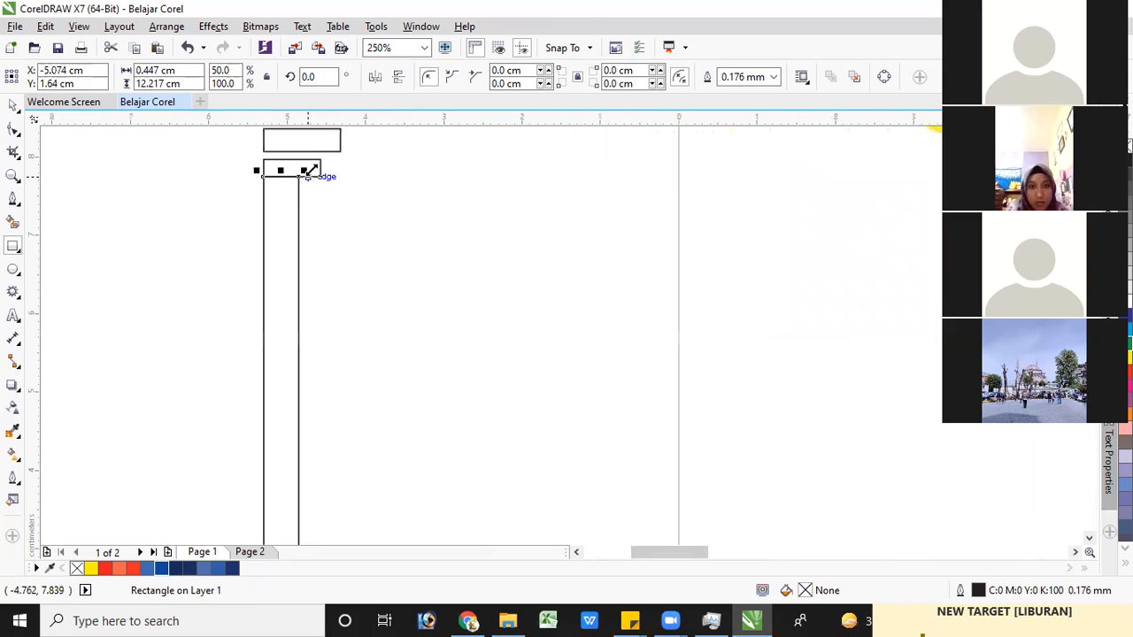
{"action": "left_click_drag", "start_coordinate": [317, 176], "coordinate": [348, 268]}
{"action": "key", "text": "Delete"}
{"action": "key", "text": "ctrl+z"}
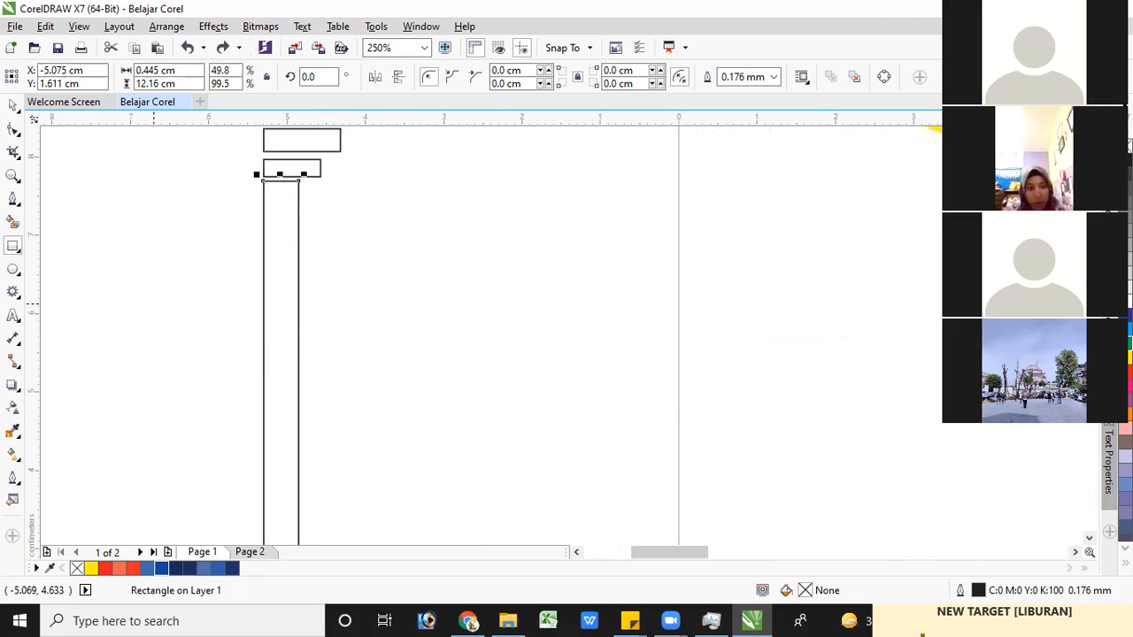
{"action": "scroll", "coordinate": [257, 257], "scroll_direction": "down", "scroll_amount": 2}
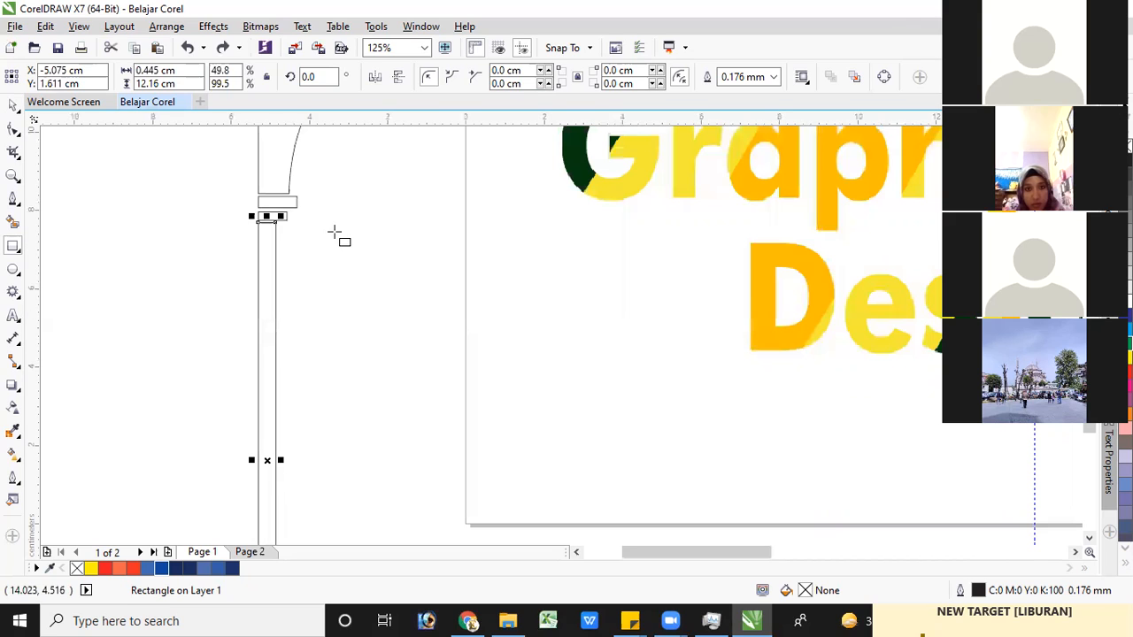
Convert the narrowed pen-shaft rectangle to curves
{"action": "left_click", "coordinate": [13, 107]}
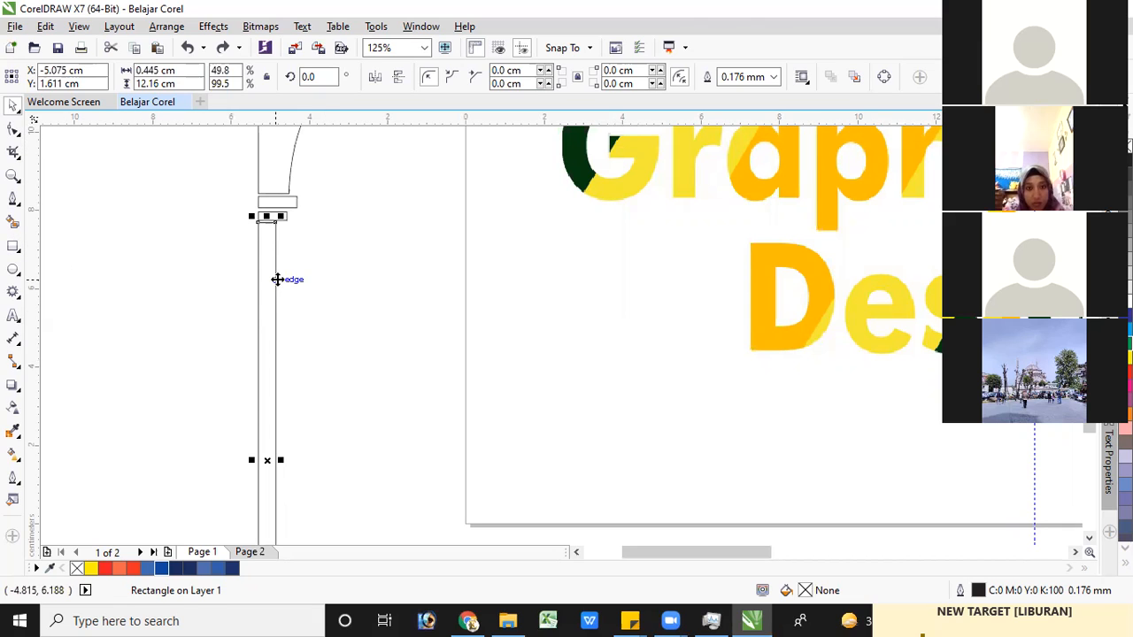
{"action": "left_click", "coordinate": [14, 129]}
{"action": "key", "text": "space"}
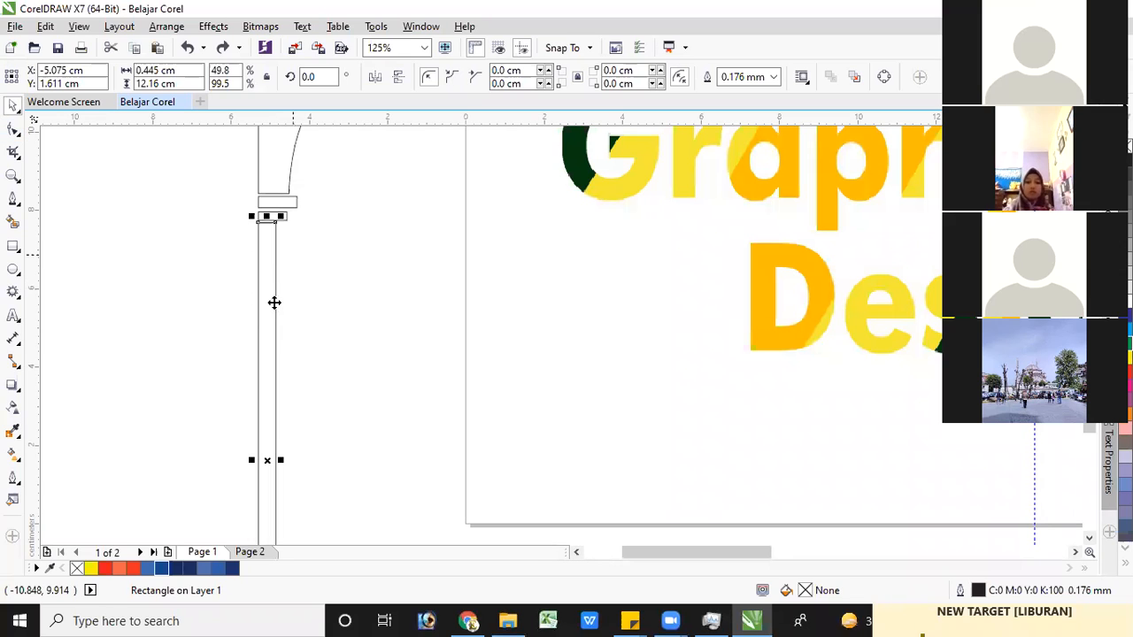
{"action": "right_click", "coordinate": [275, 310]}
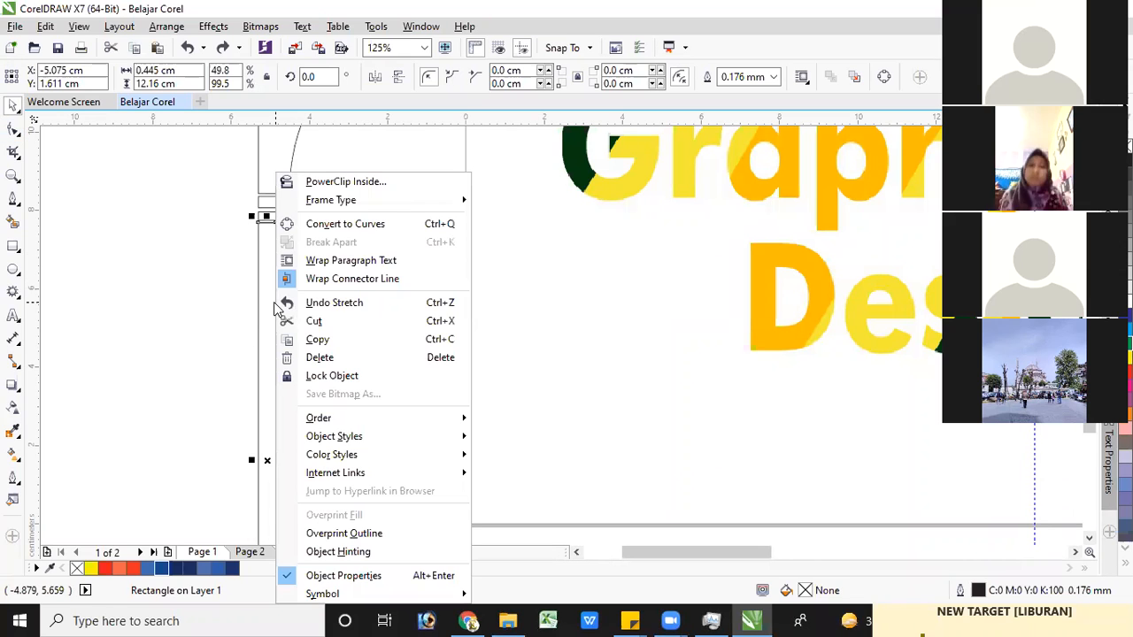
{"action": "left_click", "coordinate": [354, 225]}
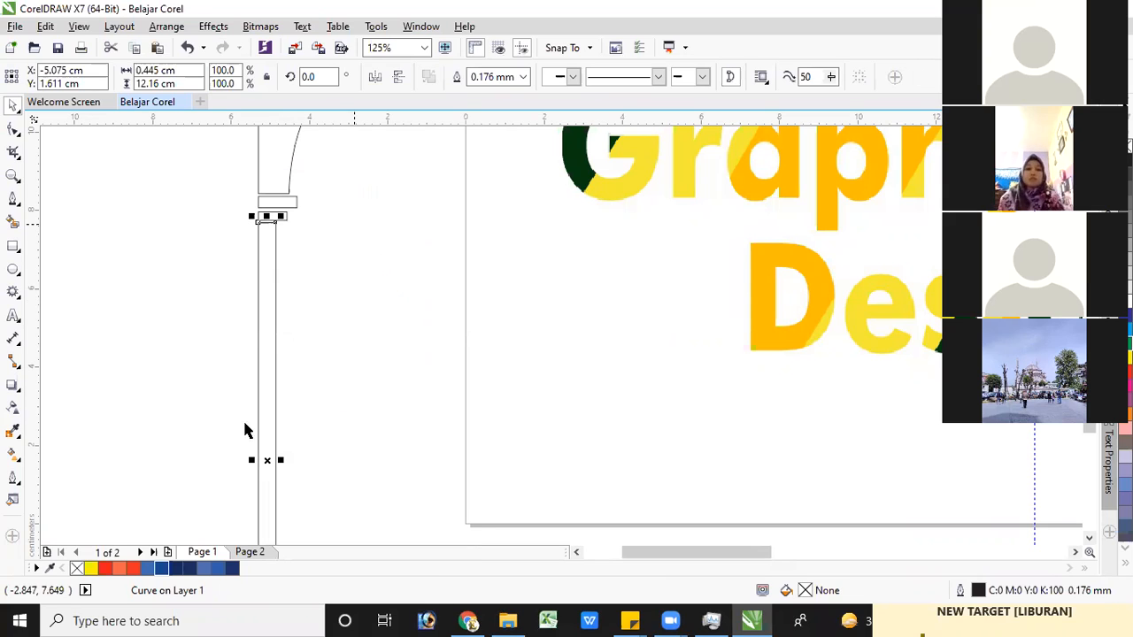
Nudge the shaft's bottom-right node outward until the base is about 0.98 cm wide, tapering the shaft toward the collar
{"action": "left_click", "coordinate": [16, 130]}
{"action": "scroll", "coordinate": [306, 508], "scroll_direction": "down", "scroll_amount": 1}
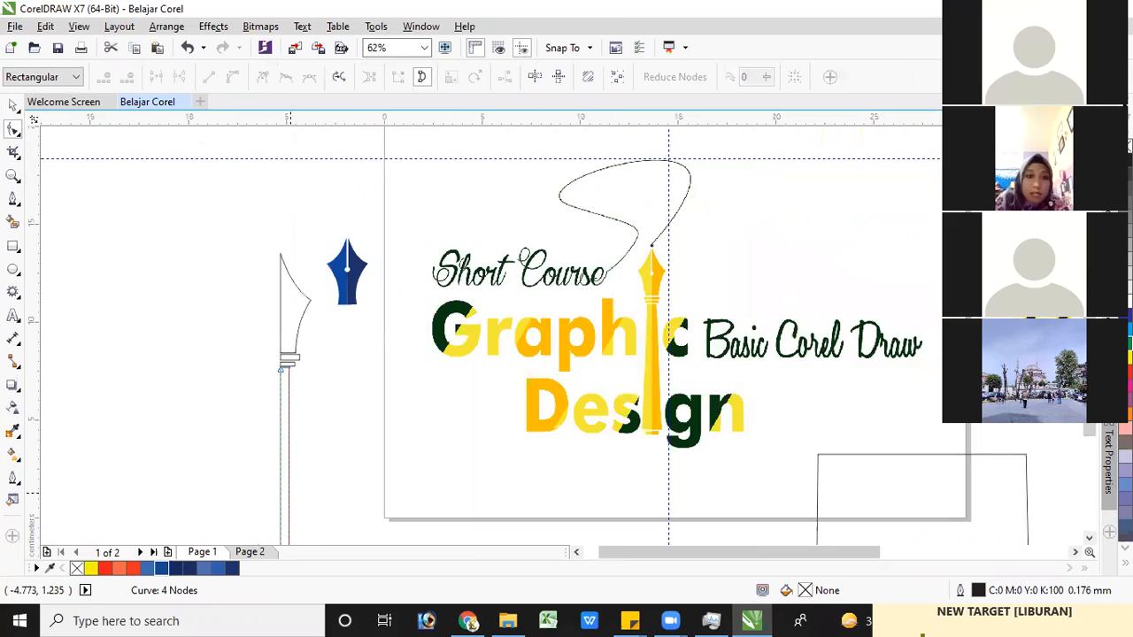
{"action": "left_click_drag", "start_coordinate": [1089, 430], "coordinate": [1076, 462]}
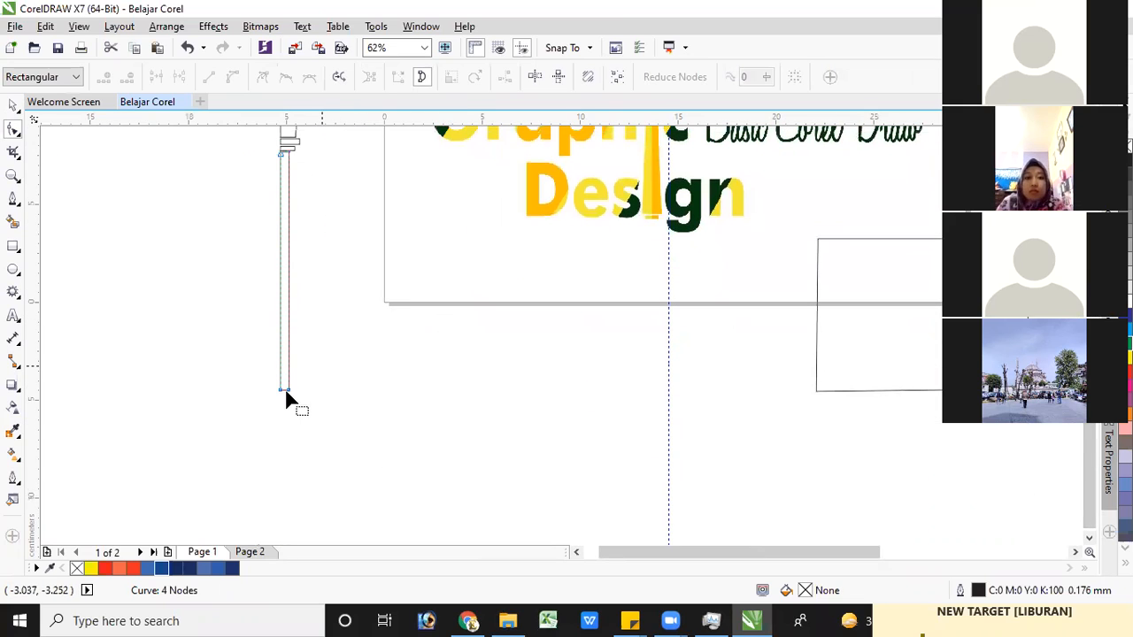
{"action": "scroll", "coordinate": [284, 388], "scroll_direction": "up", "scroll_amount": 2}
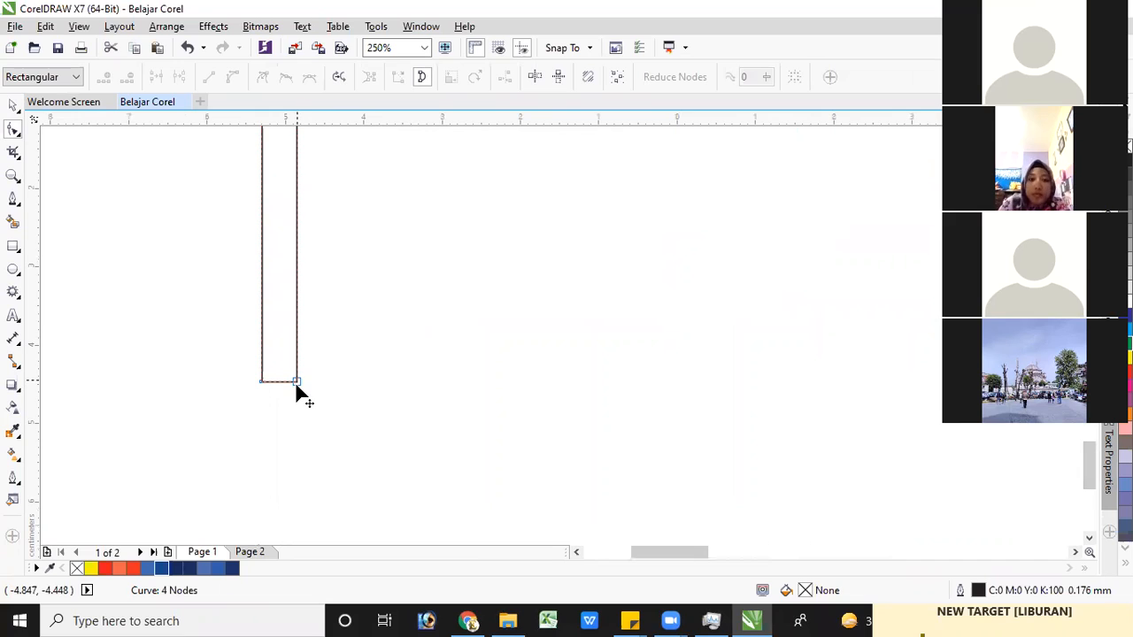
{"action": "left_click", "coordinate": [297, 382]}
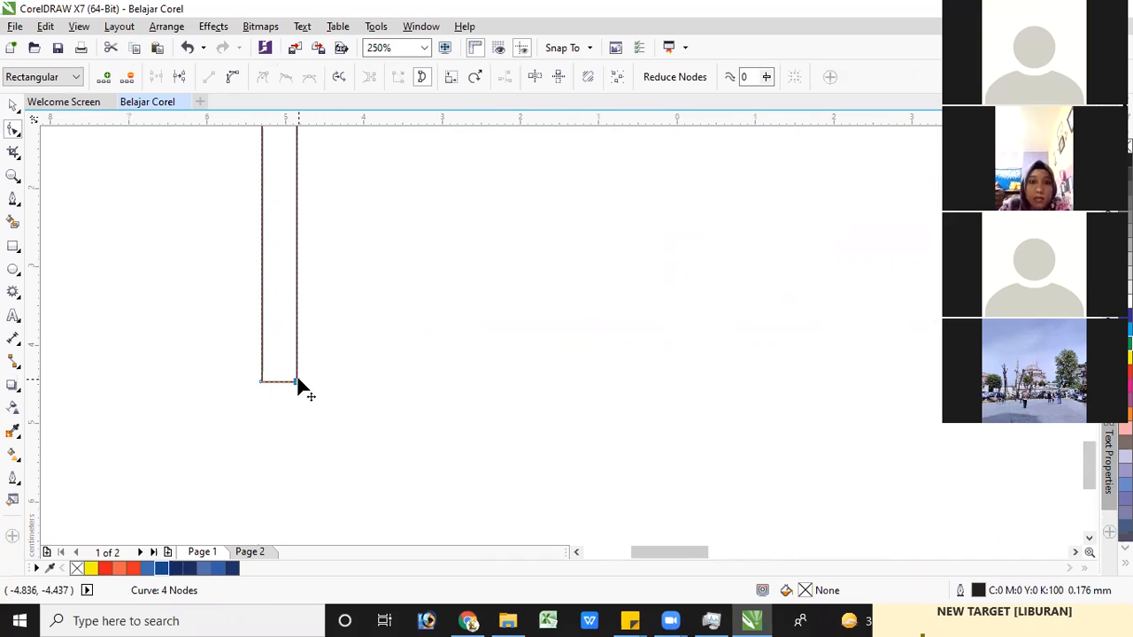
{"action": "left_click_drag", "start_coordinate": [298, 381], "coordinate": [298, 382]}
{"action": "key", "text": "Right"}
{"action": "key", "text": "Right"}
{"action": "key", "text": "Right"}
{"action": "key", "text": "Right"}
{"action": "key", "text": "Right"}
{"action": "key", "text": "Right"}
{"action": "key", "text": "Right"}
{"action": "key", "text": "Right"}
{"action": "key", "text": "Right"}
{"action": "key", "text": "Right"}
{"action": "key", "text": "Right"}
{"action": "key", "text": "Right"}
{"action": "key", "text": "Right"}
{"action": "key", "text": "Right"}
{"action": "key", "text": "Right"}
{"action": "key", "text": "Right"}
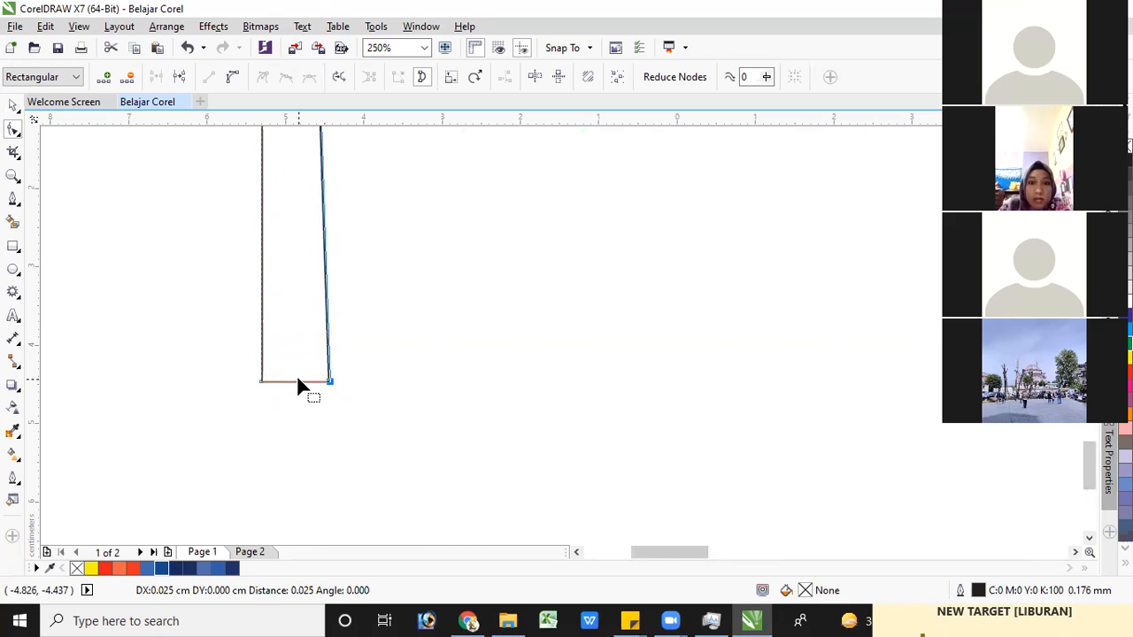
{"action": "key", "text": "Right"}
{"action": "key", "text": "Right"}
{"action": "key", "text": "Right"}
{"action": "key", "text": "Right"}
{"action": "key", "text": "Right"}
{"action": "key", "text": "Right"}
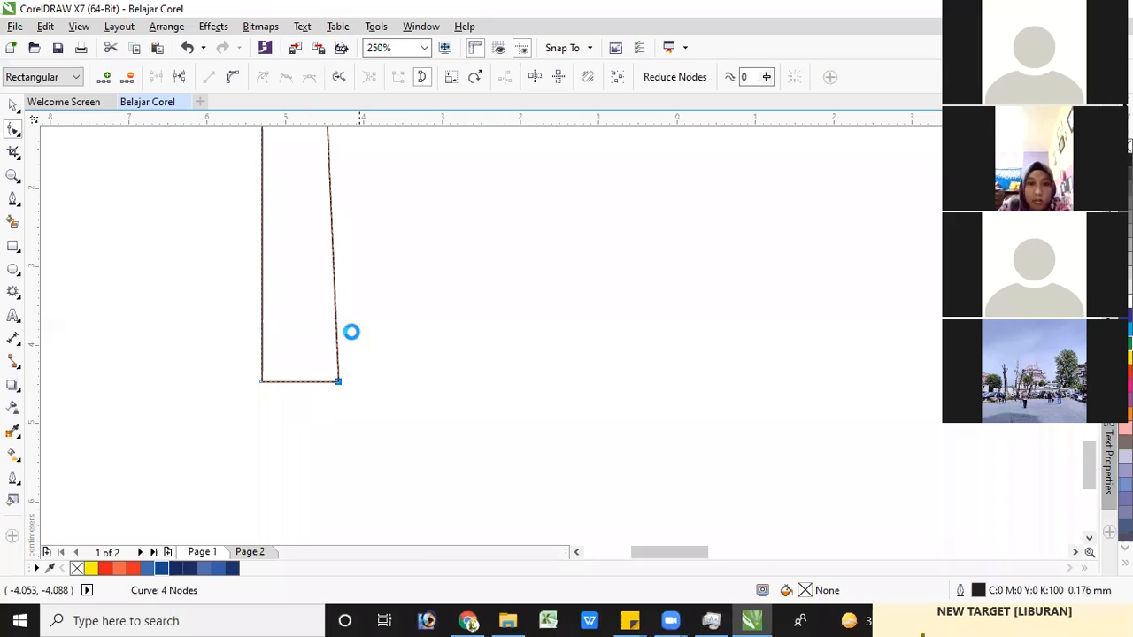
Draw a base rectangle about 0.92 cm wide and 0.3 cm tall just below the tapered shaft, leaving a small gap
{"action": "scroll", "coordinate": [345, 305], "scroll_direction": "down", "scroll_amount": 2}
{"action": "scroll", "coordinate": [334, 261], "scroll_direction": "up", "scroll_amount": 2}
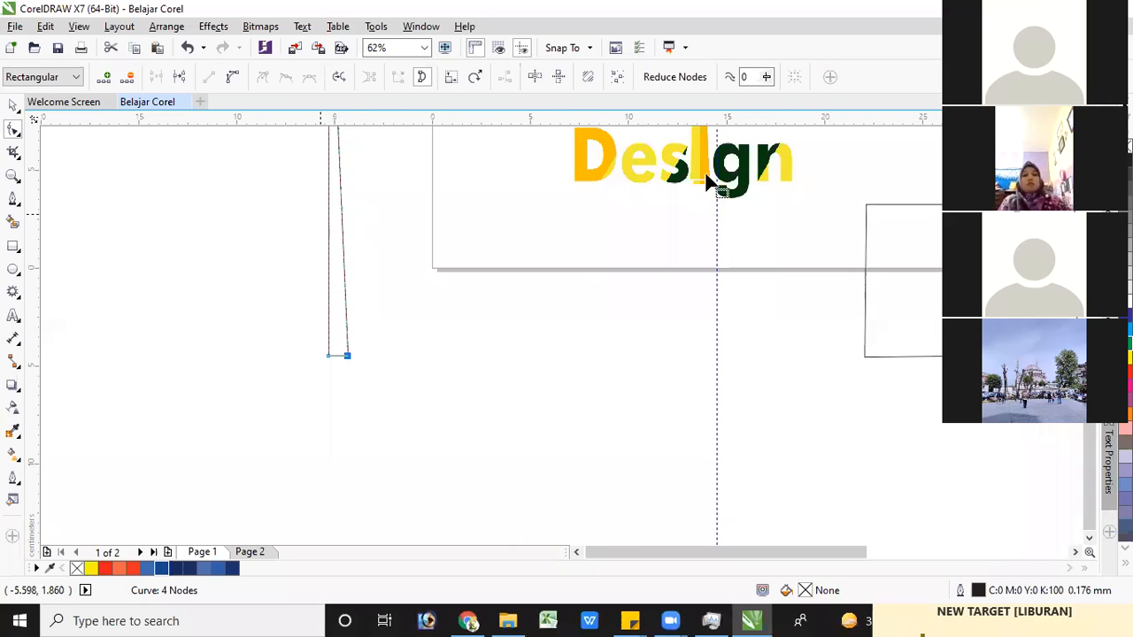
{"action": "key", "text": "F6"}
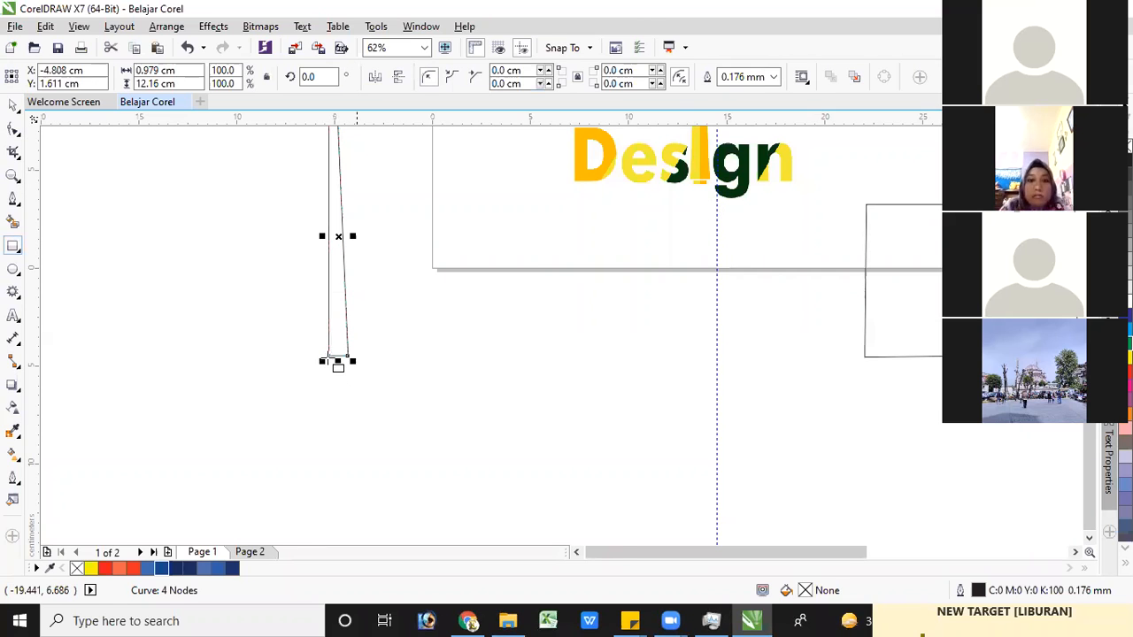
{"action": "scroll", "coordinate": [329, 351], "scroll_direction": "up", "scroll_amount": 3}
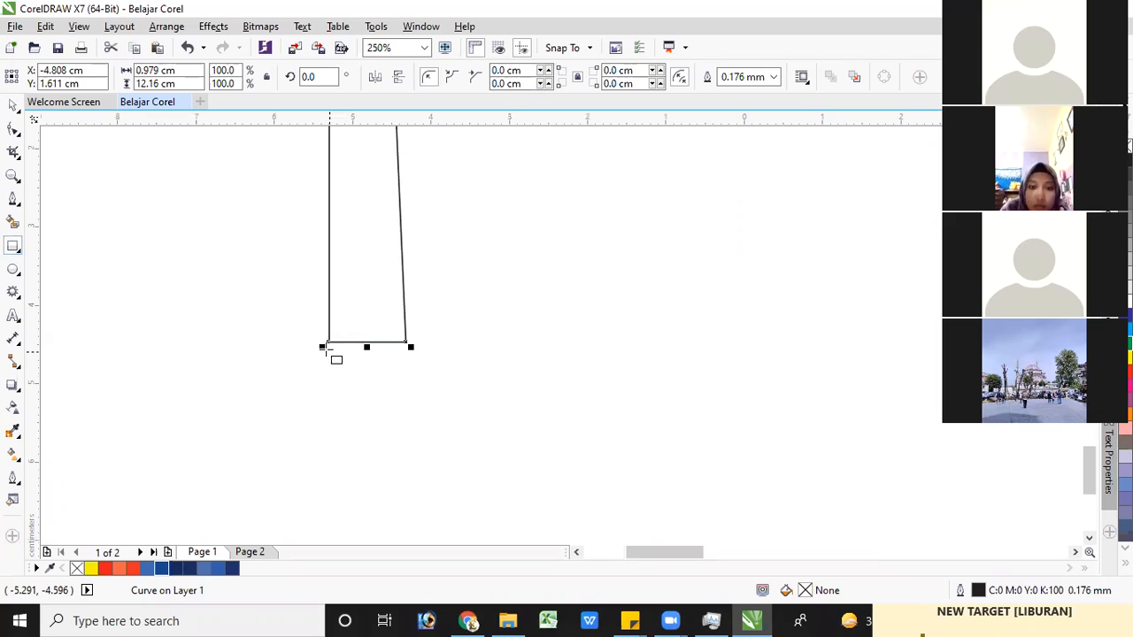
{"action": "left_click_drag", "start_coordinate": [336, 352], "coordinate": [403, 382]}
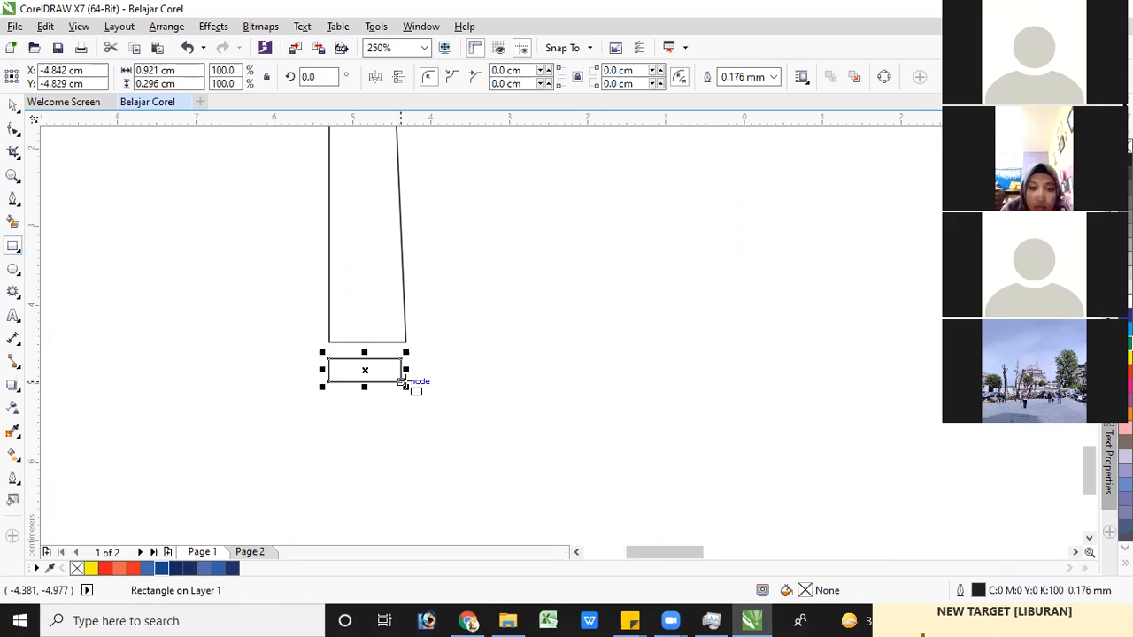
{"action": "key", "text": "Up"}
{"action": "key", "text": "Up"}
{"action": "key", "text": "Up"}
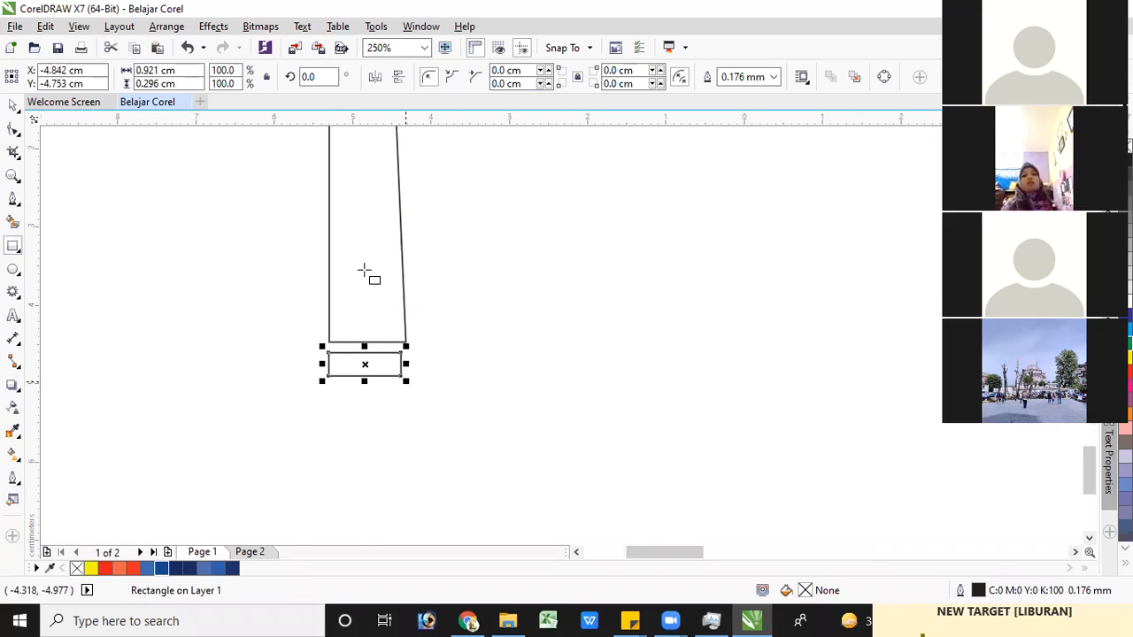
Fill all five pen-half pieces with the dark navy colour C100 M89 Y27 K21
{"action": "scroll", "coordinate": [381, 256], "scroll_direction": "down", "scroll_amount": 3}
{"action": "scroll", "coordinate": [381, 253], "scroll_direction": "up", "scroll_amount": 2}
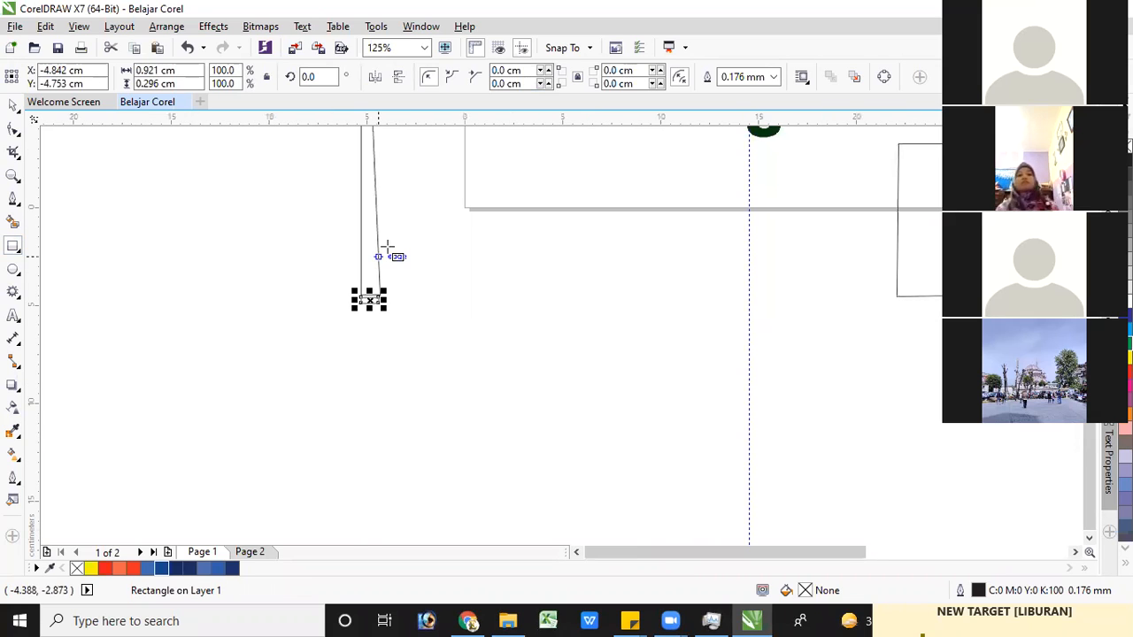
{"action": "scroll", "coordinate": [387, 249], "scroll_direction": "down", "scroll_amount": 2}
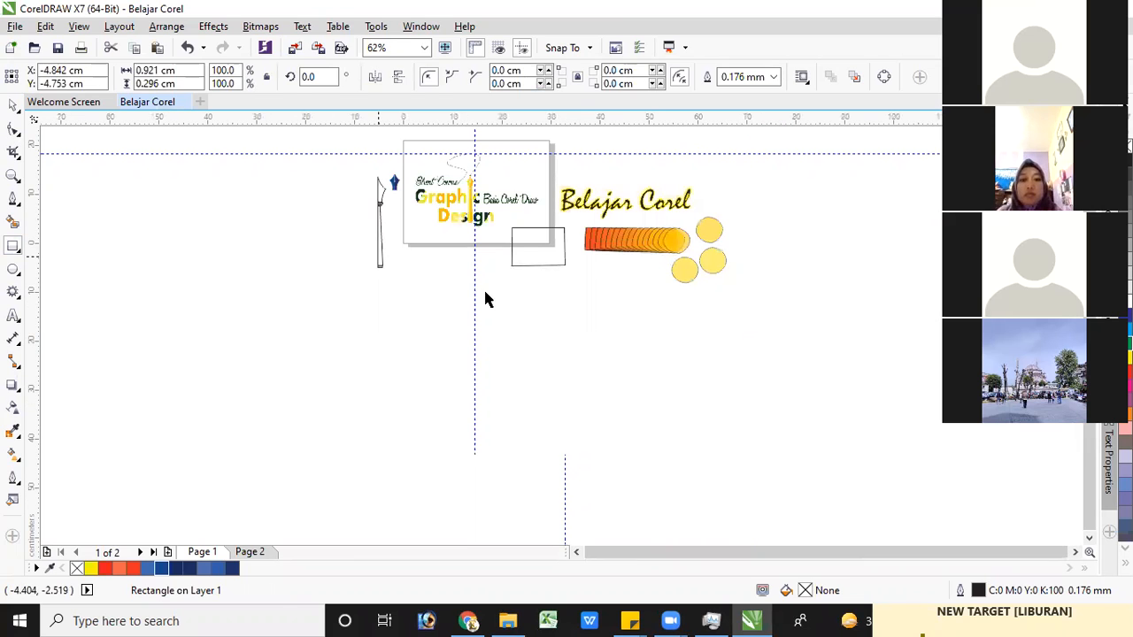
{"action": "key", "text": "space"}
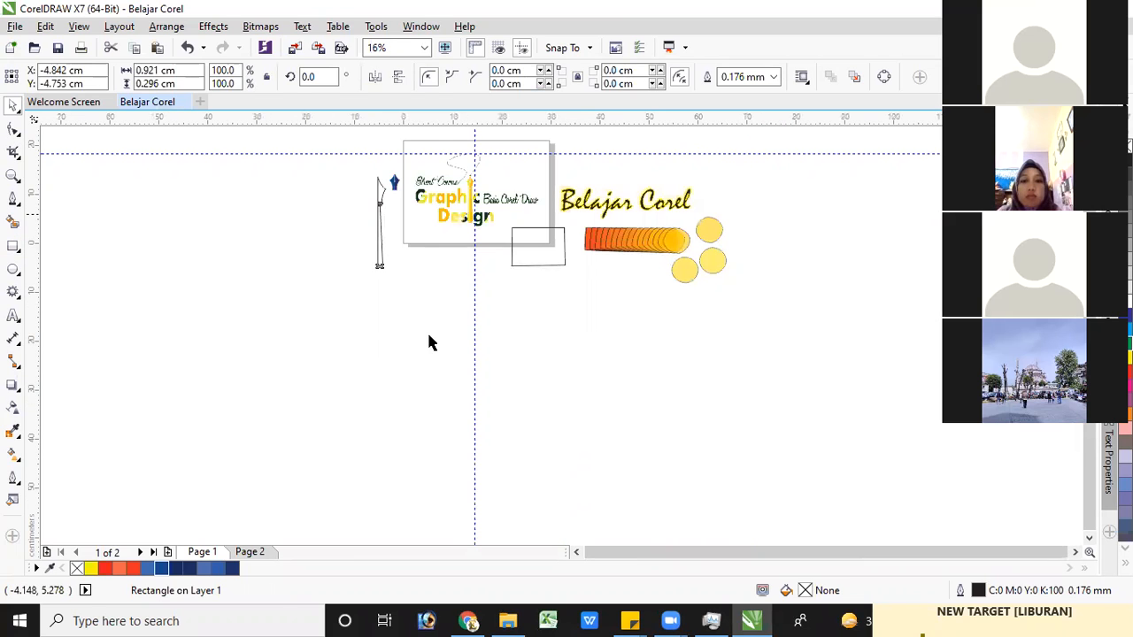
{"action": "scroll", "coordinate": [431, 343], "scroll_direction": "up", "scroll_amount": 2}
{"action": "left_click", "coordinate": [389, 329]}
{"action": "left_click_drag", "start_coordinate": [398, 334], "coordinate": [319, 193]}
{"action": "left_click_drag", "start_coordinate": [252, 603], "coordinate": [233, 577]}
{"action": "left_click", "coordinate": [232, 572]}
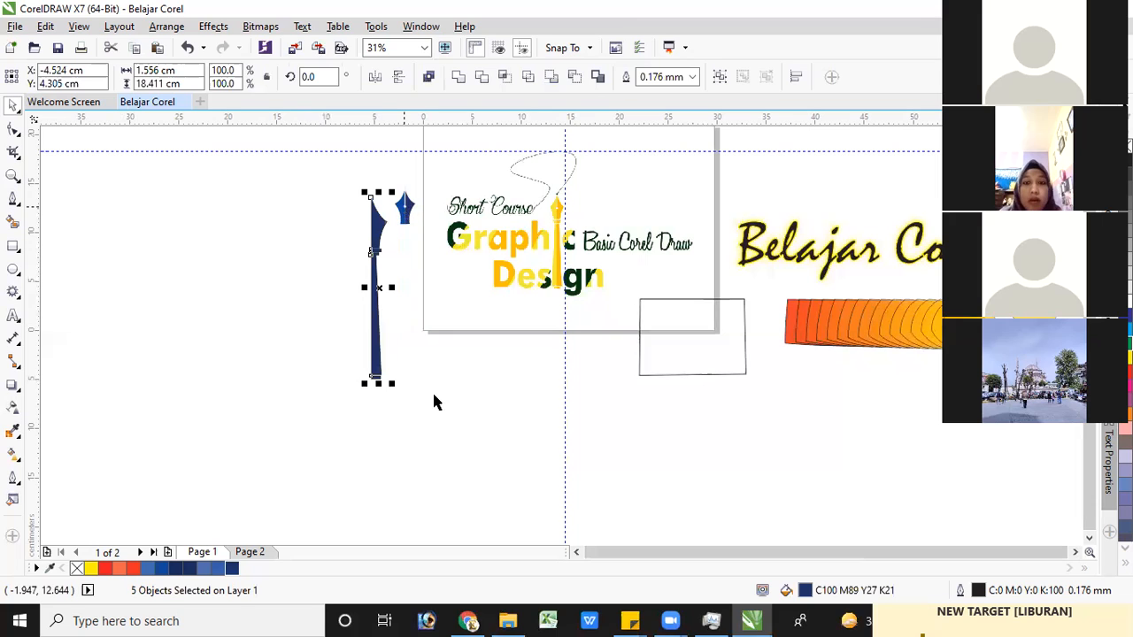
{"action": "left_click", "coordinate": [406, 387]}
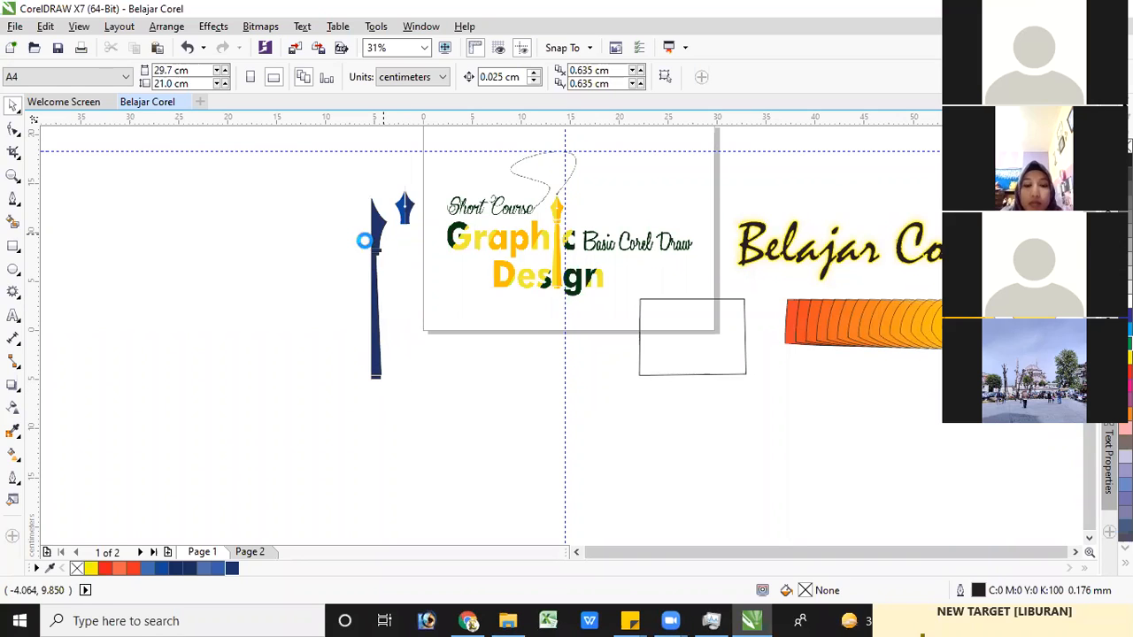
Shift the two collar rectangles slightly down to widen the gaps below the nib and between the collars
{"action": "scroll", "coordinate": [383, 271], "scroll_direction": "up", "scroll_amount": 2}
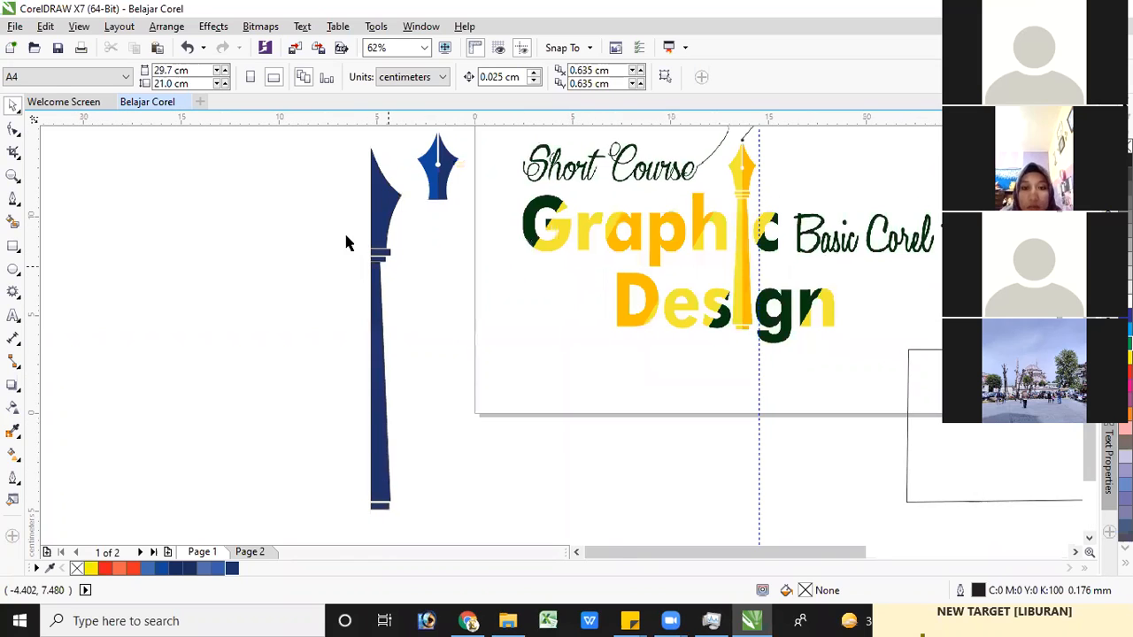
{"action": "scroll", "coordinate": [345, 237], "scroll_direction": "up", "scroll_amount": 4}
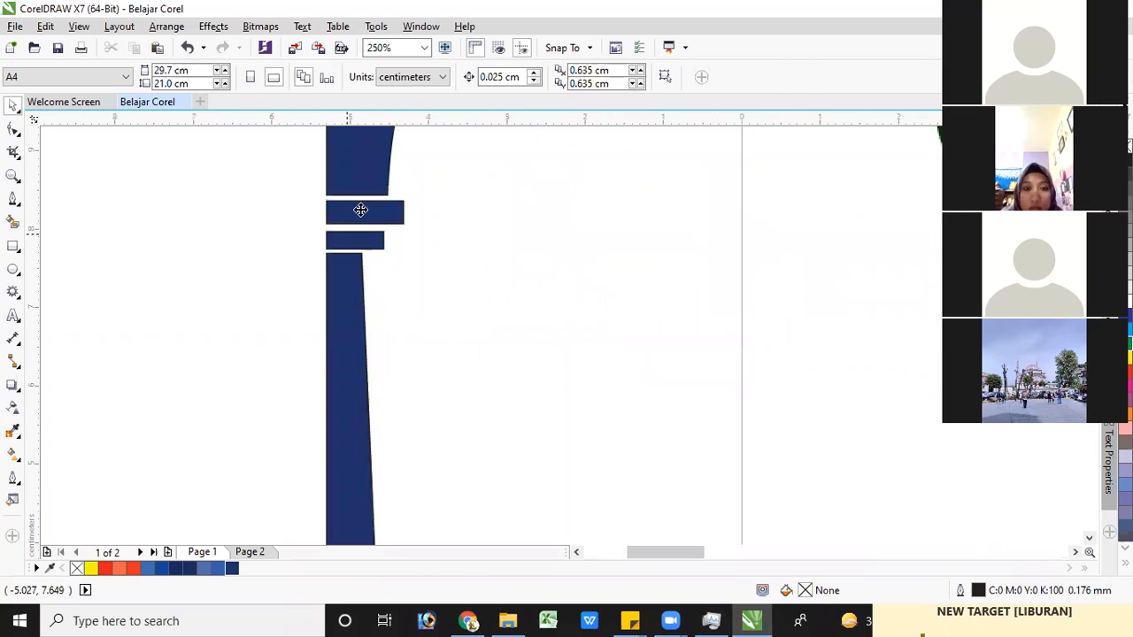
{"action": "left_click", "coordinate": [364, 210]}
{"action": "key", "text": "Down"}
{"action": "key", "text": "Down"}
{"action": "left_click_drag", "start_coordinate": [361, 241], "coordinate": [358, 242]}
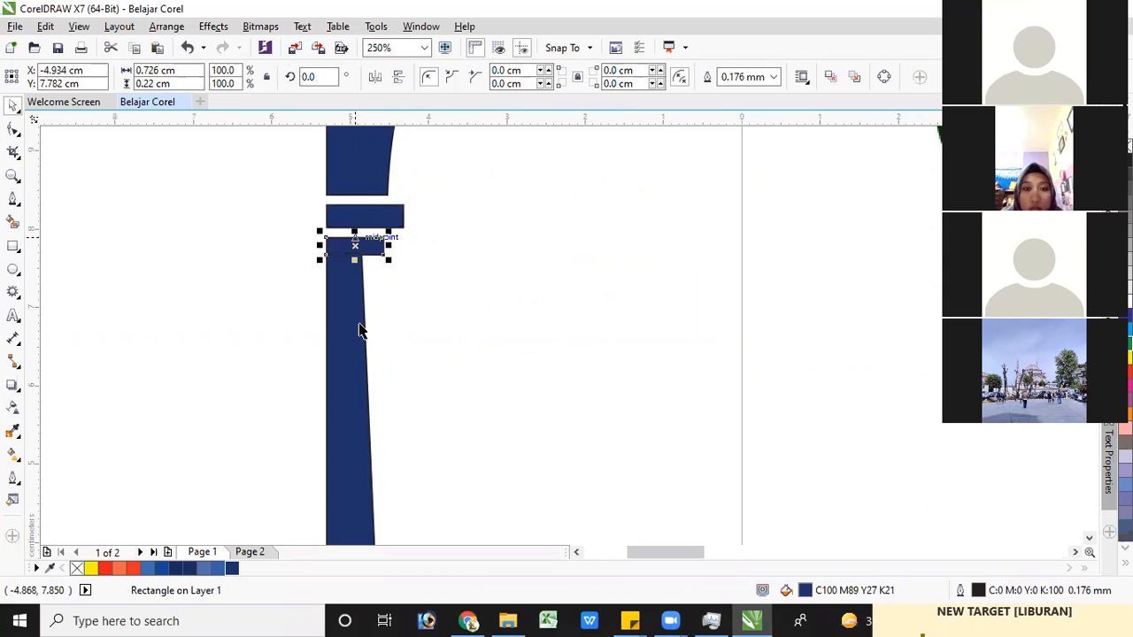
Nudge the tapered shaft down about 0.23 cm to restore a gap below the smaller collar
{"action": "left_click", "coordinate": [356, 328]}
{"action": "key", "text": "Down"}
{"action": "key", "text": "Down"}
{"action": "key", "text": "Down"}
{"action": "key", "text": "Down"}
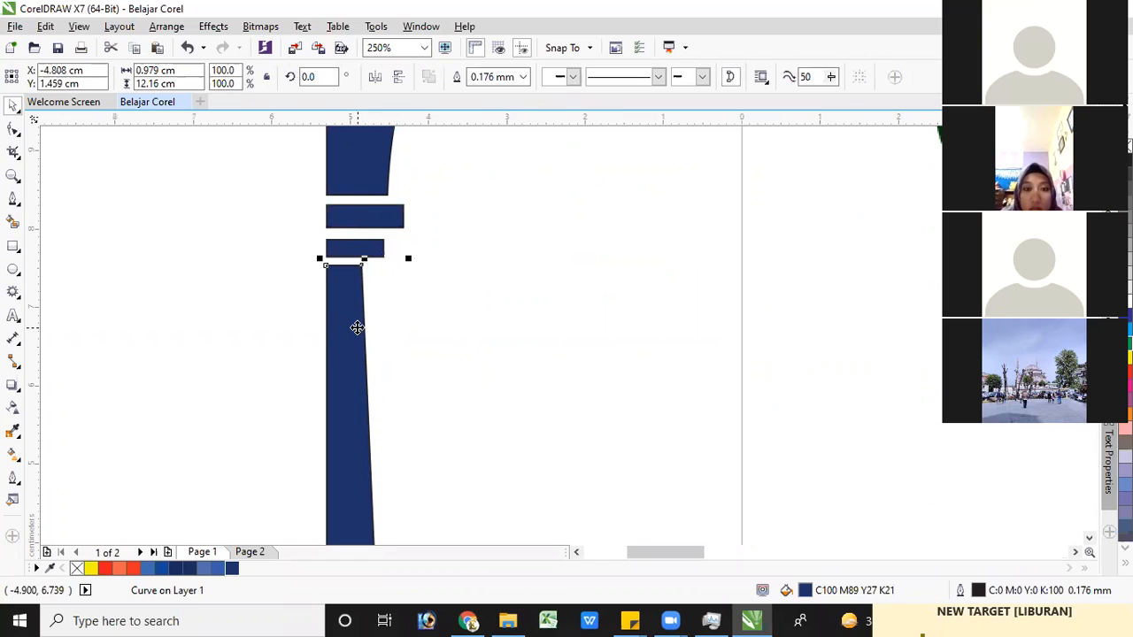
{"action": "key", "text": "Down"}
{"action": "key", "text": "Down"}
{"action": "key", "text": "Down"}
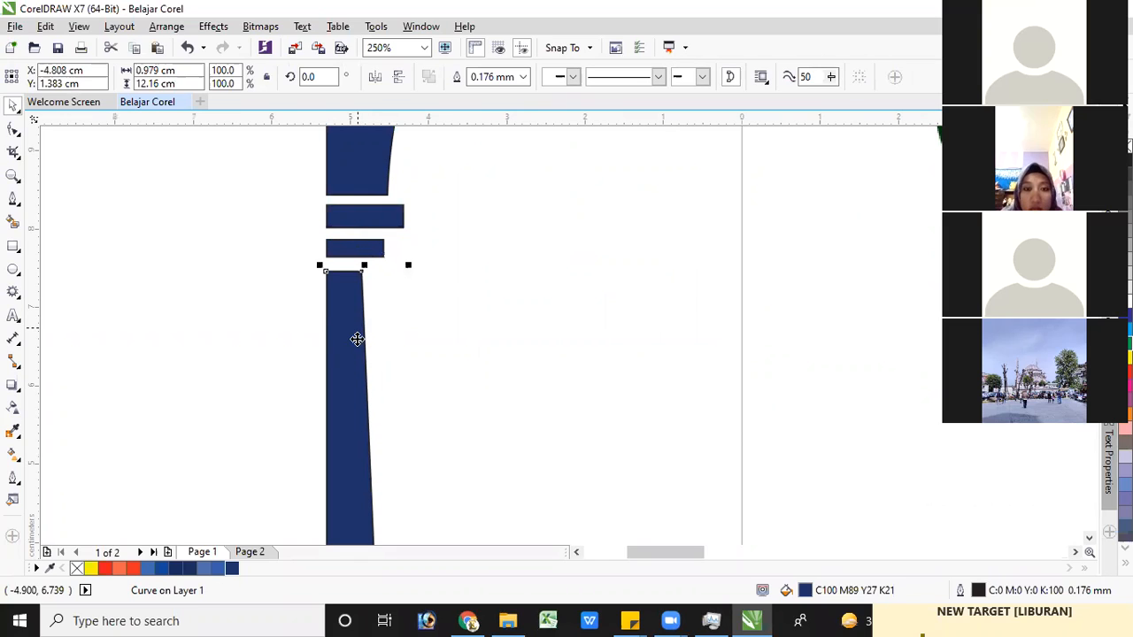
Move the base rectangle down about 0.25 cm so a gap separates it from the shaft's lower end
{"action": "left_click_drag", "start_coordinate": [1088, 366], "coordinate": [1085, 474]}
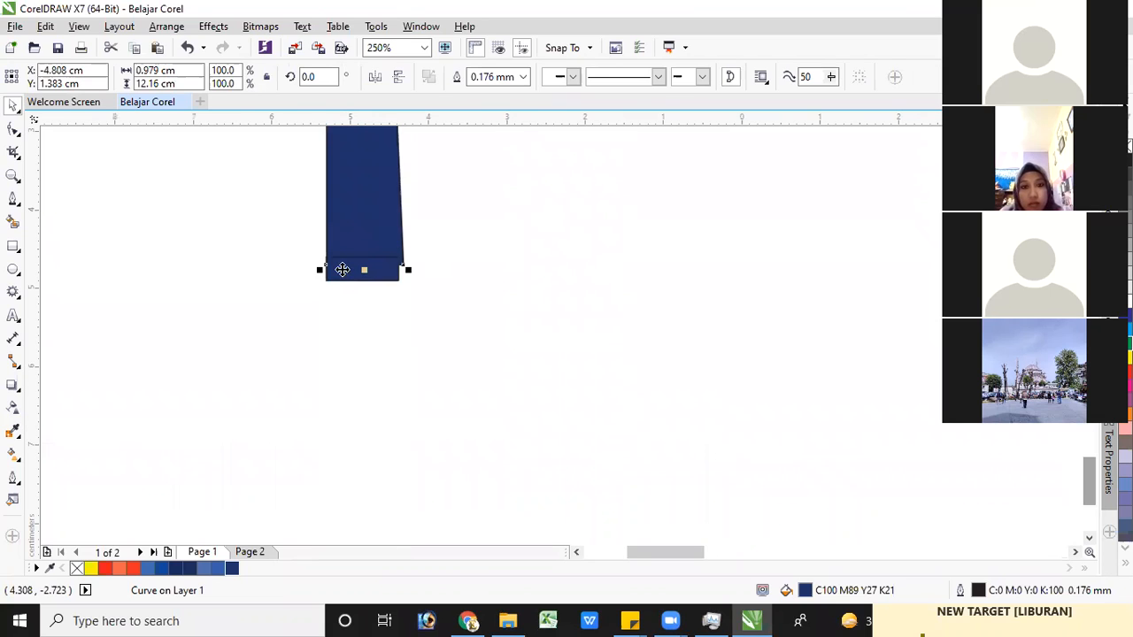
{"action": "left_click", "coordinate": [343, 269]}
{"action": "left_click_drag", "start_coordinate": [341, 265], "coordinate": [342, 277]}
{"action": "key", "text": "Down"}
{"action": "key", "text": "Down"}
Delete the small two-tone blue nib standing beside the pen half
{"action": "scroll", "coordinate": [373, 258], "scroll_direction": "down", "scroll_amount": 2}
{"action": "scroll", "coordinate": [370, 261], "scroll_direction": "down", "scroll_amount": 5}
{"action": "scroll", "coordinate": [363, 196], "scroll_direction": "up", "scroll_amount": 2}
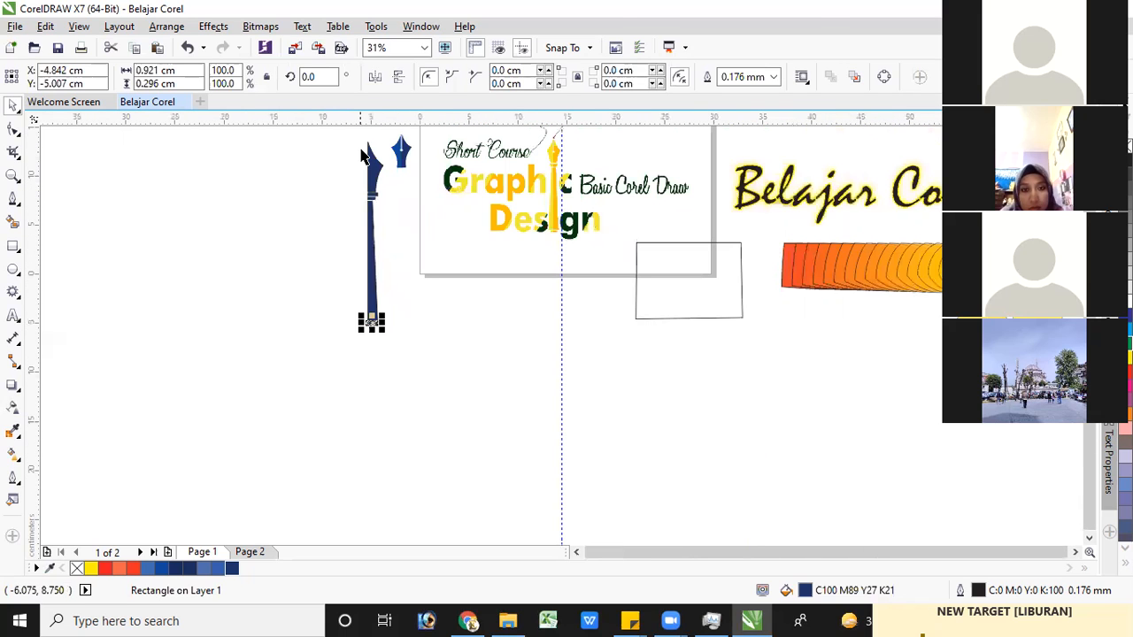
{"action": "left_click_drag", "start_coordinate": [347, 134], "coordinate": [398, 359]}
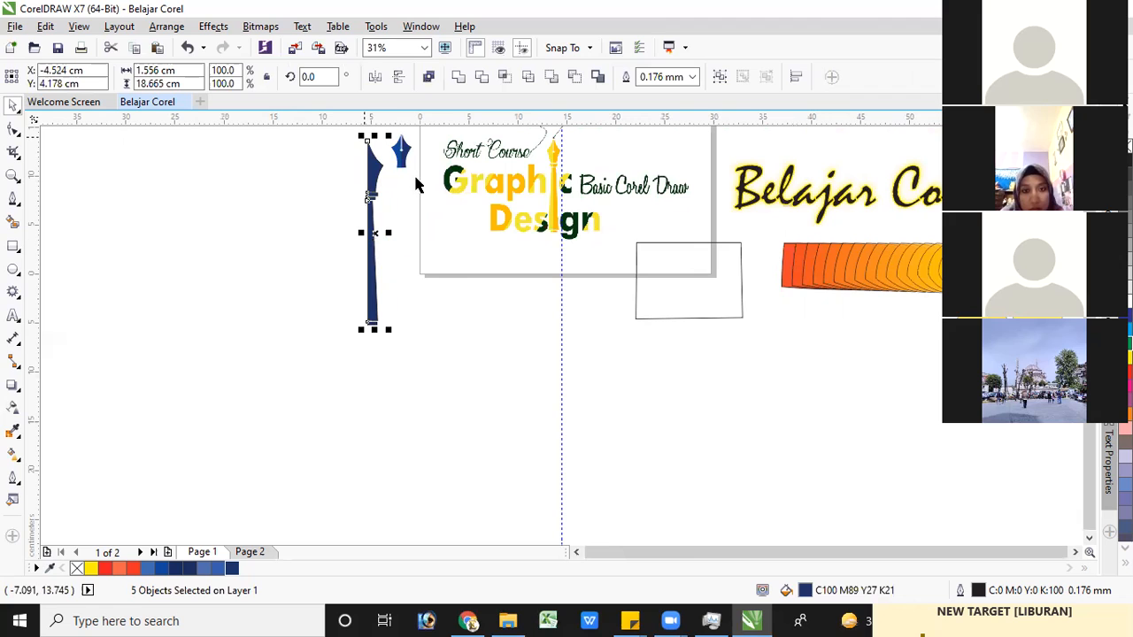
{"action": "scroll", "coordinate": [390, 168], "scroll_direction": "up", "scroll_amount": 1}
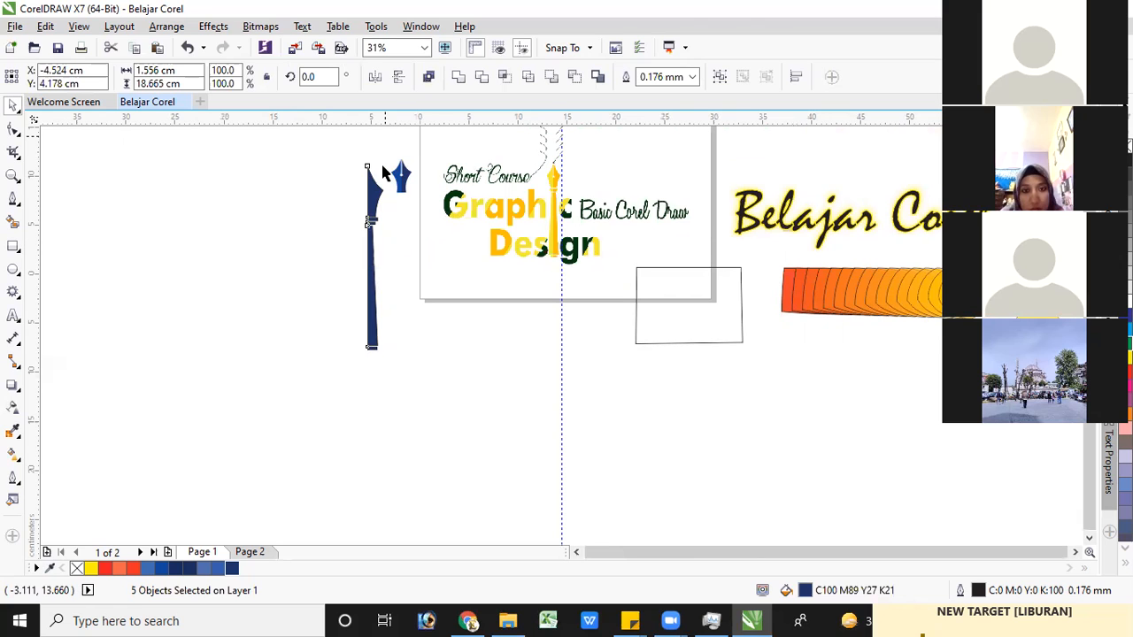
{"action": "scroll", "coordinate": [383, 165], "scroll_direction": "up", "scroll_amount": 1}
{"action": "left_click_drag", "start_coordinate": [382, 165], "coordinate": [424, 228]}
{"action": "key", "text": "Delete"}
Group the five navy pen-half pieces into one object and select the group
{"action": "left_click_drag", "start_coordinate": [343, 175], "coordinate": [404, 387]}
{"action": "left_click_drag", "start_coordinate": [404, 393], "coordinate": [403, 393]}
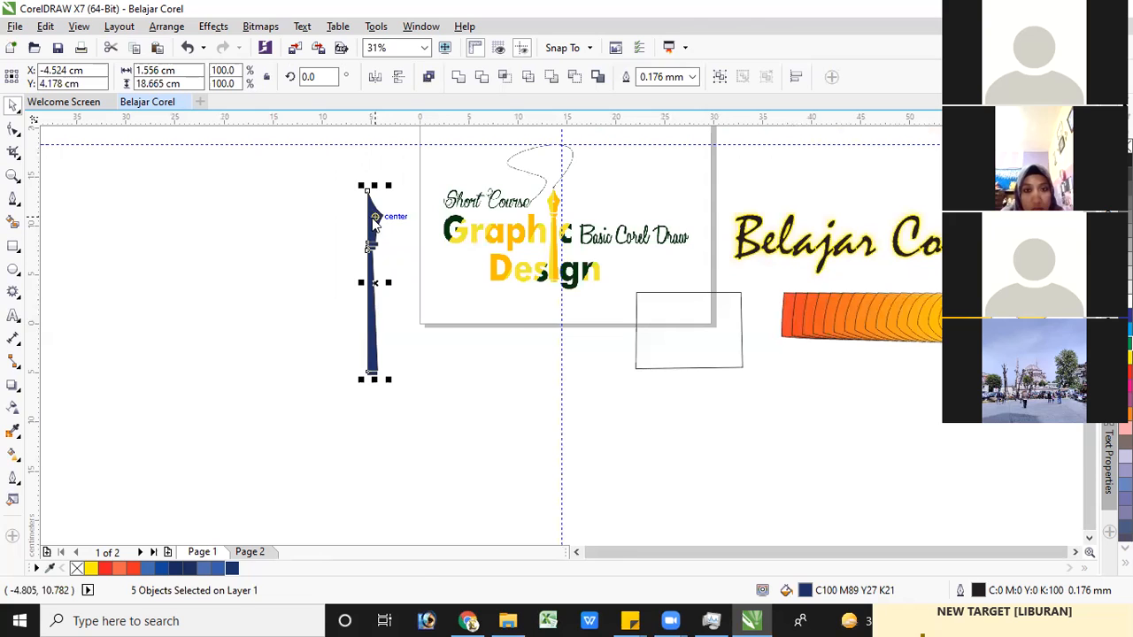
{"action": "right_click", "coordinate": [375, 220]}
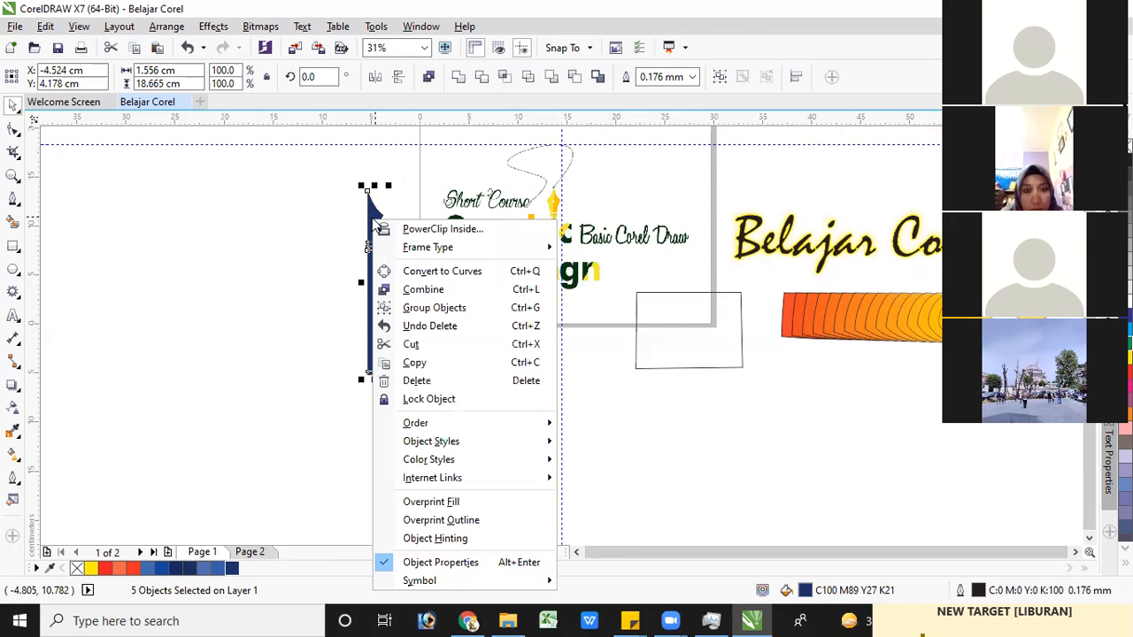
{"action": "left_click", "coordinate": [441, 308]}
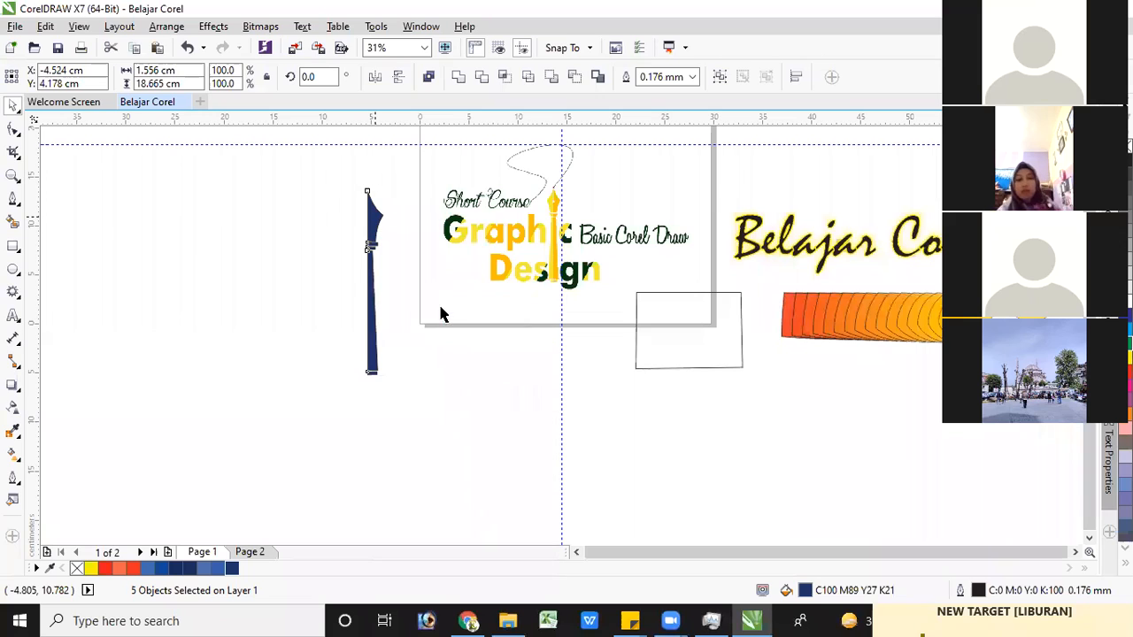
{"action": "left_click", "coordinate": [459, 396]}
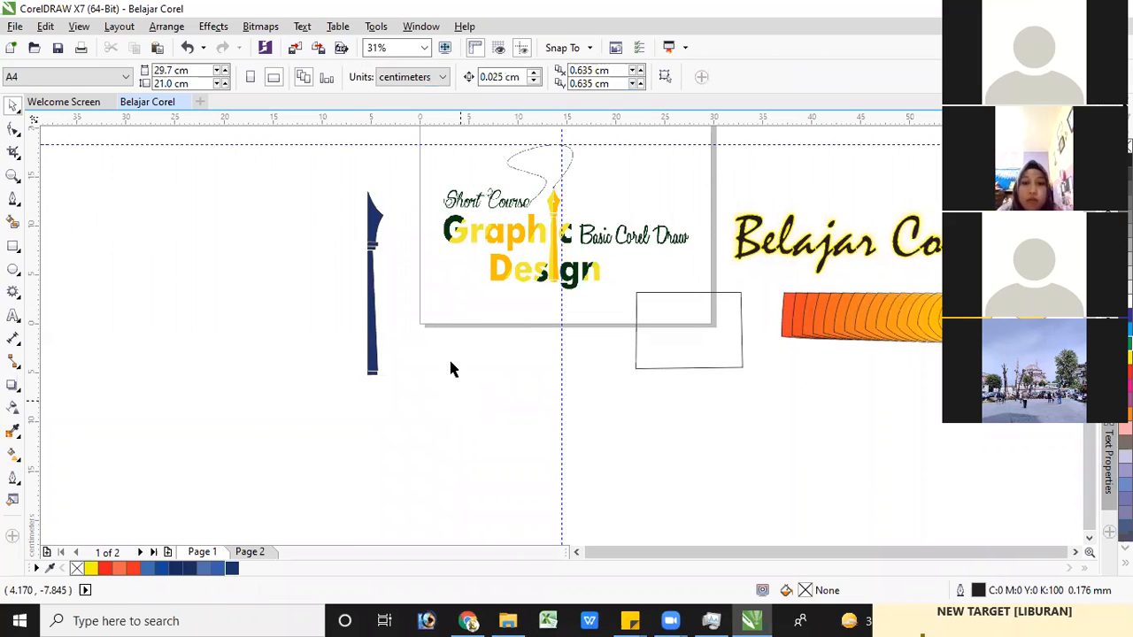
{"action": "left_click", "coordinate": [374, 221]}
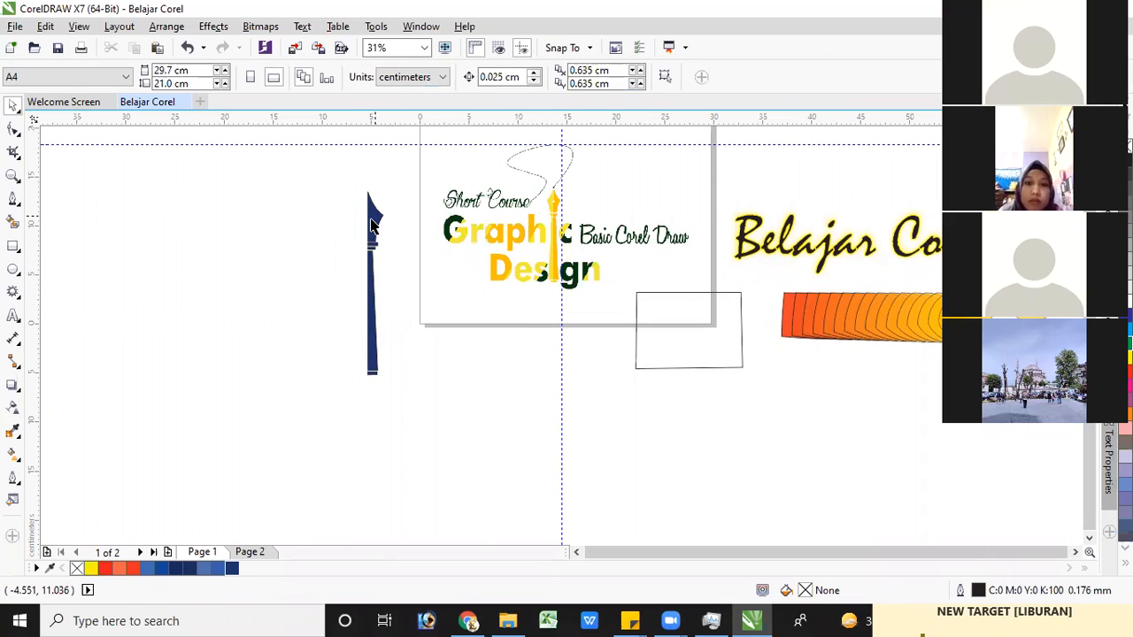
{"action": "left_click", "coordinate": [212, 209]}
{"action": "left_click", "coordinate": [372, 219]}
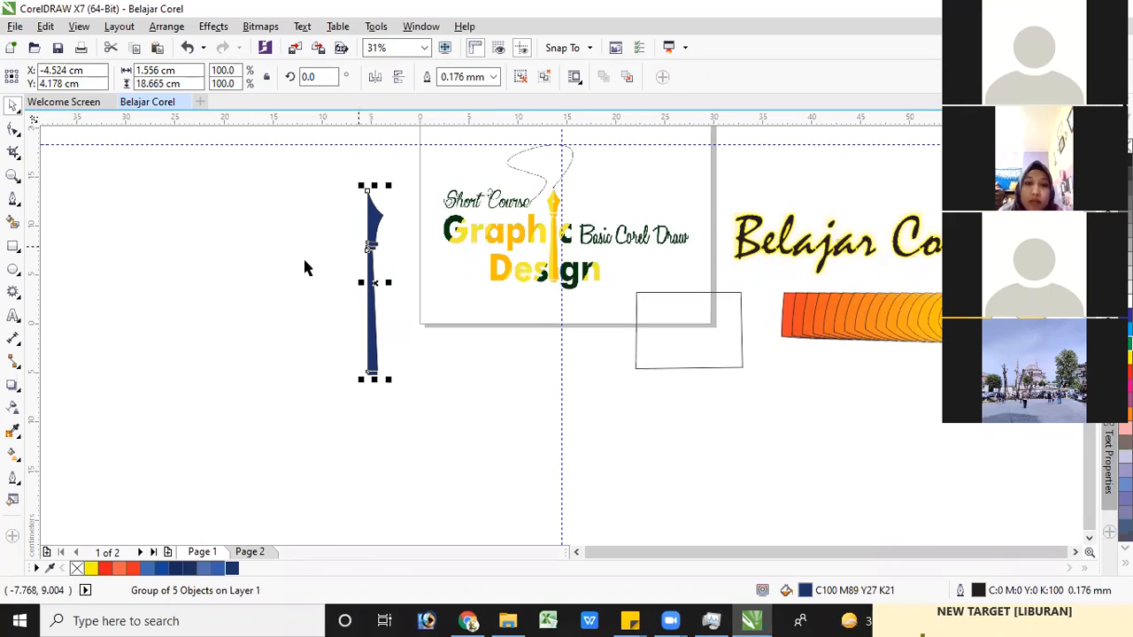
Move the grouped pen half farther from the page, then duplicate it to its left and mirror the copy horizontally
{"action": "left_click_drag", "start_coordinate": [371, 217], "coordinate": [344, 213]}
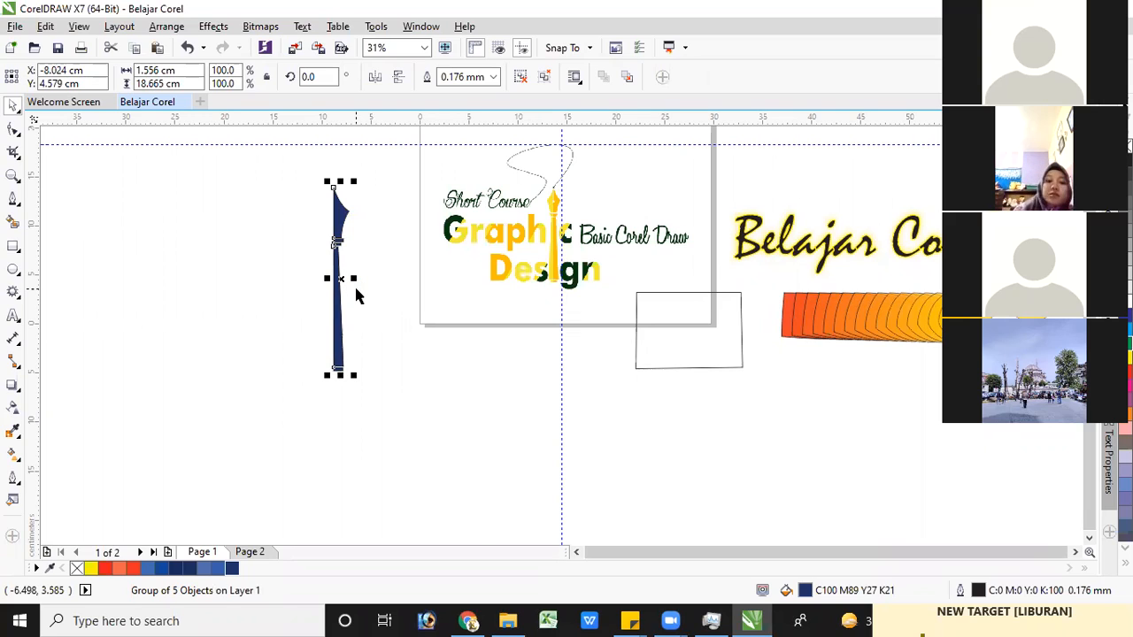
{"action": "left_click_drag", "start_coordinate": [329, 225], "coordinate": [317, 203]}
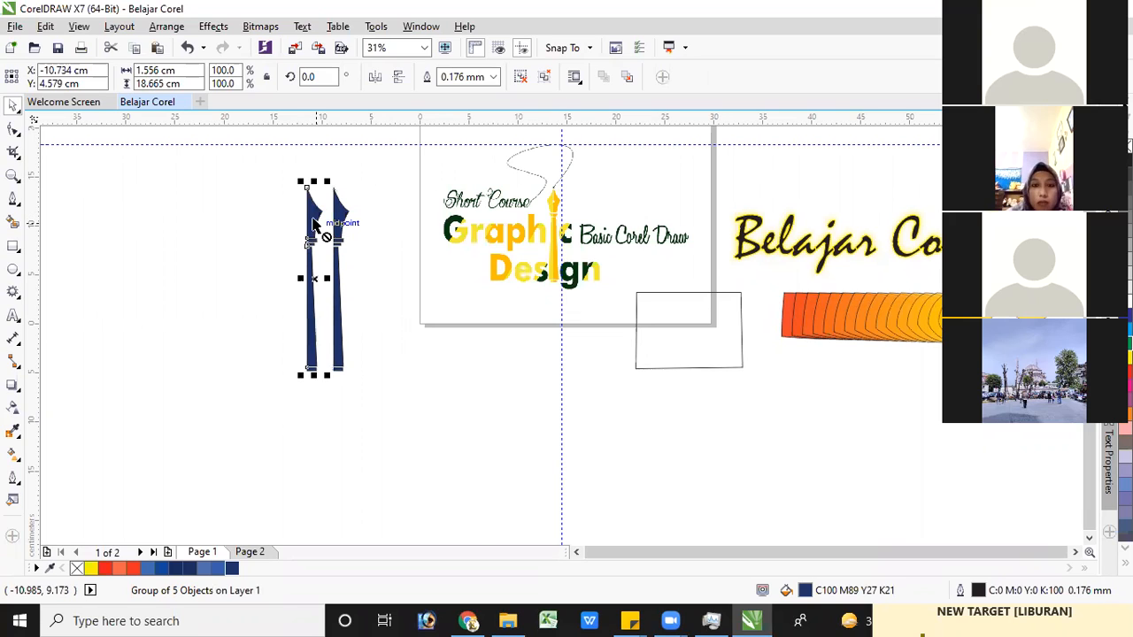
{"action": "left_click", "coordinate": [376, 78]}
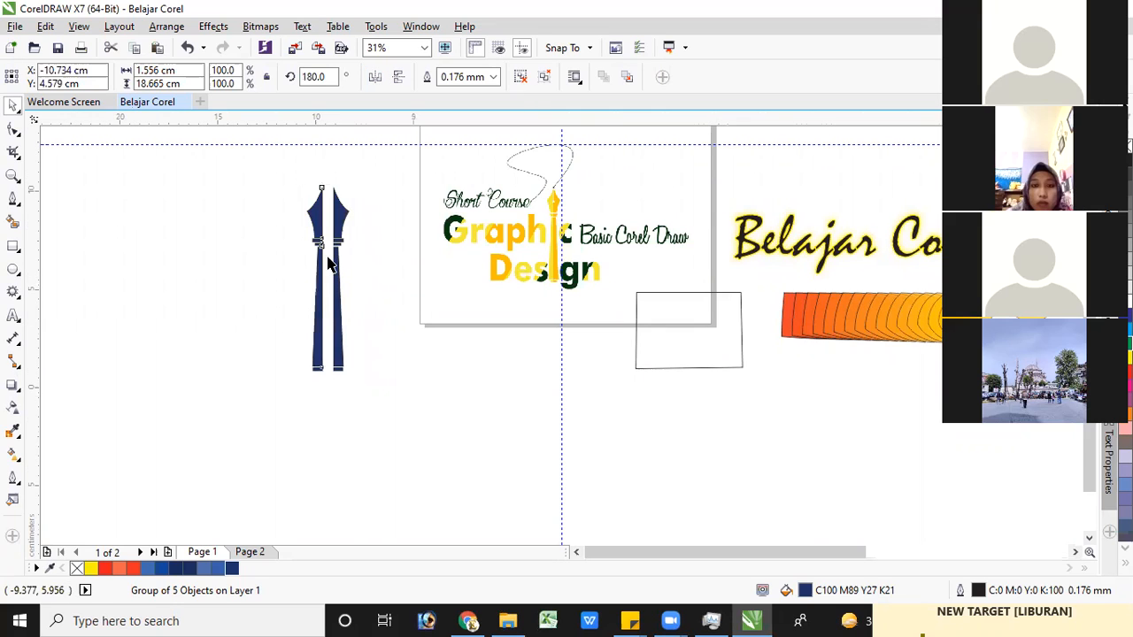
Nudge the mirrored pen half to the right until its straight edge meets the original half
{"action": "scroll", "coordinate": [298, 164], "scroll_direction": "up", "scroll_amount": 4}
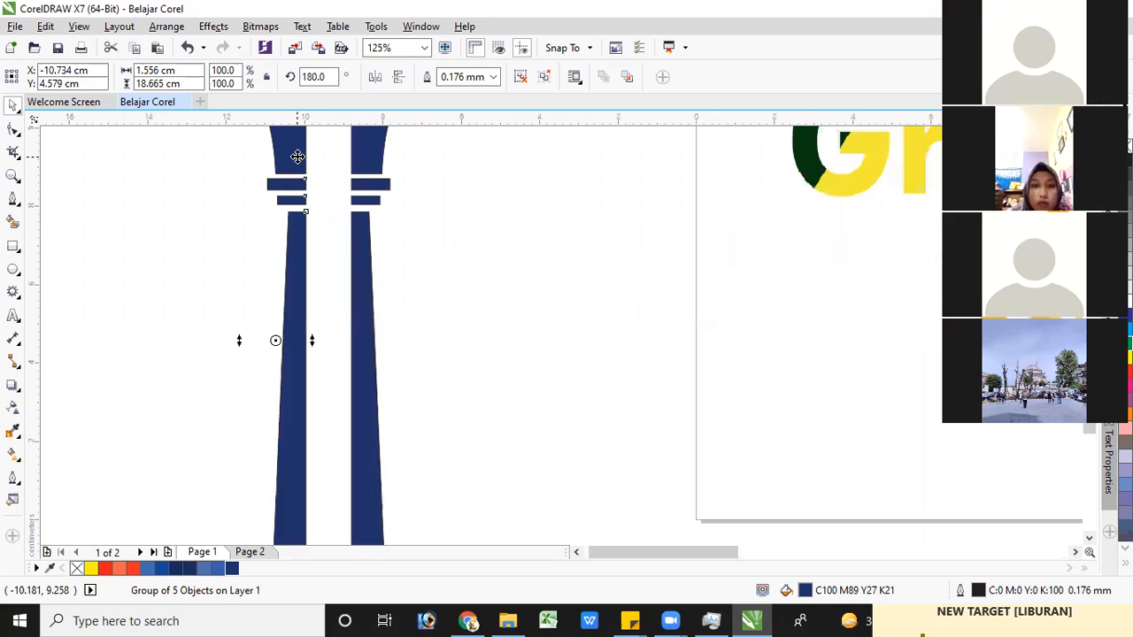
{"action": "key", "text": "Right"}
{"action": "key", "text": "Right"}
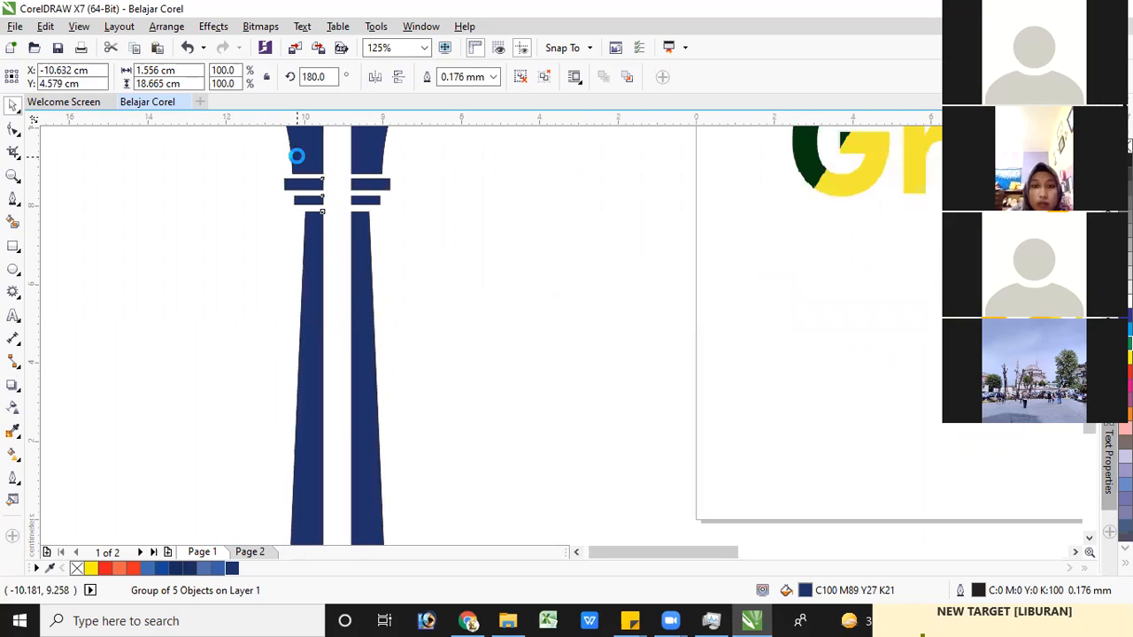
{"action": "key", "text": "Right"}
{"action": "key", "text": "Right"}
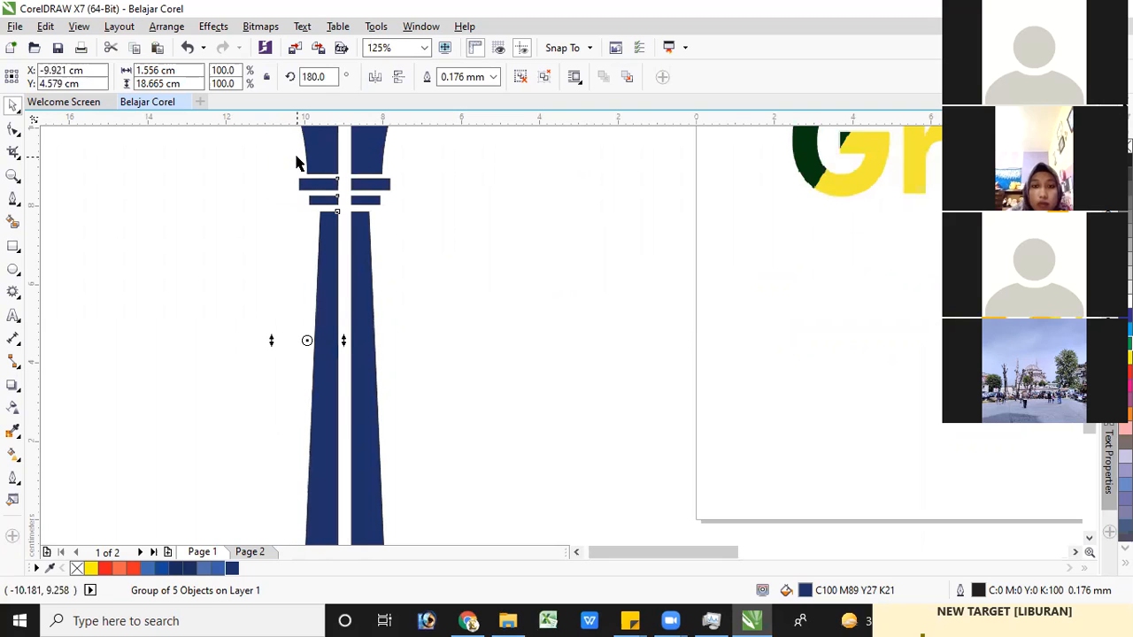
{"action": "key", "text": "Right"}
{"action": "key", "text": "Right"}
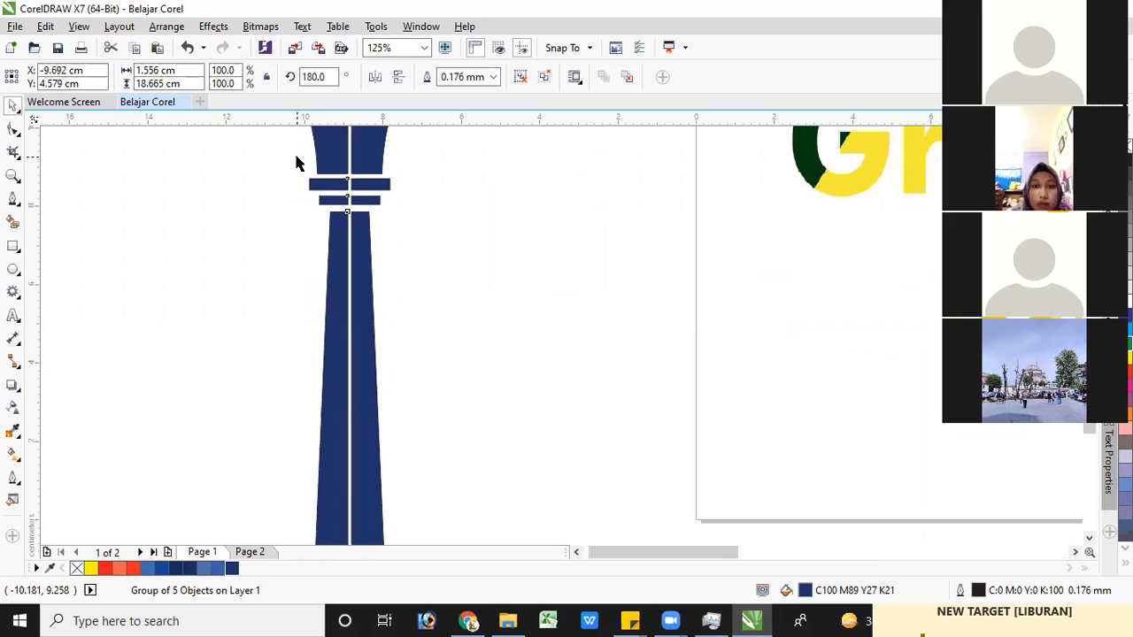
{"action": "key", "text": "Right"}
{"action": "key", "text": "Right"}
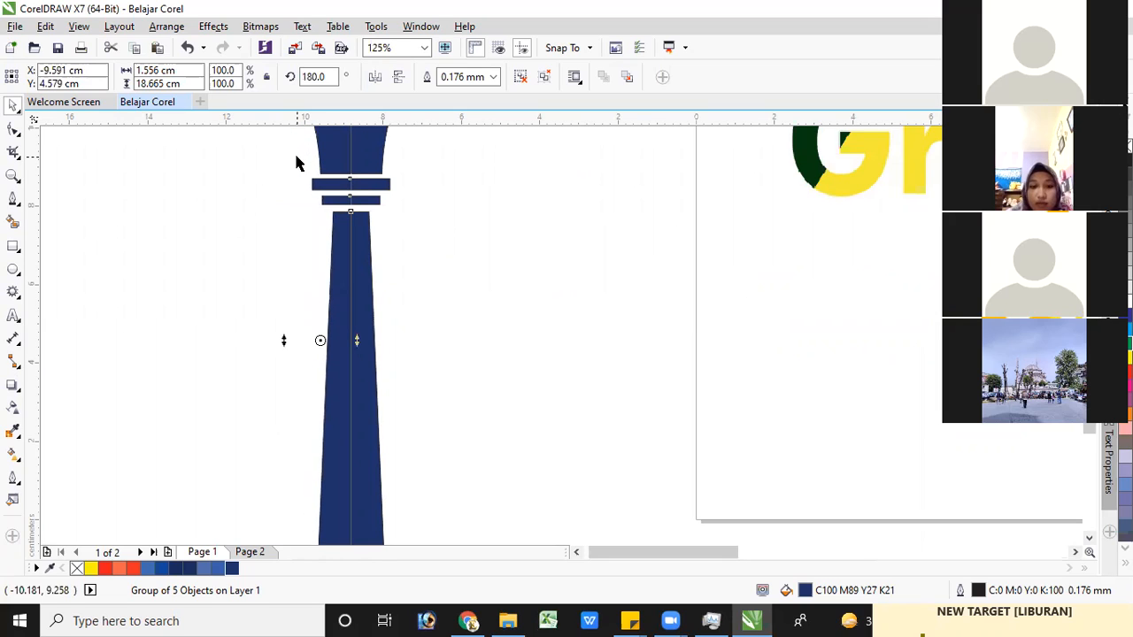
{"action": "key", "text": "Right"}
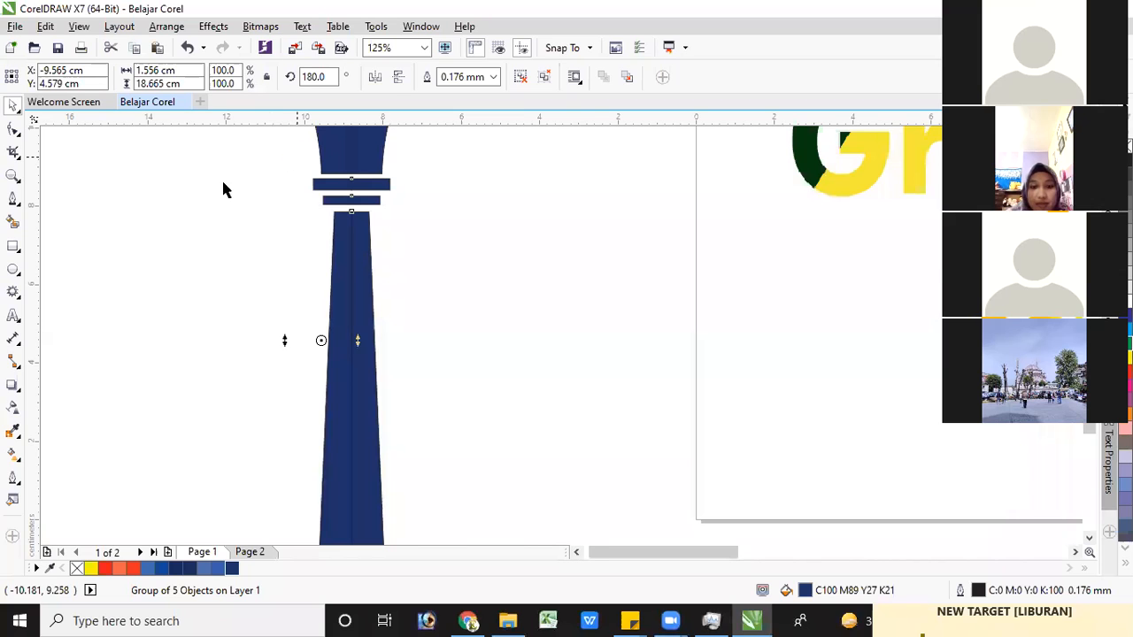
{"action": "scroll", "coordinate": [297, 157], "scroll_direction": "down", "scroll_amount": 2}
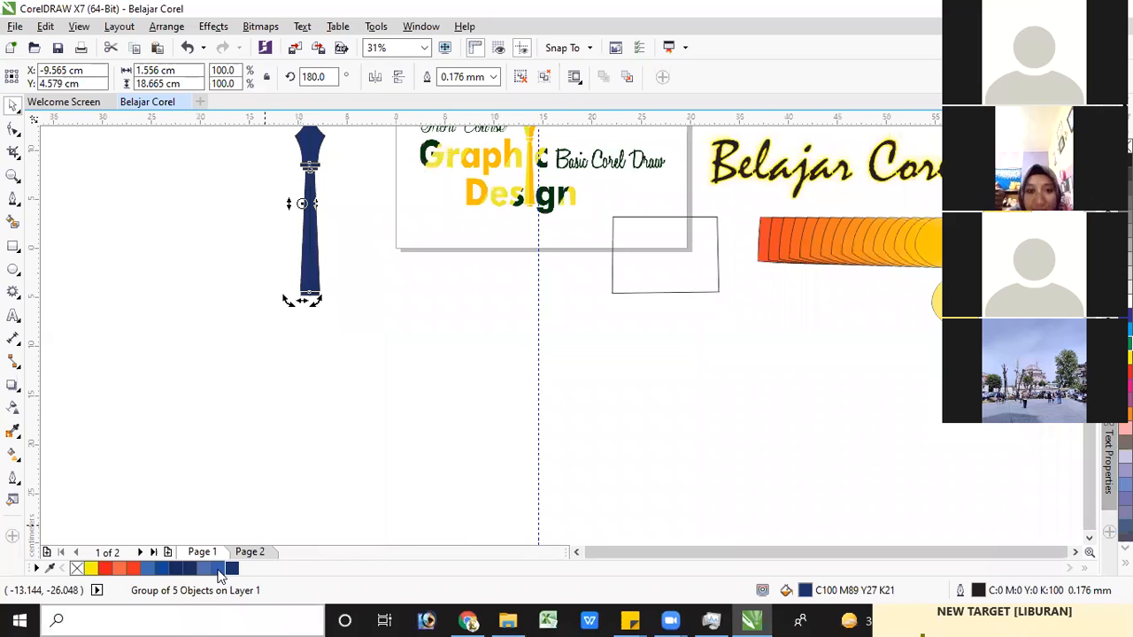
Fill the mirrored pen half with the lighter blue (C85 M67 Y0 K0) and remove its outline
{"action": "left_click", "coordinate": [213, 295]}
{"action": "scroll", "coordinate": [310, 270], "scroll_direction": "up", "scroll_amount": 1}
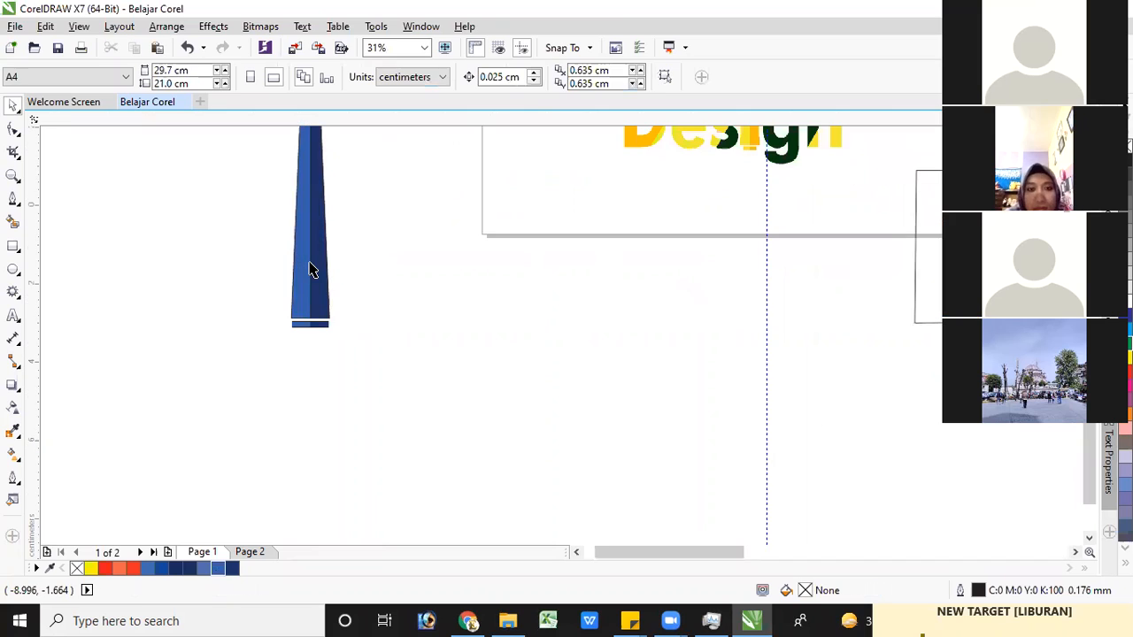
{"action": "scroll", "coordinate": [310, 270], "scroll_direction": "up", "scroll_amount": 5}
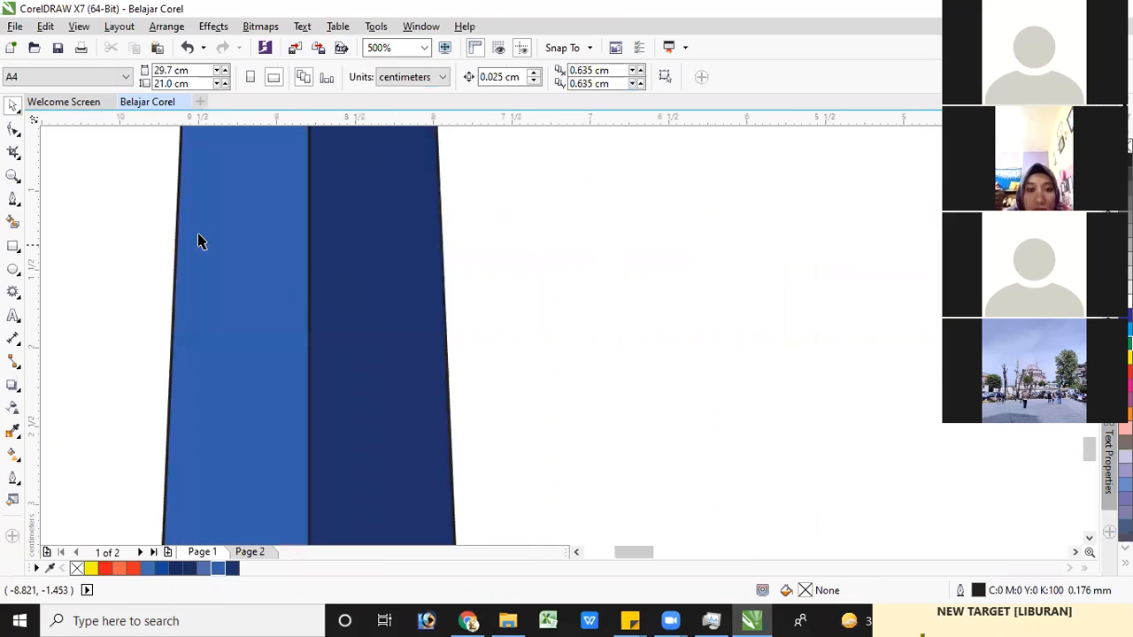
{"action": "scroll", "coordinate": [108, 244], "scroll_direction": "up", "scroll_amount": 2}
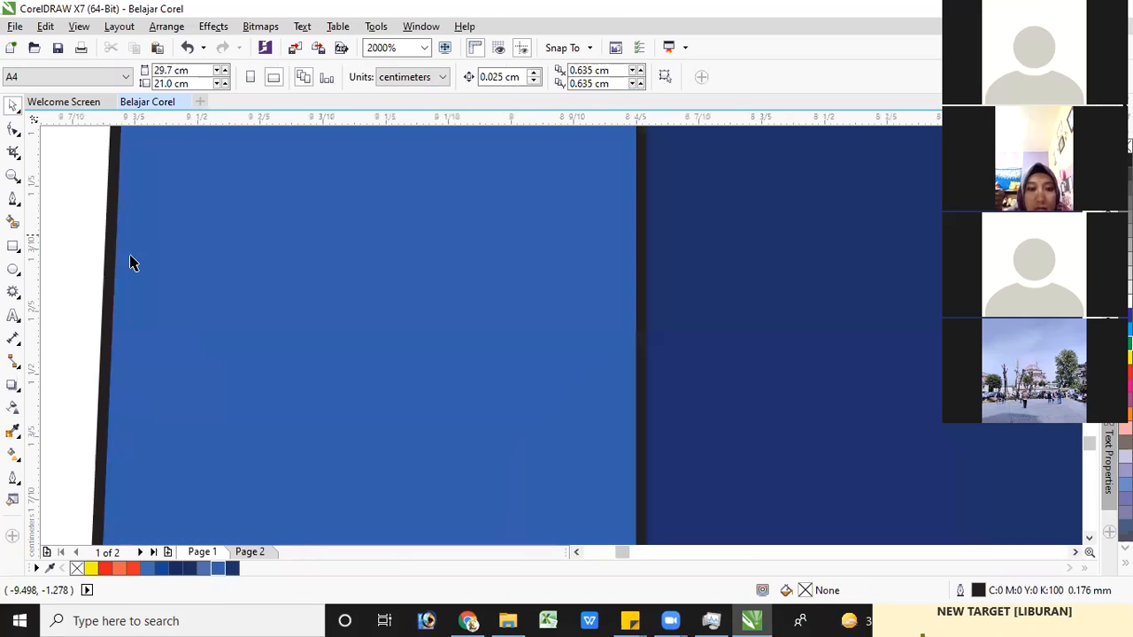
{"action": "scroll", "coordinate": [131, 257], "scroll_direction": "down", "scroll_amount": 1}
{"action": "left_click", "coordinate": [248, 244]}
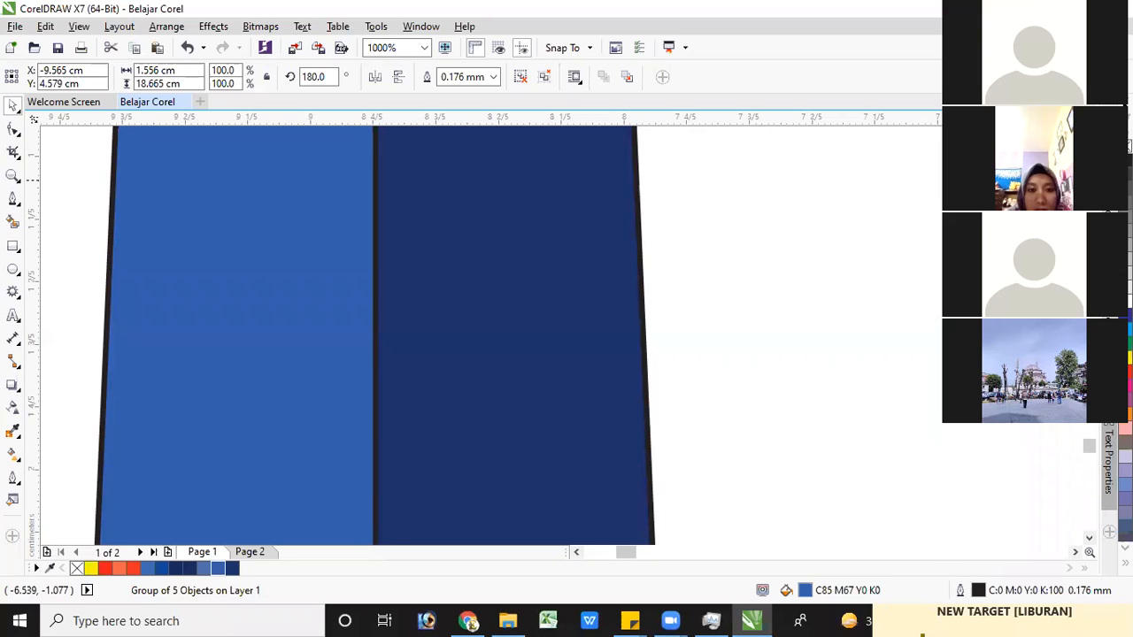
{"action": "right_click", "coordinate": [1127, 146]}
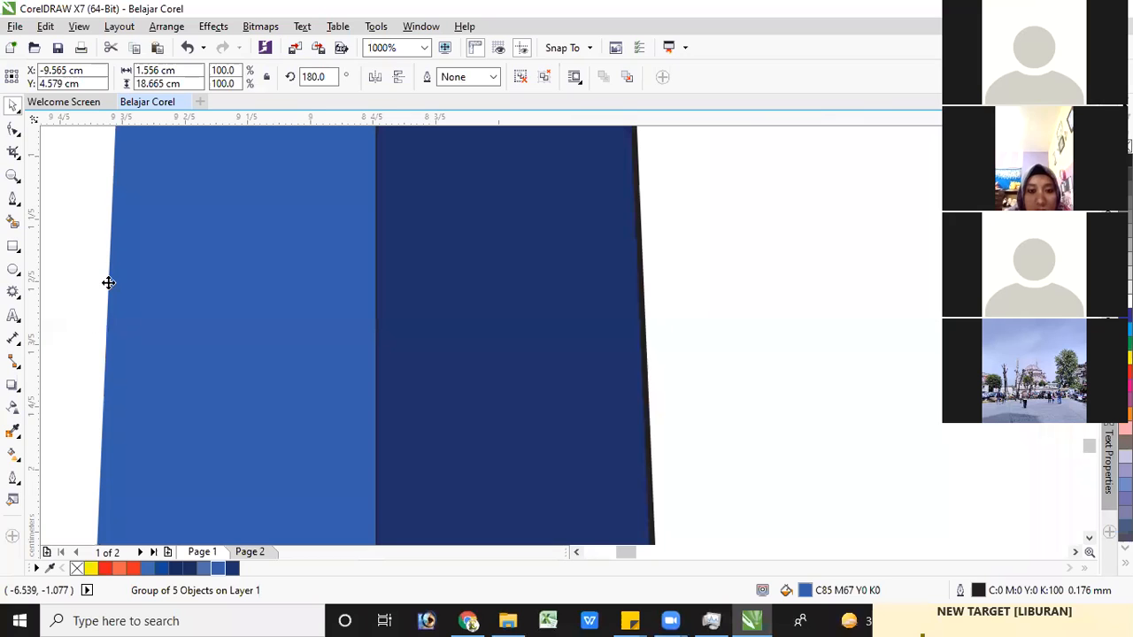
Remove the outline from the navy pen half and deselect it
{"action": "left_click", "coordinate": [560, 239]}
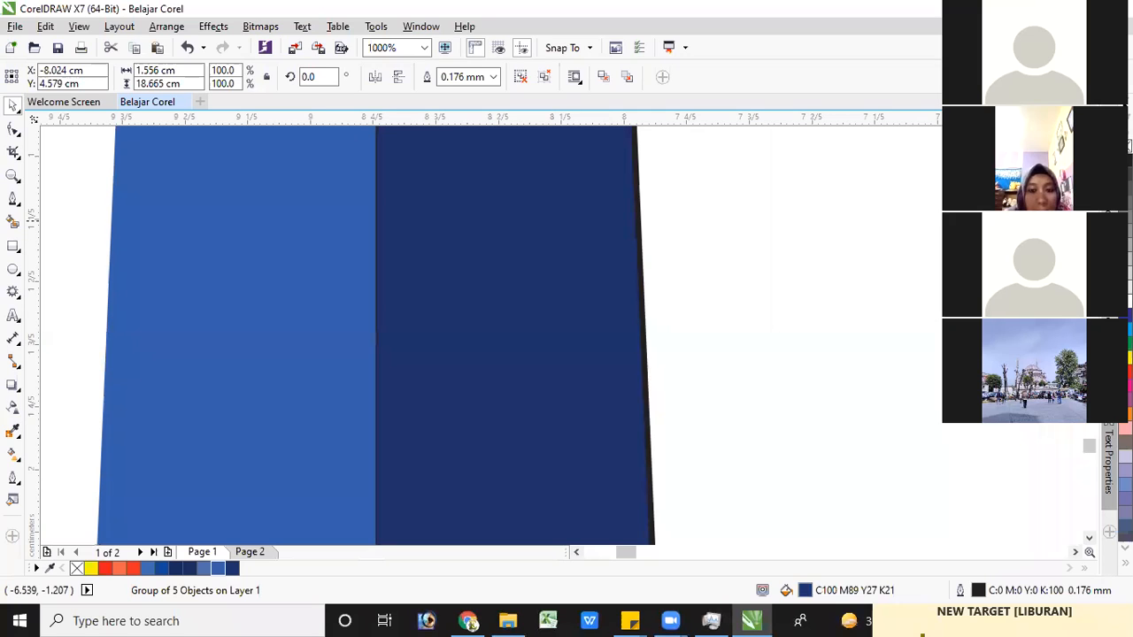
{"action": "right_click", "coordinate": [1126, 146]}
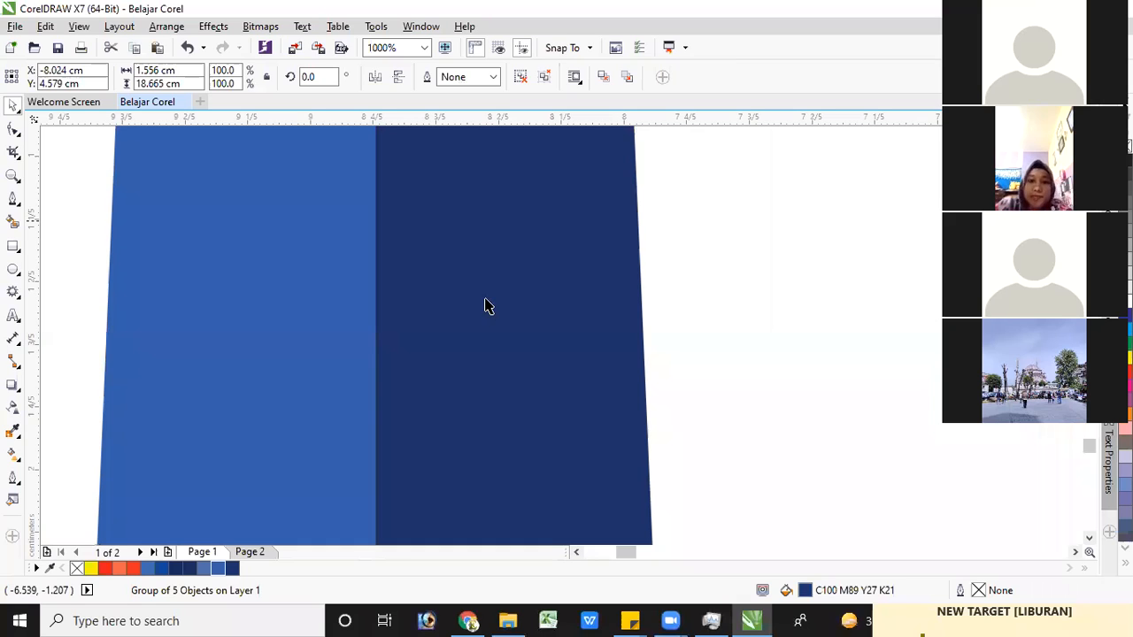
{"action": "scroll", "coordinate": [490, 240], "scroll_direction": "down", "scroll_amount": 7}
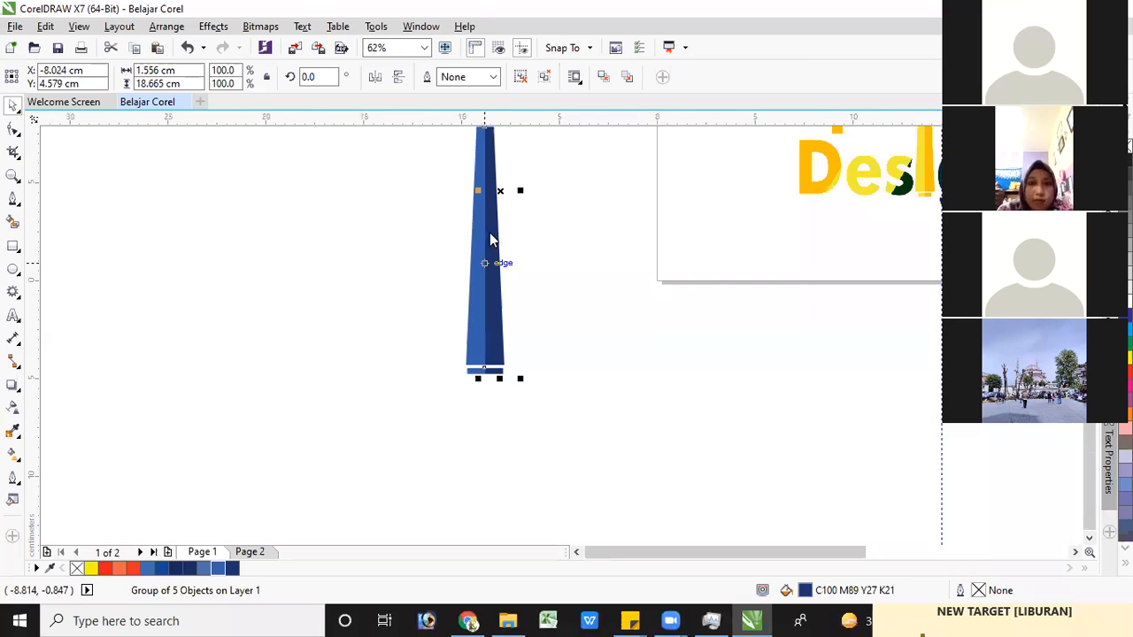
{"action": "left_click", "coordinate": [1089, 130]}
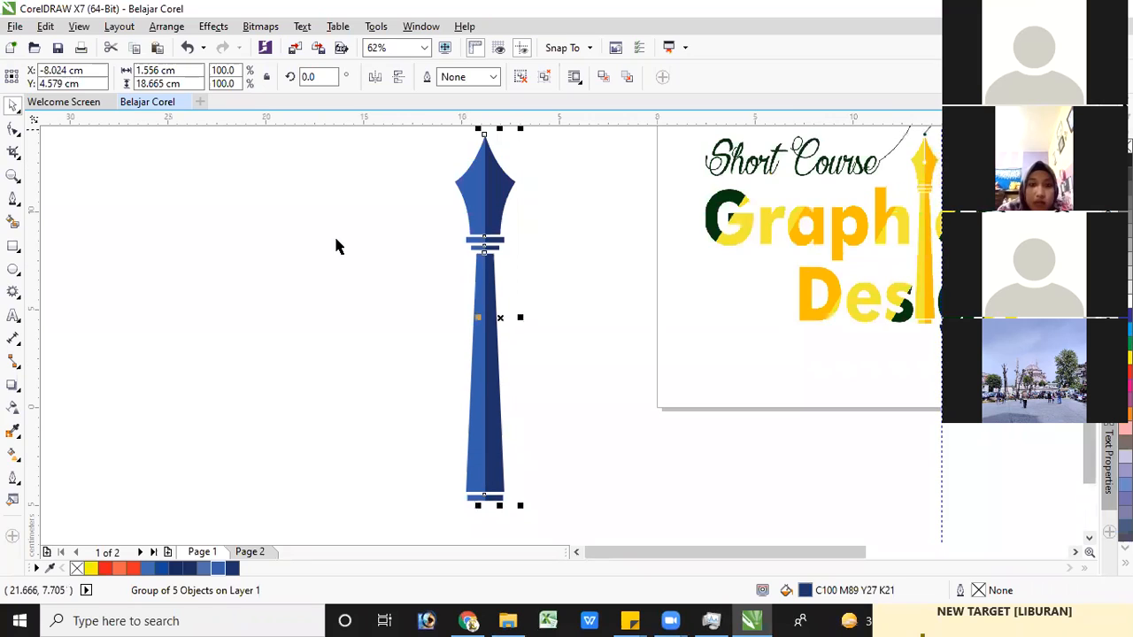
{"action": "left_click", "coordinate": [457, 309]}
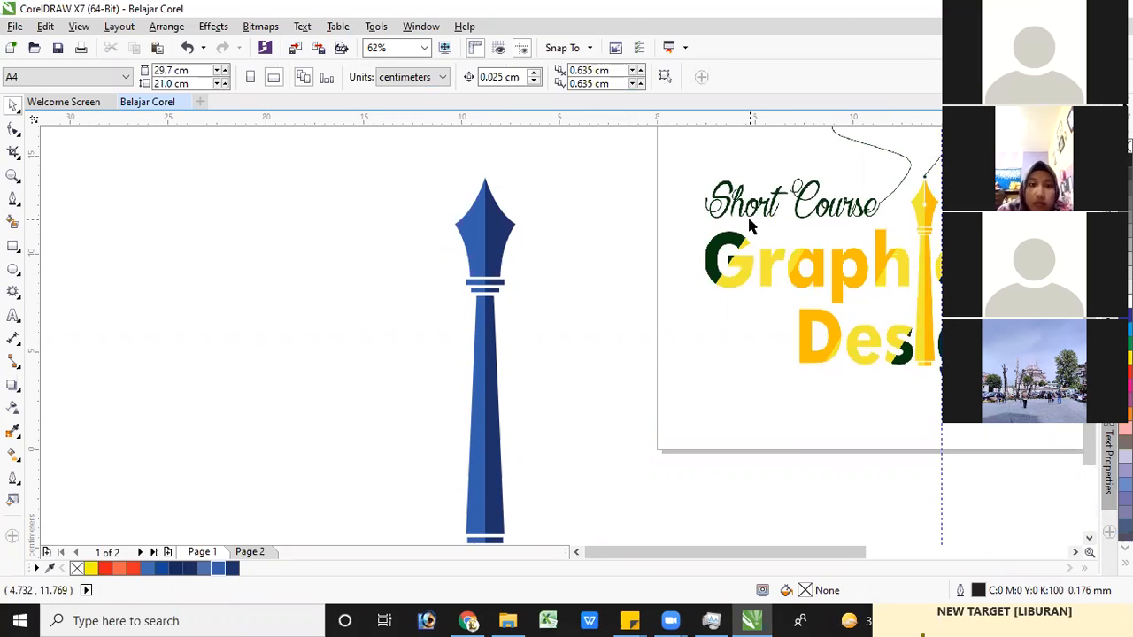
Draw a small white-filled ellipse and size it to about 0.41 × 0.43 cm on the centre seam of the pen's nib
{"action": "left_click", "coordinate": [13, 152]}
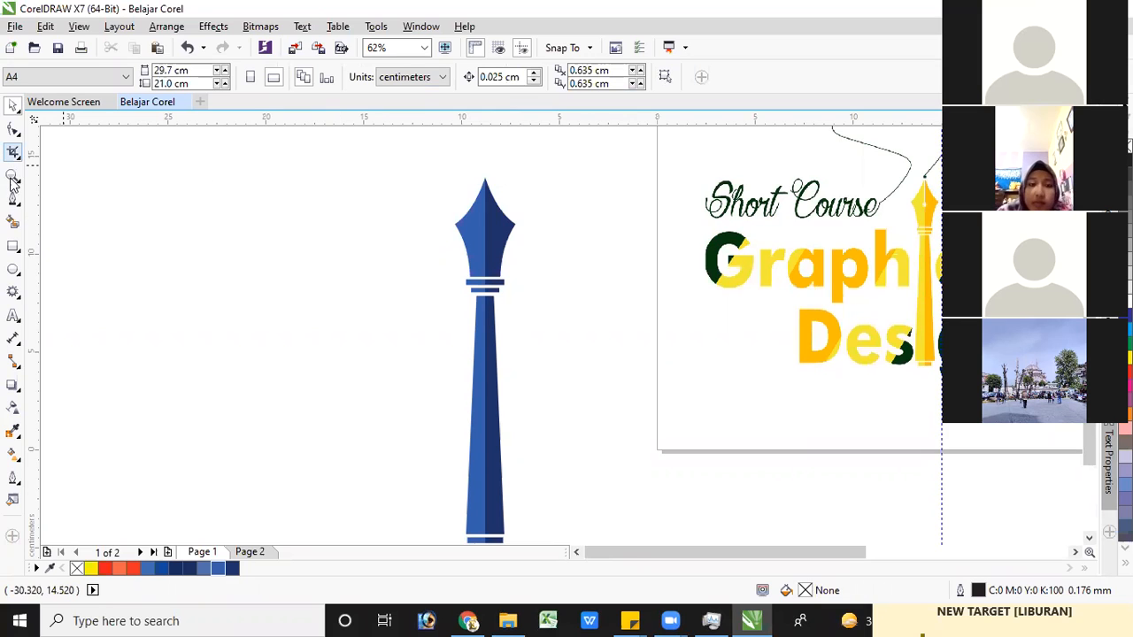
{"action": "left_click", "coordinate": [14, 271]}
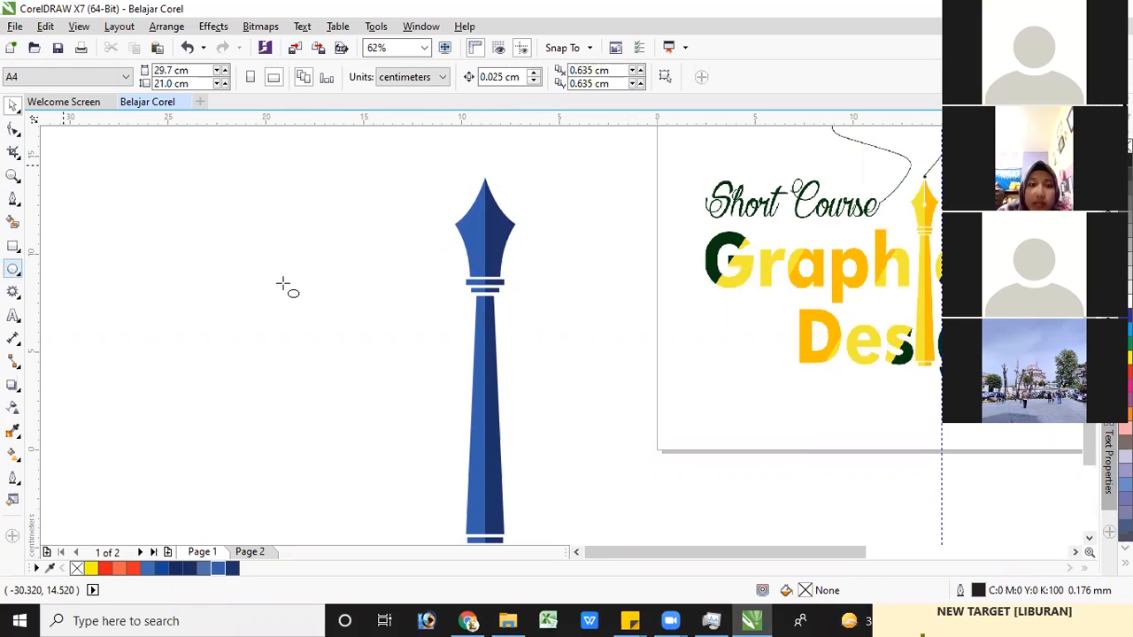
{"action": "left_click_drag", "start_coordinate": [283, 261], "coordinate": [297, 273]}
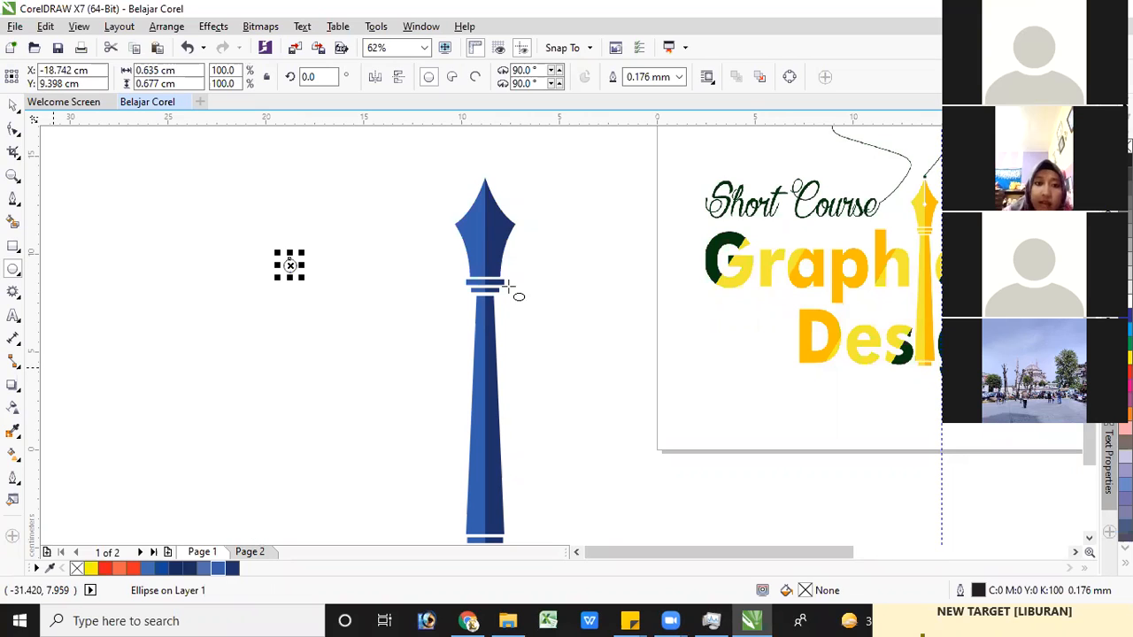
{"action": "left_click_drag", "start_coordinate": [291, 265], "coordinate": [486, 231]}
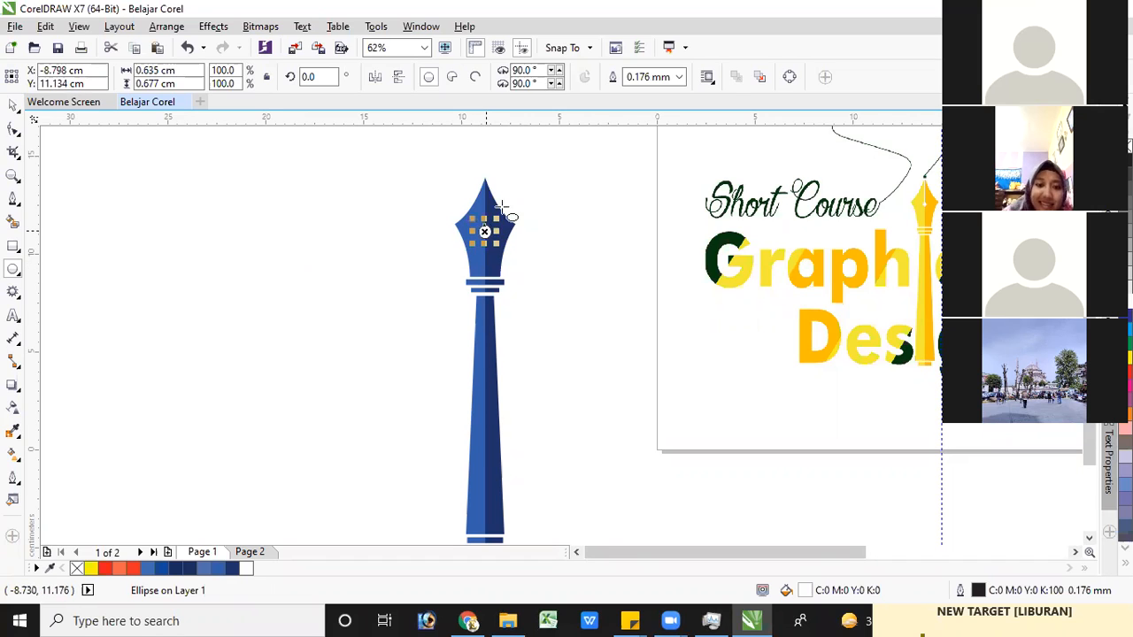
{"action": "scroll", "coordinate": [488, 225], "scroll_direction": "up", "scroll_amount": 4}
{"action": "left_click_drag", "start_coordinate": [502, 209], "coordinate": [481, 236]}
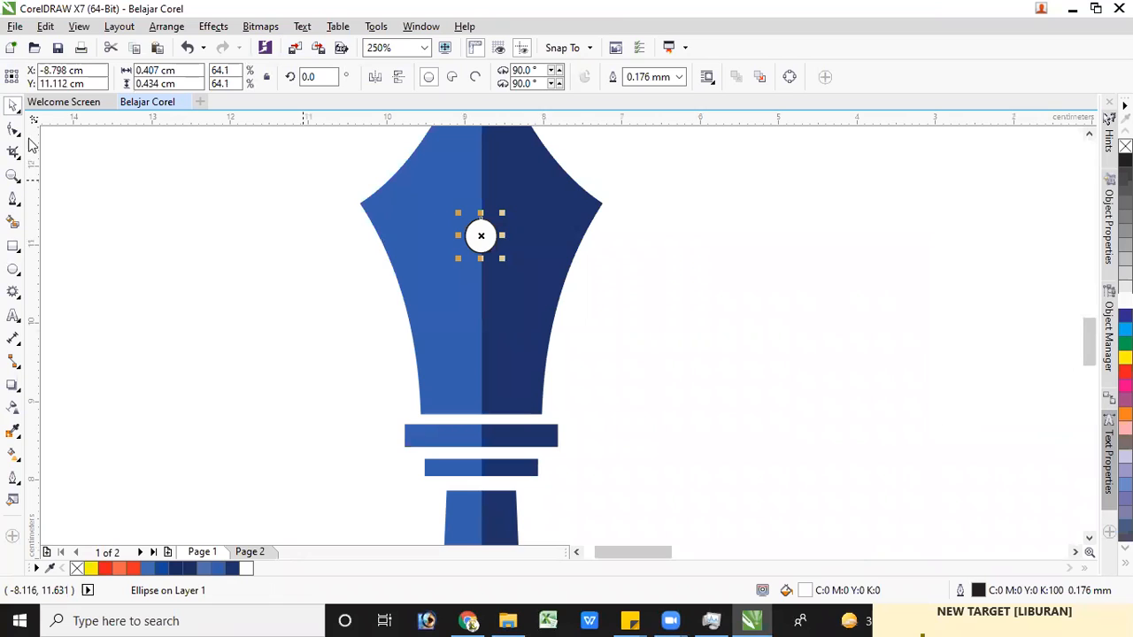
Ungroup the navy half of the pen into separate pieces
{"action": "left_click", "coordinate": [556, 198]}
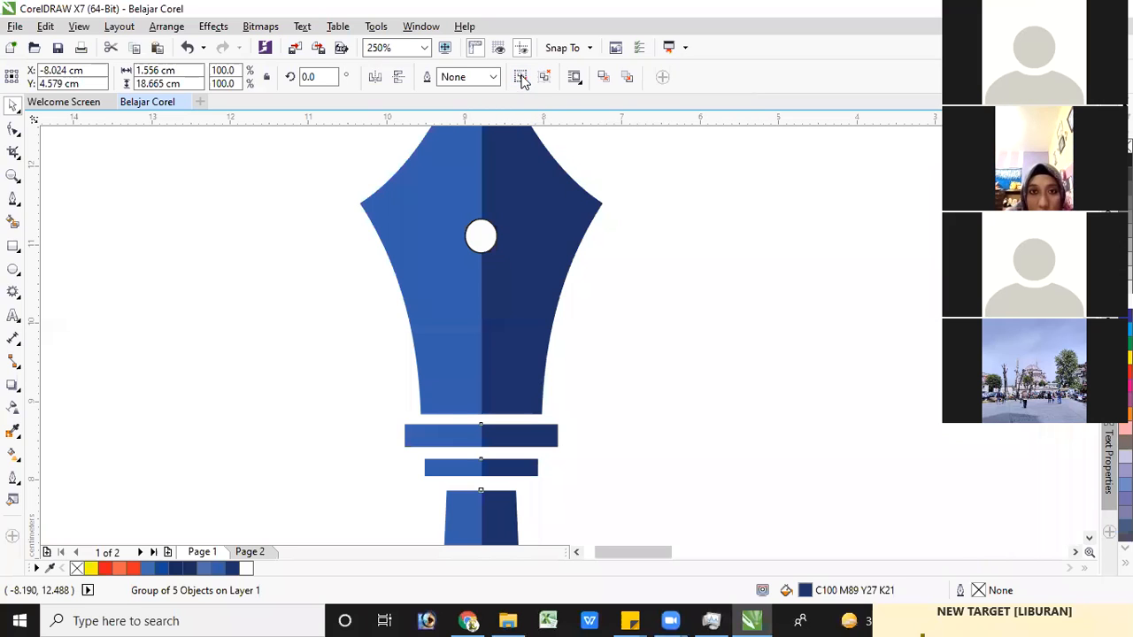
{"action": "key", "text": "ctrl+u"}
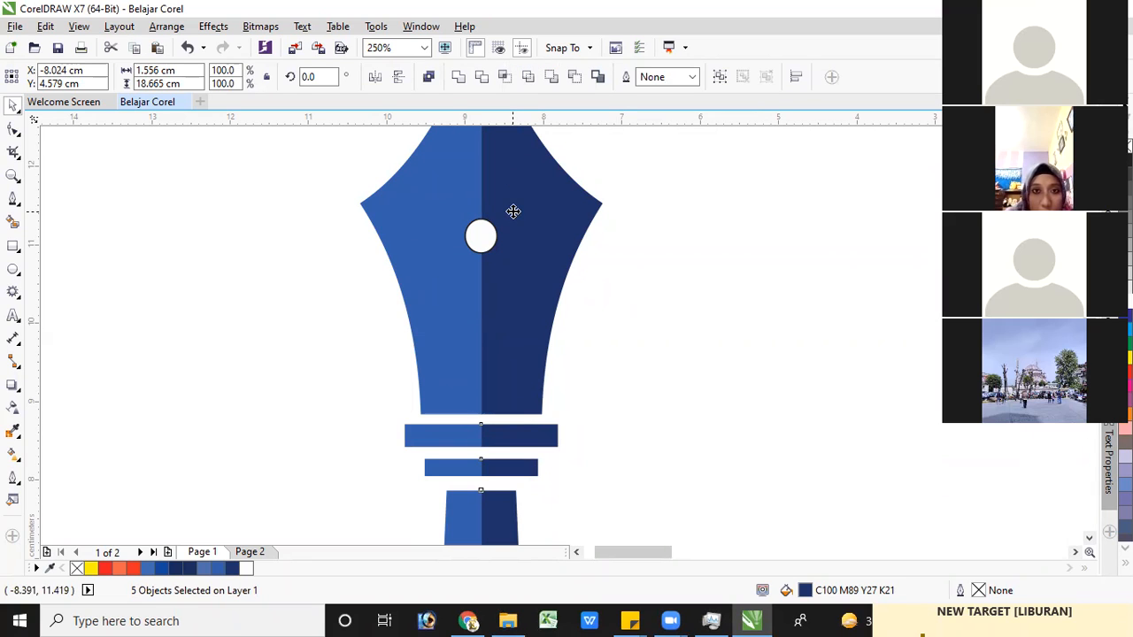
{"action": "key", "text": "ctrl+z"}
{"action": "right_click", "coordinate": [513, 213]}
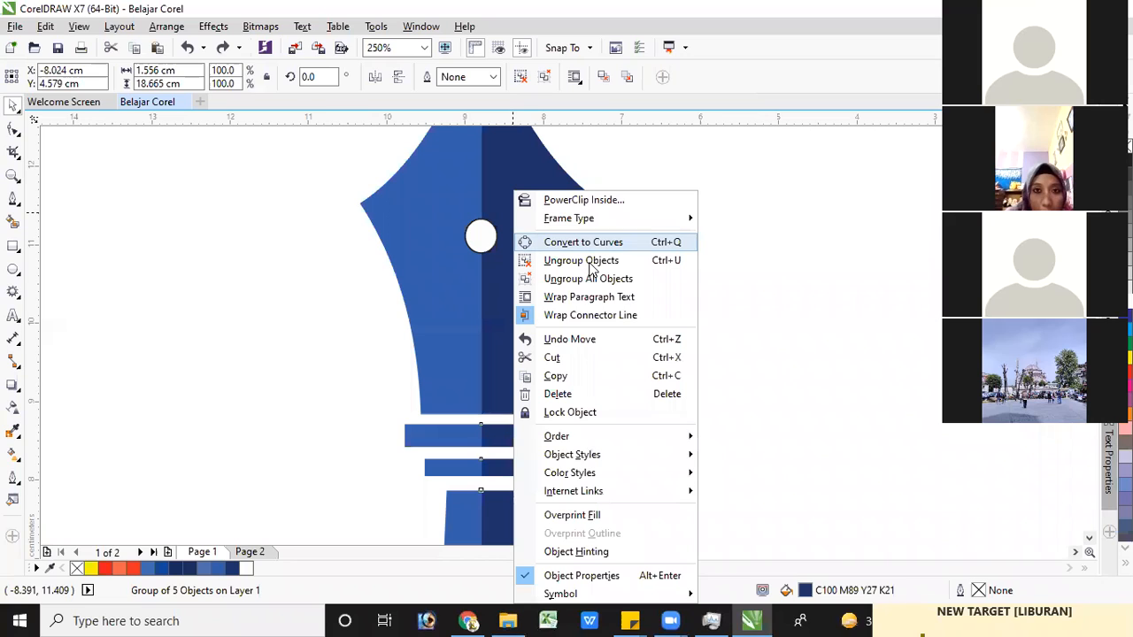
{"action": "left_click", "coordinate": [607, 263]}
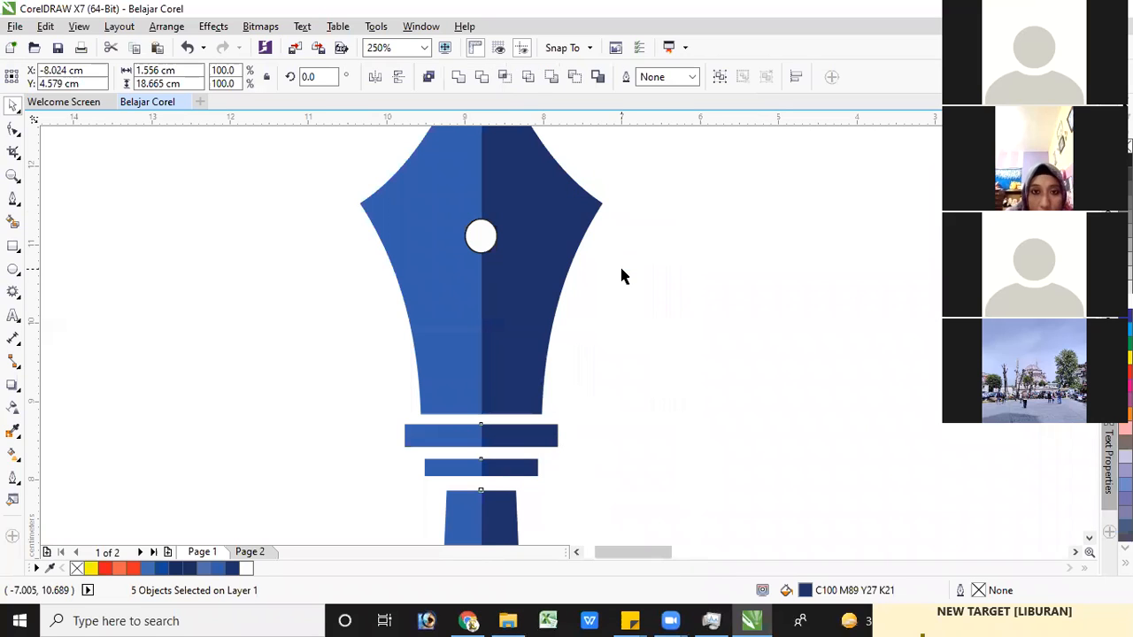
{"action": "left_click", "coordinate": [700, 176]}
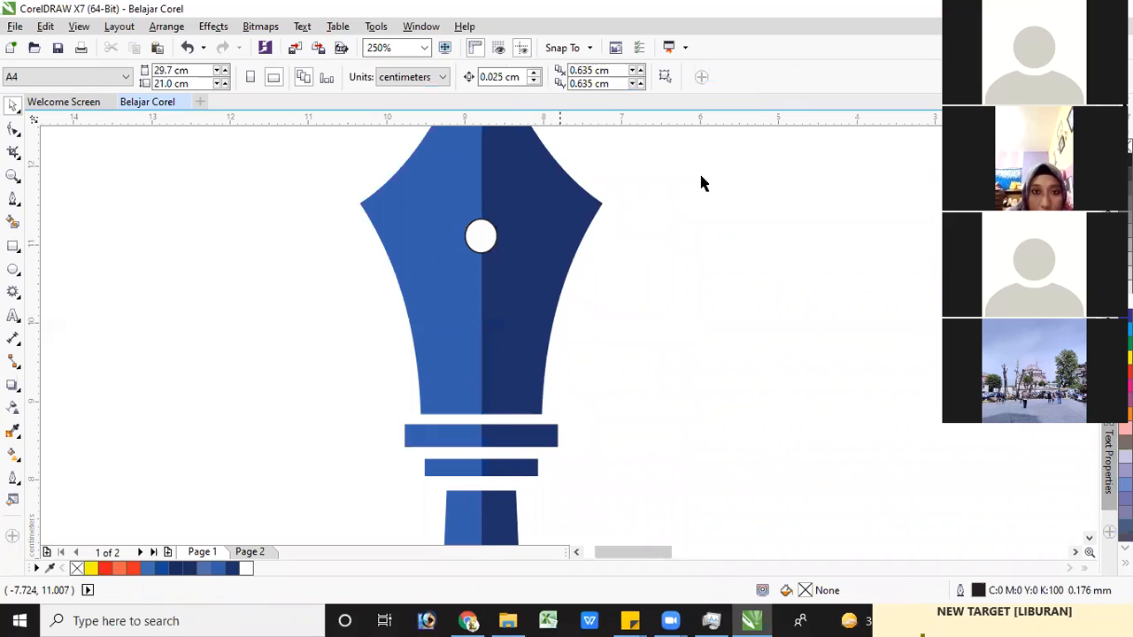
Trim the navy nib piece with the white ellipse
{"action": "left_click", "coordinate": [479, 237]}
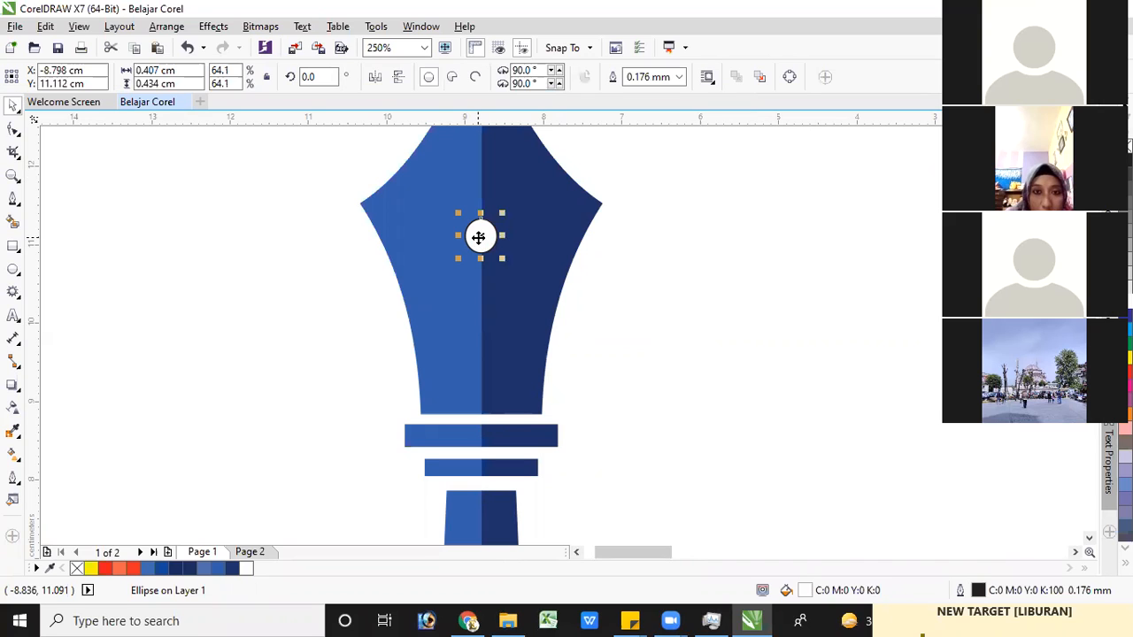
{"action": "left_click", "coordinate": [540, 209], "text": "shift"}
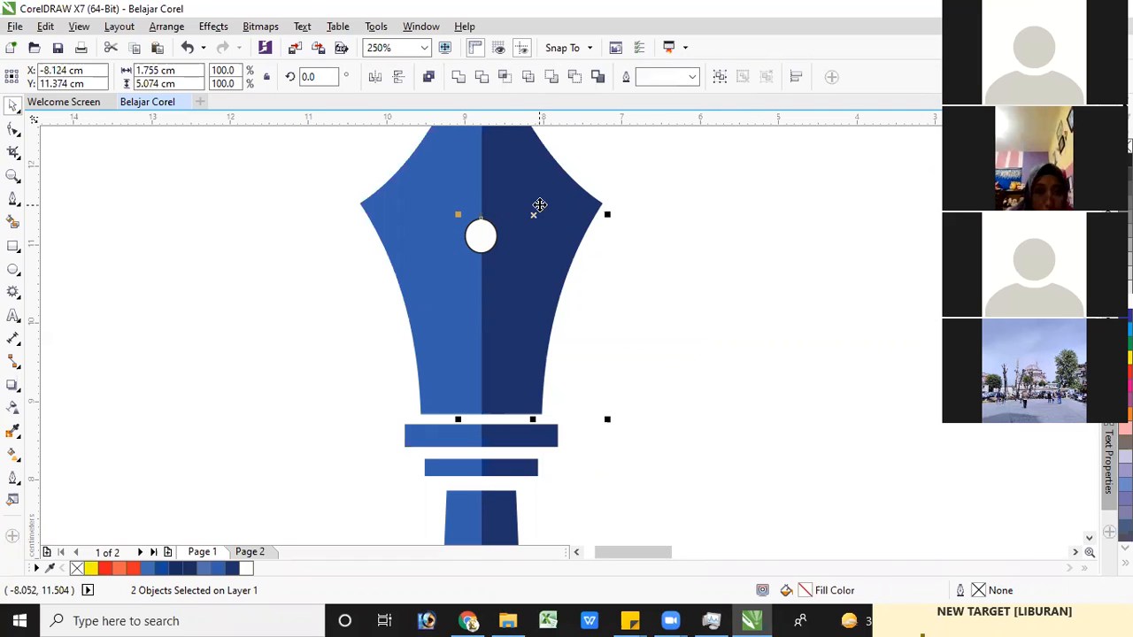
{"action": "left_click", "coordinate": [482, 80]}
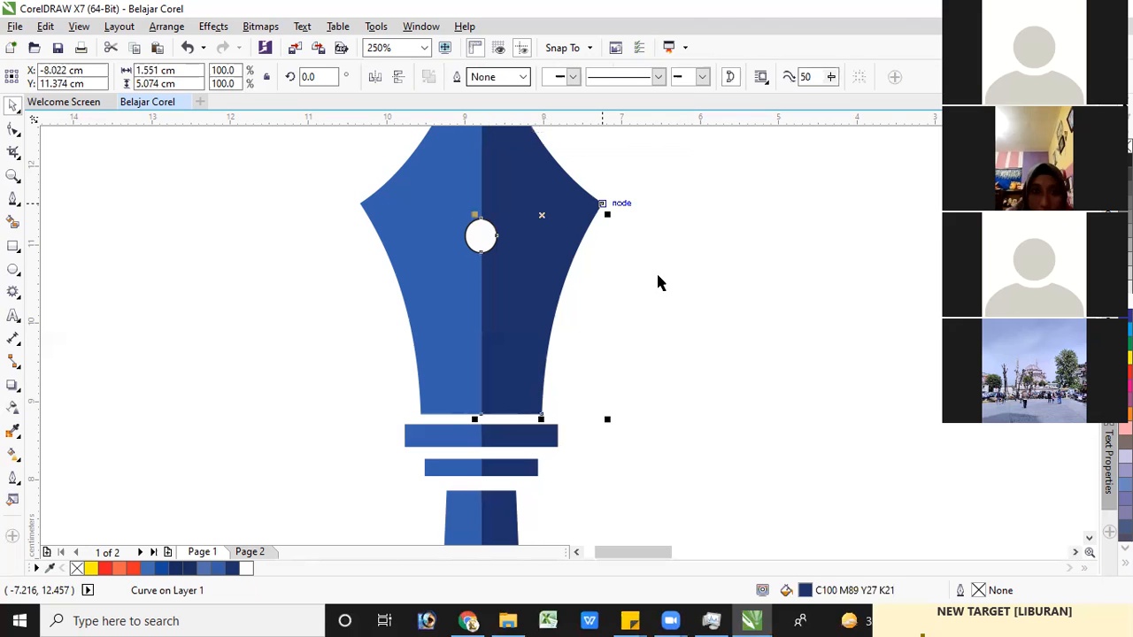
{"action": "left_click", "coordinate": [484, 232]}
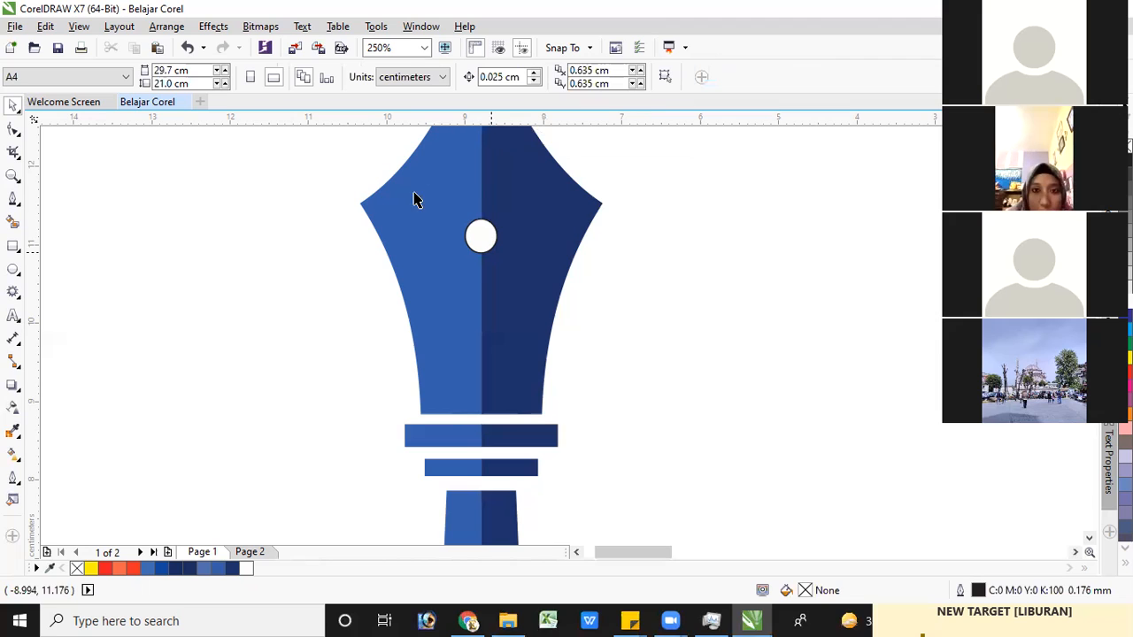
Trim the lighter blue pen half with the same ellipse
{"action": "left_click", "coordinate": [481, 236]}
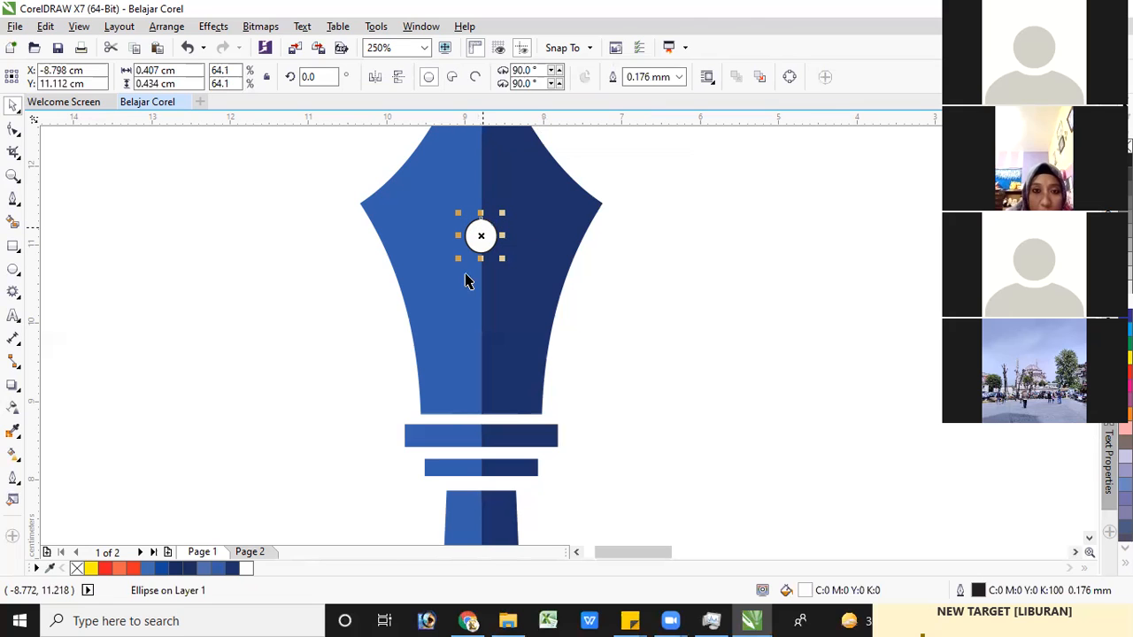
{"action": "left_click", "coordinate": [413, 206], "text": "shift"}
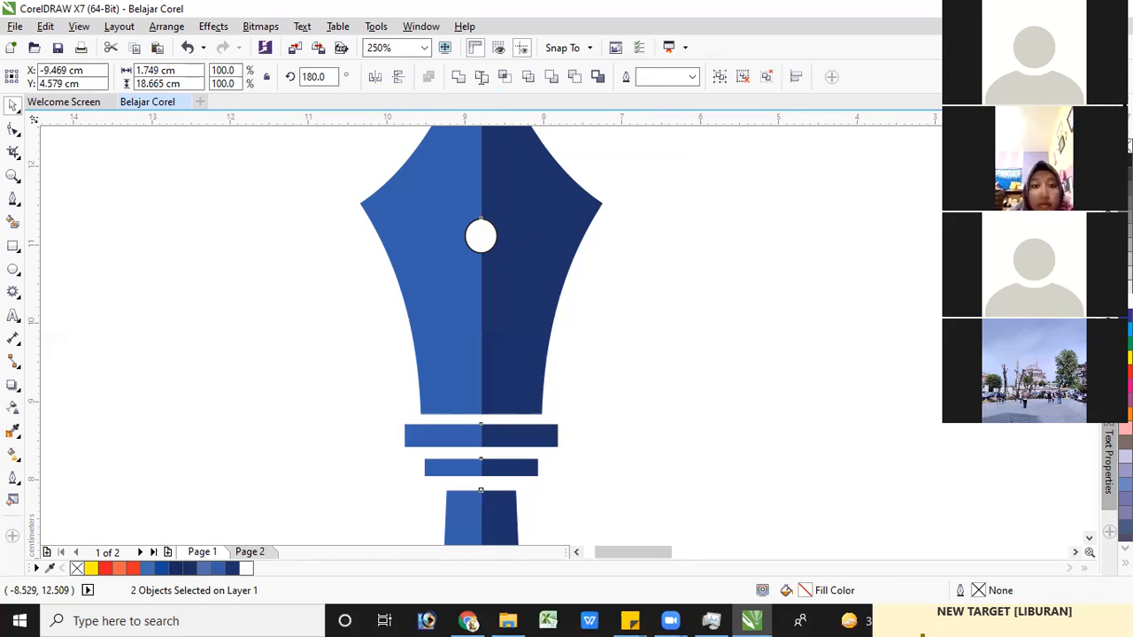
{"action": "left_click", "coordinate": [481, 77]}
{"action": "left_click", "coordinate": [632, 185]}
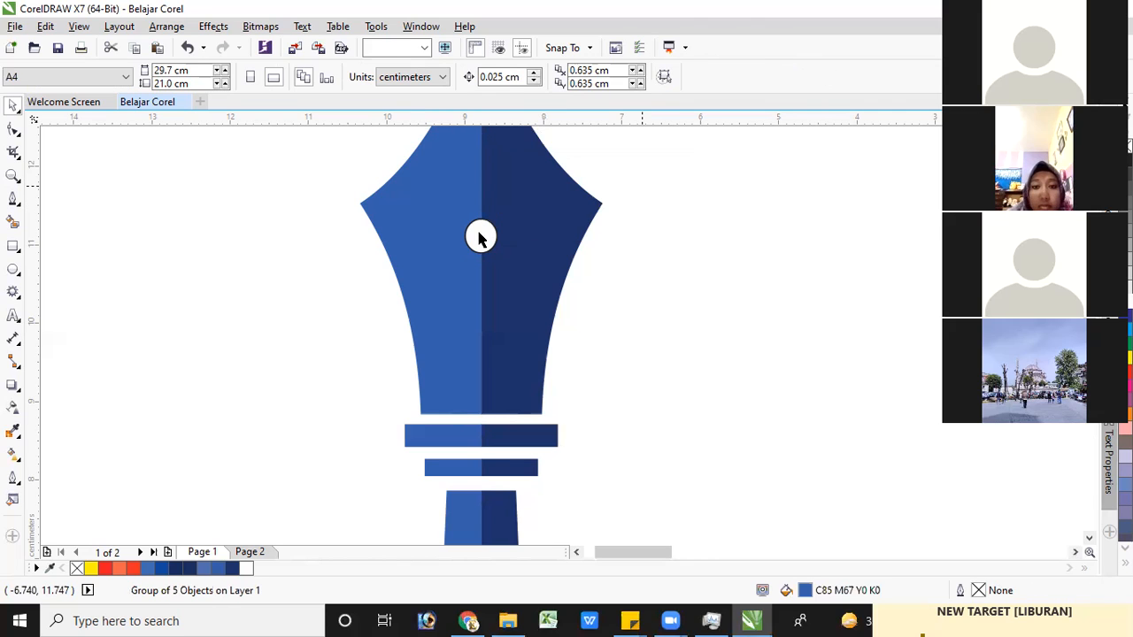
Move the ellipse off the nib and delete it, leaving only the cut-out hole
{"action": "left_click", "coordinate": [484, 231]}
{"action": "left_click_drag", "start_coordinate": [484, 231], "coordinate": [255, 234]}
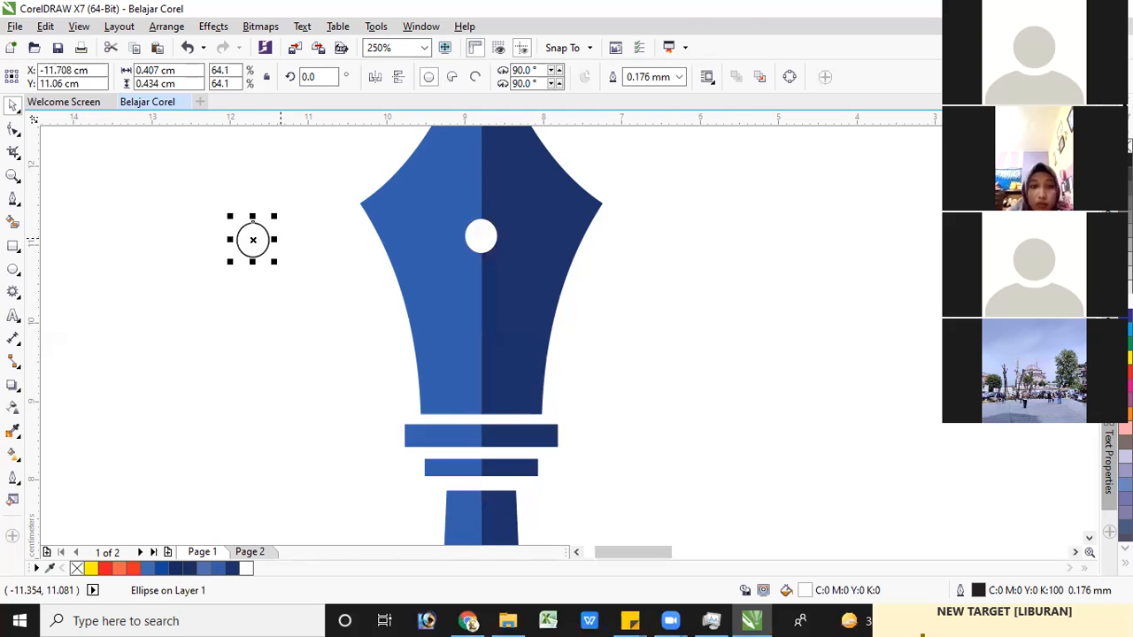
{"action": "key", "text": "Delete"}
Draw a narrow rectangle about 0.17 × 2.88 cm along the seam, from above the nib's tip down into the hole
{"action": "scroll", "coordinate": [311, 178], "scroll_direction": "up", "scroll_amount": 3}
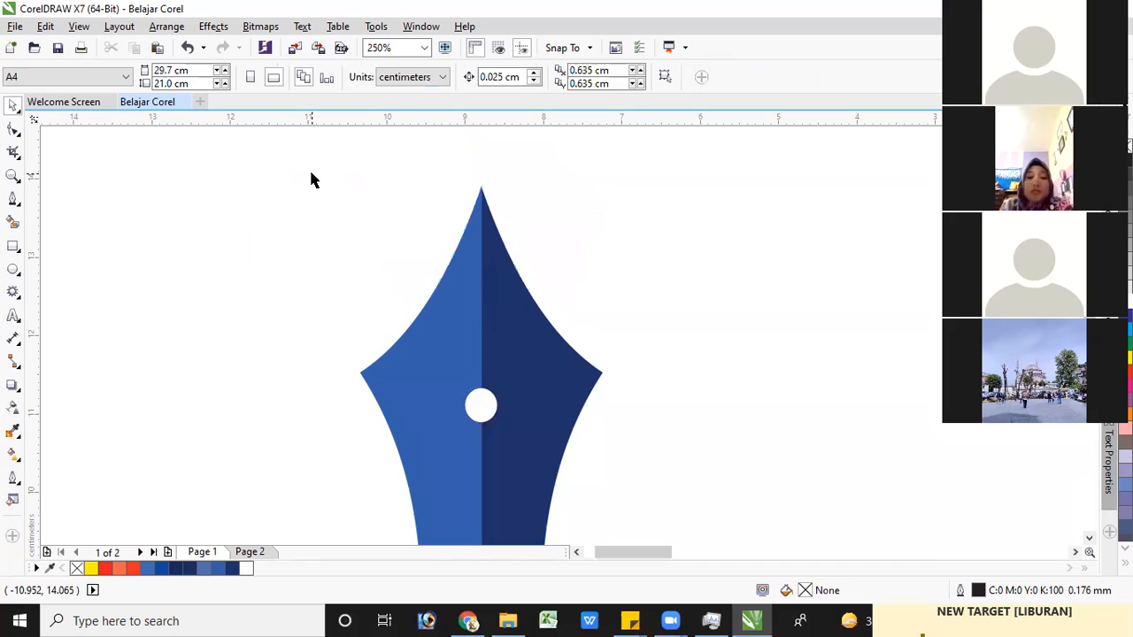
{"action": "left_click", "coordinate": [13, 200]}
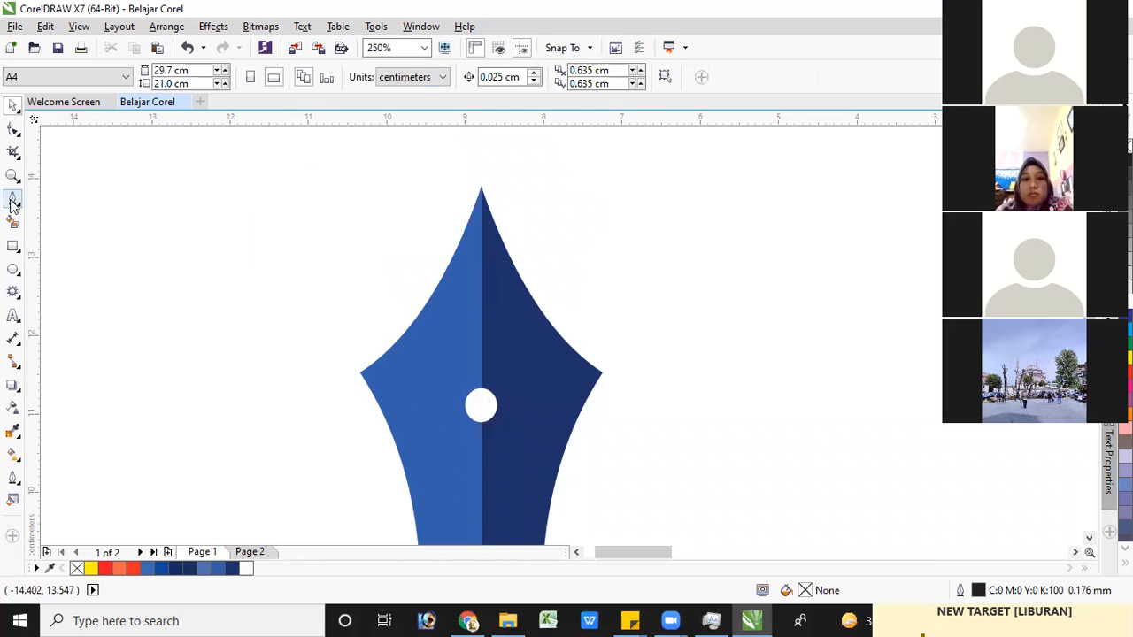
{"action": "left_click", "coordinate": [16, 252]}
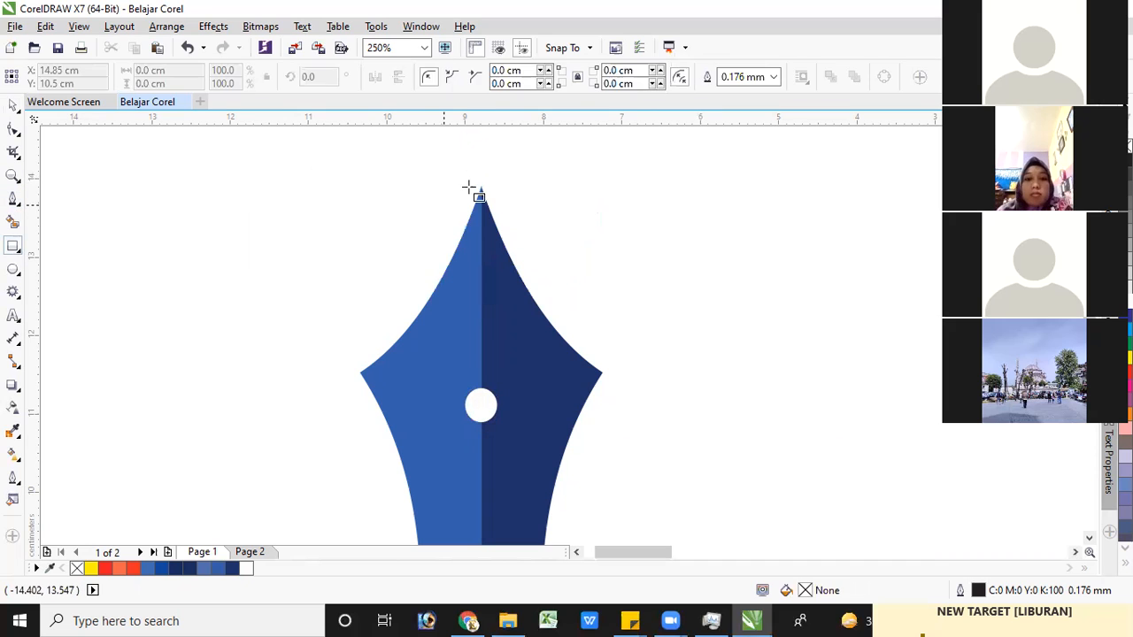
{"action": "left_click_drag", "start_coordinate": [474, 177], "coordinate": [485, 403]}
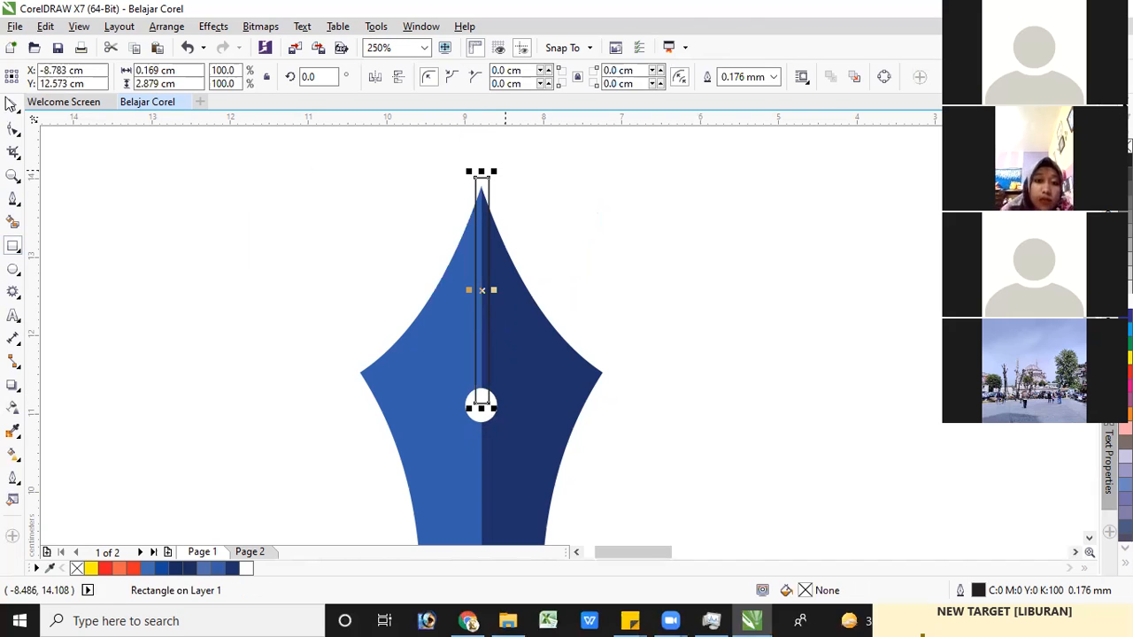
Trim the navy nib piece with the narrow rectangle
{"action": "left_click", "coordinate": [13, 106]}
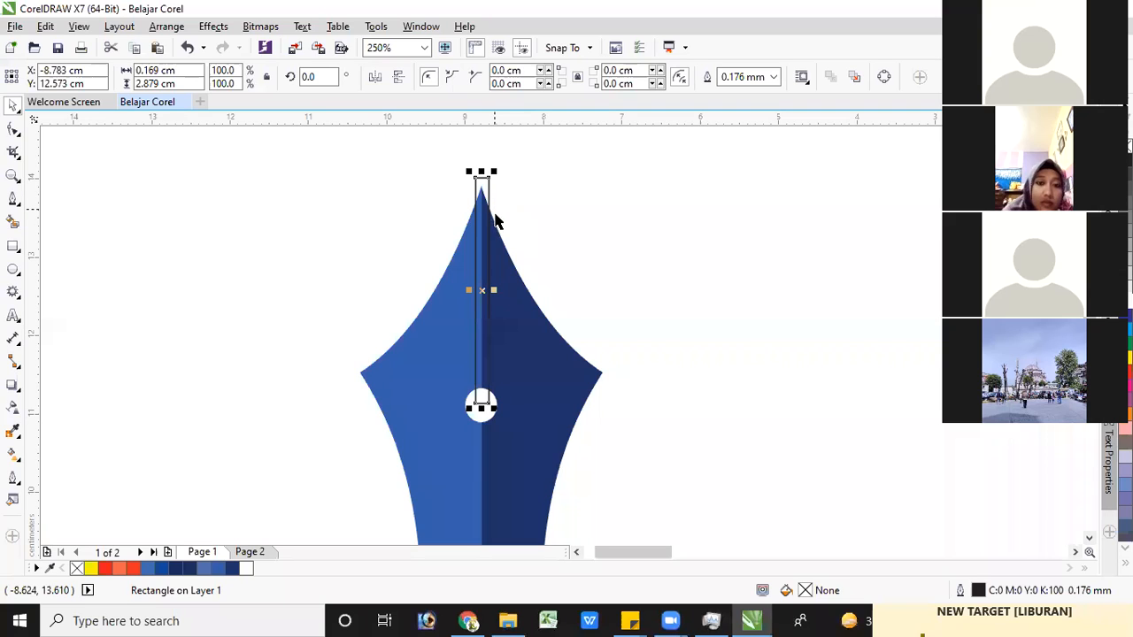
{"action": "left_click", "coordinate": [526, 342], "text": "shift"}
{"action": "left_click", "coordinate": [482, 77]}
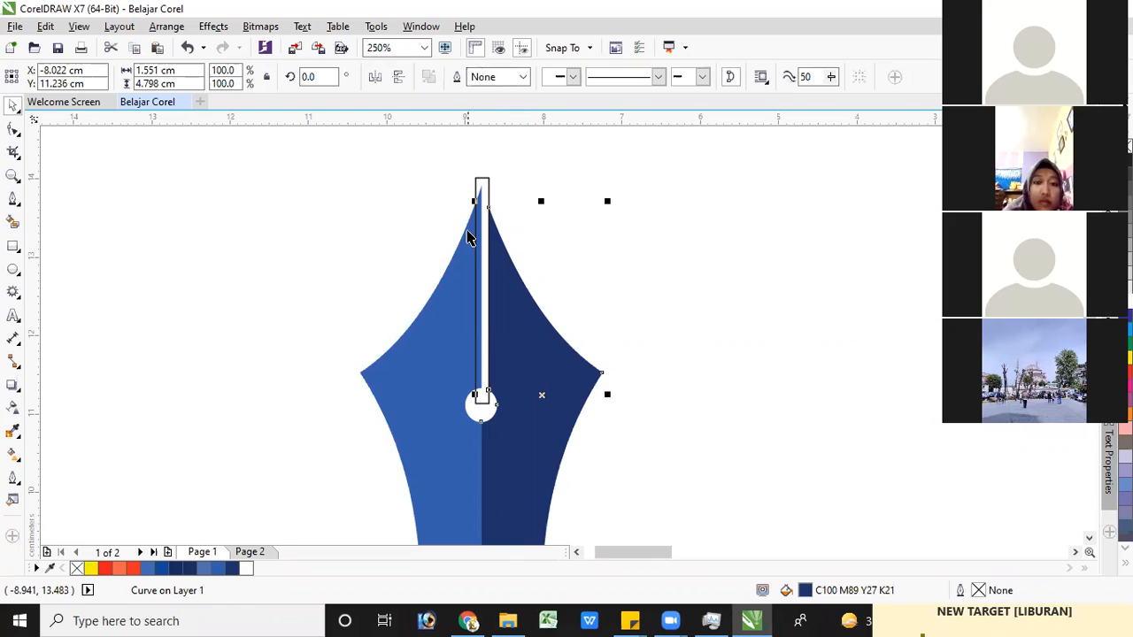
{"action": "left_click", "coordinate": [484, 186]}
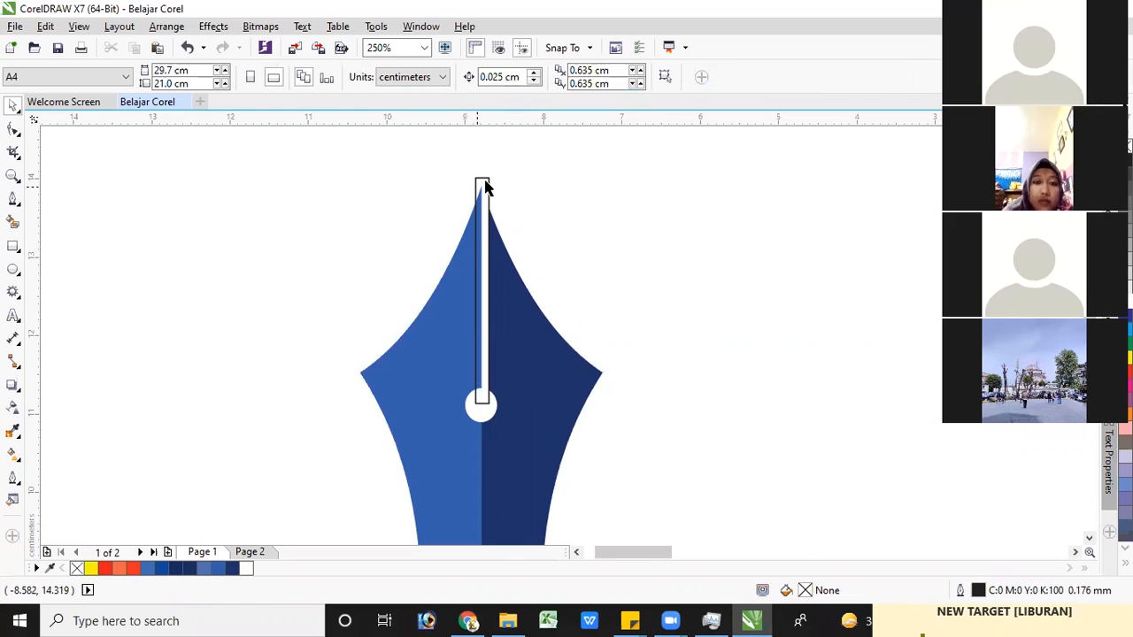
Trim the lighter blue half of the nib with the narrow rectangle
{"action": "left_click", "coordinate": [480, 199]}
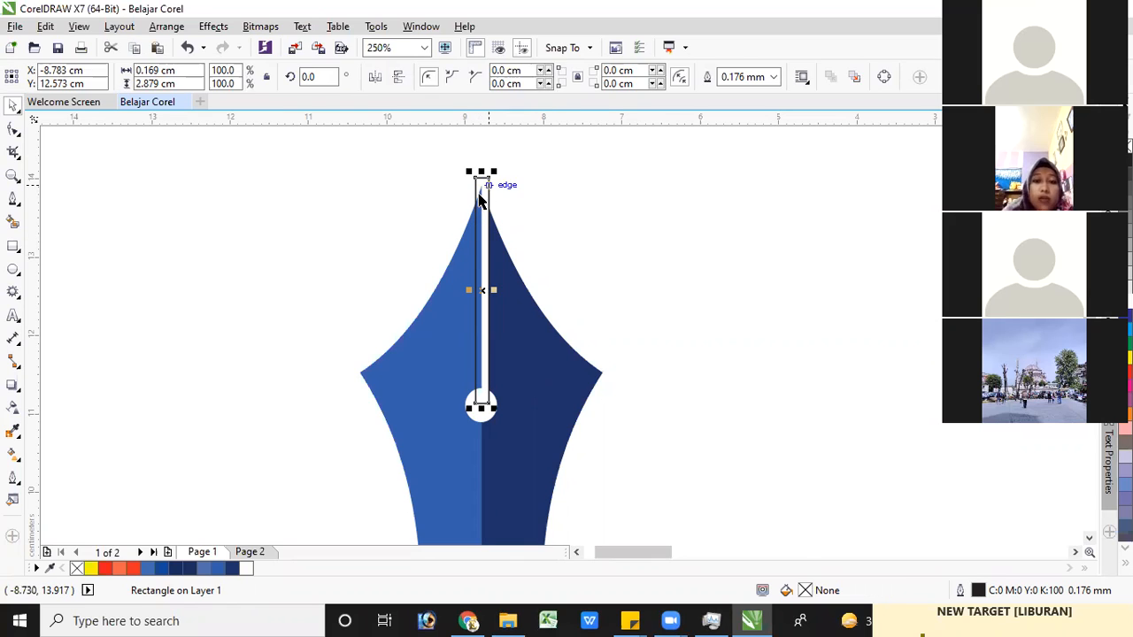
{"action": "left_click", "coordinate": [449, 354], "text": "shift"}
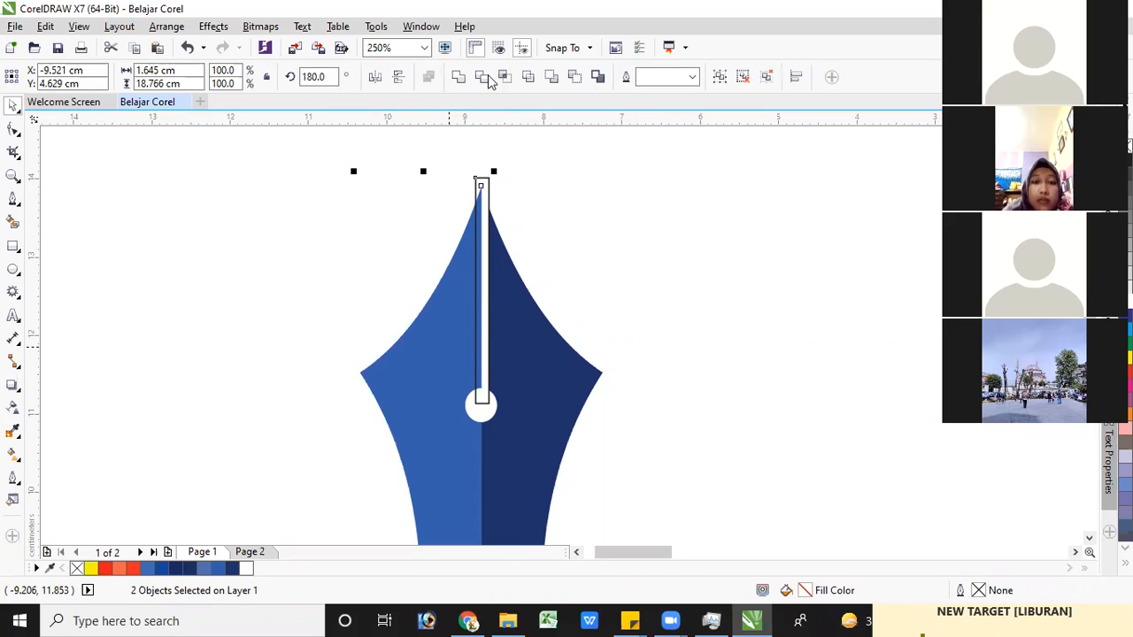
{"action": "left_click", "coordinate": [487, 190]}
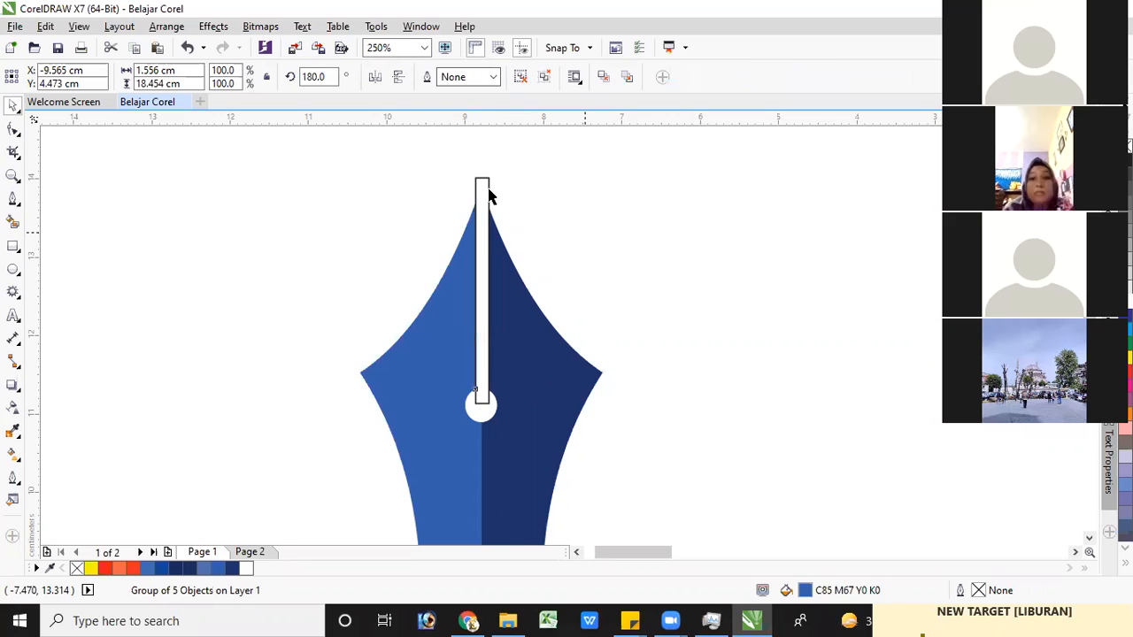
Delete the narrow rectangle, leaving only the cut-out slit between the nib's halves
{"action": "left_click", "coordinate": [482, 177]}
{"action": "left_click", "coordinate": [484, 176]}
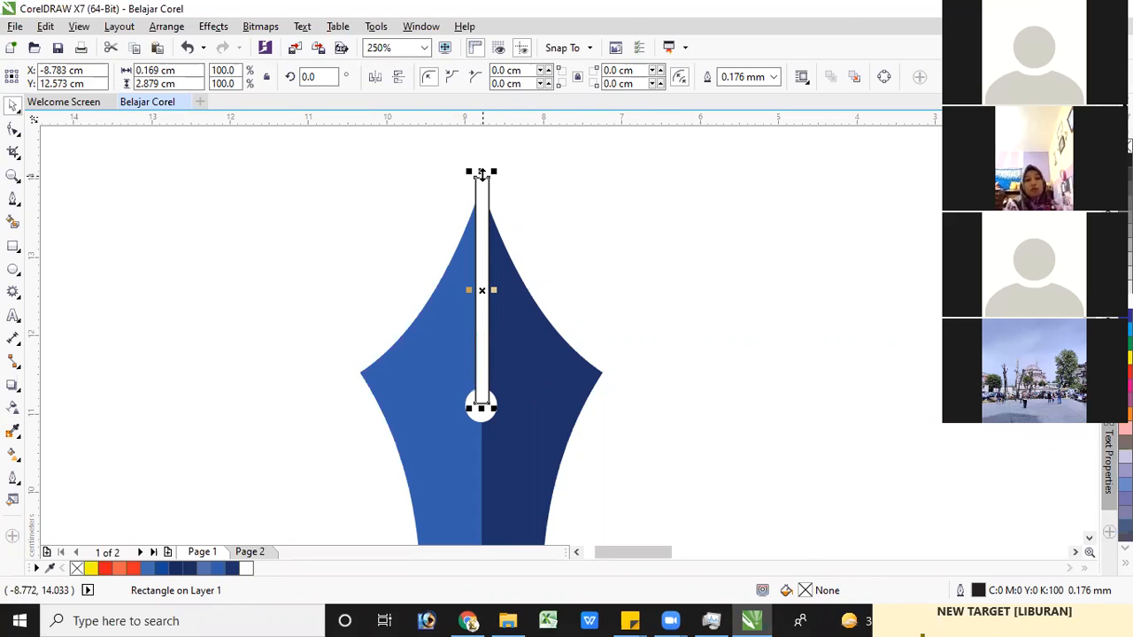
{"action": "key", "text": "Escape"}
Examine the whole pen beside the original logo, and inspect the slit and hole in its nib up close
{"action": "scroll", "coordinate": [605, 424], "scroll_direction": "down", "scroll_amount": 2}
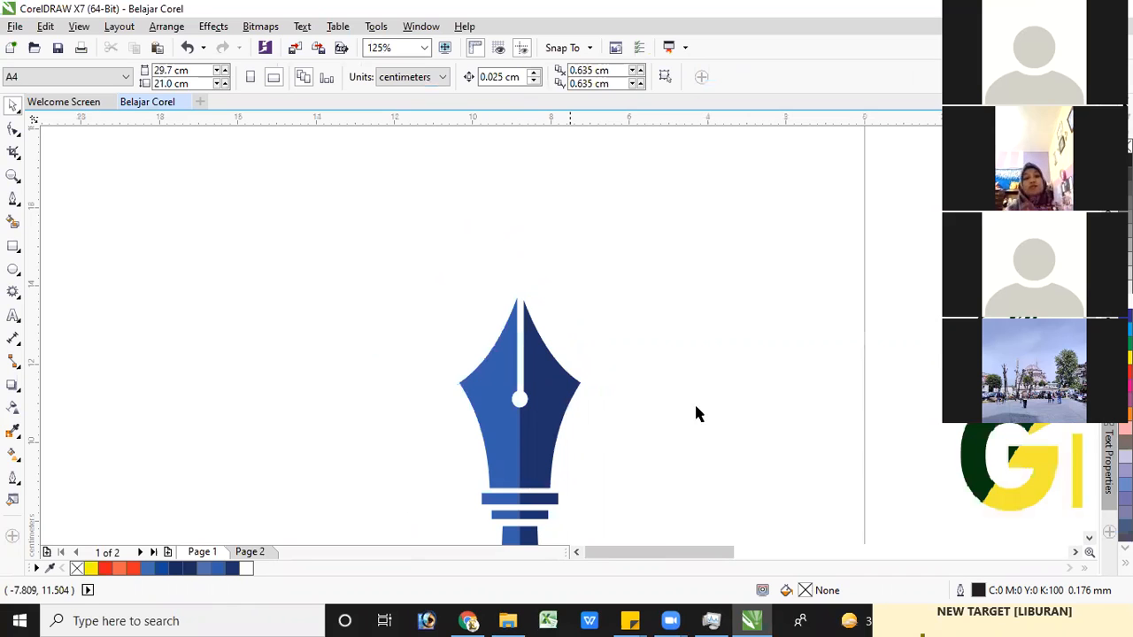
{"action": "scroll", "coordinate": [675, 442], "scroll_direction": "down", "scroll_amount": 4}
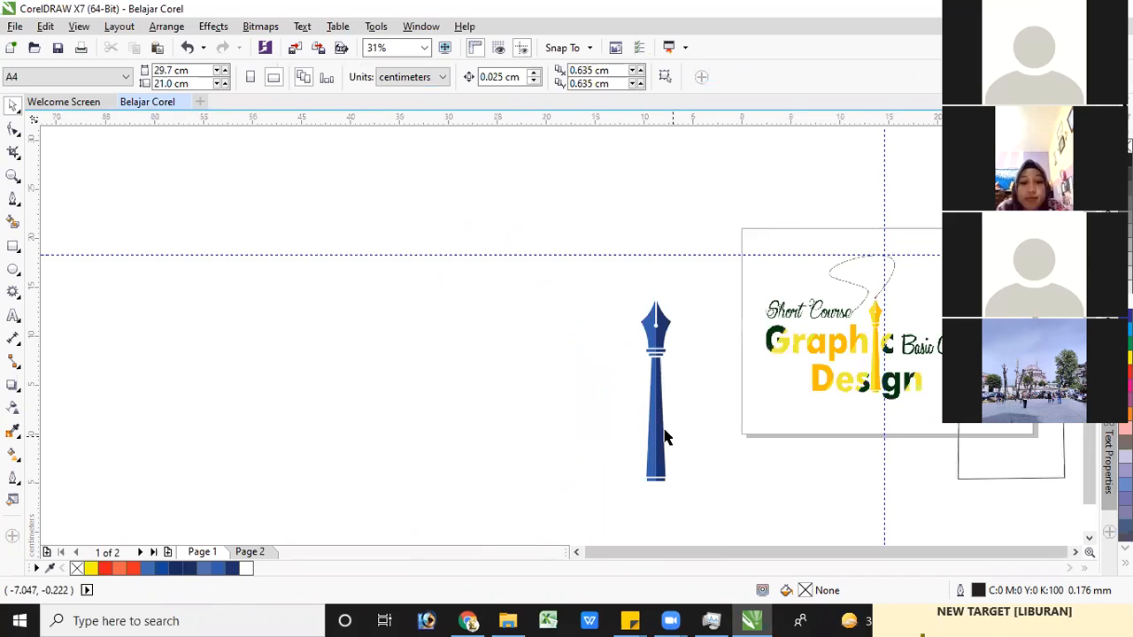
{"action": "scroll", "coordinate": [699, 449], "scroll_direction": "up", "scroll_amount": 2}
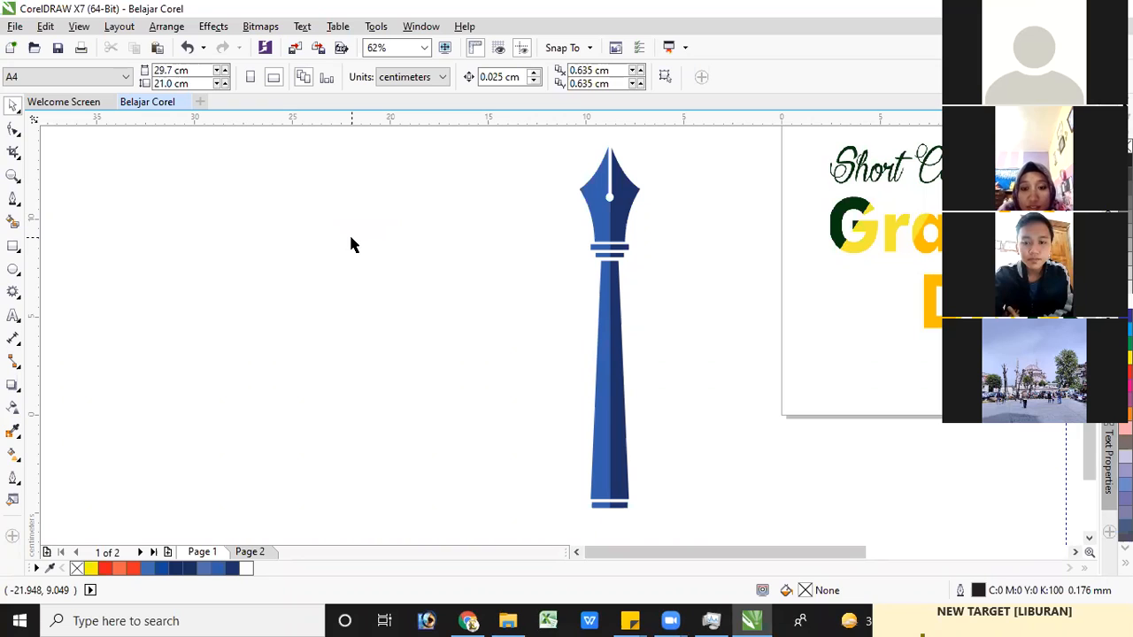
{"action": "scroll", "coordinate": [579, 199], "scroll_direction": "up", "scroll_amount": 2}
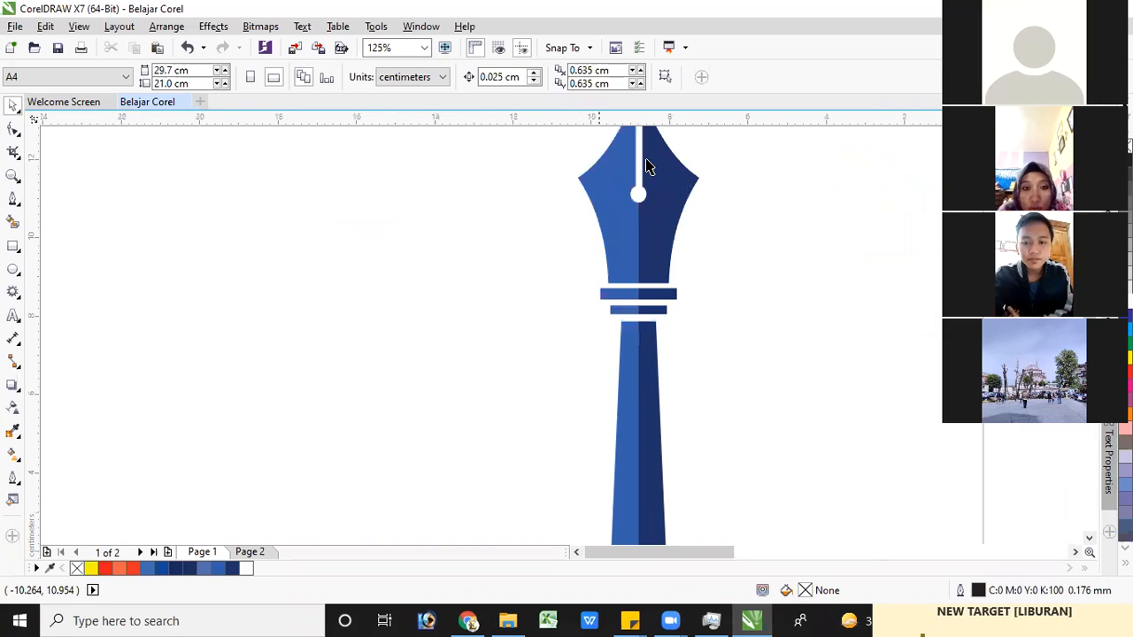
{"action": "left_click", "coordinate": [1090, 134]}
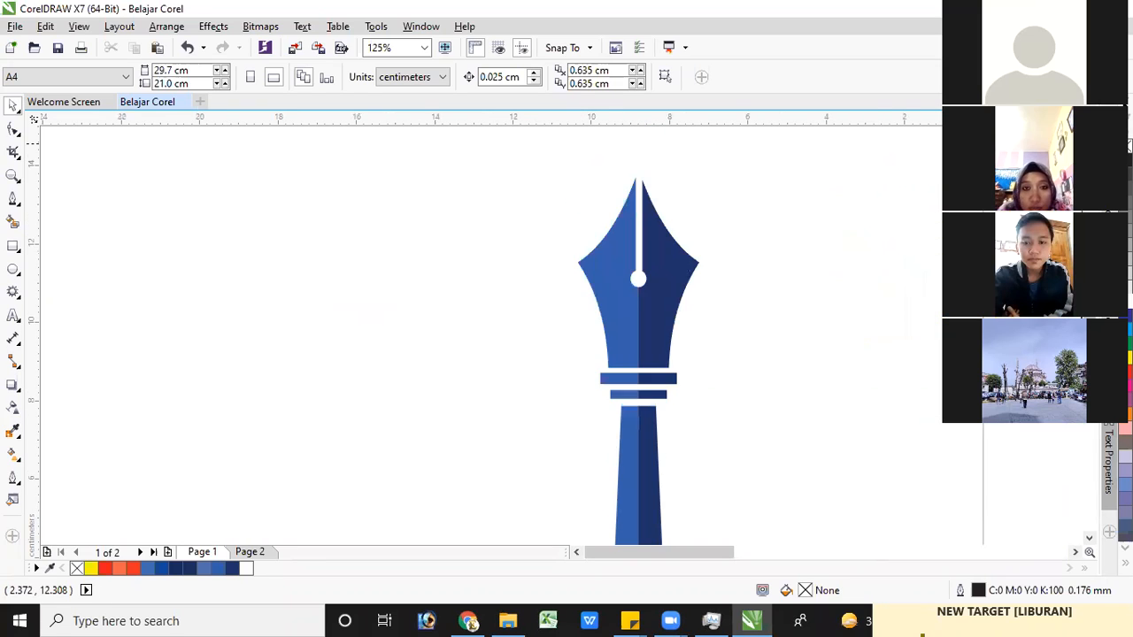
{"action": "scroll", "coordinate": [591, 213], "scroll_direction": "up", "scroll_amount": 2}
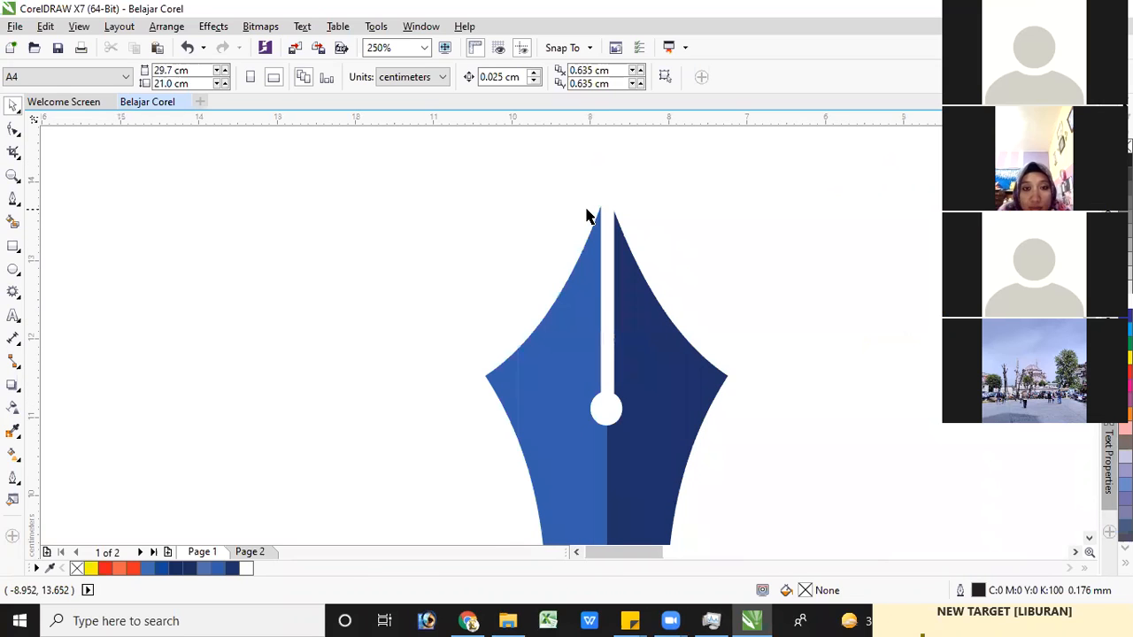
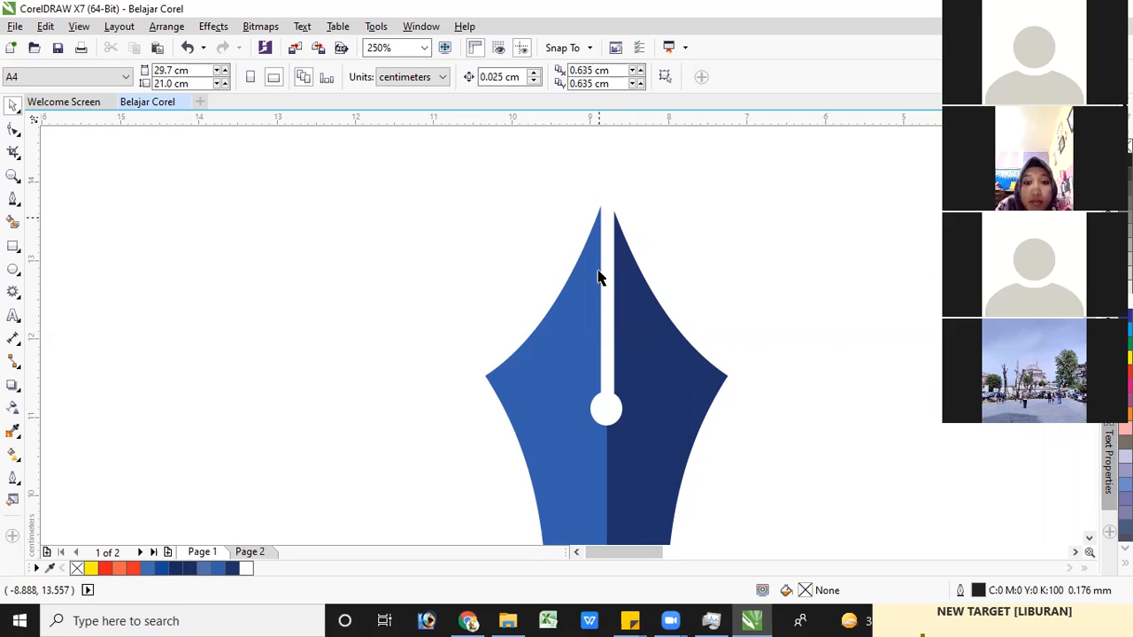
Undo the narrow rectangle's deletion and both of its trims on the nib's halves
{"action": "scroll", "coordinate": [652, 378], "scroll_direction": "down", "scroll_amount": 1}
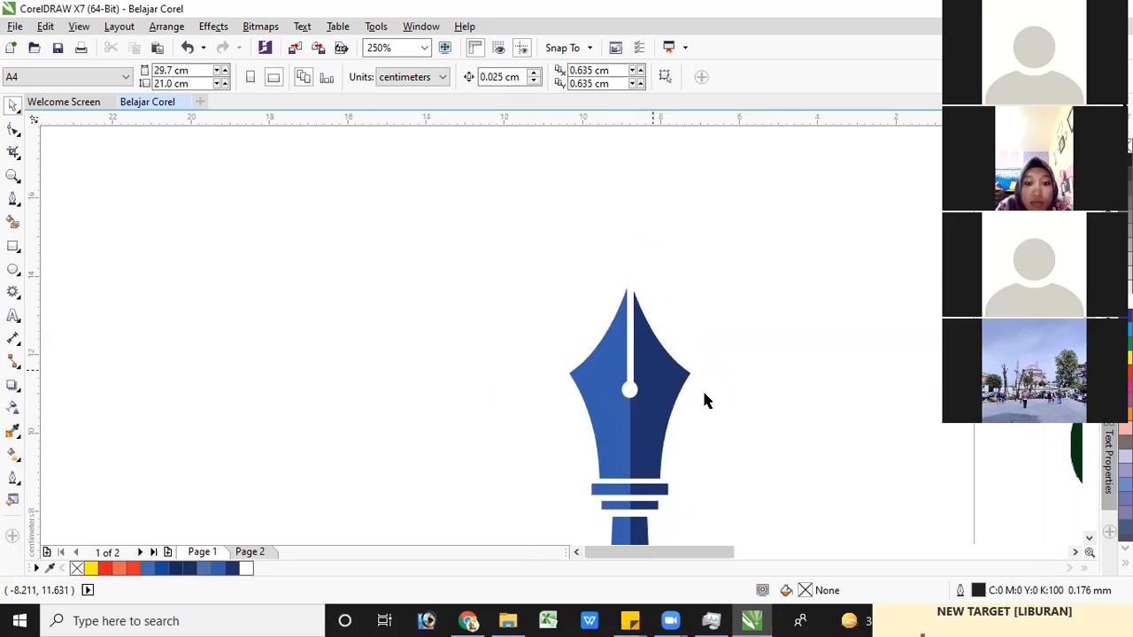
{"action": "scroll", "coordinate": [617, 235], "scroll_direction": "down", "scroll_amount": 1}
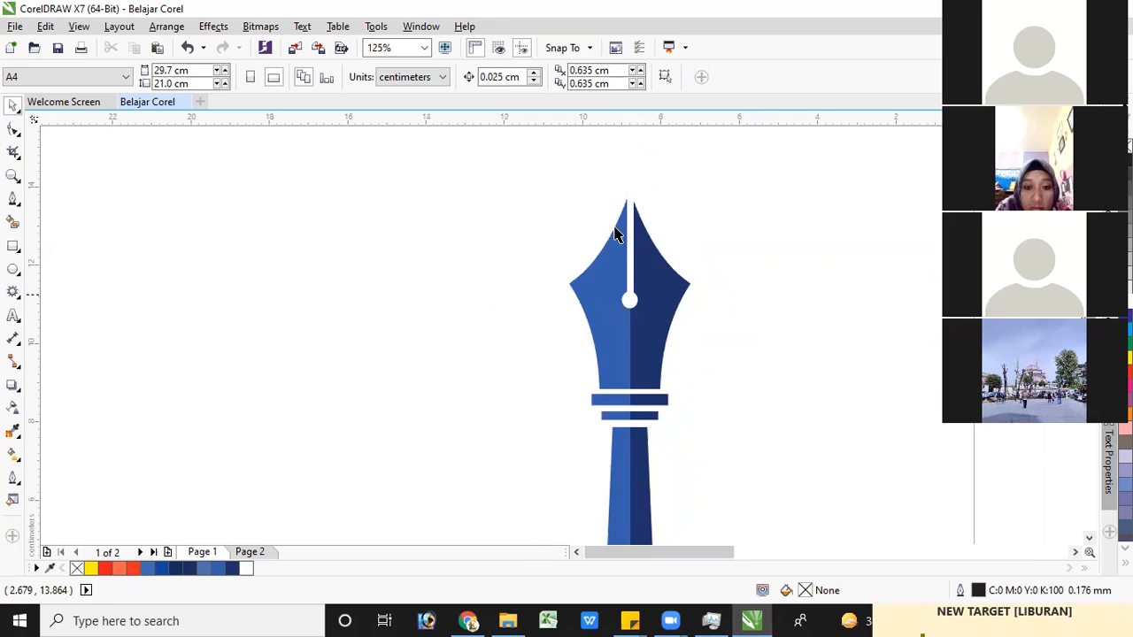
{"action": "scroll", "coordinate": [631, 245], "scroll_direction": "up", "scroll_amount": 1}
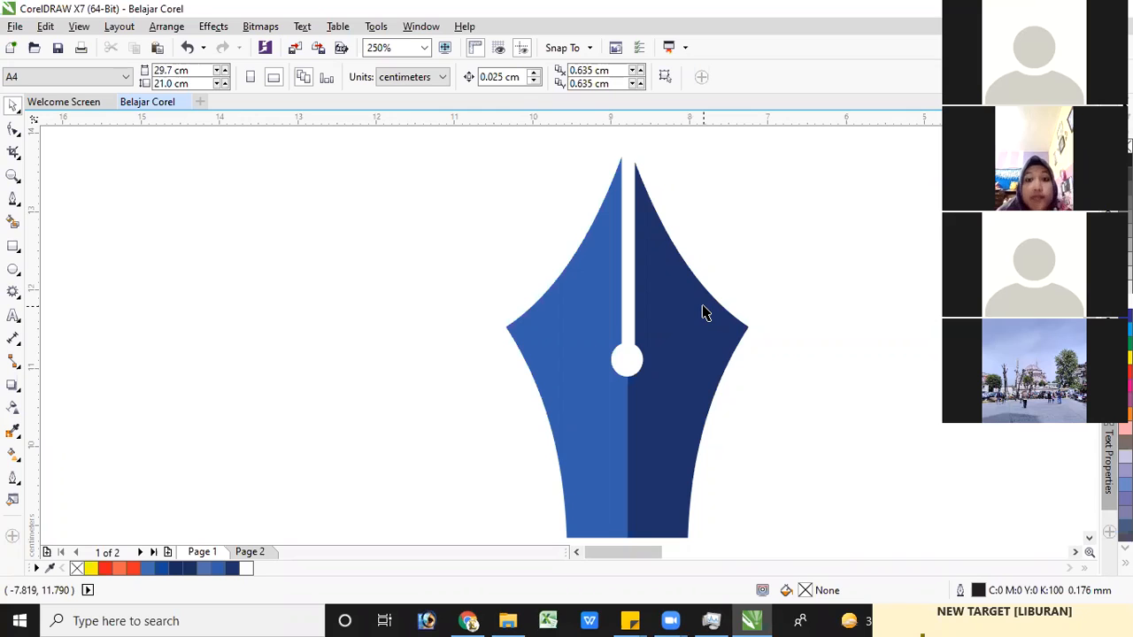
{"action": "key", "text": "ctrl+z"}
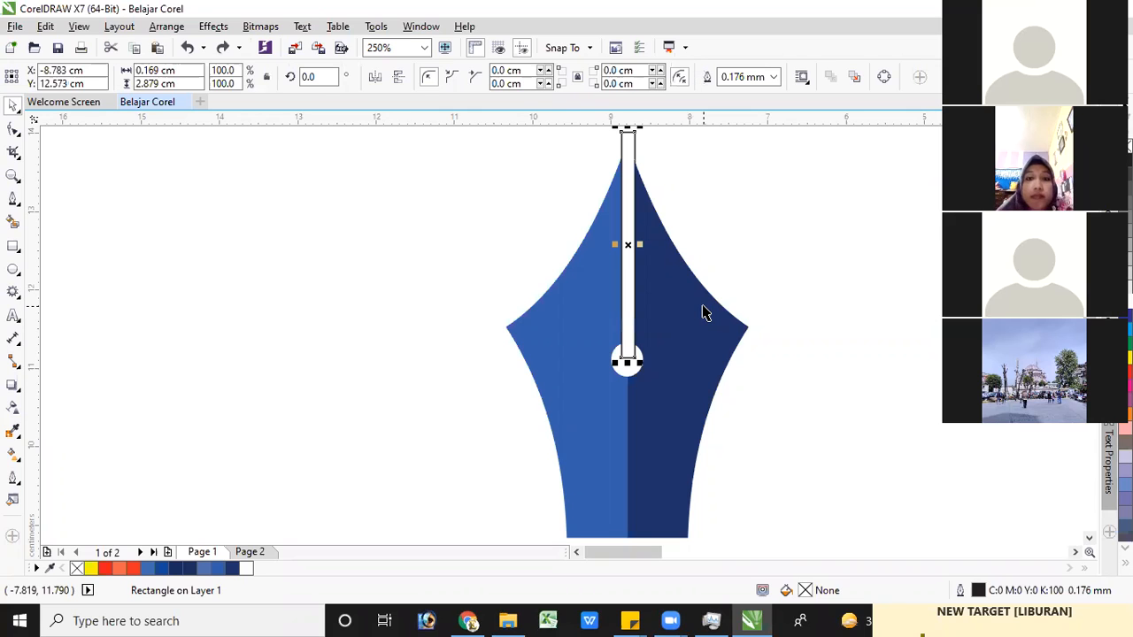
{"action": "left_click", "coordinate": [704, 312], "text": "shift"}
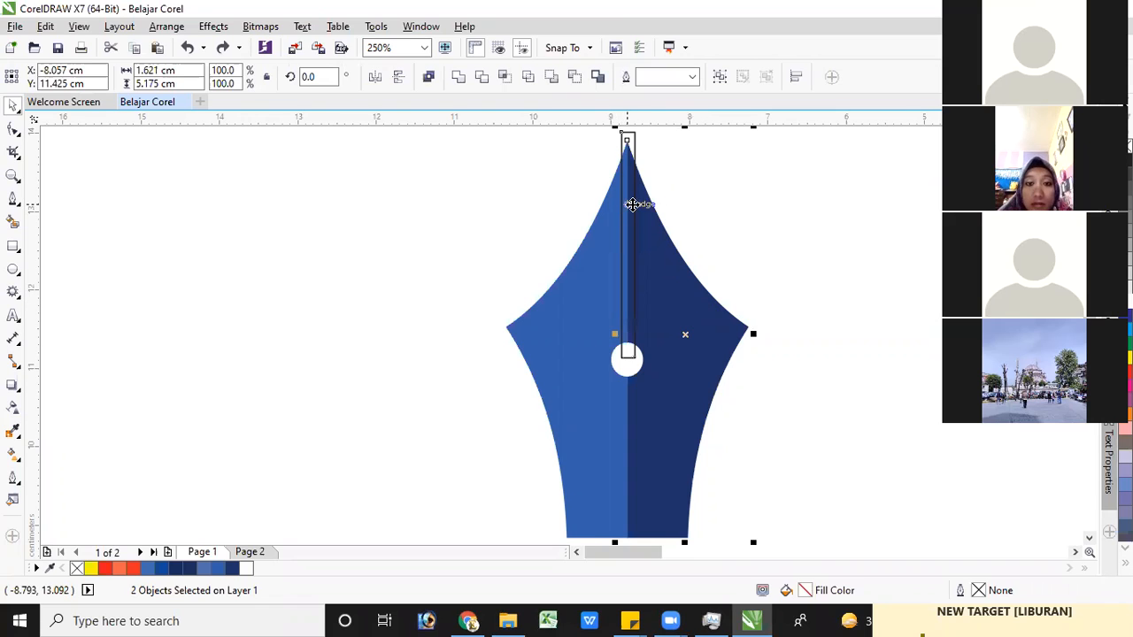
{"action": "scroll", "coordinate": [632, 202], "scroll_direction": "up", "scroll_amount": 1}
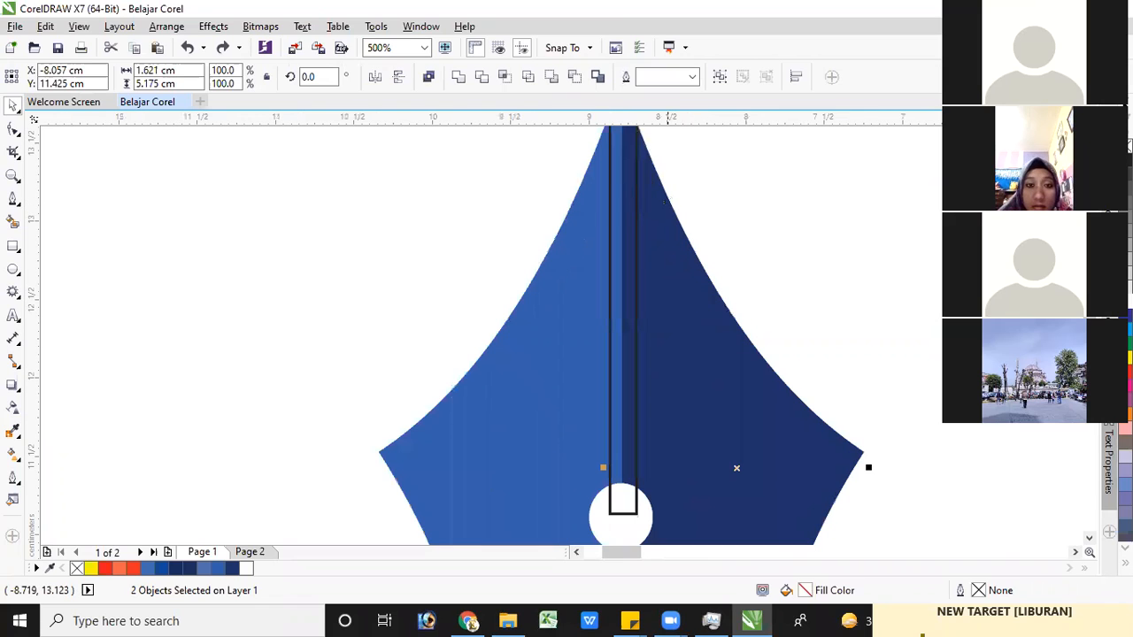
{"action": "left_click", "coordinate": [1089, 132]}
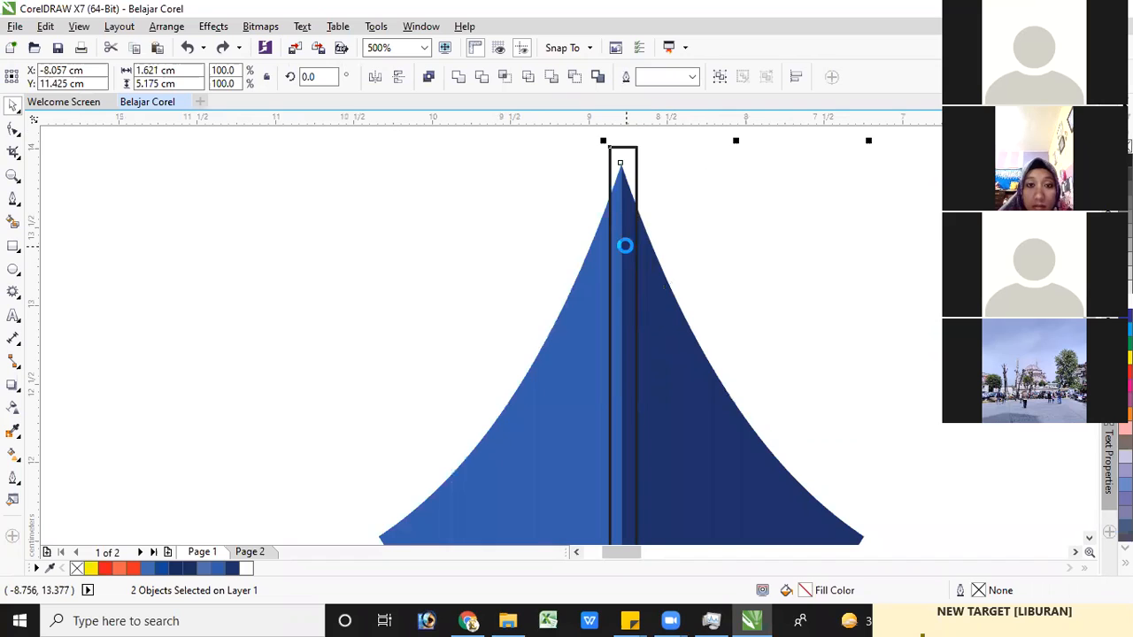
{"action": "scroll", "coordinate": [625, 246], "scroll_direction": "up", "scroll_amount": 1}
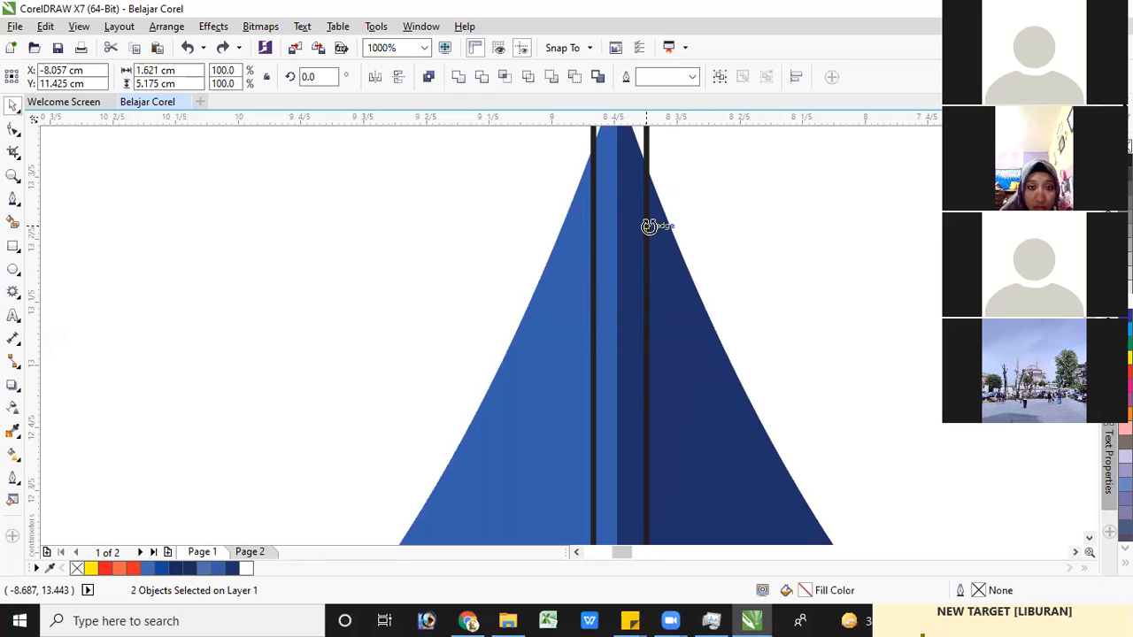
{"action": "left_click_drag", "start_coordinate": [644, 244], "coordinate": [644, 268]}
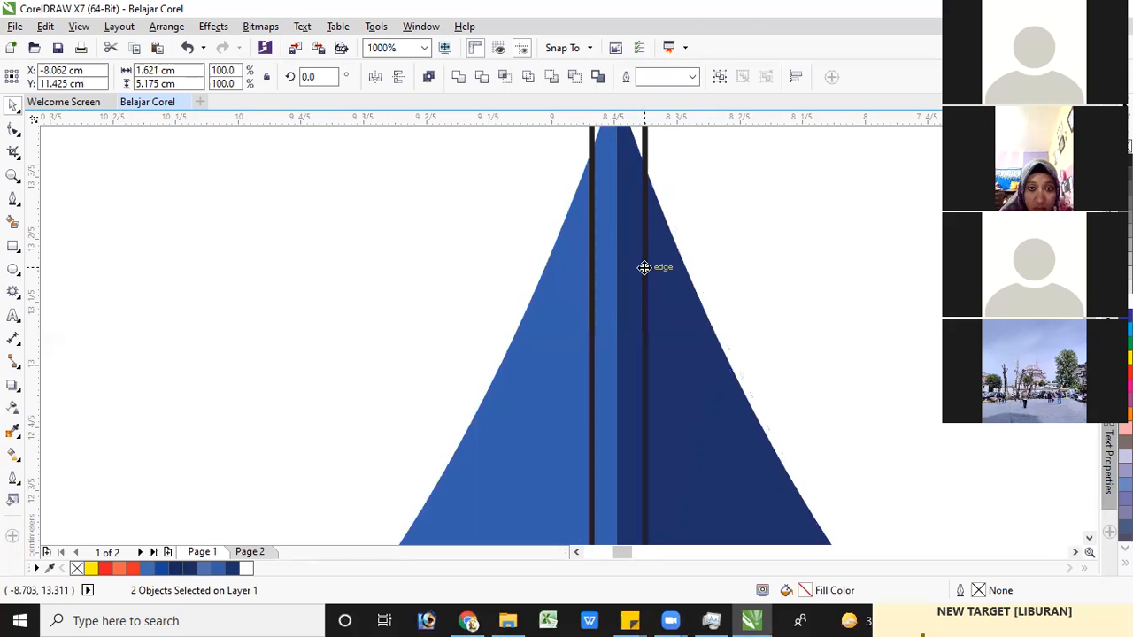
{"action": "key", "text": "ctrl+z"}
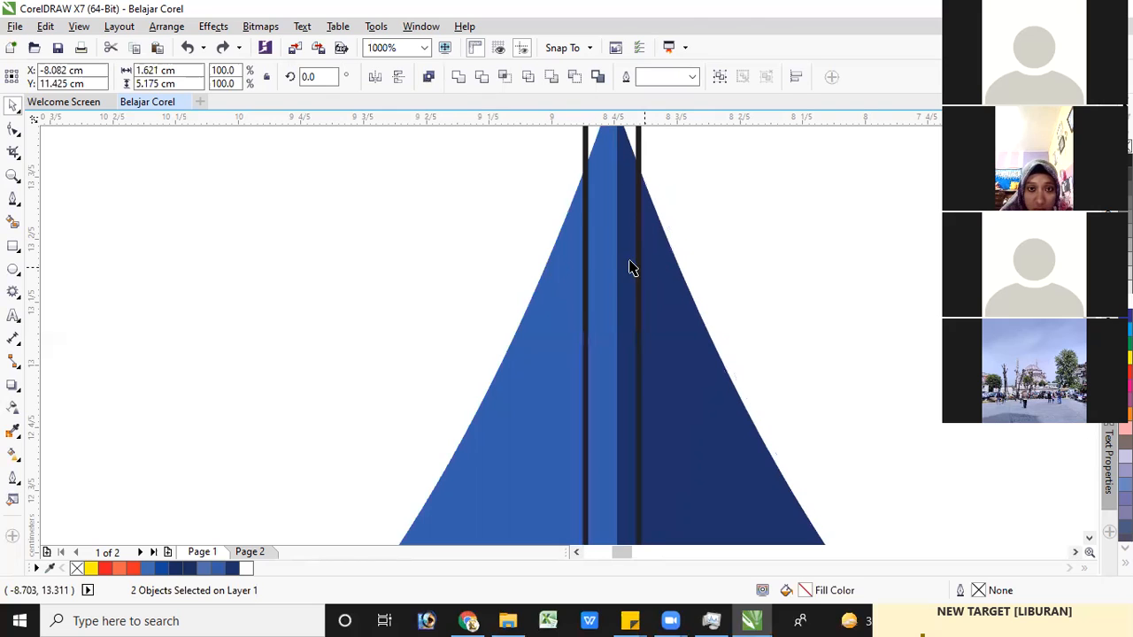
{"action": "left_click", "coordinate": [701, 246]}
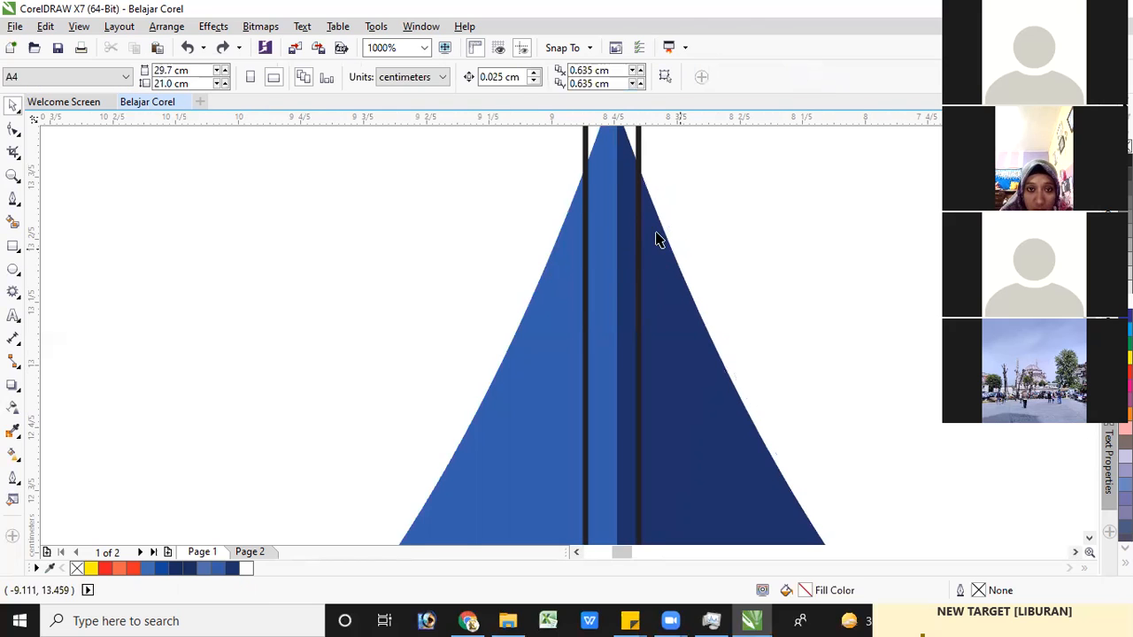
{"action": "scroll", "coordinate": [661, 232], "scroll_direction": "up", "scroll_amount": 1}
{"action": "scroll", "coordinate": [662, 232], "scroll_direction": "down", "scroll_amount": 2}
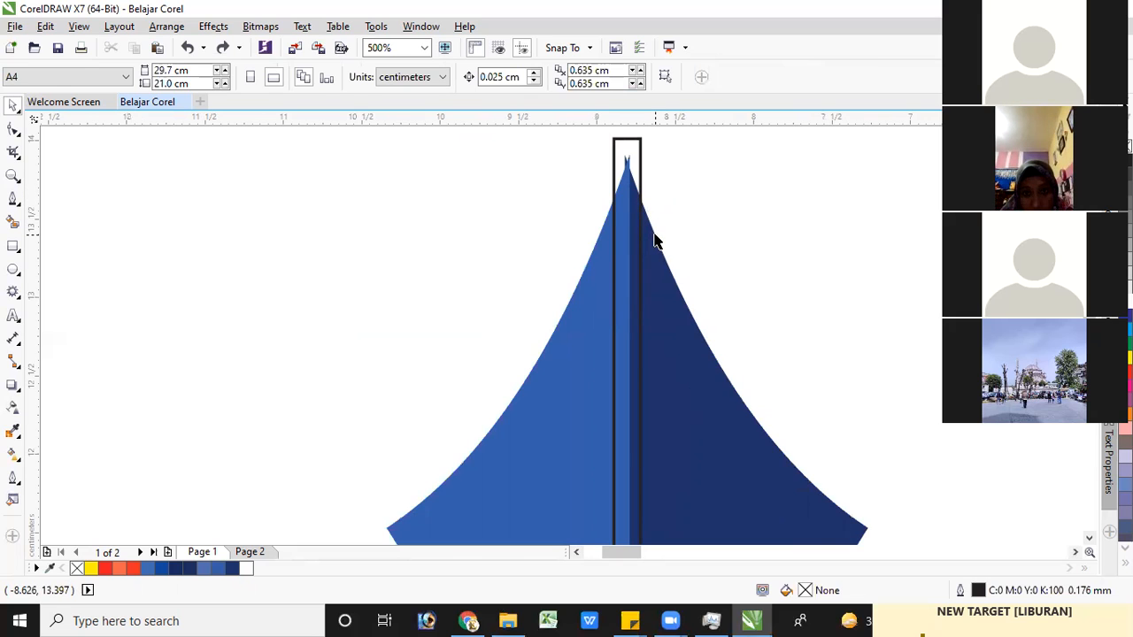
{"action": "left_click_drag", "start_coordinate": [652, 234], "coordinate": [655, 234]}
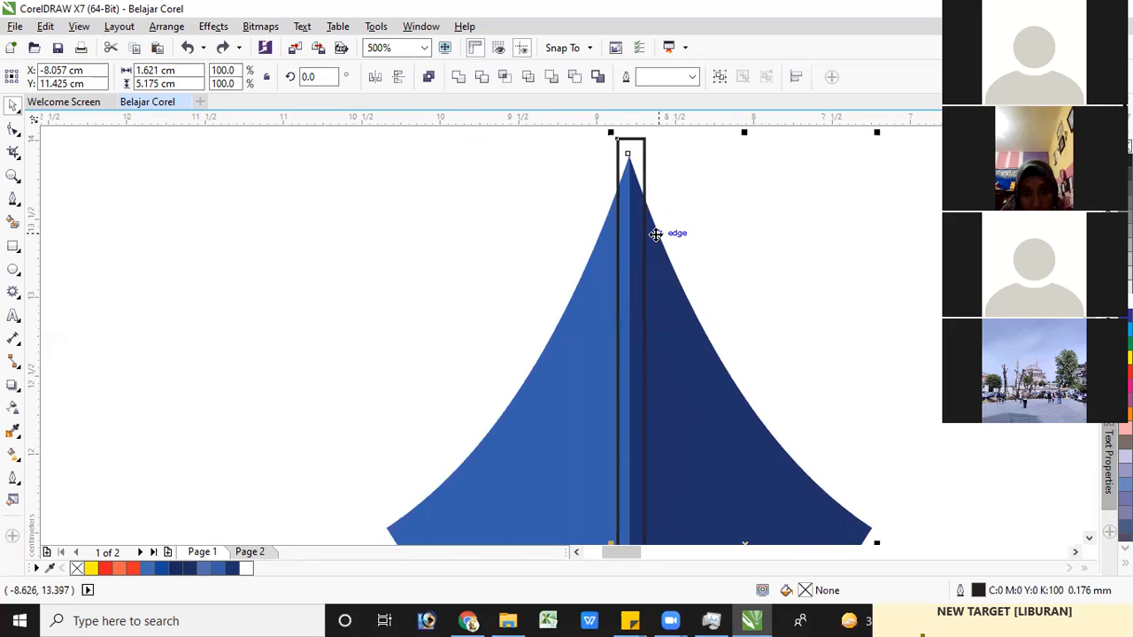
{"action": "left_click", "coordinate": [523, 208]}
Move only the narrow rectangle slightly toward the lighter half so it straddles the nib's centre line, at about X -8.788 cm, Y 12.541 cm
{"action": "left_click", "coordinate": [644, 144]}
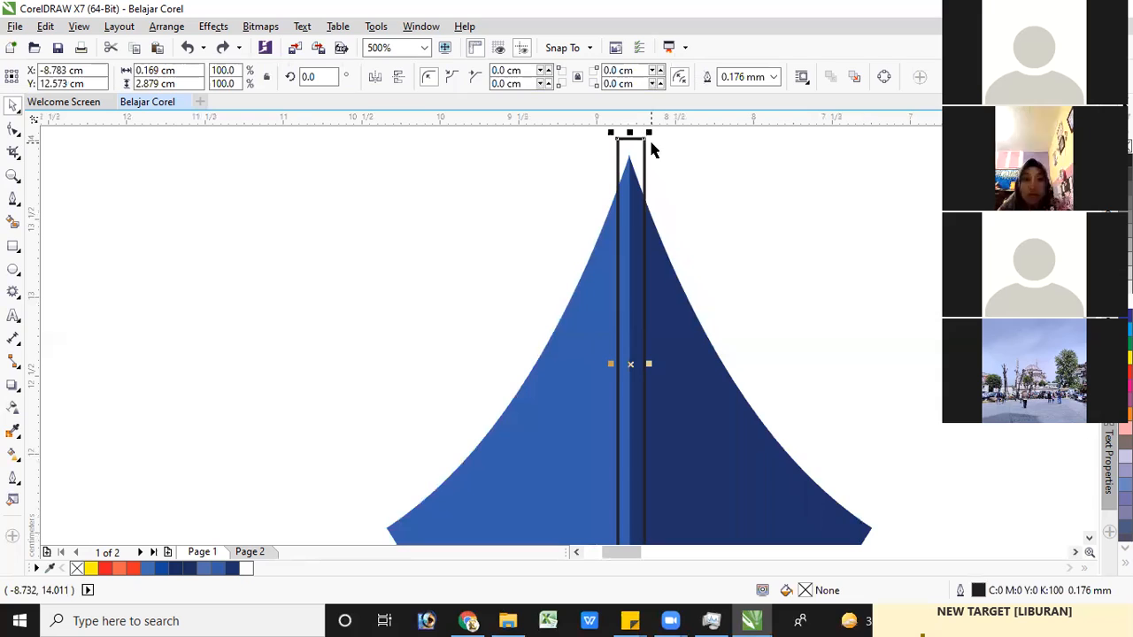
{"action": "left_click_drag", "start_coordinate": [645, 170], "coordinate": [641, 170]}
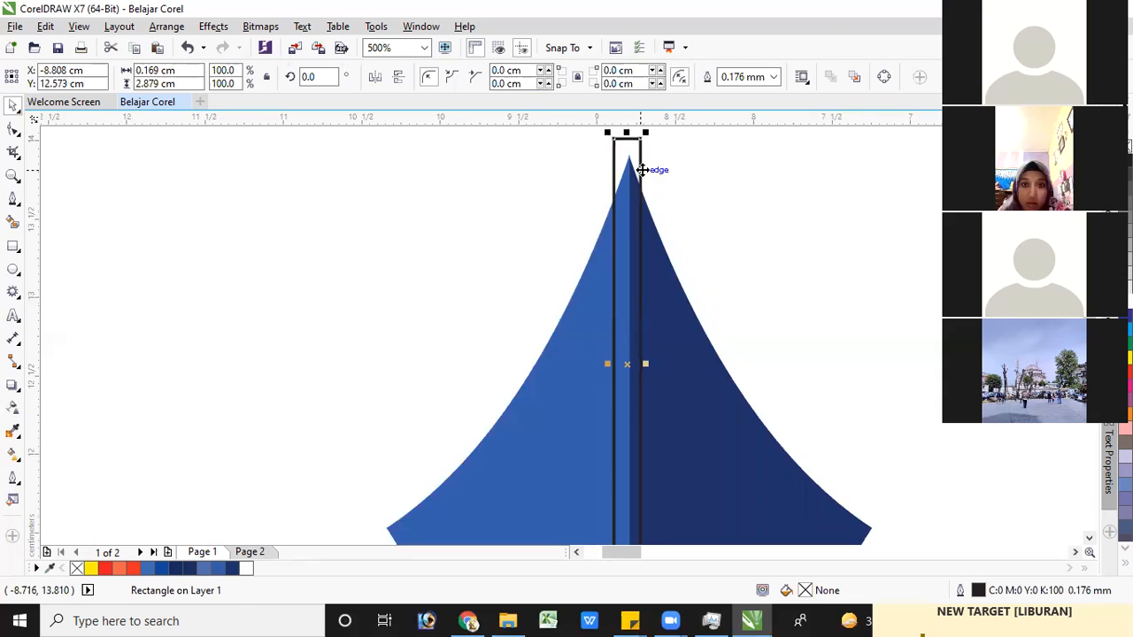
{"action": "key", "text": "ctrl+z"}
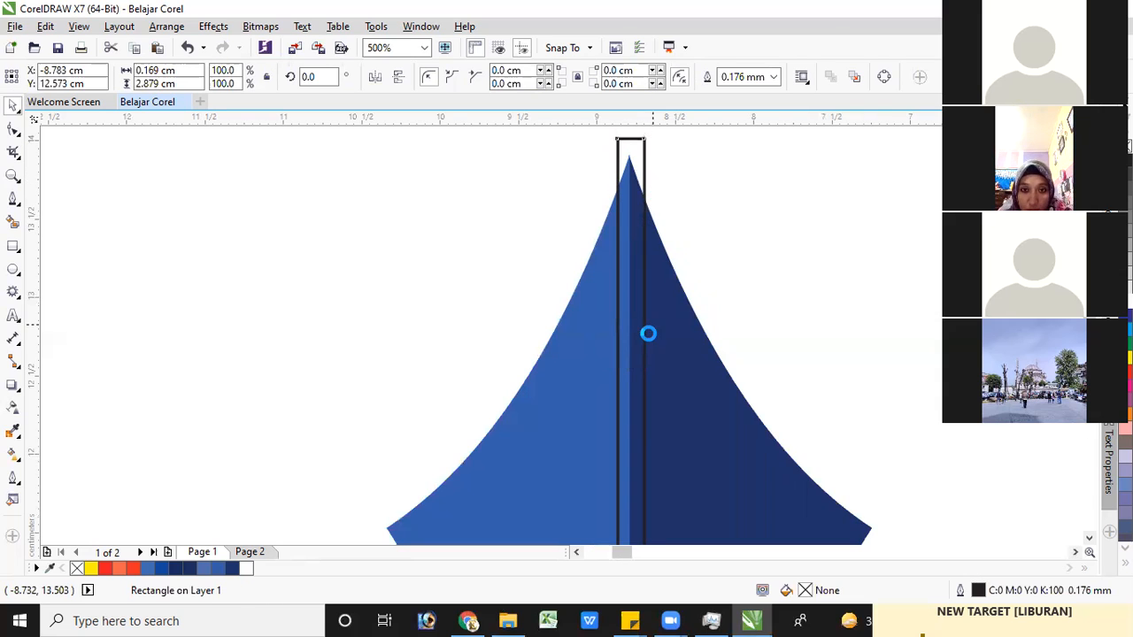
{"action": "scroll", "coordinate": [647, 331], "scroll_direction": "up", "scroll_amount": 1}
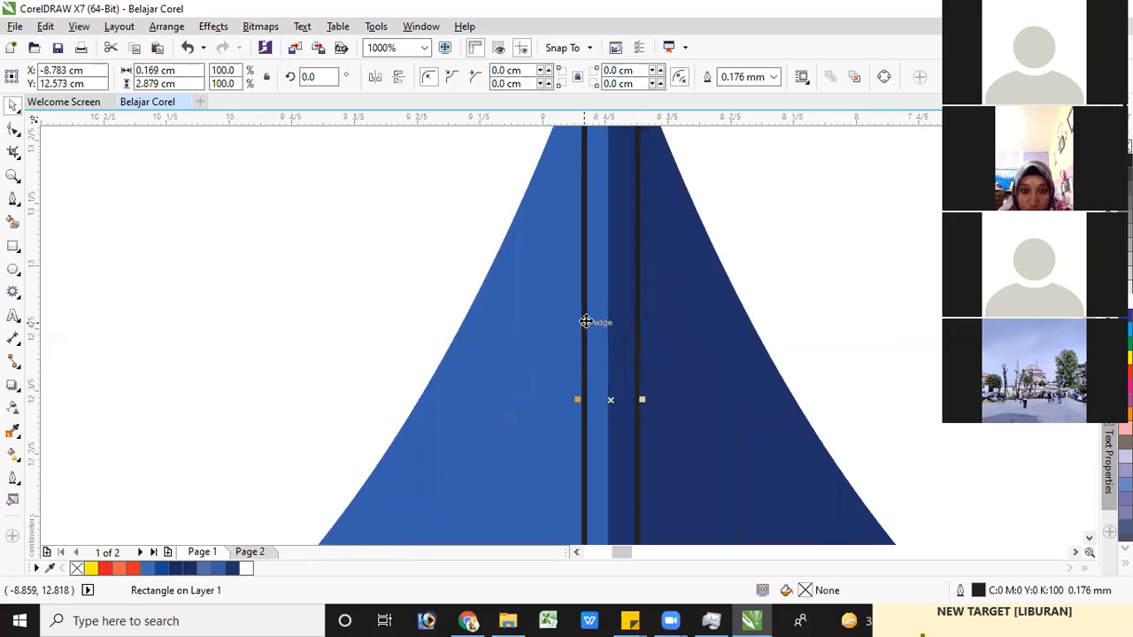
{"action": "left_click_drag", "start_coordinate": [581, 324], "coordinate": [635, 328]}
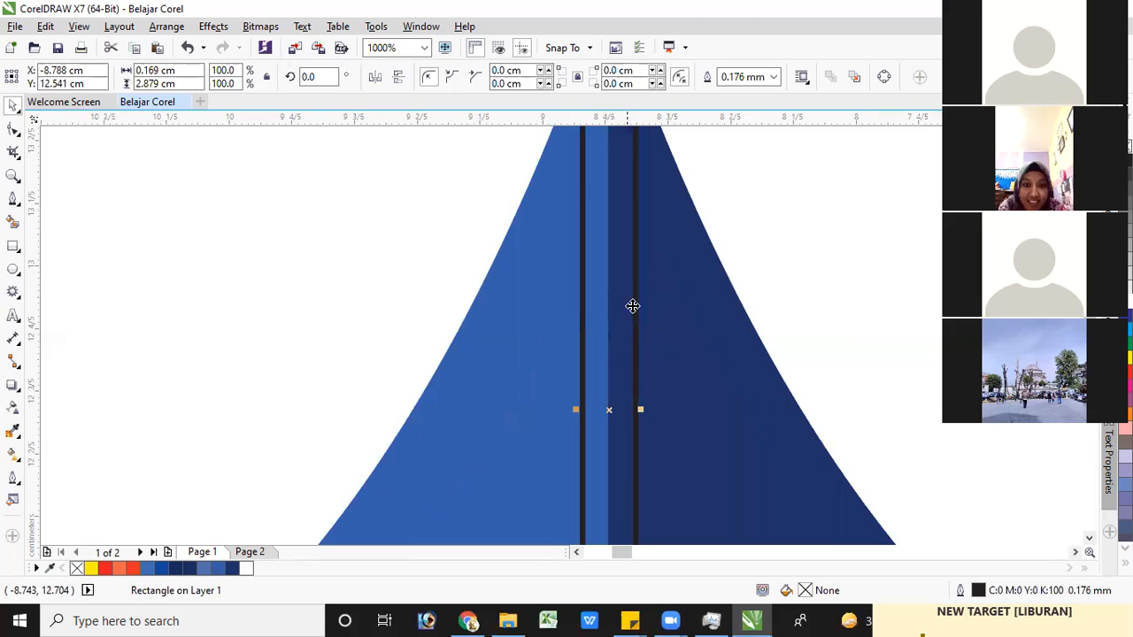
{"action": "scroll", "coordinate": [634, 256], "scroll_direction": "down", "scroll_amount": 1}
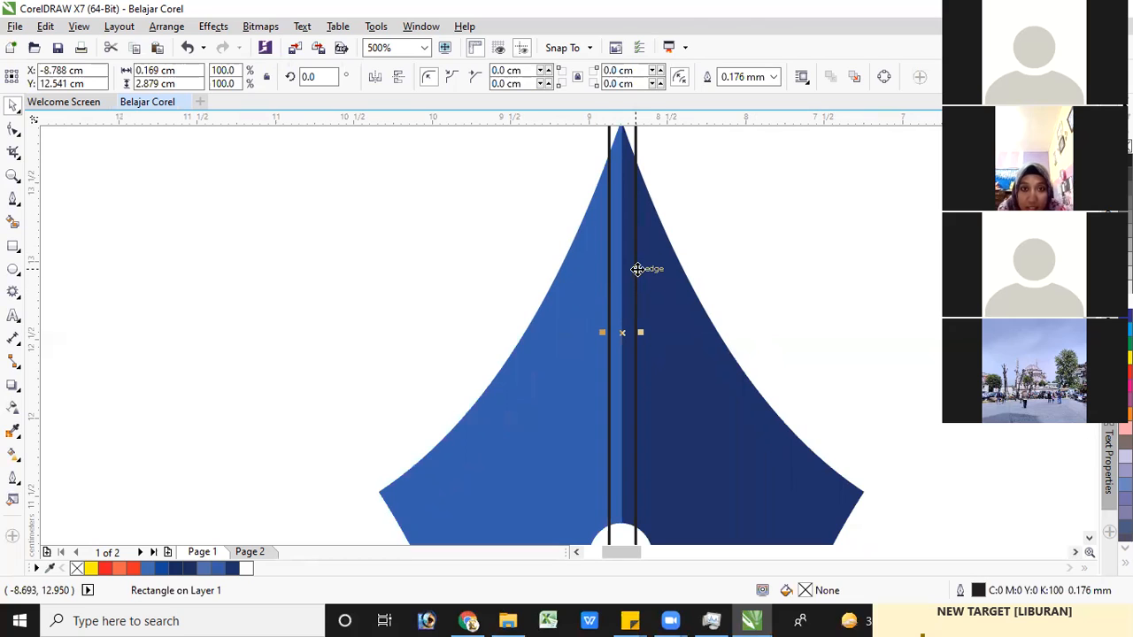
Trim the navy half of the nib with the repositioned narrow rectangle
{"action": "left_click", "coordinate": [688, 397], "text": "shift"}
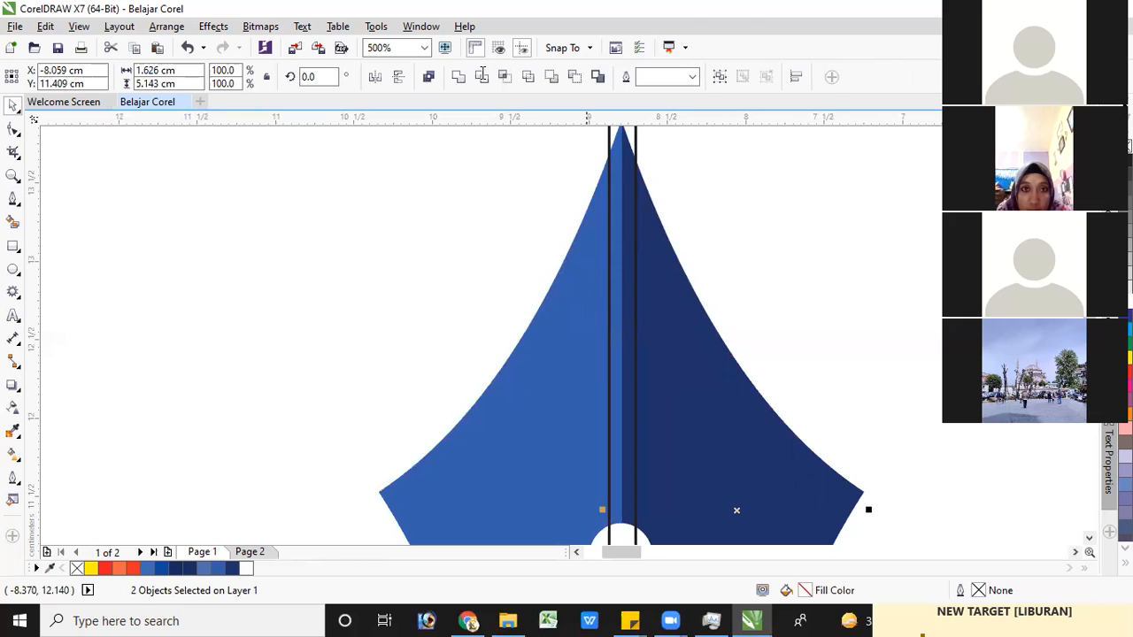
{"action": "left_click", "coordinate": [482, 75]}
{"action": "left_click", "coordinate": [614, 176]}
{"action": "left_click", "coordinate": [543, 175]}
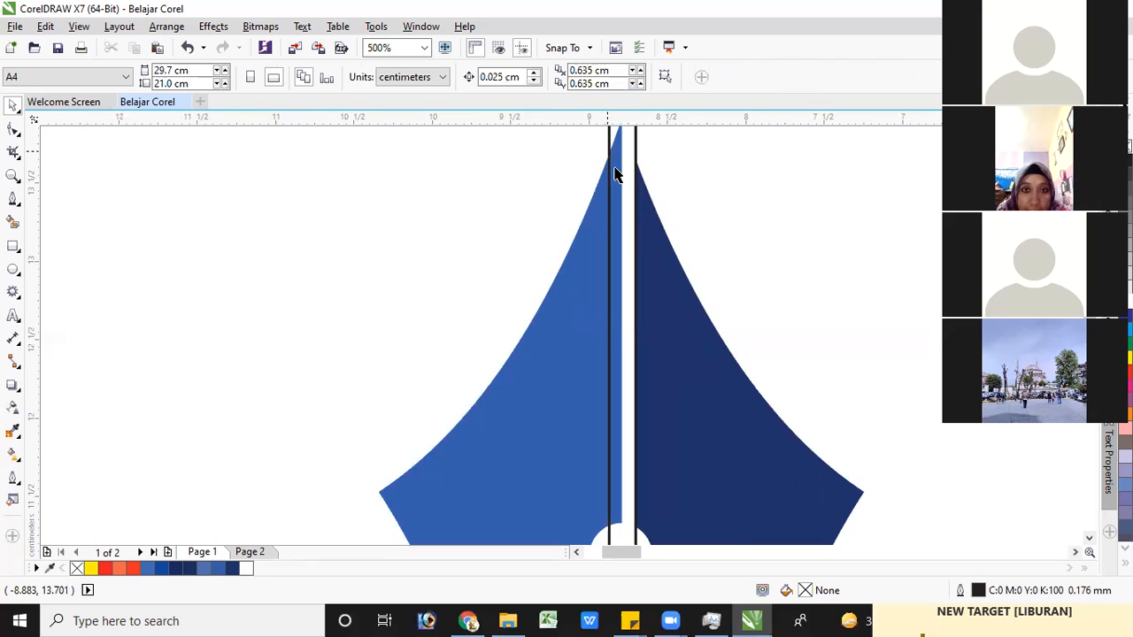
Trim the lighter blue half of the nib with the same narrow rectangle
{"action": "left_click", "coordinate": [614, 172]}
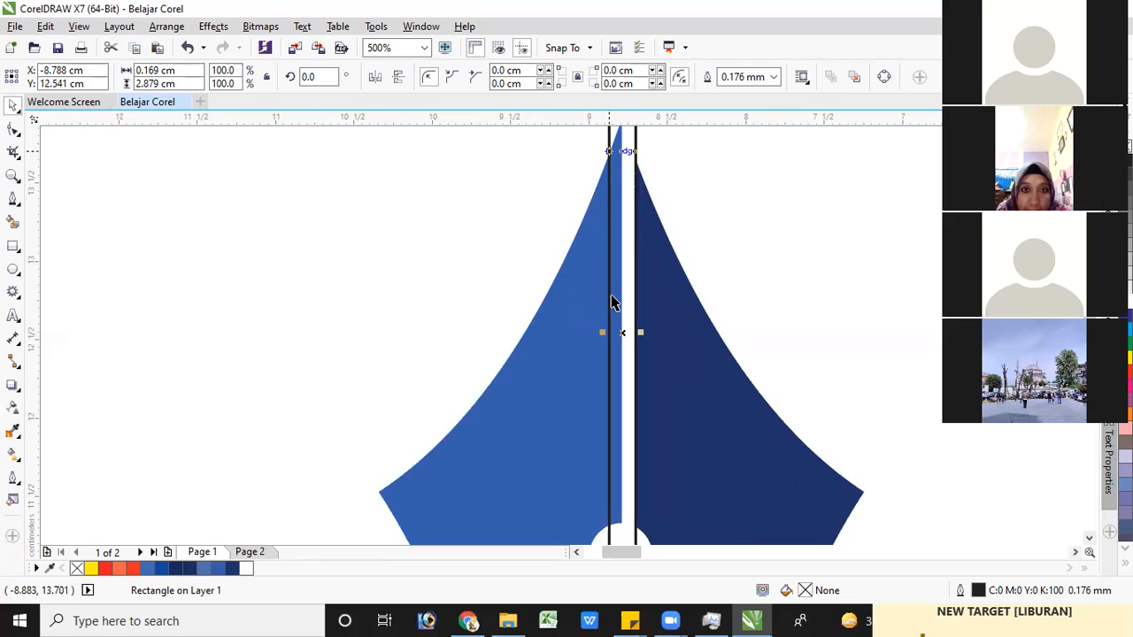
{"action": "left_click", "coordinate": [556, 381], "text": "shift"}
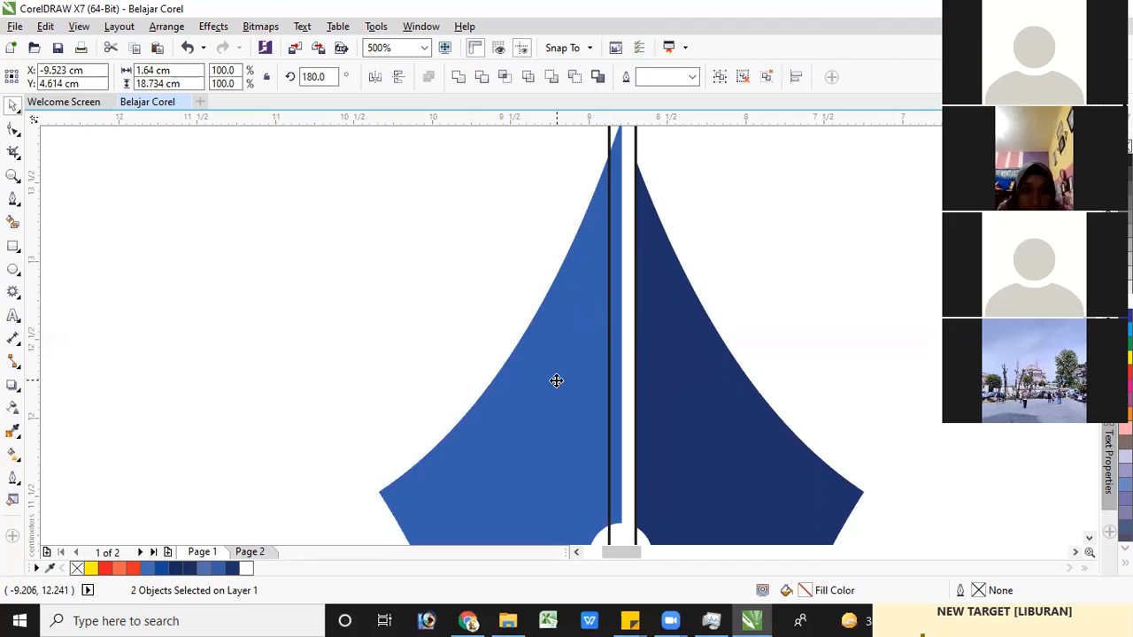
{"action": "left_click", "coordinate": [481, 78]}
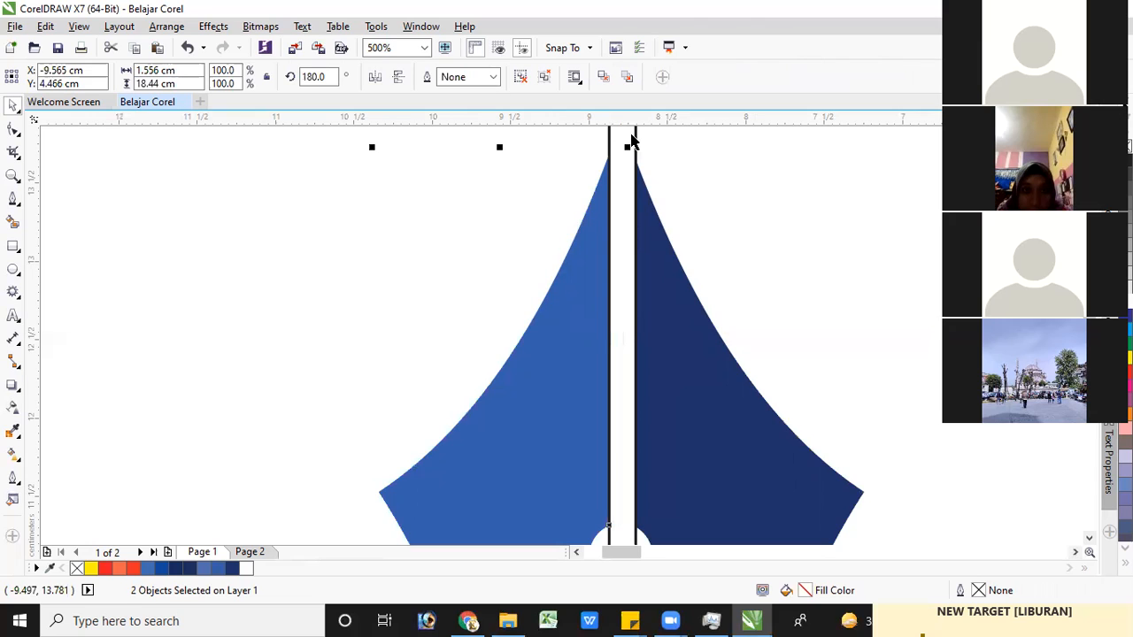
Move the narrow rectangle out of the slit to beside the nib and delete it
{"action": "left_click", "coordinate": [637, 135]}
{"action": "left_click_drag", "start_coordinate": [637, 135], "coordinate": [373, 173]}
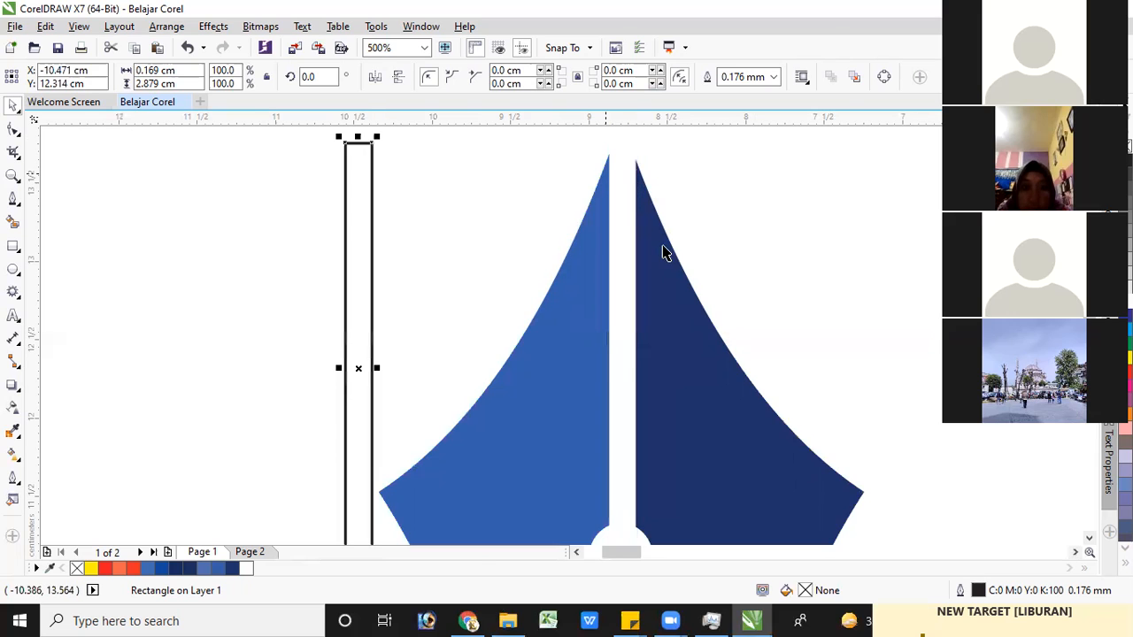
{"action": "scroll", "coordinate": [664, 253], "scroll_direction": "down", "scroll_amount": 4}
{"action": "scroll", "coordinate": [595, 235], "scroll_direction": "down", "scroll_amount": 2}
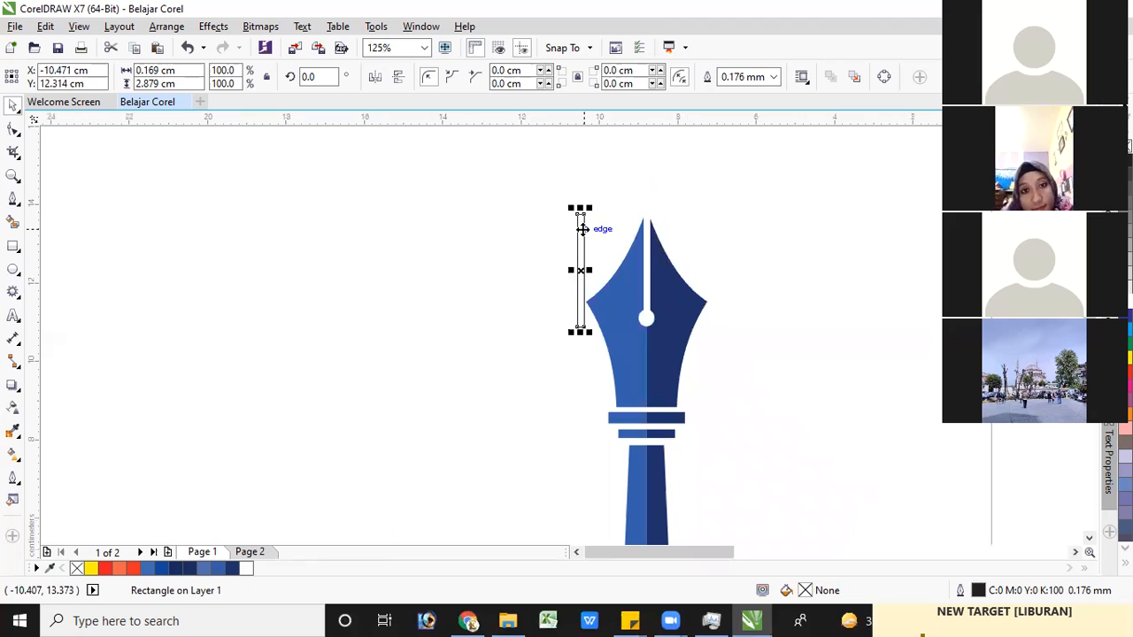
{"action": "key", "text": "Delete"}
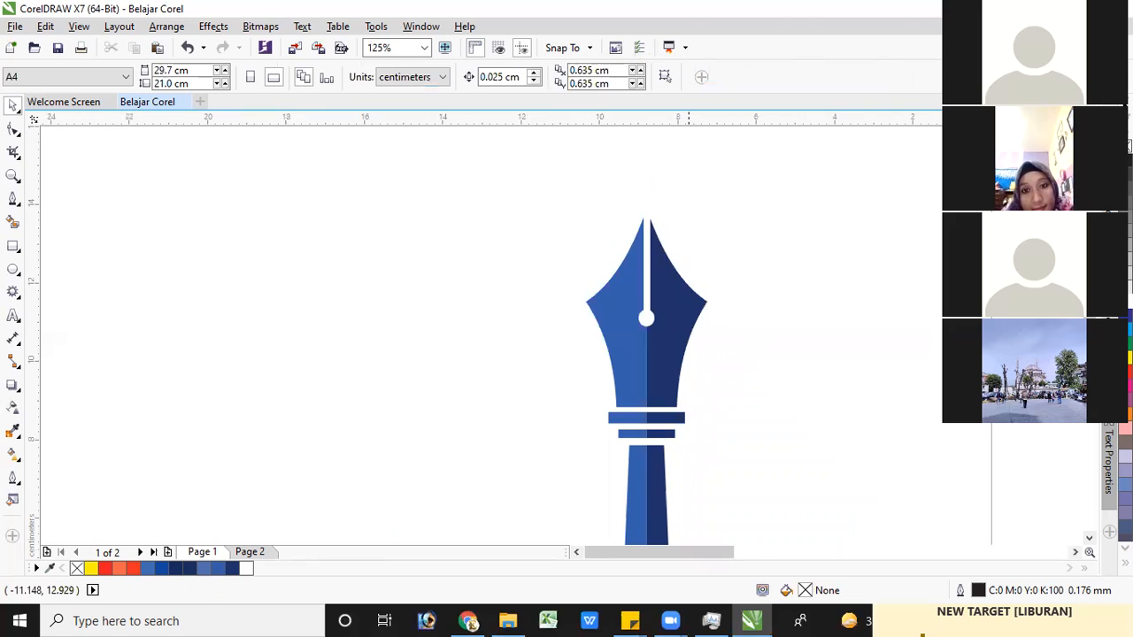
Start an artistic text object in the blank area beside the page, next to the Graphic Design logo
{"action": "scroll", "coordinate": [646, 336], "scroll_direction": "down", "scroll_amount": 1}
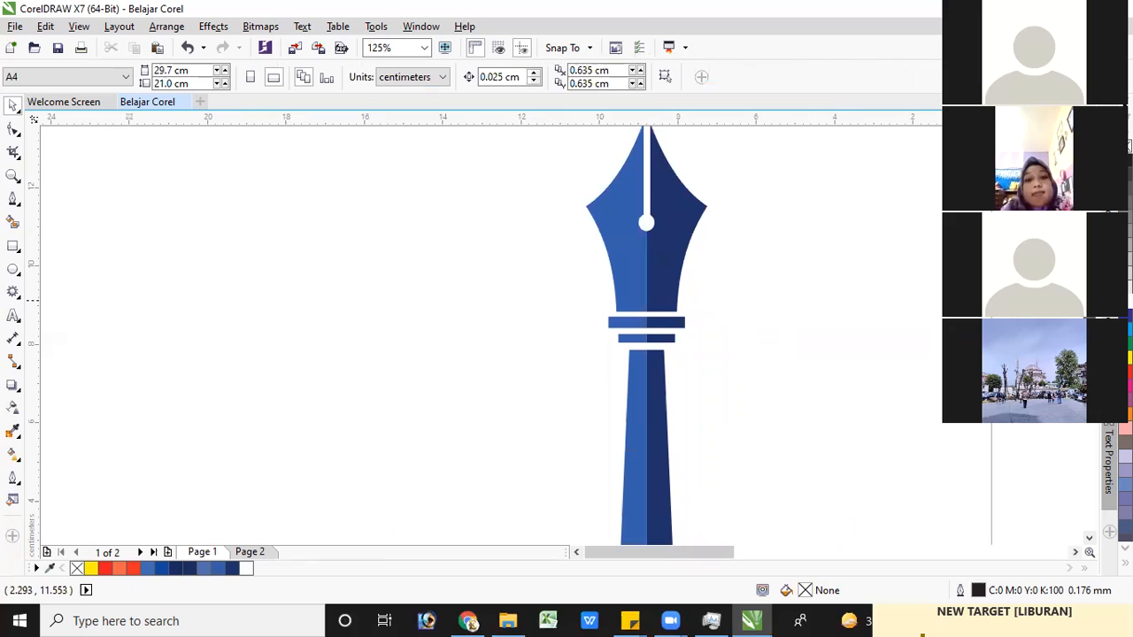
{"action": "scroll", "coordinate": [646, 336], "scroll_direction": "down", "scroll_amount": 1}
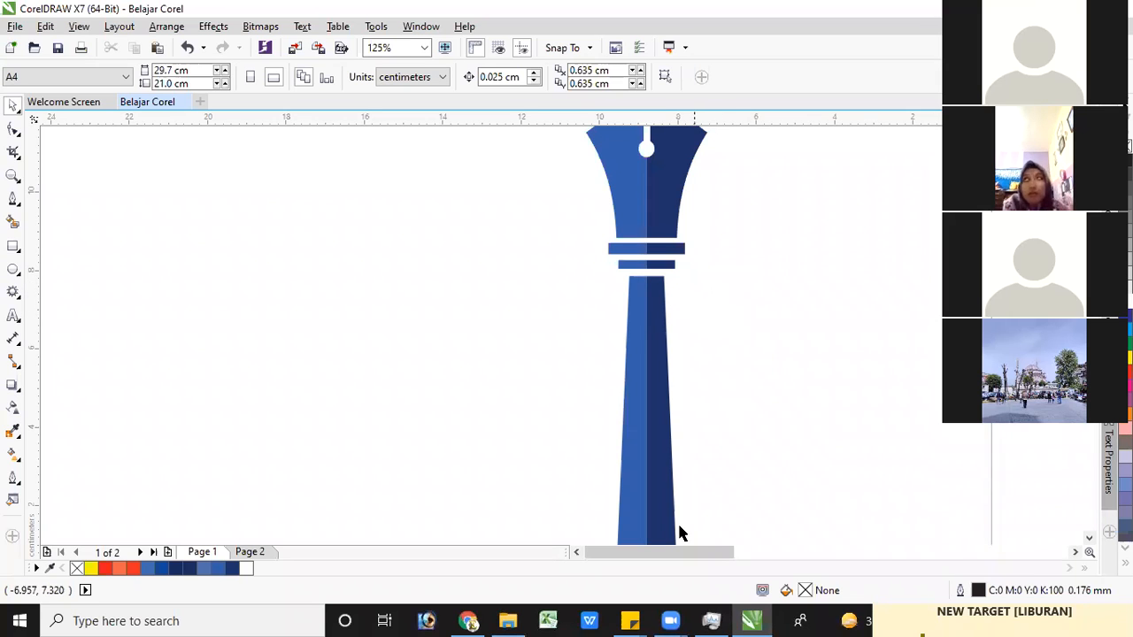
{"action": "mouse_move", "coordinate": [711, 553]}
{"action": "left_mouse_down"}
{"action": "mouse_move", "coordinate": [770, 553]}
{"action": "mouse_move", "coordinate": [725, 552]}
{"action": "left_mouse_up"}
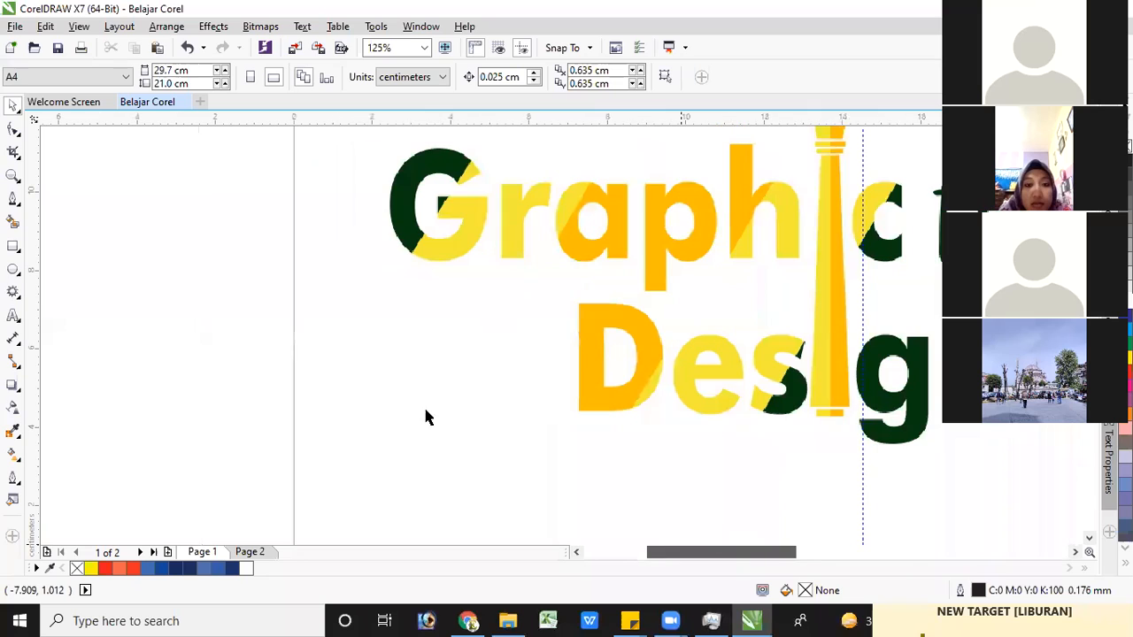
{"action": "left_click", "coordinate": [15, 317]}
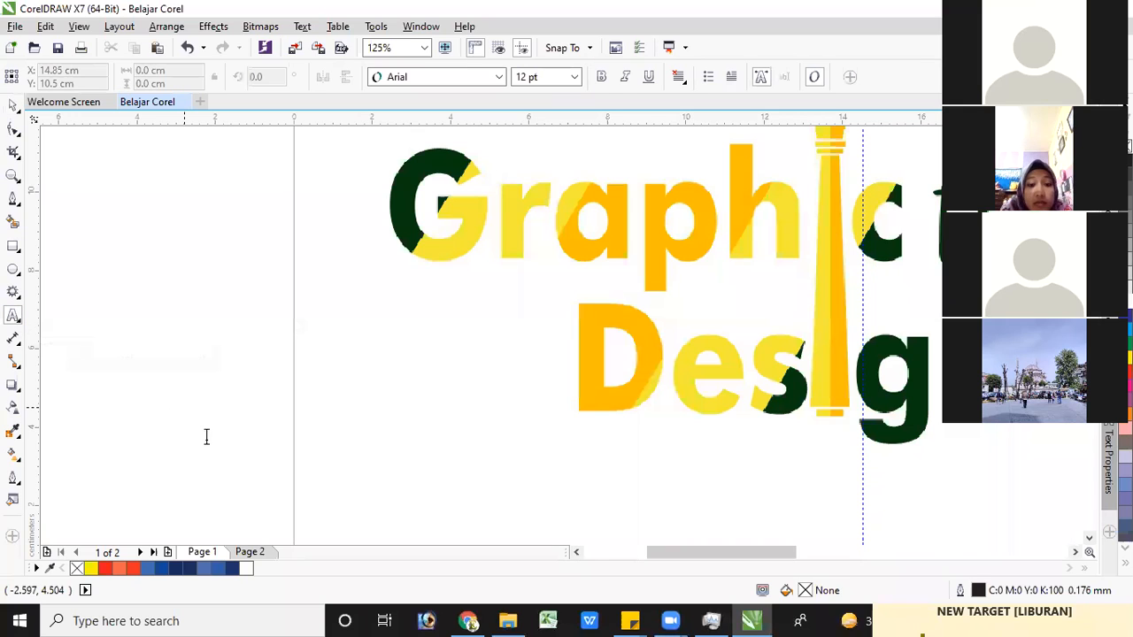
{"action": "left_click", "coordinate": [181, 405]}
{"action": "type", "text": "Be"}
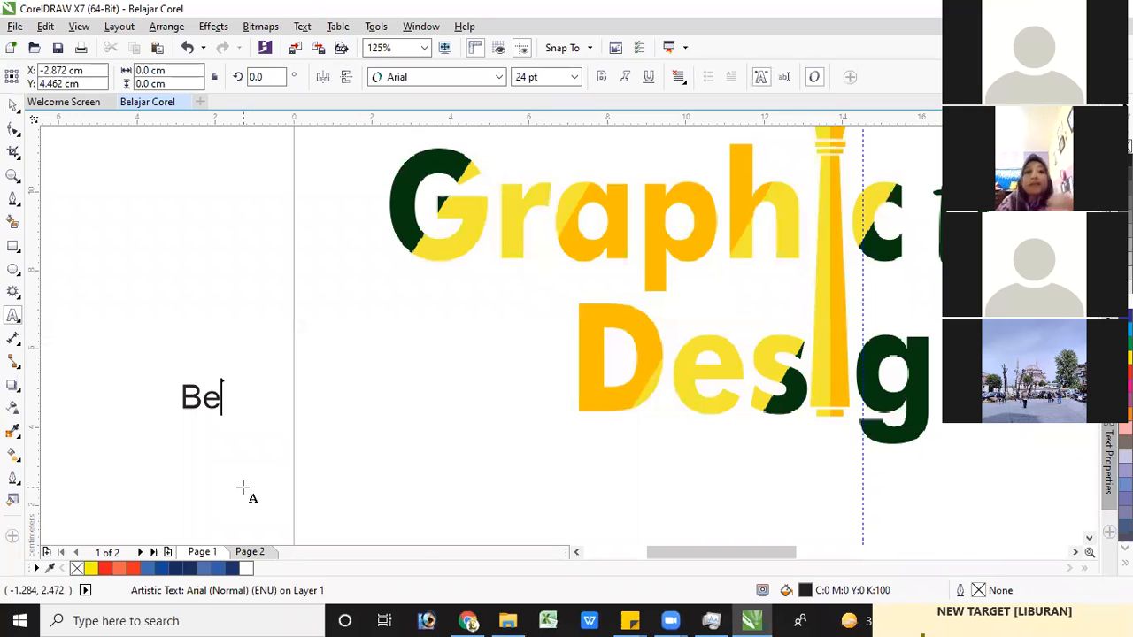
{"action": "type", "text": ";a"}
{"action": "key", "text": "BackSpace"}
{"action": "key", "text": "BackSpace"}
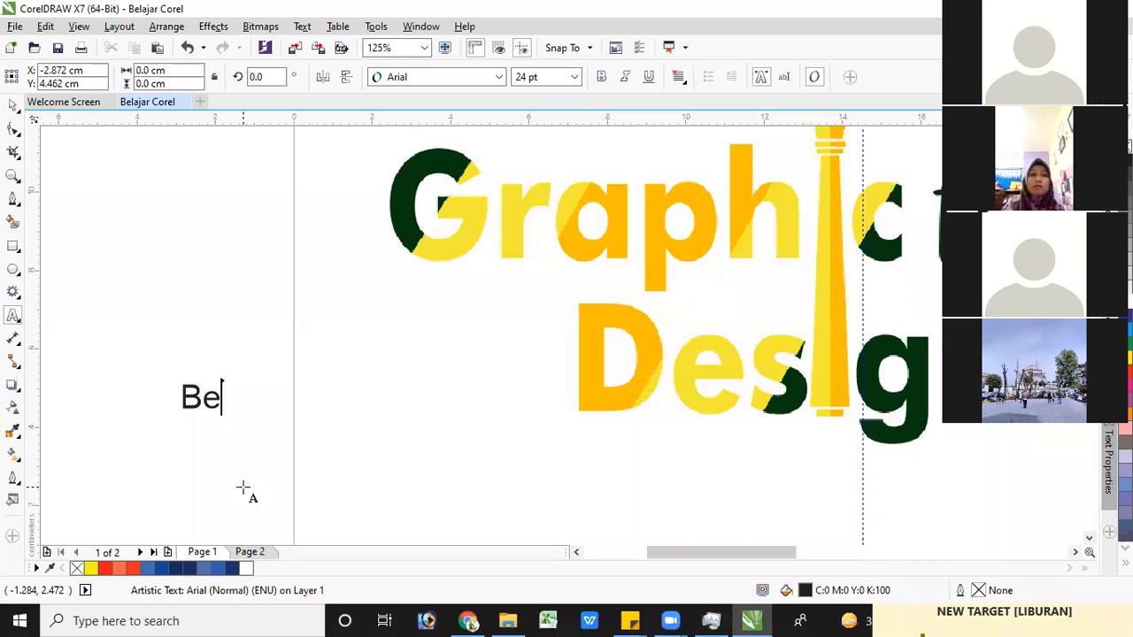
{"action": "key", "text": "BackSpace"}
{"action": "key", "text": "BackSpace"}
Enter four separate lines of artistic text: a person's first name, "Habis", "Wisuda" and "Nikah"
{"action": "type", "text": "Sa"}
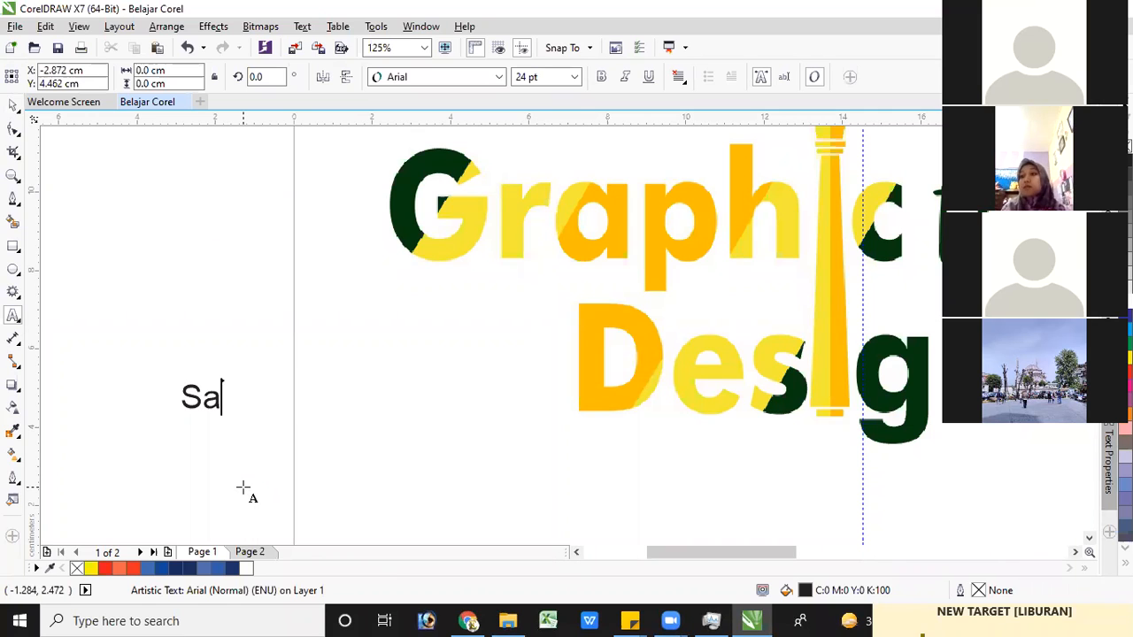
{"action": "type", "text": "ndi"}
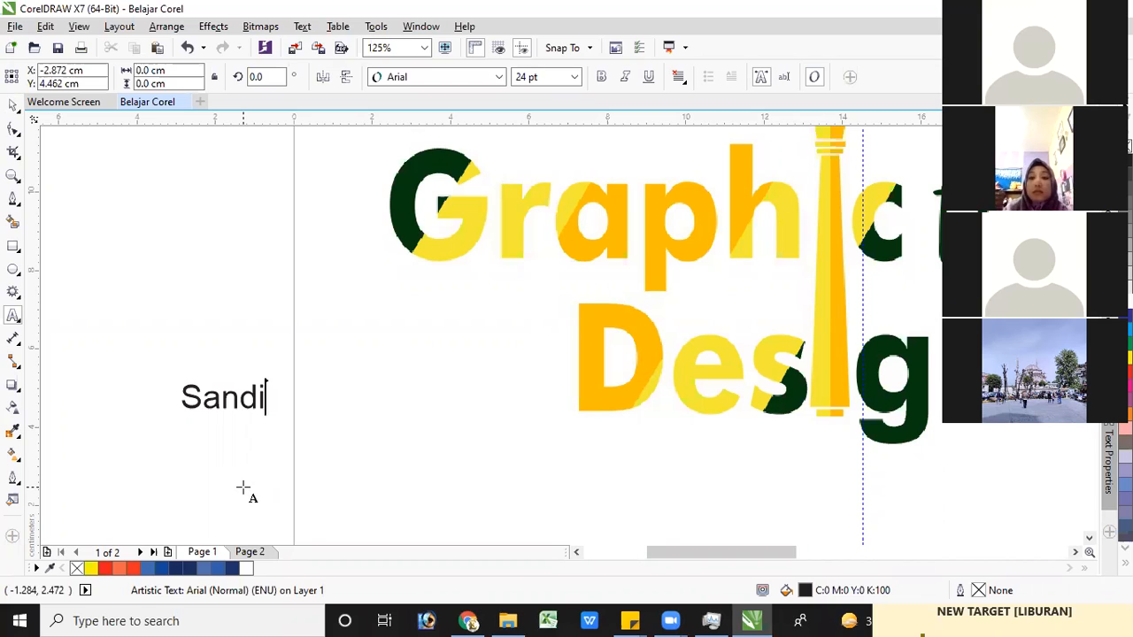
{"action": "key", "text": "Return"}
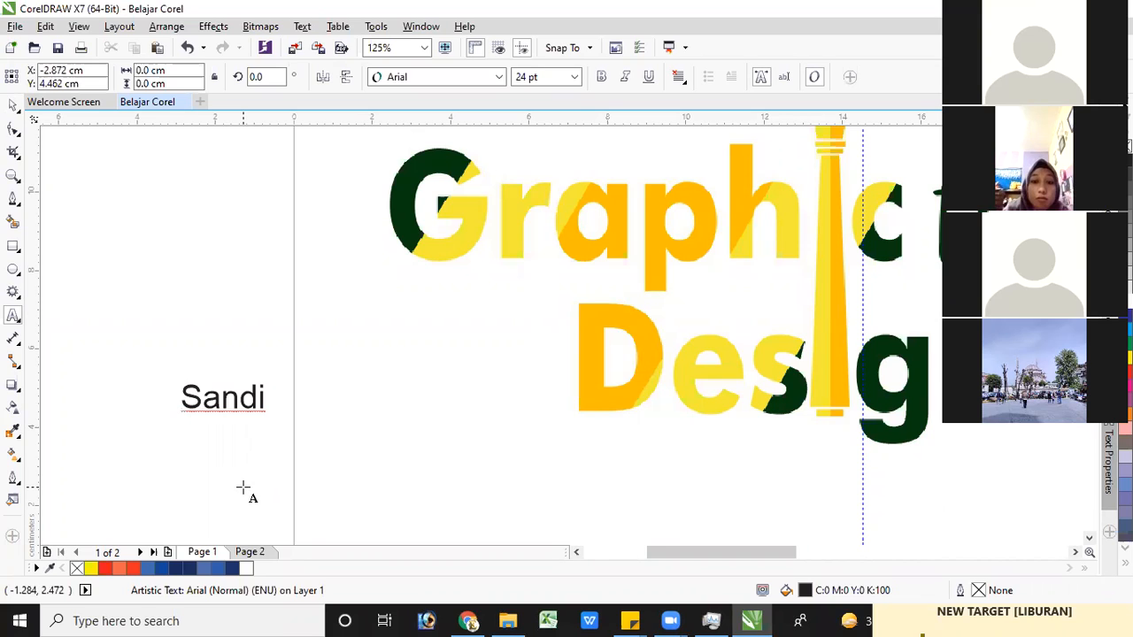
{"action": "type", "text": "Habis"}
{"action": "key", "text": "Return"}
{"action": "type", "text": "Wisuda"}
{"action": "key", "text": "Return"}
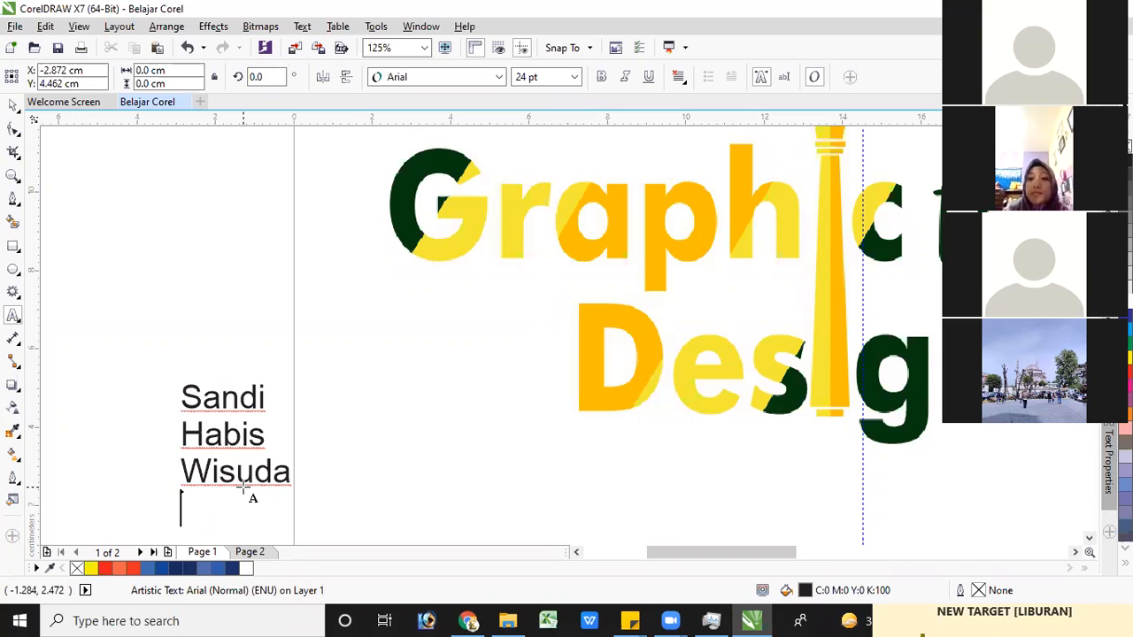
{"action": "type", "text": "Nikah"}
Set all four lines of the text in the Babylon5 font and centre-align them
{"action": "key", "text": "ctrl+a"}
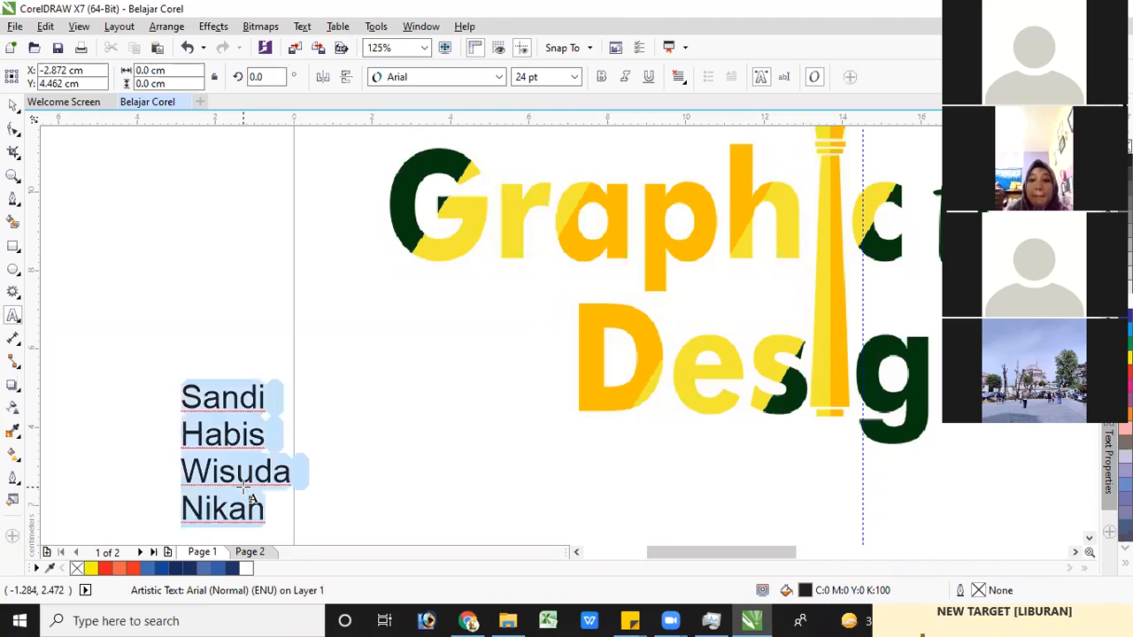
{"action": "left_click", "coordinate": [498, 78]}
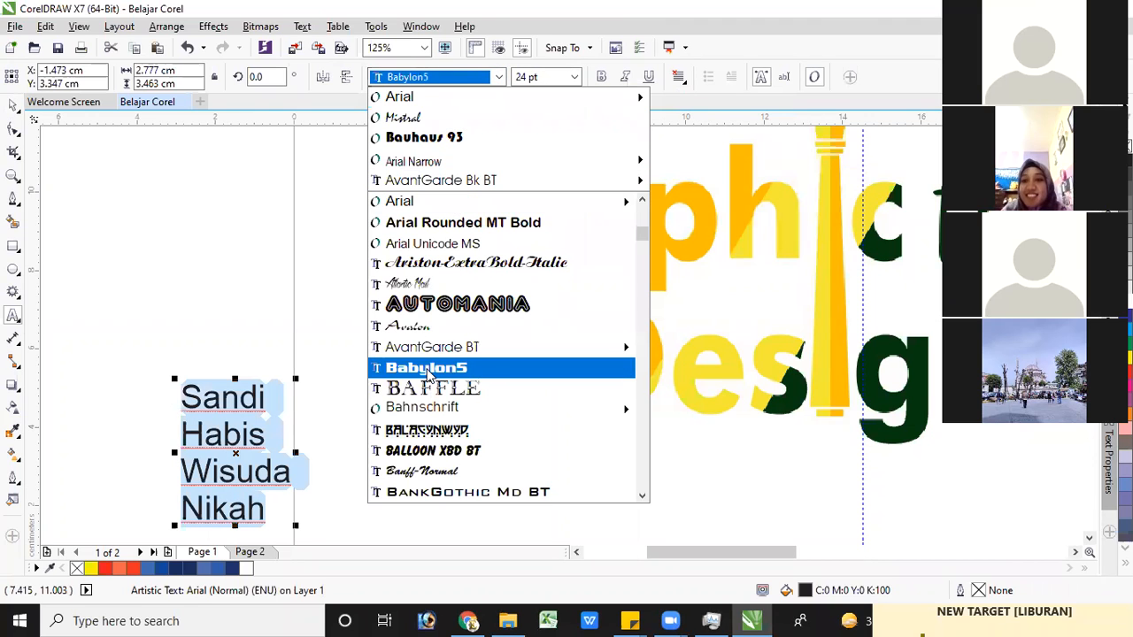
{"action": "left_click", "coordinate": [428, 370]}
{"action": "key", "text": "ctrl+space"}
{"action": "left_click_drag", "start_coordinate": [220, 410], "coordinate": [198, 275]}
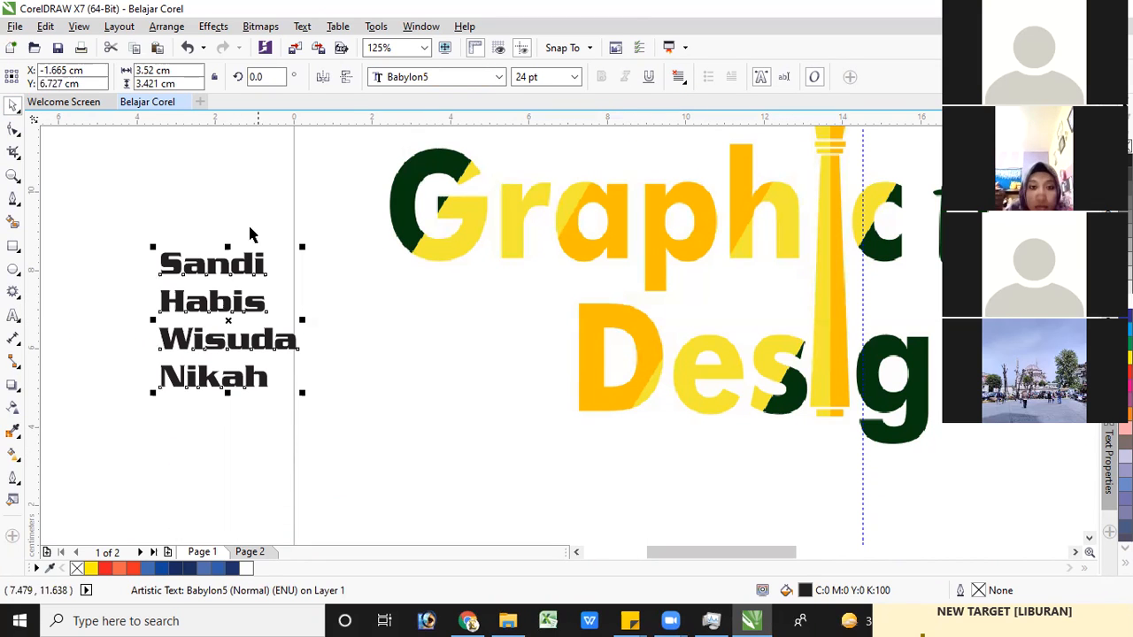
{"action": "left_click", "coordinate": [684, 82]}
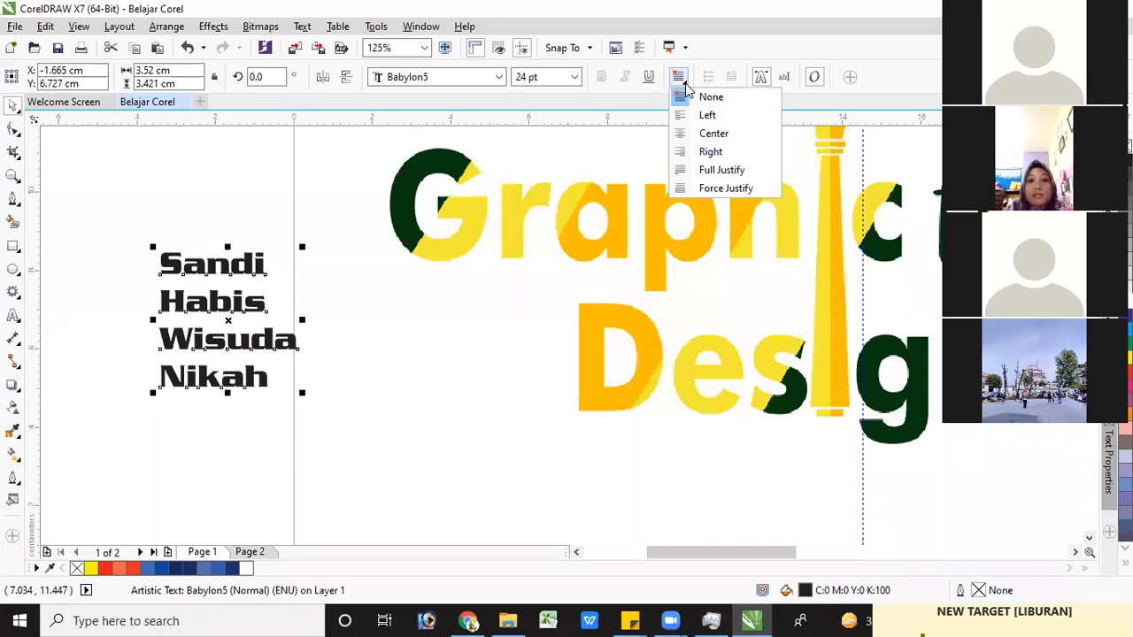
{"action": "left_click", "coordinate": [713, 133]}
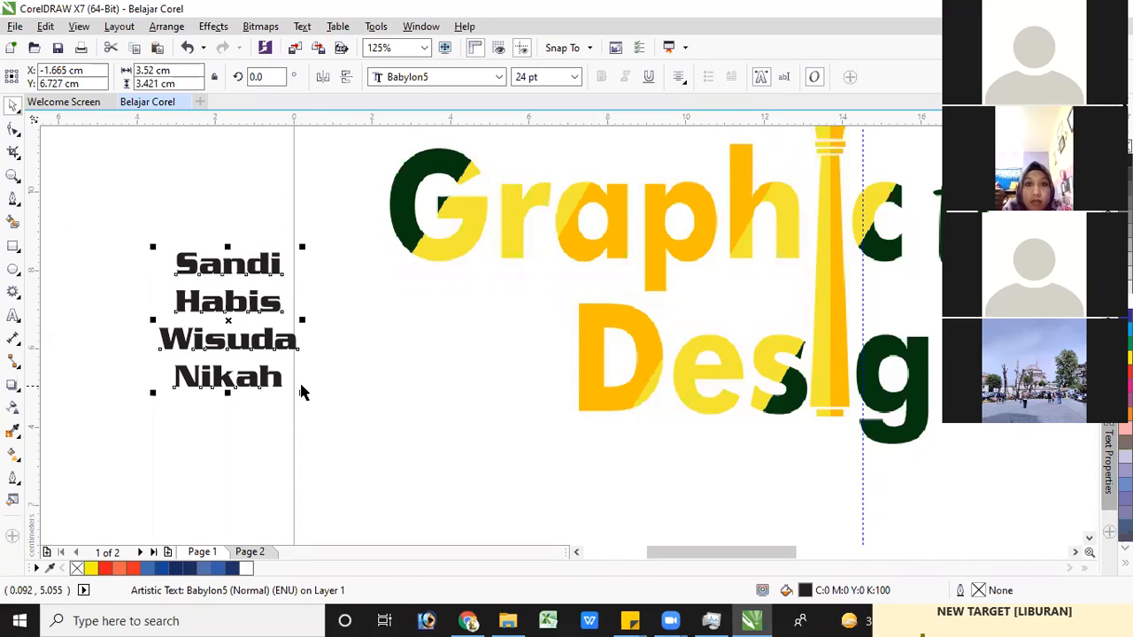
Enlarge the four-line text to about 37 pt, placed at about X -1.106 cm, Y 5.475 cm, and fill it navy blue
{"action": "left_click_drag", "start_coordinate": [303, 393], "coordinate": [378, 466]}
{"action": "left_click_drag", "start_coordinate": [273, 281], "coordinate": [257, 294]}
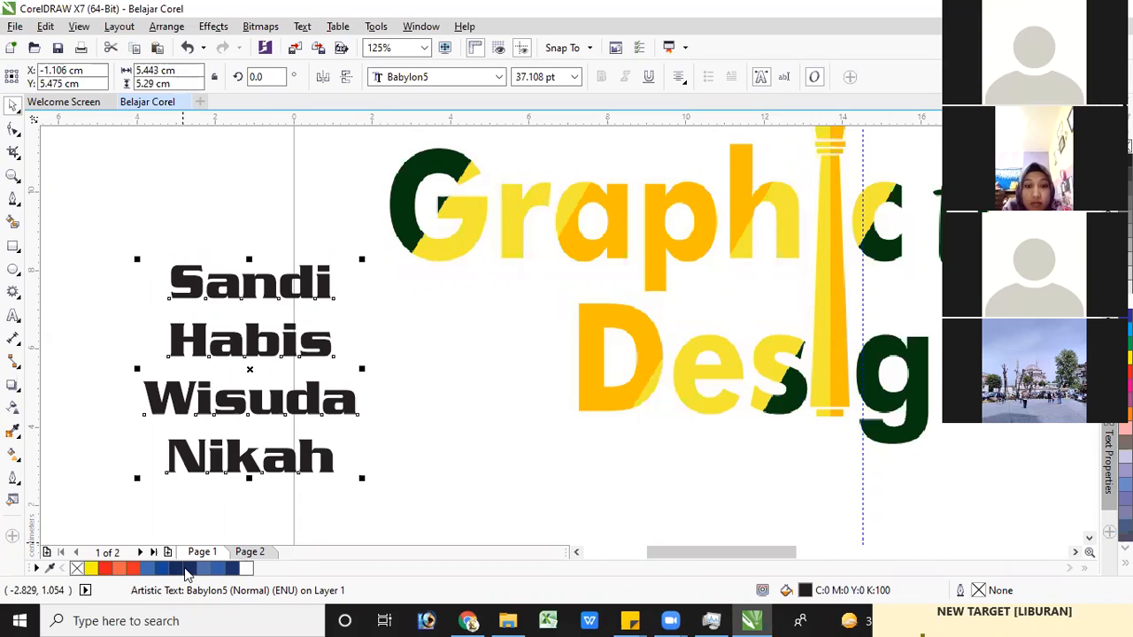
{"action": "left_click", "coordinate": [236, 569]}
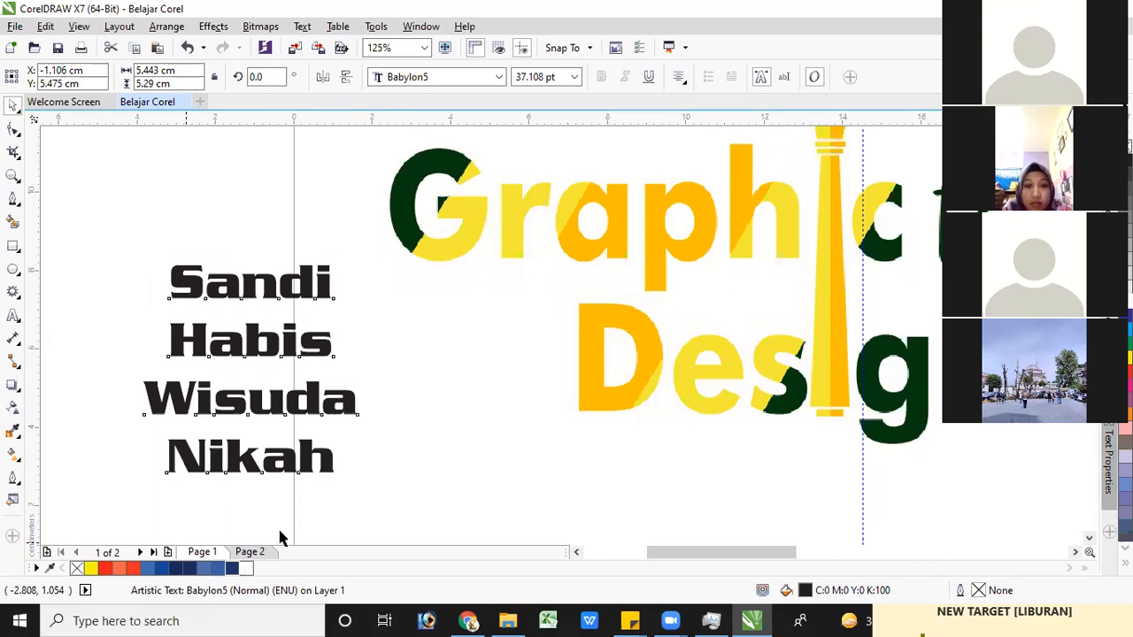
{"action": "left_click", "coordinate": [457, 168]}
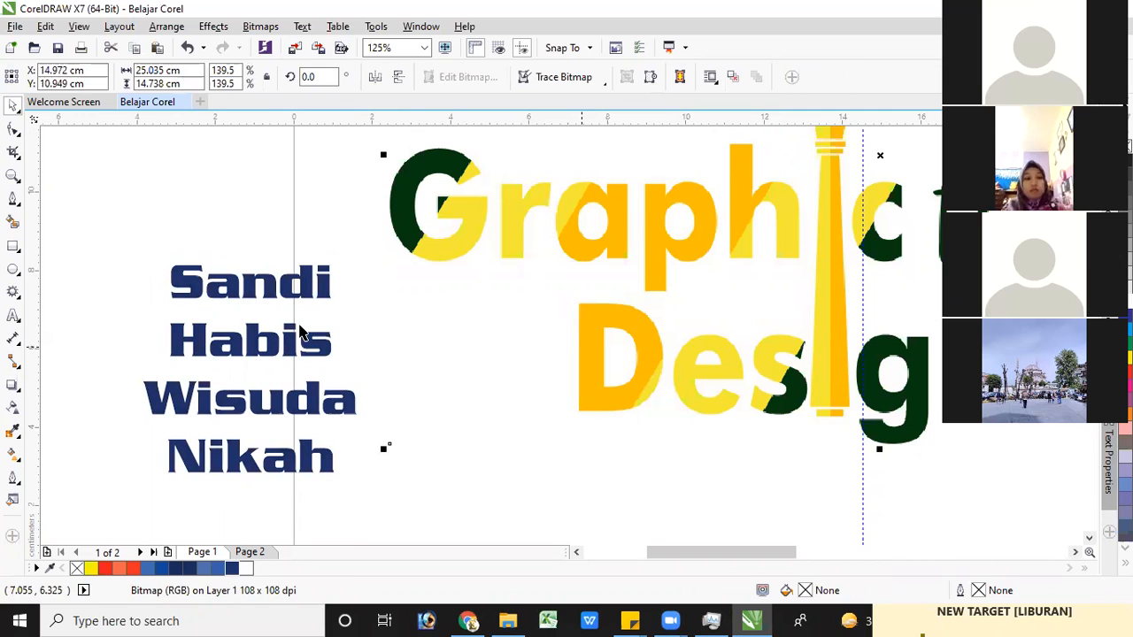
Draw a yellow-filled rectangle about 2.3 by 7.2 cm over the first letters of the text lines and rotate it about 20° clockwise
{"action": "left_click", "coordinate": [13, 248]}
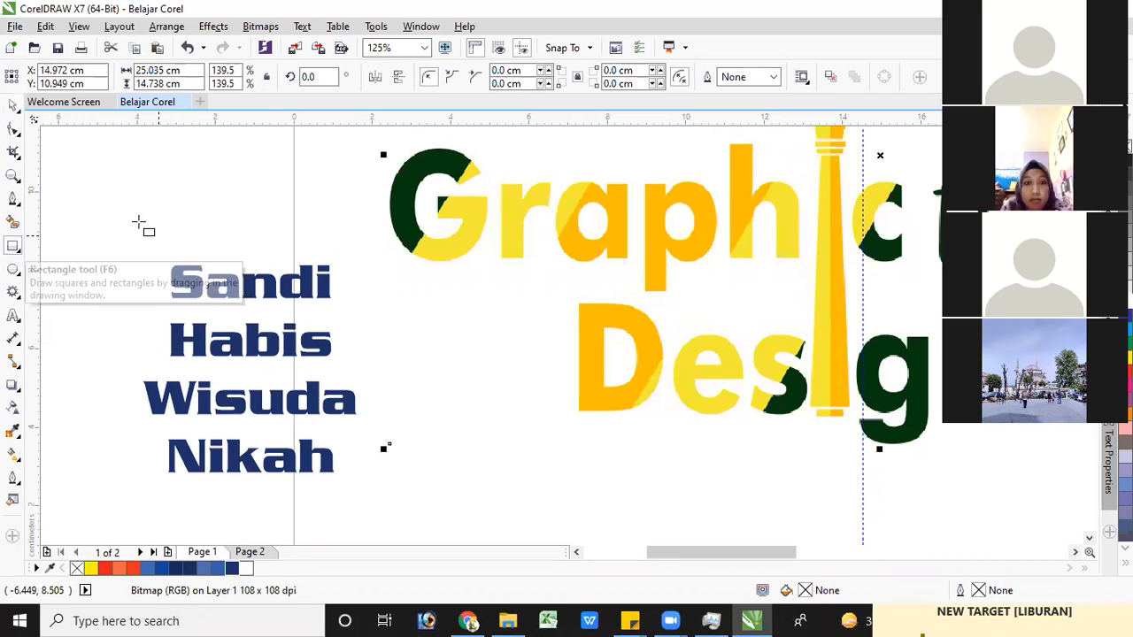
{"action": "mouse_move", "coordinate": [120, 228]}
{"action": "left_mouse_down"}
{"action": "mouse_move", "coordinate": [203, 327]}
{"action": "mouse_move", "coordinate": [219, 522]}
{"action": "mouse_move", "coordinate": [213, 511]}
{"action": "left_mouse_up"}
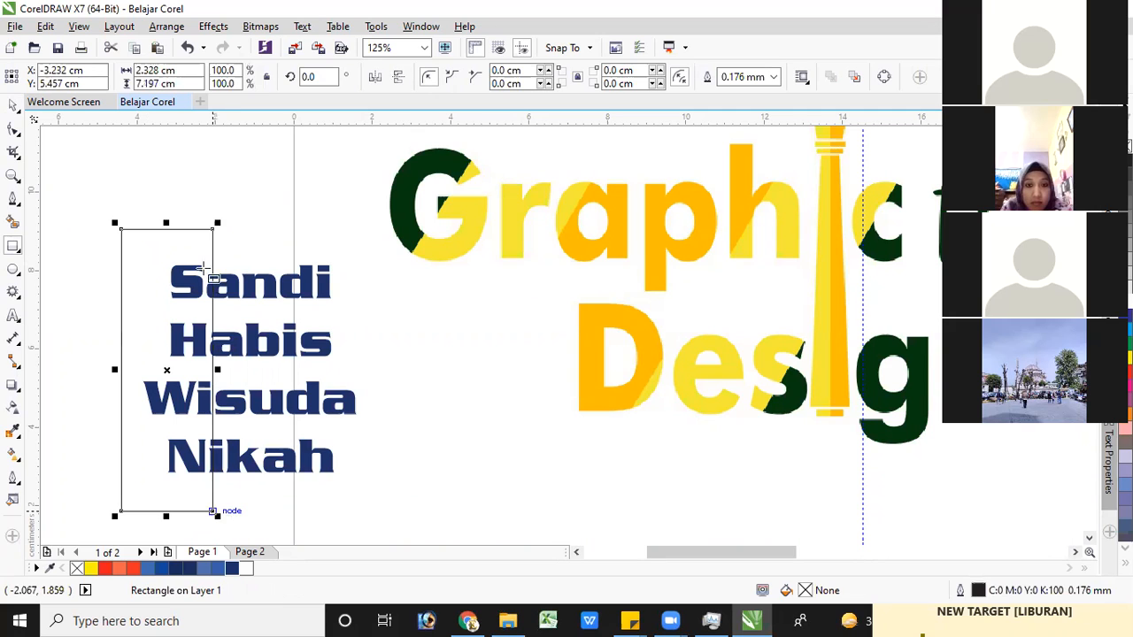
{"action": "left_click", "coordinate": [97, 569]}
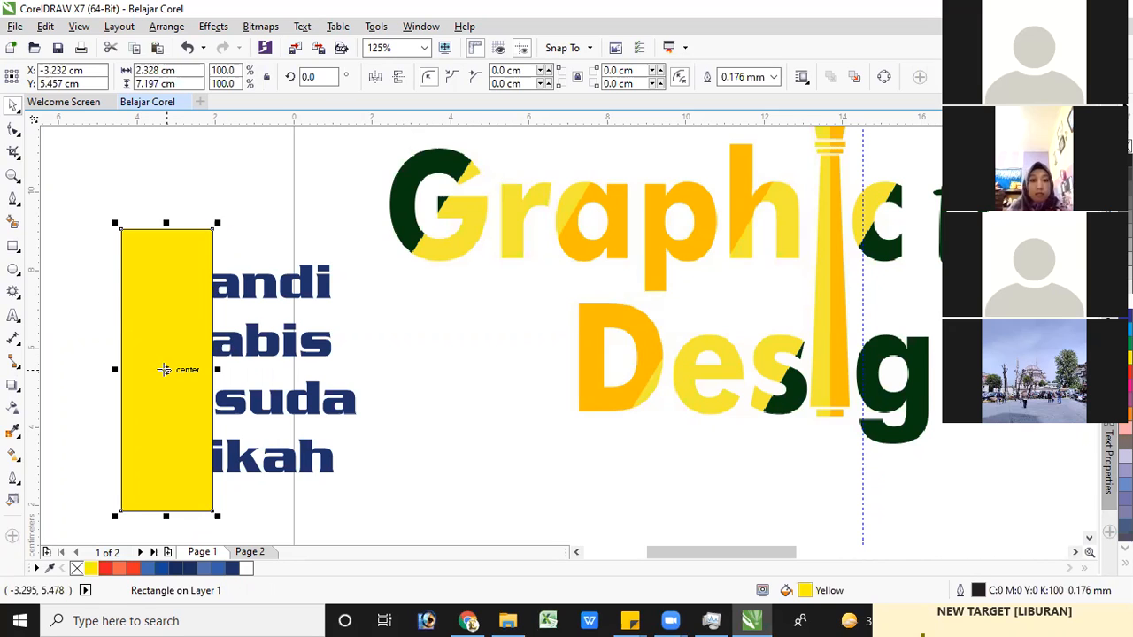
{"action": "left_click", "coordinate": [164, 369]}
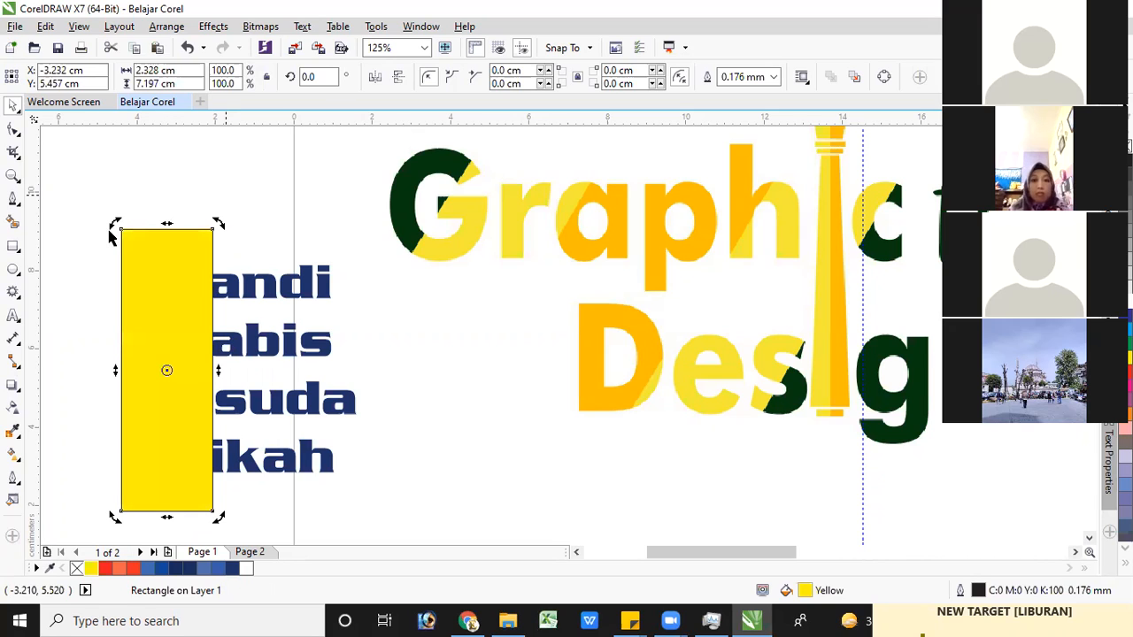
{"action": "left_click_drag", "start_coordinate": [216, 221], "coordinate": [272, 248]}
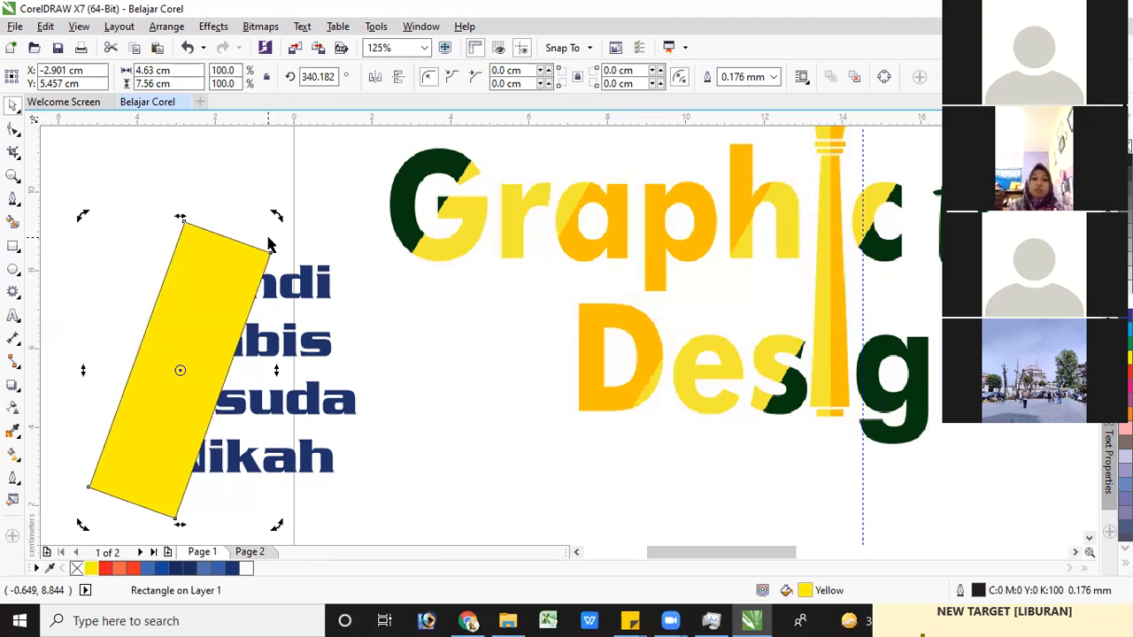
Intersect the tilted rectangle with the navy text and move the rectangle off the lettering, to about X -5.717 cm, Y 7.298 cm
{"action": "left_click", "coordinate": [308, 285], "text": "shift"}
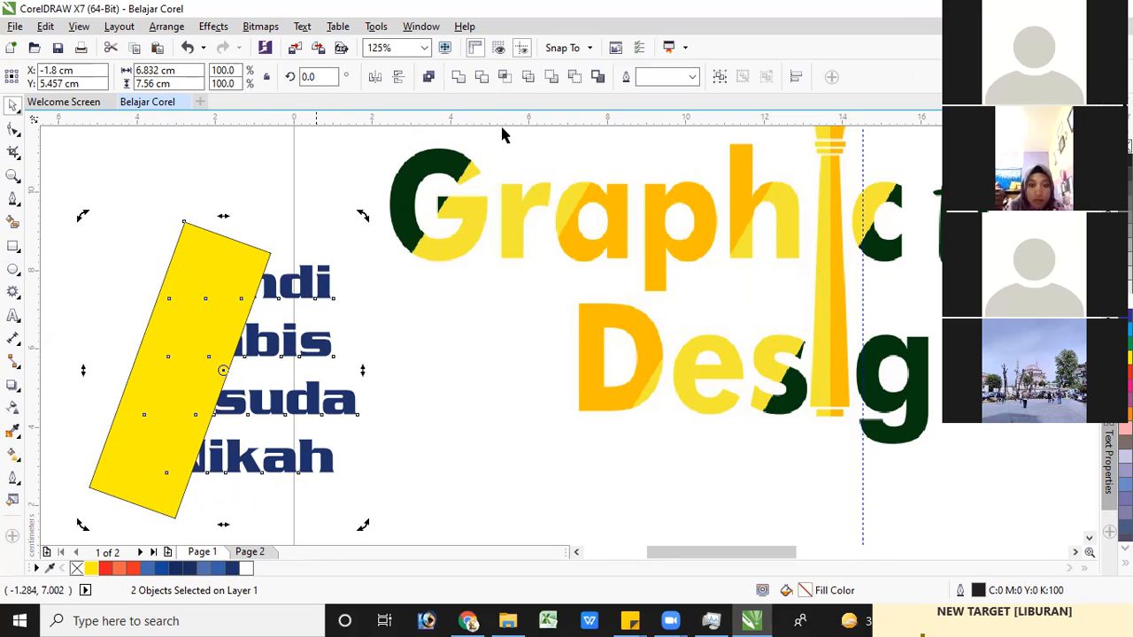
{"action": "left_click", "coordinate": [504, 78]}
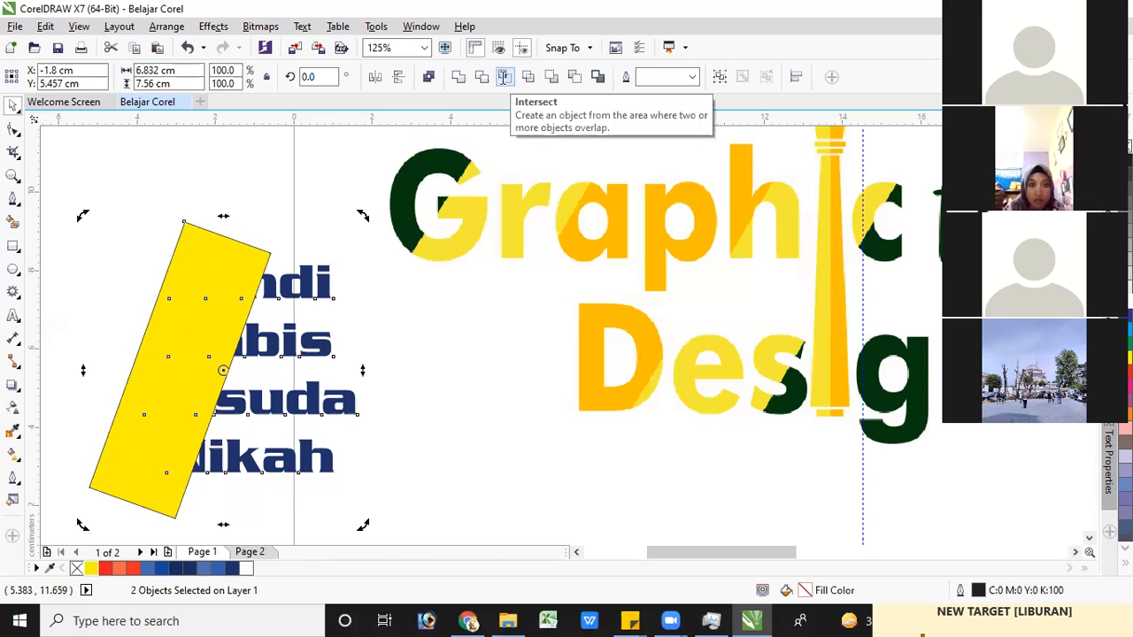
{"action": "left_click", "coordinate": [197, 231]}
{"action": "left_click_drag", "start_coordinate": [200, 234], "coordinate": [172, 221]}
{"action": "left_click_drag", "start_coordinate": [89, 160], "coordinate": [90, 160]}
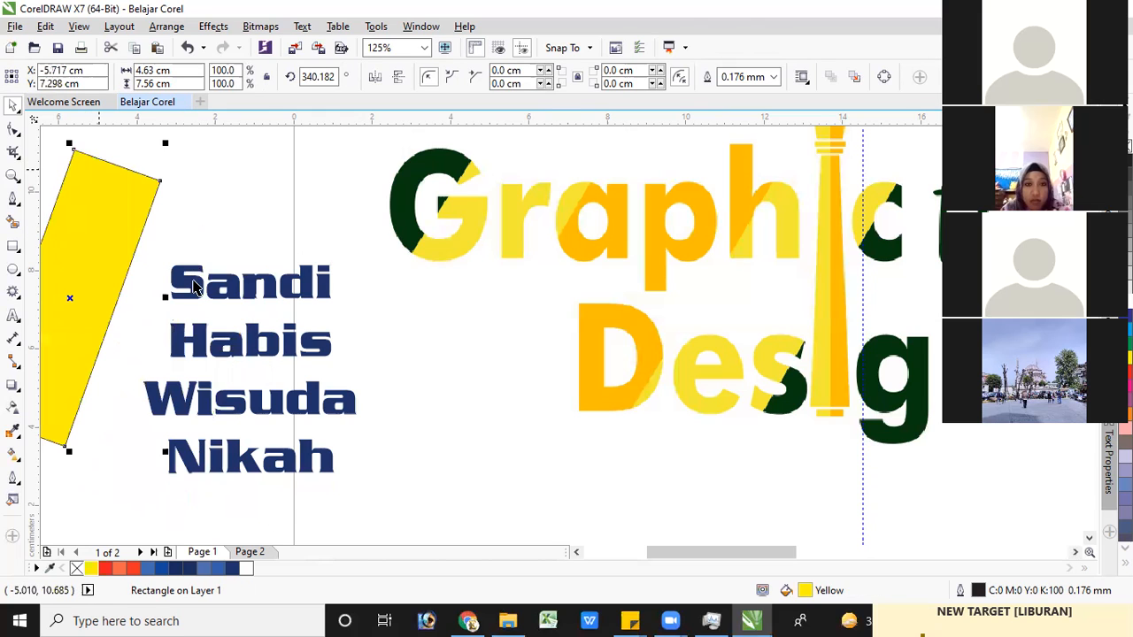
Fill the intersected piece covering the first letters of each line with yellow
{"action": "left_click", "coordinate": [193, 282]}
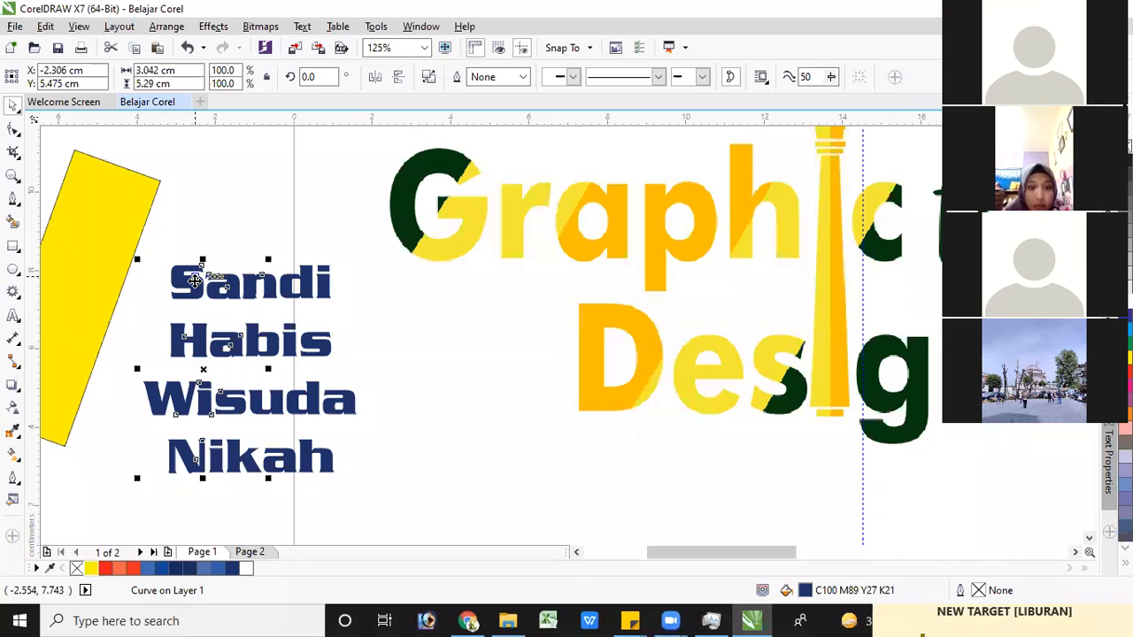
{"action": "left_click", "coordinate": [92, 569]}
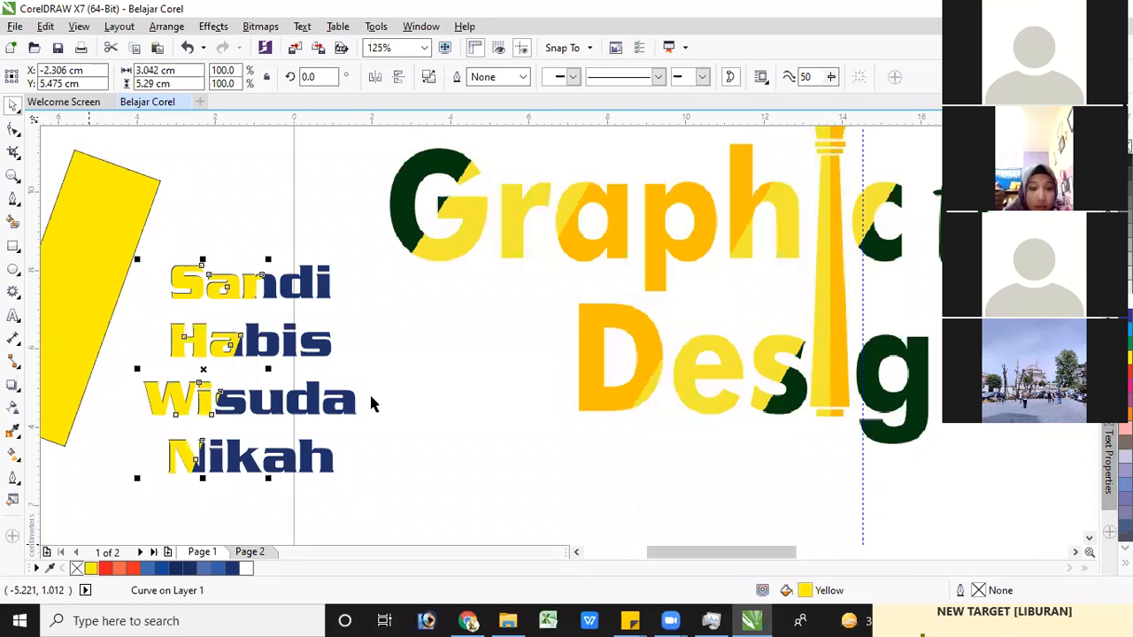
{"action": "left_click", "coordinate": [433, 362]}
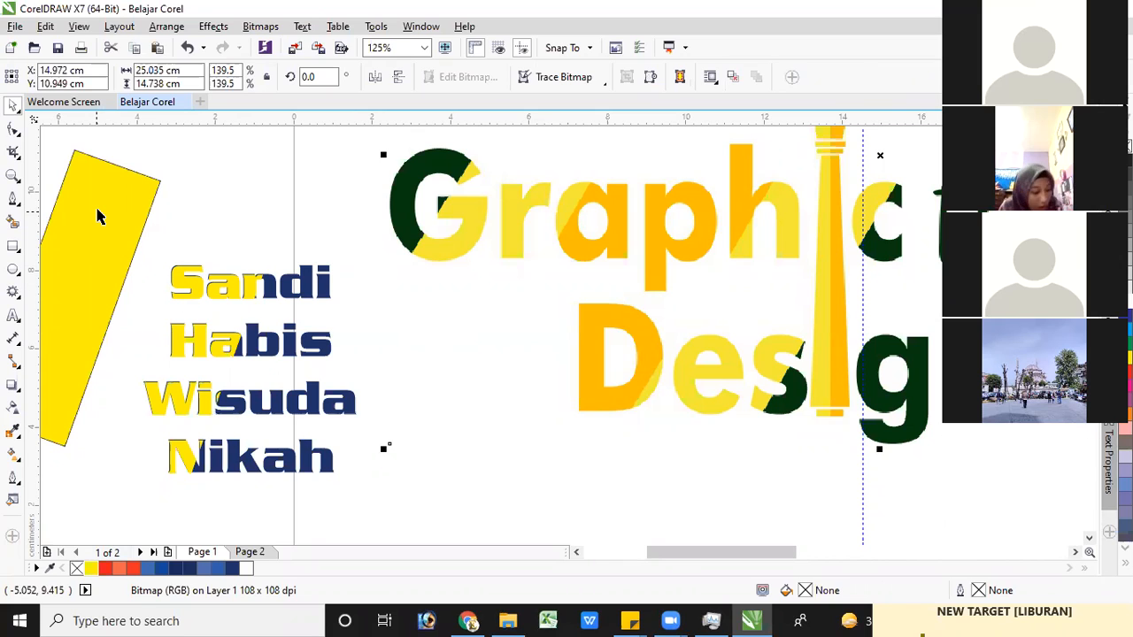
Shift the tilted rectangle slightly, try moving the yellow letter piece off the navy text, and undo the letter piece's move
{"action": "left_click", "coordinate": [101, 175]}
{"action": "mouse_move", "coordinate": [102, 173]}
{"action": "left_mouse_down"}
{"action": "mouse_move", "coordinate": [180, 238]}
{"action": "mouse_move", "coordinate": [239, 247]}
{"action": "mouse_move", "coordinate": [94, 179]}
{"action": "left_mouse_up"}
{"action": "left_click_drag", "start_coordinate": [180, 254], "coordinate": [195, 275]}
{"action": "left_click", "coordinate": [194, 279]}
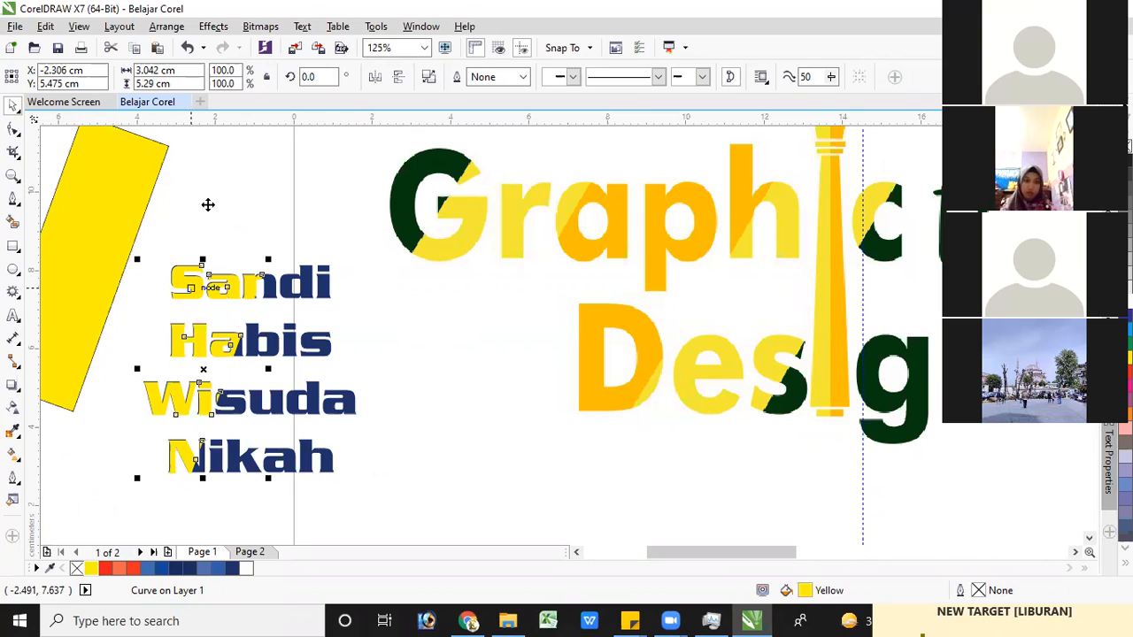
{"action": "left_click_drag", "start_coordinate": [227, 221], "coordinate": [213, 197]}
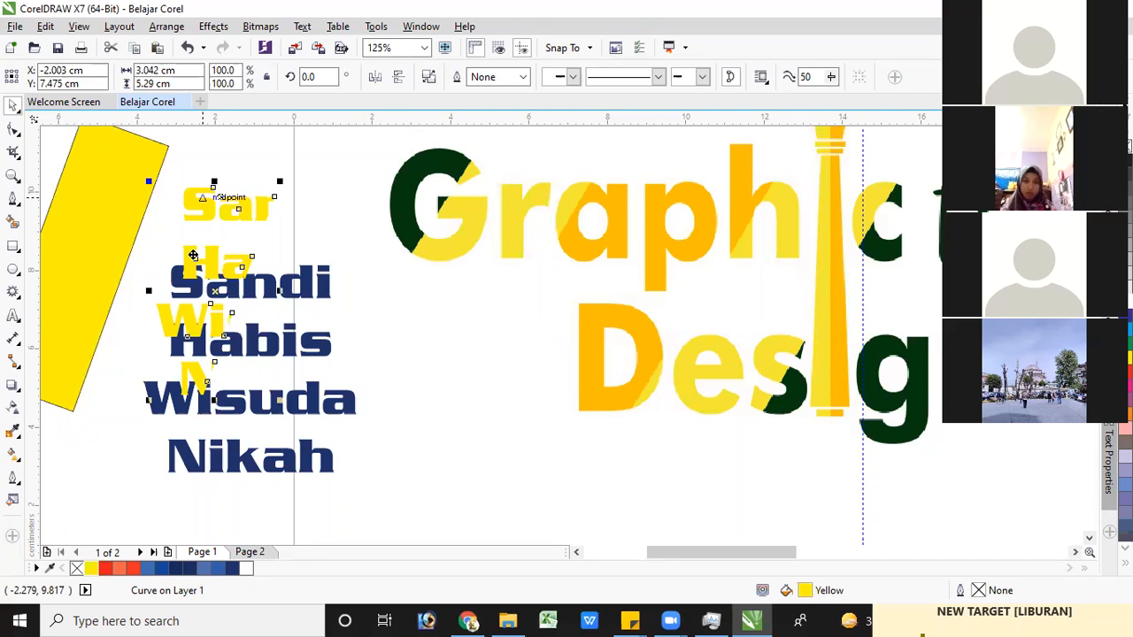
{"action": "left_click_drag", "start_coordinate": [188, 279], "coordinate": [191, 276]}
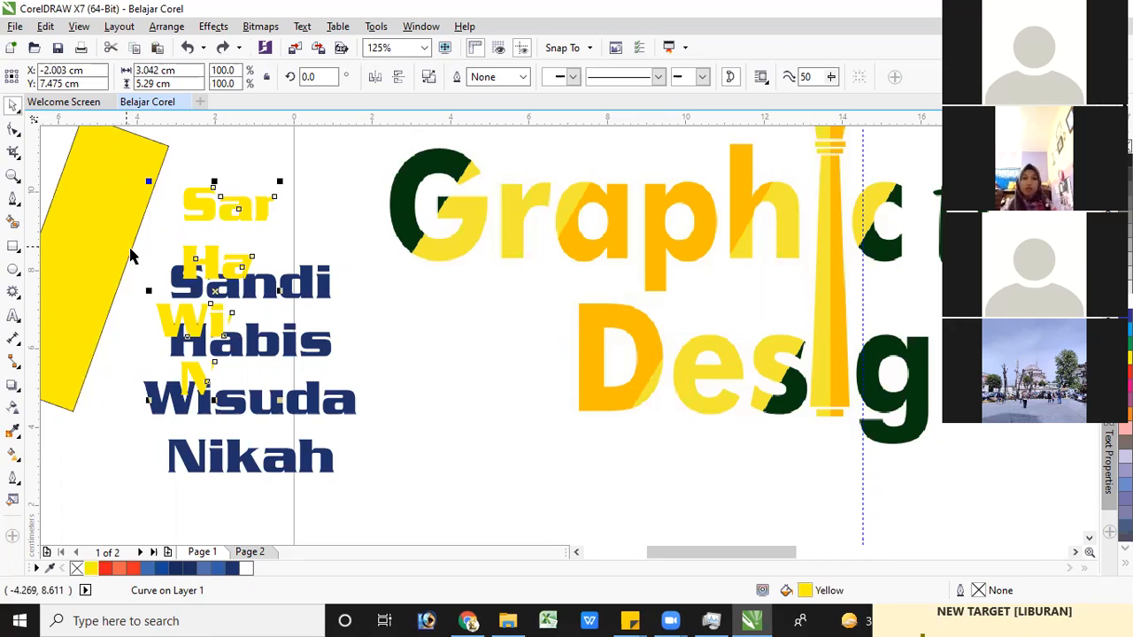
{"action": "key", "text": "ctrl+z"}
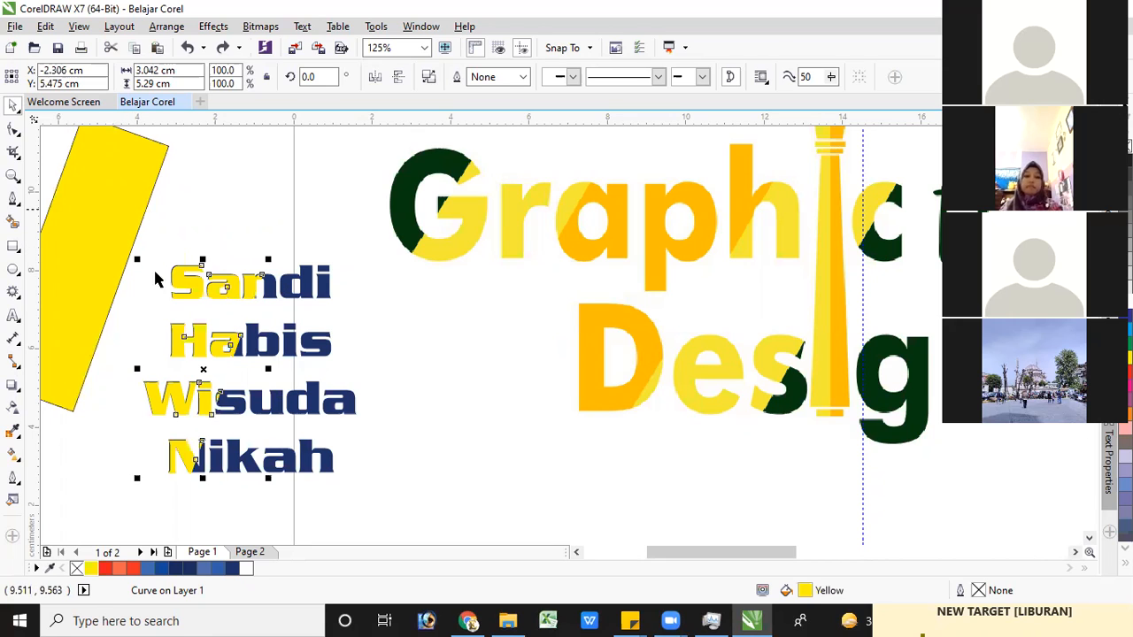
Move the tilted rectangle over the last letters of each line, intersect it with the navy text, and move it off the lettering
{"action": "left_click", "coordinate": [105, 199]}
{"action": "left_click_drag", "start_coordinate": [210, 284], "coordinate": [347, 330]}
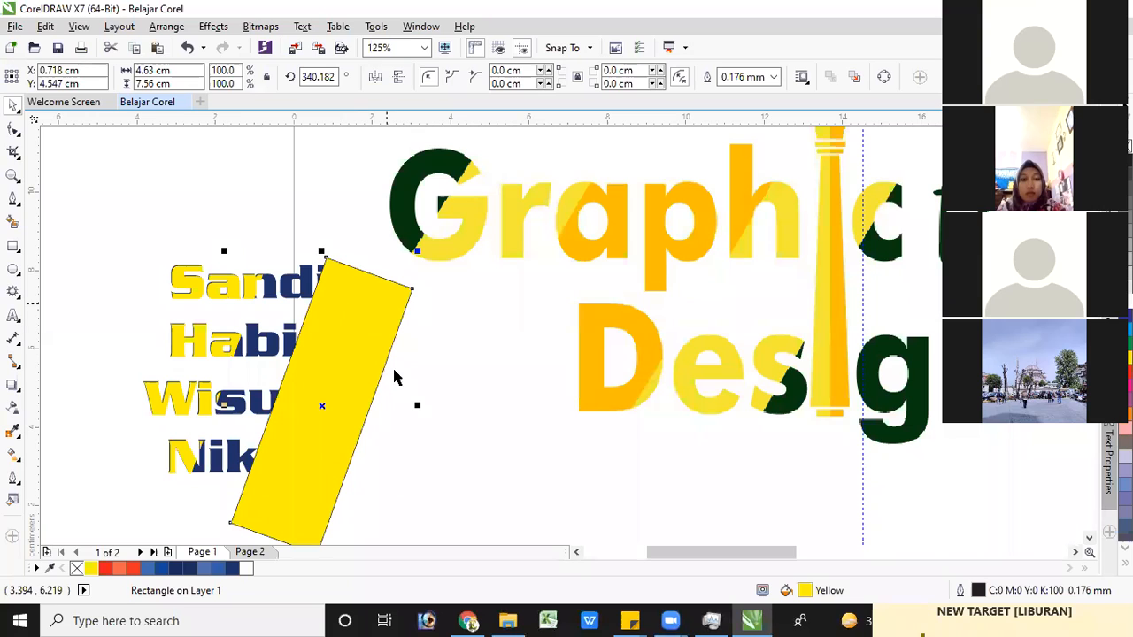
{"action": "left_click", "coordinate": [285, 283], "text": "shift"}
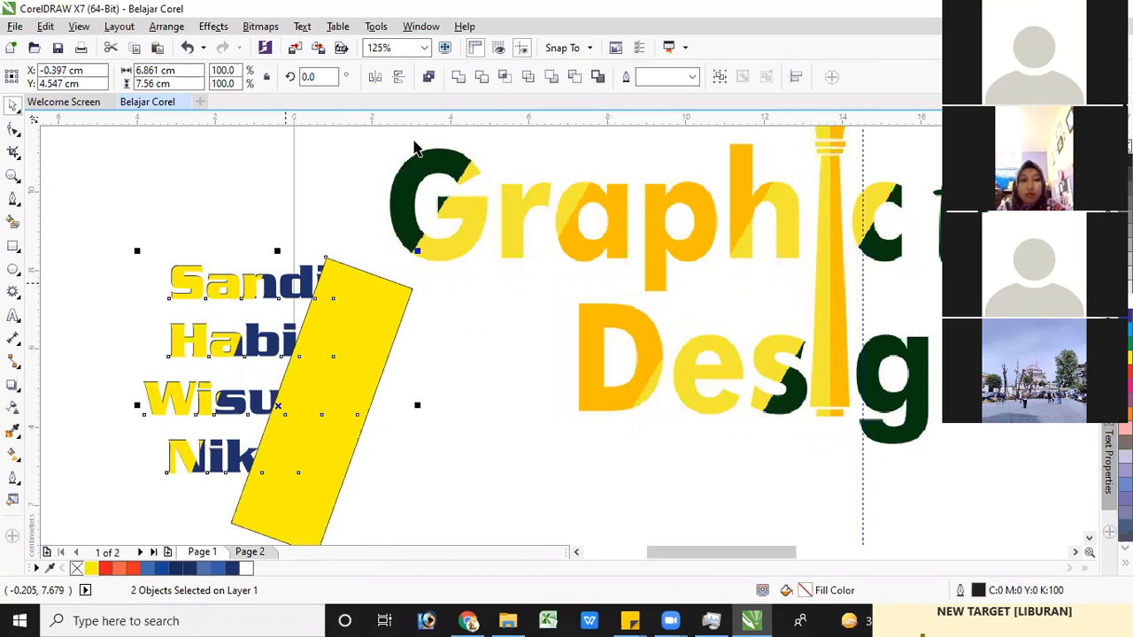
{"action": "left_click", "coordinate": [505, 76]}
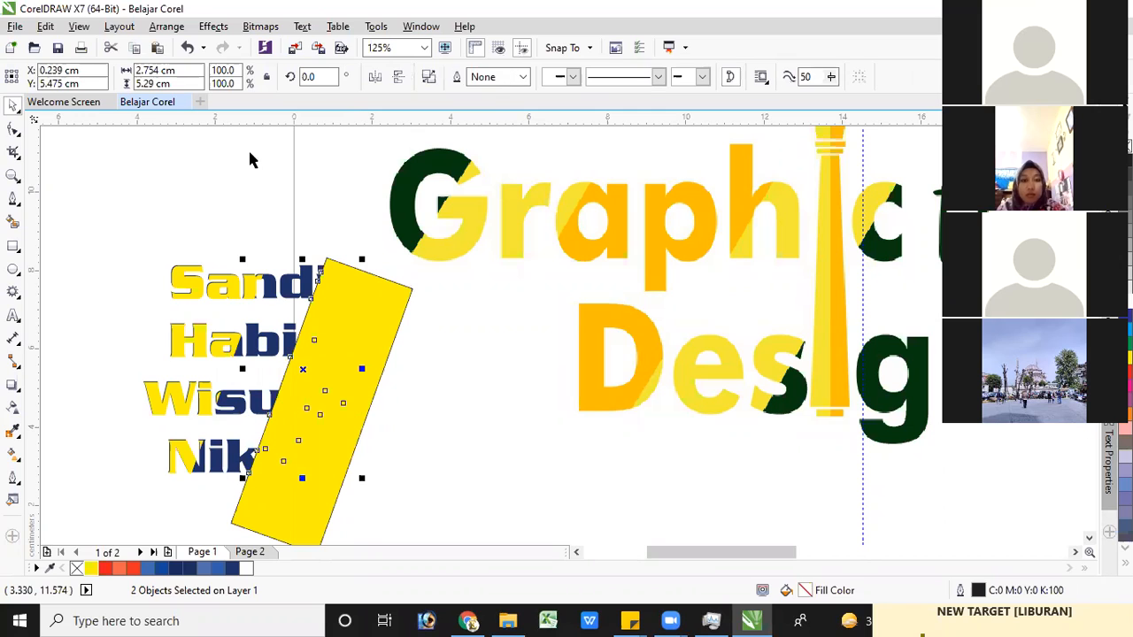
{"action": "left_click", "coordinate": [366, 315]}
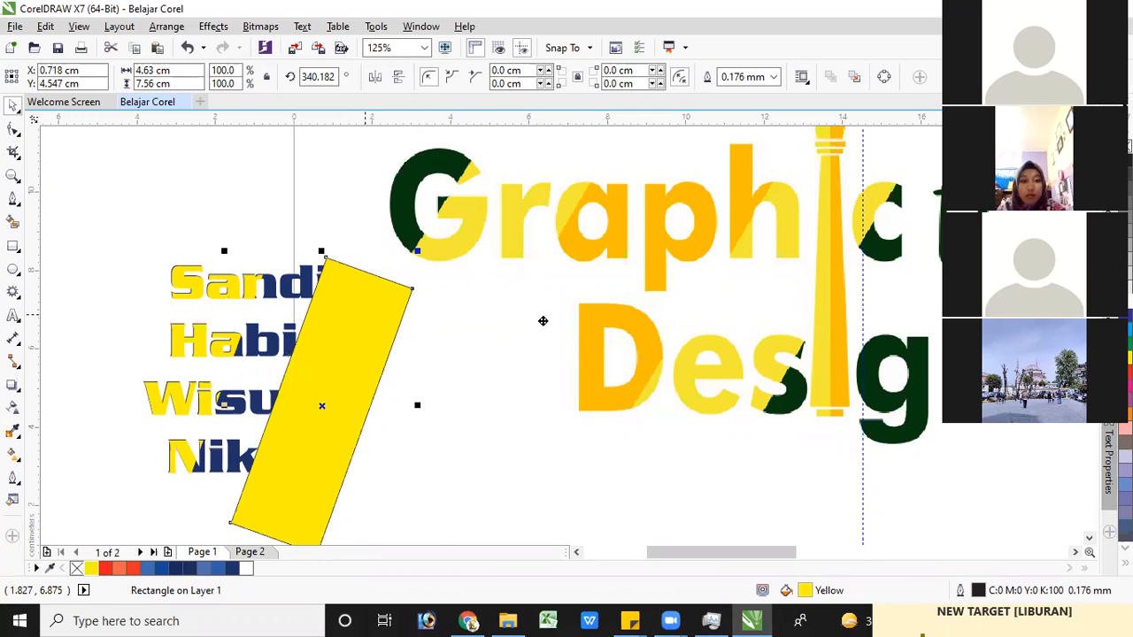
{"action": "left_click_drag", "start_coordinate": [502, 328], "coordinate": [546, 321]}
Fill the intersected piece covering the last letters of each line with red and delete the tilted rectangle
{"action": "left_click", "coordinate": [312, 338]}
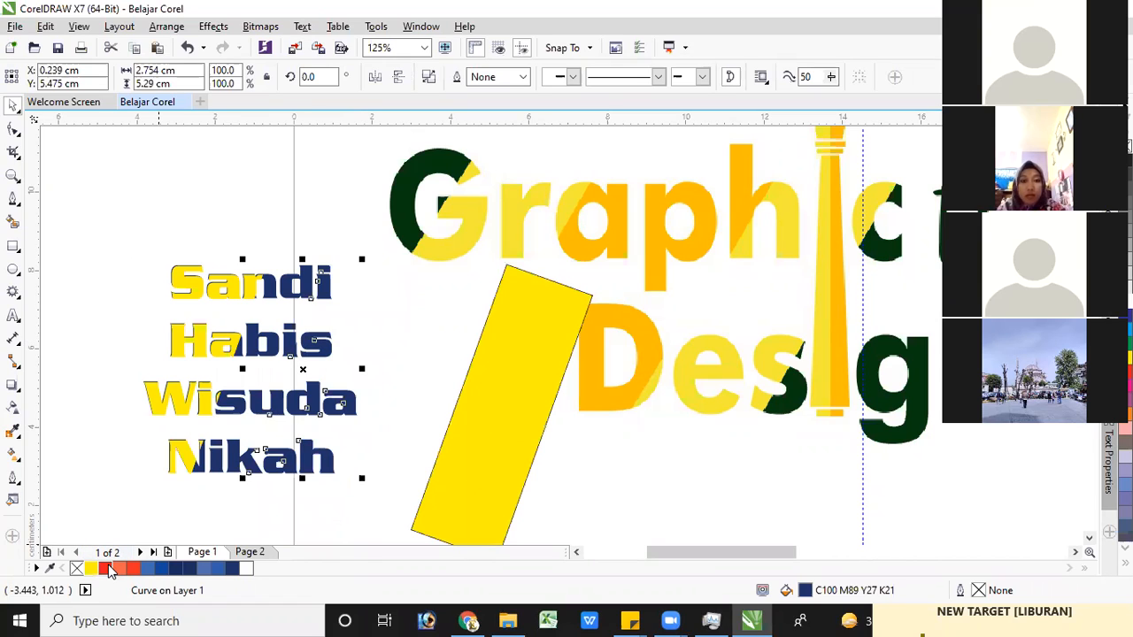
{"action": "left_click", "coordinate": [110, 570]}
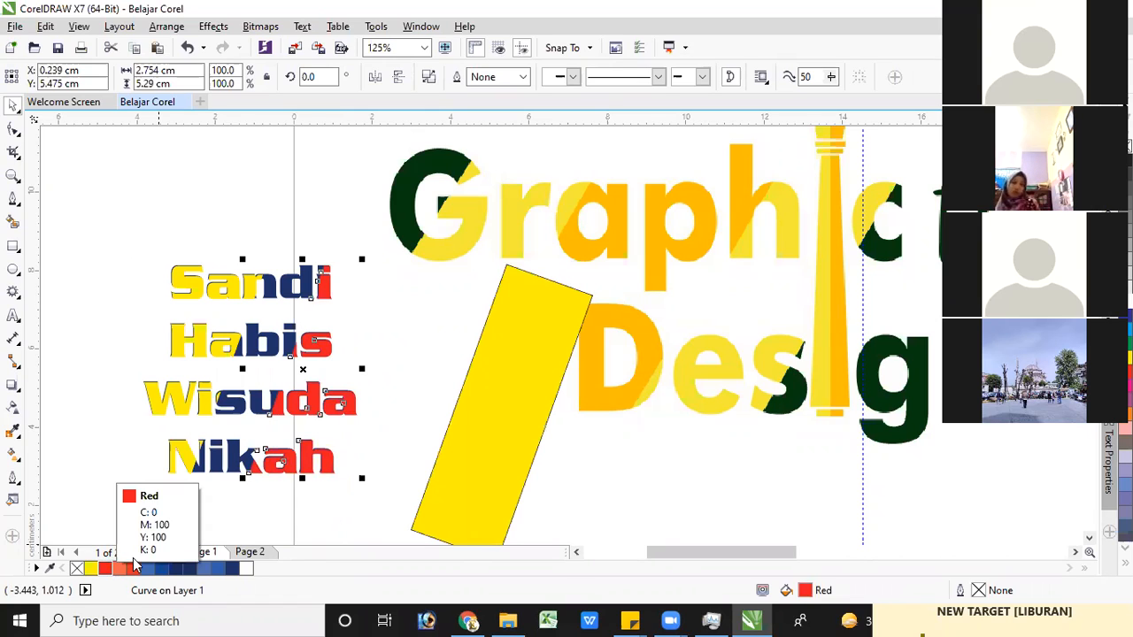
{"action": "left_click", "coordinate": [512, 357]}
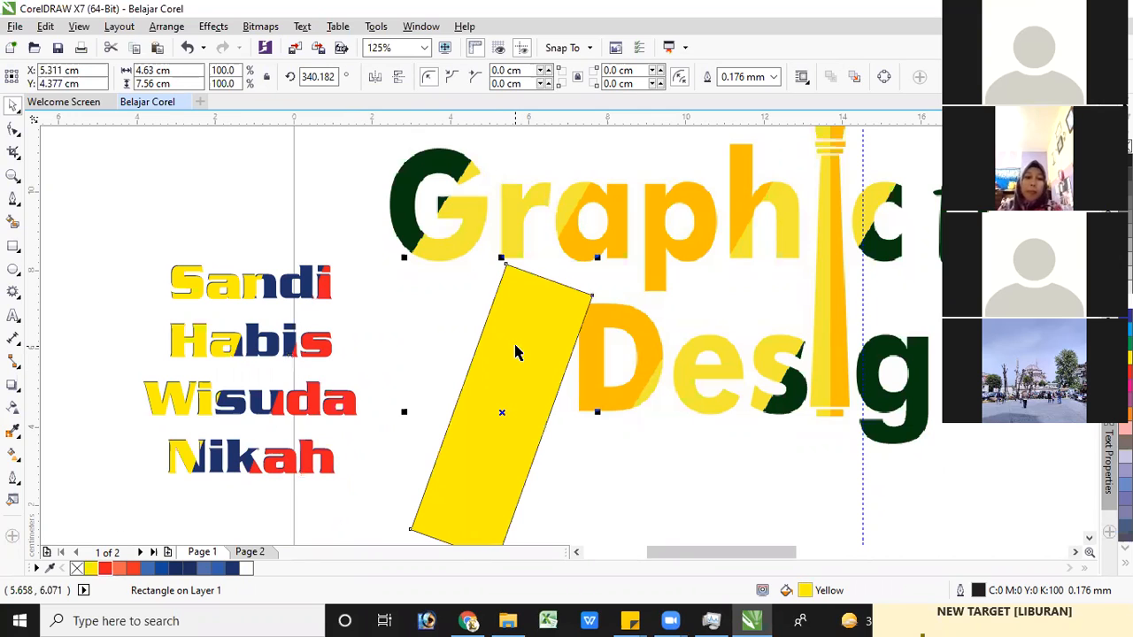
{"action": "key", "text": "Delete"}
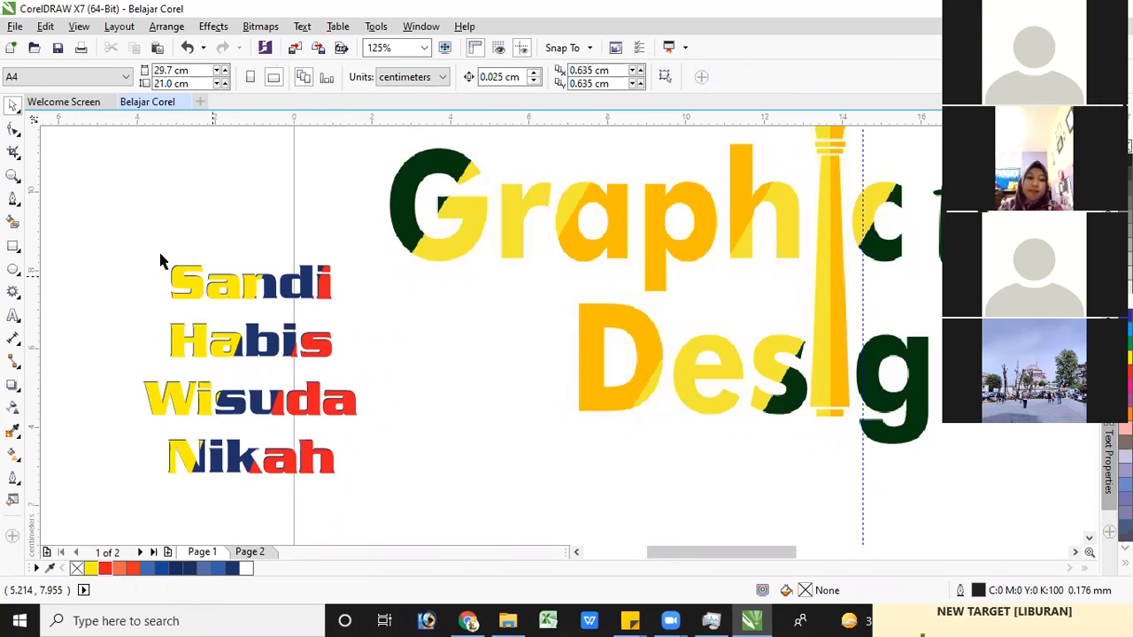
{"action": "scroll", "coordinate": [409, 377], "scroll_direction": "down", "scroll_amount": 2}
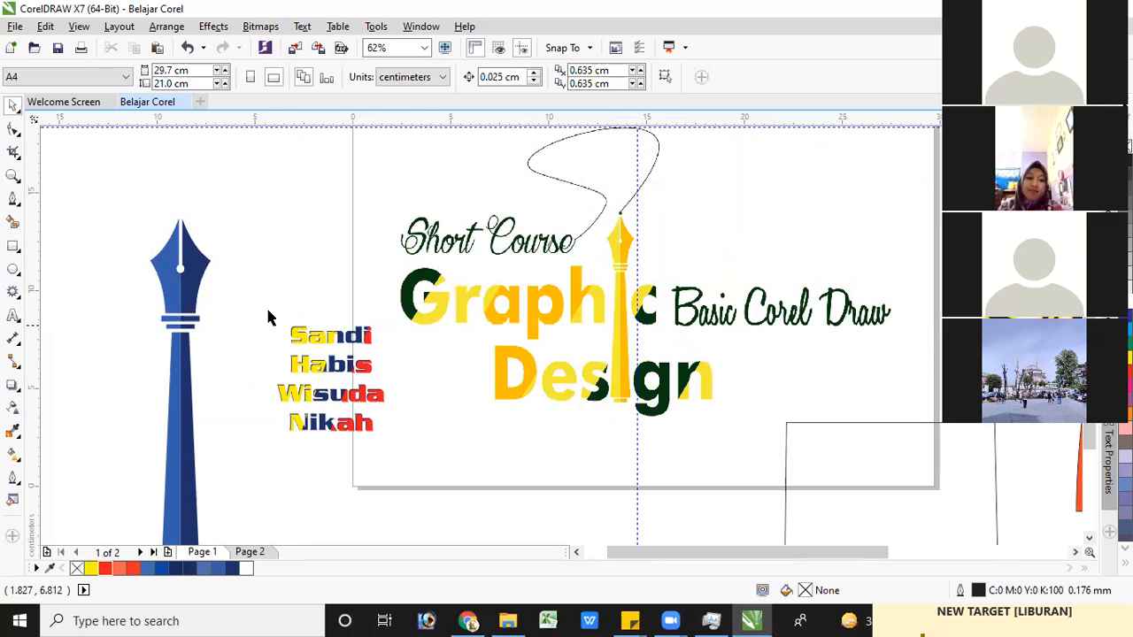
{"action": "left_click_drag", "start_coordinate": [252, 311], "coordinate": [409, 457]}
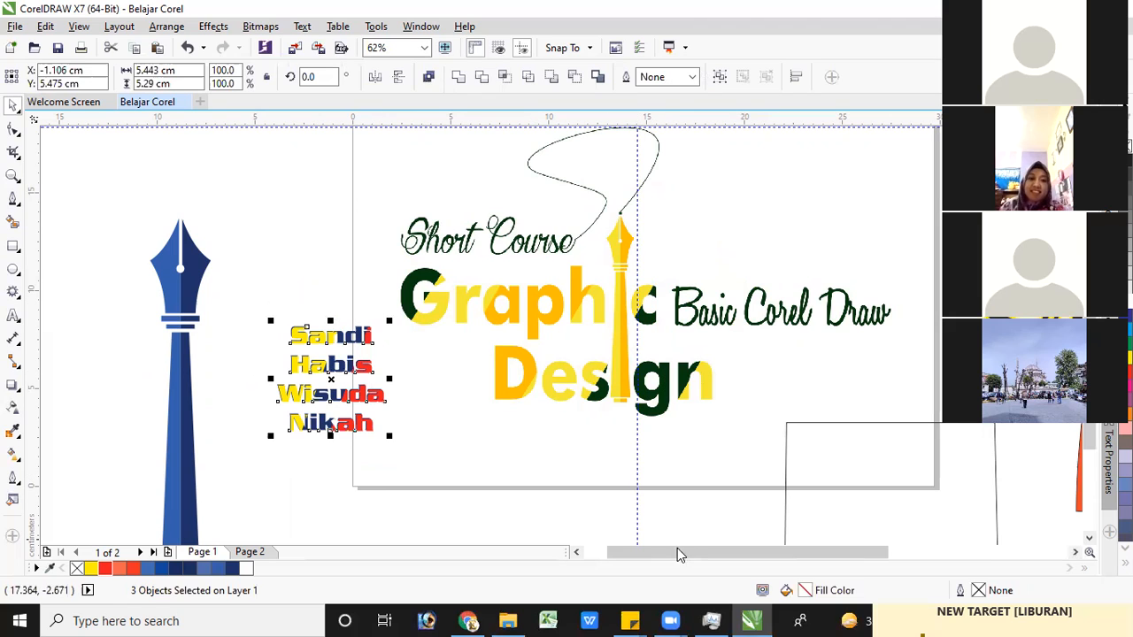
{"action": "left_click_drag", "start_coordinate": [697, 550], "coordinate": [713, 553]}
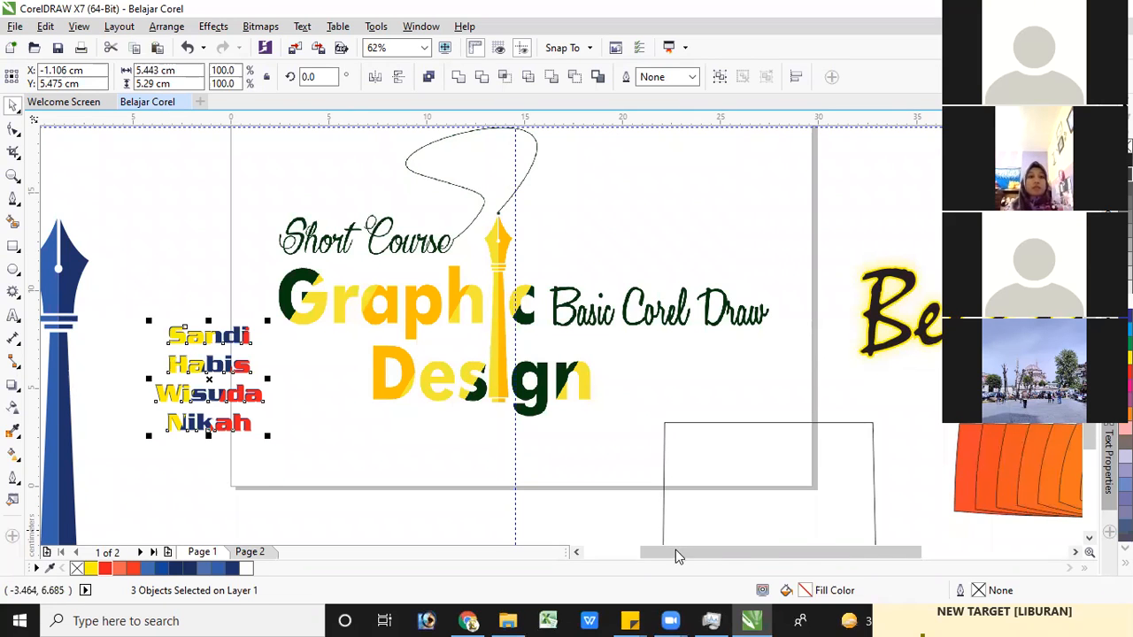
{"action": "left_click_drag", "start_coordinate": [676, 550], "coordinate": [665, 552]}
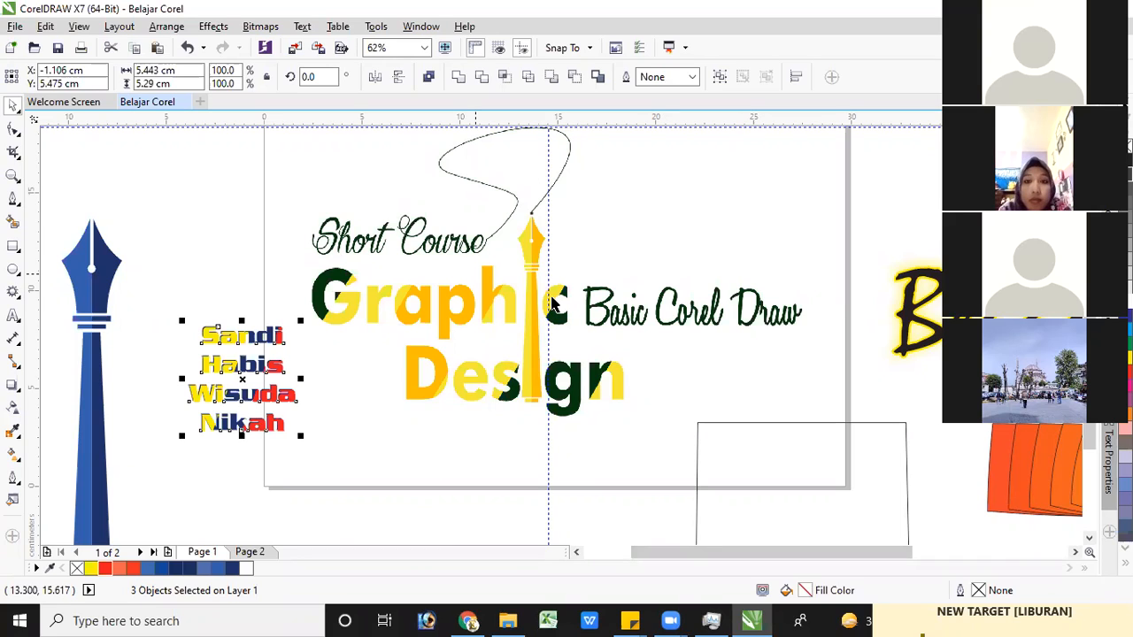
{"action": "left_click", "coordinate": [212, 485]}
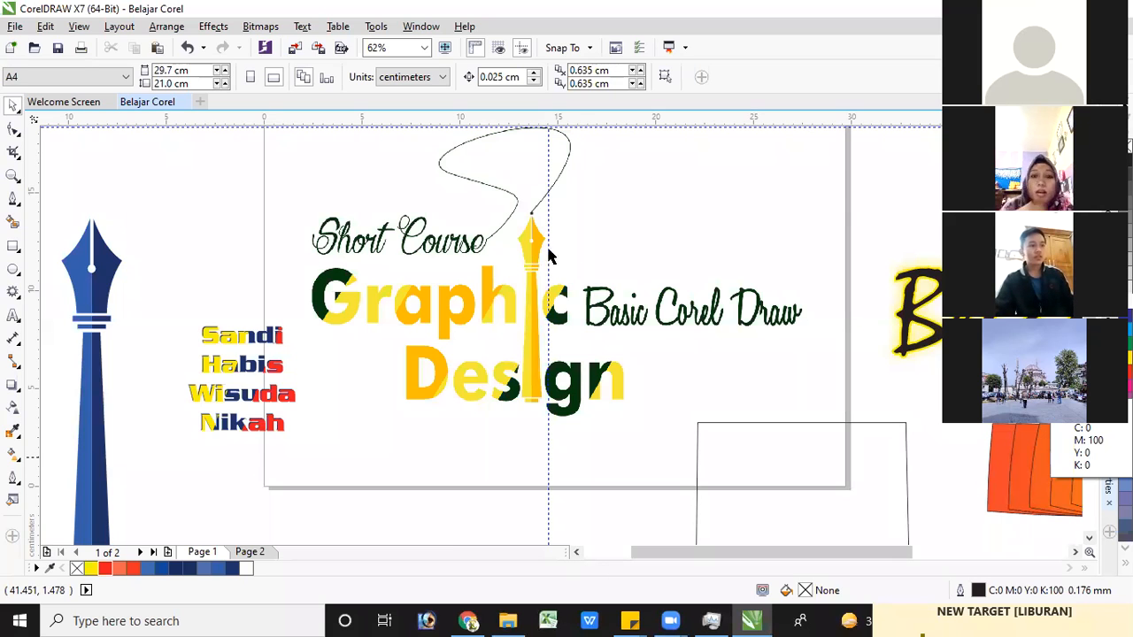
{"action": "scroll", "coordinate": [645, 236], "scroll_direction": "down", "scroll_amount": 2}
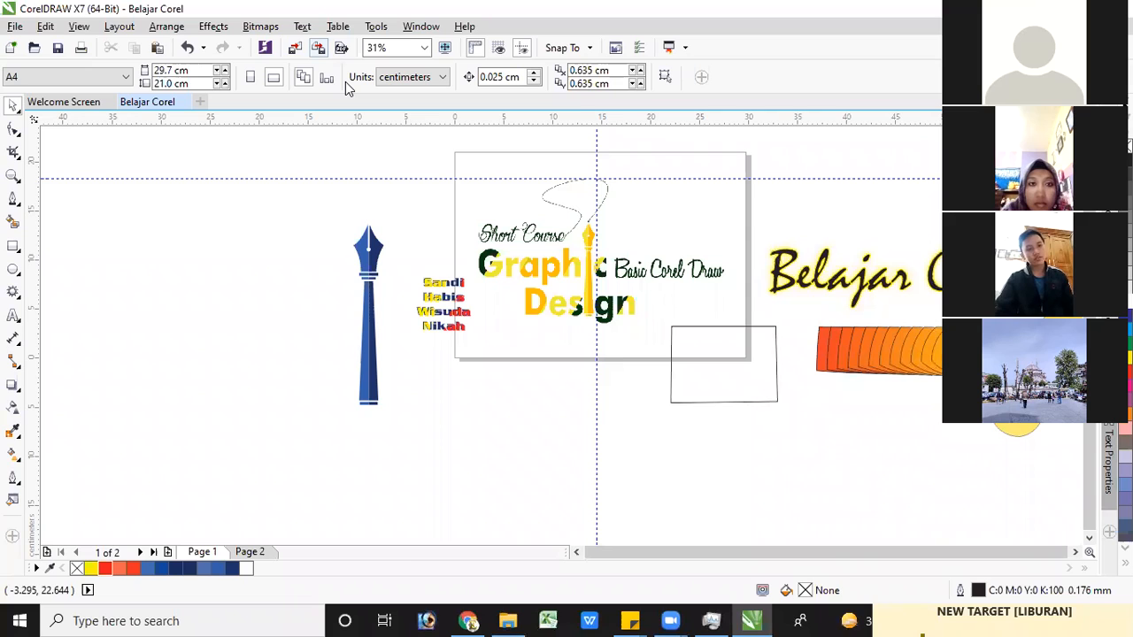
Start exporting the drawing as a JPG named Belajar Corel, examine the color mode and quality choices, and cancel the export
{"action": "key", "text": "ctrl+e"}
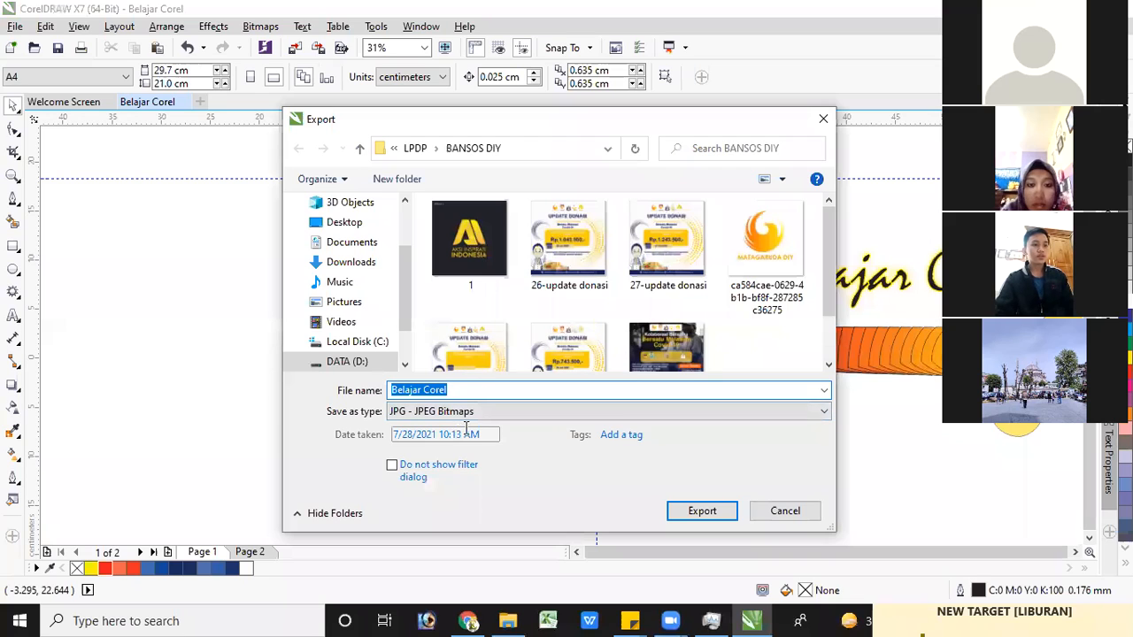
{"action": "left_click", "coordinate": [703, 514]}
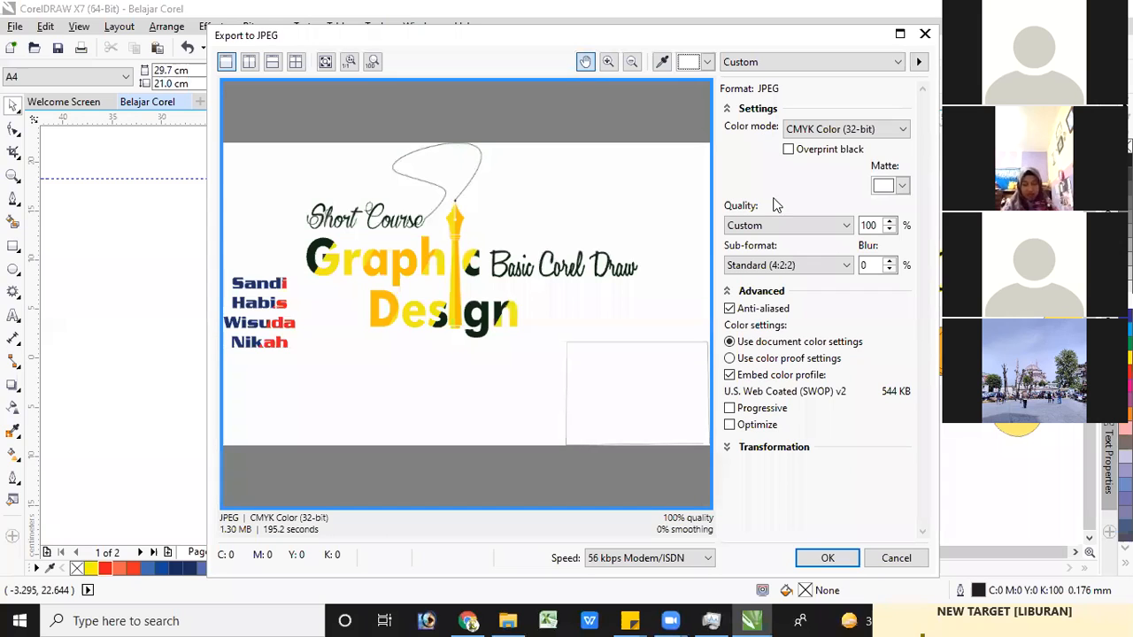
{"action": "left_click", "coordinate": [853, 130]}
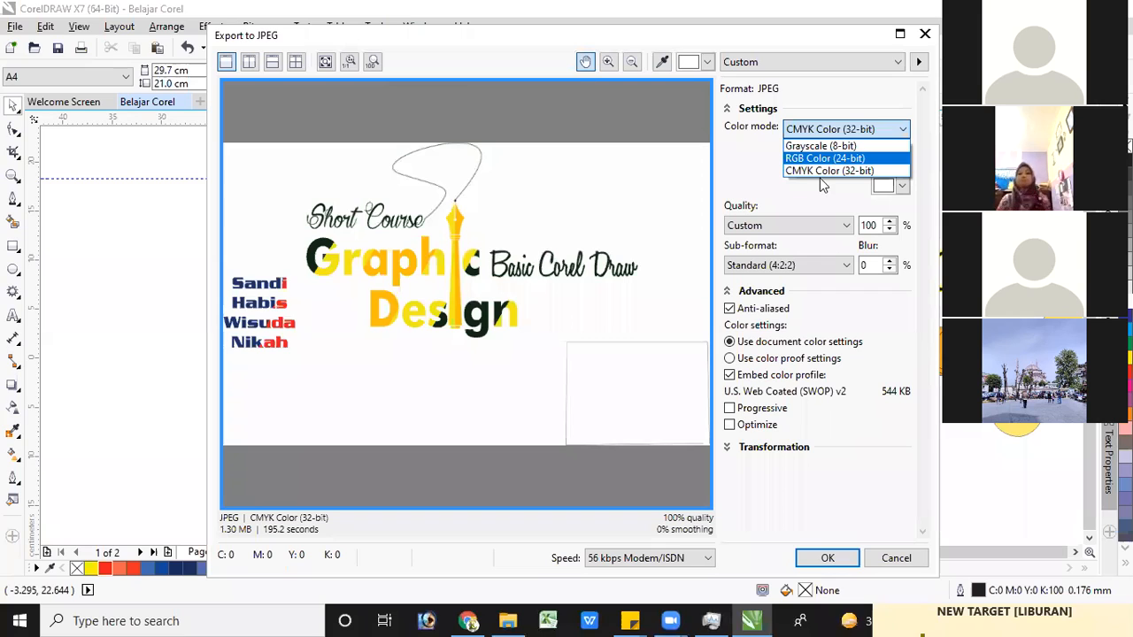
{"action": "left_click", "coordinate": [778, 229]}
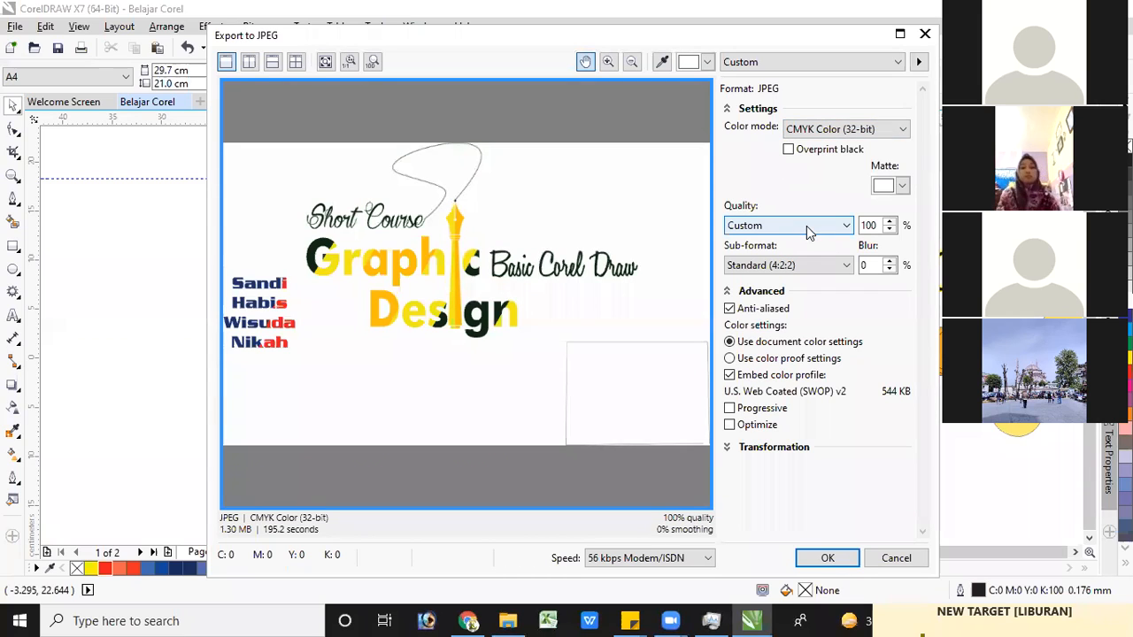
{"action": "left_click", "coordinate": [801, 229]}
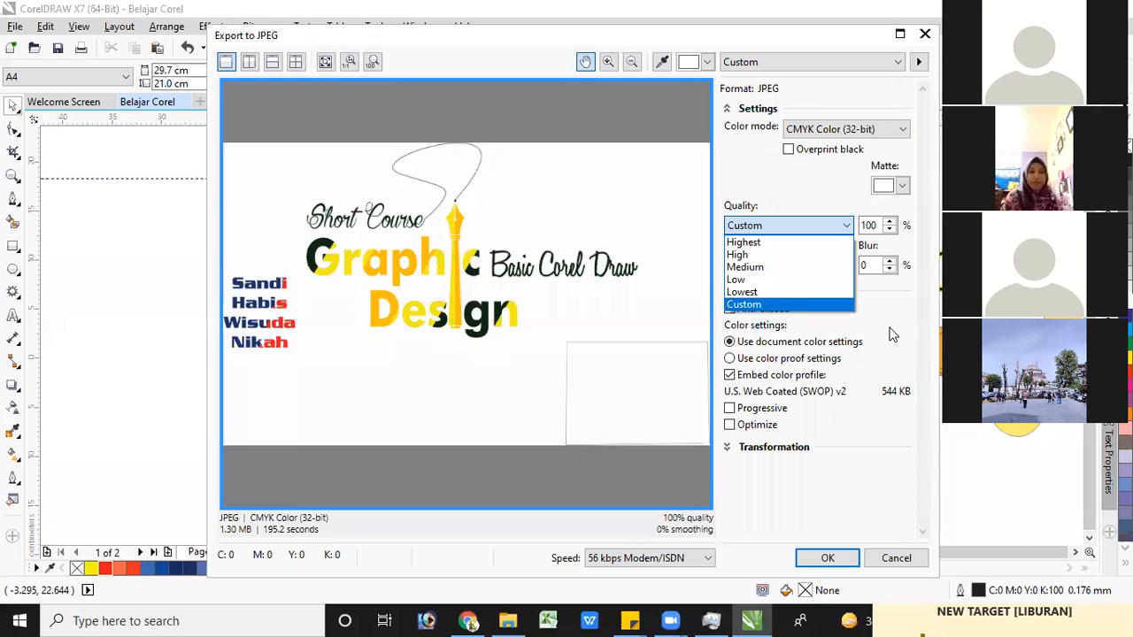
{"action": "left_click", "coordinate": [926, 298]}
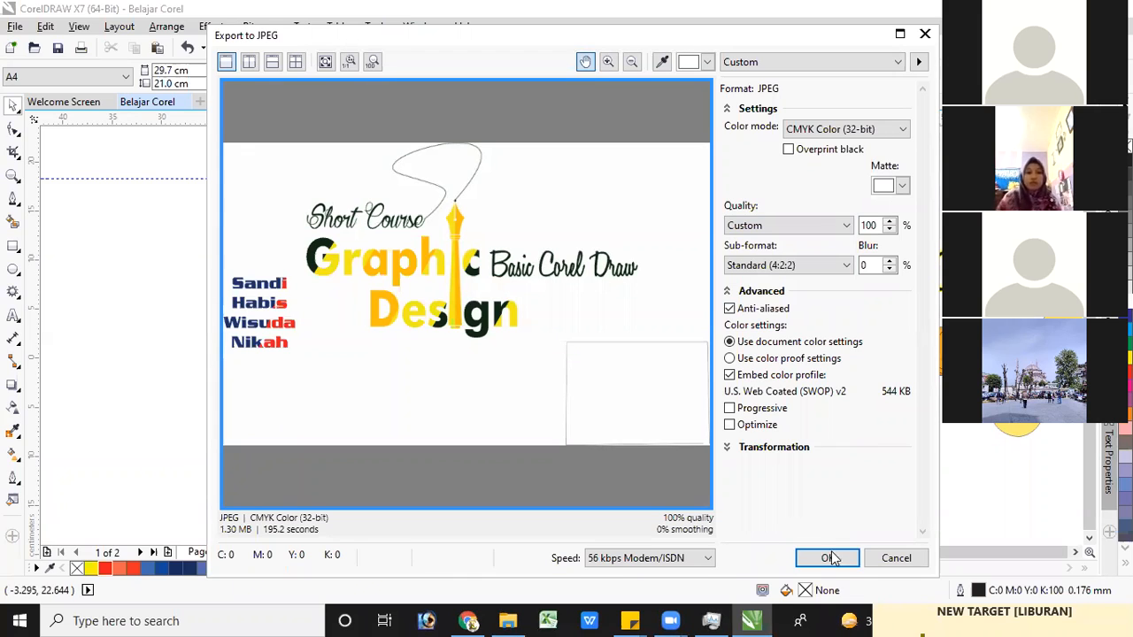
{"action": "left_click", "coordinate": [896, 558]}
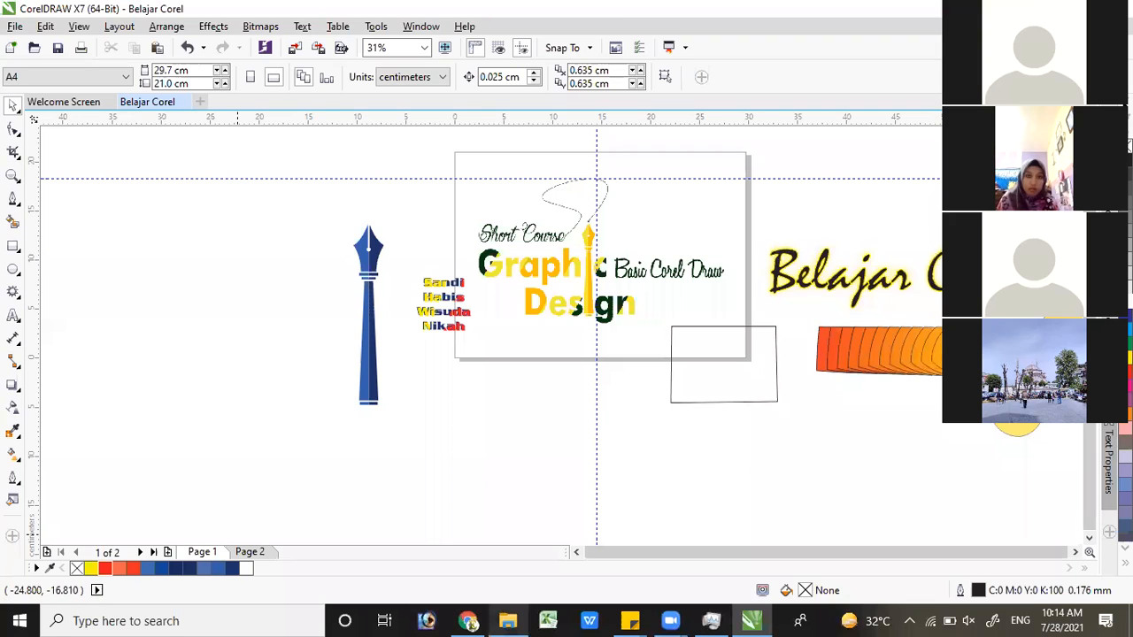
Switch to File Explorer, find the red-background portrait photo in Downloads, and bring it into the CorelDRAW drawing beside the blue pen
{"action": "left_click", "coordinate": [511, 619]}
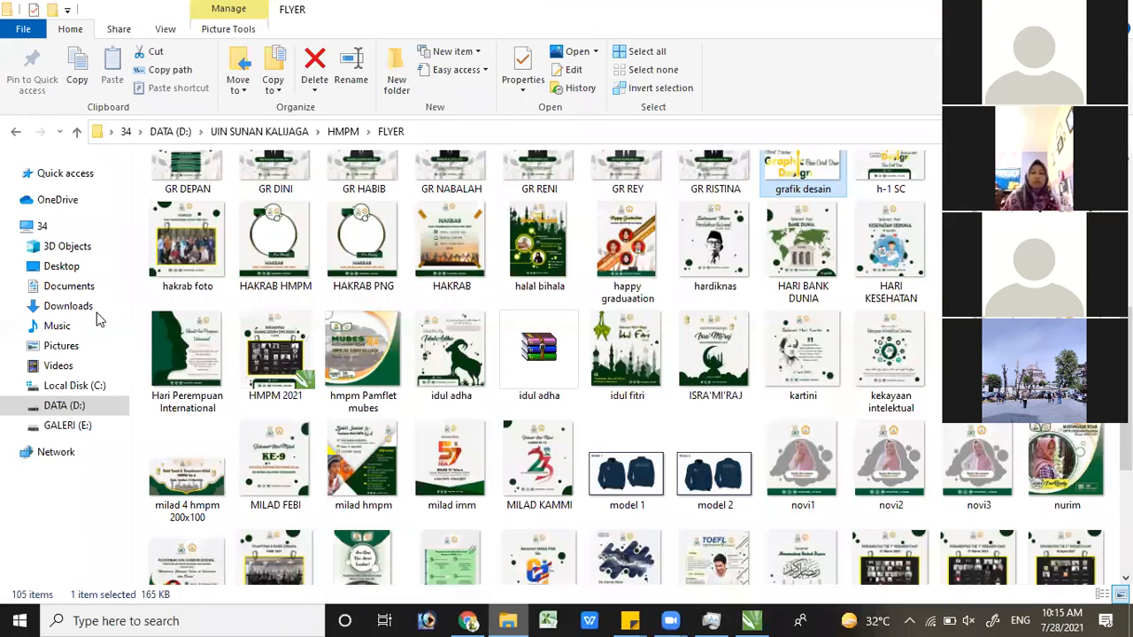
{"action": "left_click", "coordinate": [91, 312]}
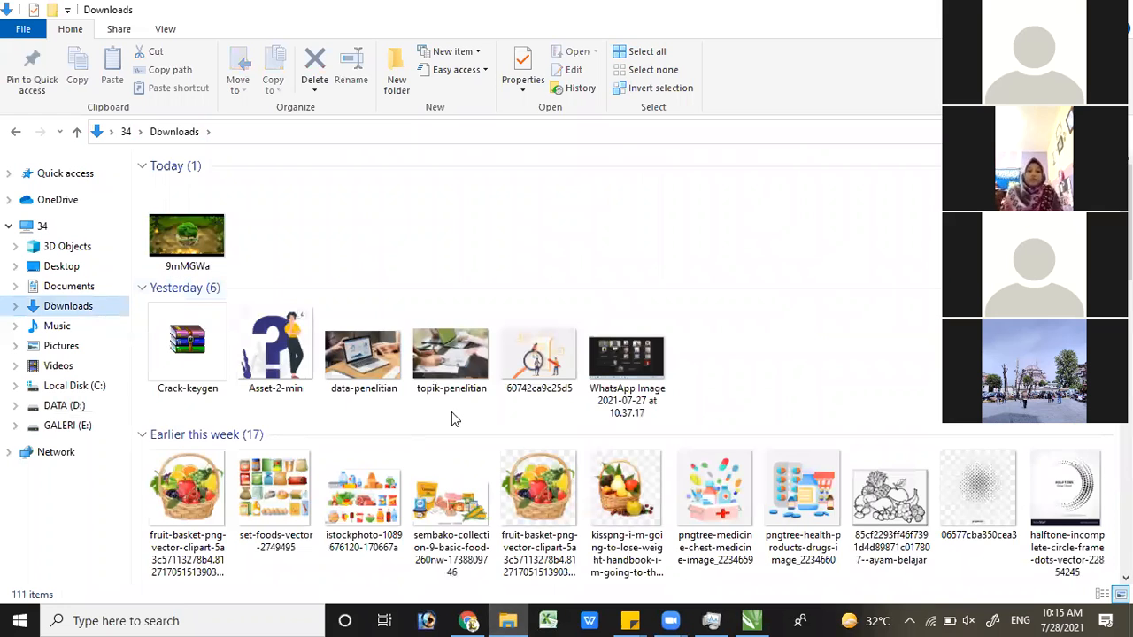
{"action": "scroll", "coordinate": [433, 394], "scroll_direction": "down", "scroll_amount": 5}
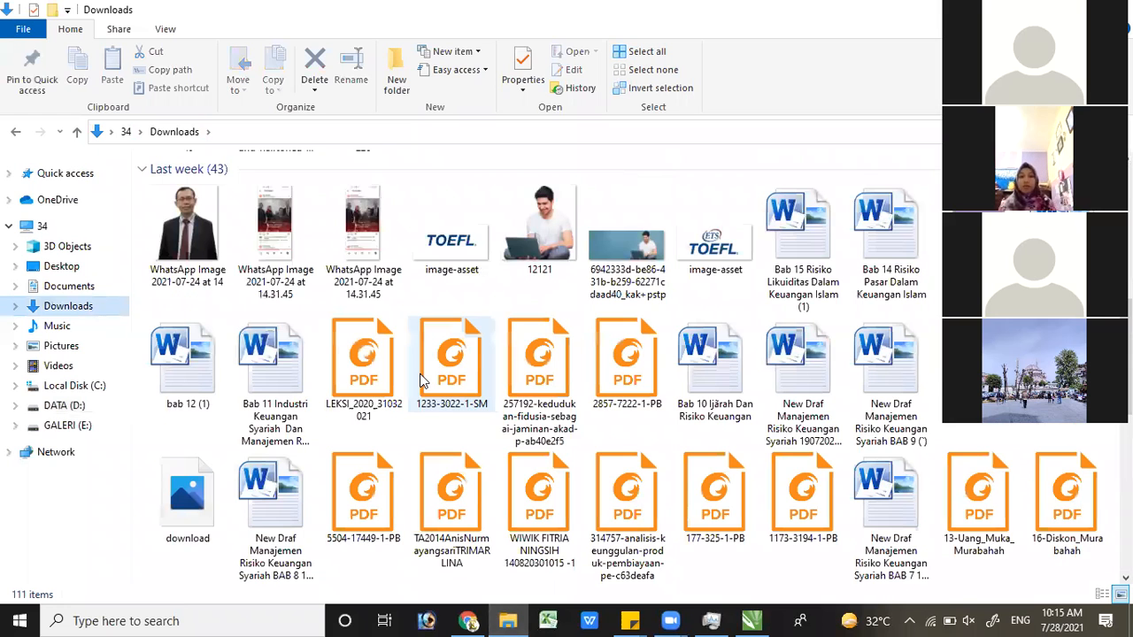
{"action": "scroll", "coordinate": [413, 370], "scroll_direction": "up", "scroll_amount": 5}
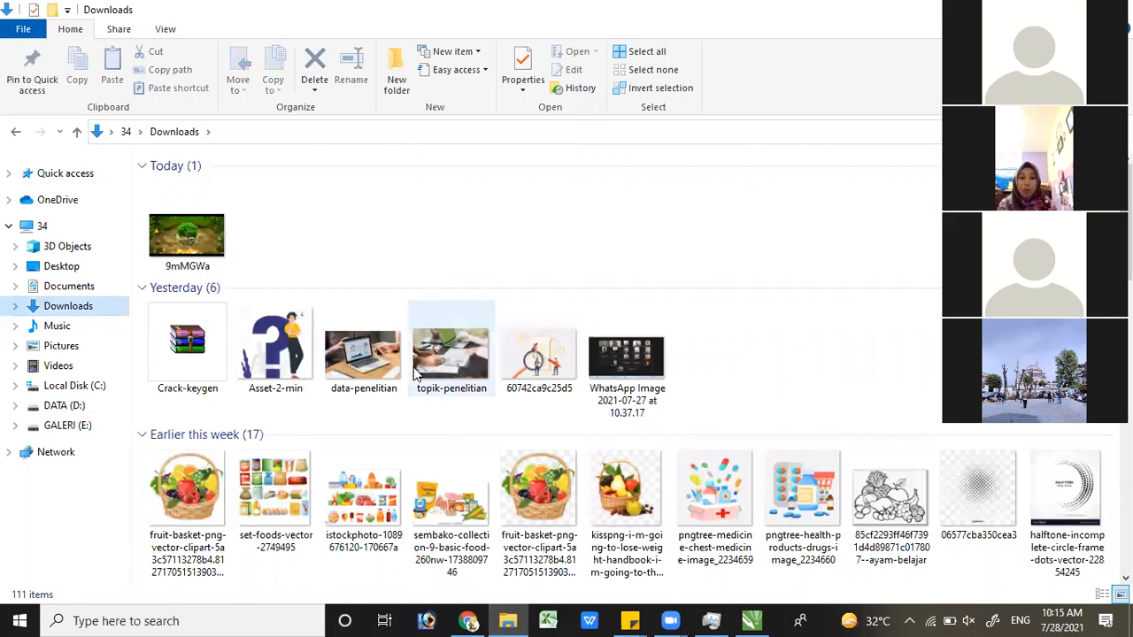
{"action": "scroll", "coordinate": [414, 370], "scroll_direction": "down", "scroll_amount": 3}
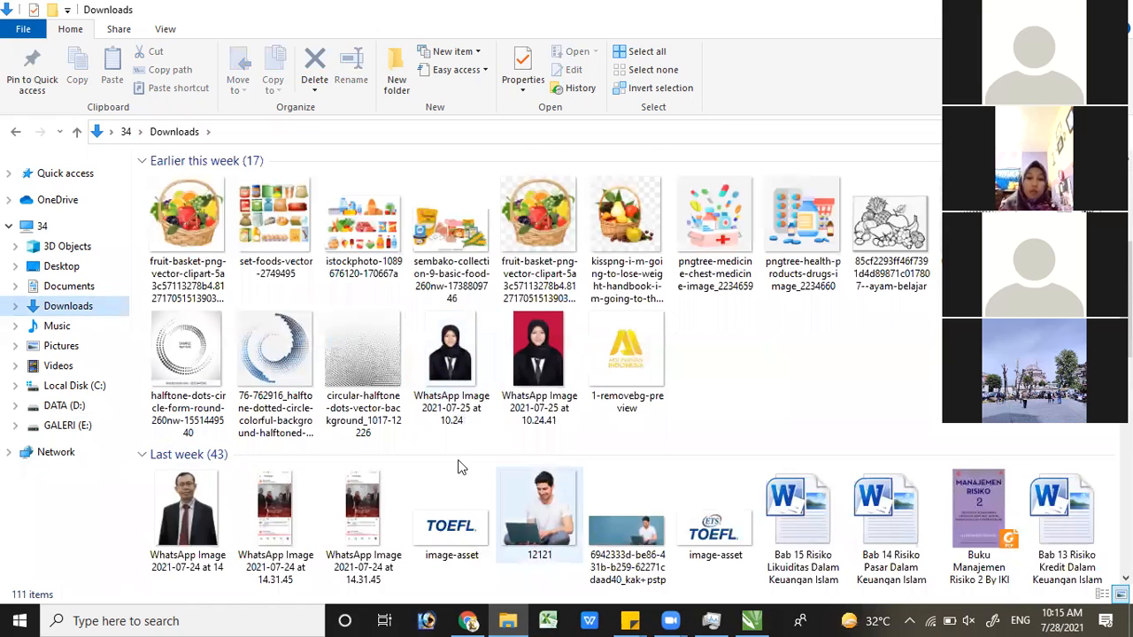
{"action": "left_click", "coordinate": [530, 379]}
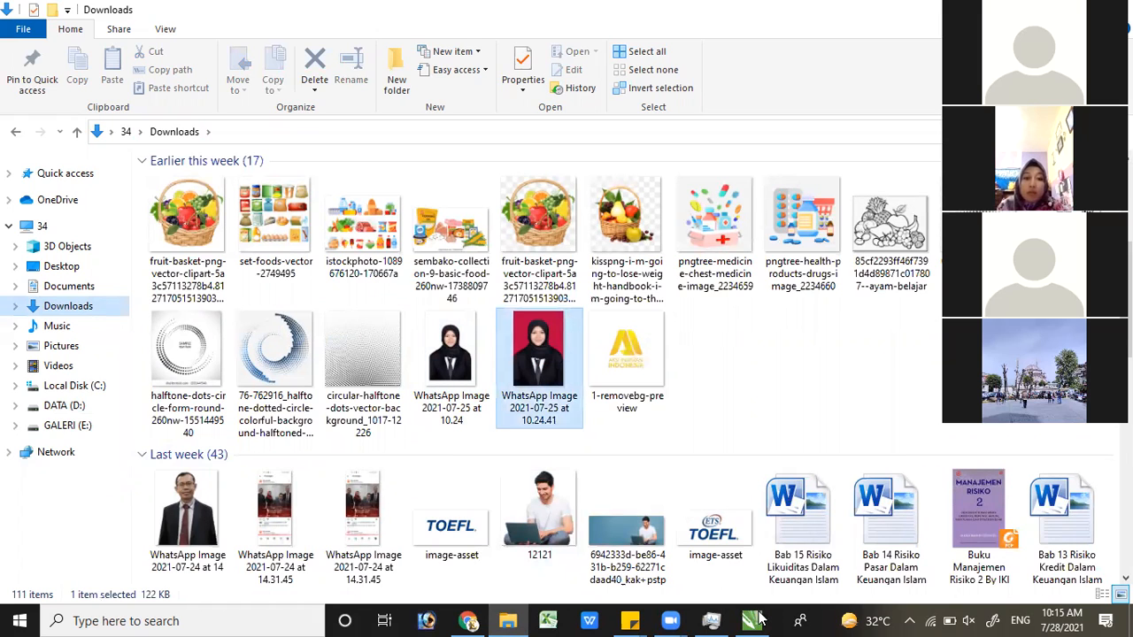
{"action": "left_click_drag", "start_coordinate": [759, 618], "coordinate": [301, 295]}
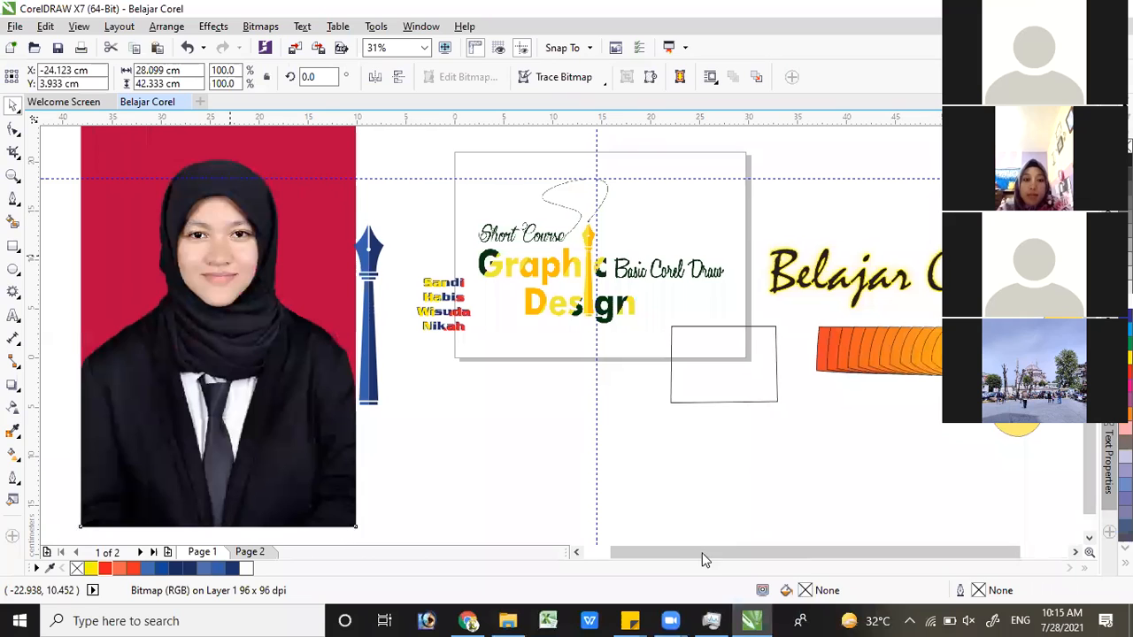
Nudge the portrait photo clear of the blue pen, to about X -25.139 cm
{"action": "key", "text": "Left"}
{"action": "key", "text": "Left"}
{"action": "key", "text": "Left"}
{"action": "key", "text": "Left"}
{"action": "left_click_drag", "start_coordinate": [672, 552], "coordinate": [646, 552]}
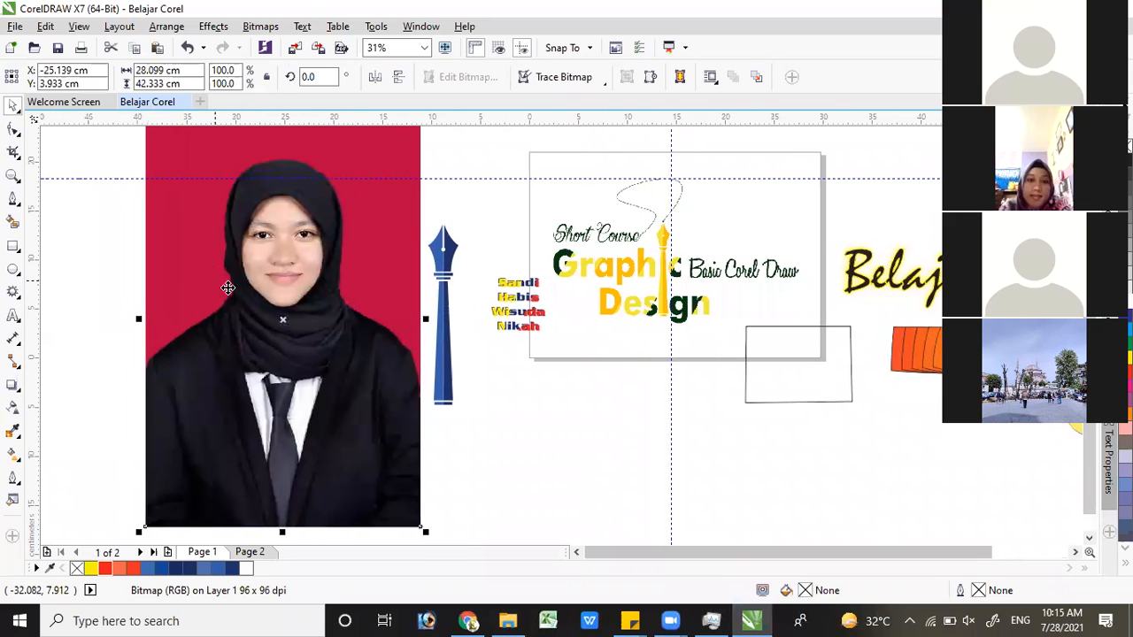
{"action": "scroll", "coordinate": [221, 278], "scroll_direction": "up", "scroll_amount": 1}
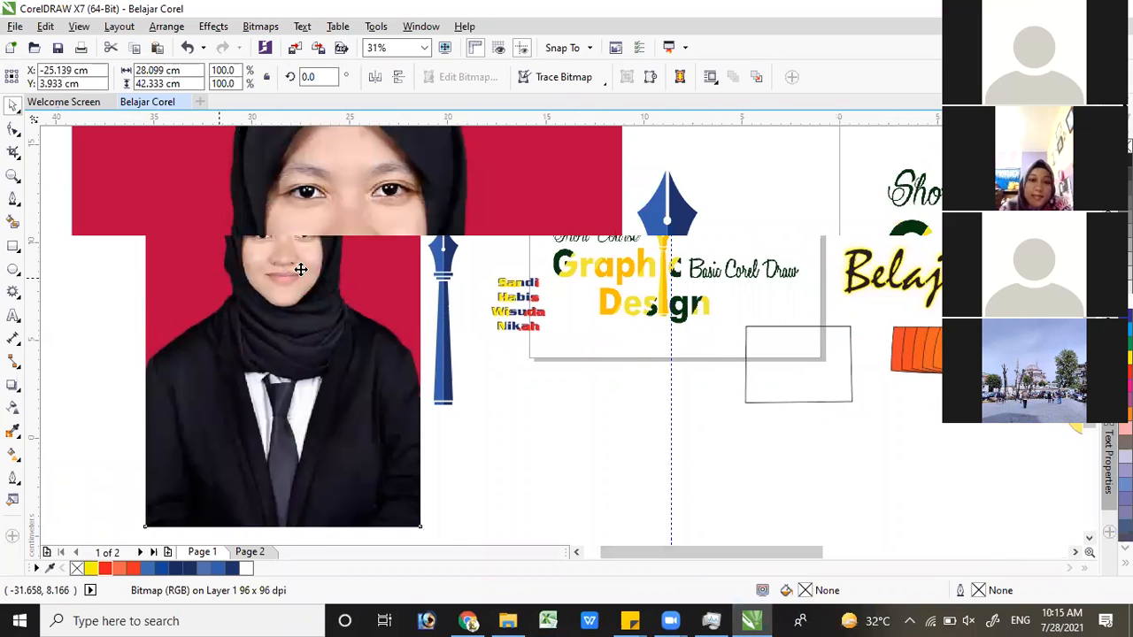
{"action": "scroll", "coordinate": [301, 267], "scroll_direction": "down", "scroll_amount": 2}
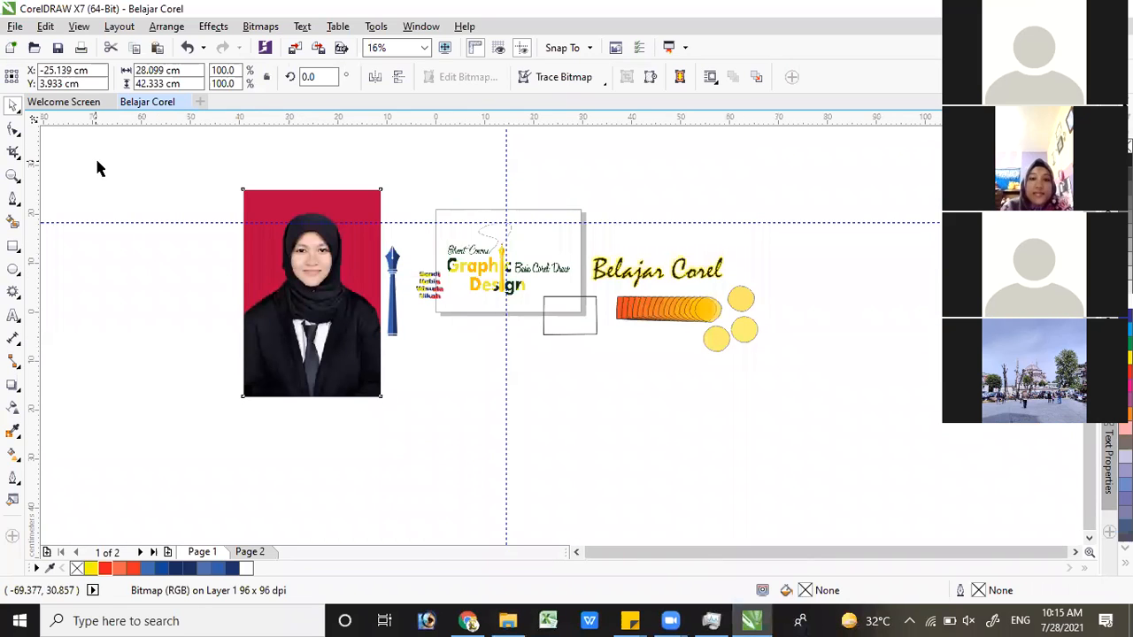
Try cropping the portrait with the Crop tool to a head-and-shoulders area about 20.5 by 27.8 cm, and undo the crop
{"action": "key", "text": "Escape"}
{"action": "left_click", "coordinate": [13, 155]}
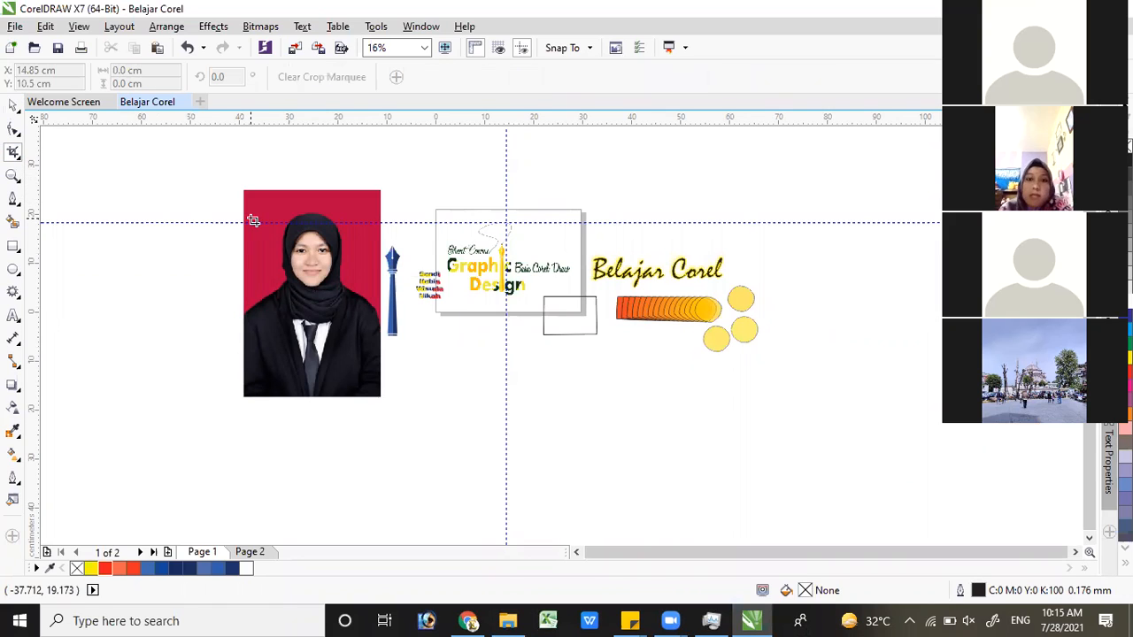
{"action": "left_click_drag", "start_coordinate": [263, 210], "coordinate": [360, 344]}
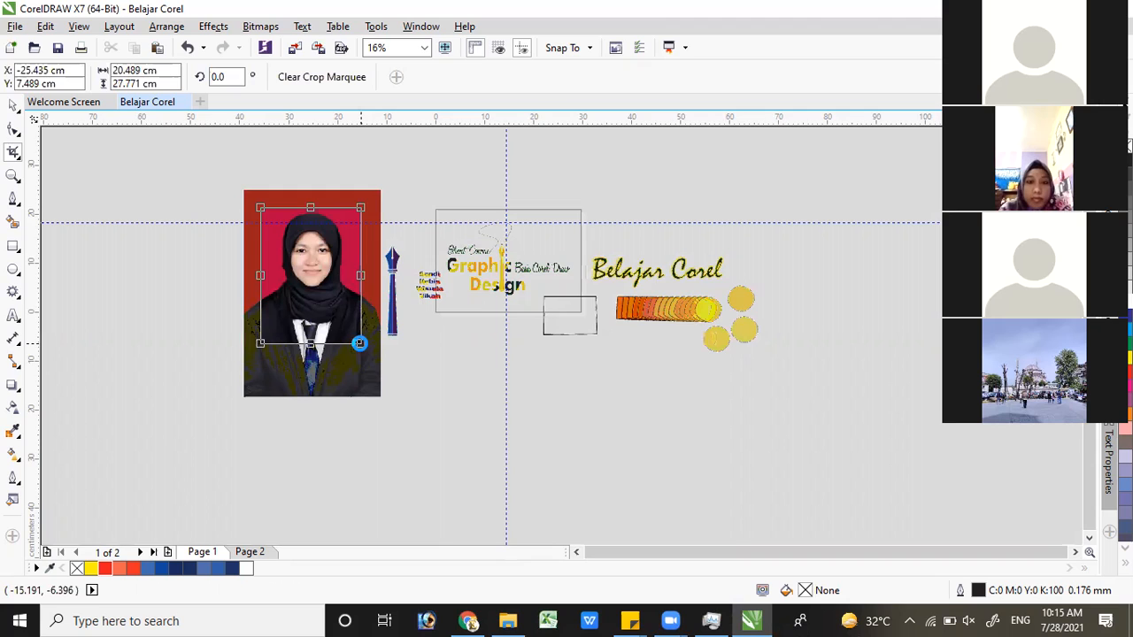
{"action": "double_click", "coordinate": [360, 344]}
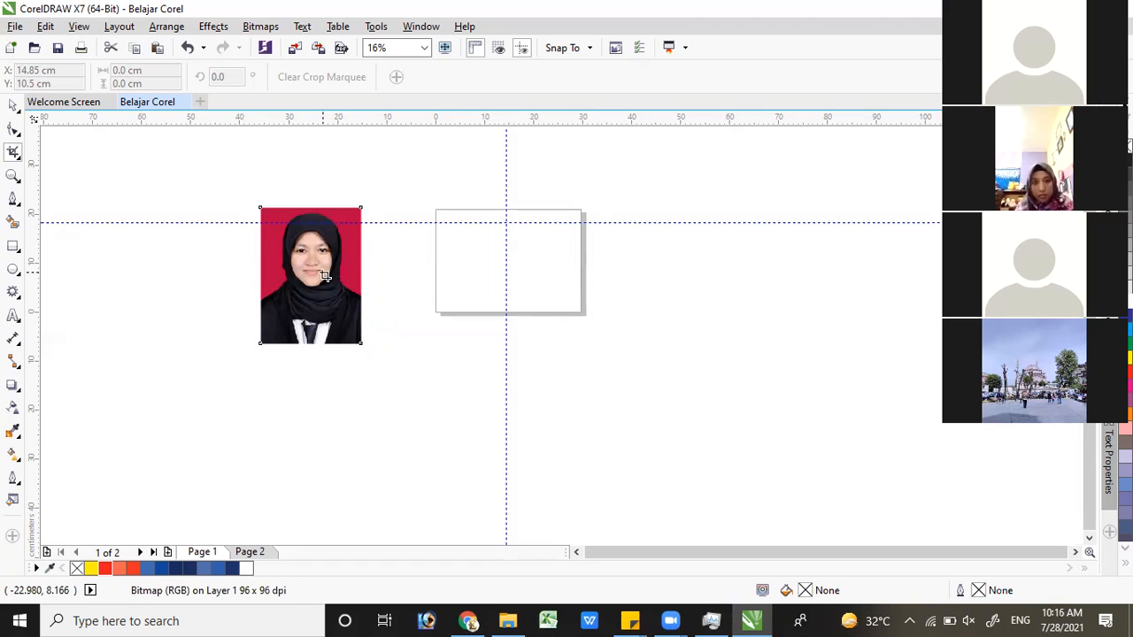
{"action": "key", "text": "ctrl+z"}
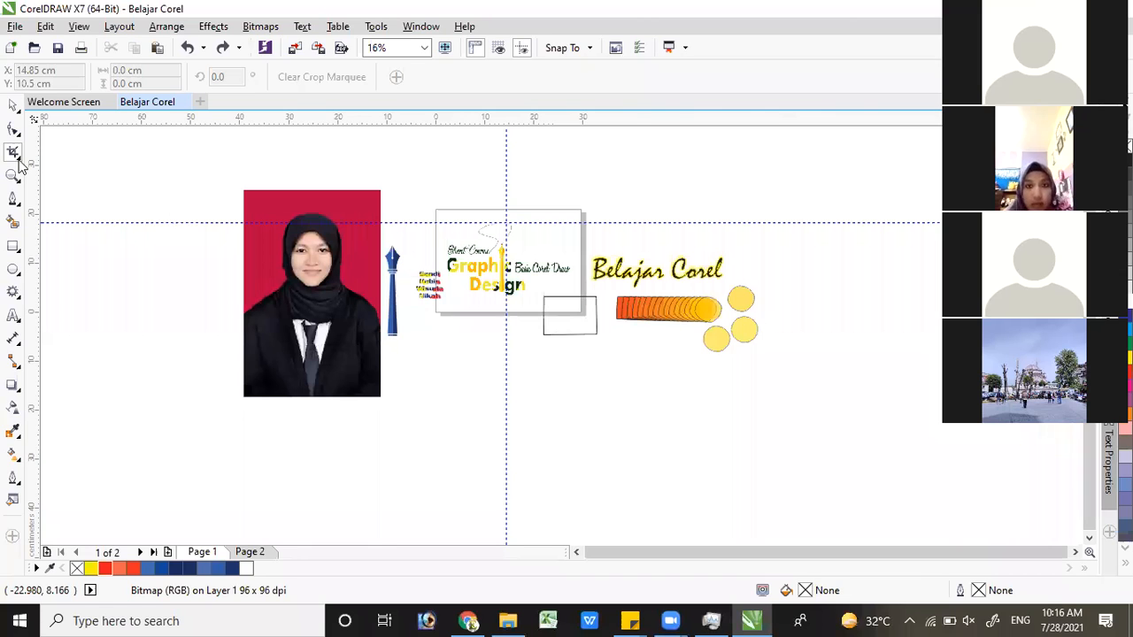
Draw a rectangle about 22.5 by 30.6 cm over the portrait and move it to the empty area beside the photo
{"action": "left_click", "coordinate": [14, 248]}
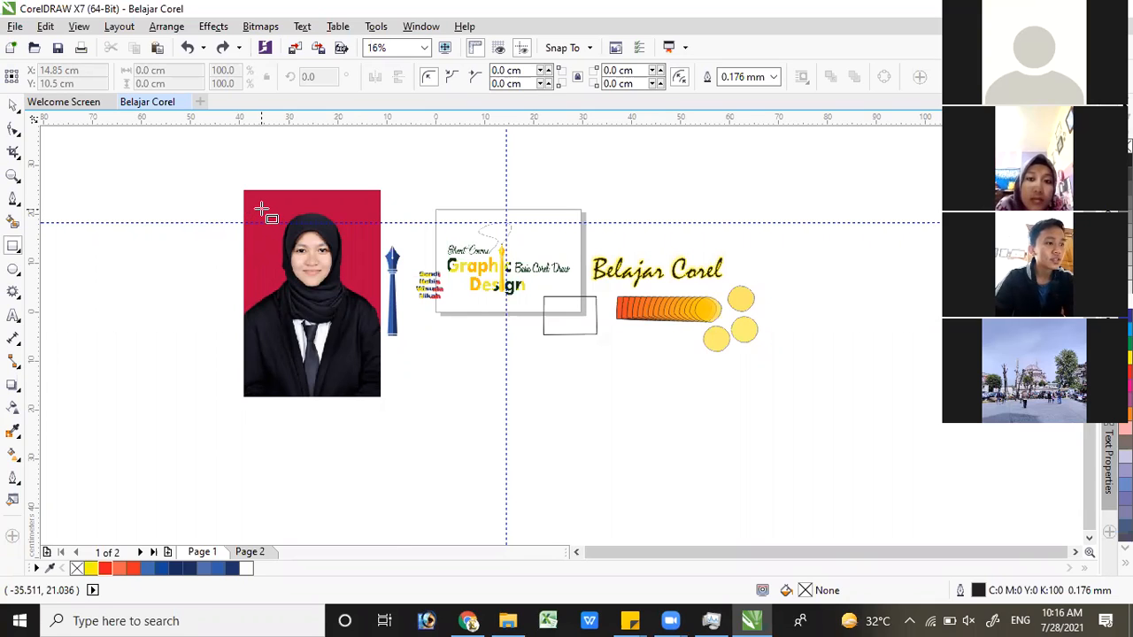
{"action": "left_click_drag", "start_coordinate": [256, 213], "coordinate": [362, 357]}
{"action": "left_click", "coordinate": [15, 107]}
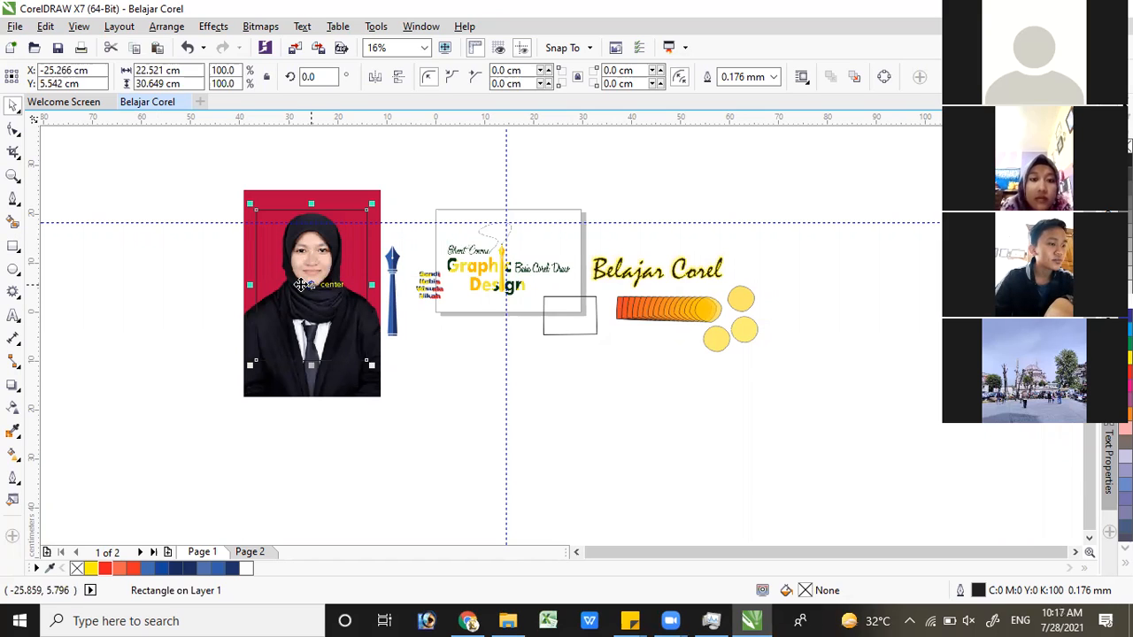
{"action": "left_click_drag", "start_coordinate": [163, 282], "coordinate": [197, 250]}
Set the new rectangle's size to 30 cm wide and 40 cm high
{"action": "left_click", "coordinate": [166, 69]}
{"action": "left_click_drag", "start_coordinate": [137, 70], "coordinate": [130, 81]}
{"action": "type", "text": "3"}
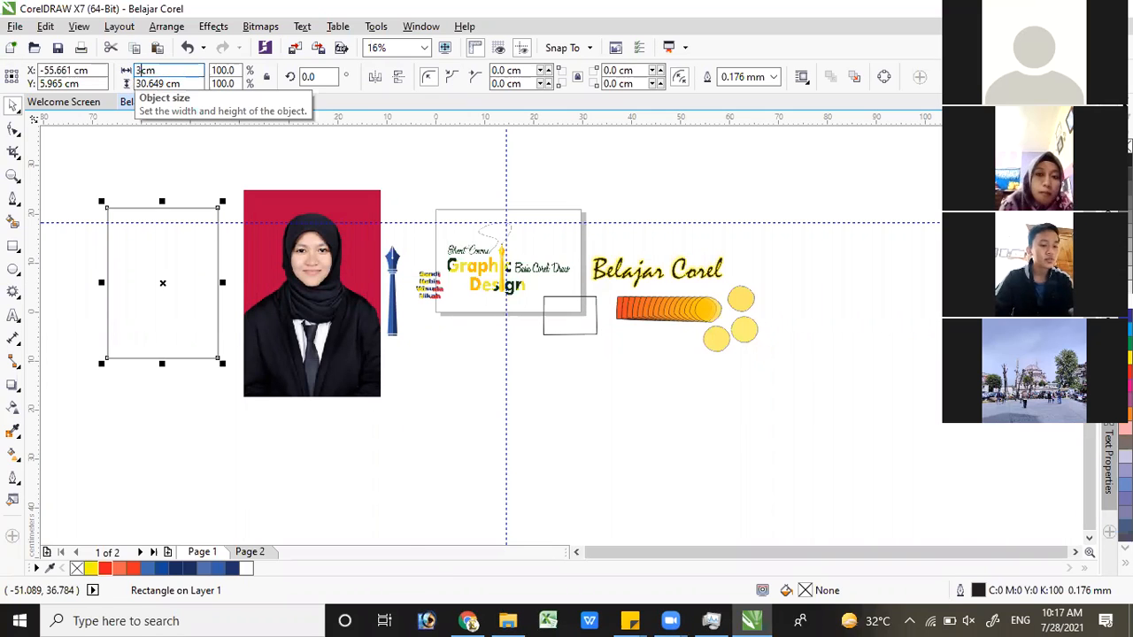
{"action": "type", "text": "0"}
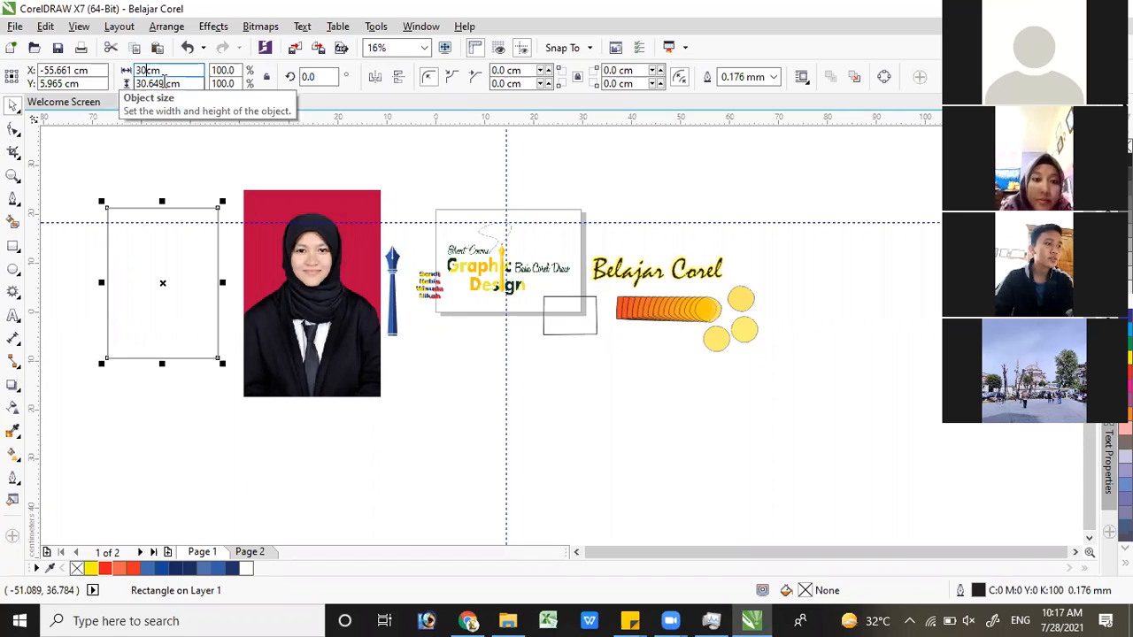
{"action": "key", "text": "Tab"}
{"action": "type", "text": "4"}
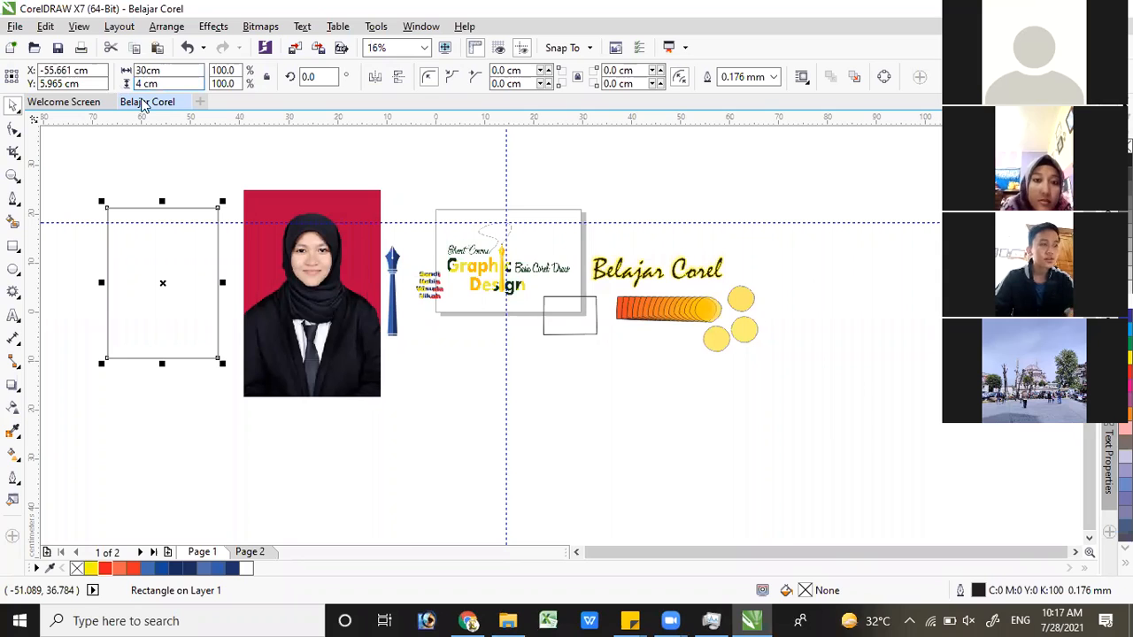
{"action": "type", "text": "0"}
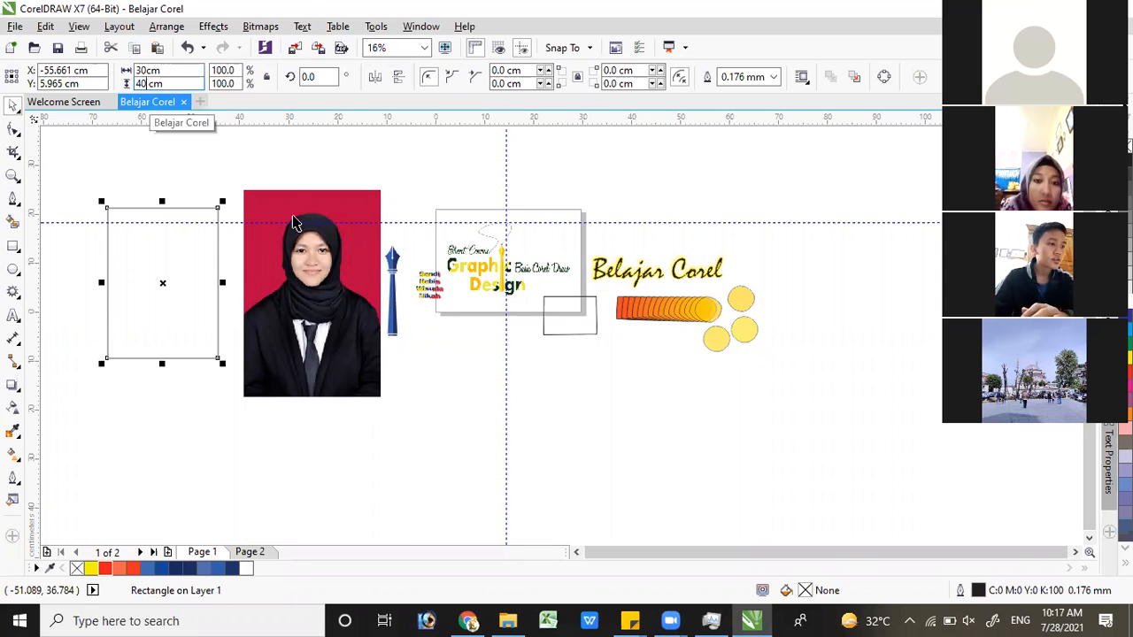
{"action": "key", "text": "Return"}
Enlarge the portrait to about 43.9 by 66.2 cm and PowerClip it inside the empty rectangle beside it
{"action": "left_click", "coordinate": [344, 273]}
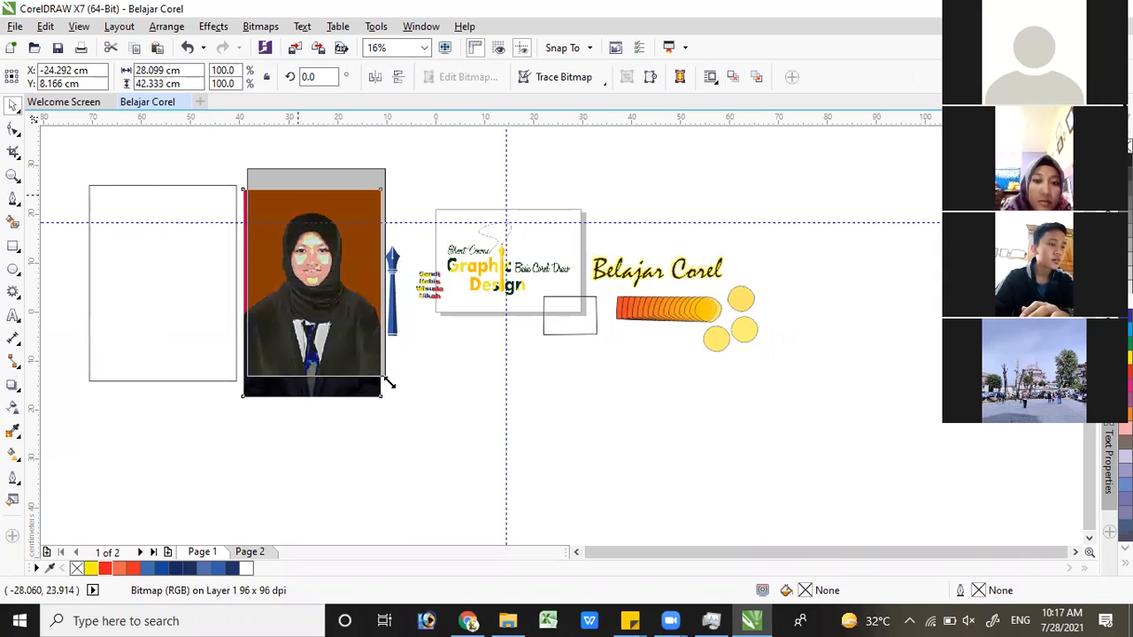
{"action": "left_click_drag", "start_coordinate": [391, 381], "coordinate": [468, 499]}
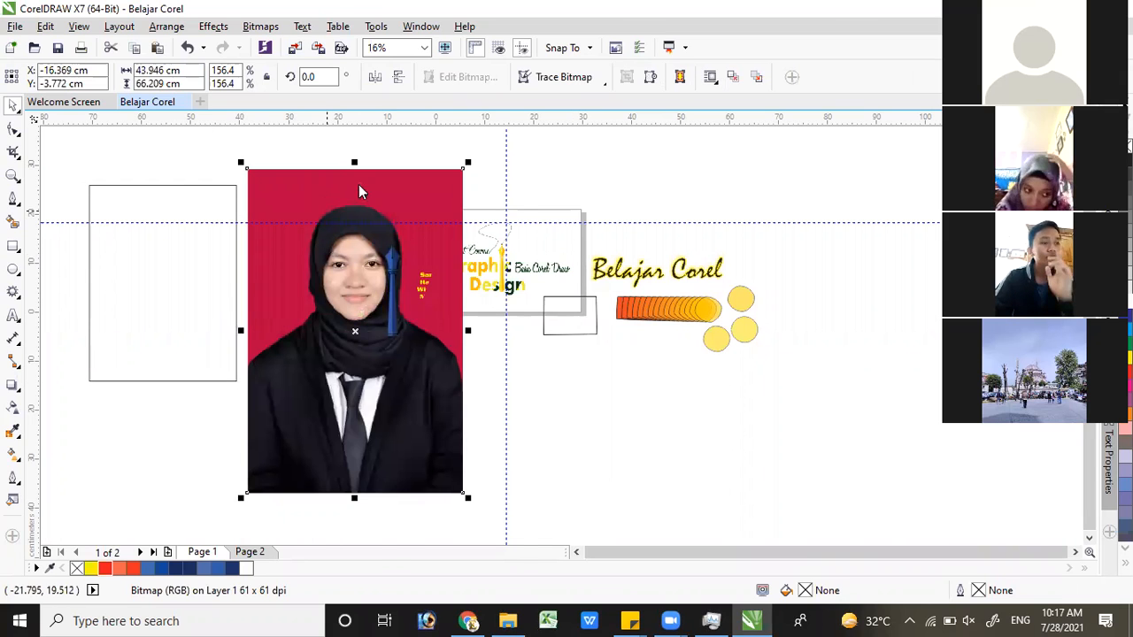
{"action": "right_click", "coordinate": [360, 186]}
{"action": "left_click", "coordinate": [408, 164]}
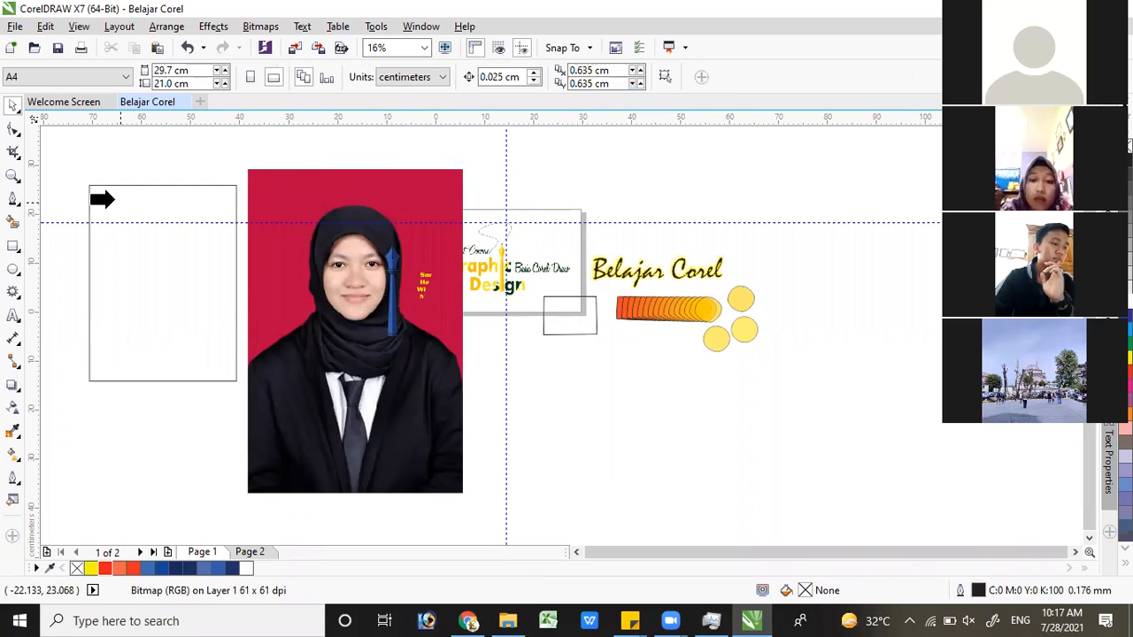
{"action": "left_click", "coordinate": [130, 195]}
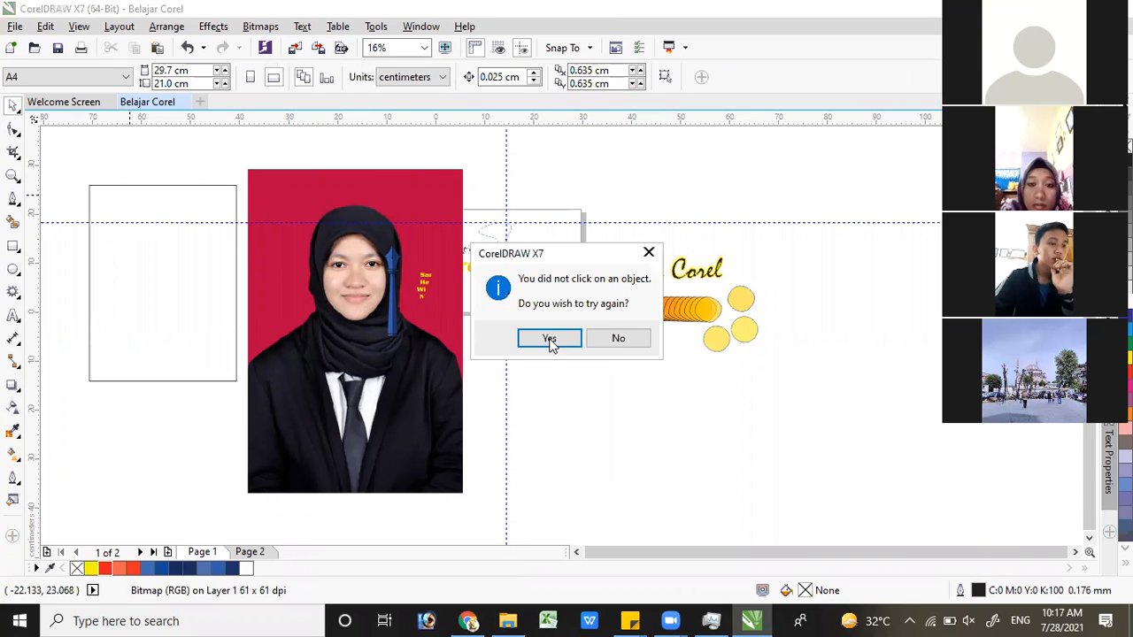
{"action": "left_click", "coordinate": [544, 338]}
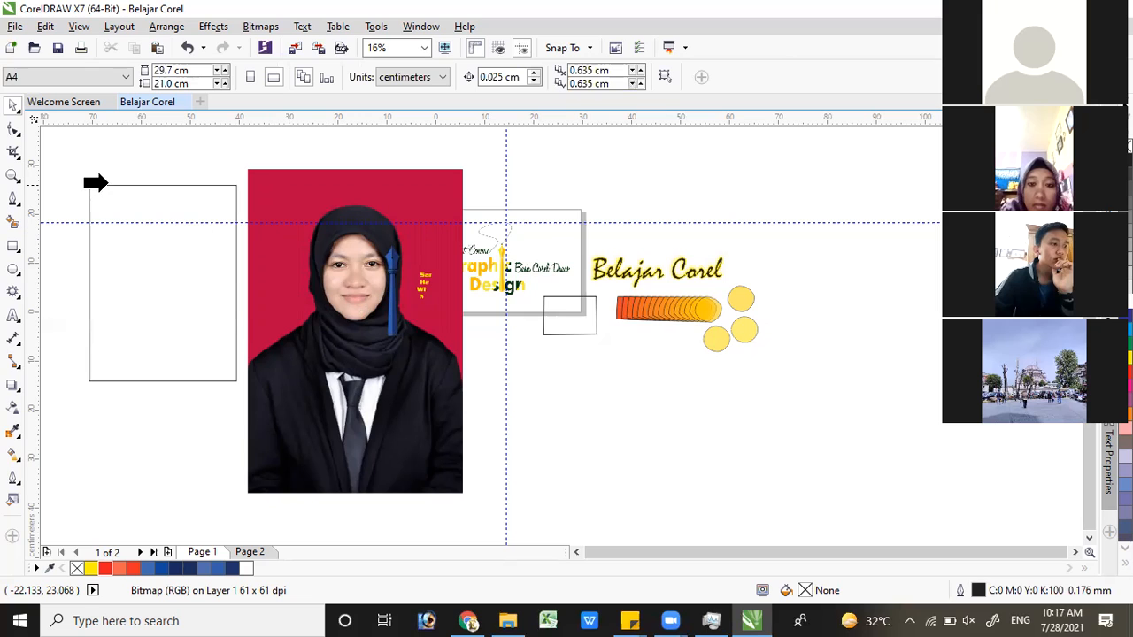
{"action": "left_click", "coordinate": [182, 241]}
Move the clipped portrait to about X -35.2 cm and reposition the photo inside its frame to show the whole headscarf, about X -35.4, Y -0.8 cm
{"action": "left_click_drag", "start_coordinate": [142, 223], "coordinate": [242, 213]}
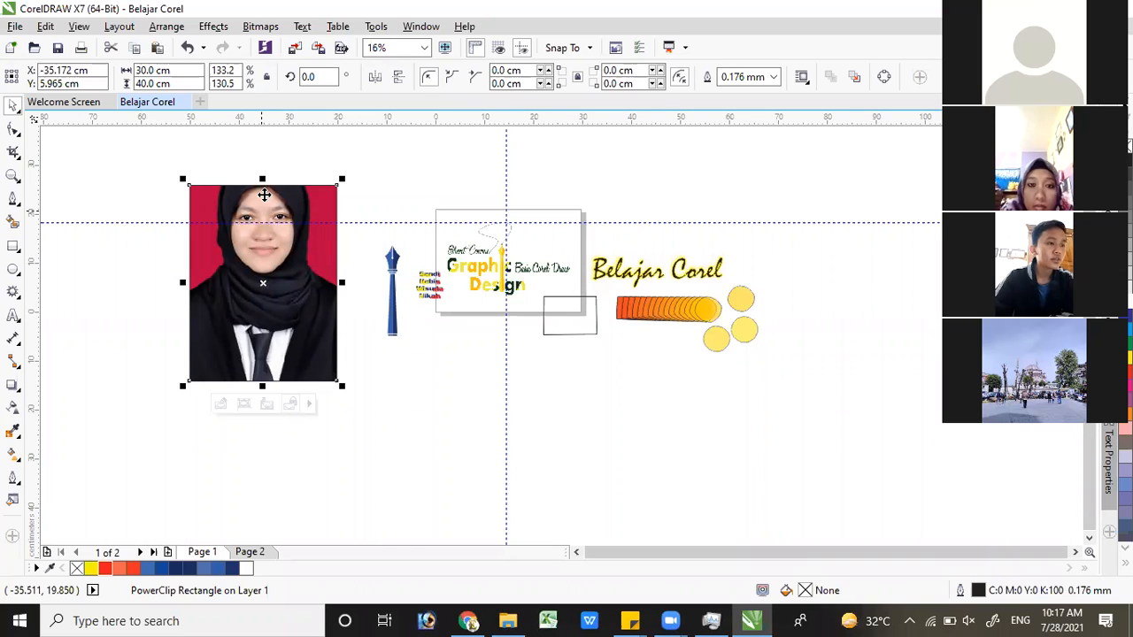
{"action": "right_click", "coordinate": [268, 201]}
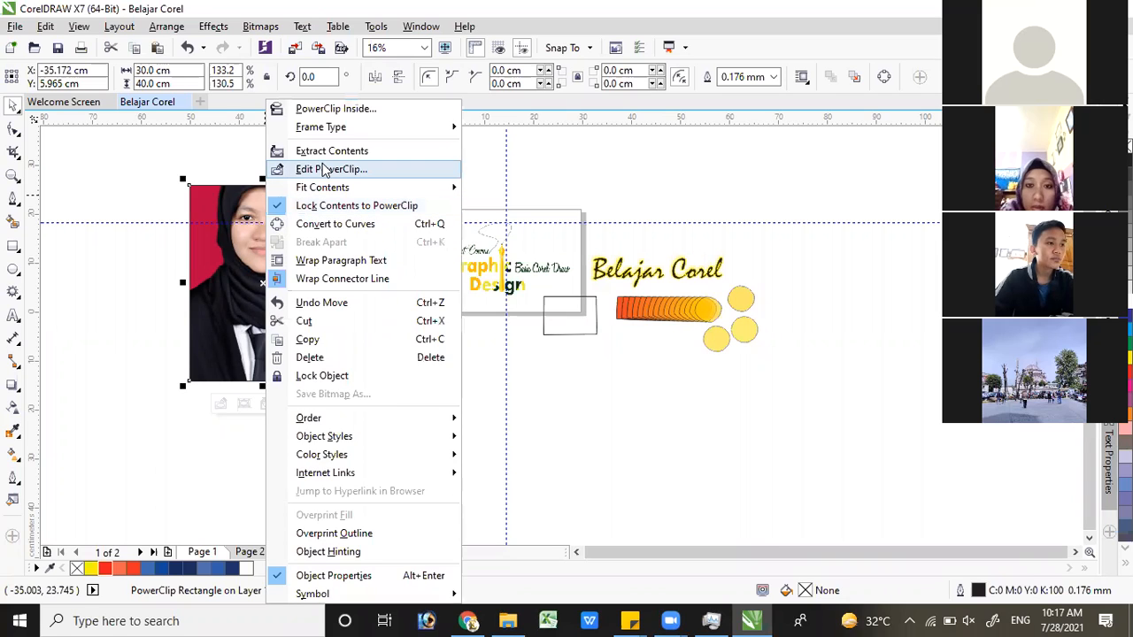
{"action": "left_click", "coordinate": [330, 170]}
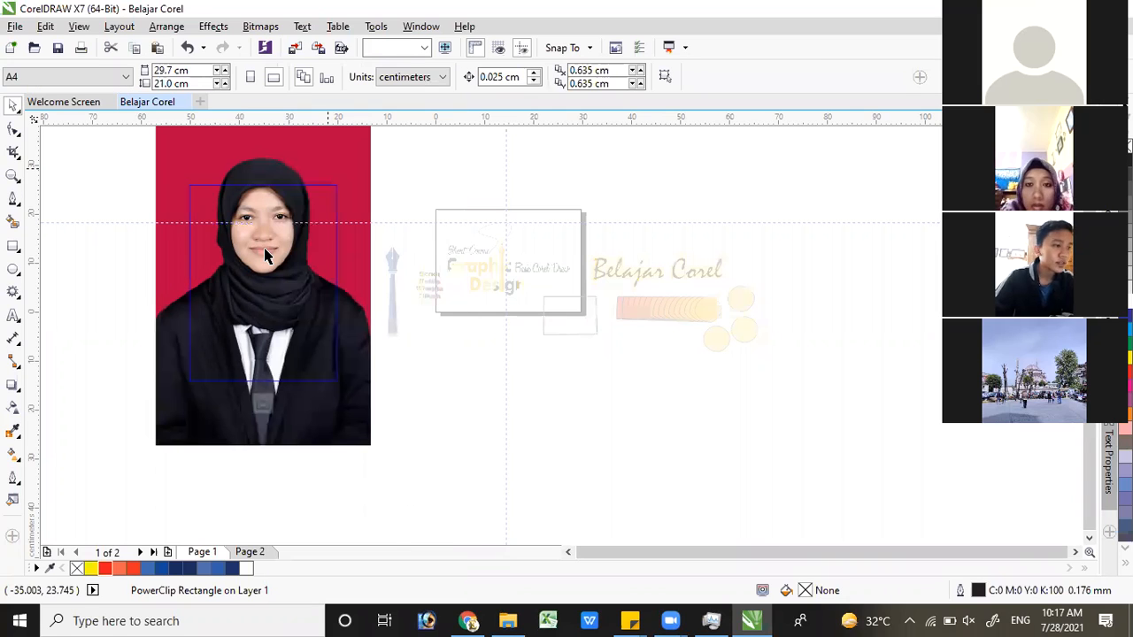
{"action": "left_click_drag", "start_coordinate": [266, 263], "coordinate": [266, 280]}
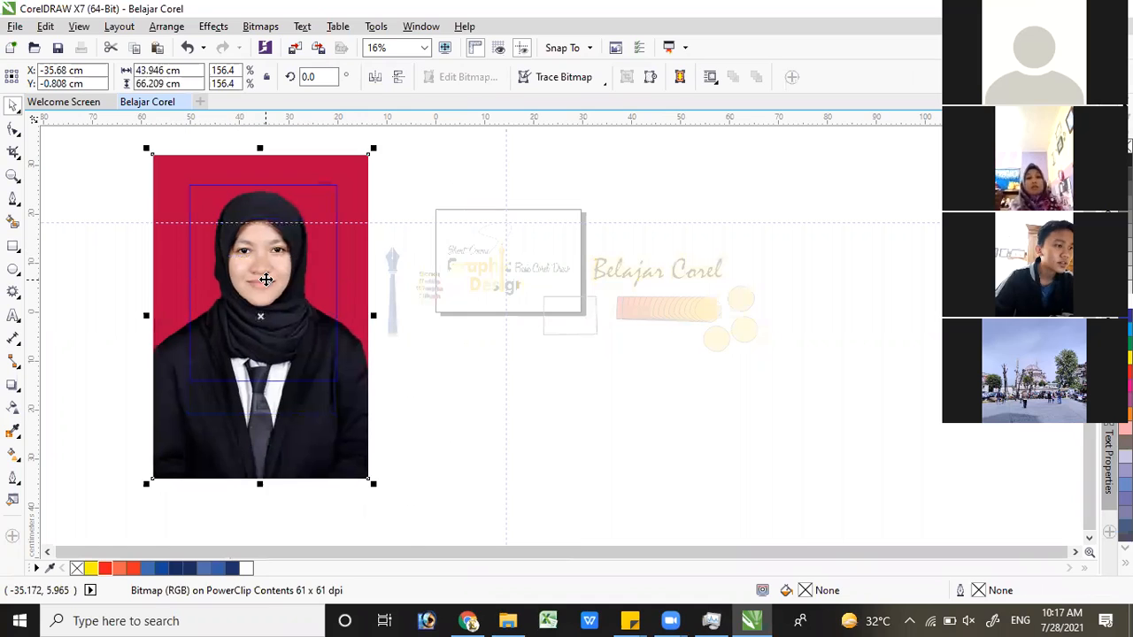
{"action": "key", "text": "Right"}
{"action": "key", "text": "Right"}
{"action": "key", "text": "Right"}
{"action": "key", "text": "Right"}
{"action": "key", "text": "Right"}
{"action": "key", "text": "Right"}
{"action": "key", "text": "Right"}
{"action": "key", "text": "Right"}
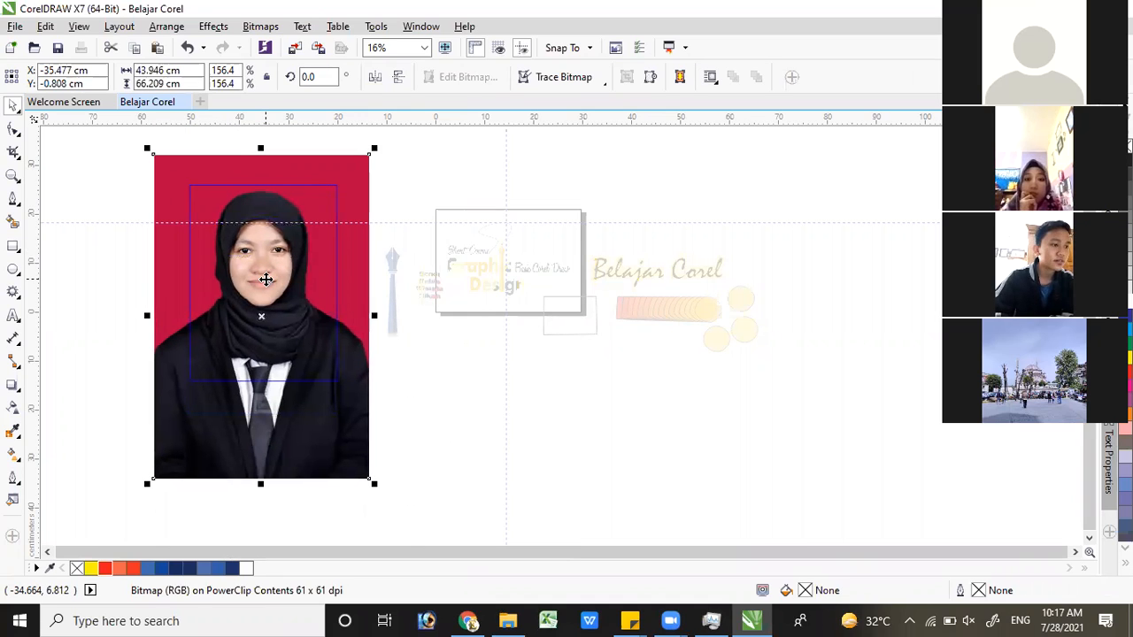
{"action": "key", "text": "Right"}
{"action": "key", "text": "Right"}
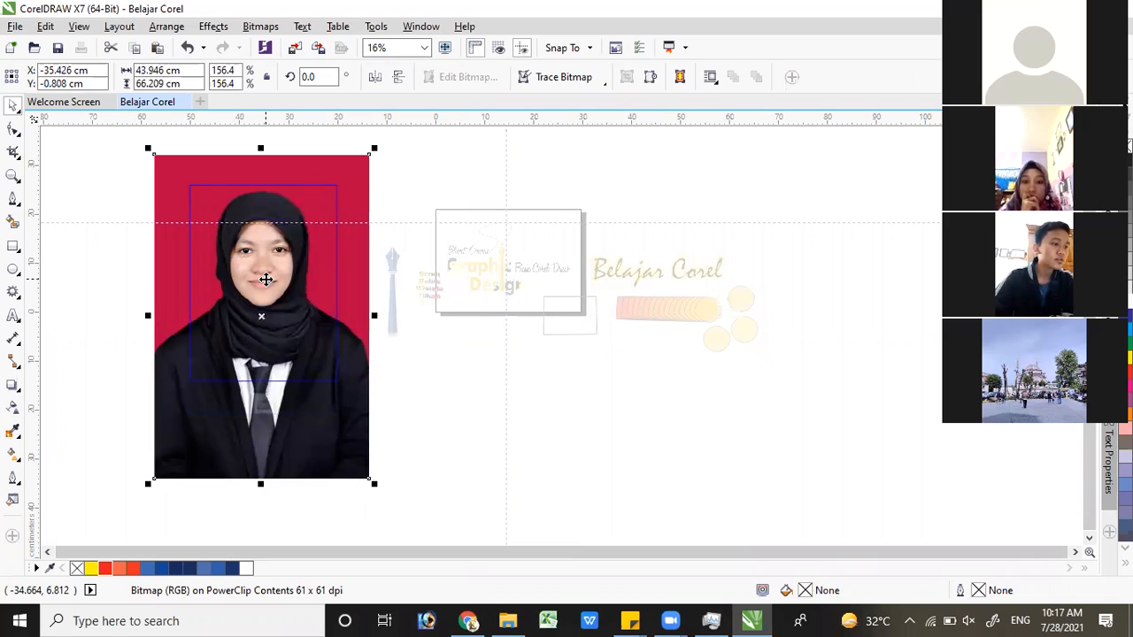
{"action": "right_click", "coordinate": [341, 236]}
{"action": "left_click", "coordinate": [344, 233]}
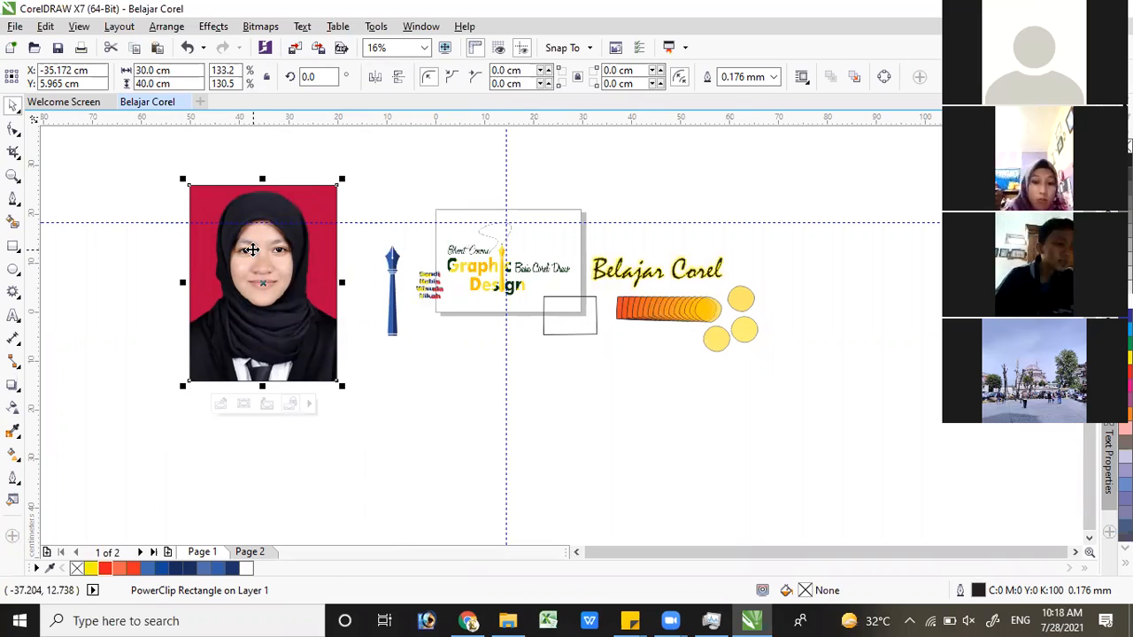
Undo the last nudges of the photo inside the PowerClip frame and finish editing its contents
{"action": "left_click", "coordinate": [251, 250]}
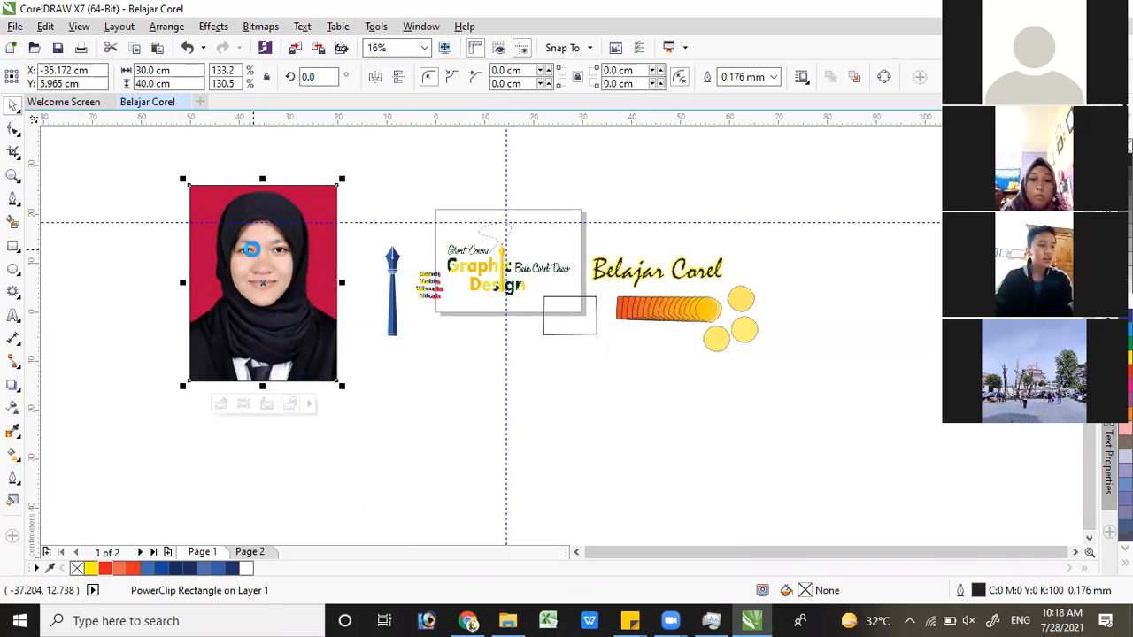
{"action": "double_click", "coordinate": [253, 250]}
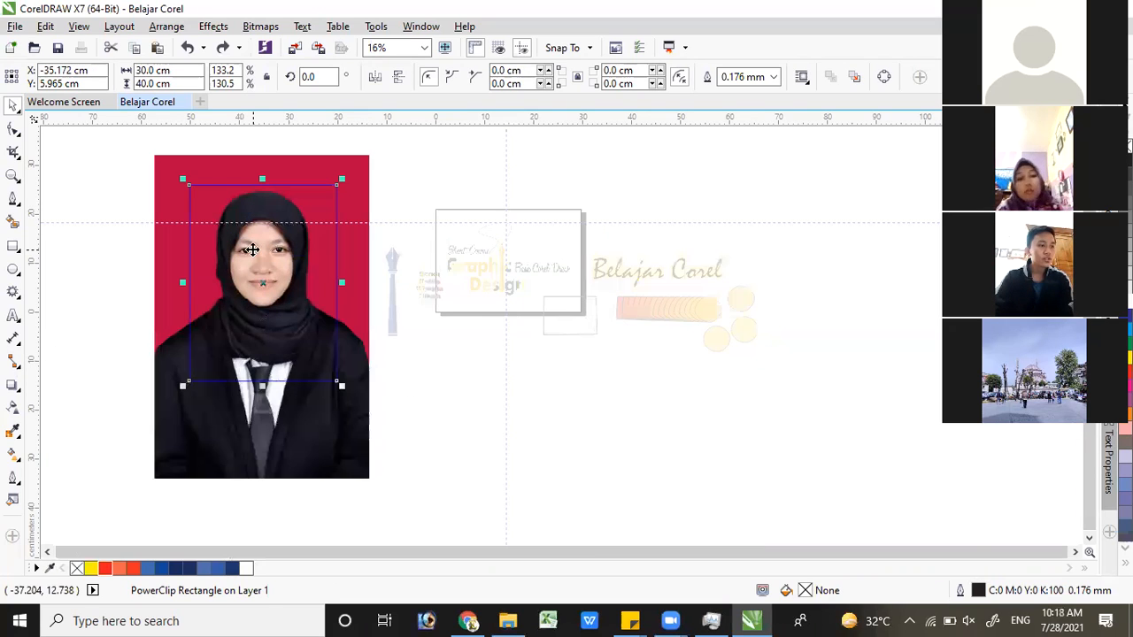
{"action": "left_click", "coordinate": [252, 250]}
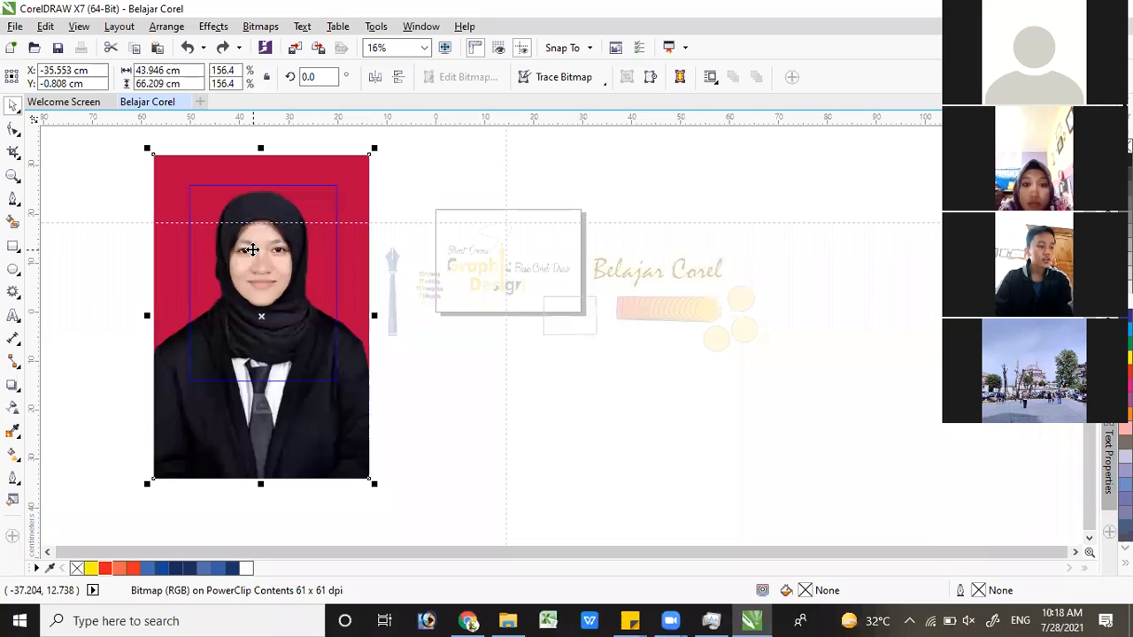
{"action": "right_click", "coordinate": [317, 232]}
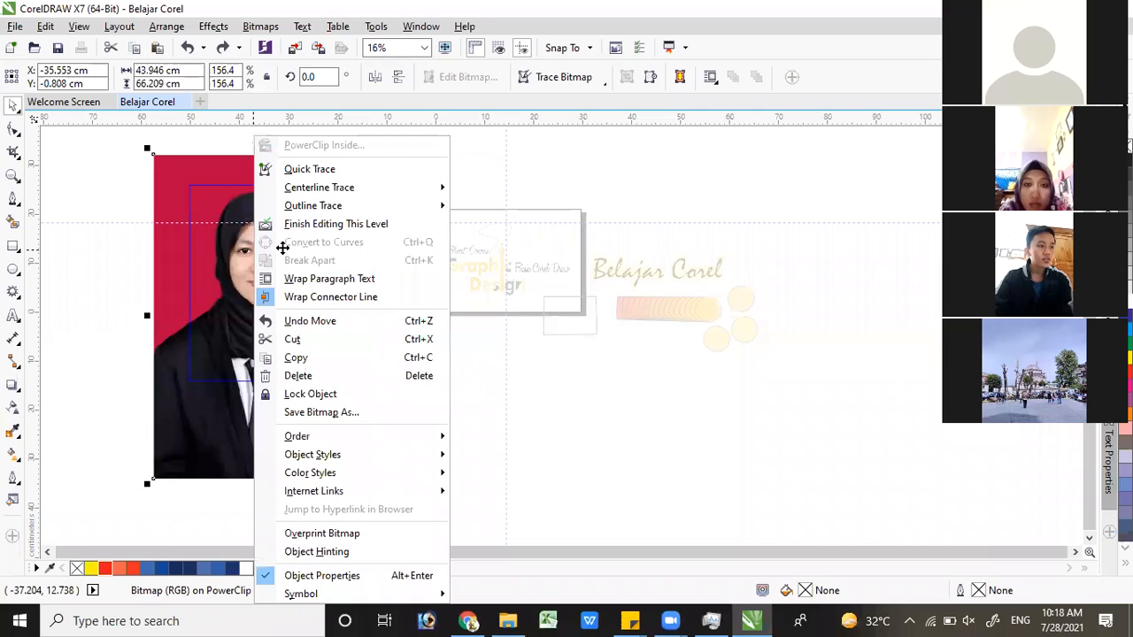
{"action": "left_click", "coordinate": [262, 251]}
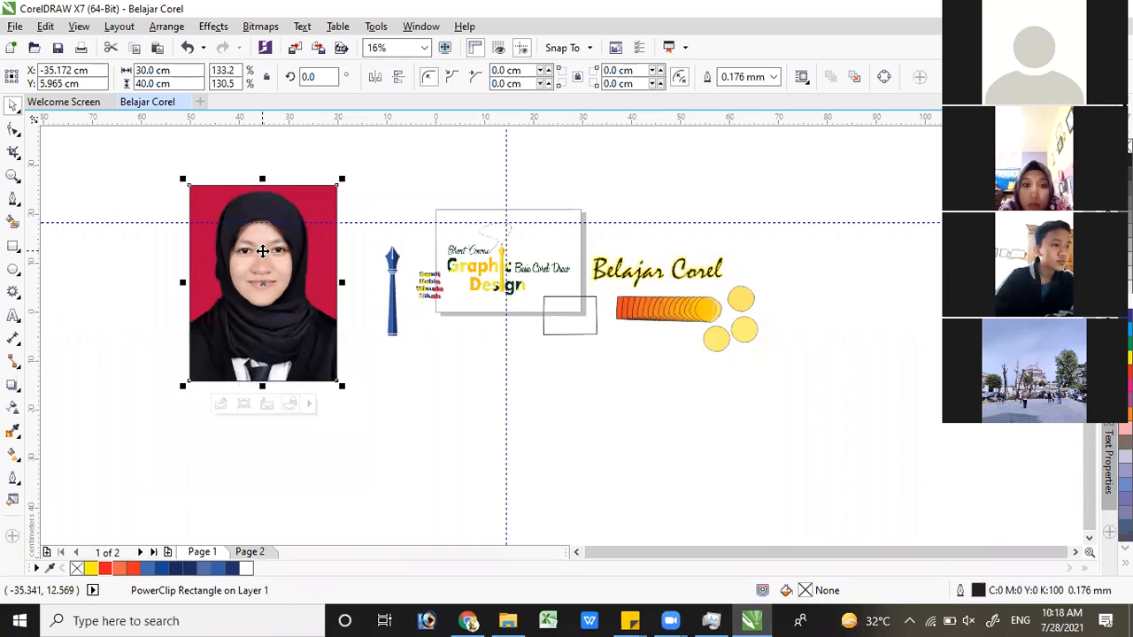
Extract the portrait from the PowerClip frame and move it aside to about X -39.3, Y -4.5 cm
{"action": "right_click", "coordinate": [269, 230]}
{"action": "left_click", "coordinate": [329, 150]}
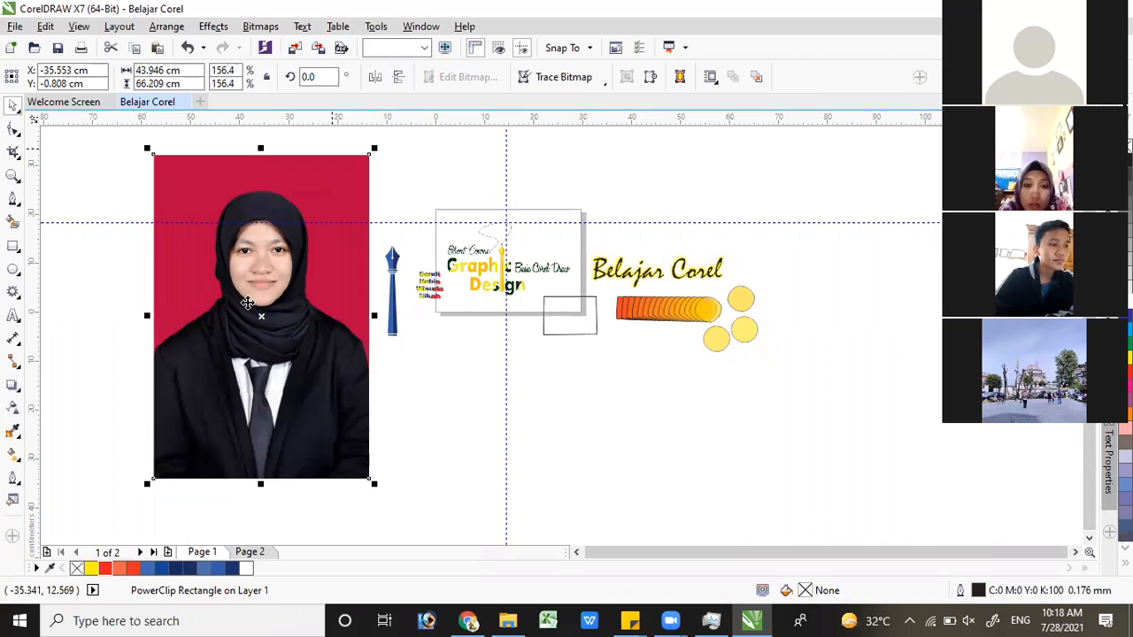
{"action": "left_click_drag", "start_coordinate": [265, 251], "coordinate": [159, 278]}
Delete the empty PowerClip frame behind the portrait
{"action": "left_click", "coordinate": [293, 274]}
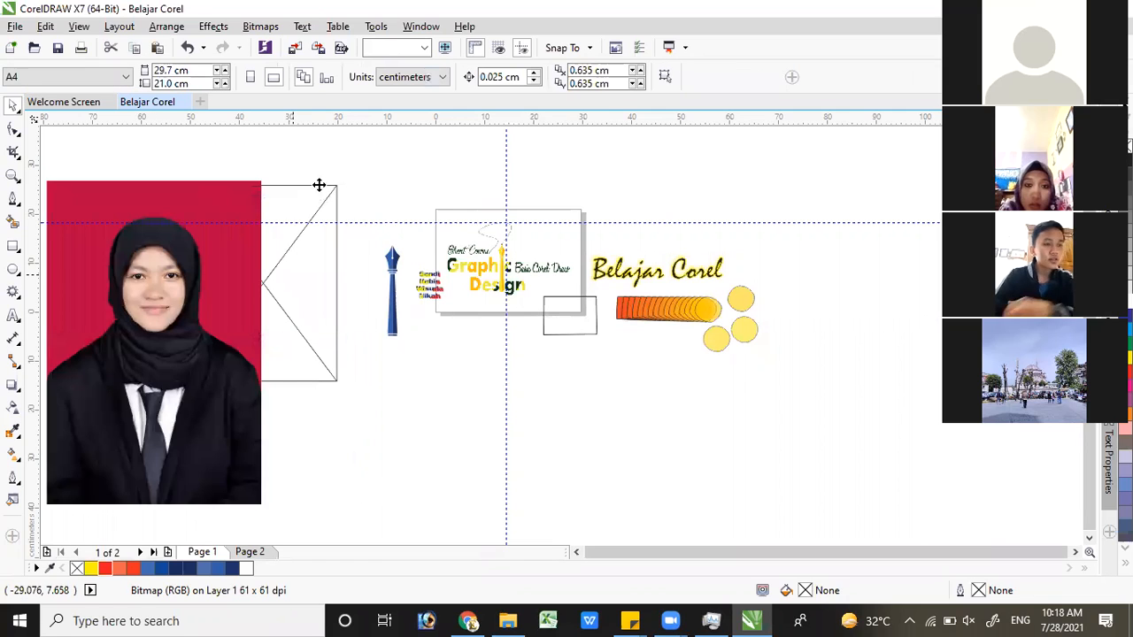
{"action": "left_click", "coordinate": [274, 240]}
{"action": "key", "text": "Delete"}
Trace the jacket's shoulder in the portrait with a Bezier outline, from the photo's left edge up to where the headscarf begins
{"action": "left_click", "coordinate": [251, 280]}
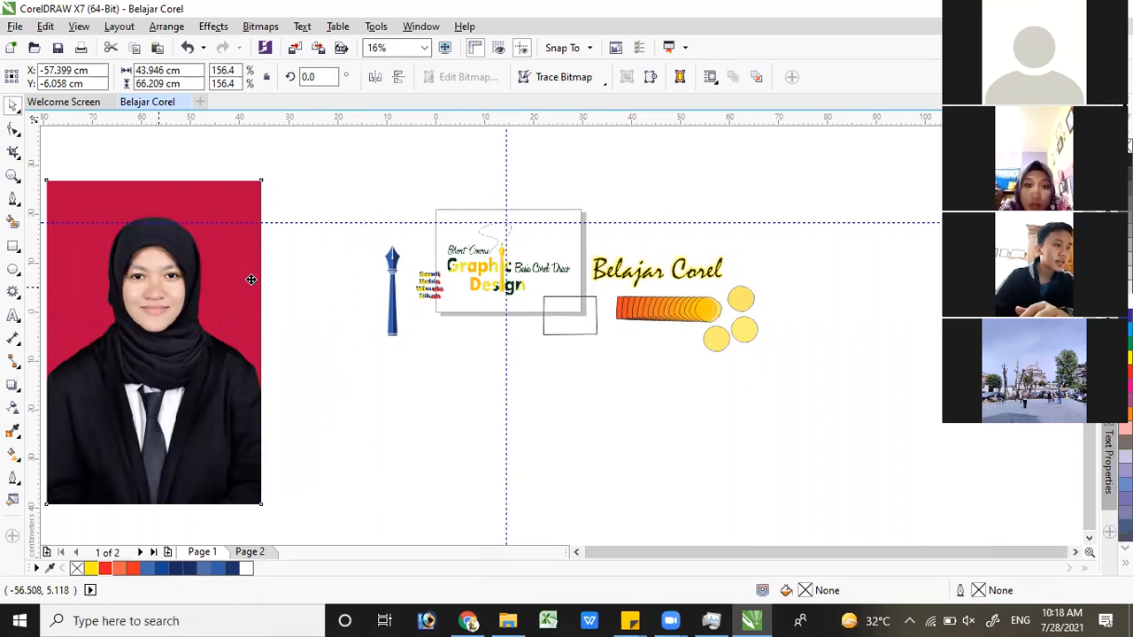
{"action": "left_click", "coordinate": [14, 201]}
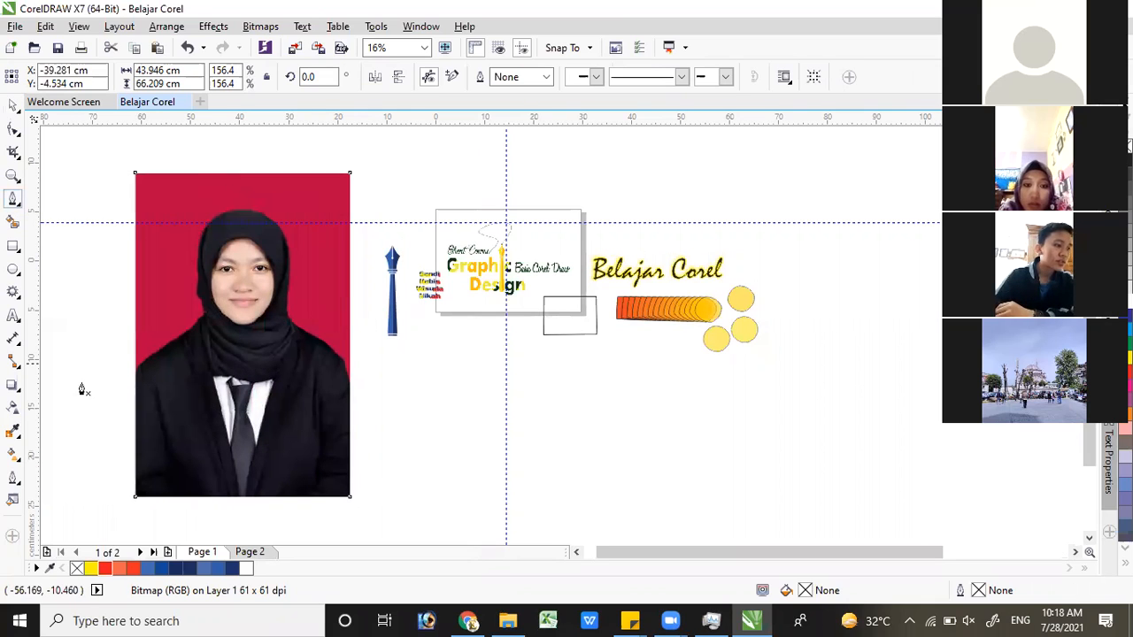
{"action": "scroll", "coordinate": [71, 405], "scroll_direction": "up", "scroll_amount": 2}
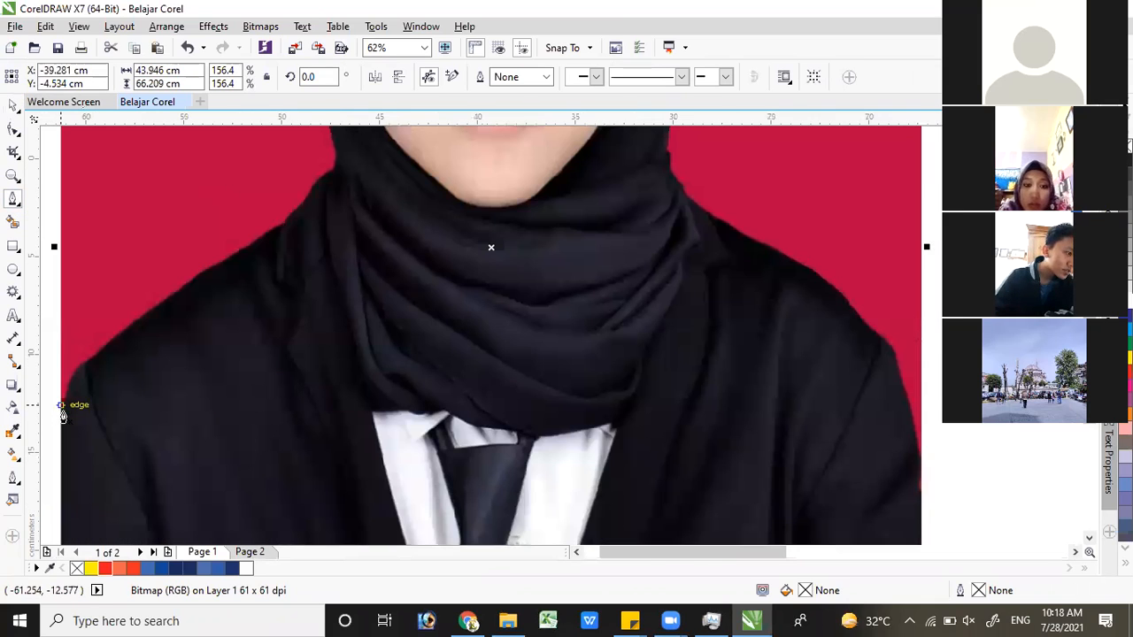
{"action": "left_click", "coordinate": [60, 408]}
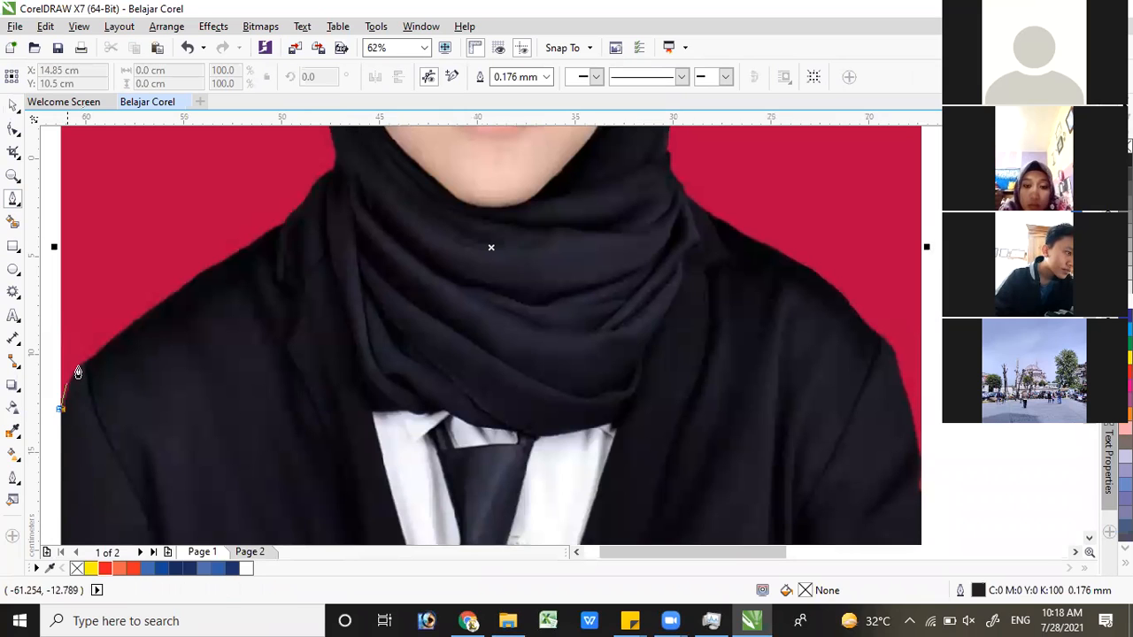
{"action": "left_click_drag", "start_coordinate": [87, 364], "coordinate": [132, 336]}
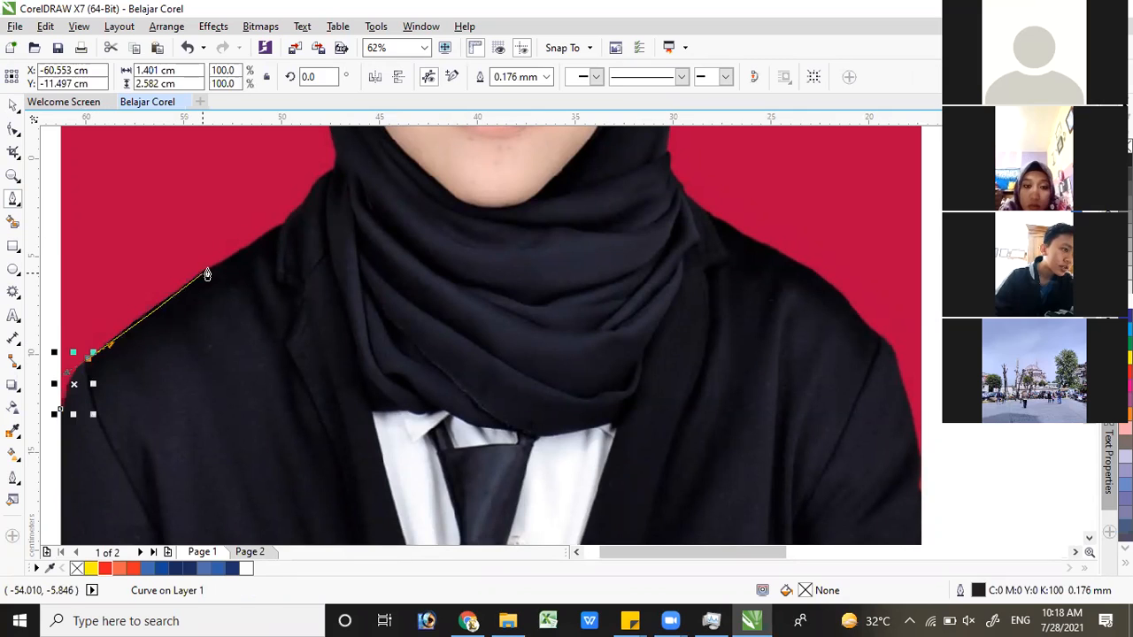
{"action": "left_click", "coordinate": [284, 223]}
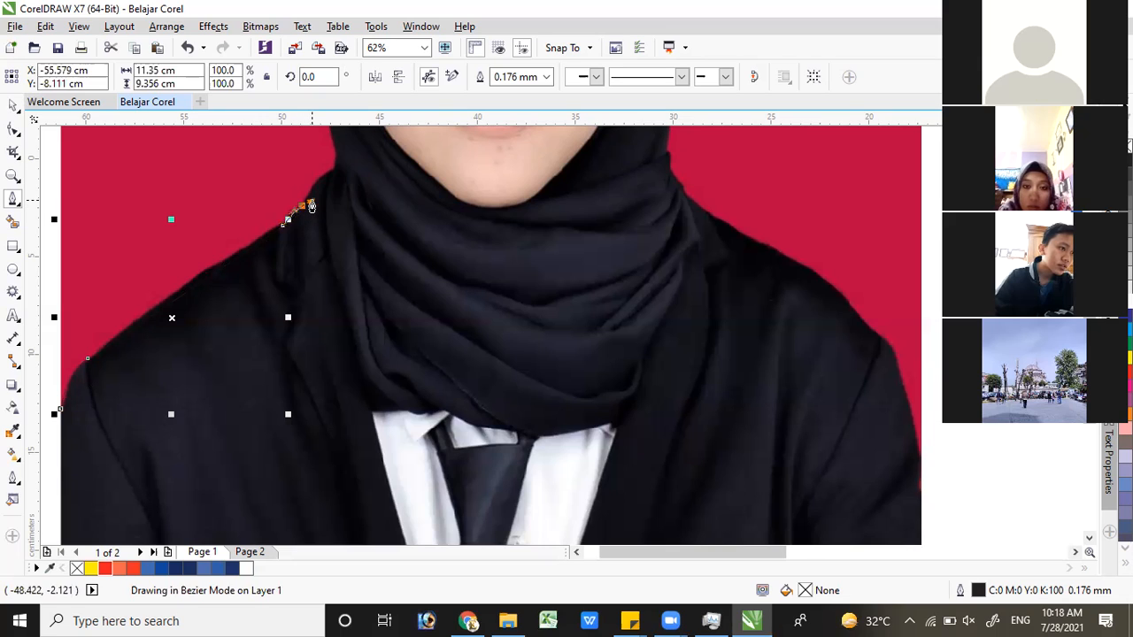
{"action": "mouse_move", "coordinate": [308, 200]}
{"action": "left_mouse_down"}
{"action": "mouse_move", "coordinate": [349, 178]}
{"action": "mouse_move", "coordinate": [340, 167]}
{"action": "left_mouse_up"}
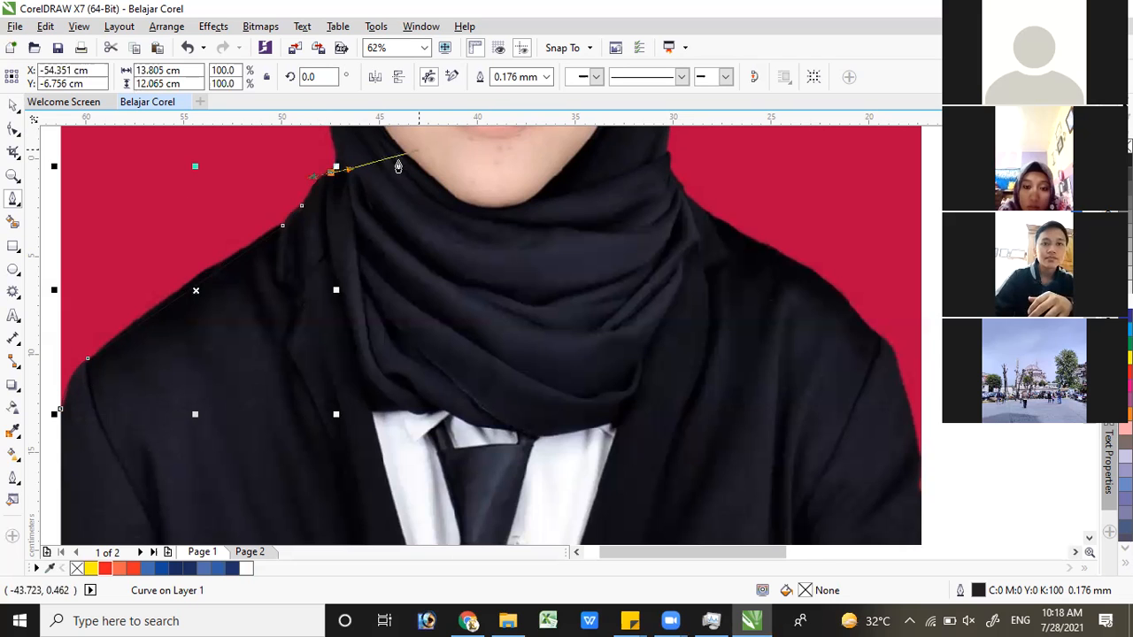
Continue the Bezier outline from the shoulder up the left side of the headscarf to about eye level
{"action": "scroll", "coordinate": [403, 158], "scroll_direction": "up", "scroll_amount": 2}
{"action": "scroll", "coordinate": [651, 150], "scroll_direction": "down", "scroll_amount": 1}
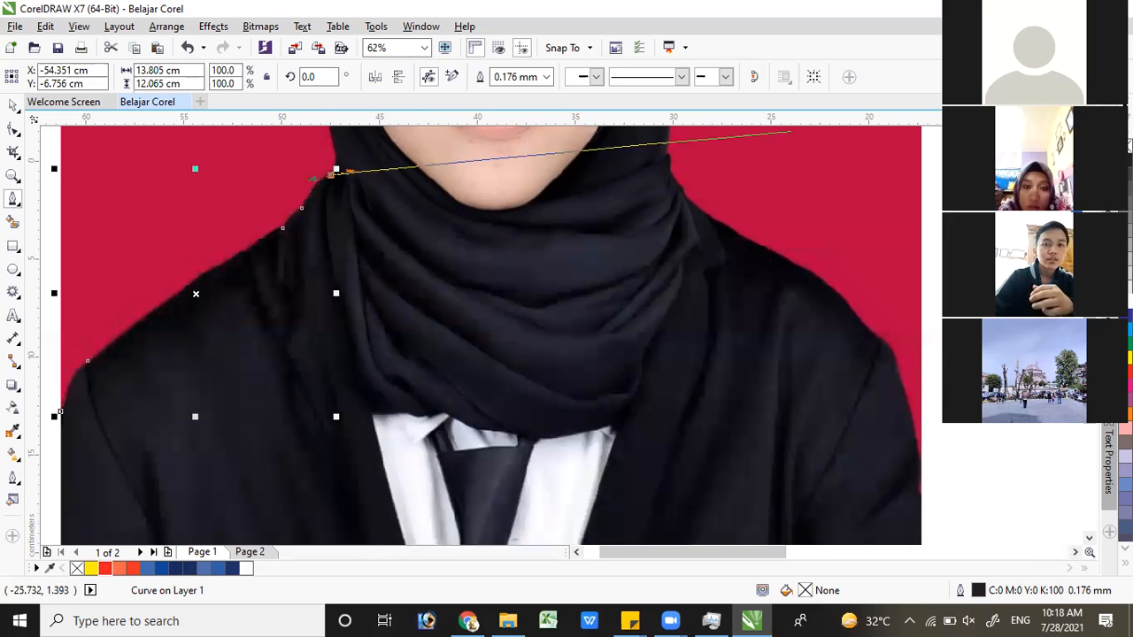
{"action": "left_click", "coordinate": [1089, 132]}
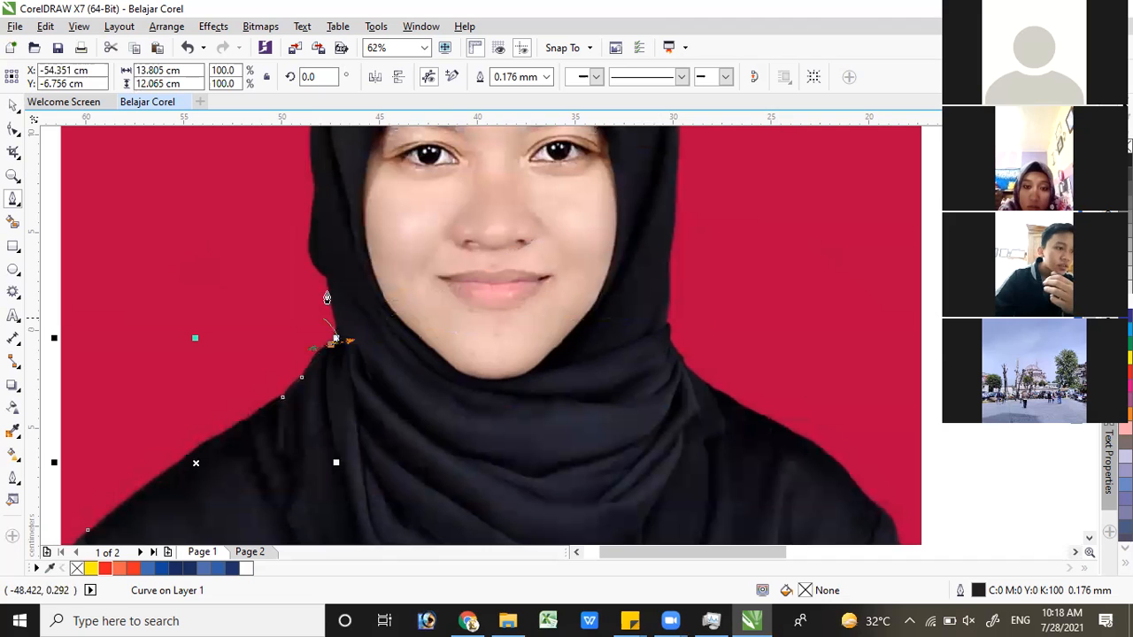
{"action": "left_click_drag", "start_coordinate": [324, 280], "coordinate": [324, 253]}
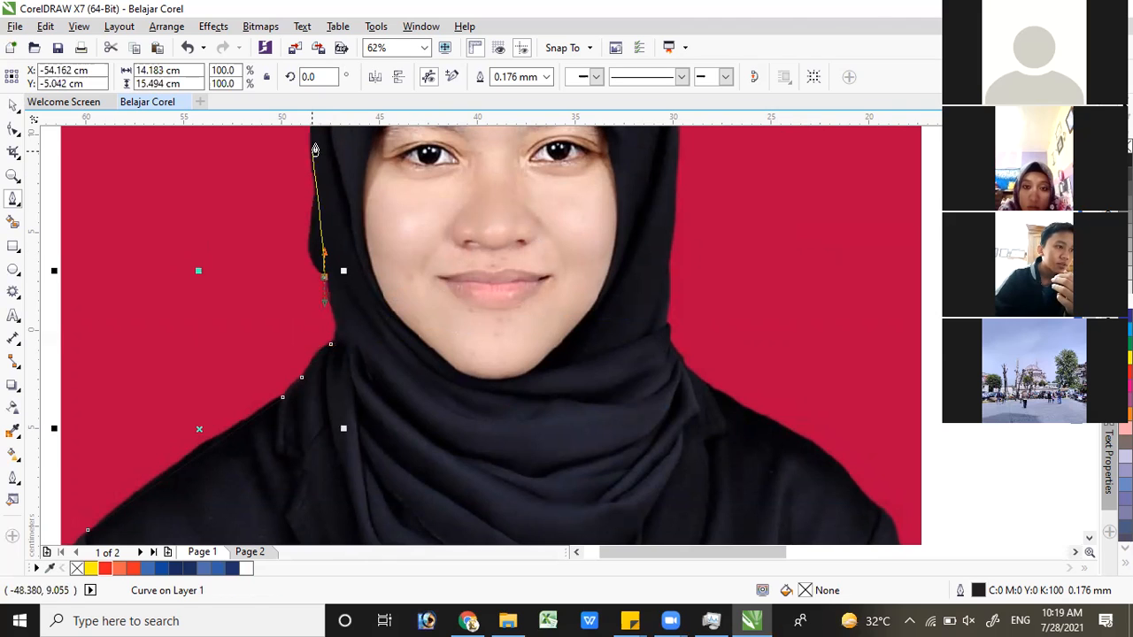
{"action": "left_click_drag", "start_coordinate": [319, 139], "coordinate": [314, 143]}
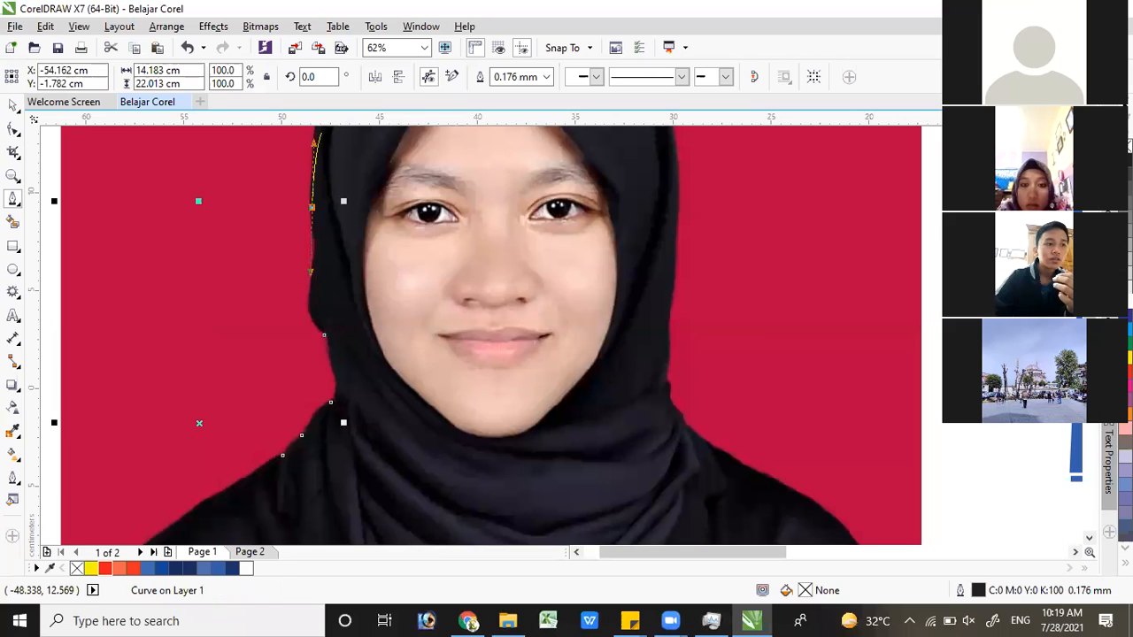
Trace the outline over the crown of the headscarf with curved segments, ending on its upper right side
{"action": "left_click", "coordinate": [1089, 133]}
{"action": "left_click", "coordinate": [1089, 133]}
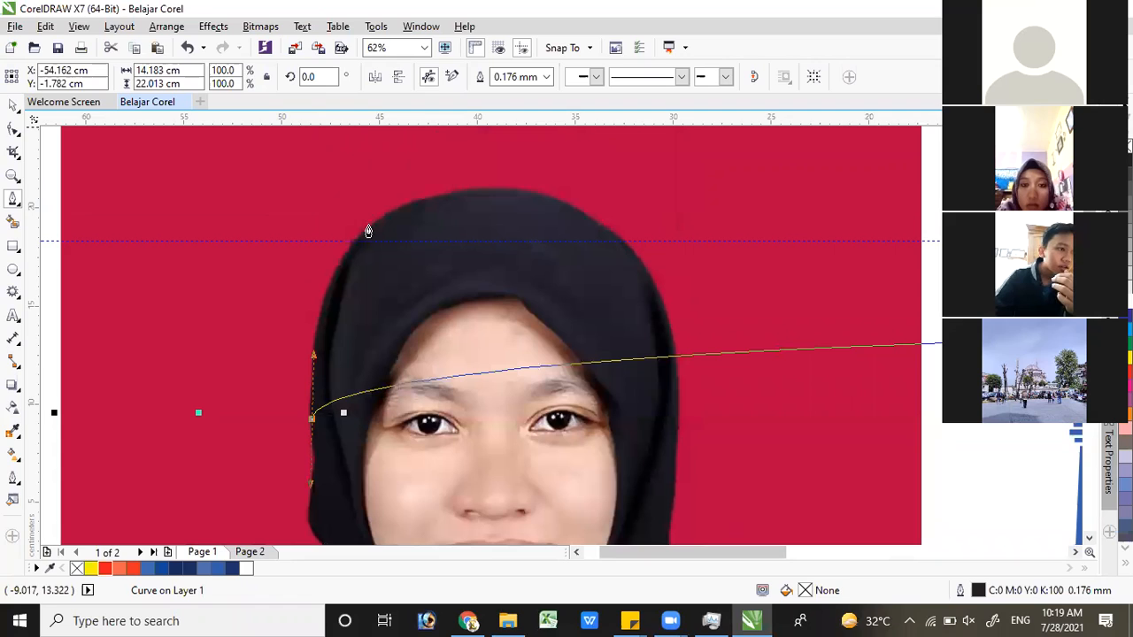
{"action": "left_click_drag", "start_coordinate": [369, 226], "coordinate": [428, 180]}
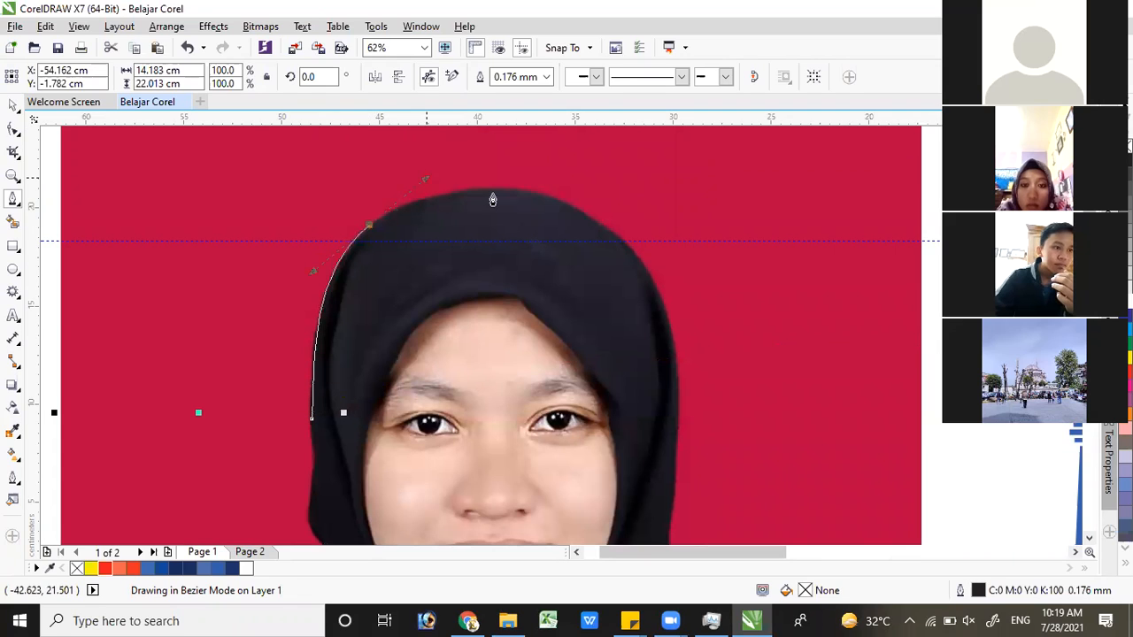
{"action": "left_click_drag", "start_coordinate": [527, 195], "coordinate": [533, 194]}
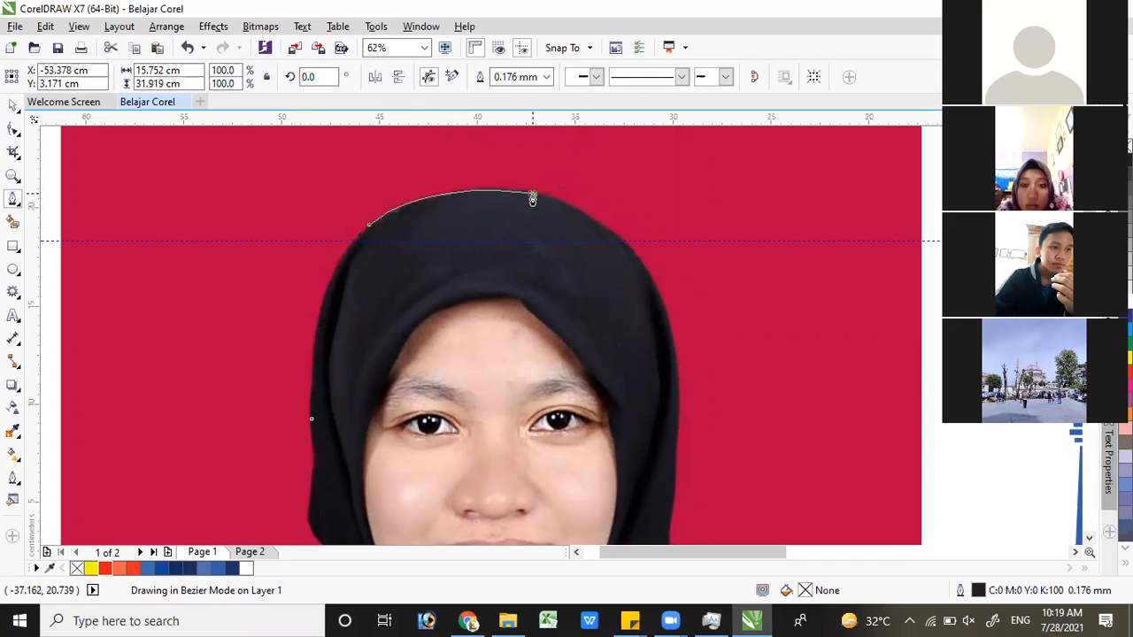
{"action": "left_click", "coordinate": [640, 265]}
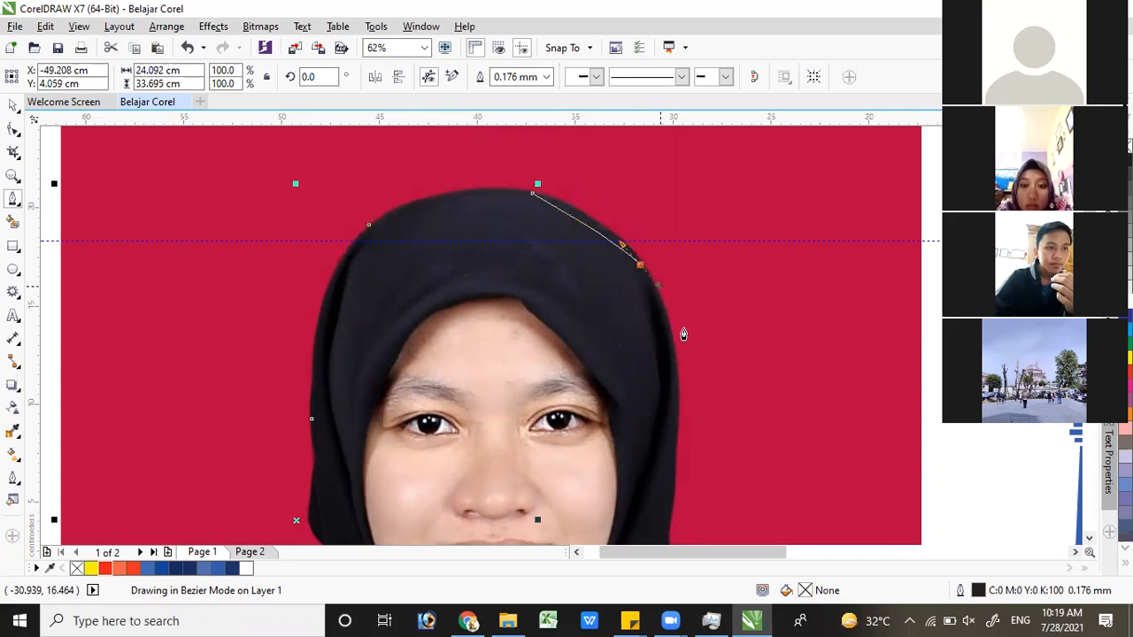
Extend the outline down the right side of the headscarf to where it meets the neck folds
{"action": "left_click", "coordinate": [677, 422]}
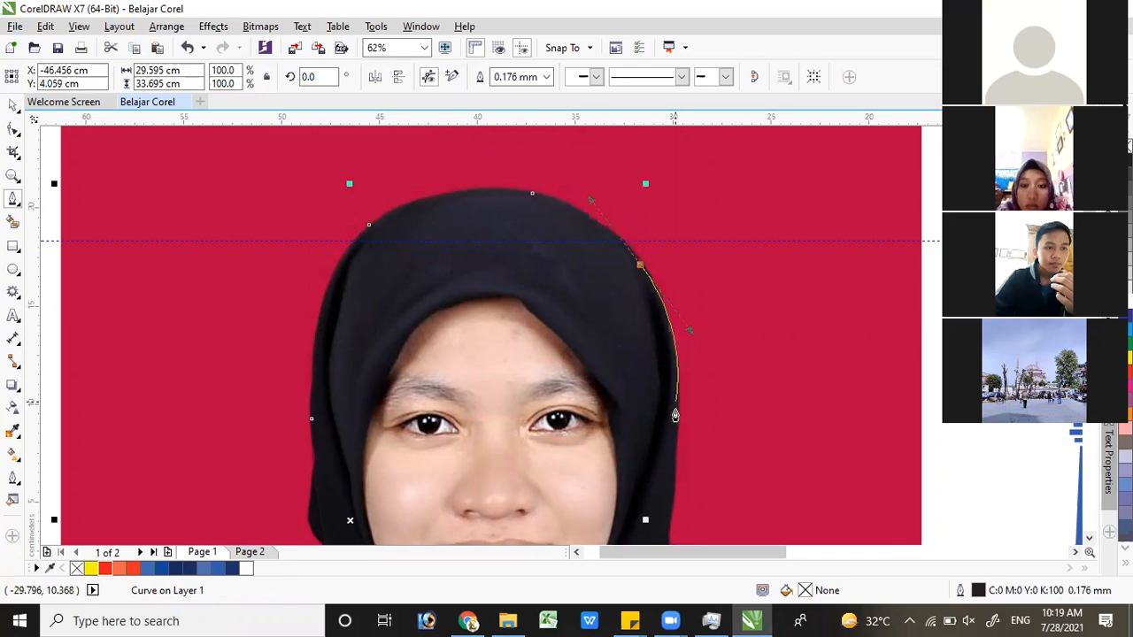
{"action": "left_click", "coordinate": [676, 418]}
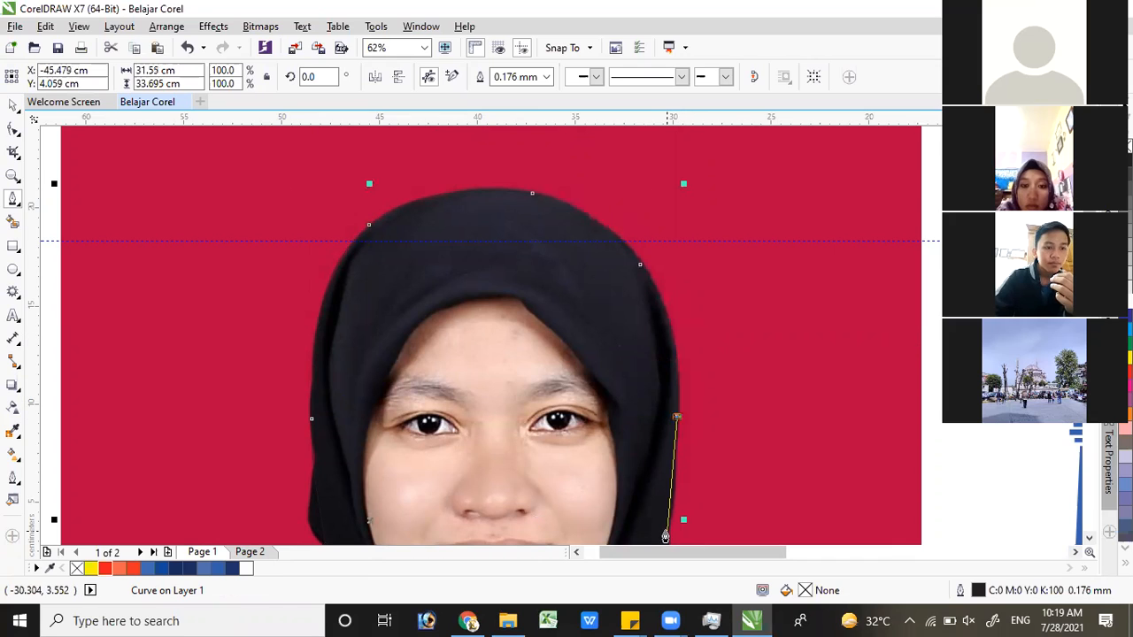
{"action": "left_click_drag", "start_coordinate": [666, 531], "coordinate": [657, 505]}
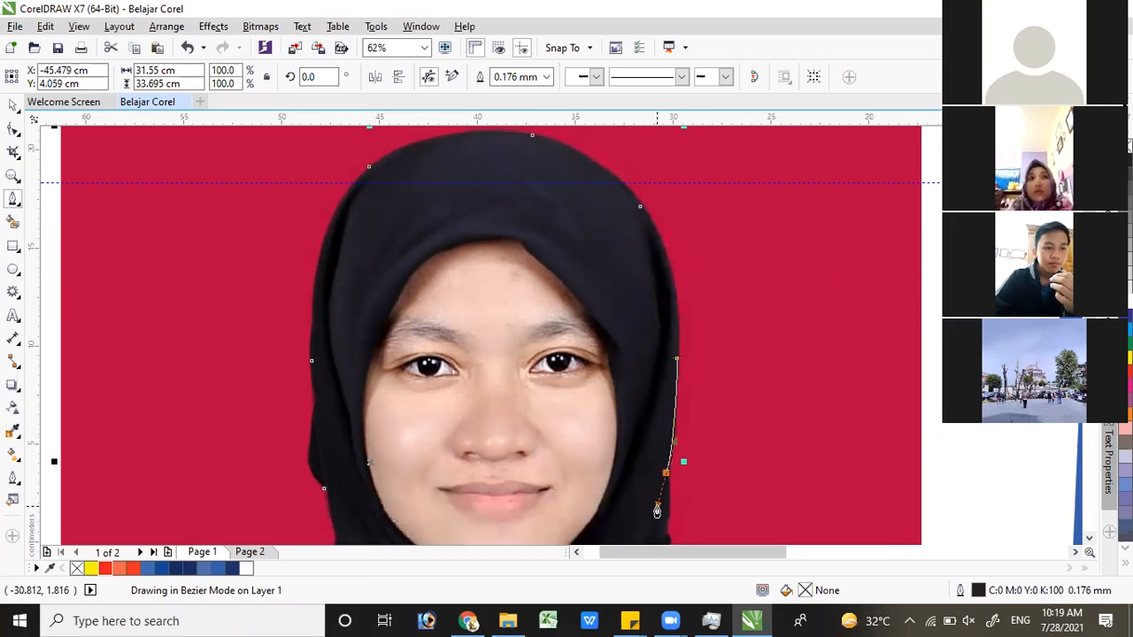
{"action": "key", "text": "space"}
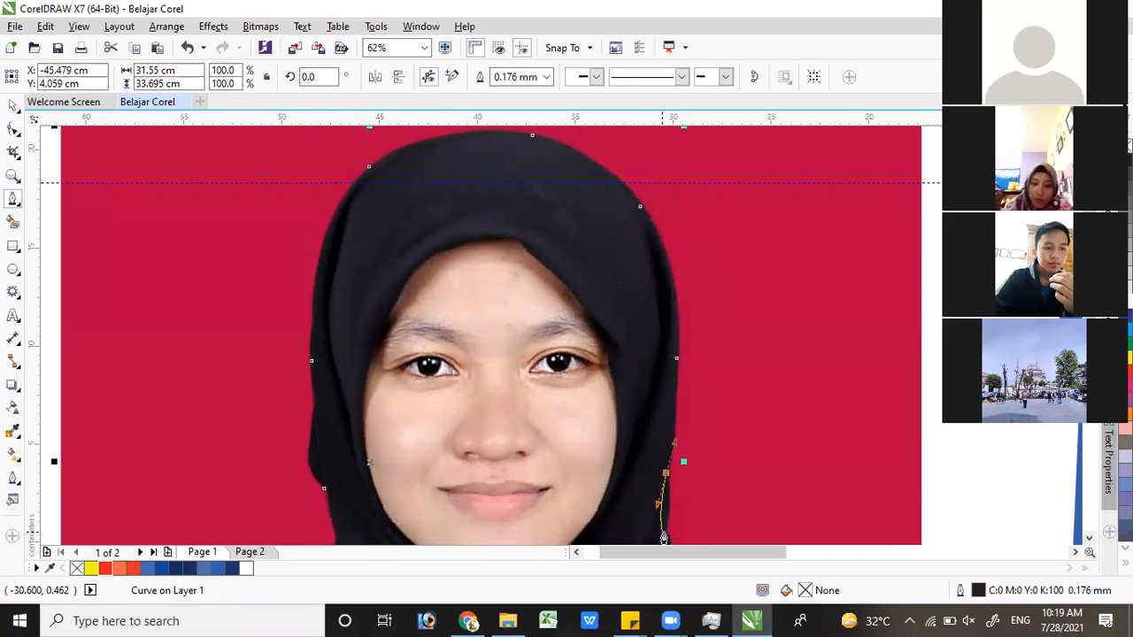
{"action": "left_click_drag", "start_coordinate": [664, 534], "coordinate": [655, 528]}
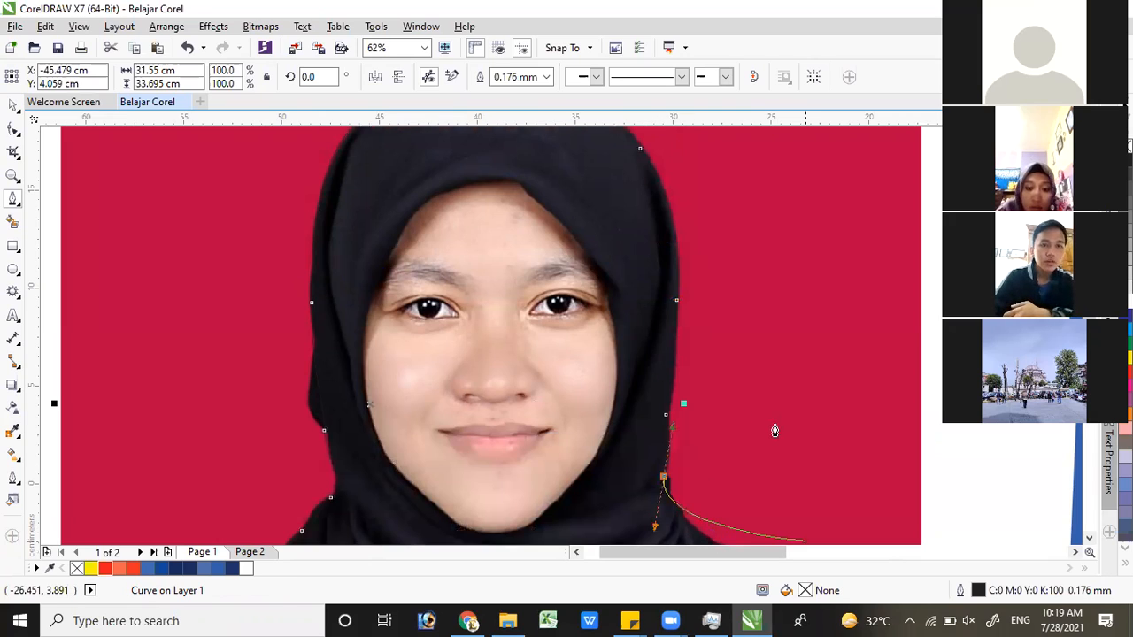
Trace from the headscarf's right side along the jacket's right shoulder and sleeve to the photo's right edge
{"action": "scroll", "coordinate": [774, 431], "scroll_direction": "down", "scroll_amount": 3}
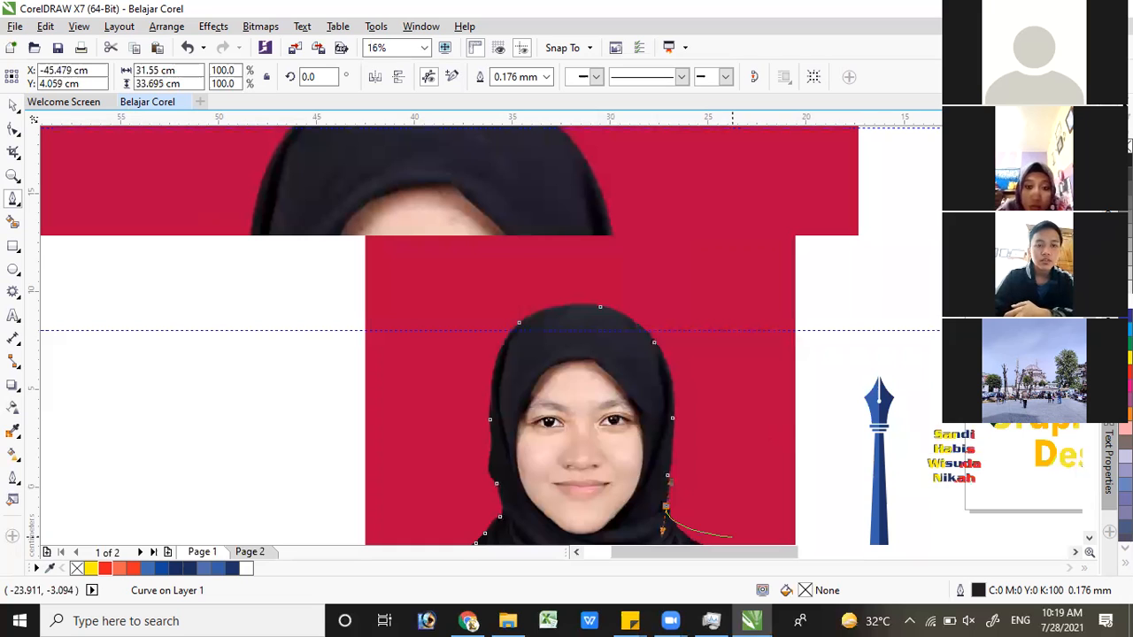
{"action": "left_click", "coordinate": [1090, 541]}
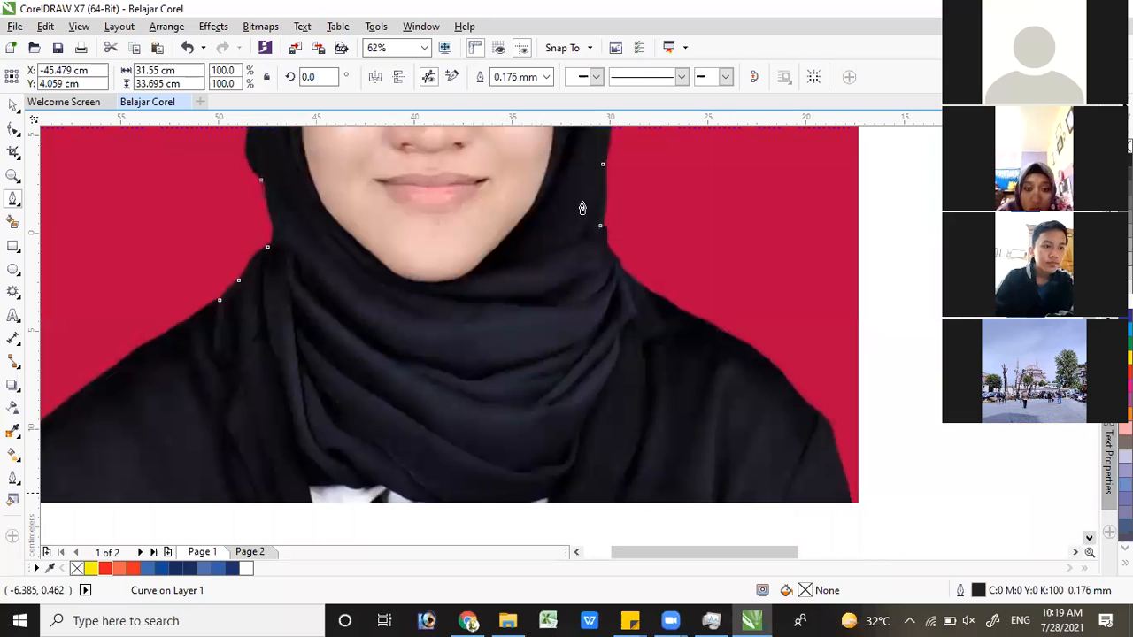
{"action": "mouse_move", "coordinate": [608, 208]}
{"action": "left_mouse_down"}
{"action": "mouse_move", "coordinate": [625, 254]}
{"action": "mouse_move", "coordinate": [617, 269]}
{"action": "mouse_move", "coordinate": [605, 250]}
{"action": "left_mouse_up"}
{"action": "key", "text": "ctrl+z"}
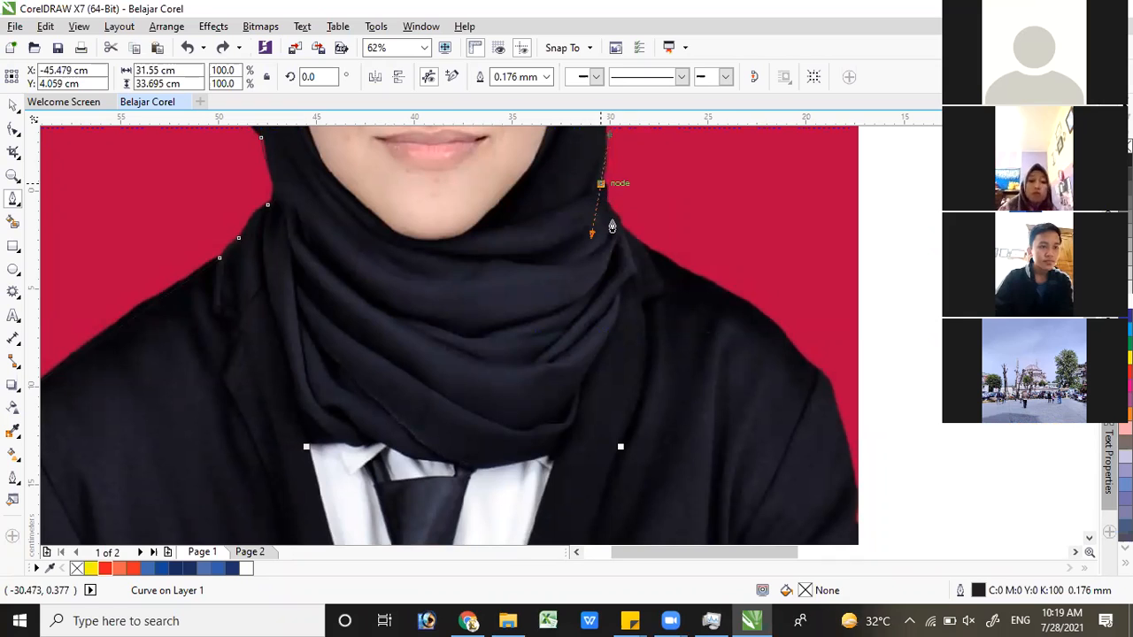
{"action": "mouse_move", "coordinate": [617, 223]}
{"action": "left_mouse_down"}
{"action": "mouse_move", "coordinate": [678, 261]}
{"action": "mouse_move", "coordinate": [678, 280]}
{"action": "left_mouse_up"}
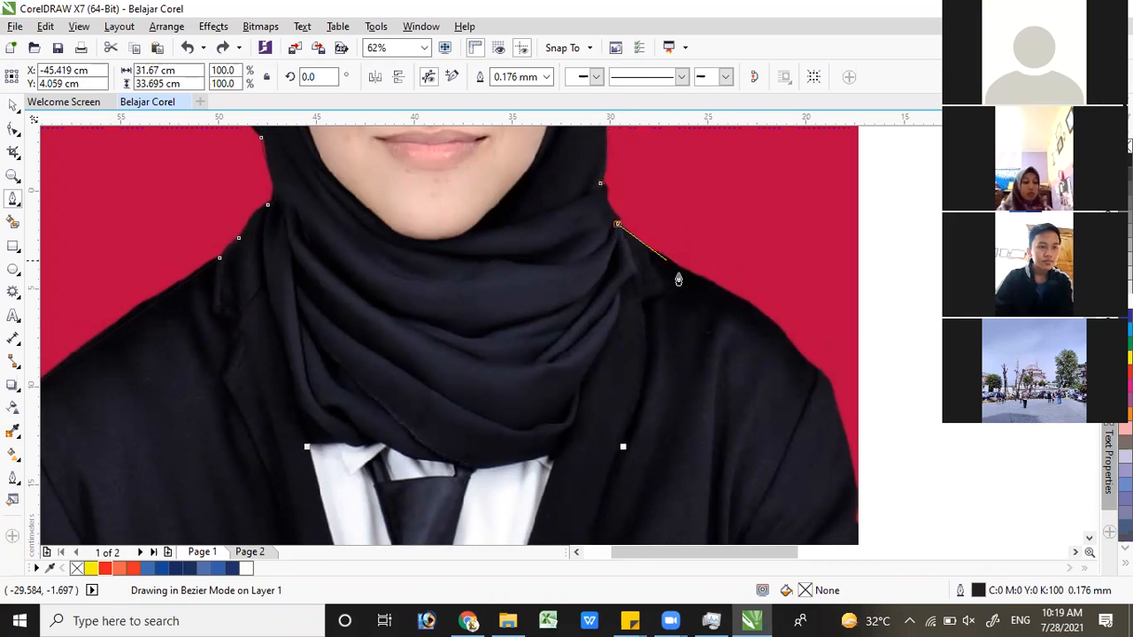
{"action": "left_click", "coordinate": [700, 289]}
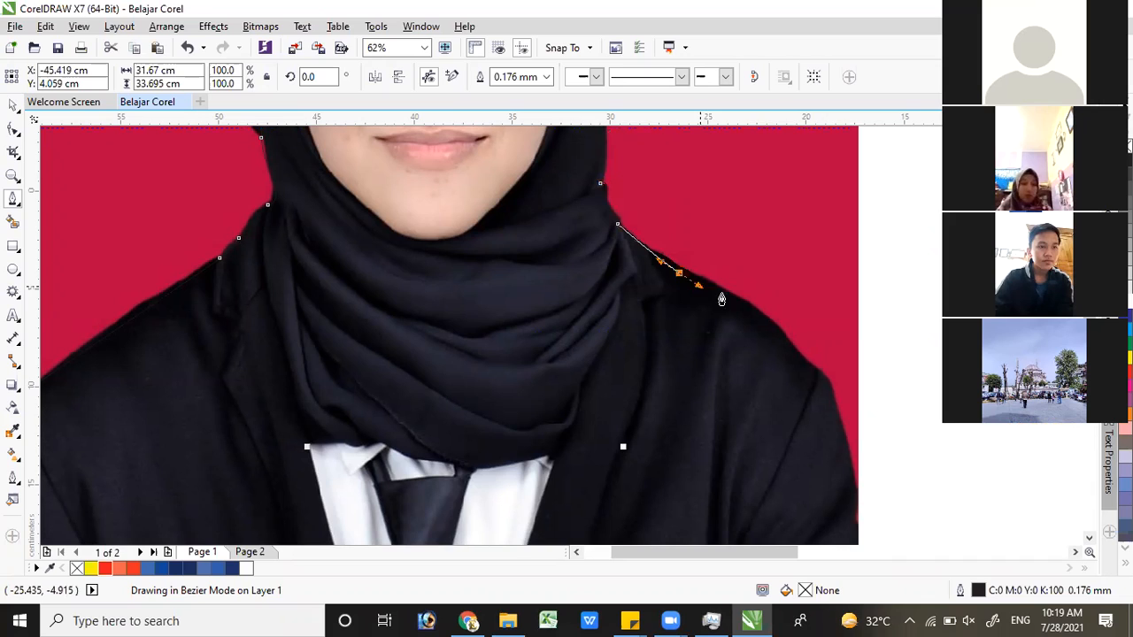
{"action": "left_click", "coordinate": [814, 381]}
{"action": "left_click", "coordinate": [817, 376]}
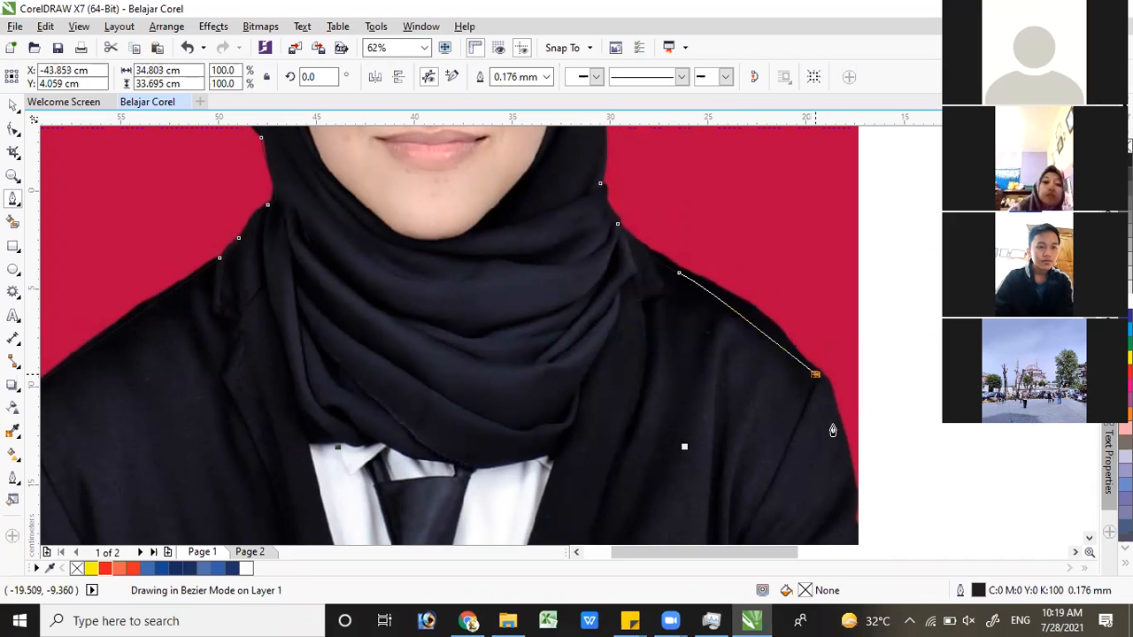
{"action": "left_click_drag", "start_coordinate": [815, 374], "coordinate": [833, 426]}
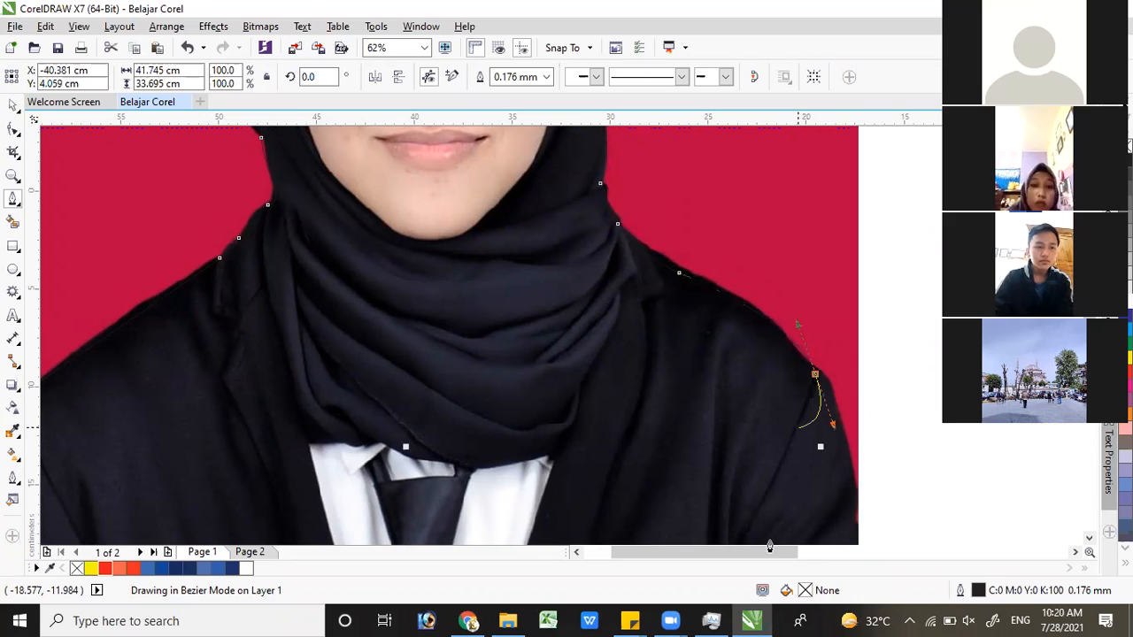
{"action": "left_click_drag", "start_coordinate": [672, 489], "coordinate": [699, 501]}
Close the outline at its start point by following the photo's right, bottom and left edges
{"action": "scroll", "coordinate": [695, 502], "scroll_direction": "down", "scroll_amount": 1}
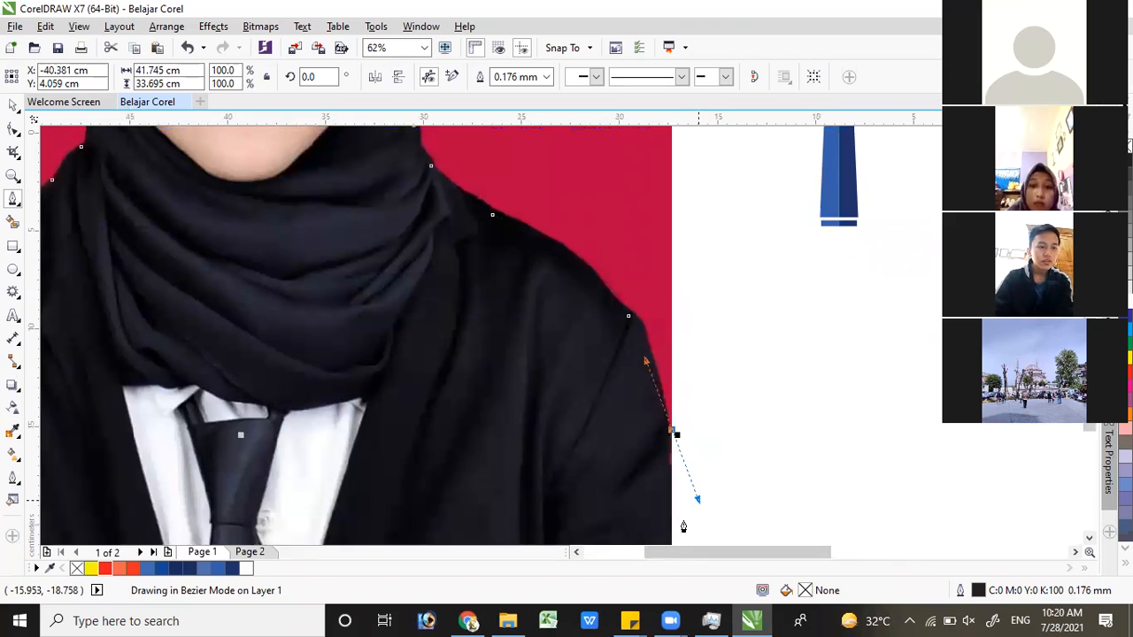
{"action": "left_click", "coordinate": [673, 432], "text": "alt"}
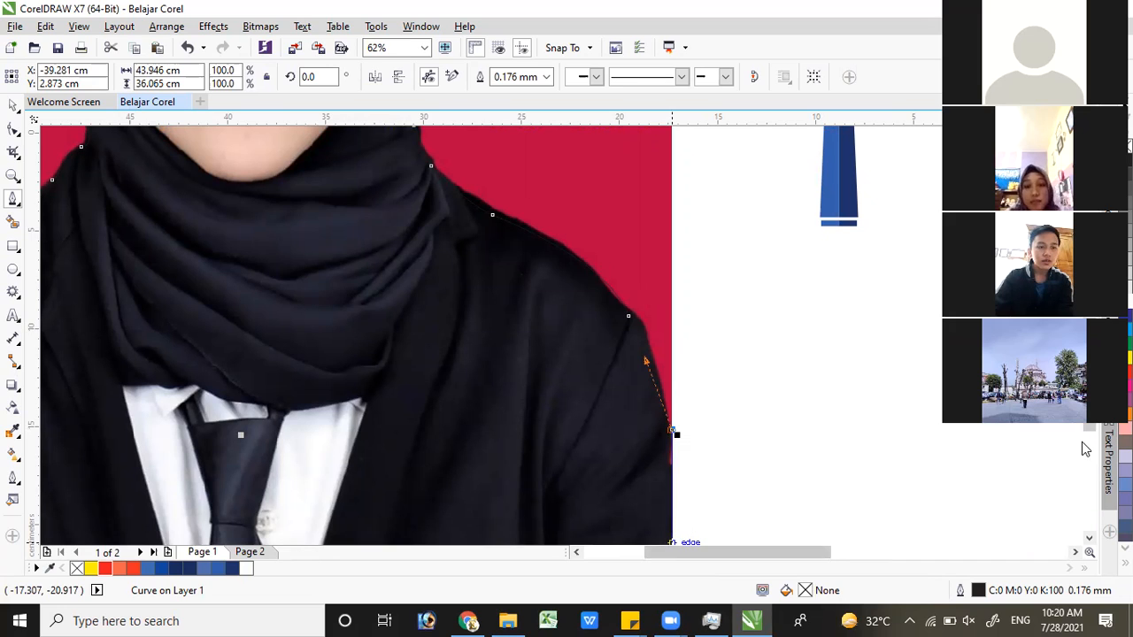
{"action": "scroll", "coordinate": [536, 432], "scroll_direction": "down", "scroll_amount": 5}
{"action": "scroll", "coordinate": [536, 425], "scroll_direction": "down", "scroll_amount": 2}
{"action": "left_click", "coordinate": [552, 440]}
{"action": "left_click", "coordinate": [335, 442]}
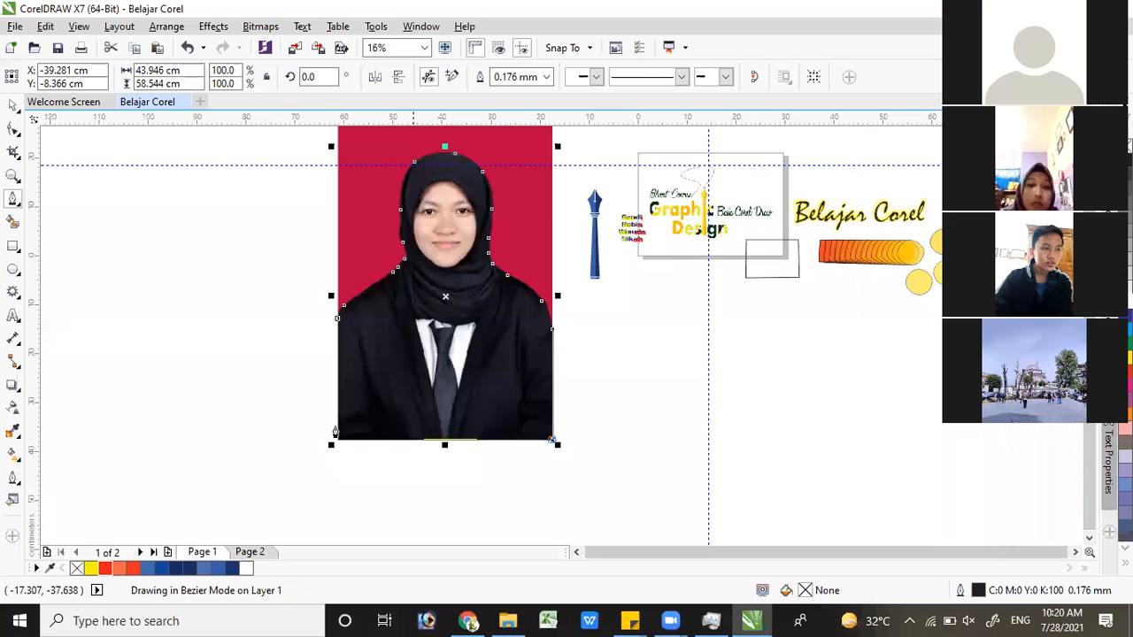
{"action": "left_click", "coordinate": [338, 323]}
{"action": "left_click", "coordinate": [338, 319]}
Move the finished outline off the portrait, to its left, at about X -90.35, Y -6.42 cm
{"action": "left_click", "coordinate": [13, 104]}
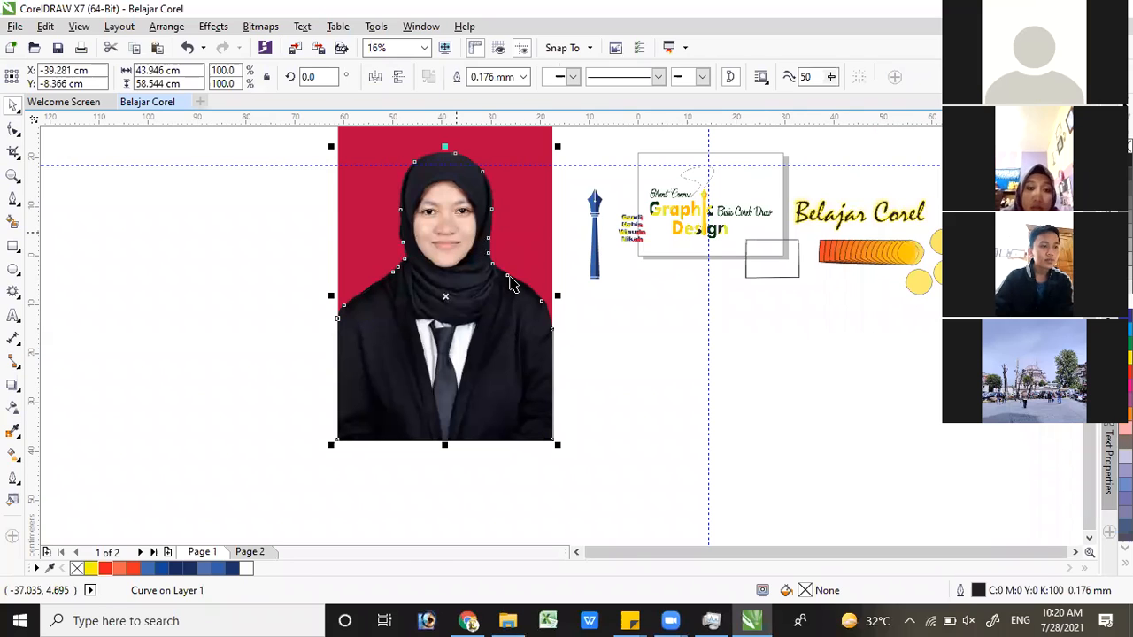
{"action": "left_click", "coordinate": [510, 278]}
{"action": "left_click_drag", "start_coordinate": [503, 269], "coordinate": [125, 251]}
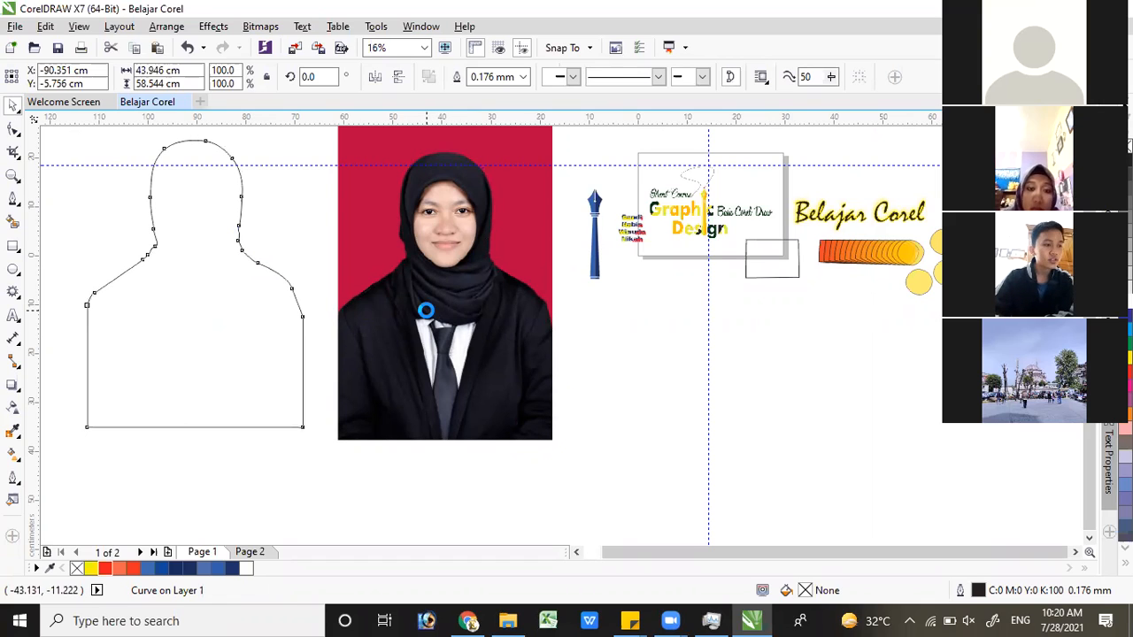
{"action": "key", "text": "Down"}
{"action": "key", "text": "Down"}
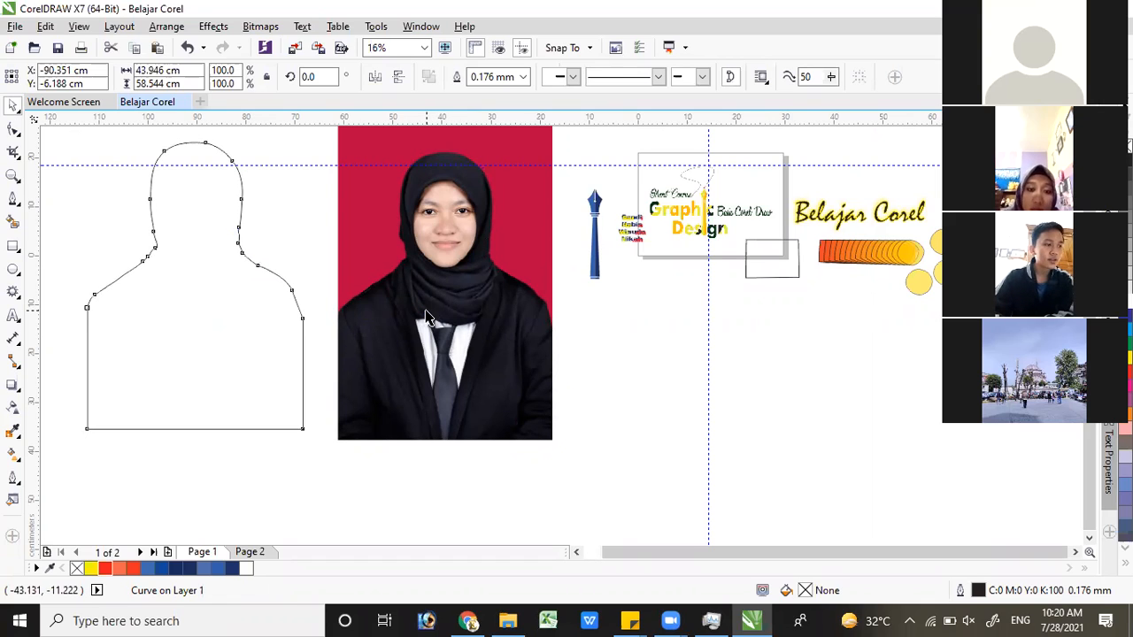
{"action": "key", "text": "Down"}
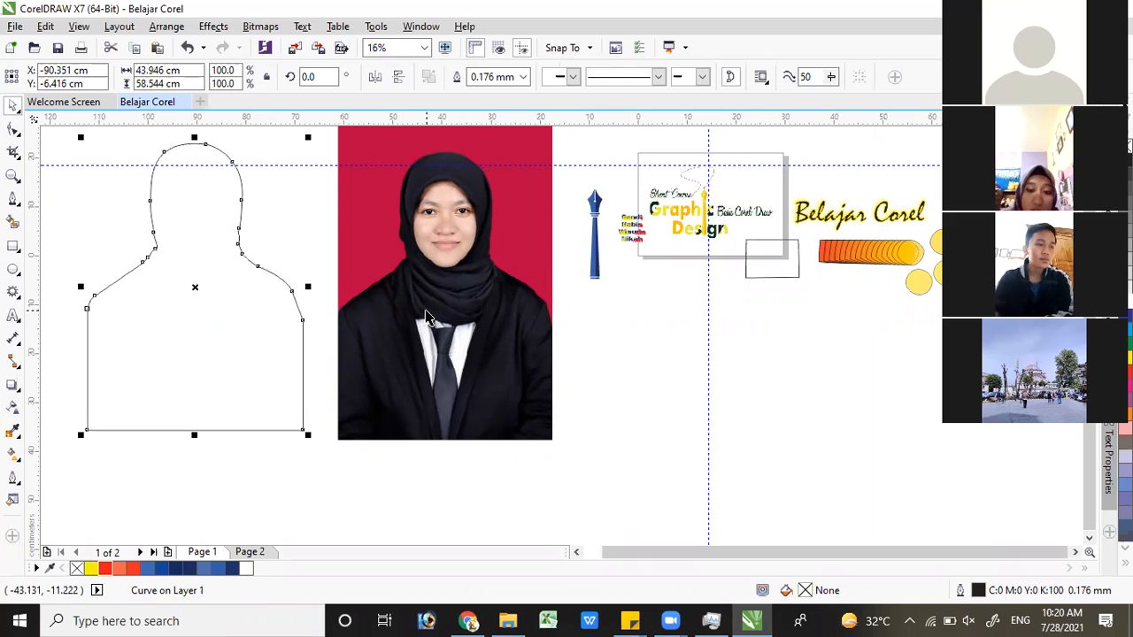
PowerClip the portrait photo inside the traced body outline
{"action": "left_click", "coordinate": [440, 222]}
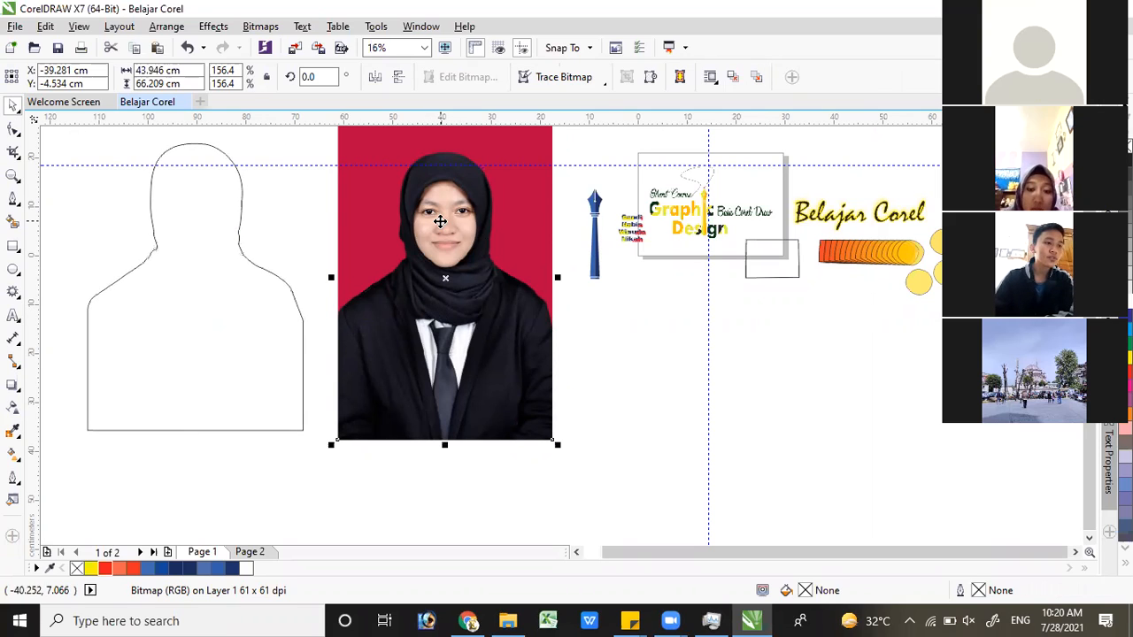
{"action": "right_click", "coordinate": [443, 156]}
{"action": "left_click", "coordinate": [512, 164]}
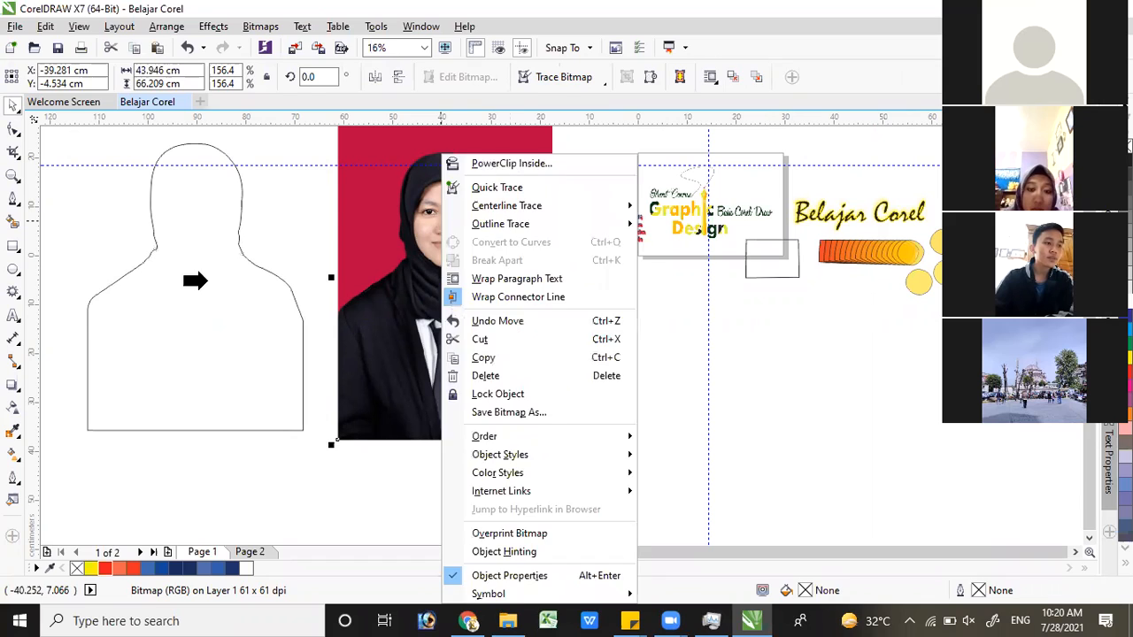
{"action": "left_click", "coordinate": [193, 282]}
{"action": "left_click", "coordinate": [547, 336]}
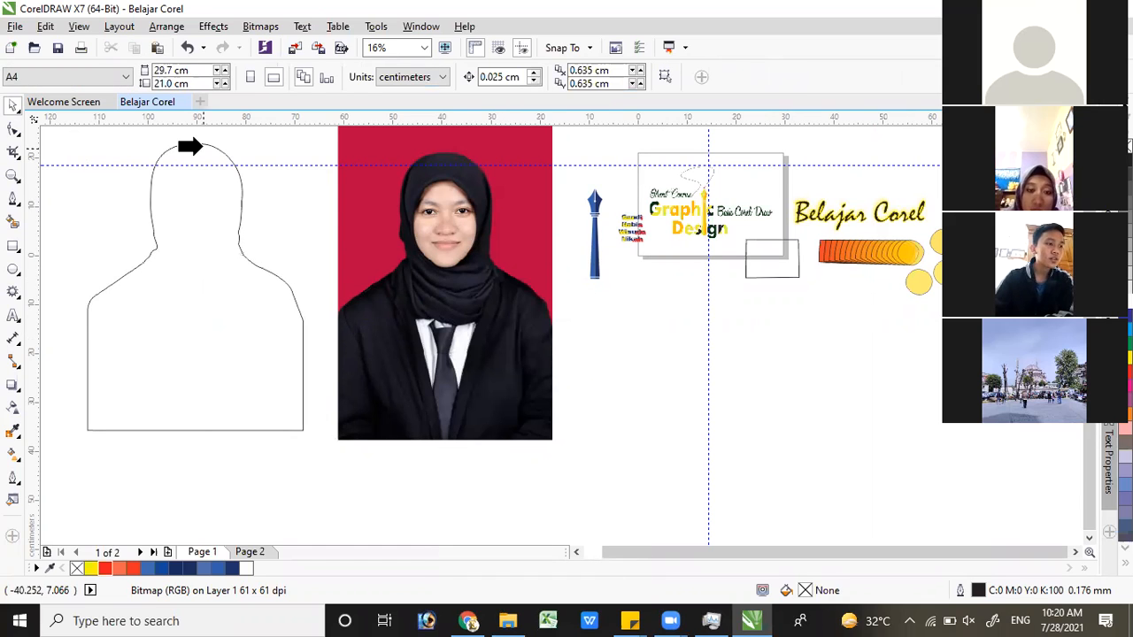
{"action": "left_click", "coordinate": [202, 146]}
{"action": "key", "text": "F10"}
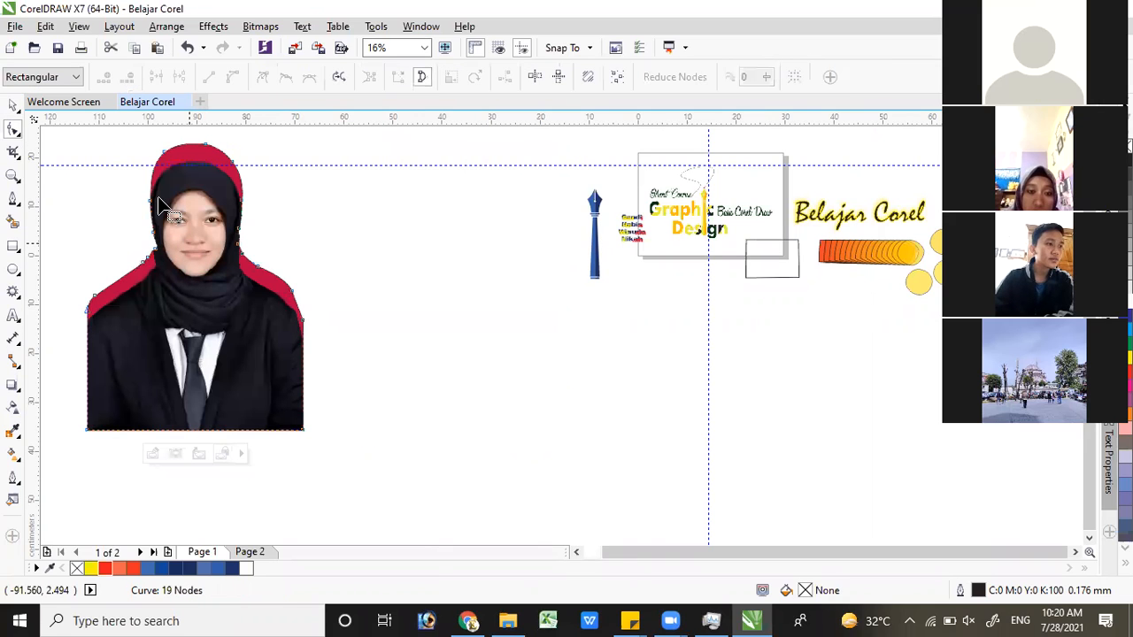
Edit the PowerClip contents, nudging the portrait up to Y -2.733 cm so it fits the body outline, and finish editing
{"action": "left_click", "coordinate": [18, 106]}
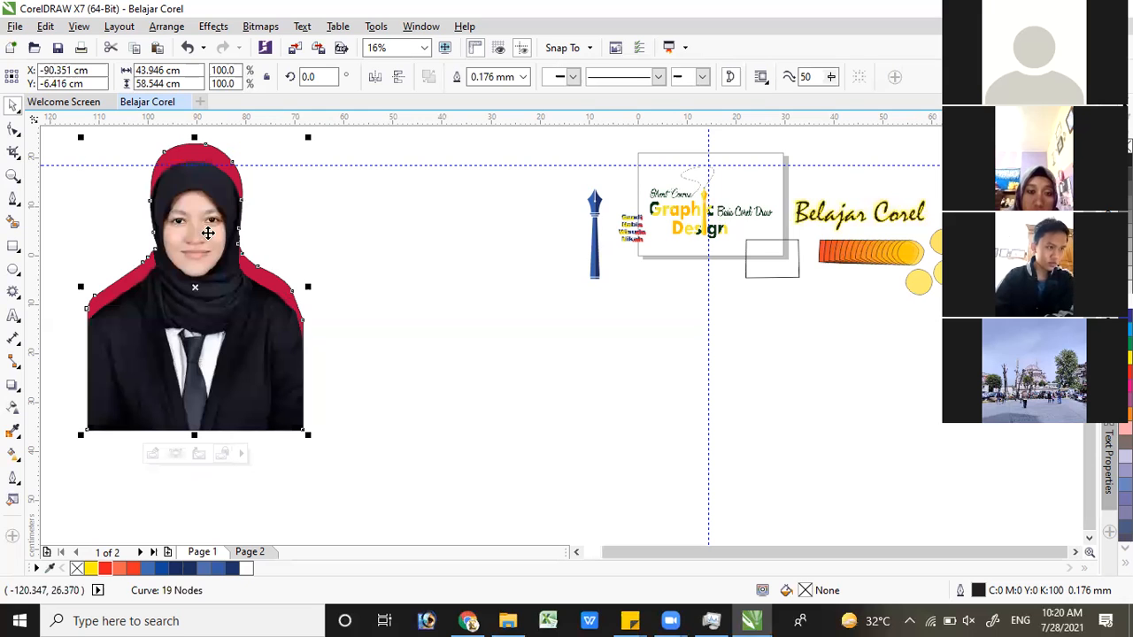
{"action": "right_click", "coordinate": [268, 179]}
{"action": "left_click", "coordinate": [273, 170]}
{"action": "left_click", "coordinate": [206, 234]}
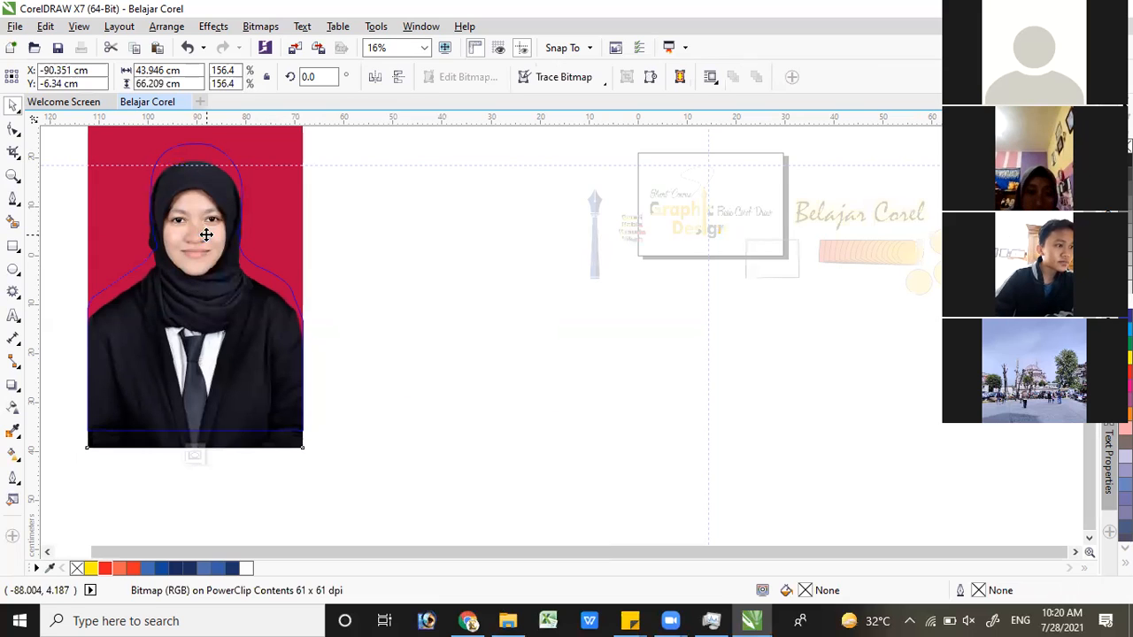
{"action": "key", "text": "Up"}
{"action": "key", "text": "Up"}
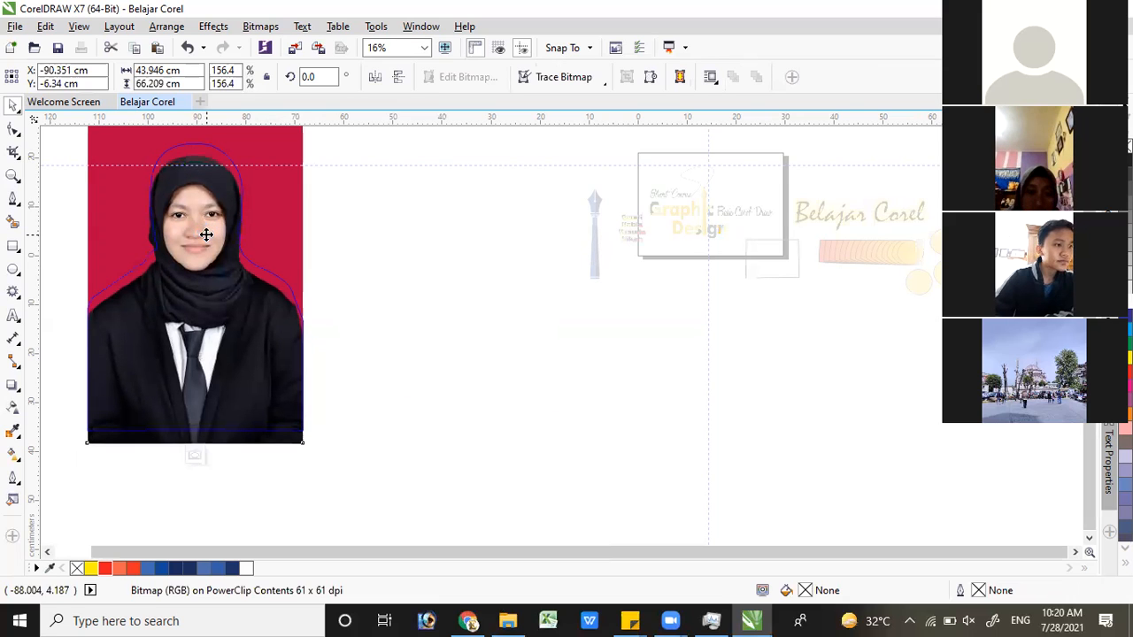
{"action": "left_click", "coordinate": [205, 234]}
{"action": "key", "text": "Up"}
{"action": "key", "text": "Up"}
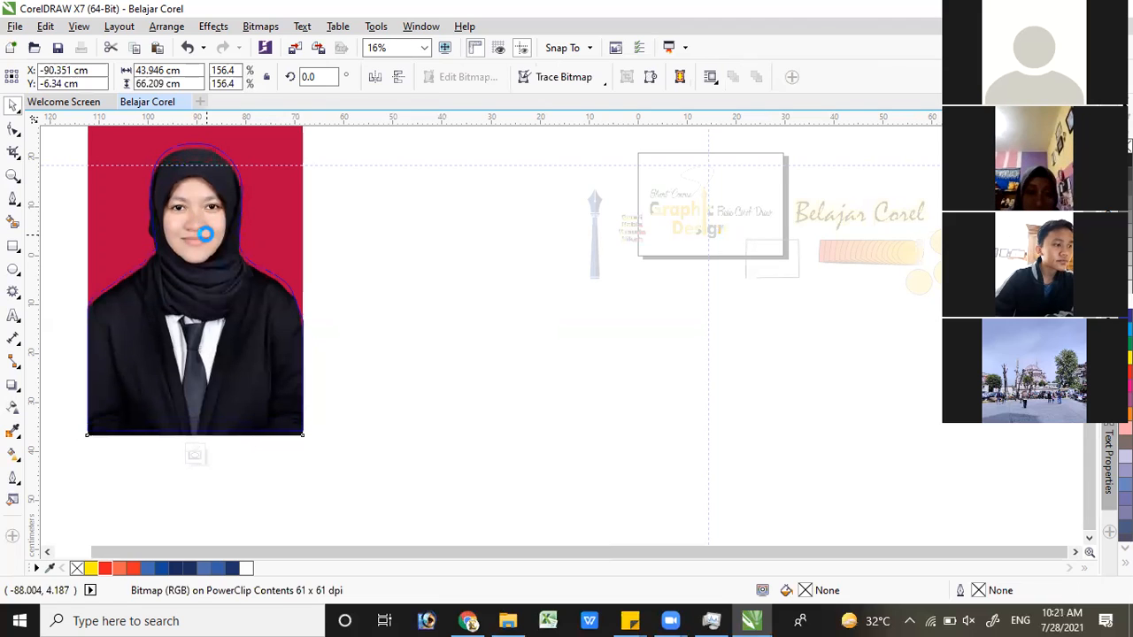
{"action": "key", "text": "Up"}
{"action": "key", "text": "Up"}
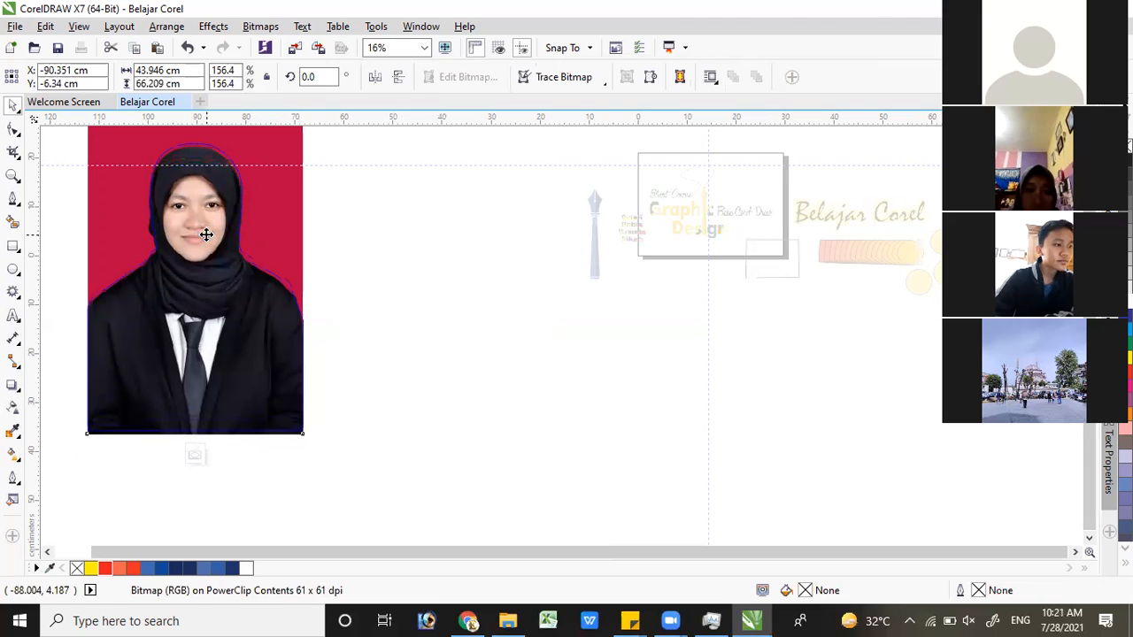
{"action": "key", "text": "Up"}
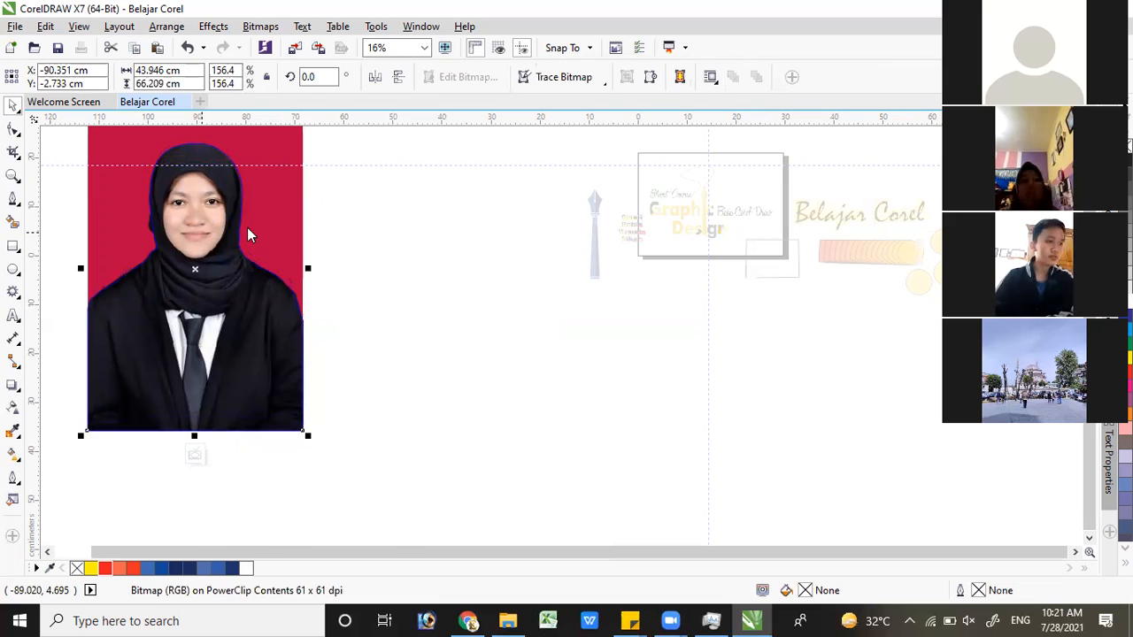
{"action": "right_click", "coordinate": [202, 233]}
{"action": "left_click", "coordinate": [273, 230]}
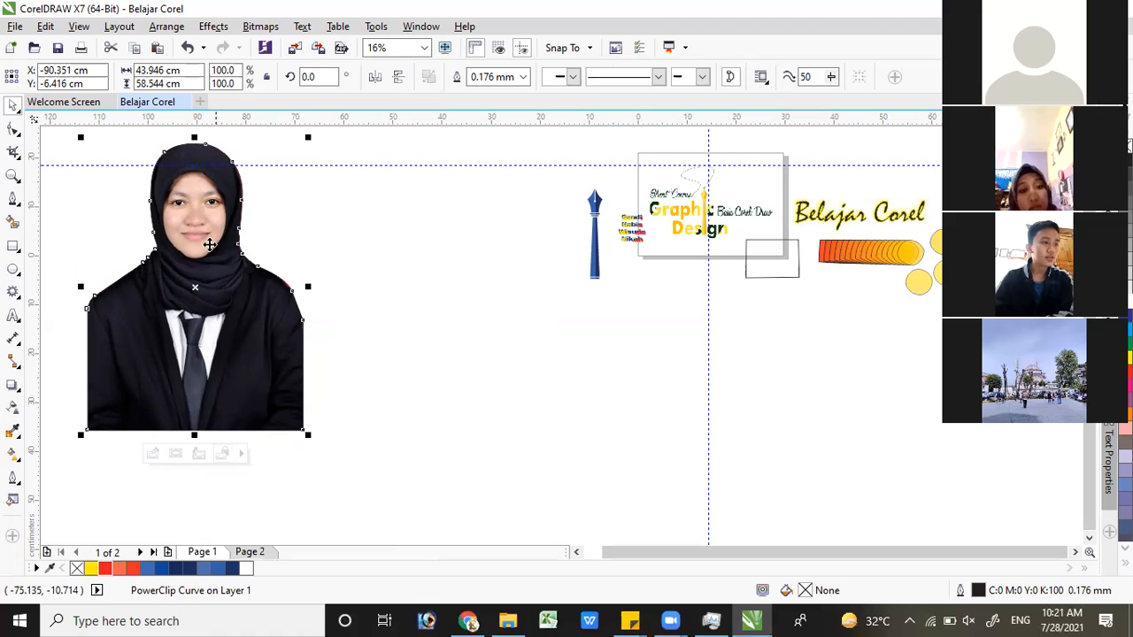
Move the clipped portrait to about X -38.4, Y -18.4 cm and scale it down to 71%
{"action": "left_click_drag", "start_coordinate": [335, 257], "coordinate": [457, 278]}
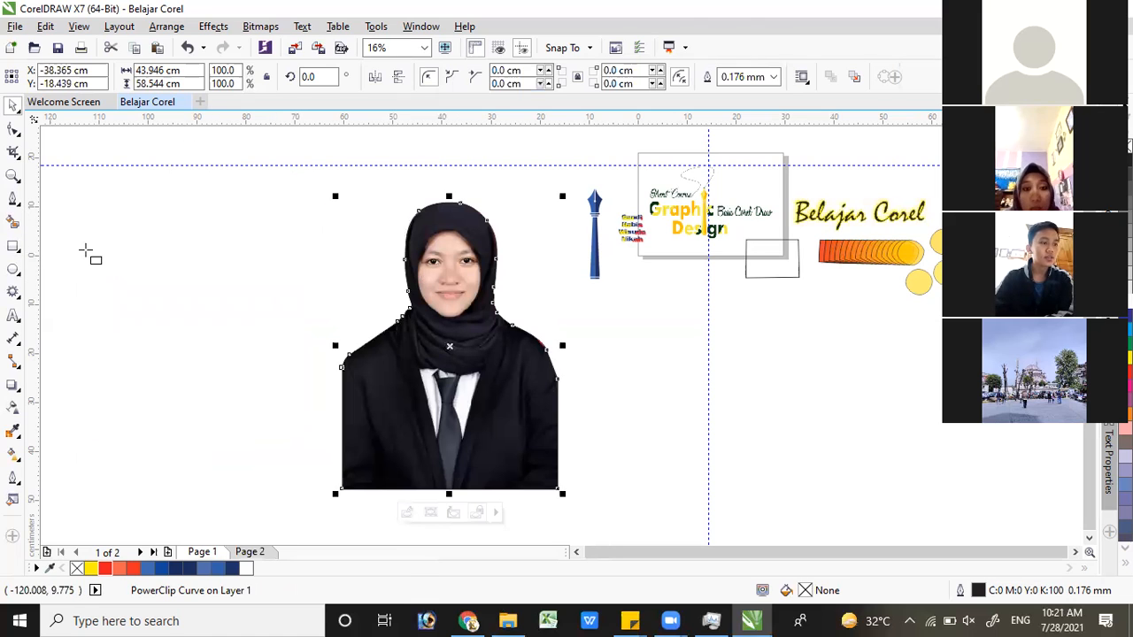
{"action": "left_click", "coordinate": [13, 246]}
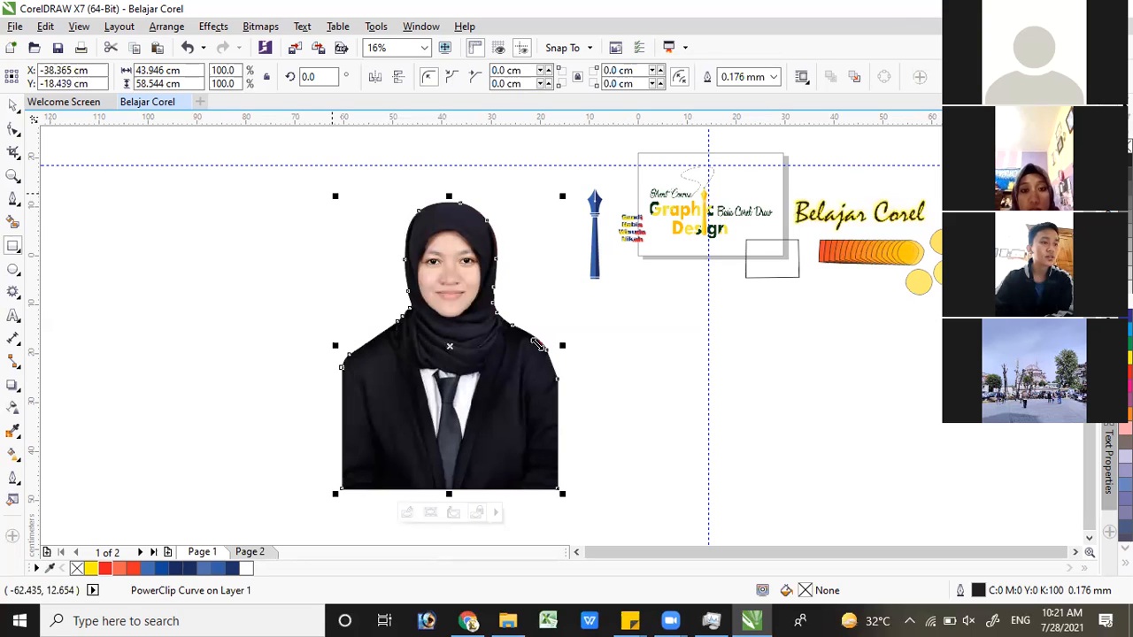
{"action": "left_click_drag", "start_coordinate": [538, 343], "coordinate": [513, 328]}
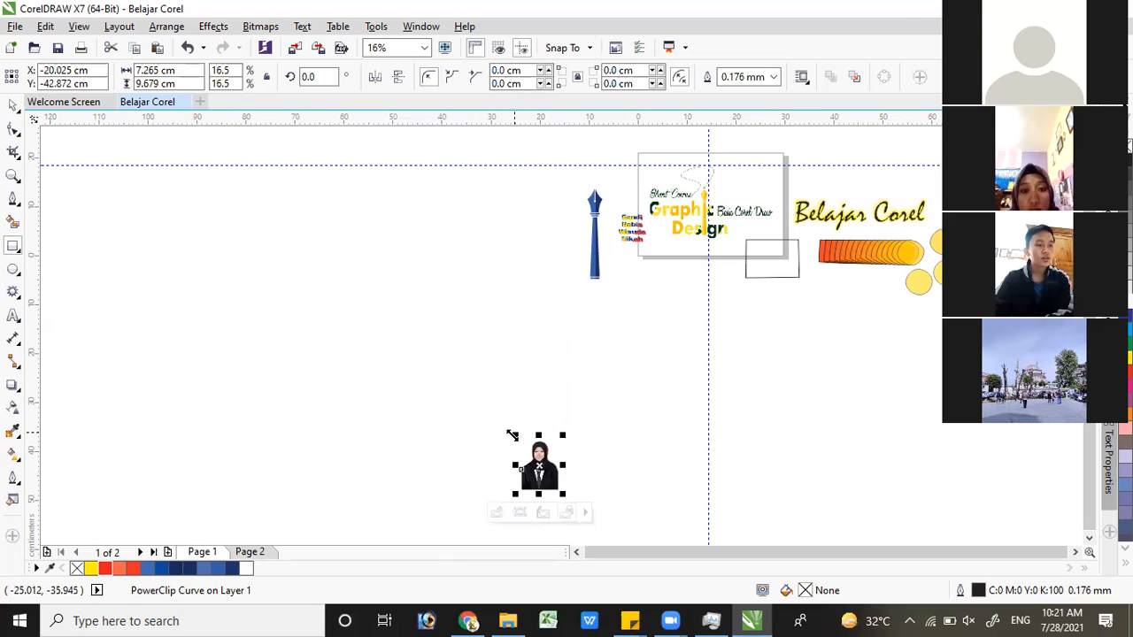
Draw a dark blue (C100 M89 Y27 K21) rectangle about 33.7 × 46.6 cm over the portrait, placed at about X -41.6, Y -25.4 cm
{"action": "left_click_drag", "start_coordinate": [348, 280], "coordinate": [558, 490]}
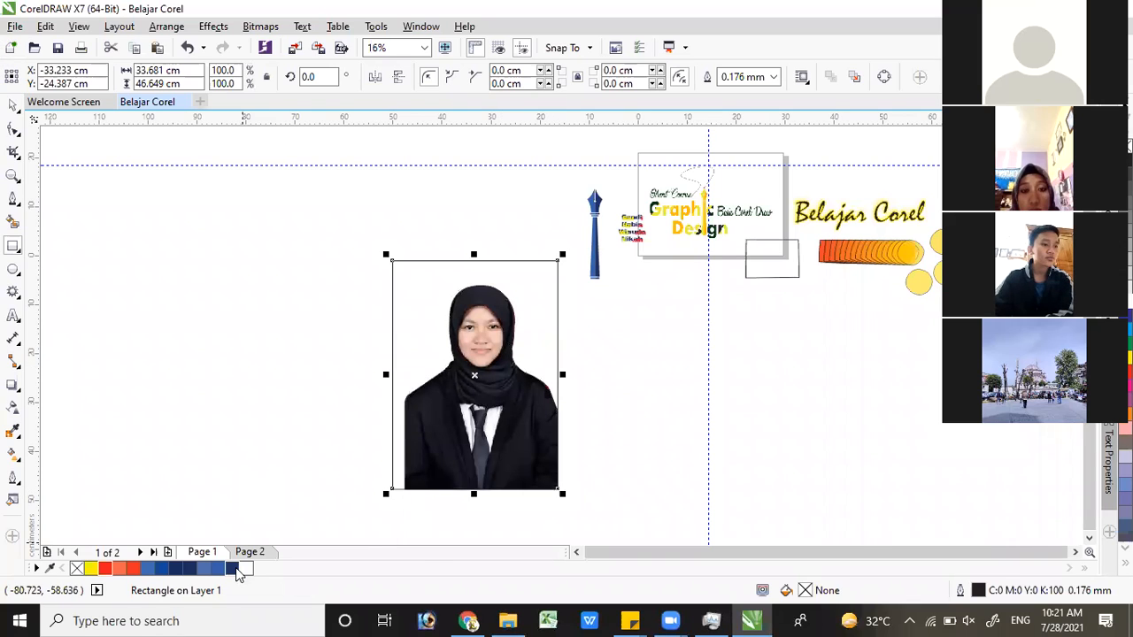
{"action": "left_click", "coordinate": [235, 569]}
{"action": "key", "text": "space"}
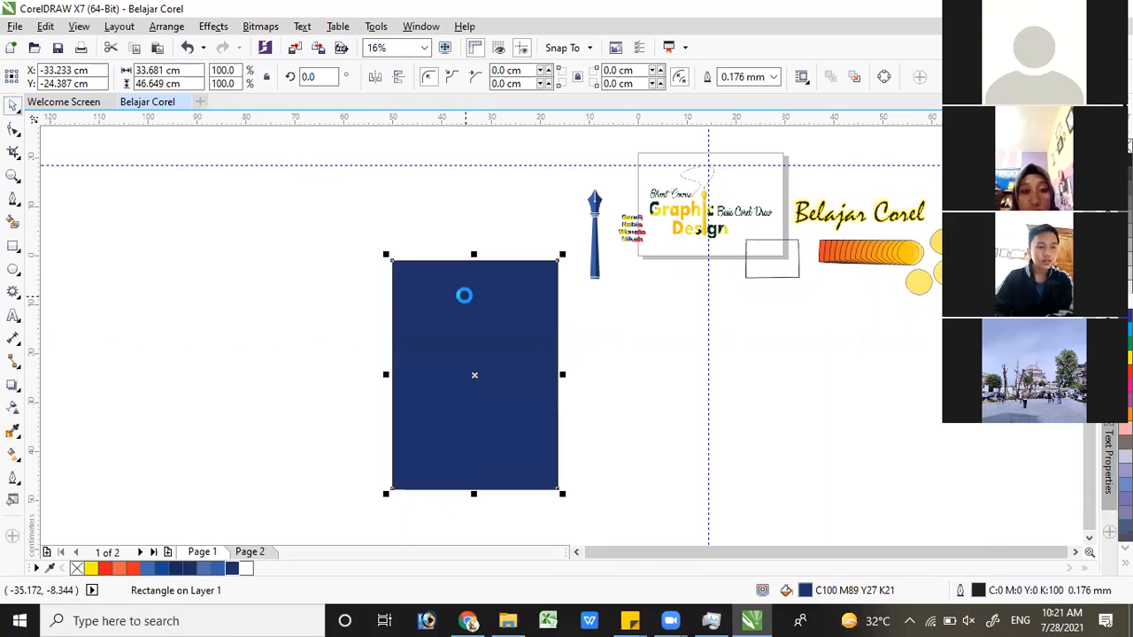
{"action": "key", "text": "Right"}
{"action": "key", "text": "Right"}
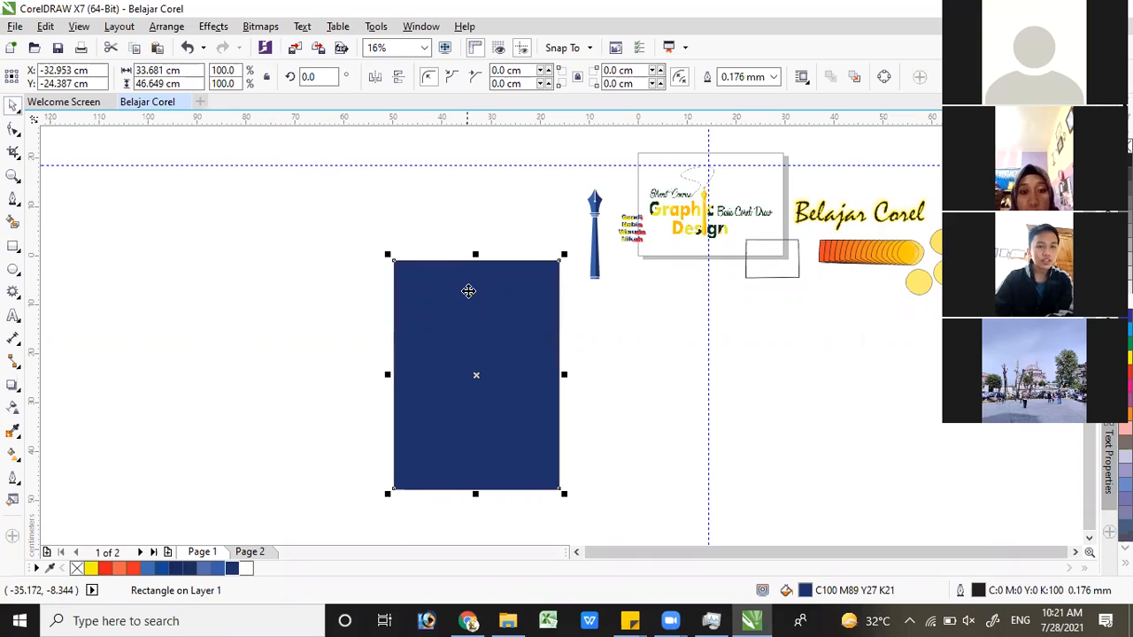
{"action": "left_click_drag", "start_coordinate": [462, 293], "coordinate": [420, 299]}
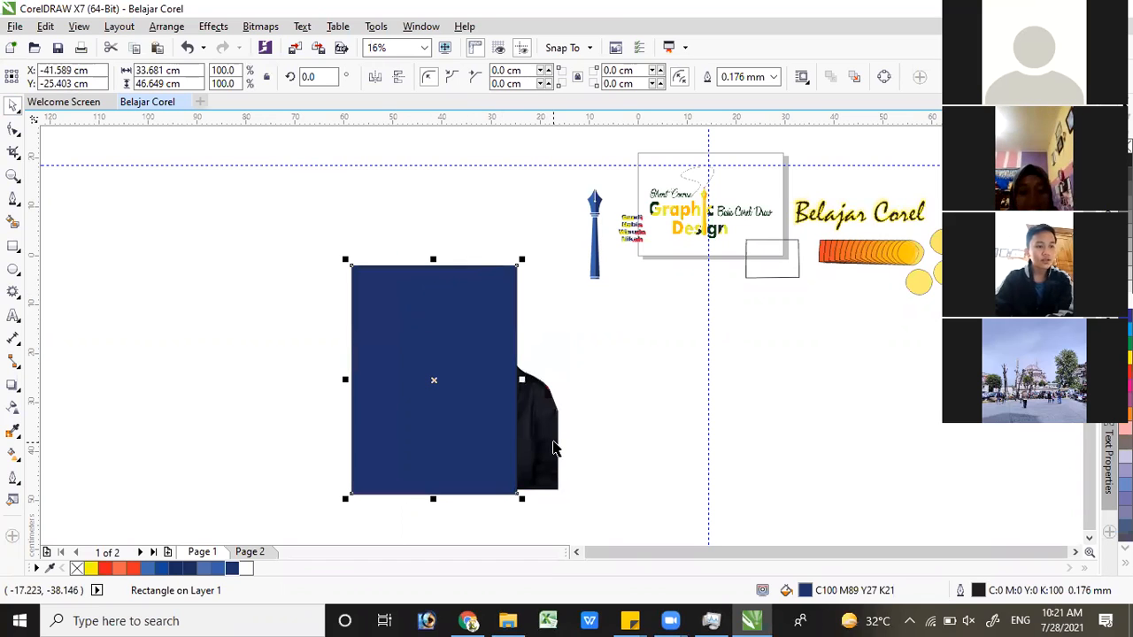
Bring the clipped portrait to the front of the page, ahead of the blue rectangle
{"action": "left_click", "coordinate": [542, 439]}
{"action": "left_click", "coordinate": [378, 286]}
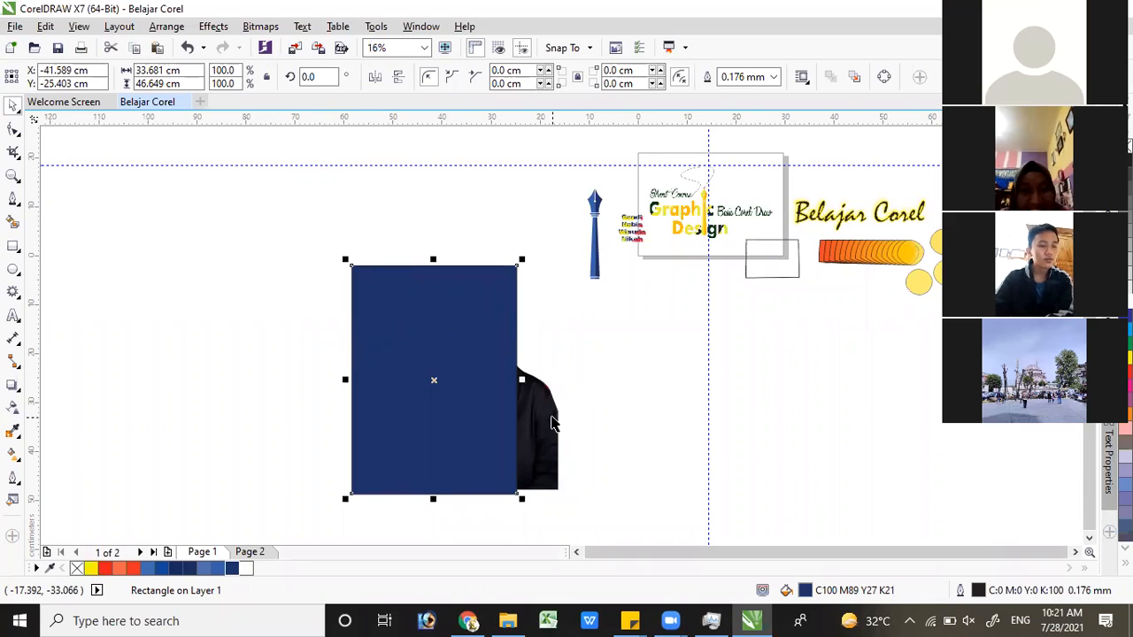
{"action": "left_click", "coordinate": [547, 412]}
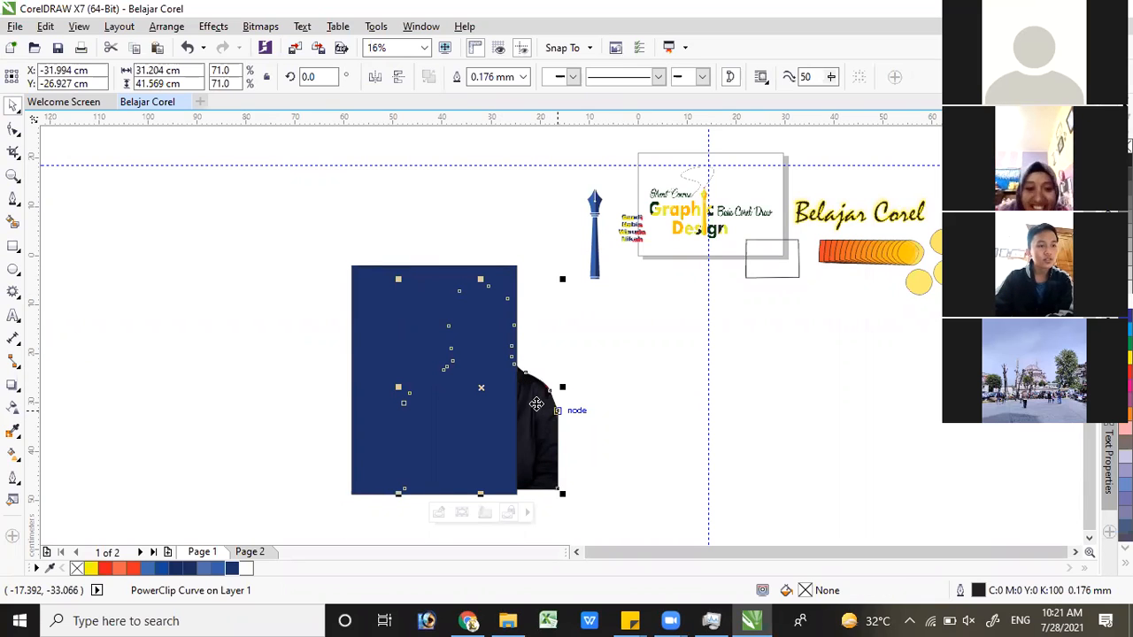
{"action": "right_click", "coordinate": [538, 409]}
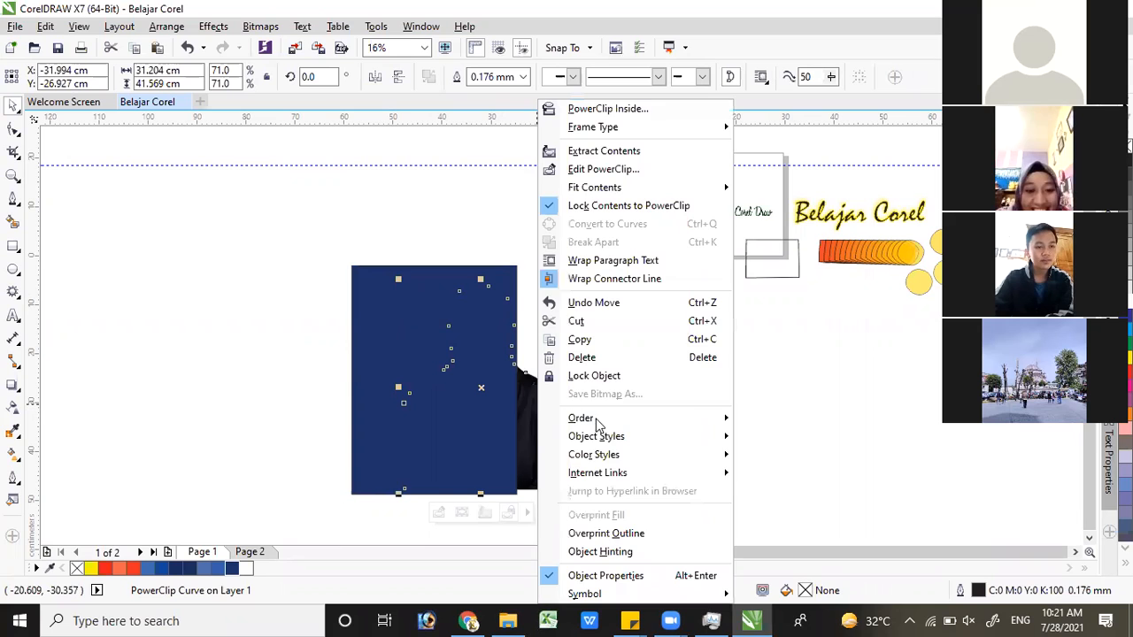
{"action": "mouse_move", "coordinate": [595, 423]}
{"action": "left_click", "coordinate": [816, 421]}
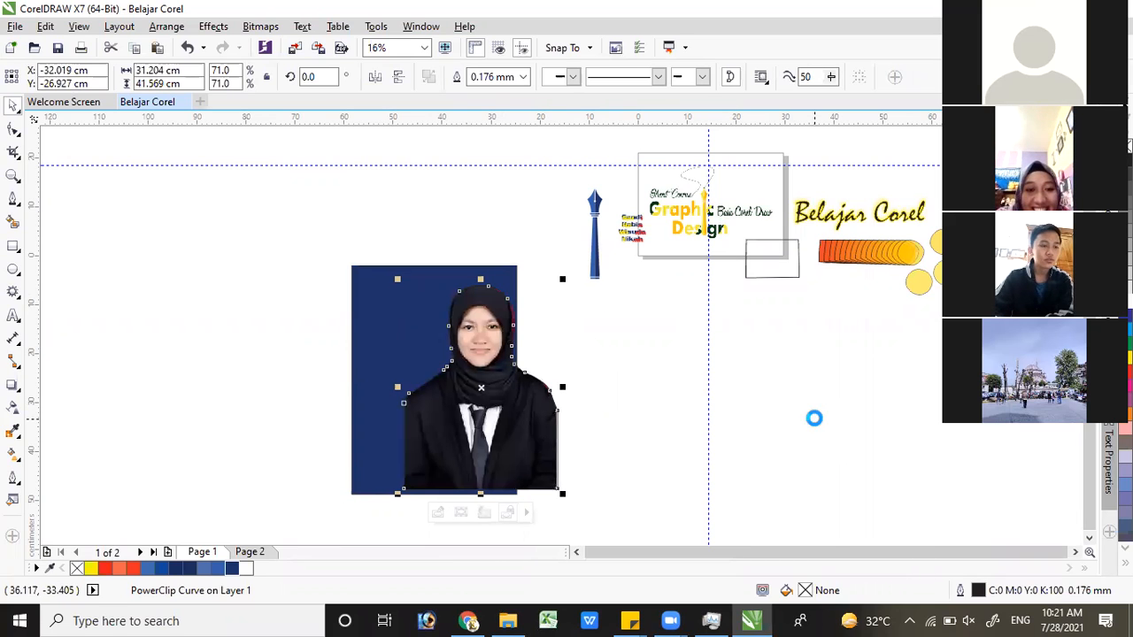
Move the clipped portrait away to about X -86.1, Y -7.8 cm and the blue rectangle to just below the page
{"action": "key", "text": "Left"}
{"action": "key", "text": "Left"}
{"action": "key", "text": "Left"}
{"action": "left_click_drag", "start_coordinate": [477, 353], "coordinate": [218, 260]}
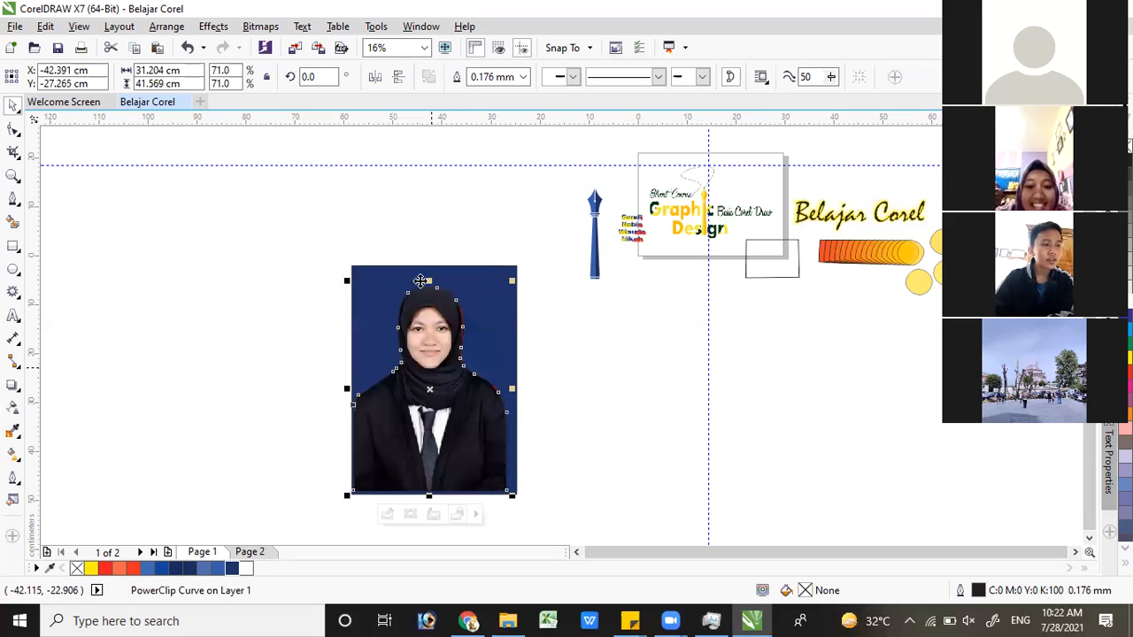
{"action": "left_click_drag", "start_coordinate": [426, 288], "coordinate": [696, 310]}
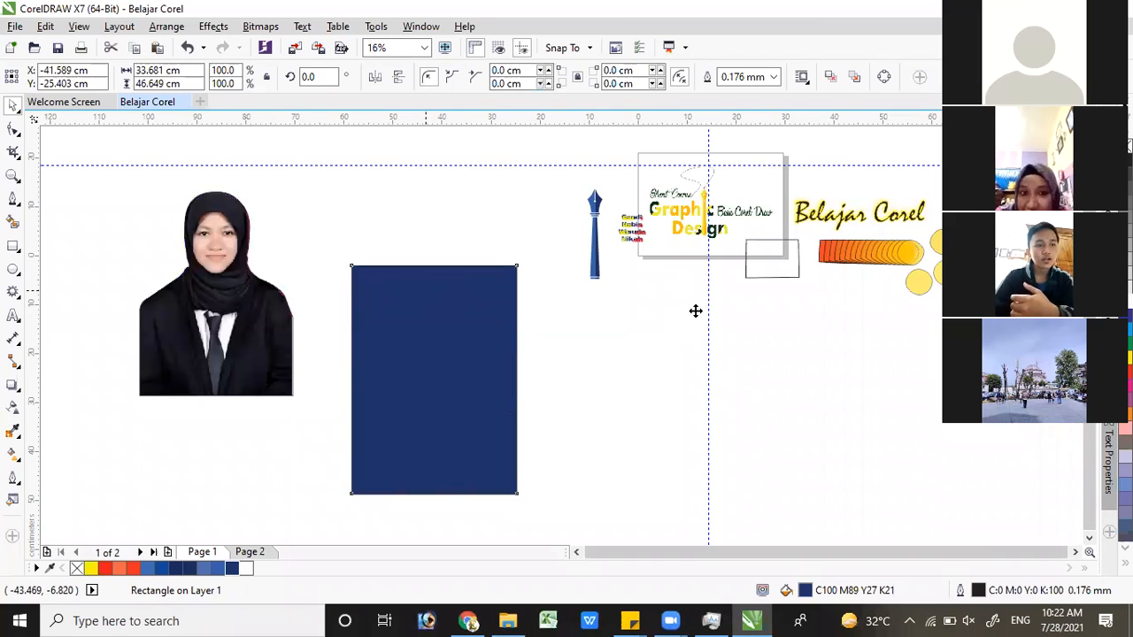
Extract the portrait photo from its PowerClip outline and move it beside the outline, at about X -41.4, Y -6.2 cm
{"action": "left_click", "coordinate": [212, 250]}
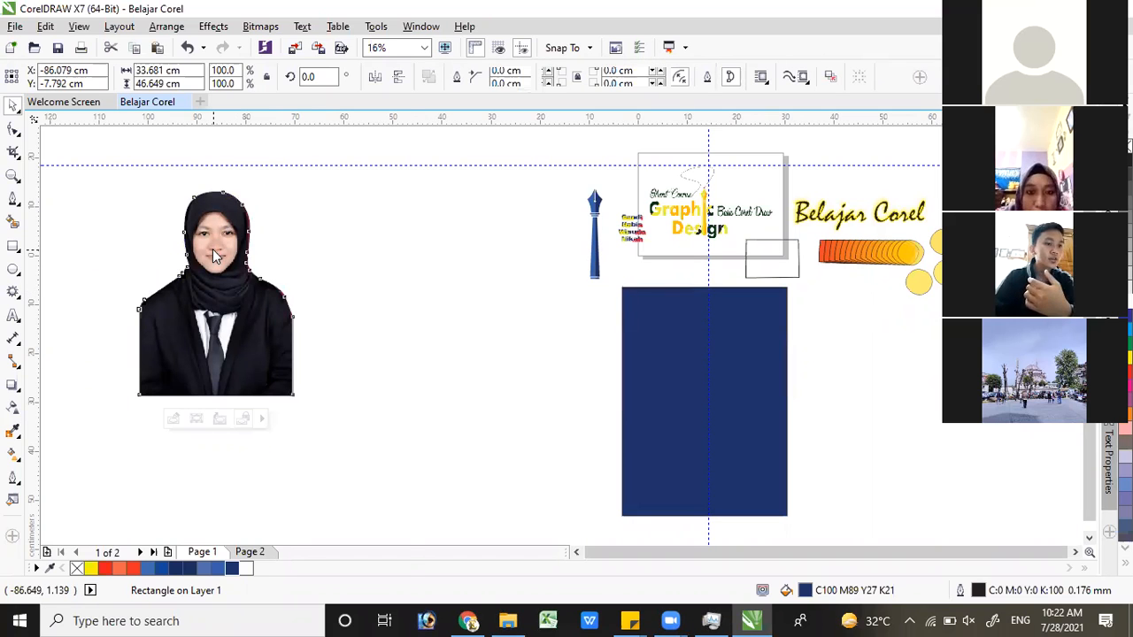
{"action": "right_click", "coordinate": [213, 249]}
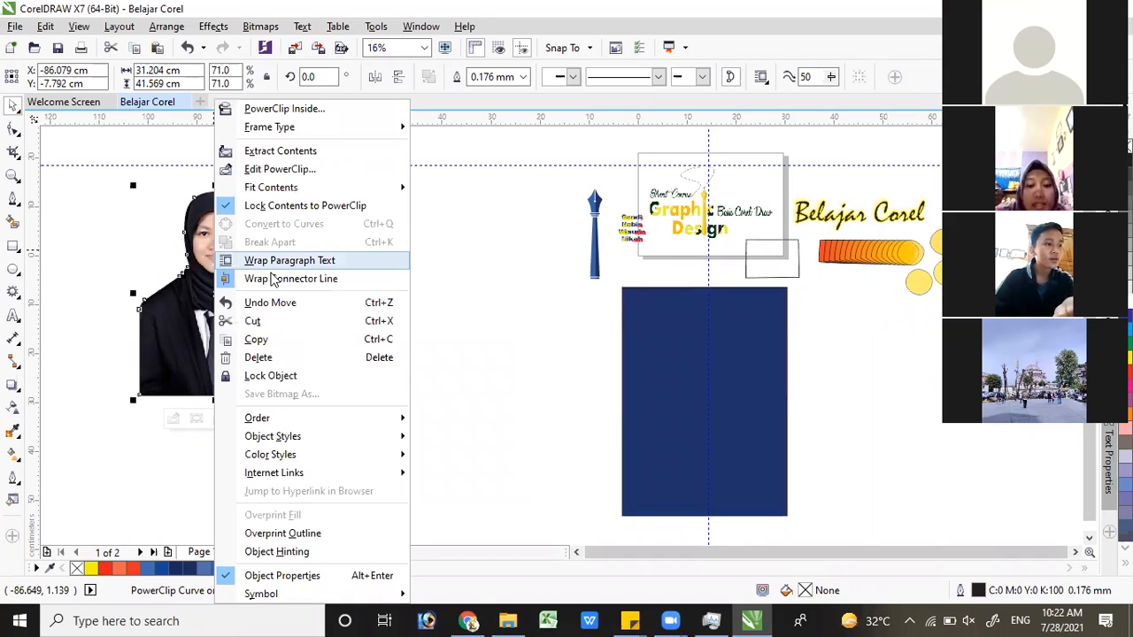
{"action": "left_click", "coordinate": [283, 153]}
{"action": "left_click_drag", "start_coordinate": [212, 223], "coordinate": [430, 228]}
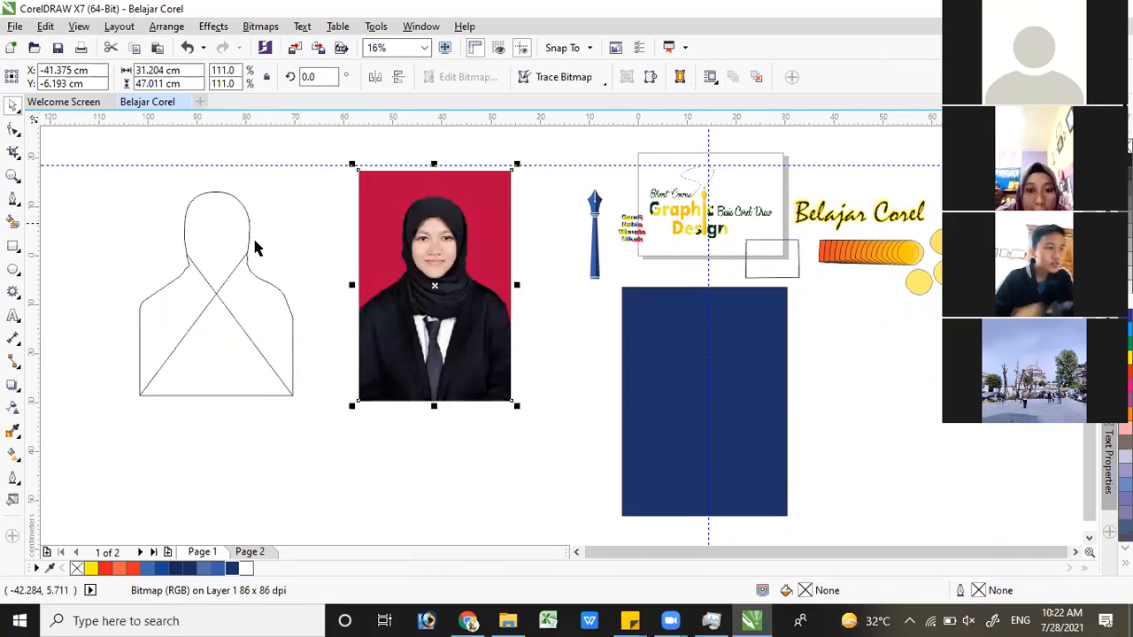
Send the extracted portrait photo to the back of the page
{"action": "right_click", "coordinate": [404, 241]}
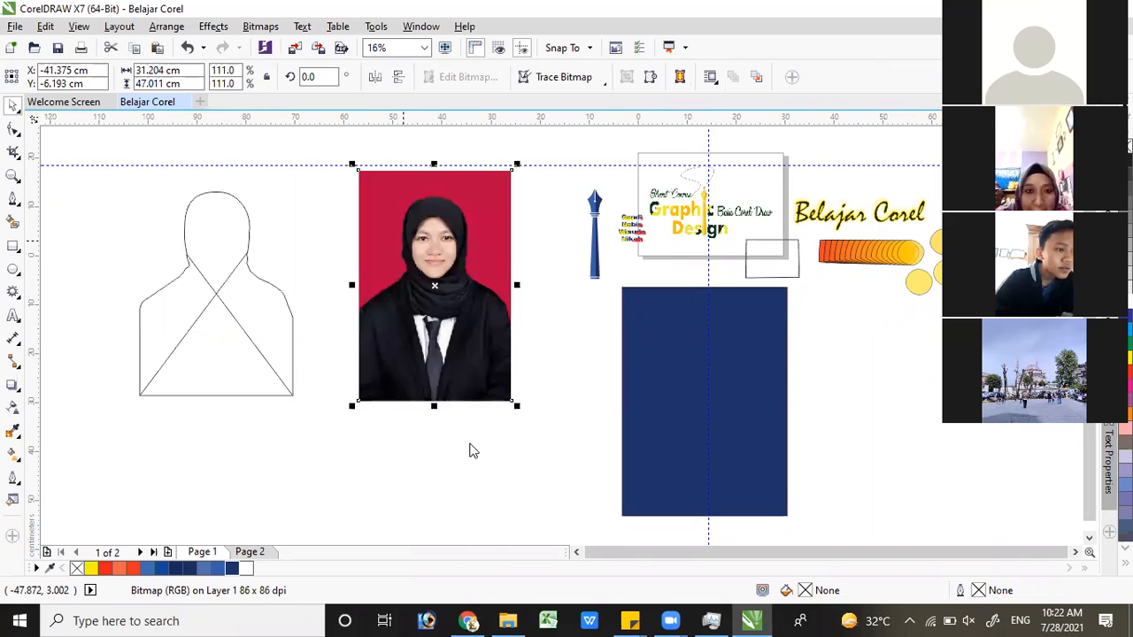
{"action": "mouse_move", "coordinate": [474, 436]}
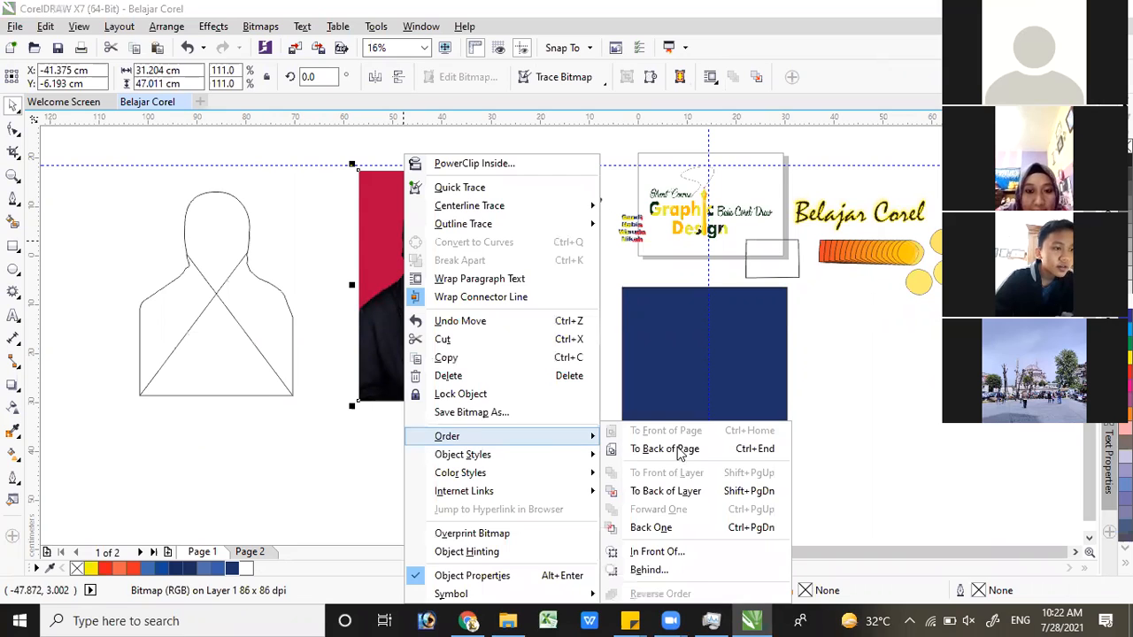
{"action": "left_click", "coordinate": [678, 449]}
Lay the empty body outline over the portrait photo at about X -41.6, Y -8.7 cm and Intersect the two objects
{"action": "left_click_drag", "start_coordinate": [228, 301], "coordinate": [279, 311]}
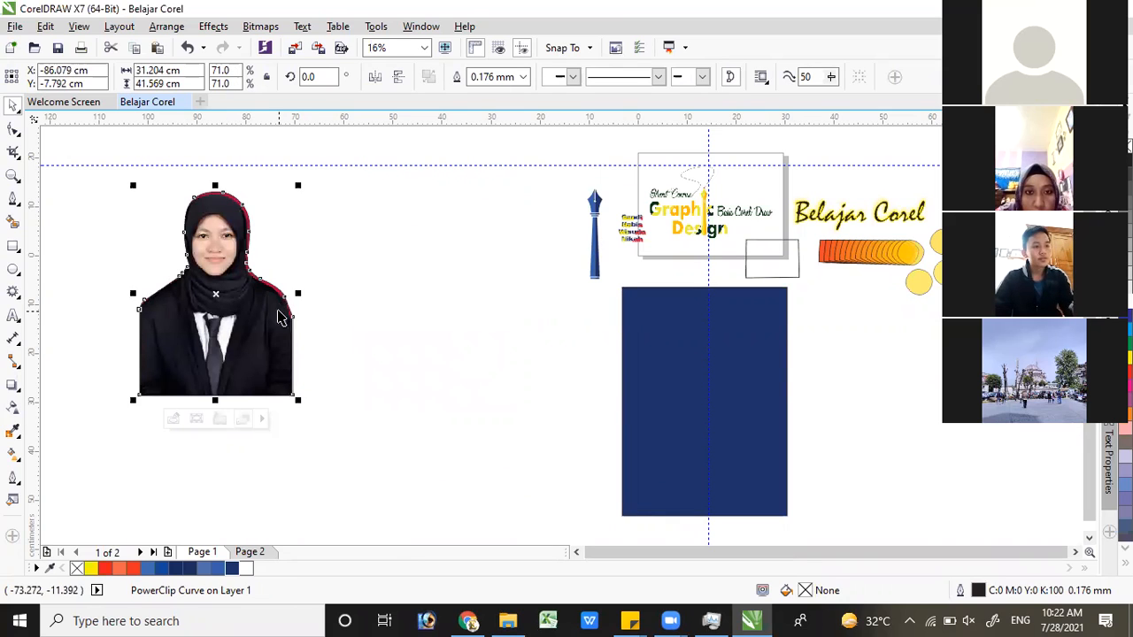
{"action": "key", "text": "ctrl+z"}
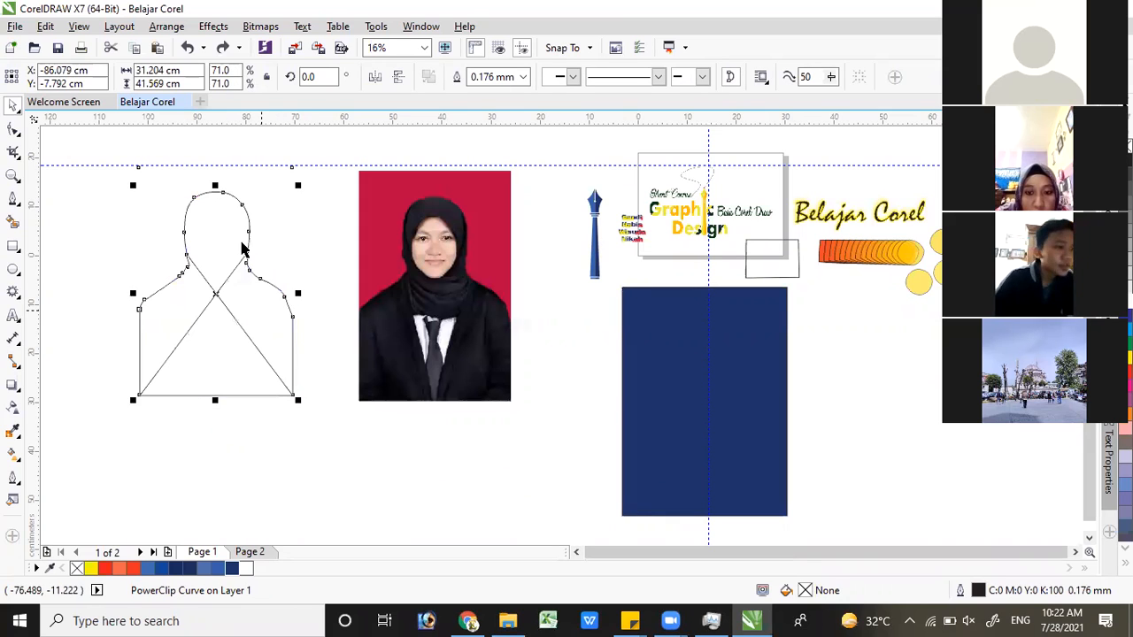
{"action": "left_click_drag", "start_coordinate": [216, 293], "coordinate": [435, 300]}
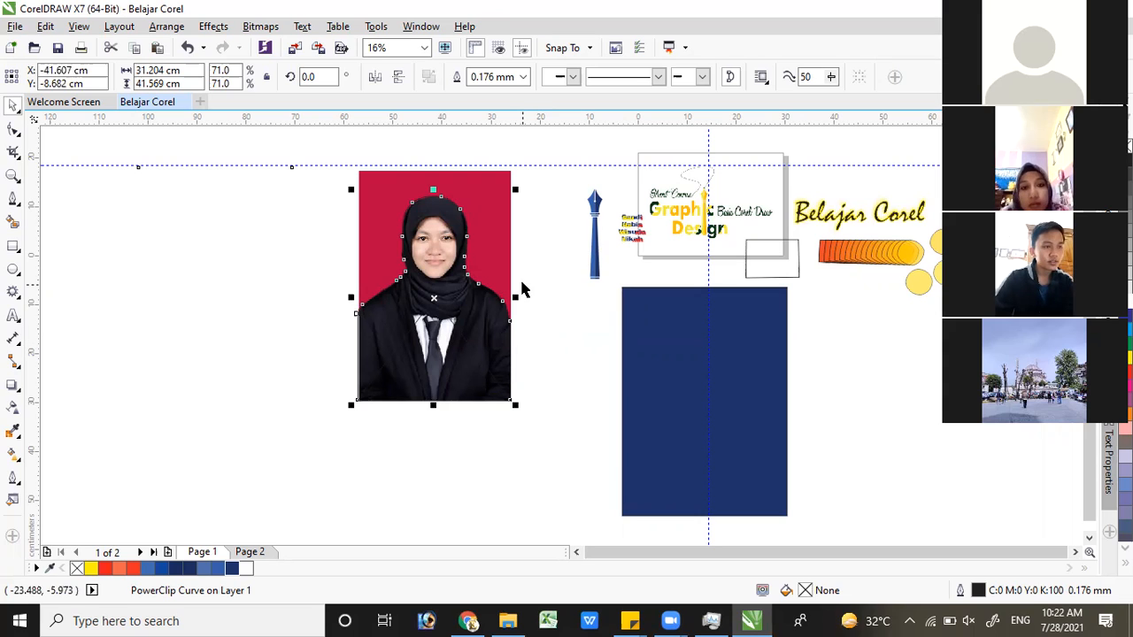
{"action": "left_click", "coordinate": [398, 178], "text": "shift"}
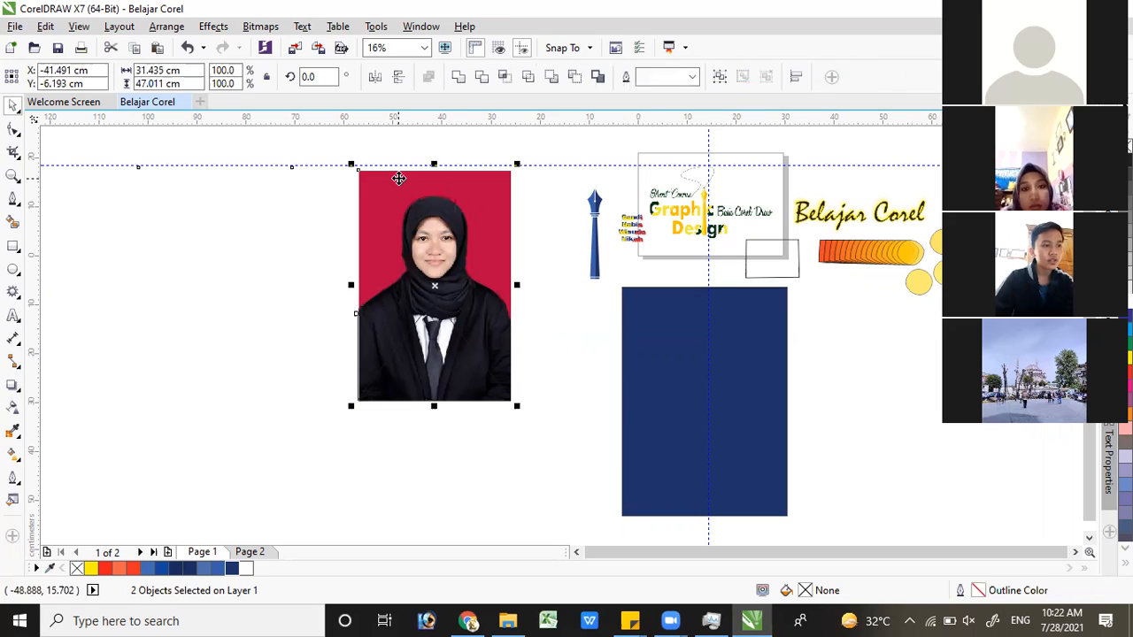
{"action": "left_click", "coordinate": [508, 80]}
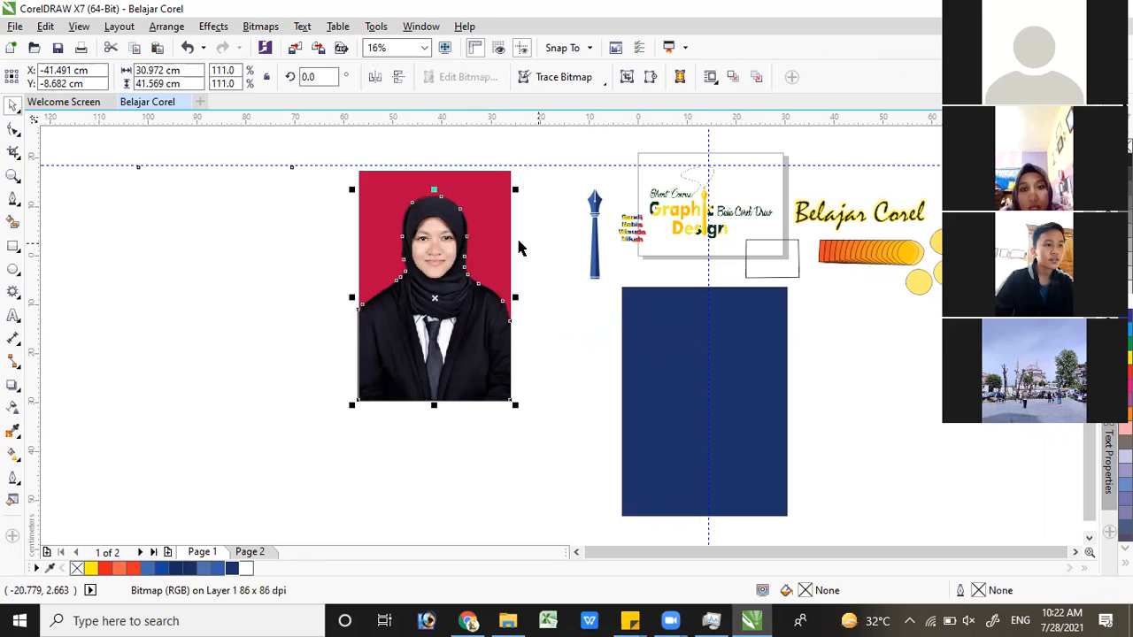
Separate the pieces, moving the full photo left of the outline and the intersected cutout to about X -20.6, Y -27.8 cm
{"action": "left_click_drag", "start_coordinate": [484, 204], "coordinate": [313, 215]}
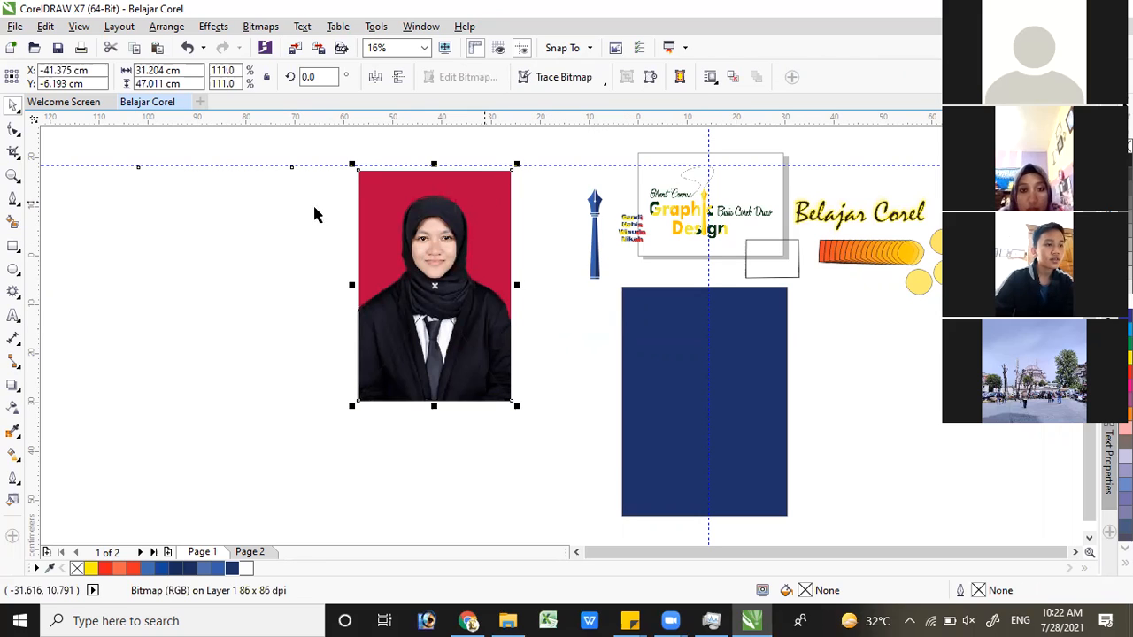
{"action": "mouse_move", "coordinate": [441, 235]}
{"action": "left_mouse_down"}
{"action": "mouse_move", "coordinate": [435, 255]}
{"action": "mouse_move", "coordinate": [558, 265]}
{"action": "mouse_move", "coordinate": [535, 253]}
{"action": "left_mouse_up"}
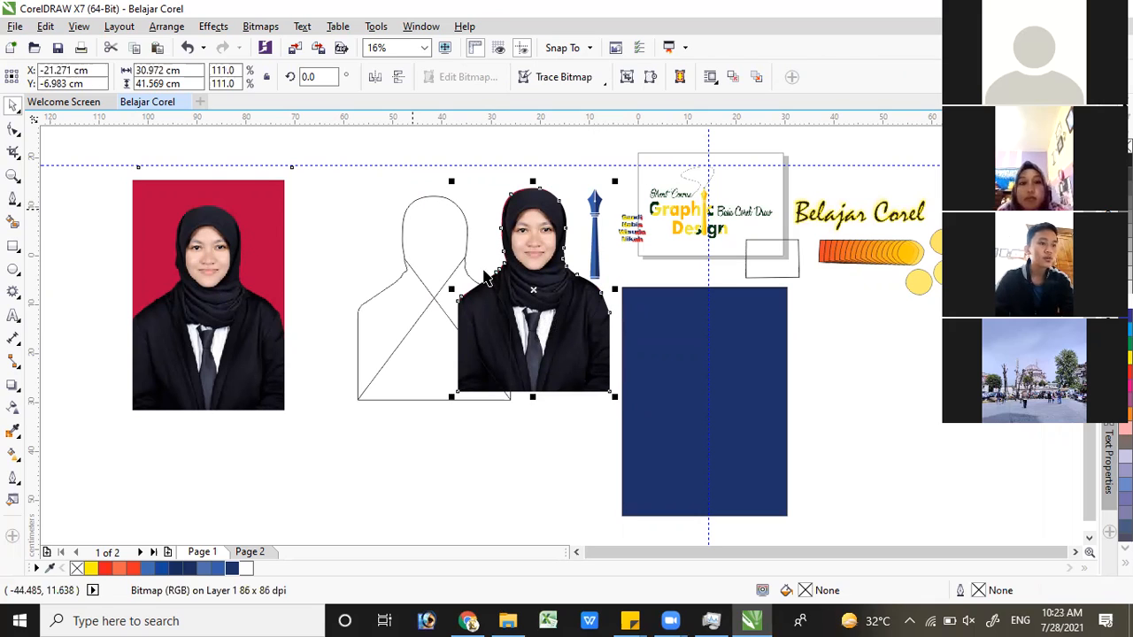
{"action": "left_click_drag", "start_coordinate": [542, 247], "coordinate": [438, 360]}
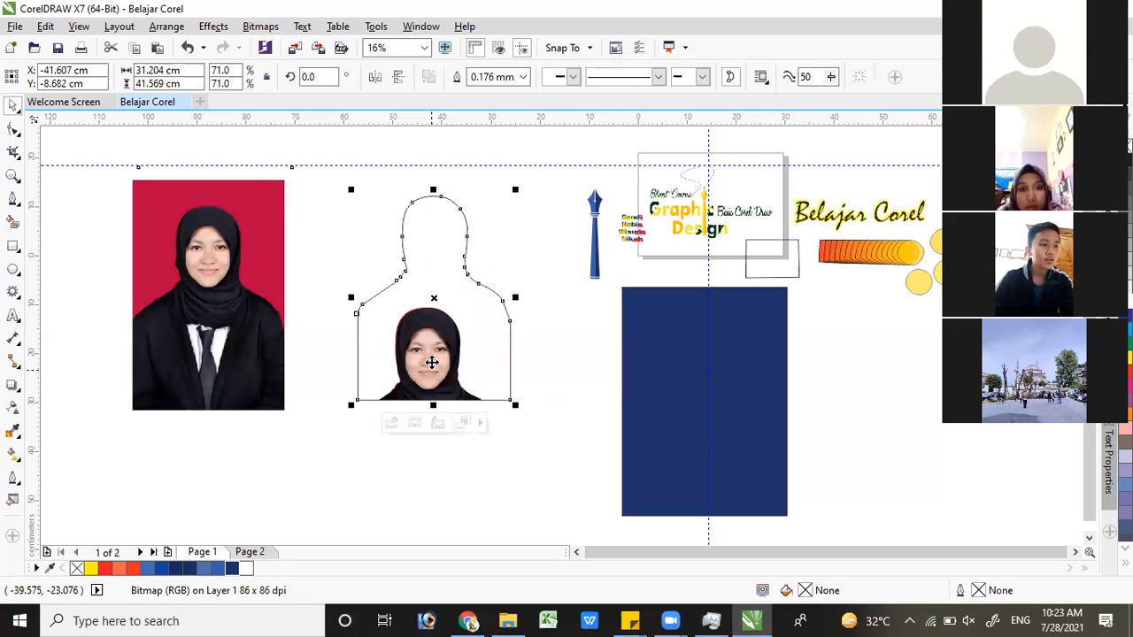
{"action": "key", "text": "ctrl+z"}
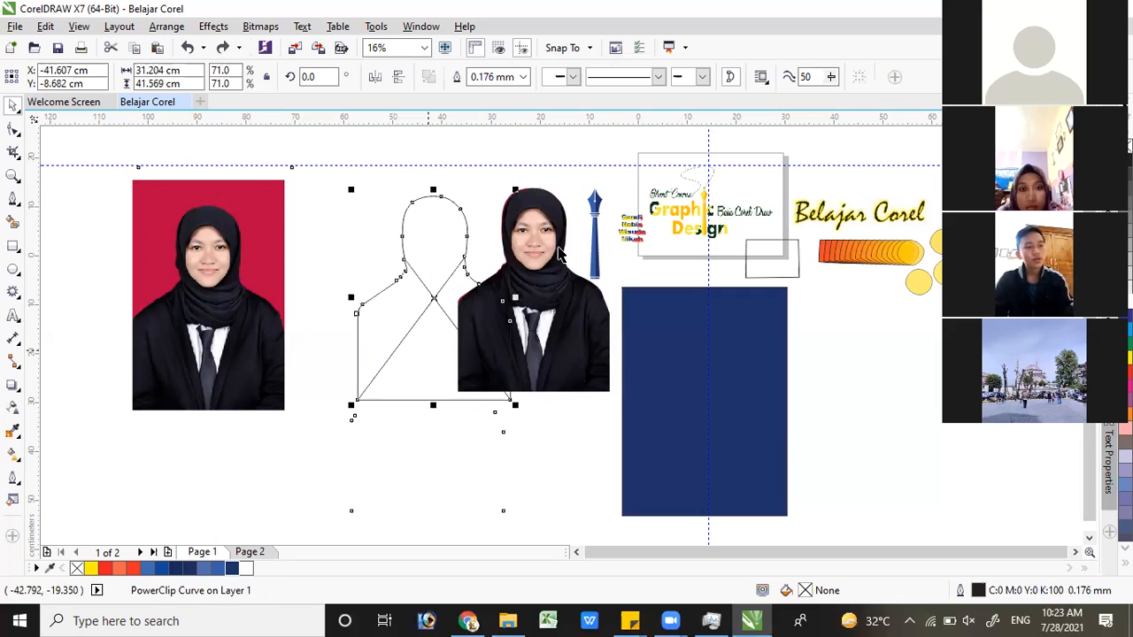
{"action": "left_click_drag", "start_coordinate": [529, 270], "coordinate": [531, 345]}
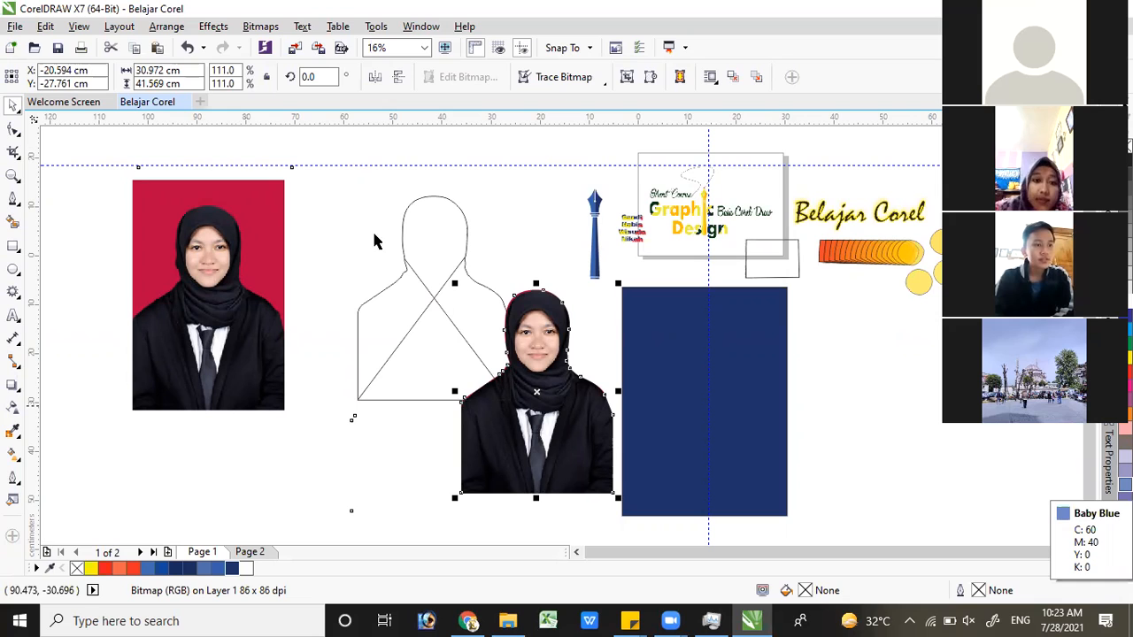
Select the empty body outline between the full photo and the cutout
{"action": "left_click", "coordinate": [418, 207]}
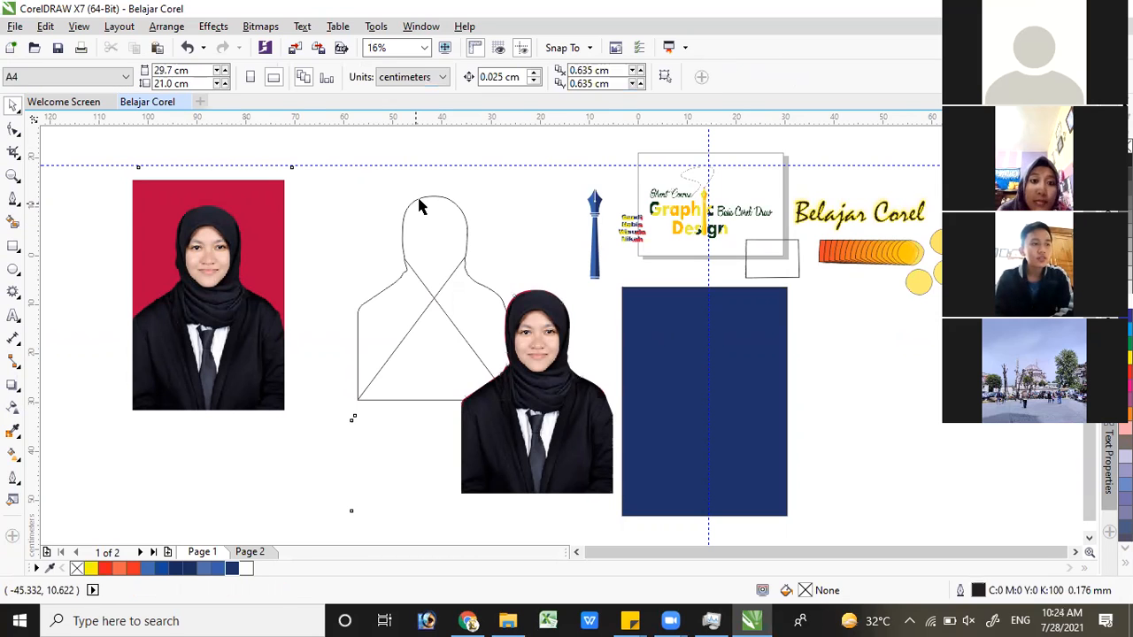
{"action": "left_click", "coordinate": [420, 200]}
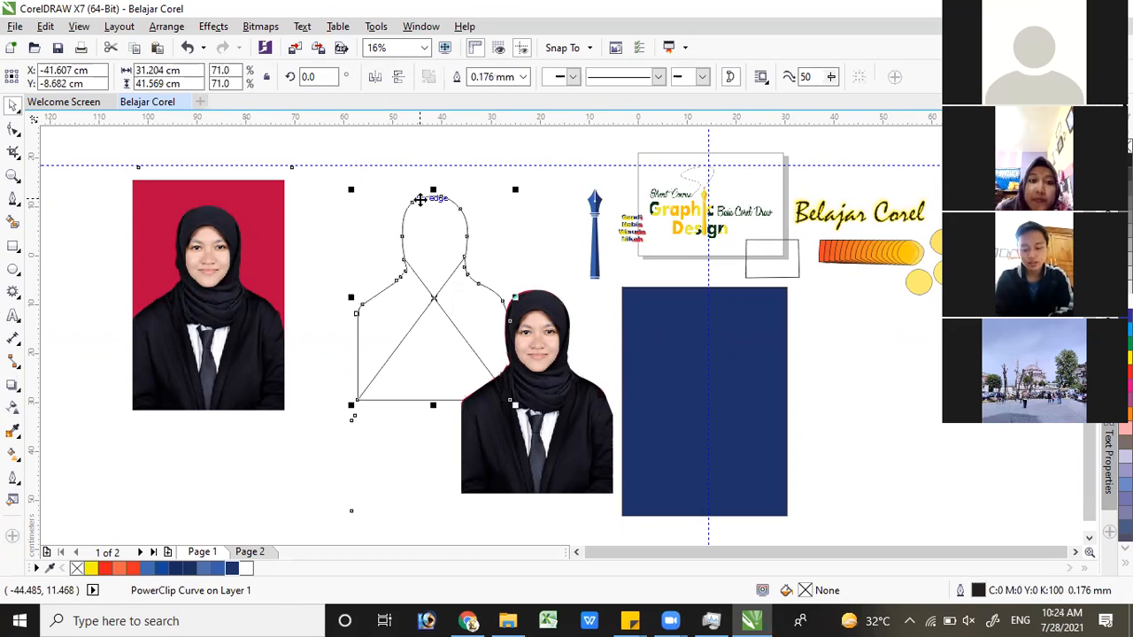